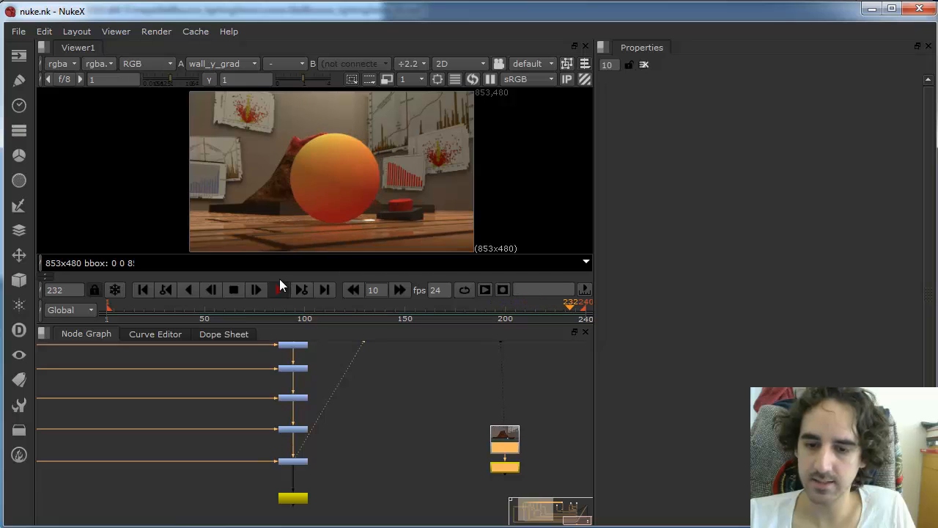
Step: Scrub through the timeline to review the motion of the volcano's orange ball and the small eyeball
click(232, 290)
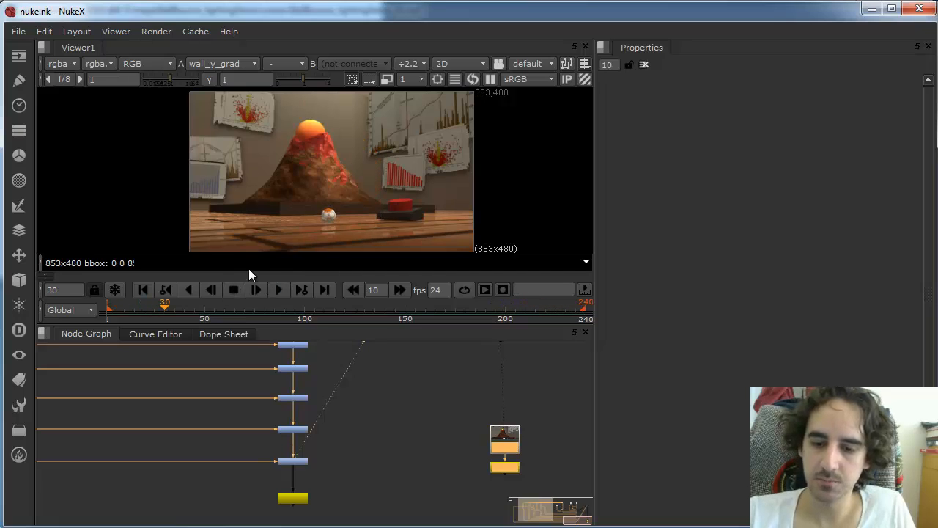
drag(468, 304, 571, 308)
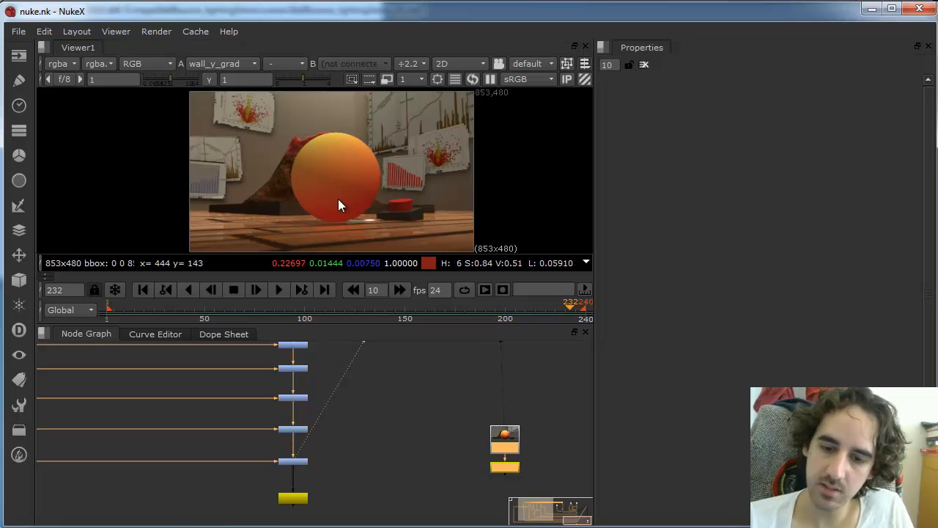
drag(570, 308, 440, 305)
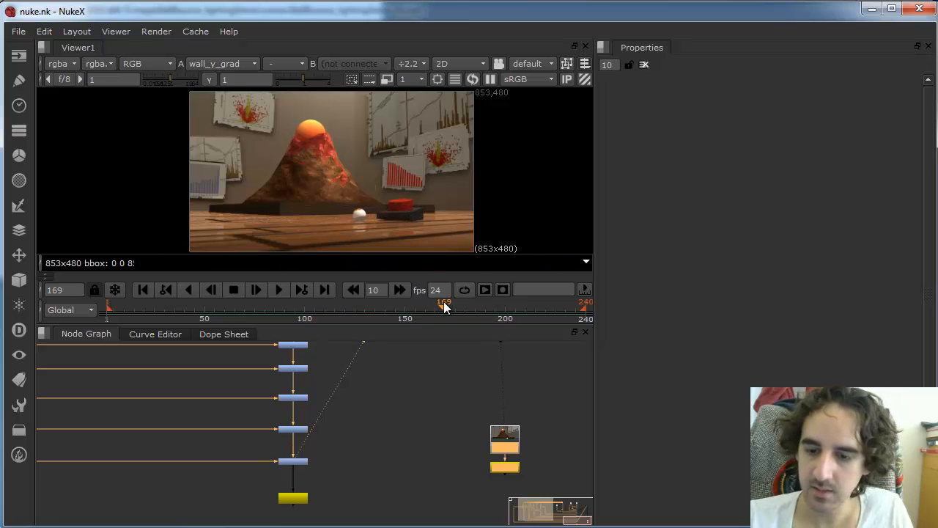
drag(442, 306, 373, 305)
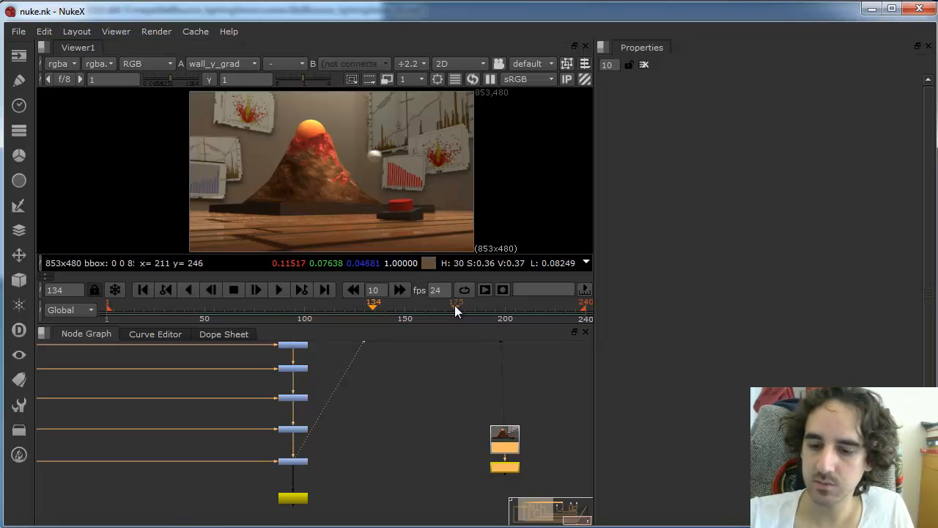
drag(469, 309, 238, 307)
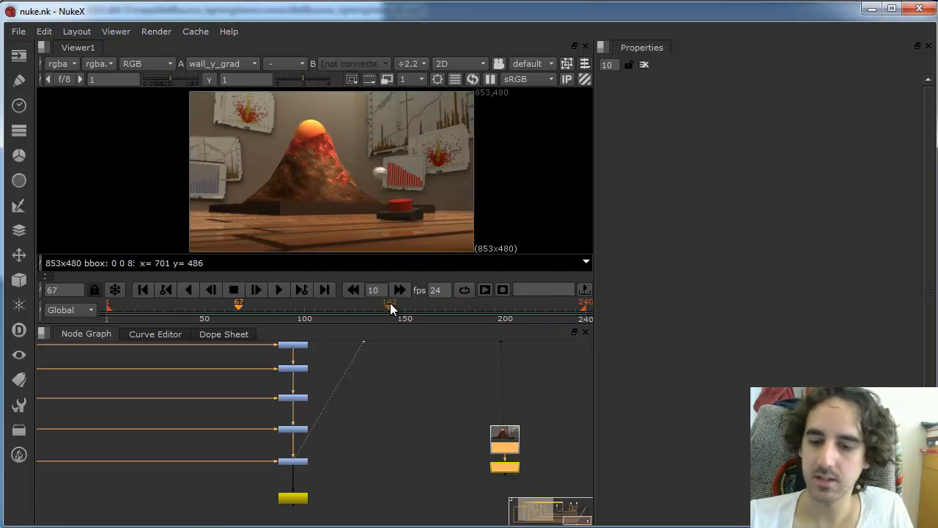
drag(390, 308, 143, 289)
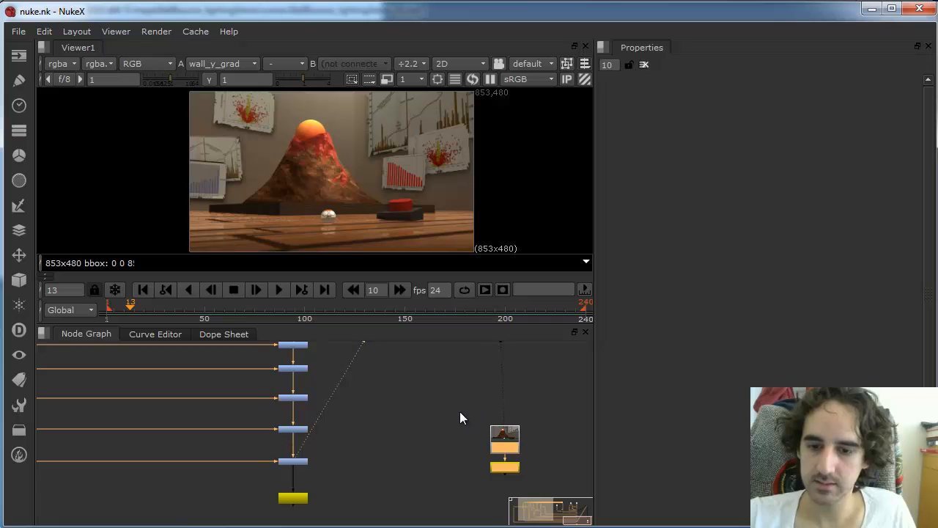
Step: Go to frame 216 and move the yellow node further below the end of the merge chain
scroll(459, 417, down, 5)
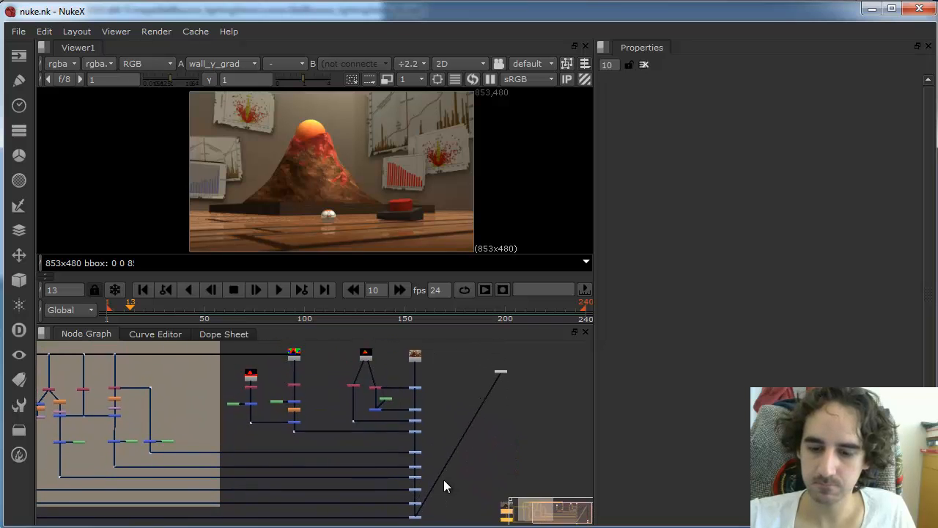
scroll(435, 388, up, 5)
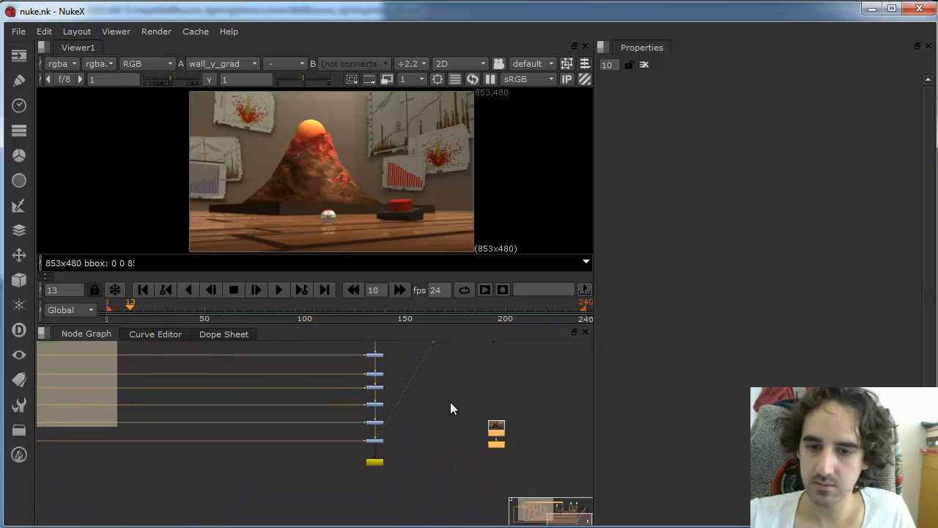
click(537, 308)
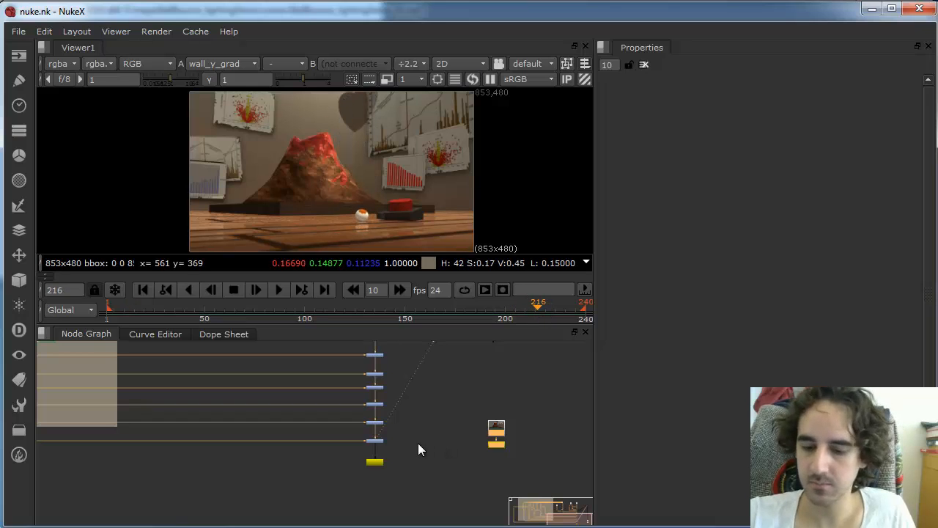
drag(375, 465, 375, 508)
scroll(354, 451, down, 4)
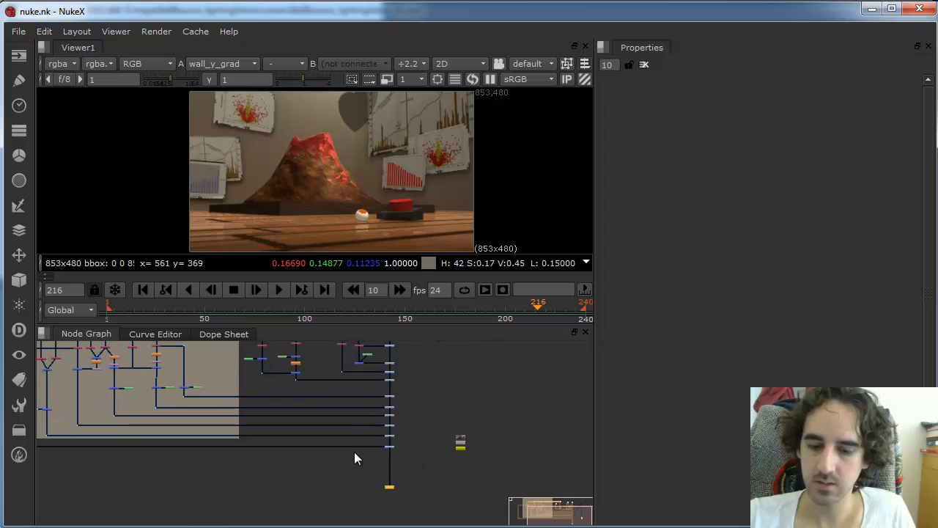
Step: Move the detached nodes further right to make room, and place a copy of the POSTERS backdrop beside the merge chain
alt+middle_drag(304, 448, 285, 448)
middle_drag(318, 424, 381, 439)
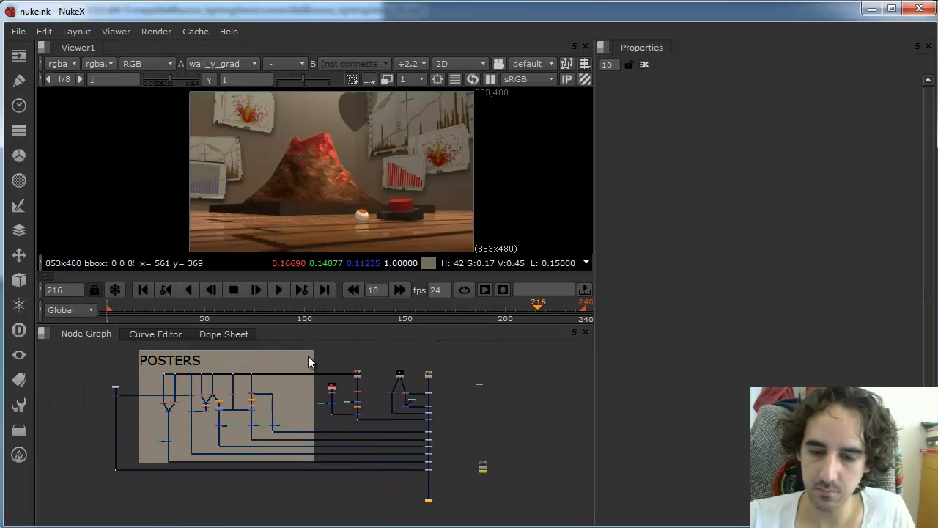
double_click(304, 353)
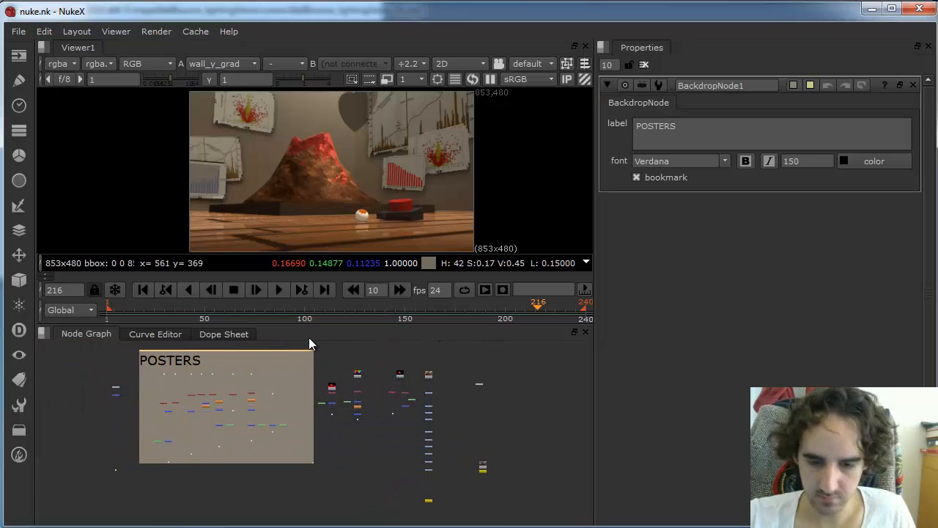
click(478, 384)
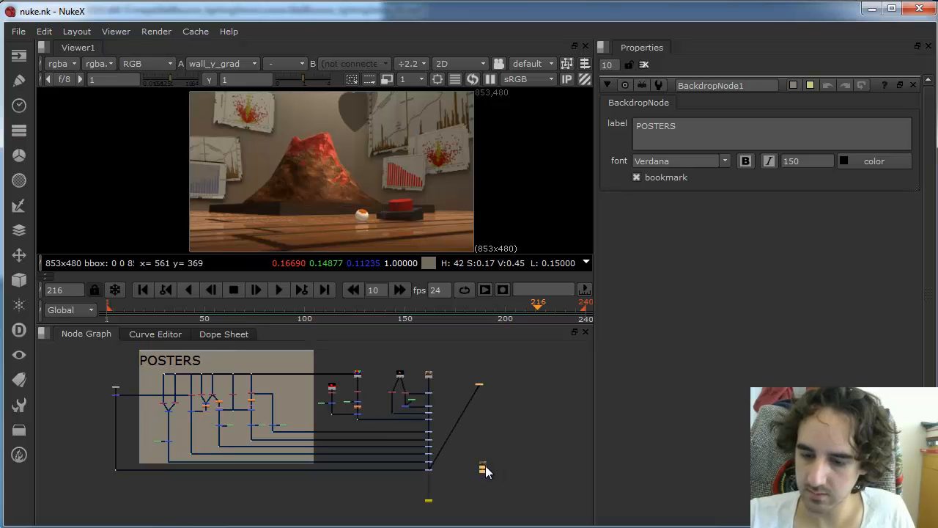
drag(485, 467, 593, 454)
click(492, 471)
key(ctrl+v)
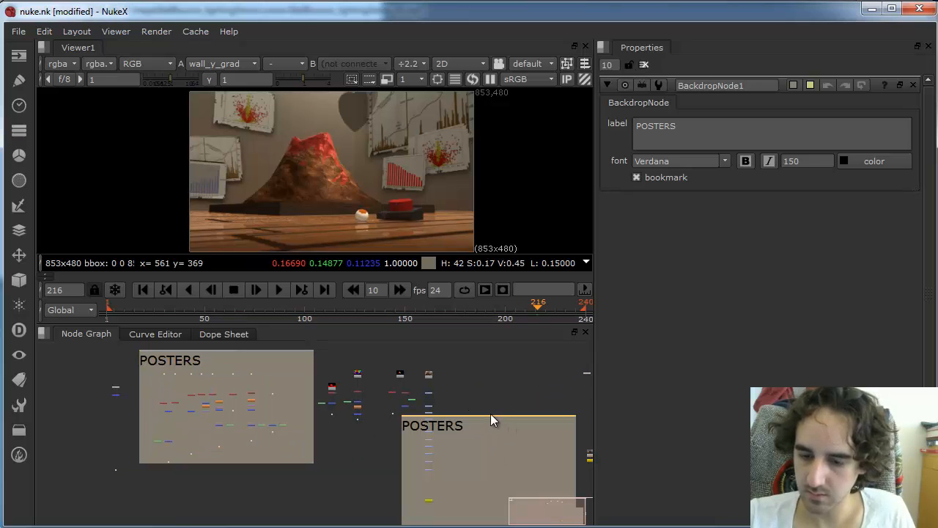
double_click(487, 417)
drag(488, 418, 531, 378)
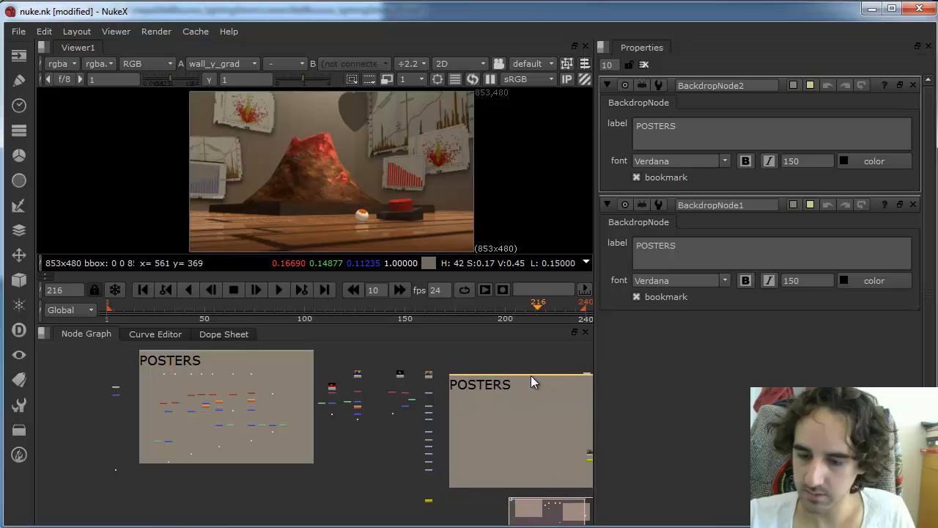
Step: Shrink the copied POSTERS backdrop to roughly half its size and move it down beside the end of the merge chain
scroll(520, 440, down, 3)
middle_drag(480, 430, 375, 424)
scroll(399, 426, up, 5)
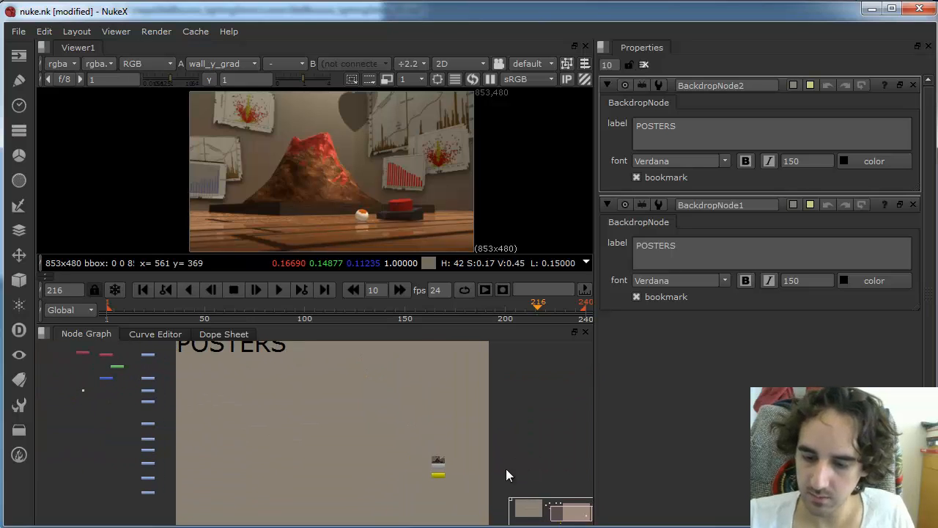
scroll(490, 499, down, 2)
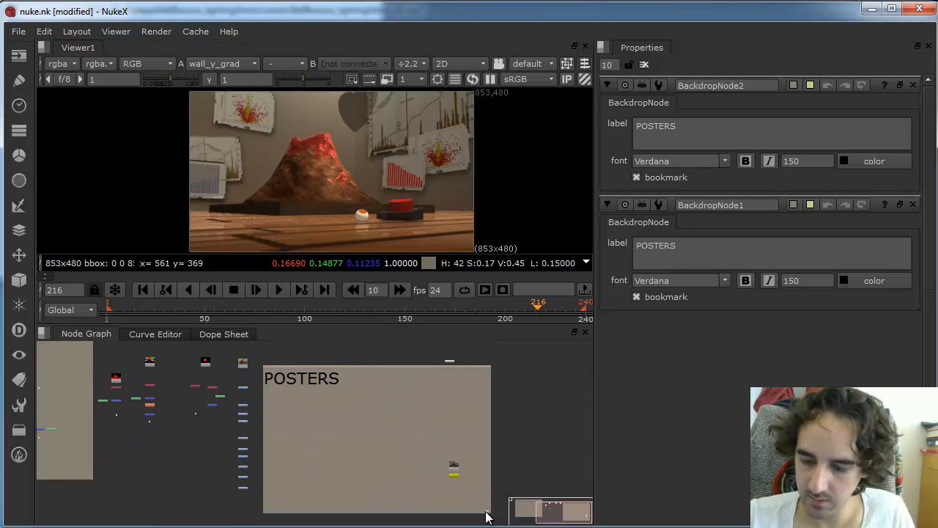
scroll(484, 513, up, 2)
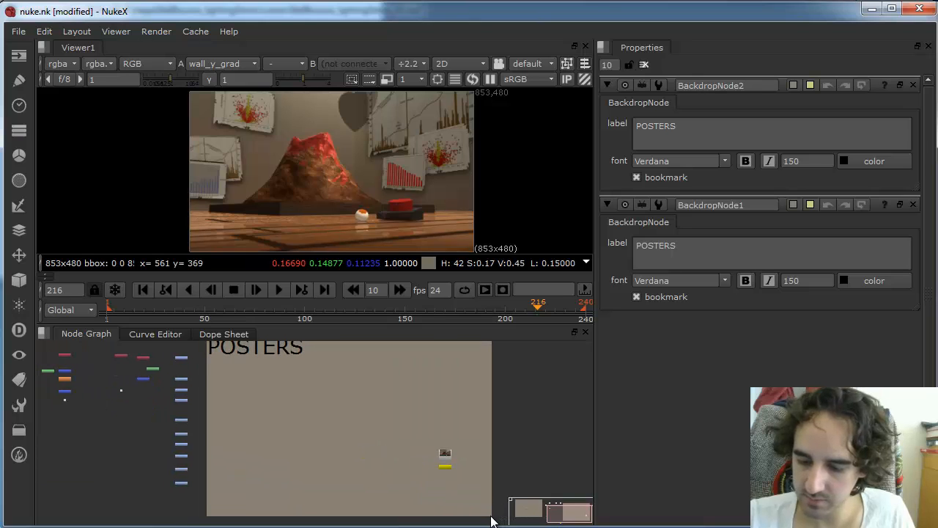
drag(491, 516, 355, 430)
scroll(357, 436, down, 1)
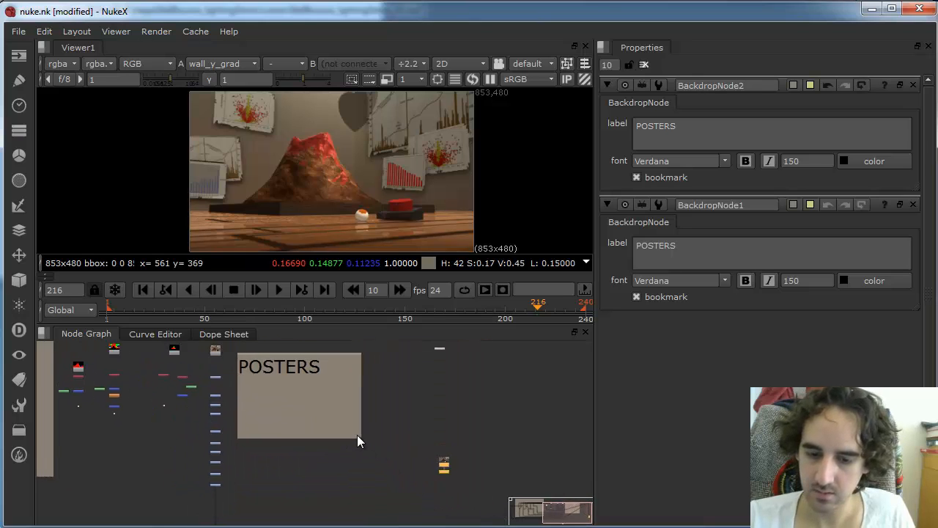
middle_drag(343, 433, 419, 411)
scroll(419, 412, down, 1)
drag(401, 345, 402, 418)
Step: Change the copied backdrop's label to OFLOW
drag(700, 127, 602, 130)
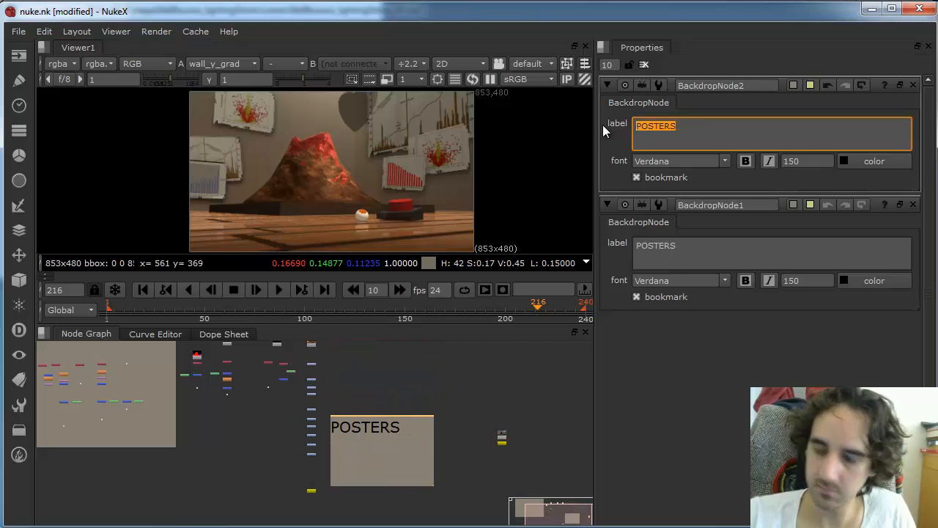
text(OFLOW)
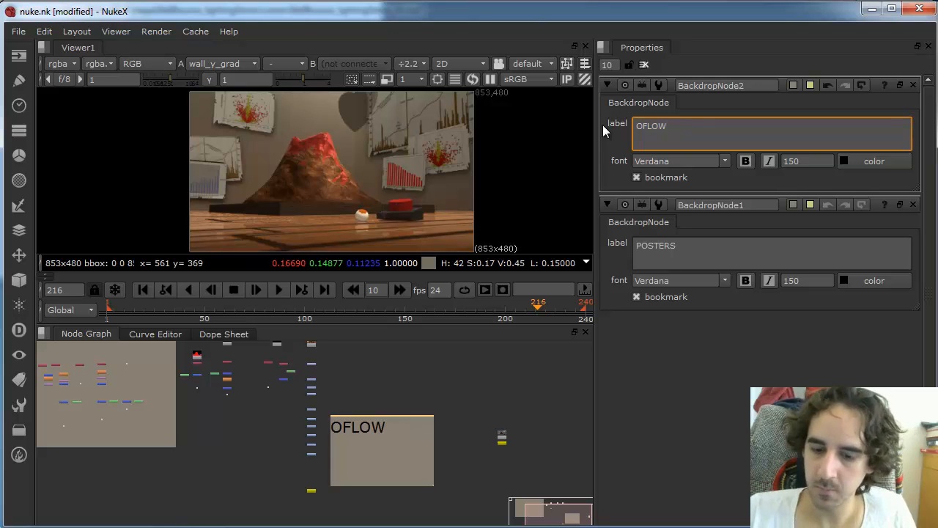
click(398, 493)
Step: Move the OFLOW backdrop down beside the yellow node and reduce its height to roughly half
scroll(398, 493, up, 5)
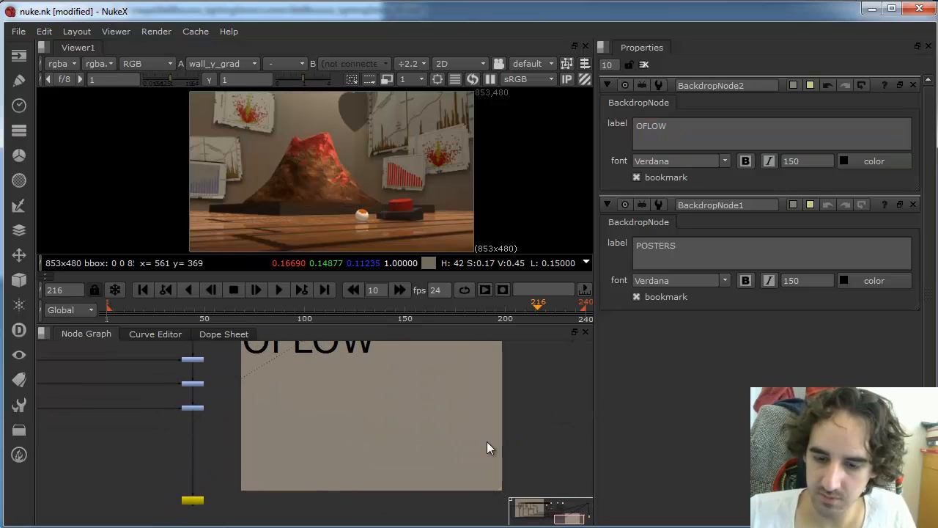
middle_drag(455, 403, 457, 422)
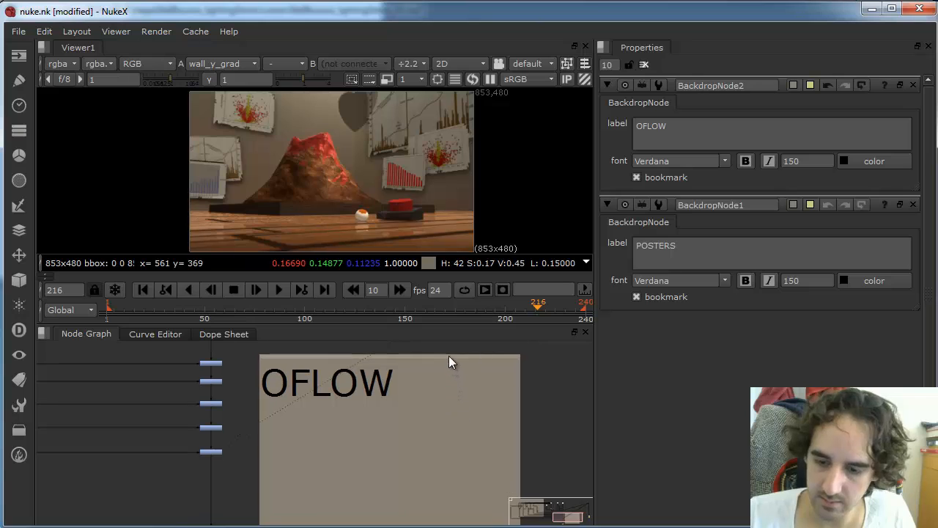
drag(450, 362, 419, 451)
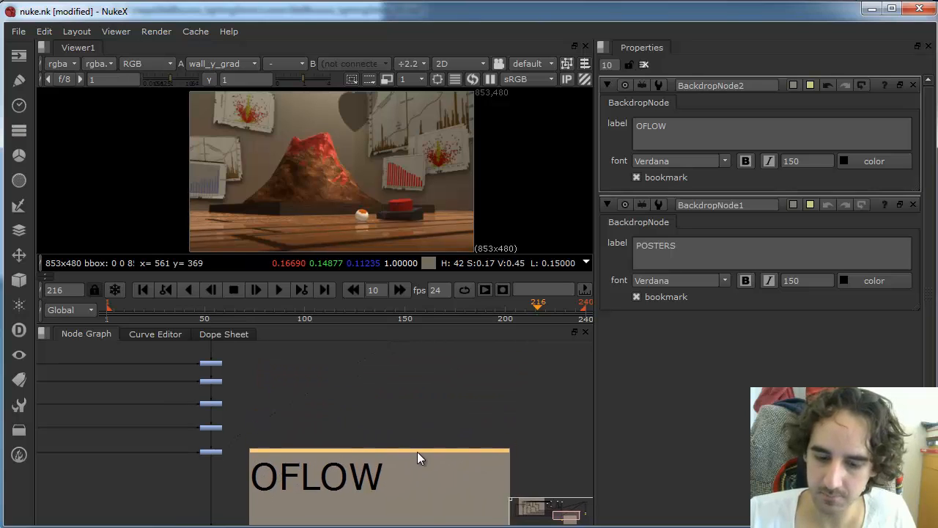
scroll(434, 454, down, 2)
middle_drag(462, 513, 459, 450)
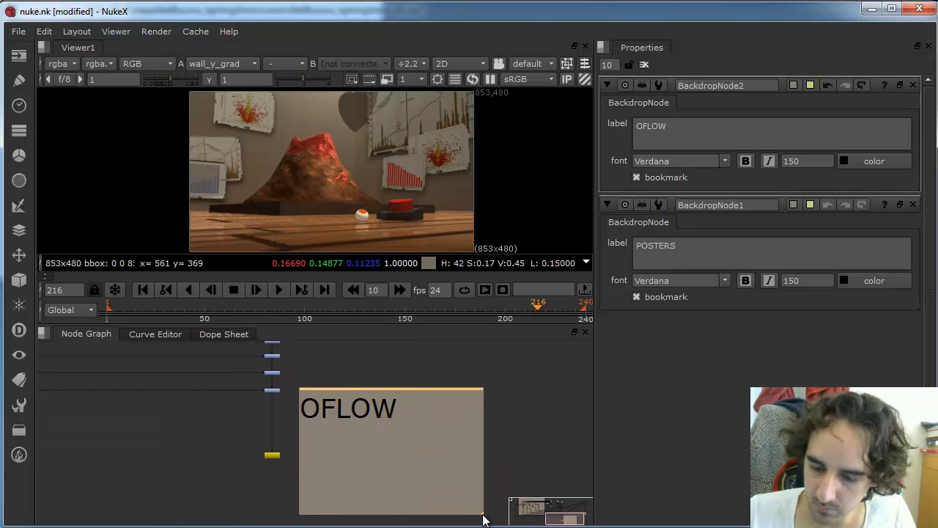
drag(483, 517, 471, 453)
scroll(311, 436, up, 3)
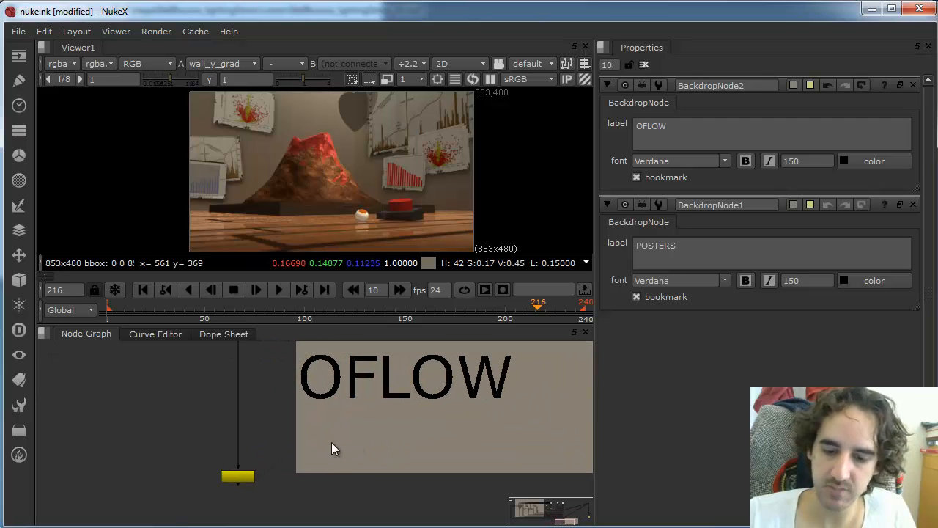
Step: Add an OFlow node and place it between the merge chain and the OFLOW backdrop
key(Tab)
text(of)
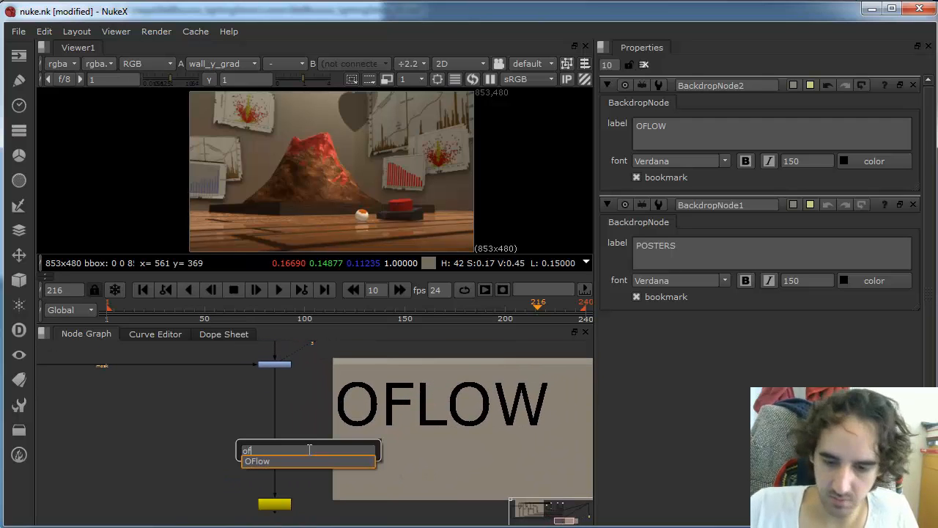
key(Return)
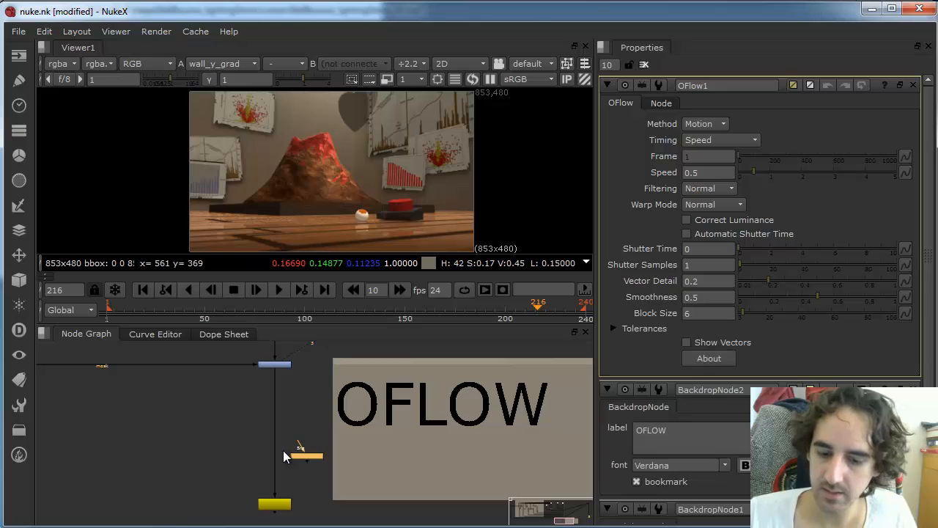
drag(308, 458, 320, 463)
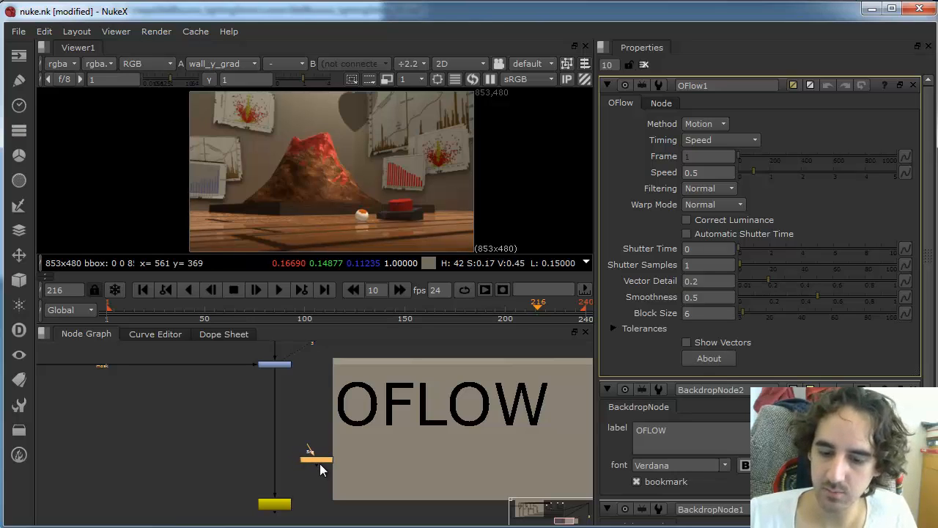
Step: Move the yellow node slightly further down and shift the OFLOW backdrop right, away from the OFlow node
mouse_move(281, 504)
mouse_down()
mouse_move(280, 525)
mouse_move(281, 513)
mouse_up()
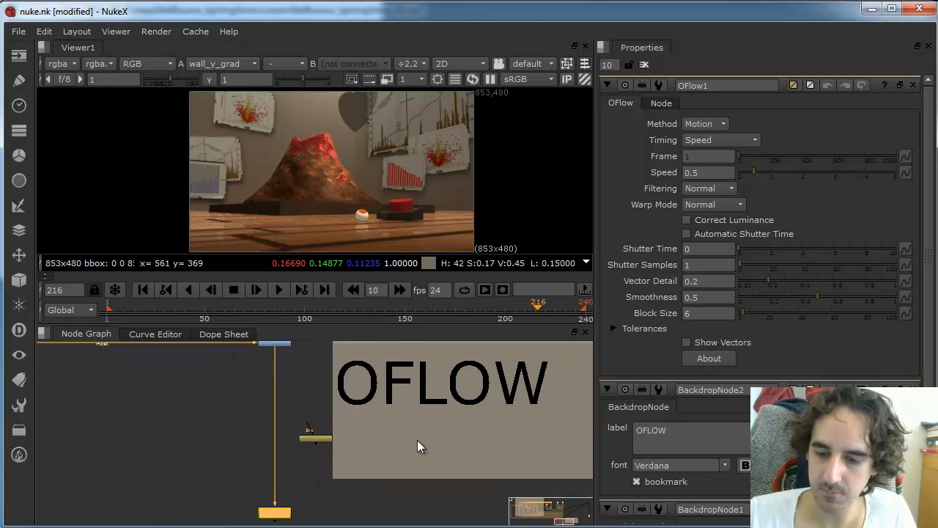
scroll(365, 456, down, 2)
click(342, 473)
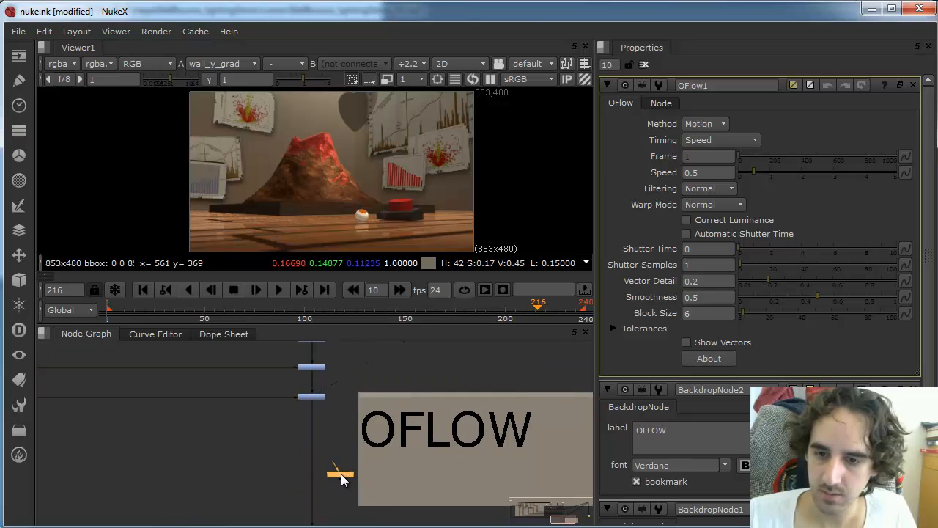
drag(418, 395, 541, 401)
Step: Examine the masks produced by the Shuffle nodes in the POSTERS section by sending each to the viewer
alt+middle_drag(421, 426, 293, 447)
middle_drag(333, 456, 387, 495)
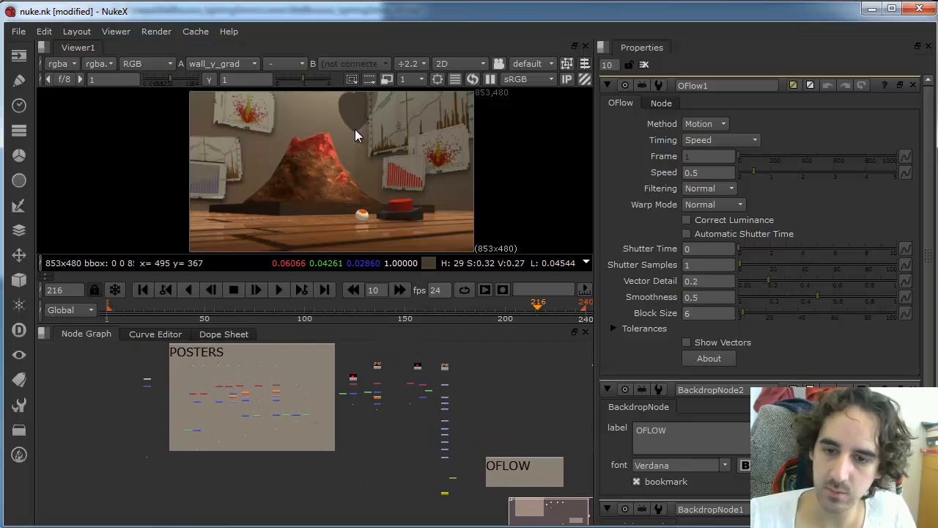
alt+middle_drag(247, 395, 393, 404)
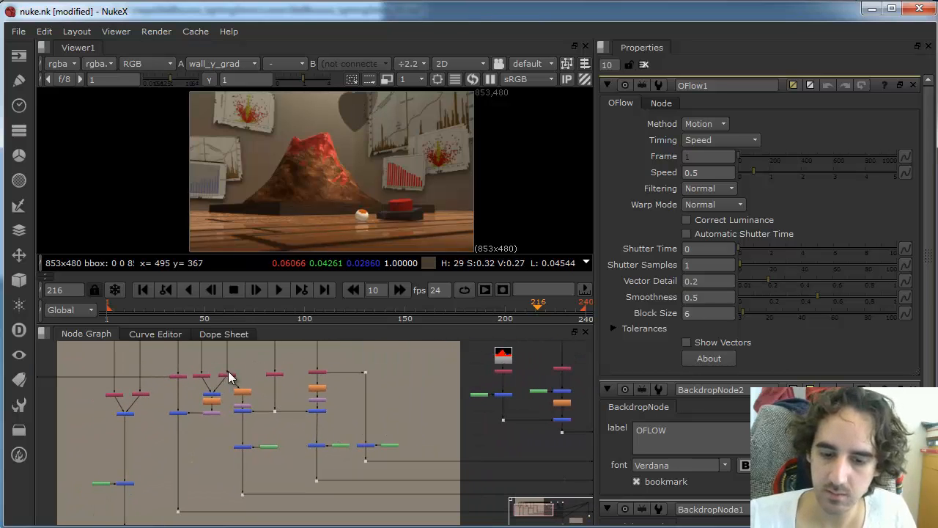
key(1)
click(203, 375)
key(1)
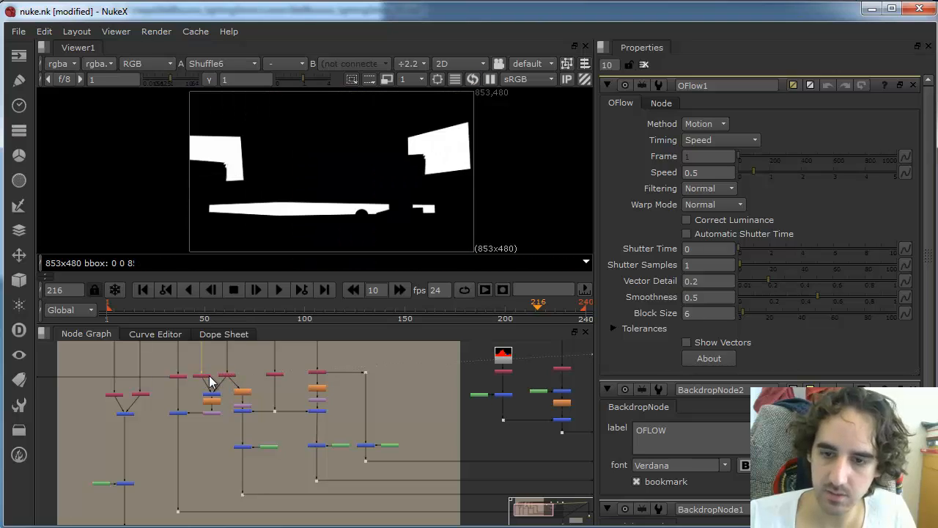
click(275, 375)
key(1)
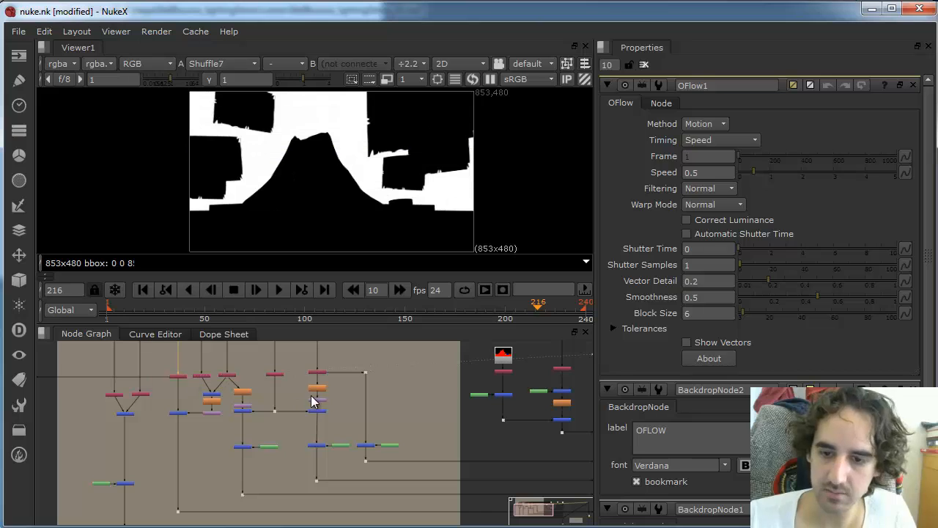
Step: Copy the ID matte Read node from beside the POSTERS section and place the copy inside the OFLOW backdrop
alt+middle_drag(332, 398, 167, 431)
middle_drag(278, 437, 422, 403)
alt+middle_drag(503, 411, 521, 422)
drag(293, 391, 331, 419)
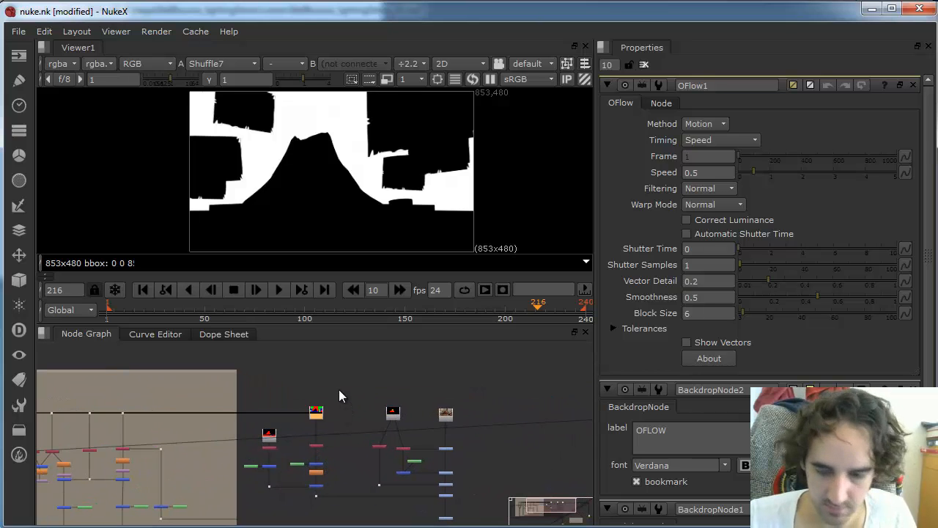
alt+middle_drag(368, 447, 295, 464)
middle_drag(208, 433, 217, 396)
middle_drag(450, 456, 332, 404)
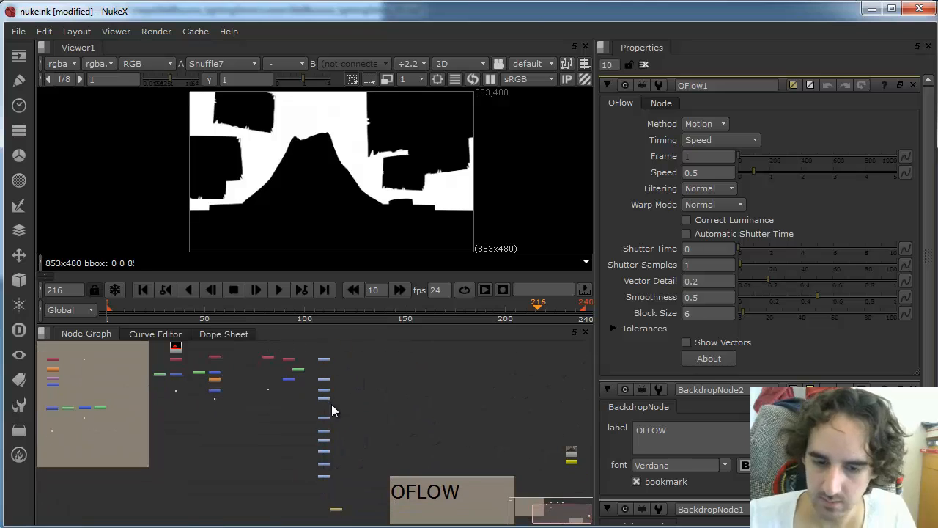
middle_drag(336, 478, 243, 423)
alt+middle_drag(378, 444, 395, 457)
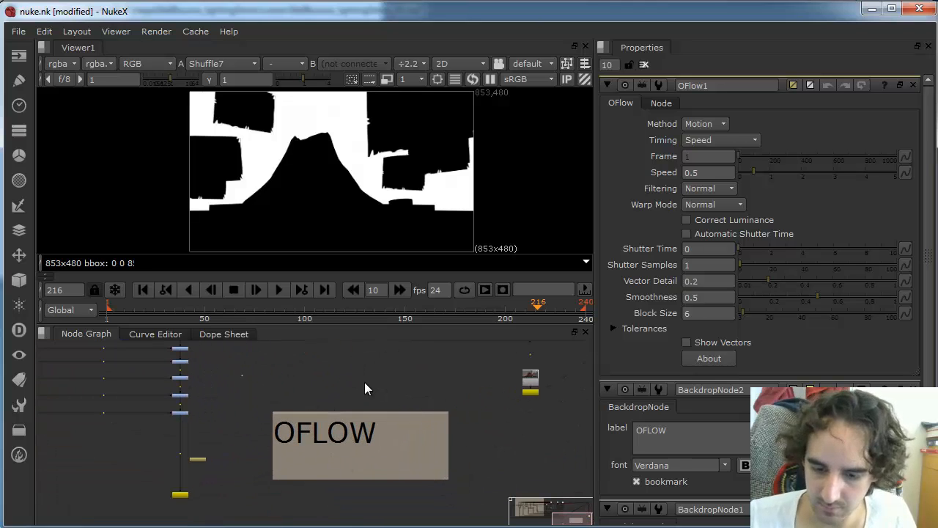
key(ctrl+v)
drag(343, 387, 377, 455)
Step: Set the OFLOW backdrop's label font size to 100
double_click(388, 418)
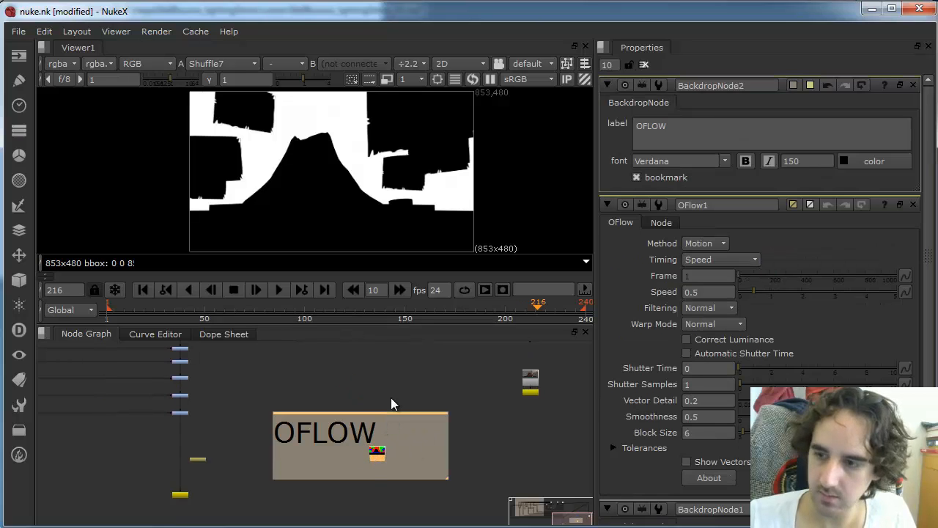
drag(825, 165, 758, 146)
text(100)
key(Return)
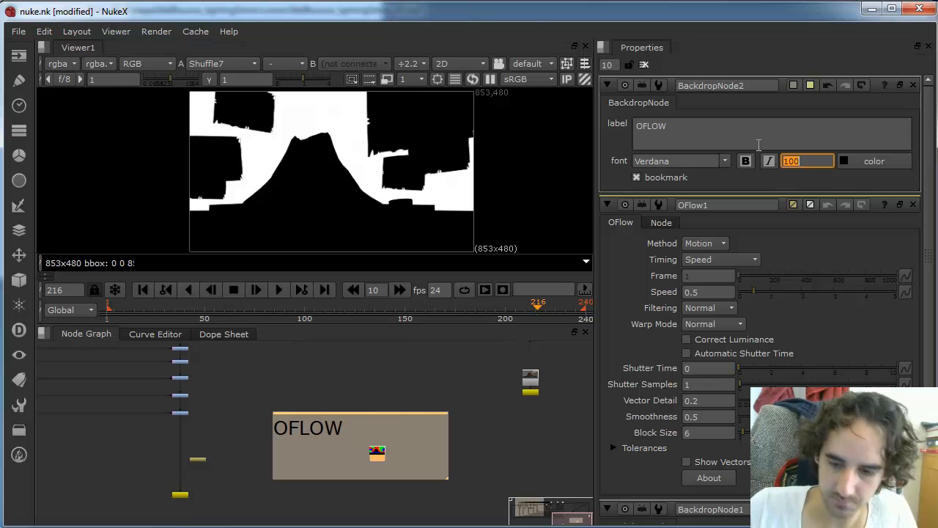
Step: Place the copied Read node below the OFLOW label, then move the backdrop up and enlarge it to make room for more nodes
drag(377, 452, 295, 452)
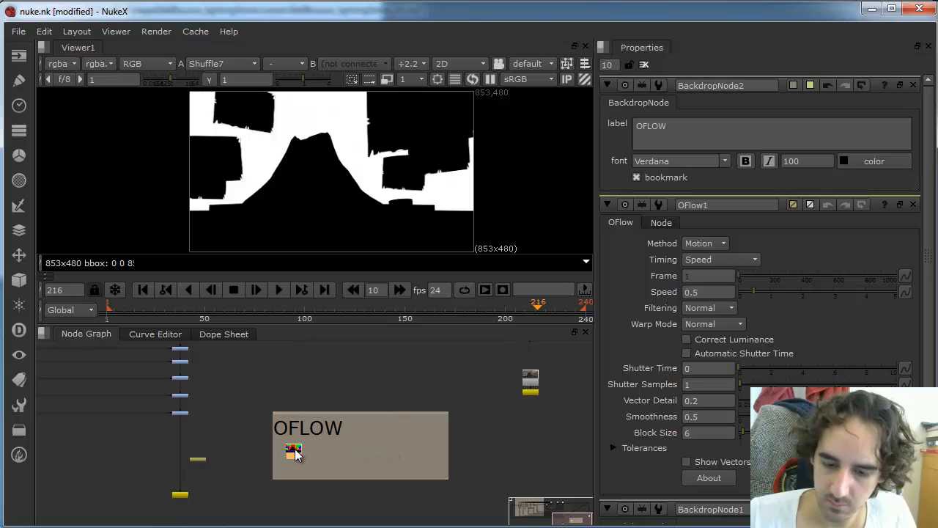
scroll(347, 456, up, 1)
scroll(334, 451, up, 2)
middle_drag(315, 464, 374, 463)
drag(399, 401, 363, 351)
drag(519, 443, 562, 491)
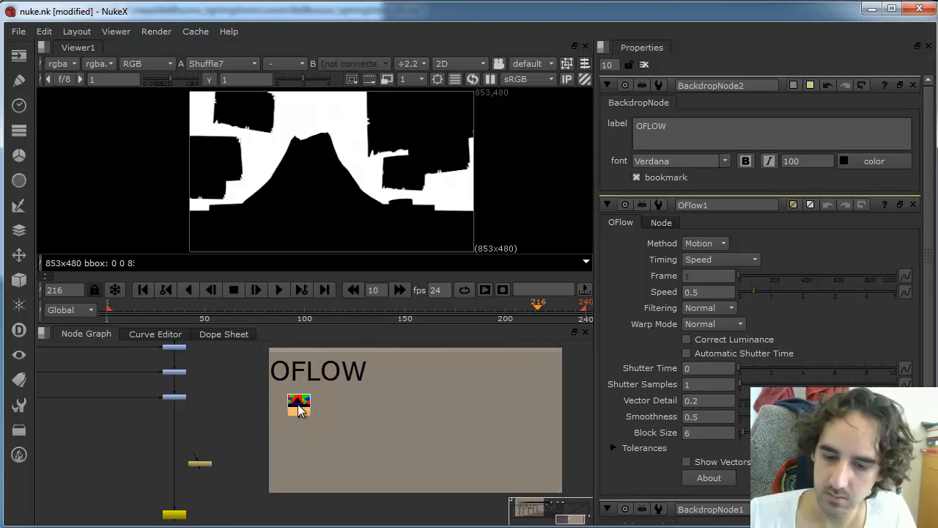
Step: View the ID matte Read node in the OFLOW section and add a Shuffle node beneath it
key(1)
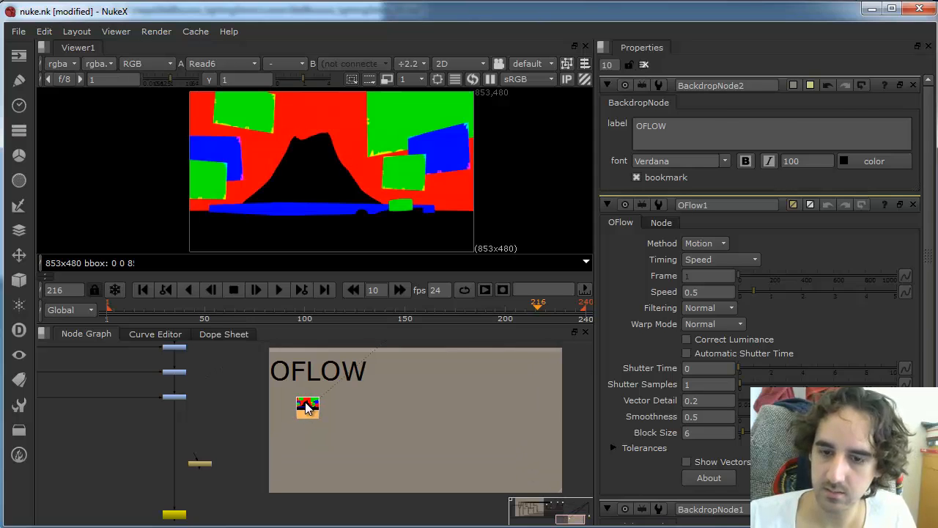
double_click(307, 408)
key(Tab)
text(sh)
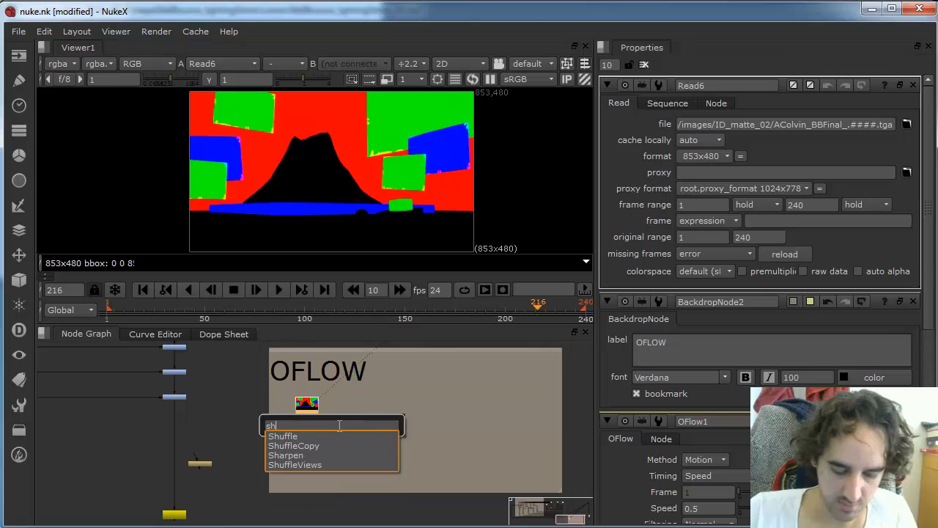
text(uf)
key(Return)
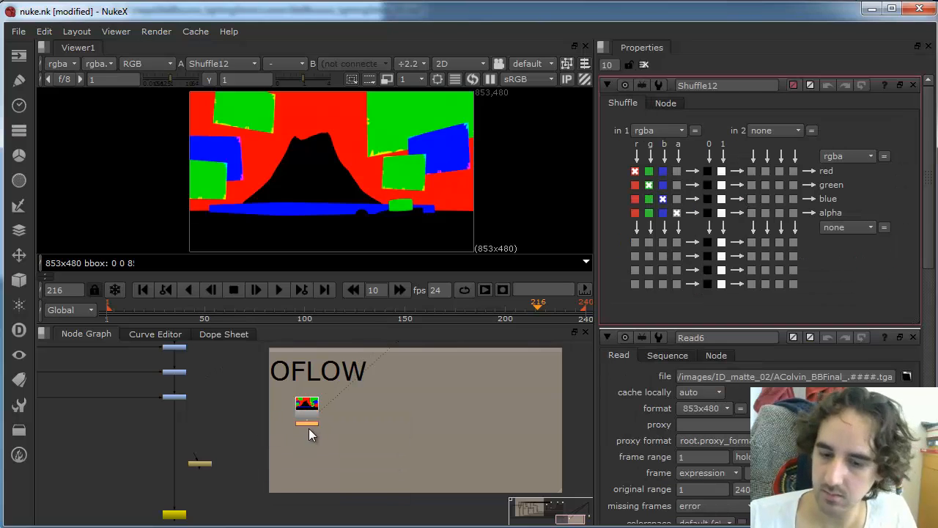
Step: Route the red input channel into the Shuffle's green, blue and alpha outputs
click(634, 212)
click(634, 198)
click(635, 185)
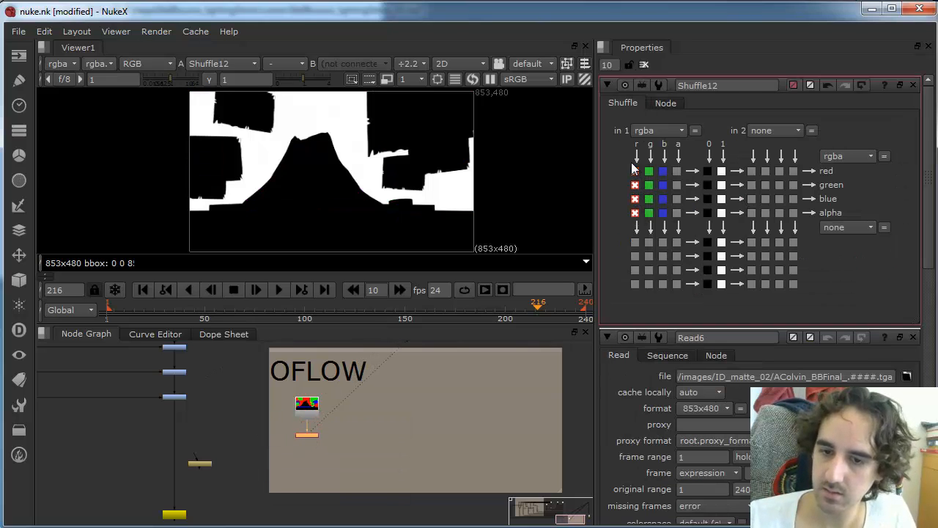
Step: Paste a second Shuffle from the ID matte beside the first and route green into all four output channels
click(332, 430)
key(ctrl+v)
double_click(339, 431)
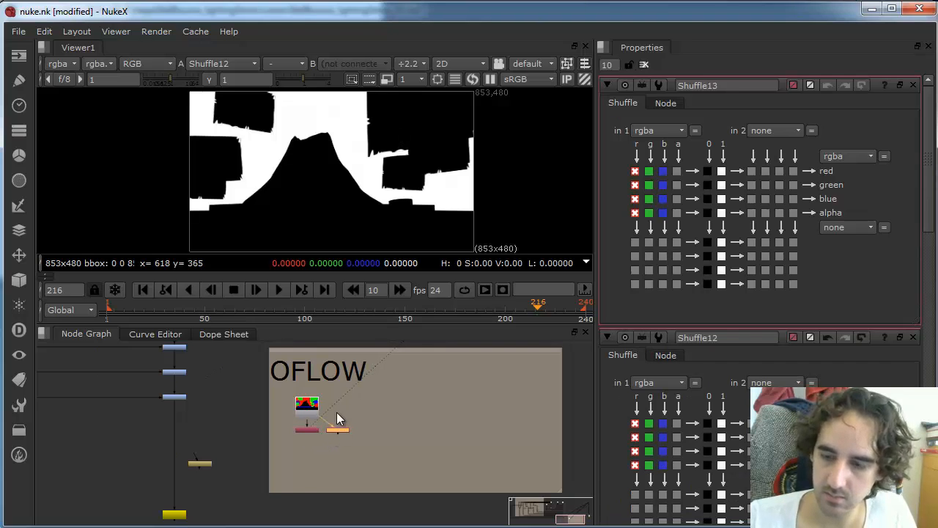
drag(648, 213, 657, 159)
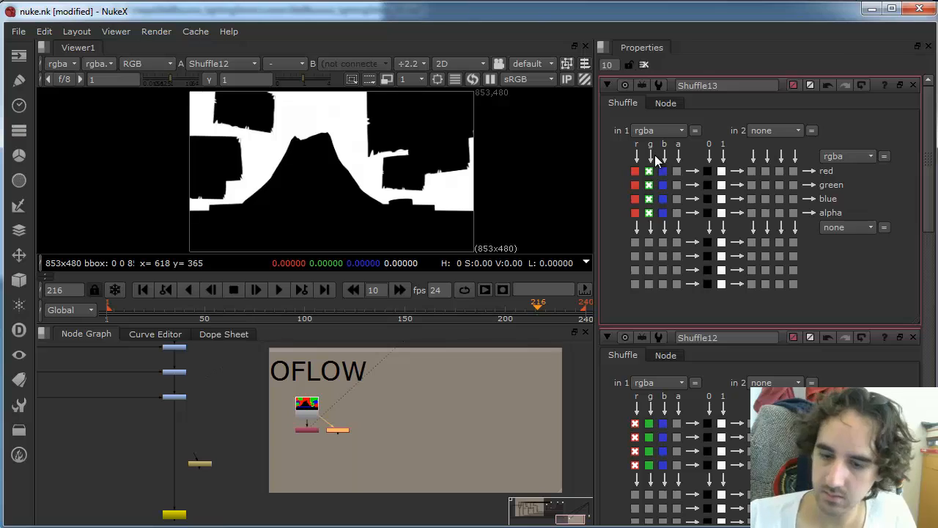
Step: Paste a third Shuffle from the ID matte at the end of the row and route blue into all four output channels
key(ctrl+v)
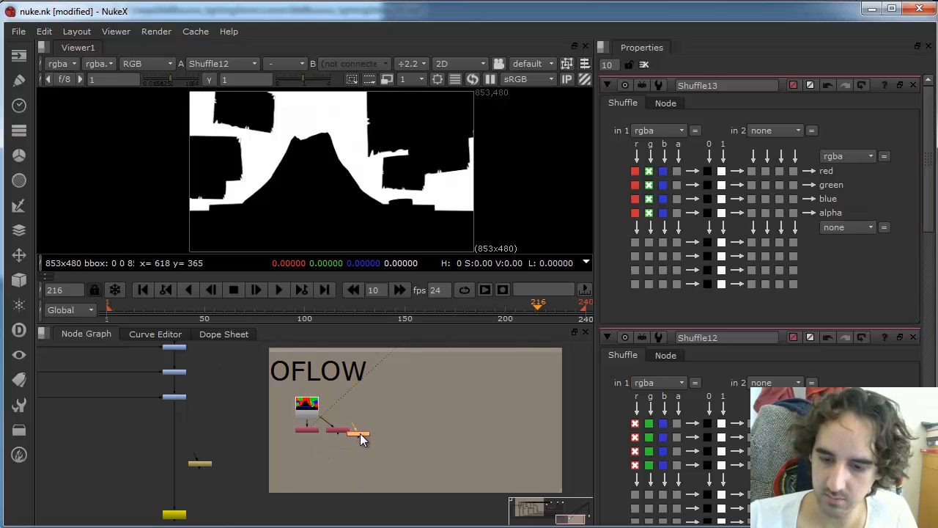
double_click(371, 430)
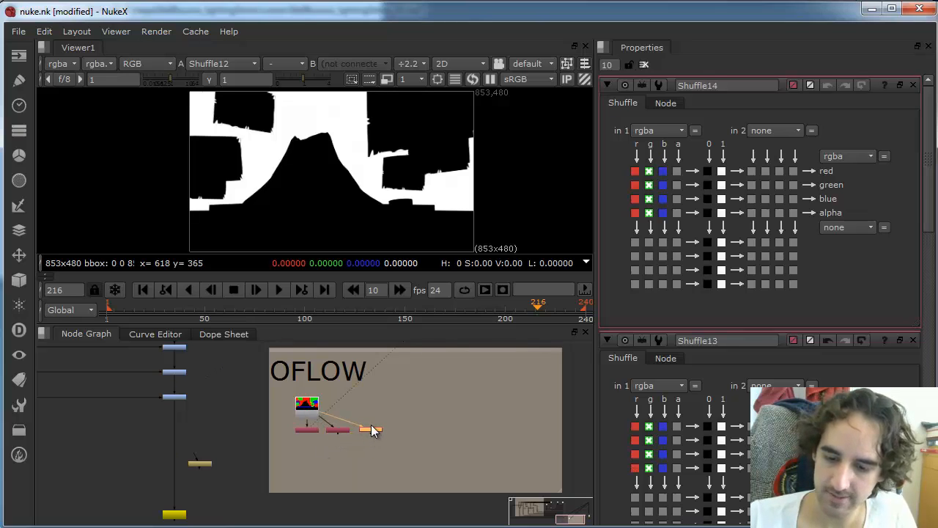
drag(663, 211, 664, 168)
Step: Merge the three Shuffle nodes and place the Merge node centred below them
drag(284, 442, 393, 425)
key(m)
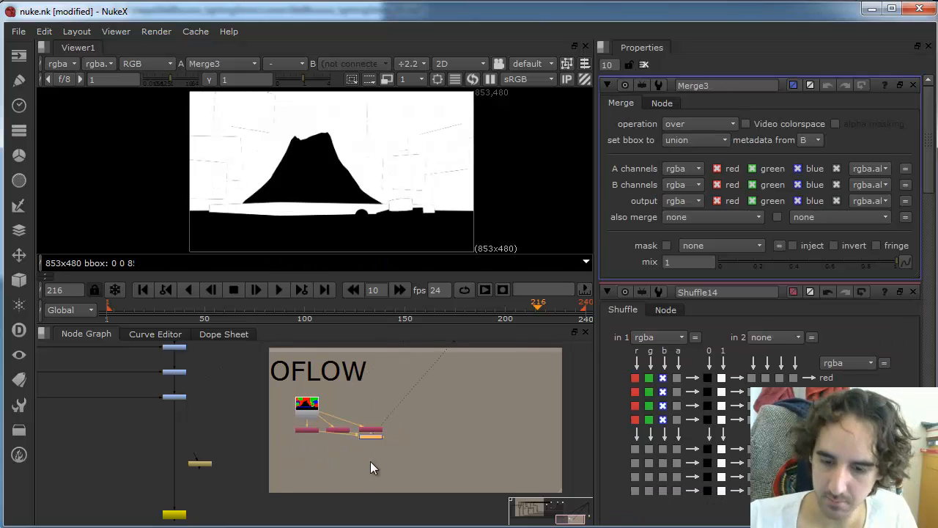
drag(370, 461, 328, 460)
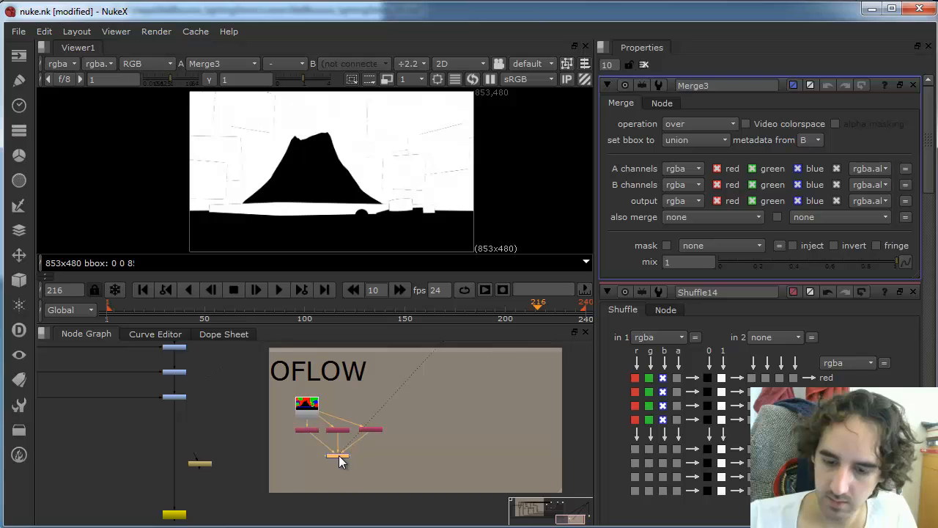
Step: Set the Merge operation to disjoint-over and inspect the seams in the combined mask
click(699, 125)
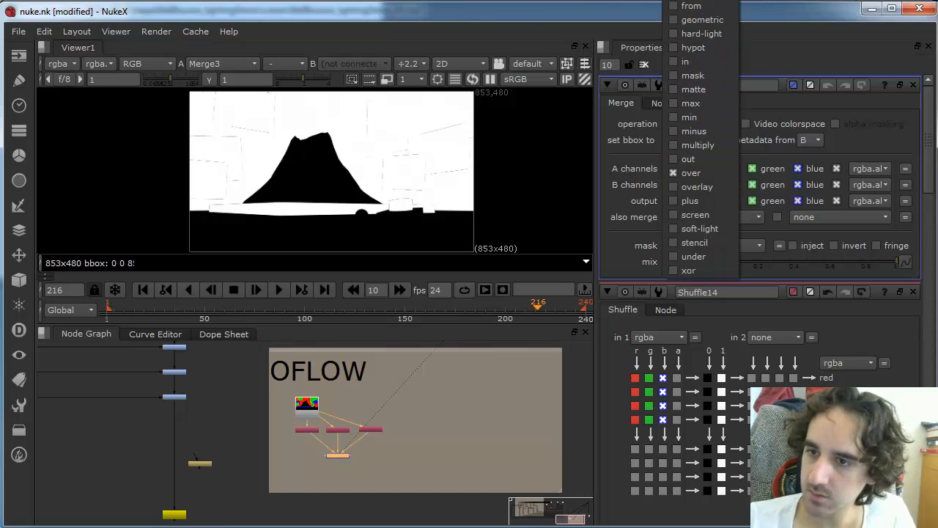
click(697, 0)
alt+middle_drag(437, 154, 549, 149)
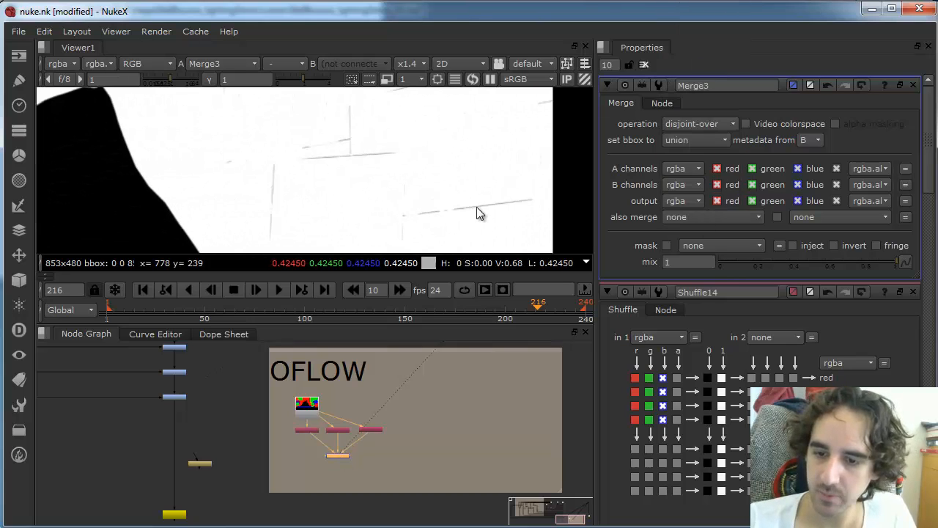
alt+middle_drag(476, 176, 399, 190)
alt+middle_drag(399, 190, 425, 164)
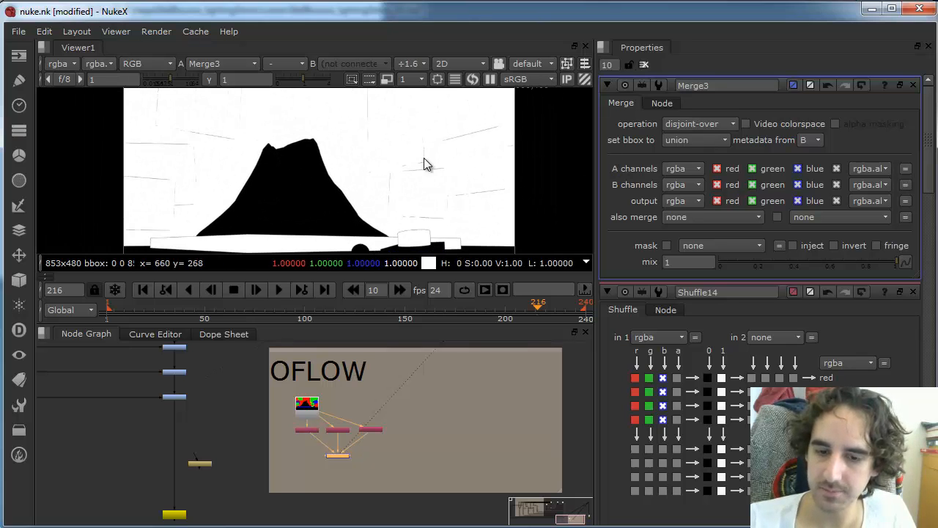
middle_drag(387, 206, 433, 176)
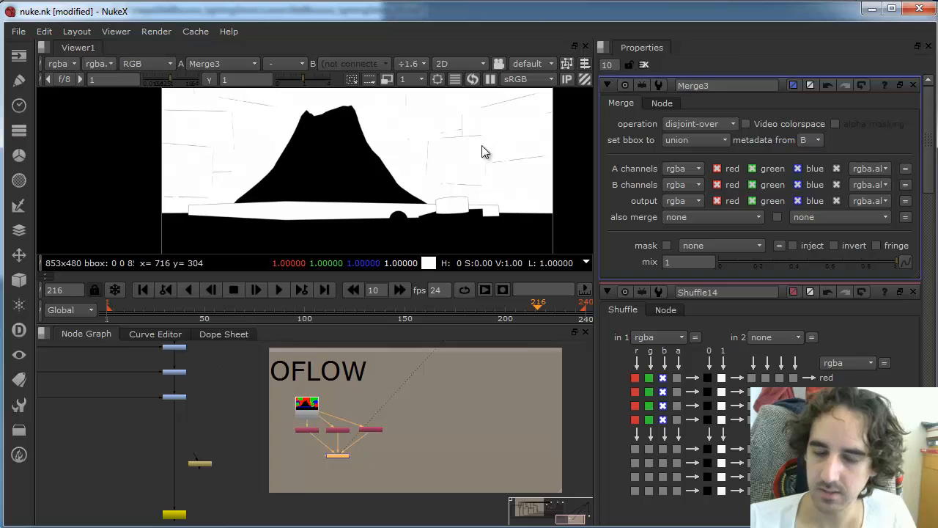
Step: Preview the green and blue Shuffle masks, and insert a Merge with operation in between the blue Shuffle and the disjoint-over merge
click(339, 430)
key(1)
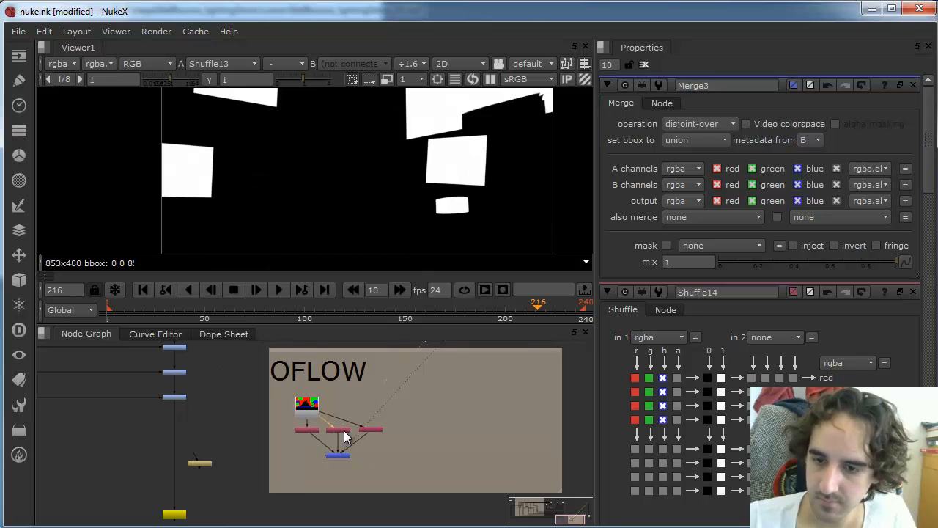
click(374, 427)
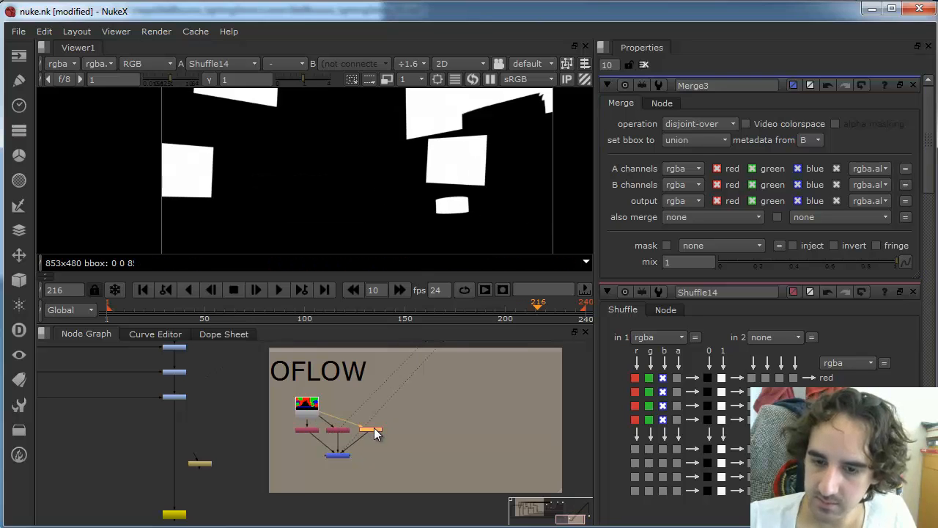
key(1)
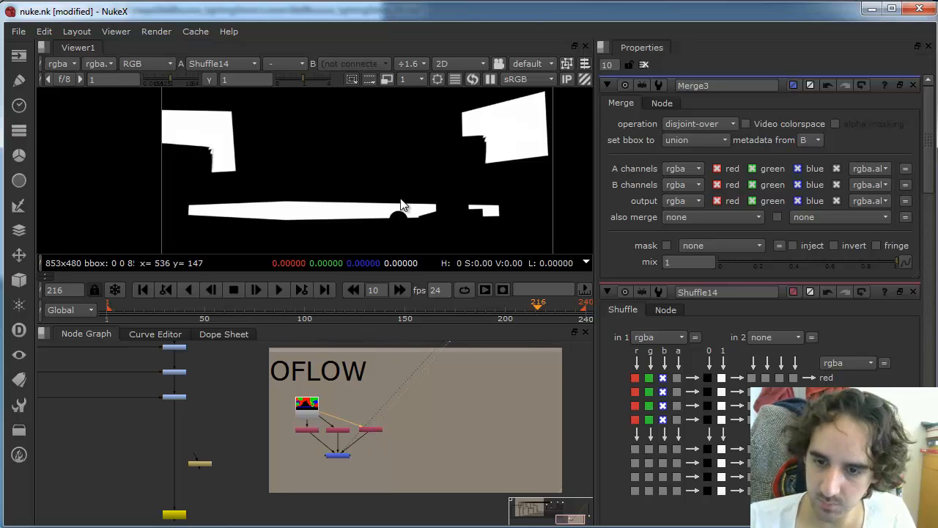
key(m)
drag(410, 401, 367, 452)
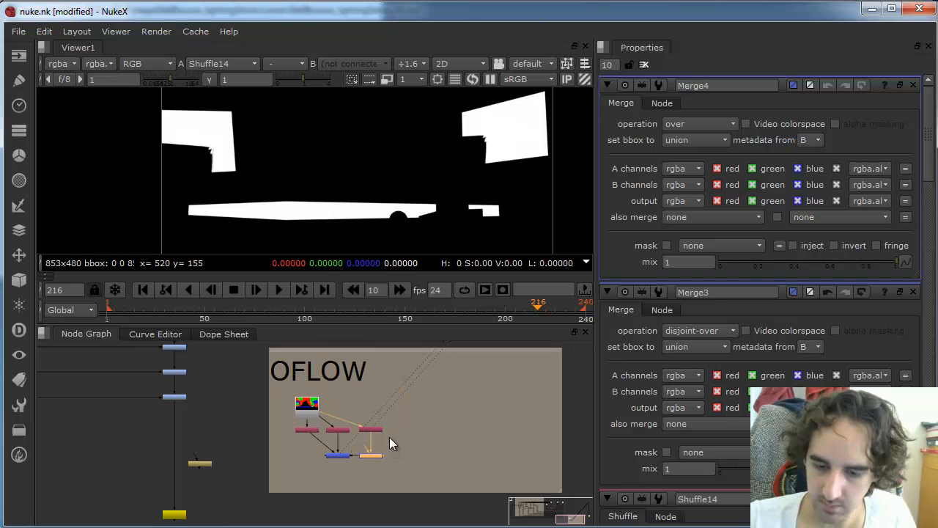
click(692, 130)
click(698, 63)
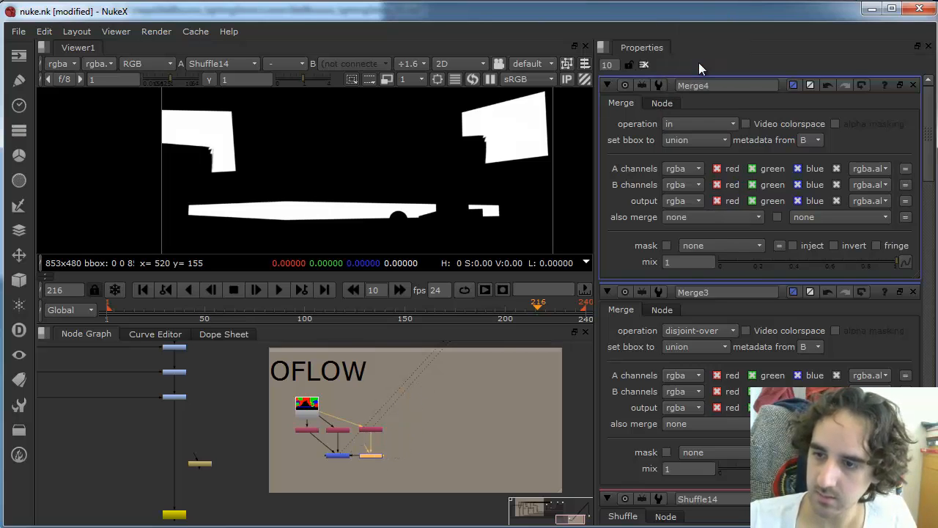
Step: Open the Bezier mask around the volcano's base for editing and limit the properties to one open node
alt+middle_drag(426, 418, 269, 403)
middle_drag(270, 402, 433, 429)
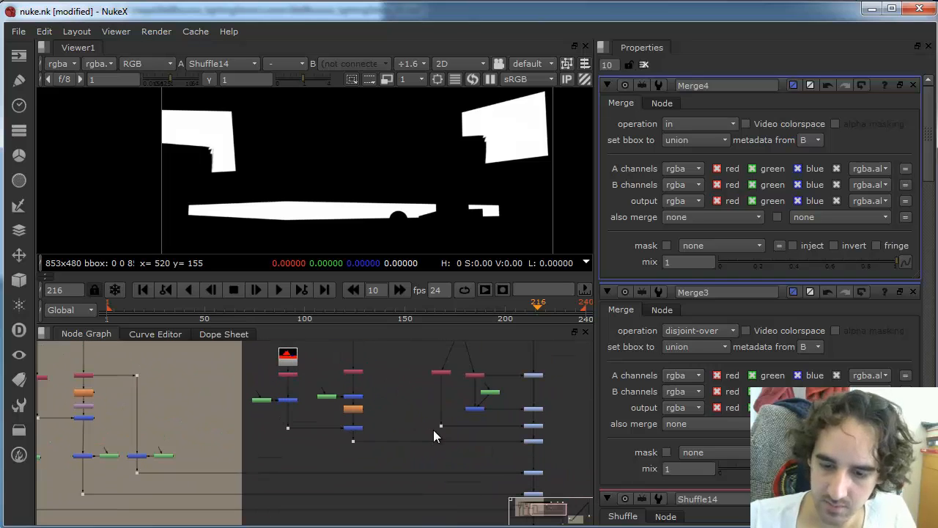
double_click(491, 392)
double_click(328, 397)
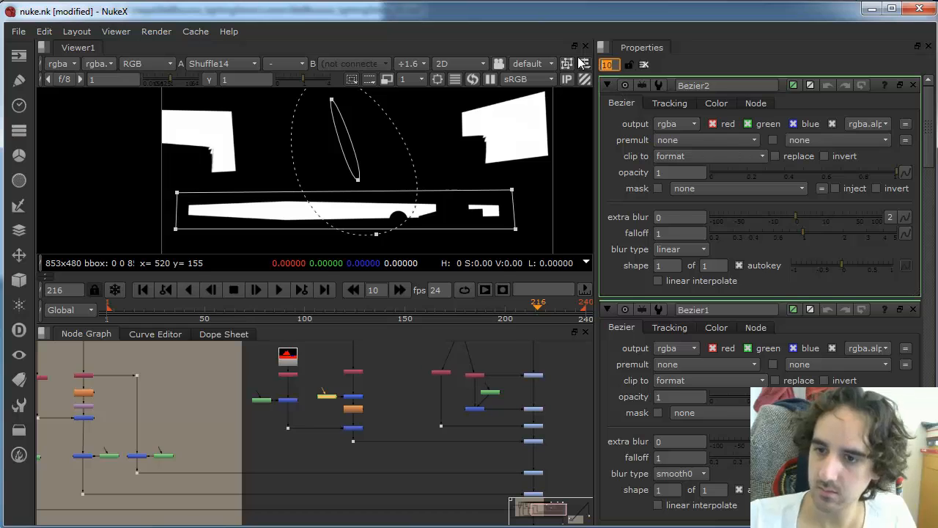
key(Return)
Step: Paste a copy of the volcano base's Bezier node into the OFLOW section, beside the Merge below the blue Shuffle
scroll(500, 440, down, 2)
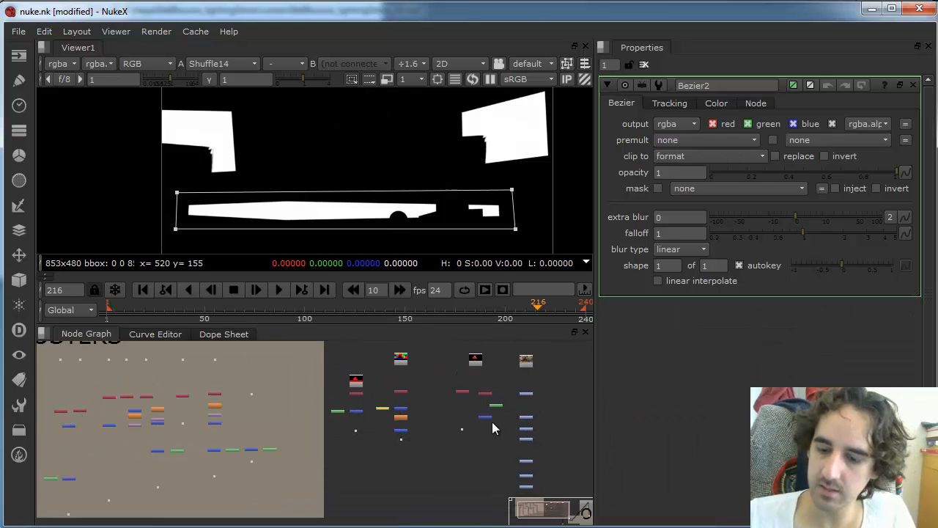
middle_drag(492, 422, 368, 438)
scroll(372, 475, up, 1)
alt+middle_drag(447, 425, 313, 423)
middle_drag(492, 486, 496, 454)
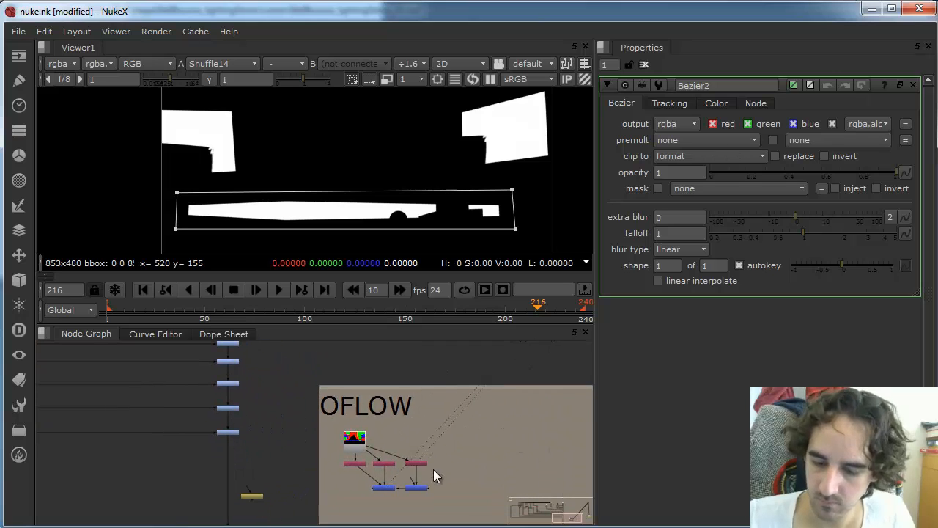
key(ctrl+v)
drag(410, 478, 447, 486)
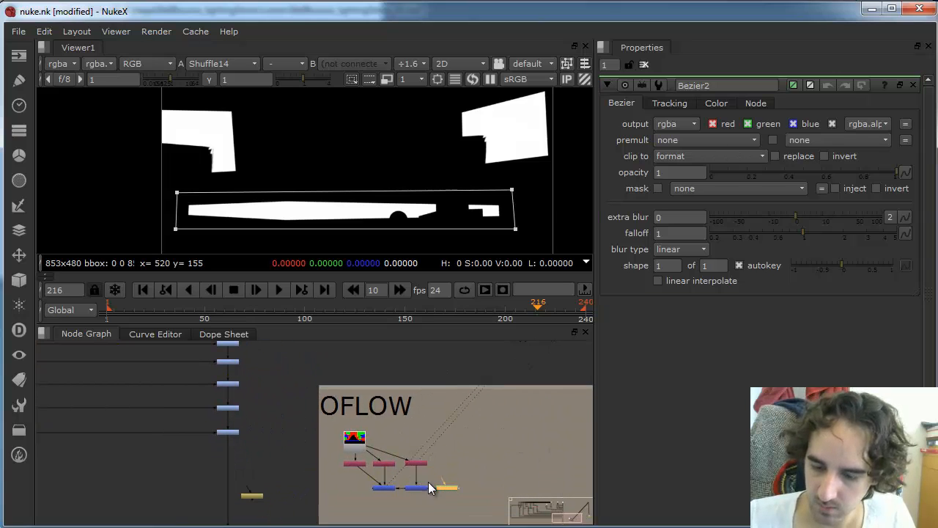
Step: Compare the disjoint-over merge's mask with the blue Shuffle's mask, and check the settings of the in Merge between them
click(388, 488)
key(1)
alt+middle_drag(444, 486, 477, 492)
double_click(379, 488)
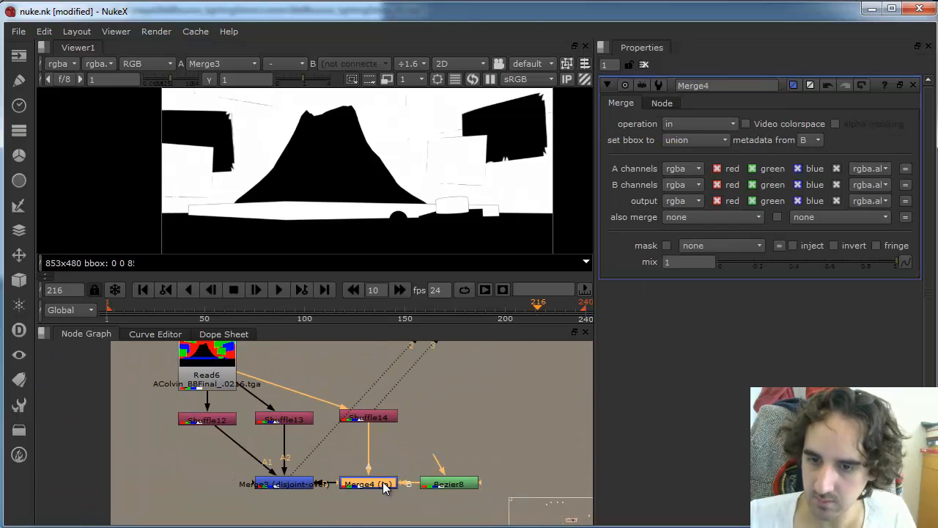
click(378, 418)
key(1)
Step: Invert the copied Bezier in the OFLOW section, and preview the in Merge it feeds
double_click(446, 485)
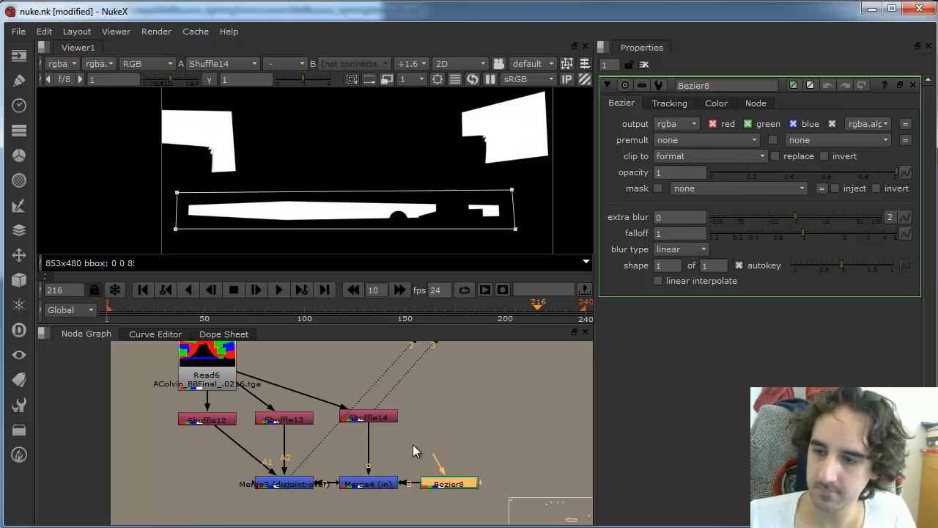
click(824, 156)
click(380, 484)
key(1)
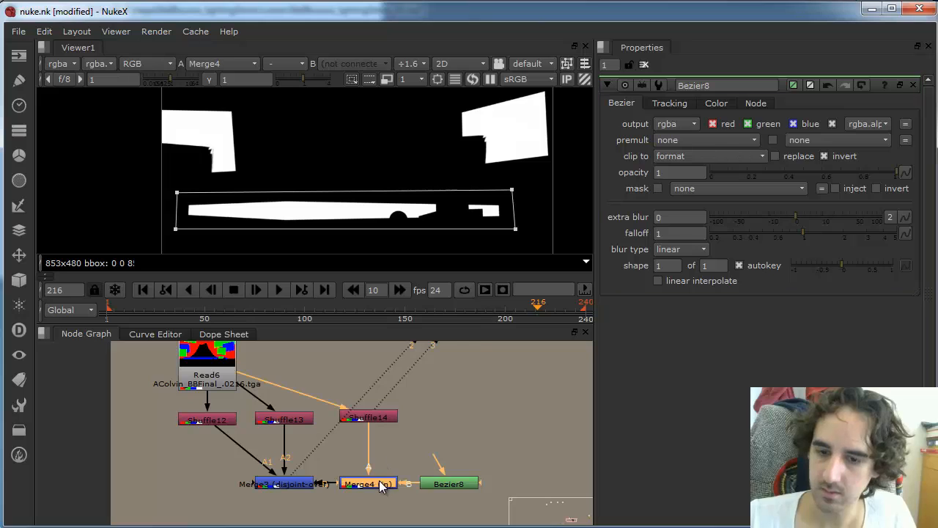
double_click(378, 483)
Step: Compare the disjoint-over merge's mask with the source ID matte and the in Merge's result
click(294, 485)
key(3)
double_click(292, 485)
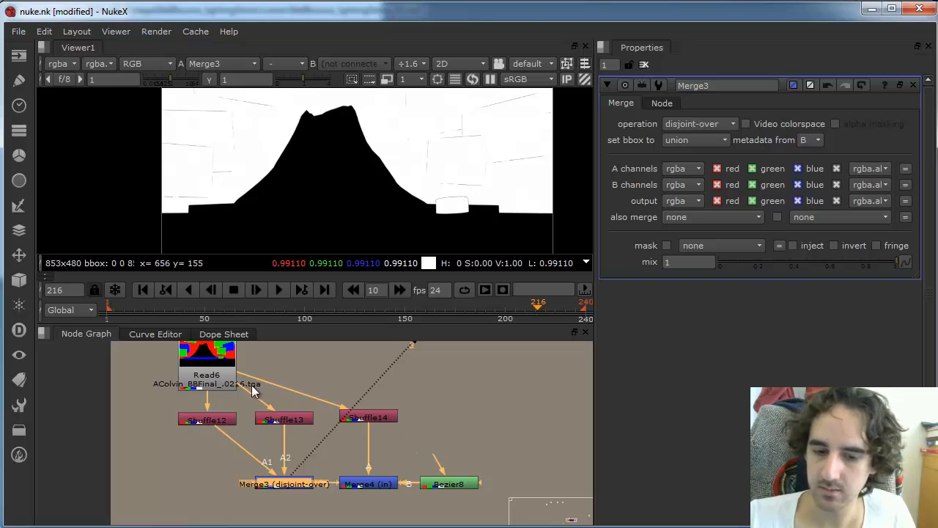
click(228, 370)
key(1)
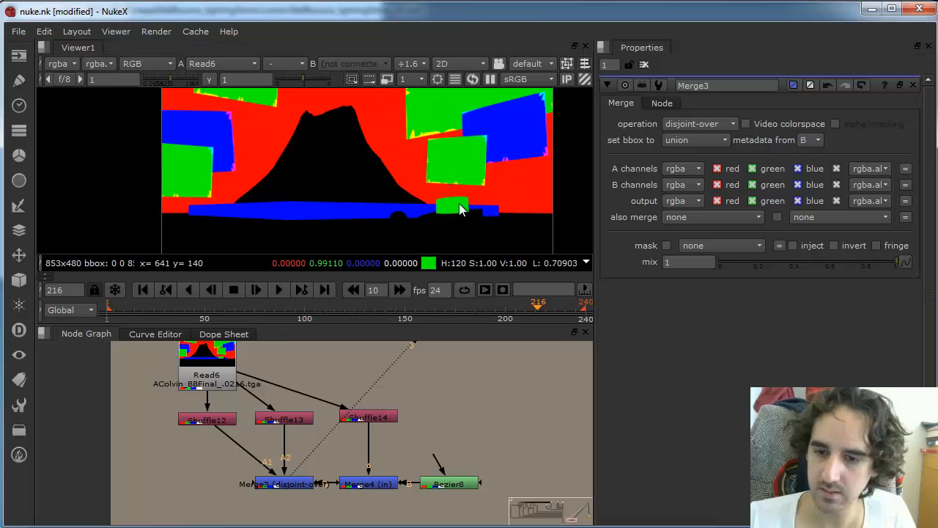
click(432, 485)
key(2)
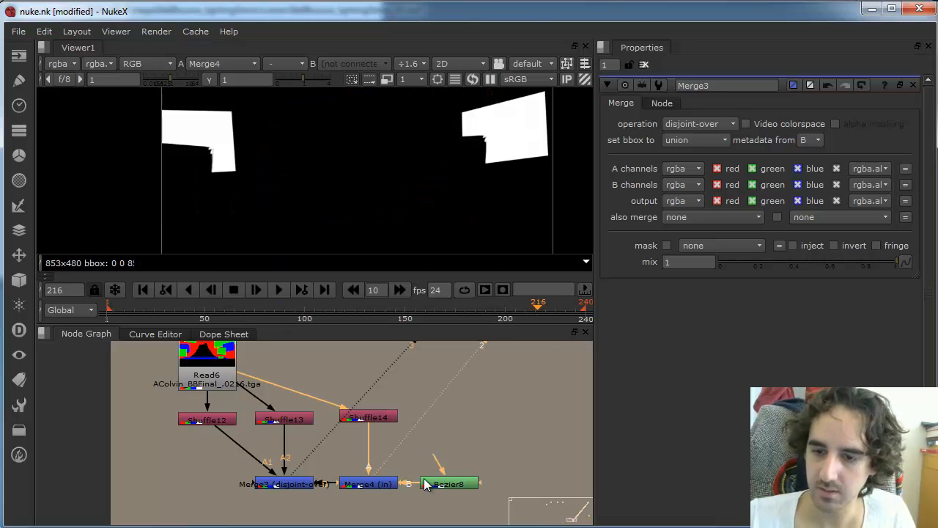
Step: Preview the OFLOW Bezier and the other ID matte Read nodes across the graph to see which colours cover each object
alt+middle_drag(446, 419, 295, 425)
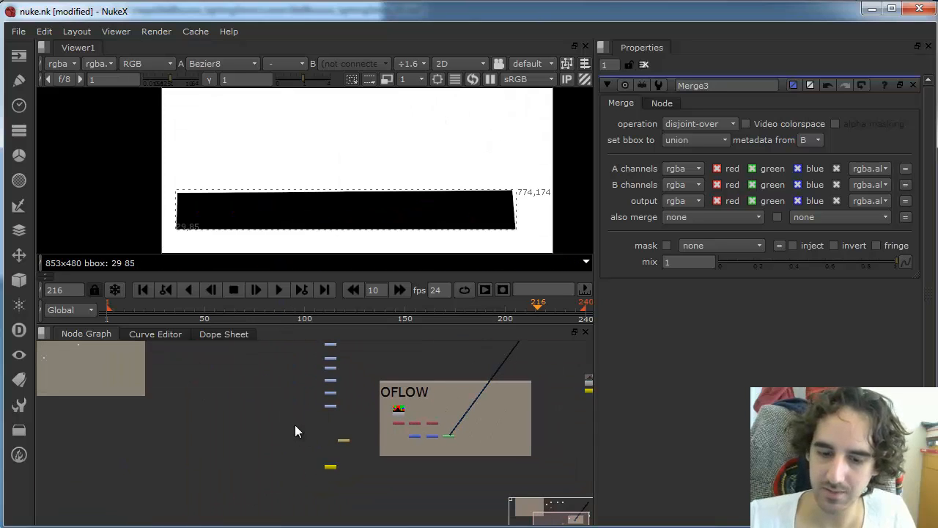
middle_drag(279, 354, 330, 380)
alt+middle_drag(276, 398, 341, 428)
click(359, 391)
key(2)
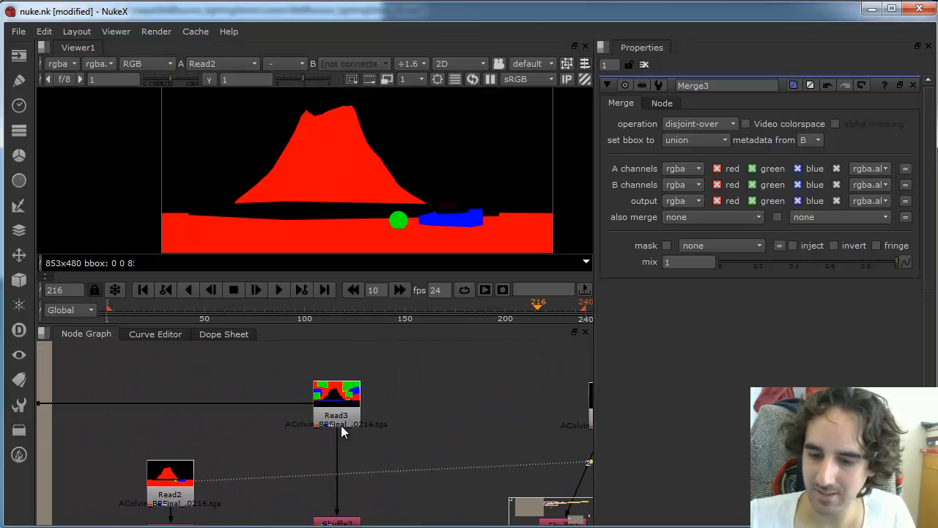
click(341, 424)
key(2)
alt+middle_drag(452, 416, 399, 415)
middle_drag(399, 415, 226, 433)
click(372, 425)
key(2)
scroll(377, 433, down, 5)
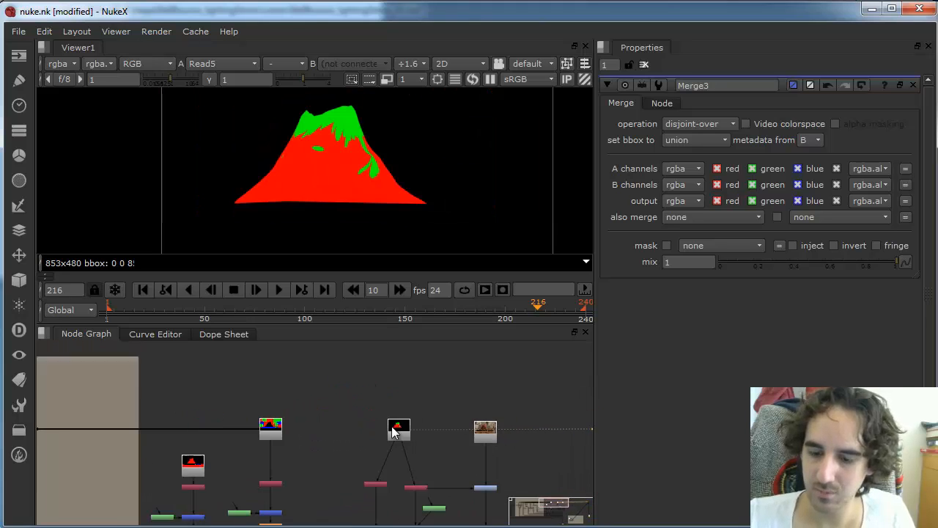
middle_drag(465, 474, 339, 397)
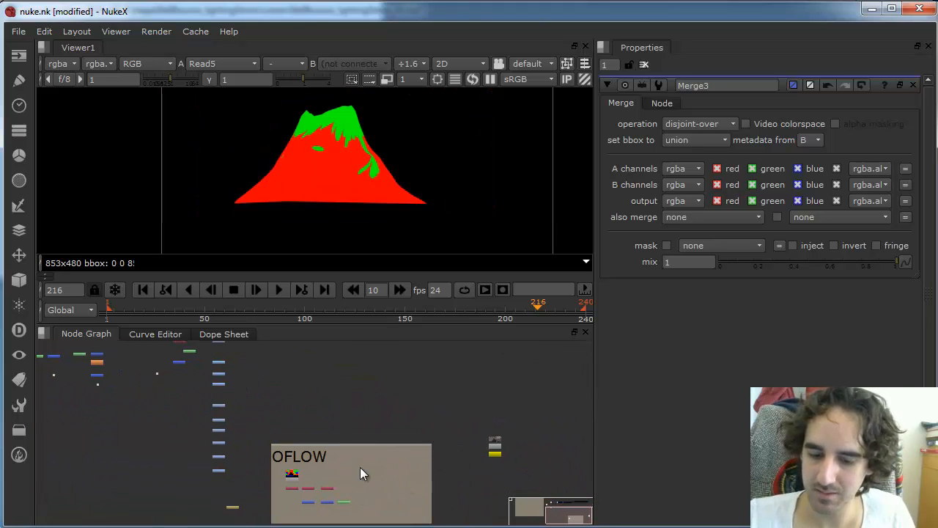
Step: Preview the OFLOW section's disjoint-over merge with the outline of its Bezier open over it
scroll(360, 469, up, 5)
click(310, 429)
key(1)
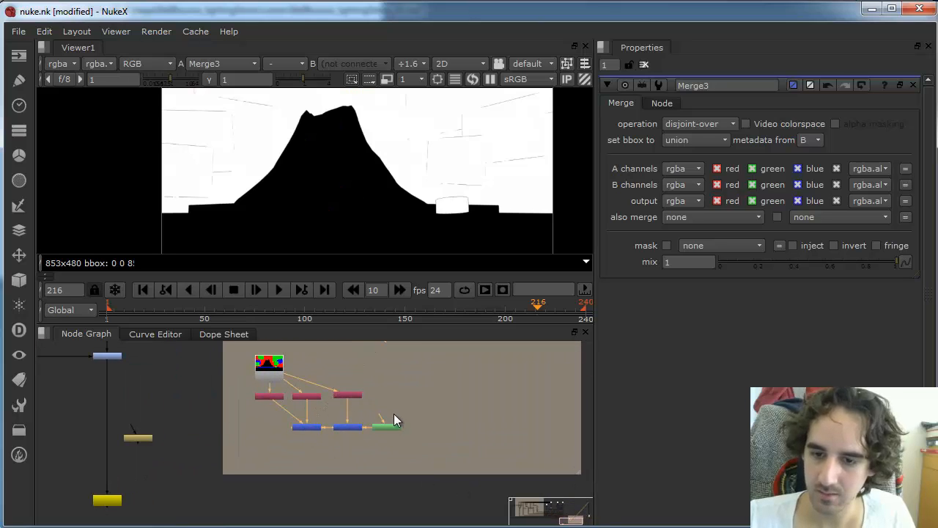
double_click(387, 426)
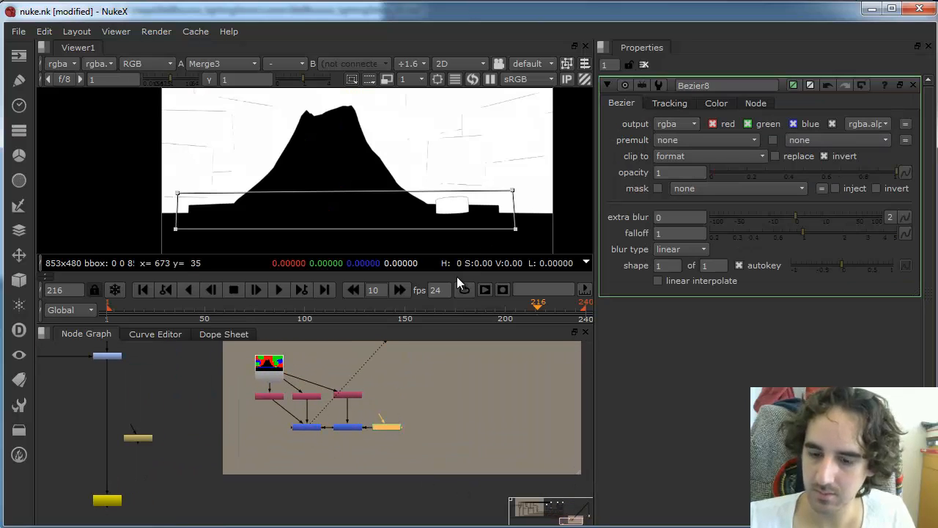
Step: Add a Dot to the link between the red Shuffle and the disjoint-over merge, placed directly below the Shuffle and level with the merge
alt+middle_drag(363, 426, 458, 435)
middle_drag(370, 428, 444, 448)
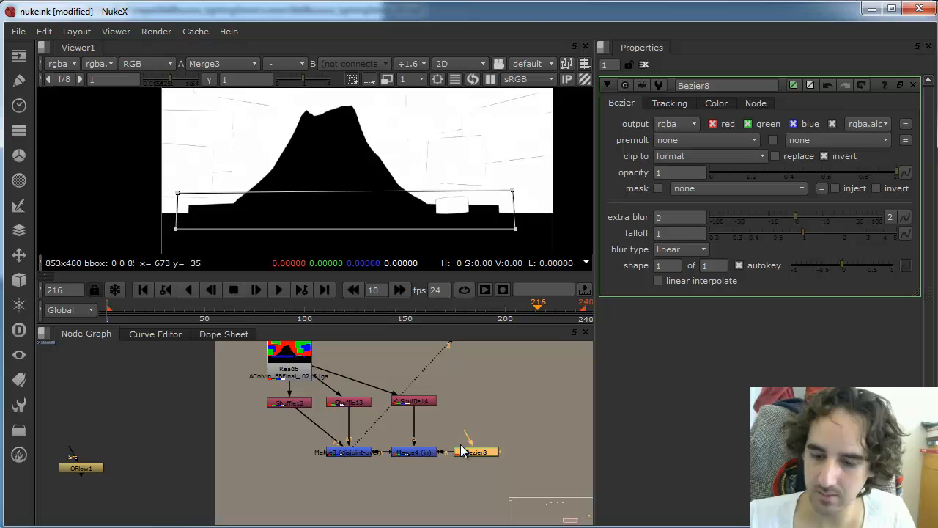
shift+click(421, 452)
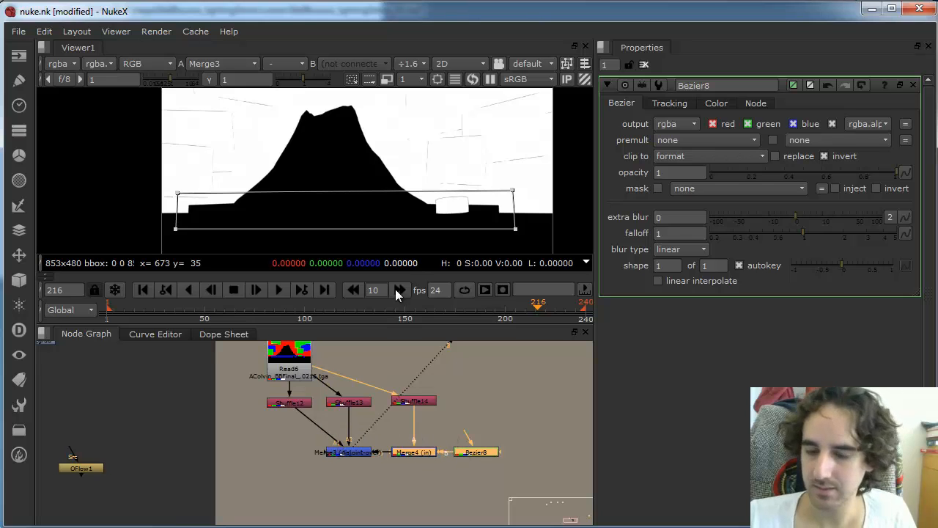
click(356, 455)
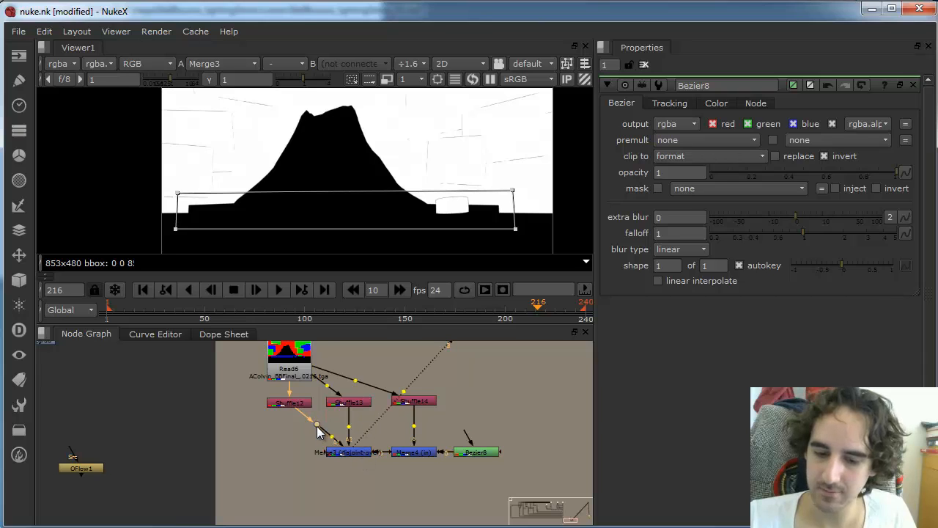
ctrl+drag(319, 428, 290, 450)
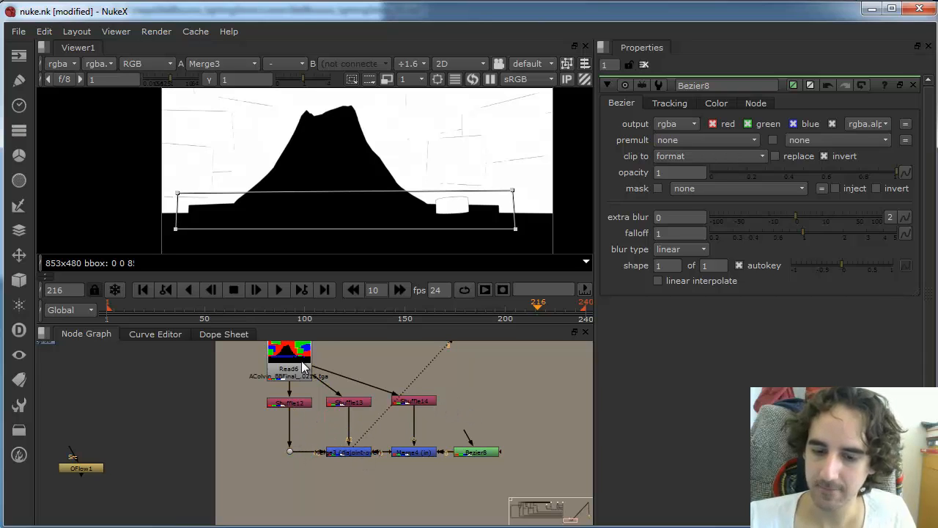
Step: View the composite at the wall_y_grad node and move to frame 219
click(299, 365)
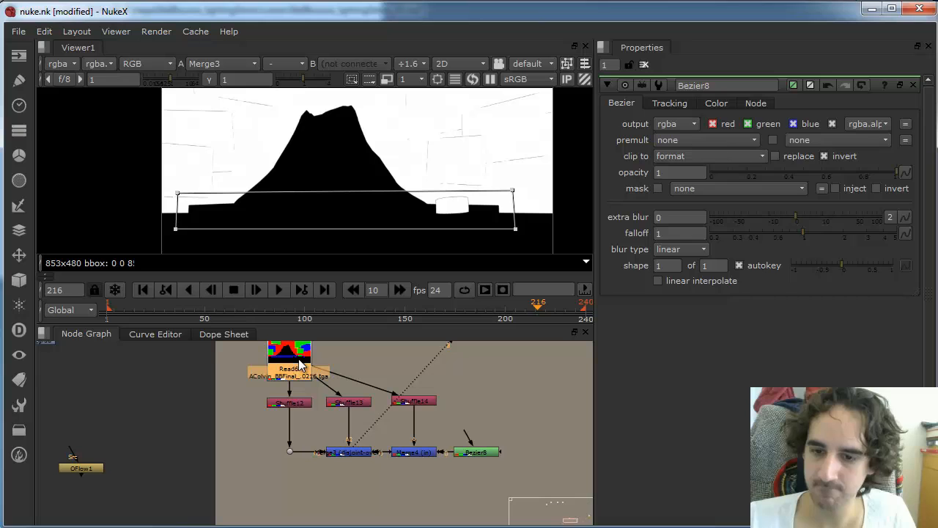
scroll(410, 403, down, 5)
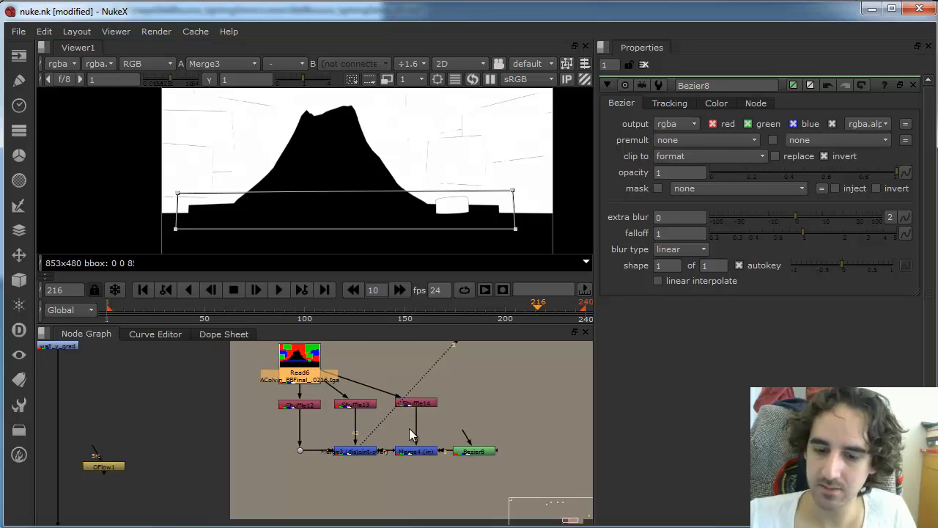
scroll(331, 351, up, 4)
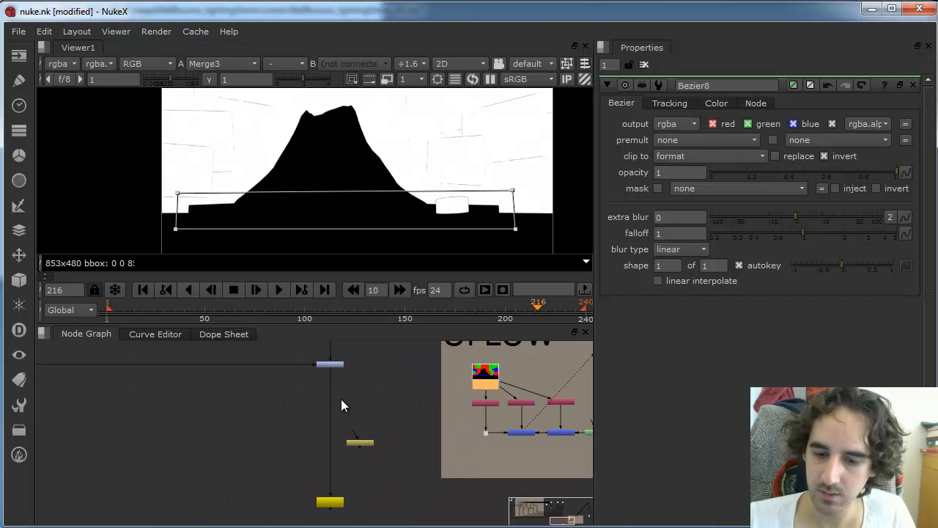
key(1)
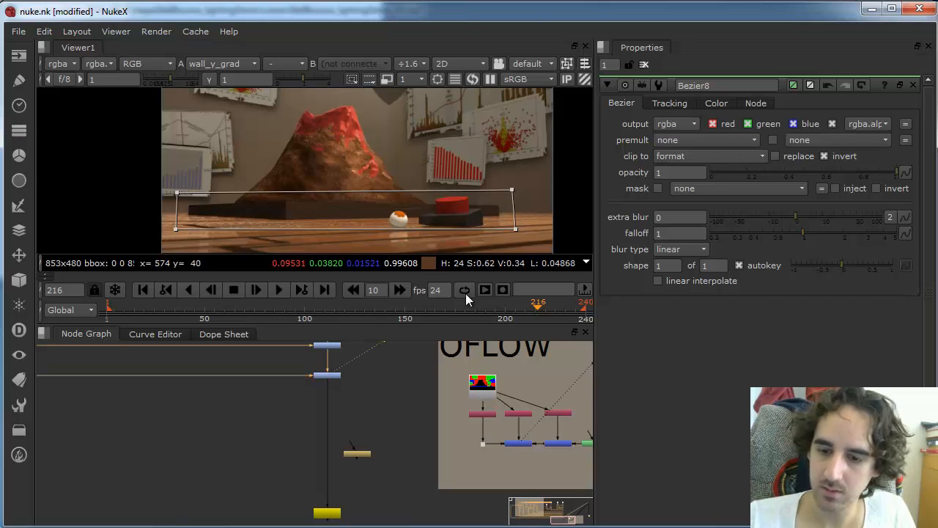
click(559, 313)
drag(559, 313, 543, 311)
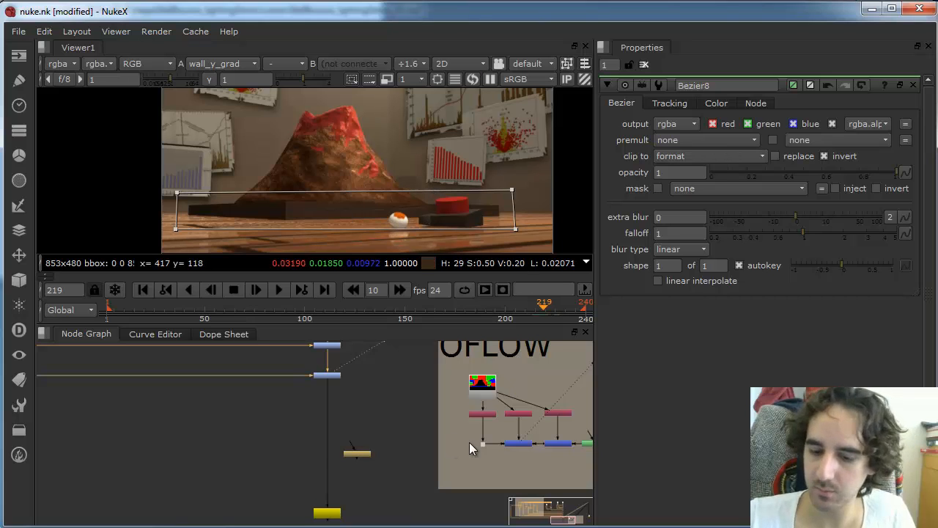
Step: Paste a copy of the in Merge and its Bezier below the disjoint-over merge, and connect the copied Merge's A input to the Dot
alt+middle_drag(516, 441, 517, 410)
middle_drag(517, 409, 329, 410)
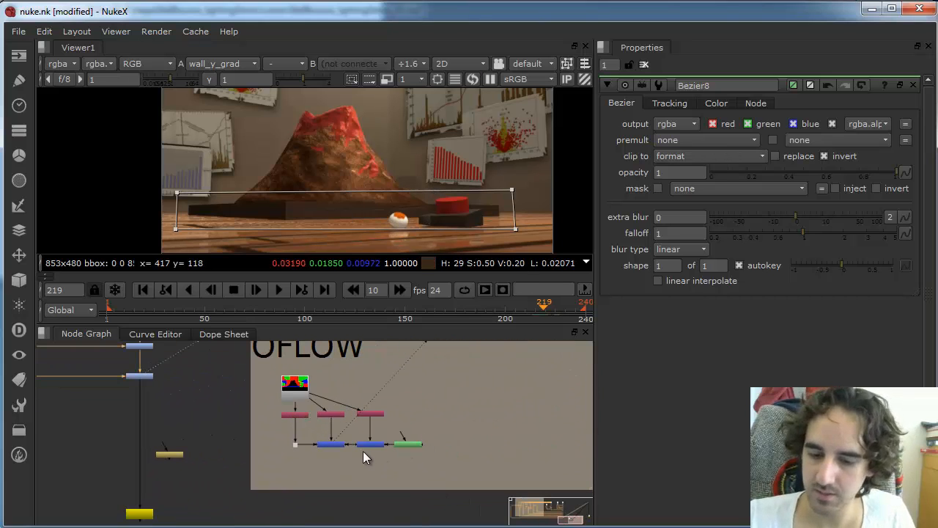
drag(348, 465, 436, 433)
key(ctrl+c)
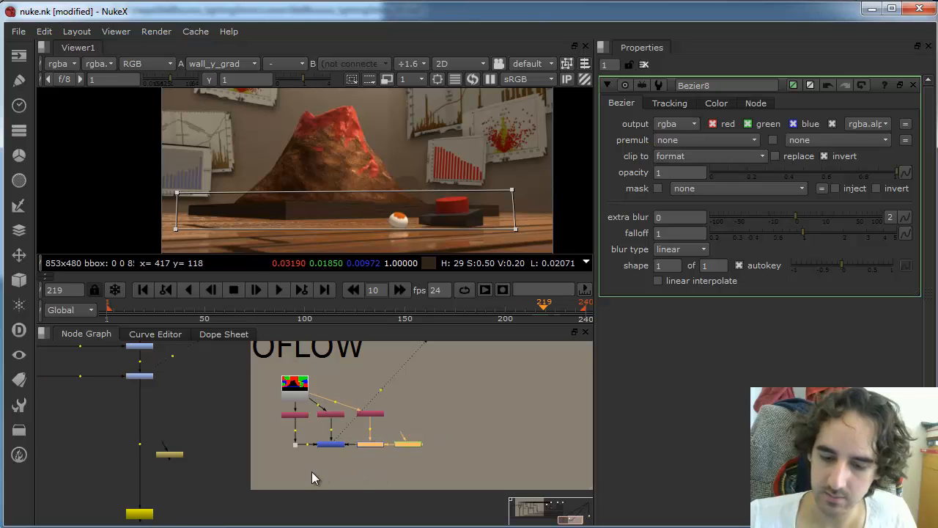
click(311, 470)
key(ctrl+v)
scroll(323, 473, up, 3)
click(334, 474)
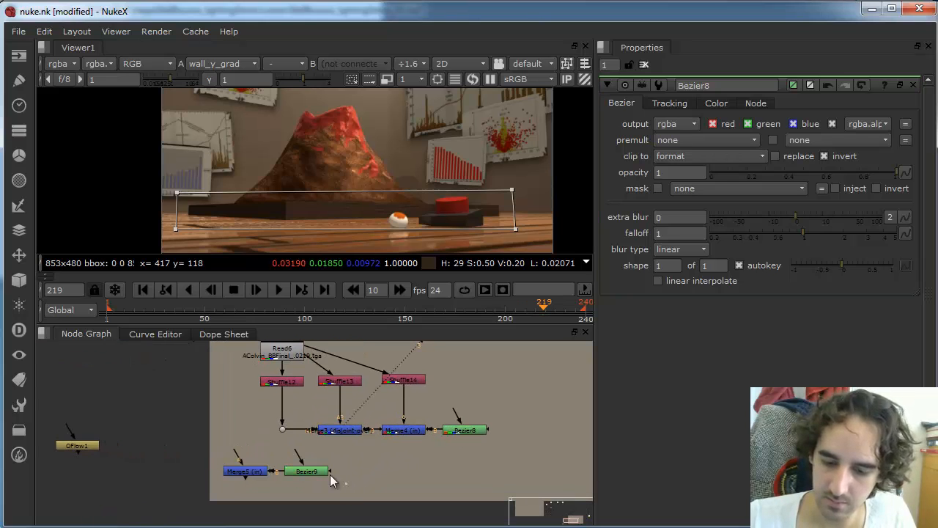
drag(313, 482, 322, 485)
drag(252, 470, 285, 436)
drag(297, 480, 282, 480)
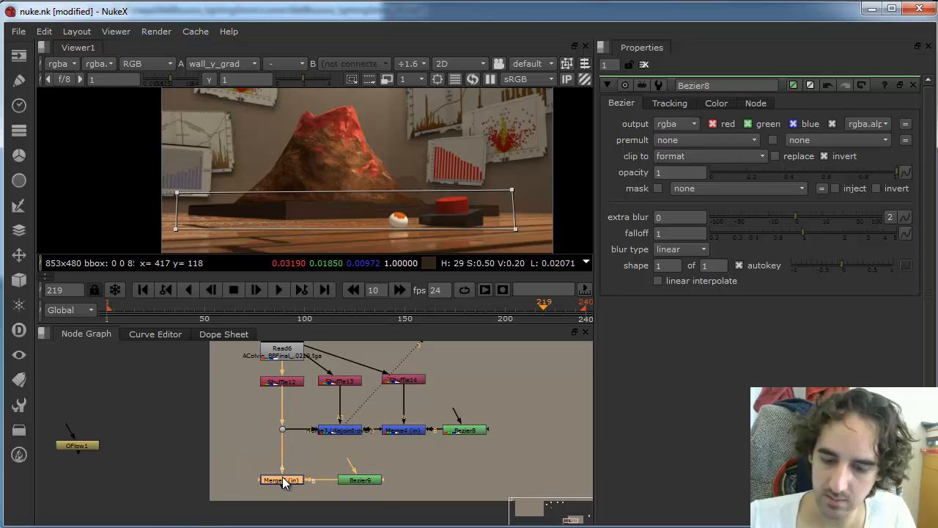
Step: Preview the copied Merge, pull the copied Bezier's lower-left point inward, and remove the animation from its shape
click(353, 479)
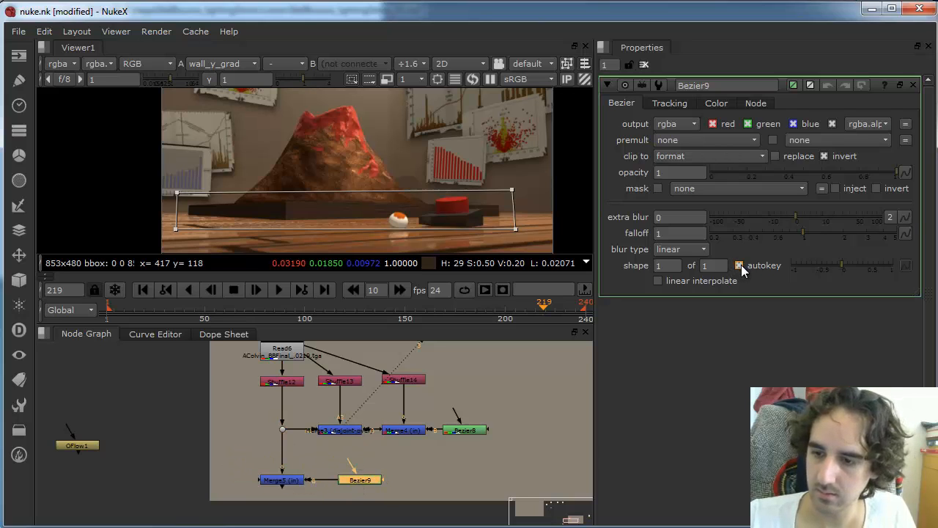
click(296, 481)
key(1)
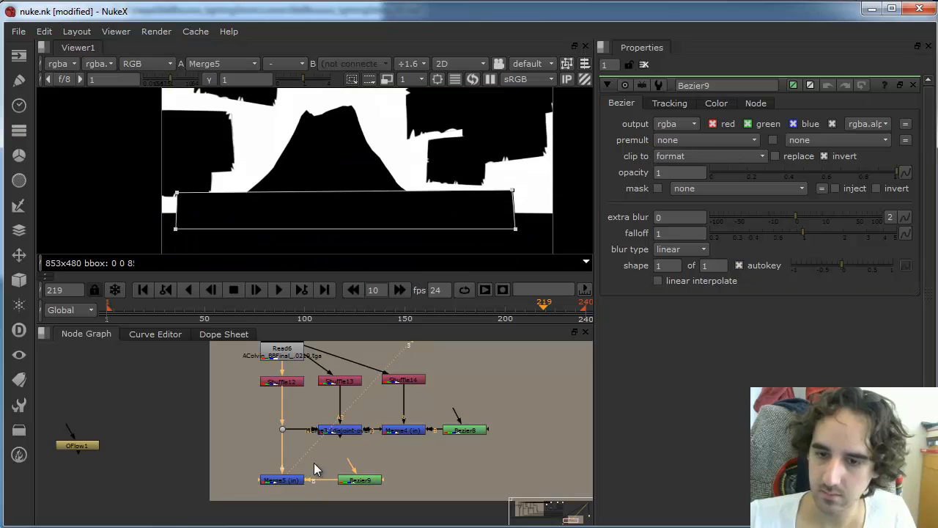
click(365, 480)
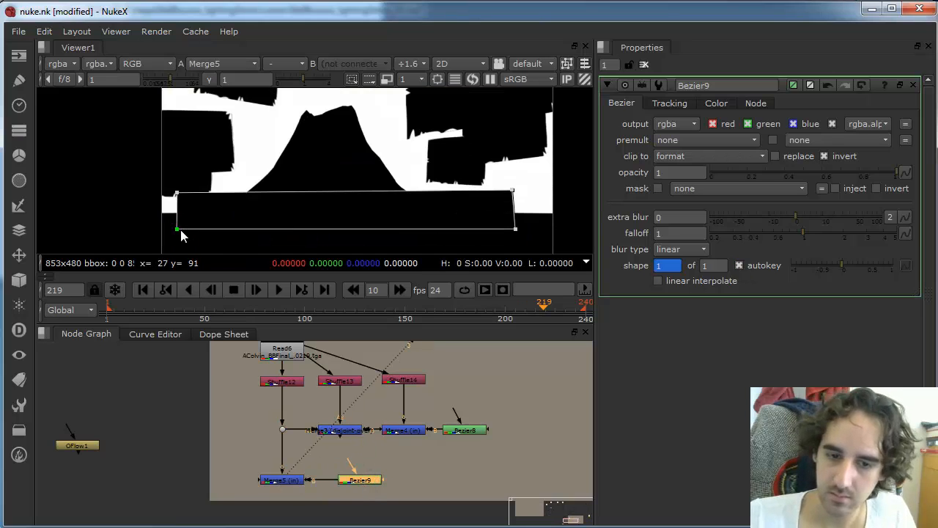
drag(181, 231, 431, 242)
right_click(669, 267)
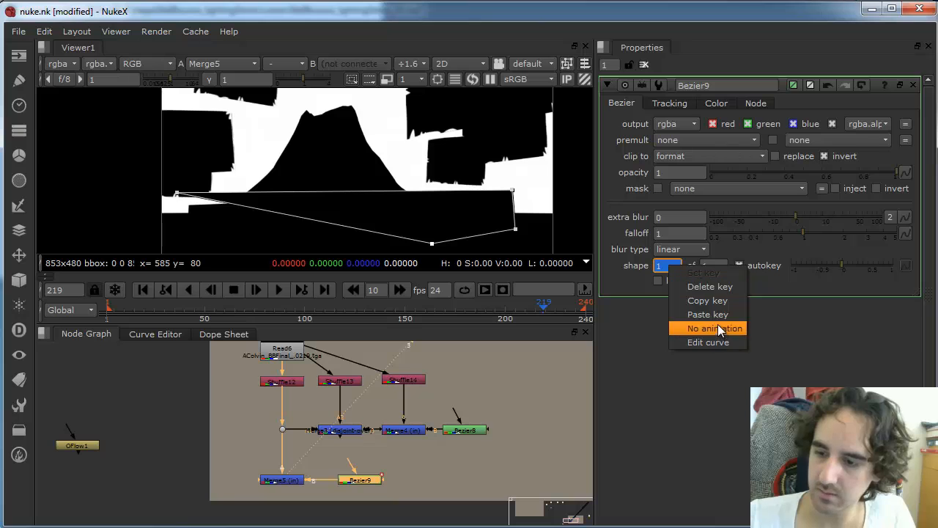
click(715, 329)
Step: Reshape the copied Bezier by moving its other three points into a small outline on the table below the red button's base
drag(176, 193, 466, 195)
drag(516, 228, 498, 251)
drag(511, 192, 469, 239)
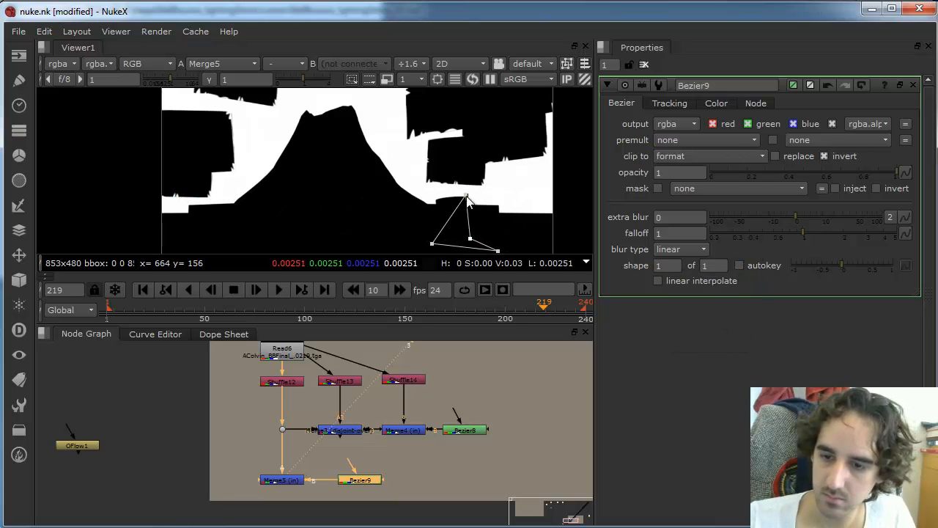
drag(466, 195, 439, 237)
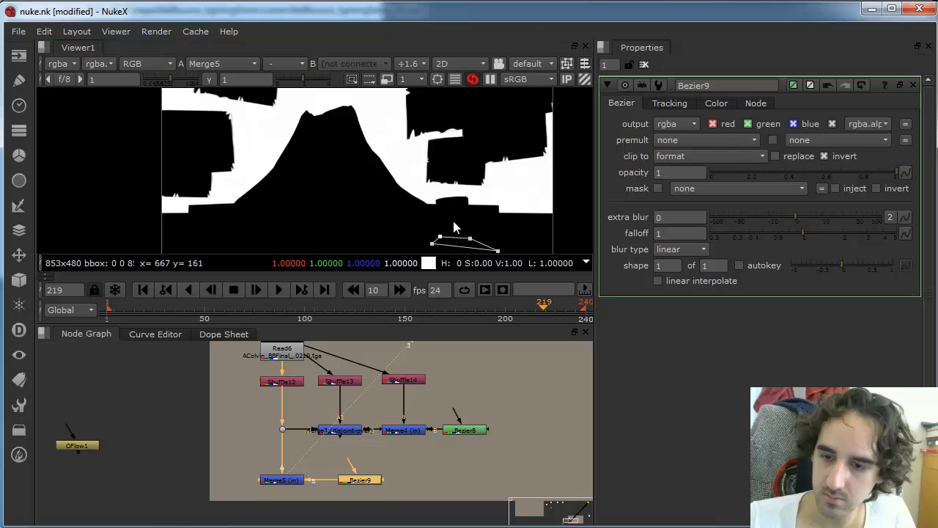
Step: Reconnect the copied Merge's A input from the Dot to the disjoint-over merge and preview the result
click(320, 429)
key(1)
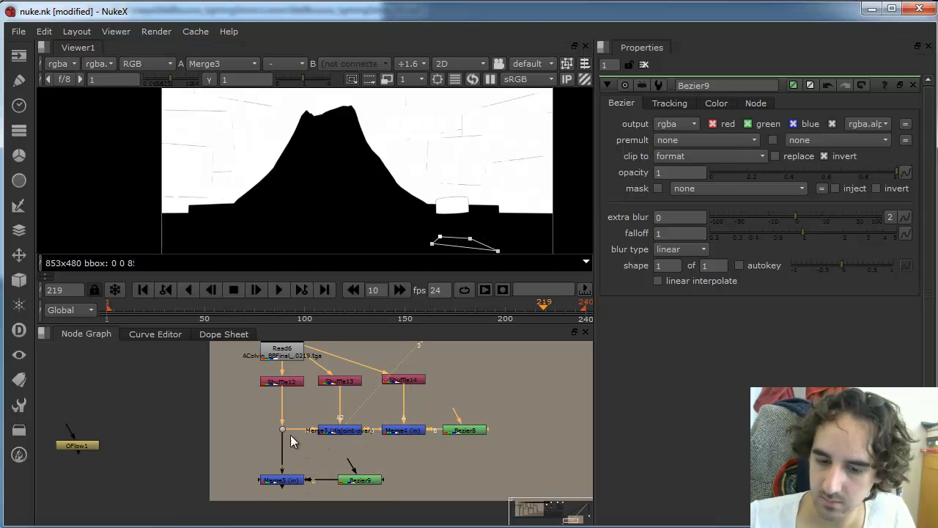
drag(284, 460, 338, 435)
click(297, 475)
key(3)
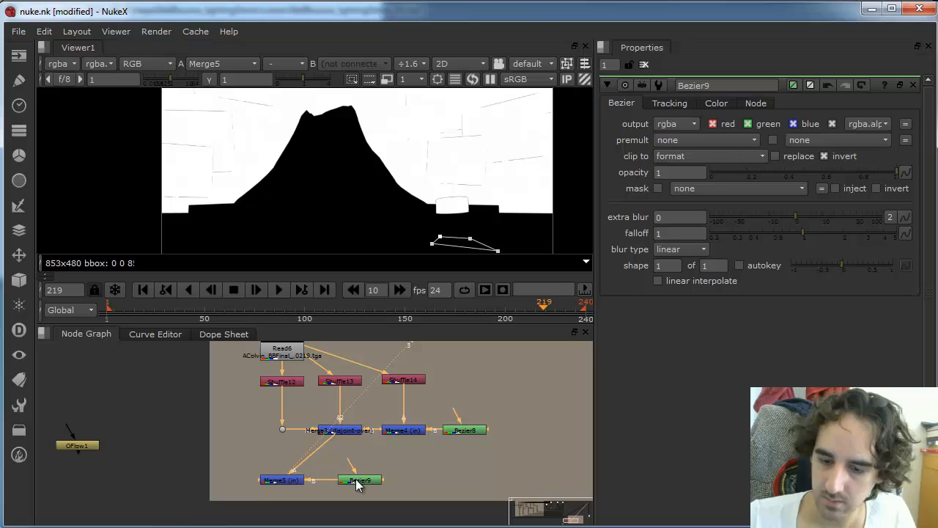
Step: Turn off invert on the copied Bezier, and line up its Merge below the disjoint-over merge with the Bezier beside it
click(357, 481)
key(3)
click(824, 156)
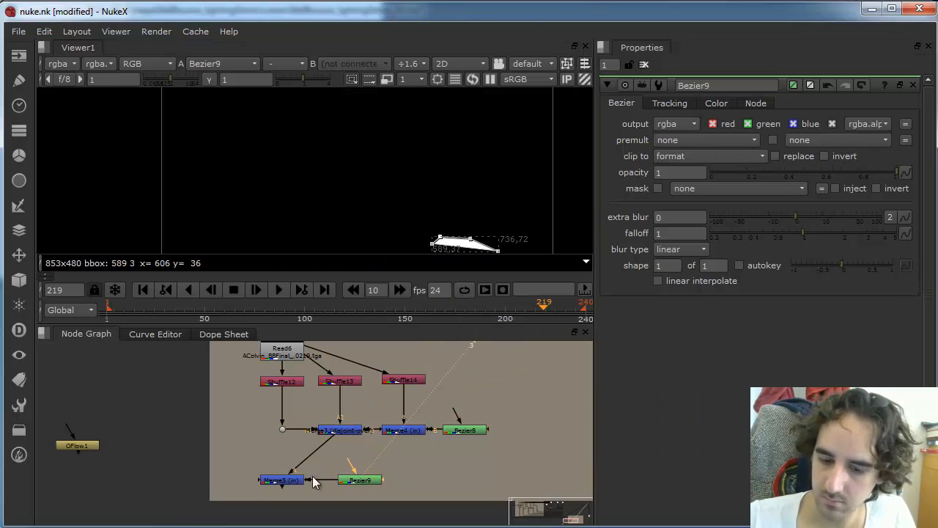
drag(341, 480, 405, 479)
drag(297, 479, 355, 479)
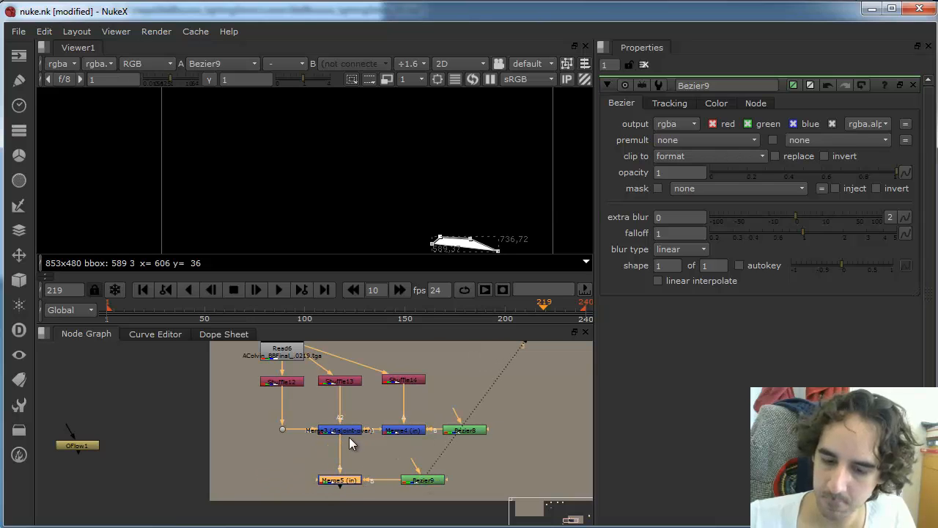
Step: Preview the disjoint-over merge and the copied Merge below it, and open the copied Merge's properties
click(347, 433)
key(3)
click(341, 479)
key(3)
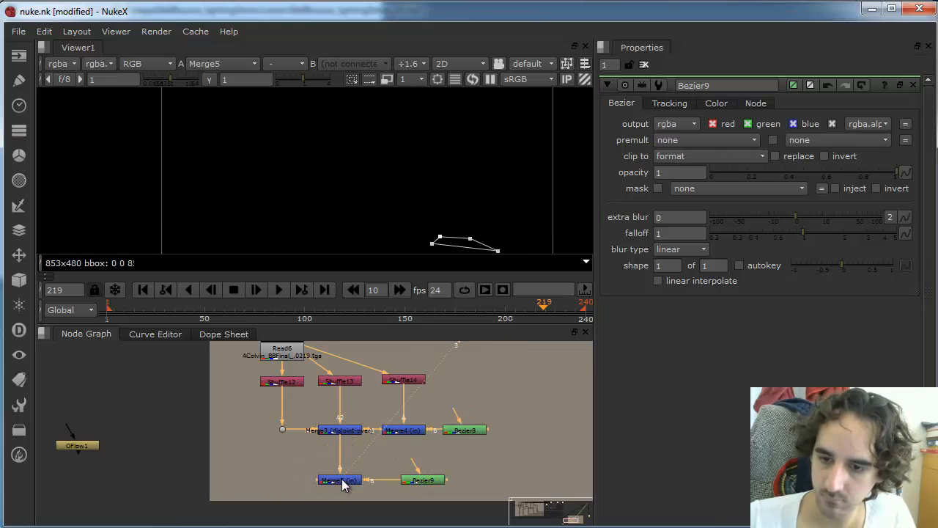
double_click(342, 479)
Step: Create an out Merge, swap it into the place of the copied in Merge below the disjoint-over merge, and delete the replaced one
key(Tab)
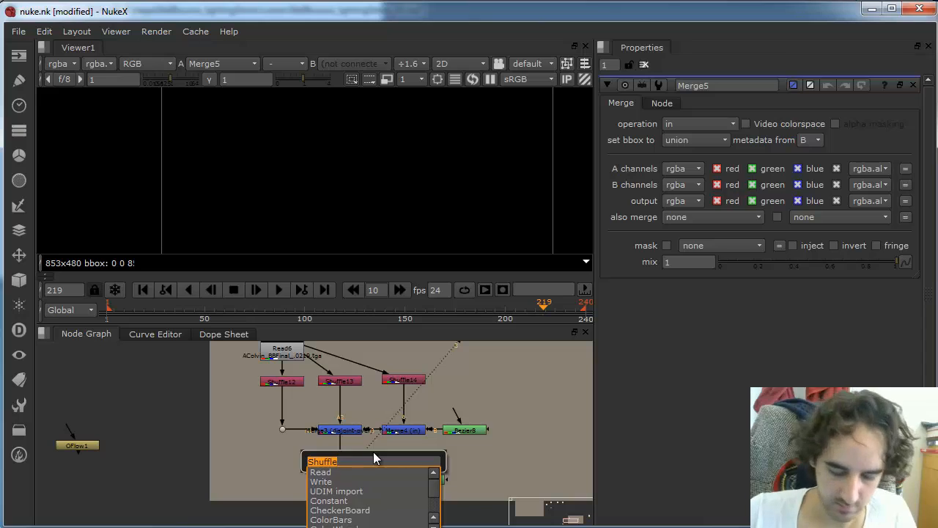
text(out)
key(Return)
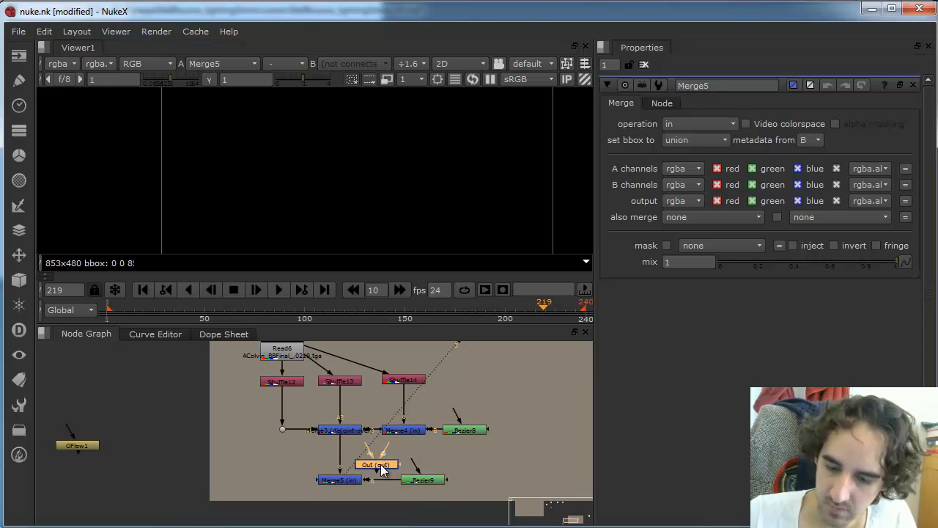
drag(376, 449, 386, 460)
key(ctrl)
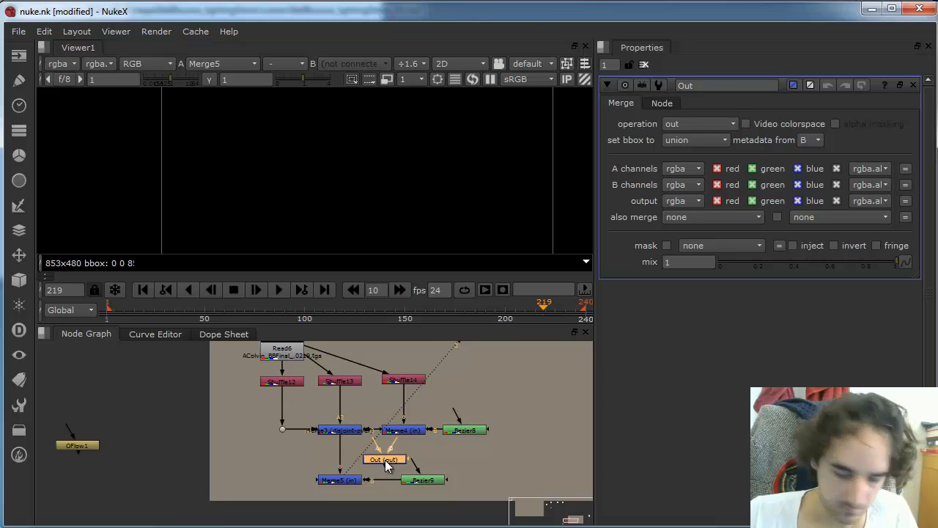
drag(387, 469, 346, 479)
click(389, 458)
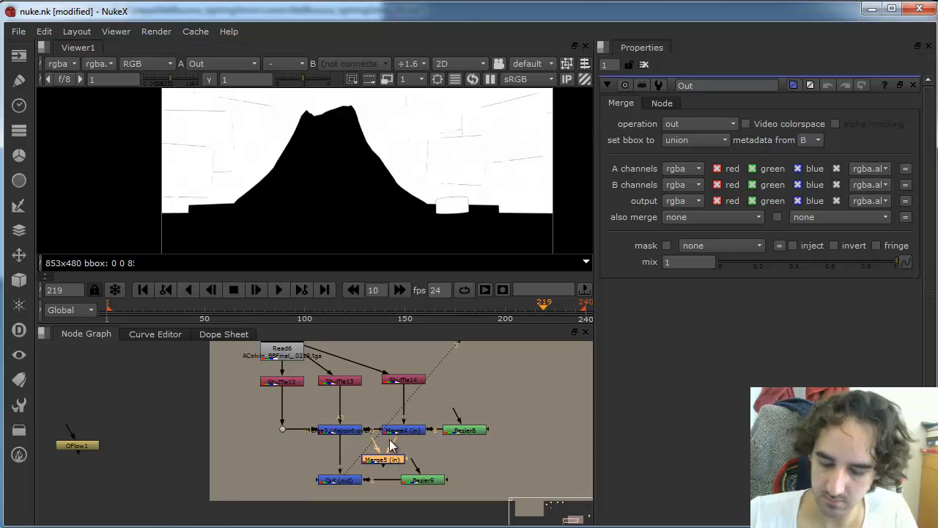
Step: Reshape the copied Bezier's four points into an upright outline that covers the whole red button down to the table
double_click(422, 481)
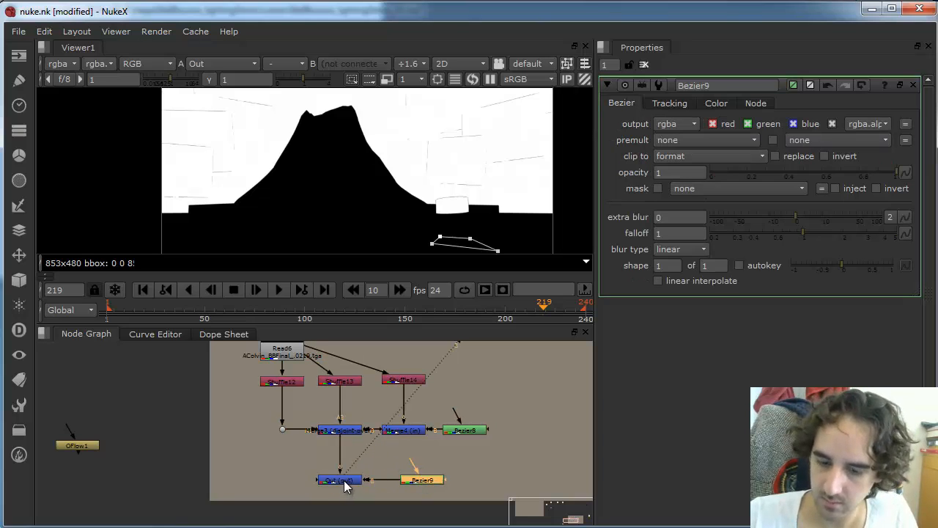
click(347, 479)
click(432, 480)
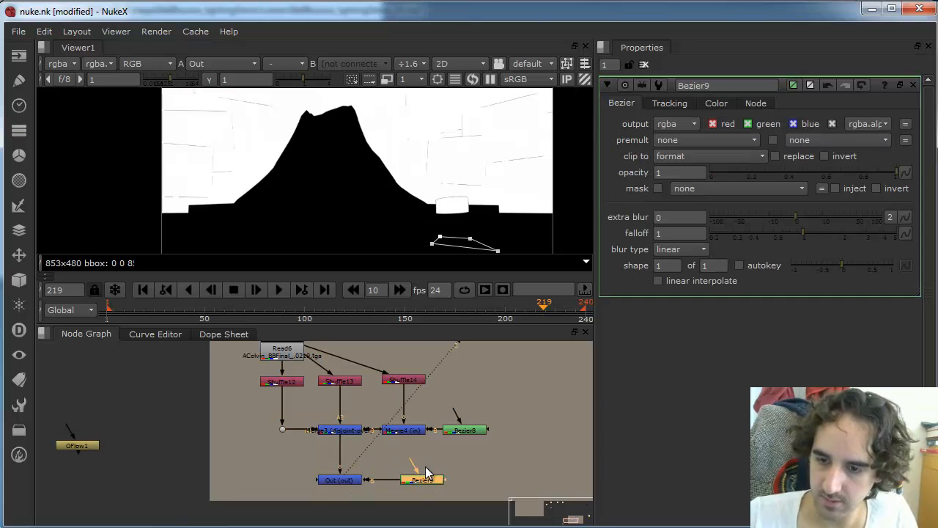
drag(440, 237, 434, 198)
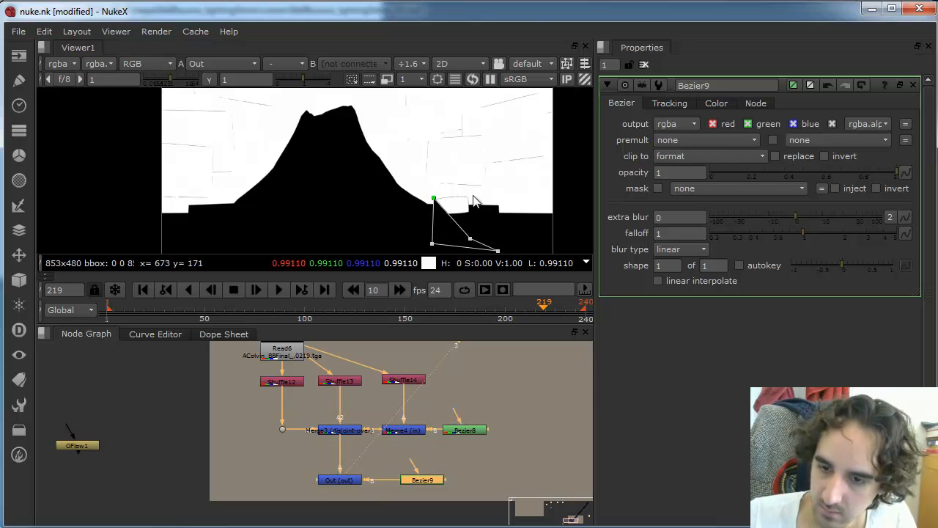
drag(470, 238, 436, 190)
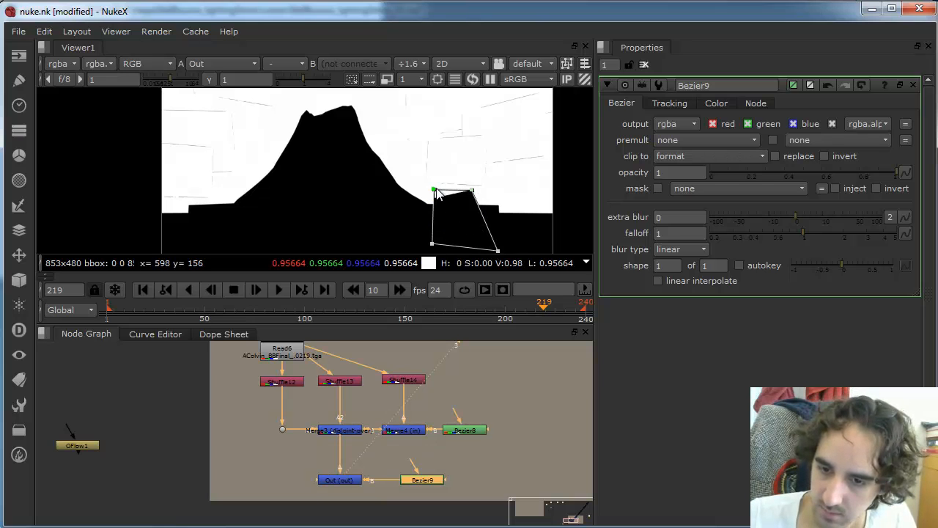
drag(479, 242, 484, 243)
drag(471, 189, 436, 186)
Step: Scrub the out Merge's mask back along the timeline to the start of the sequence
click(351, 480)
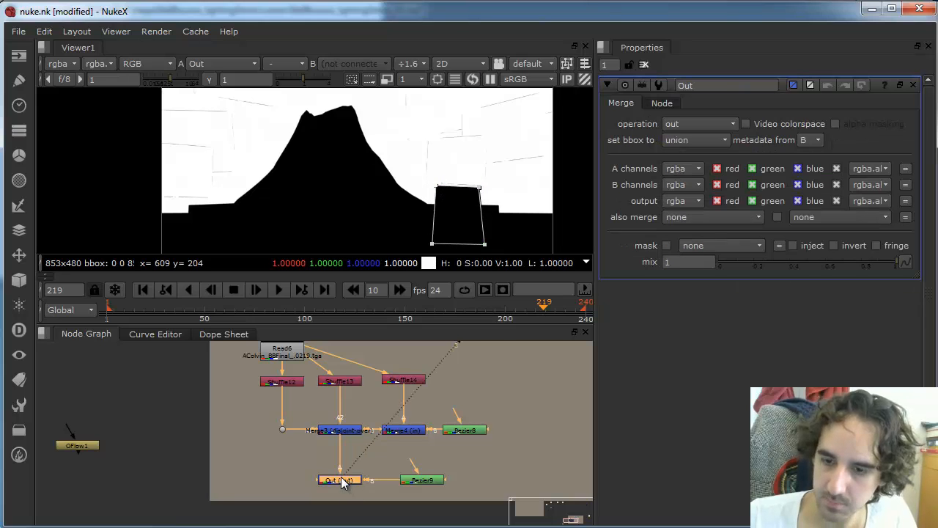
click(482, 317)
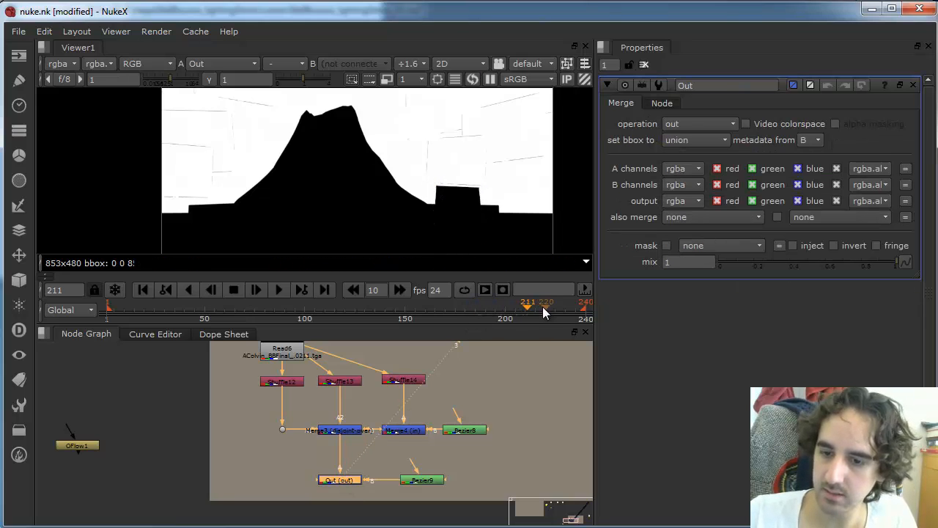
drag(543, 308, 83, 300)
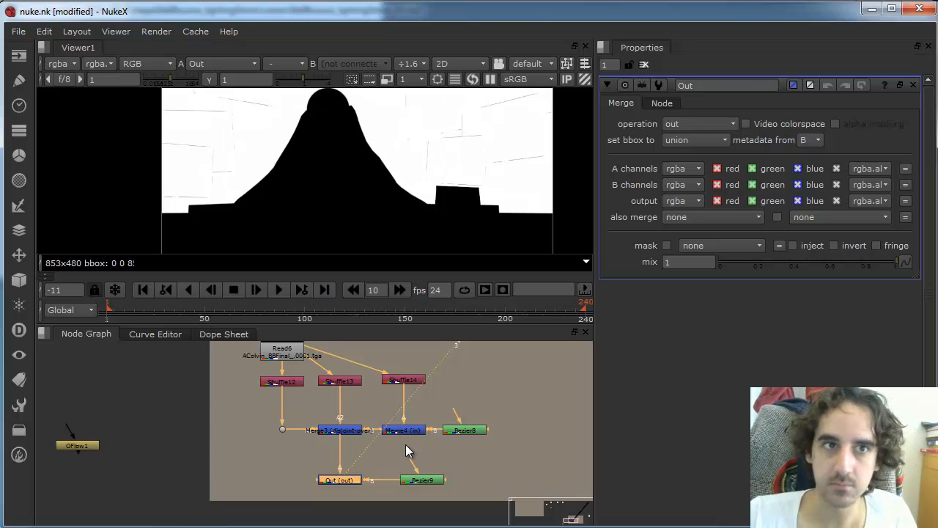
click(457, 452)
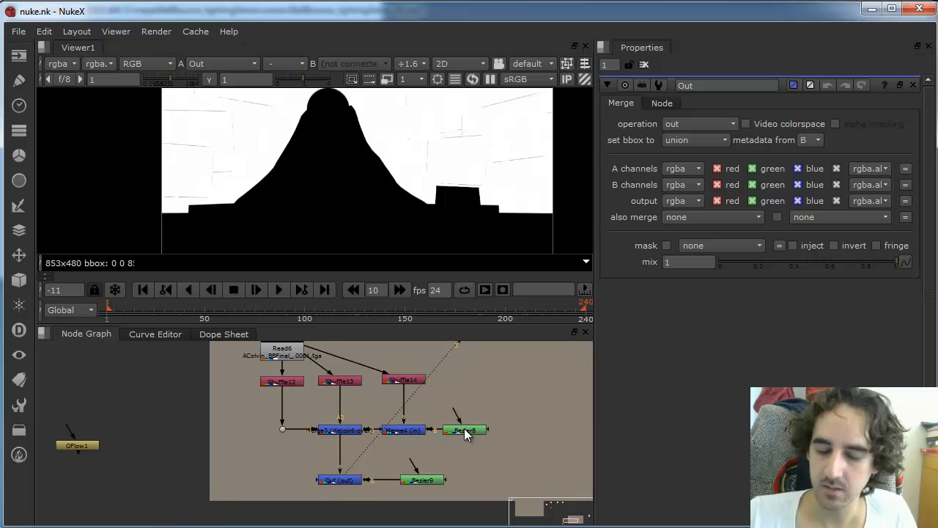
Step: Add an in Merge below the OFLOW backdrop and connect it to the out Merge above
scroll(466, 433, down, 3)
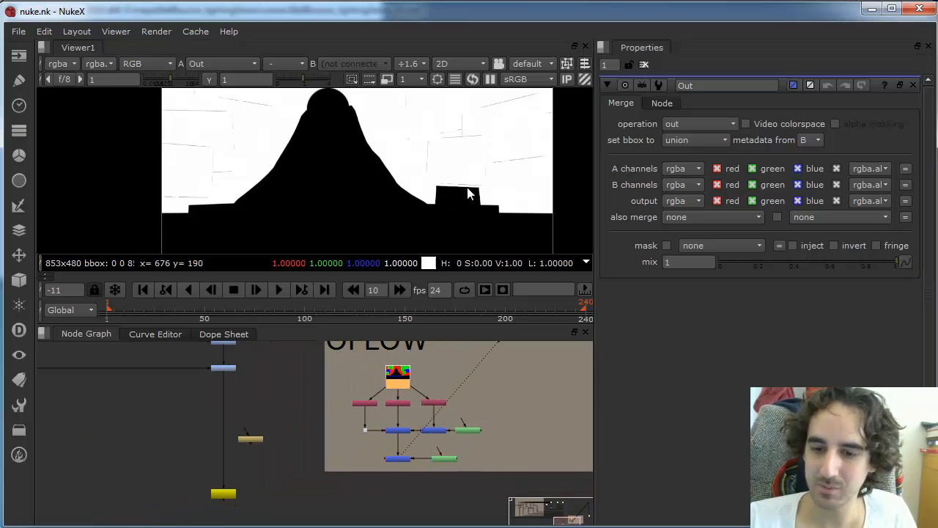
mouse_move(421, 455)
alt+middle_down()
mouse_move(408, 448)
mouse_move(432, 467)
alt+middle_up()
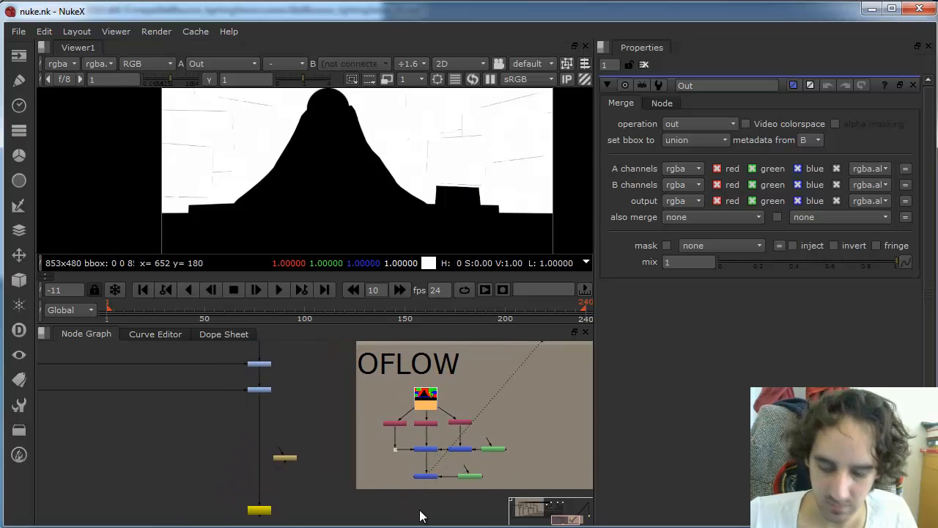
click(420, 505)
key(Tab)
text(in)
click(382, 522)
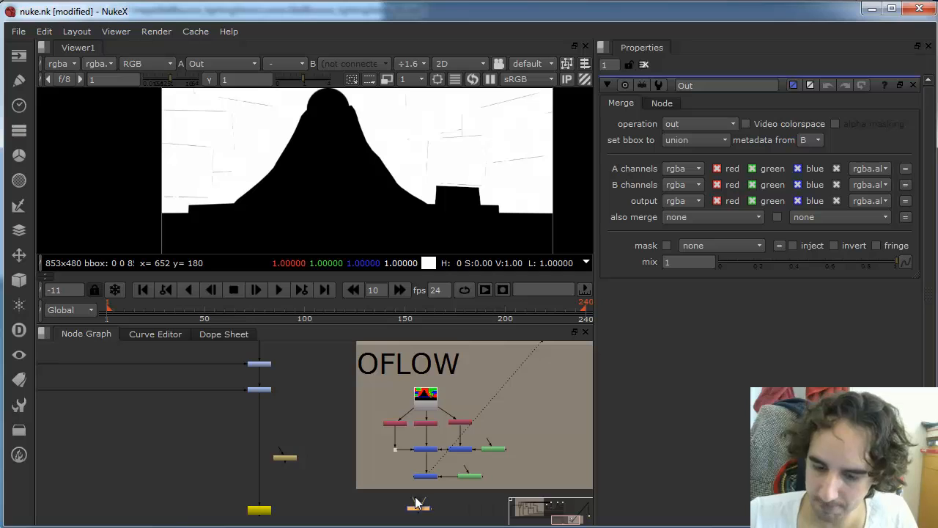
mouse_move(422, 500)
mouse_down()
mouse_move(426, 477)
mouse_move(427, 508)
mouse_up()
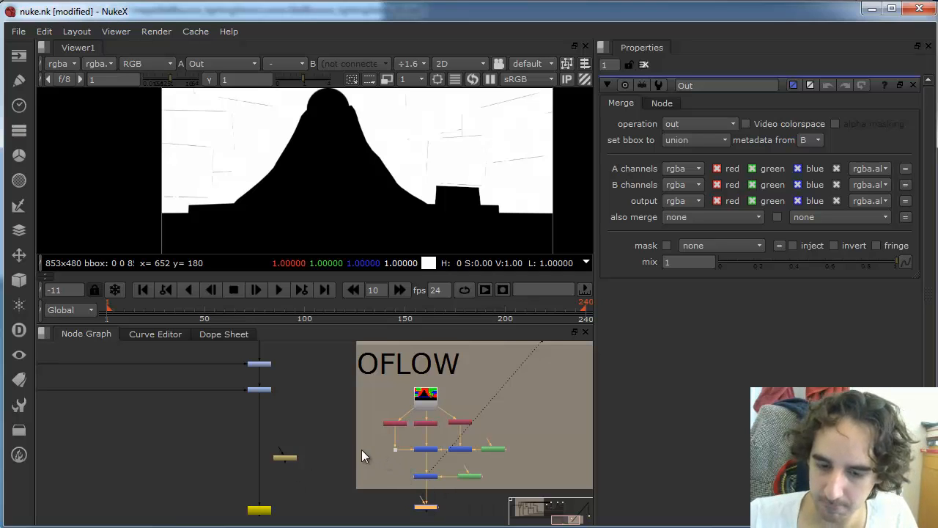
Step: Move the beauty Read node up and relocate the OFLOW section with its nodes beside it
alt+middle_drag(430, 433, 337, 471)
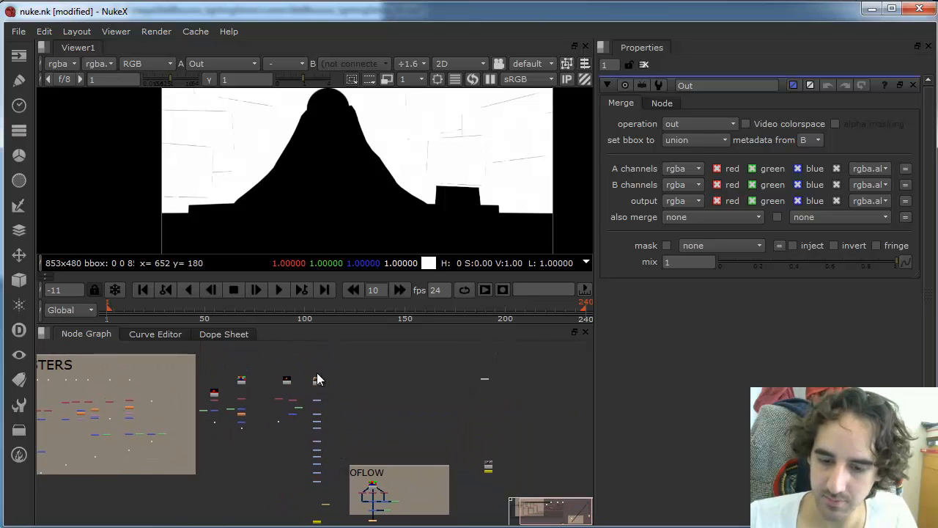
alt+middle_drag(345, 380, 421, 426)
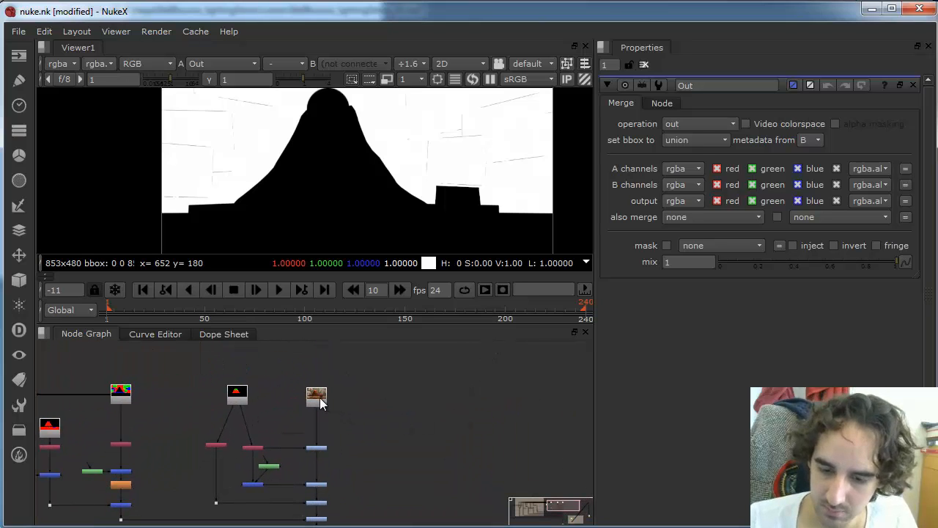
drag(320, 402, 321, 371)
alt+middle_drag(432, 418, 348, 433)
middle_drag(348, 434, 297, 381)
drag(333, 431, 478, 517)
drag(415, 340, 413, 334)
Step: Move the loose OFlow node up between the beauty Read's pipe and the new in Merge
middle_drag(351, 479, 355, 410)
scroll(358, 463, up, 2)
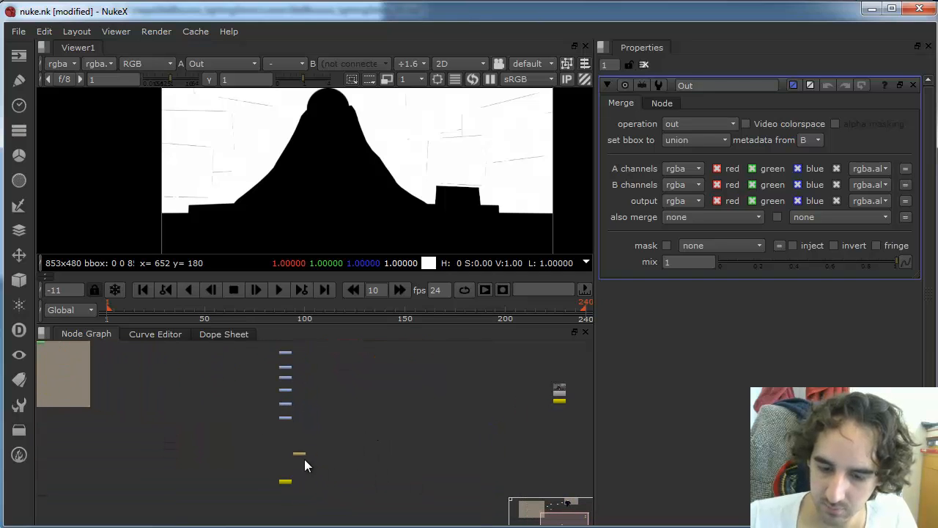
scroll(304, 459, up, 3)
click(298, 451)
drag(299, 451, 332, 353)
scroll(343, 368, down, 5)
middle_drag(344, 367, 349, 493)
scroll(348, 490, up, 2)
drag(337, 496, 333, 379)
scroll(389, 370, up, 3)
middle_drag(388, 416, 380, 481)
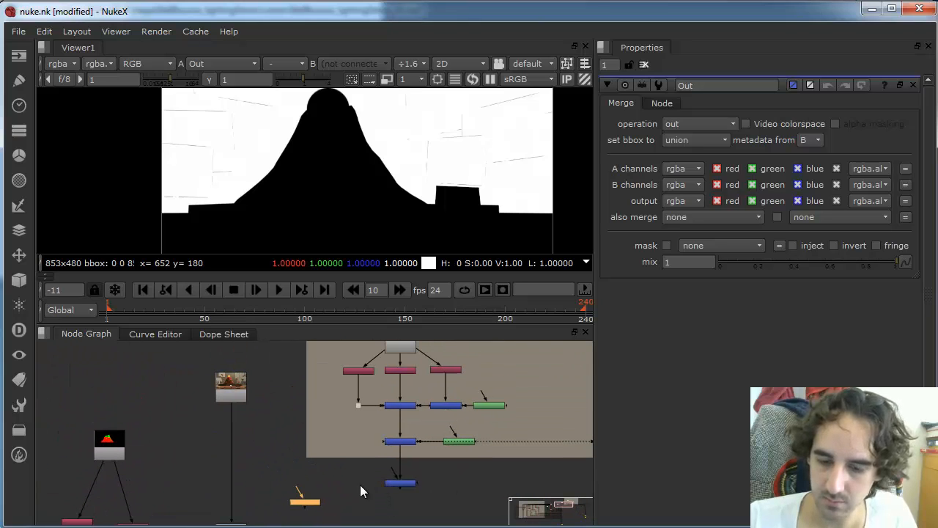
scroll(360, 485, up, 3)
scroll(362, 464, down, 4)
drag(310, 489, 295, 473)
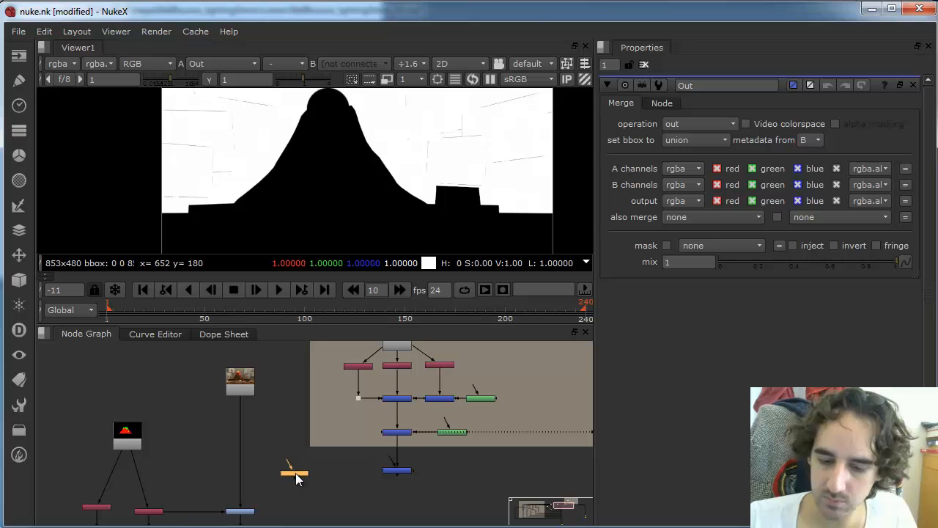
Step: Preview the beauty Read node and scrub to frame 216
click(388, 313)
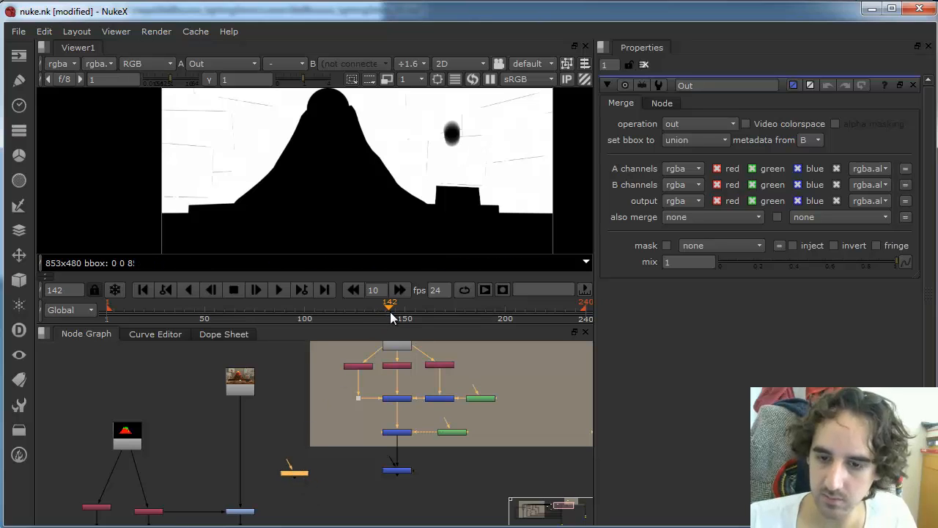
click(246, 386)
key(1)
drag(388, 313, 540, 304)
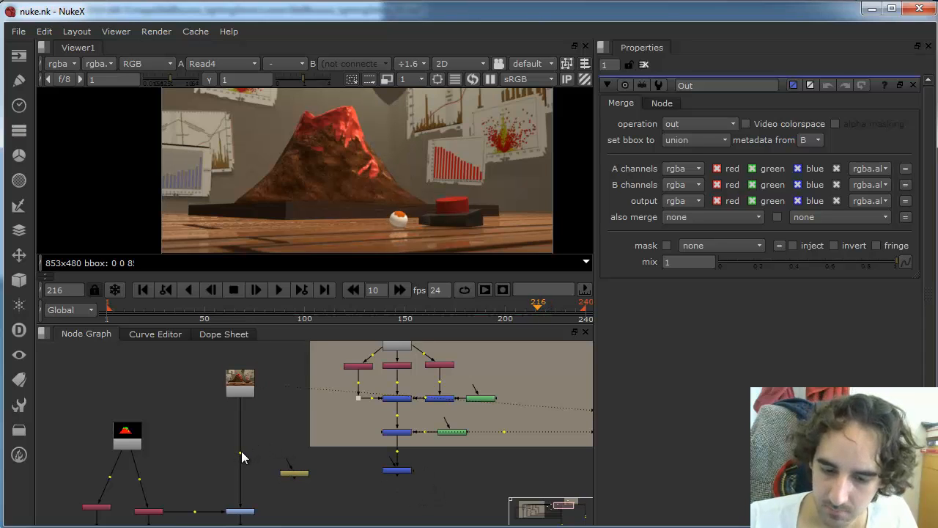
Step: Insert a Dot below the beauty Read, connect the OFlow node to it, line it up with the Dot, and preview it
ctrl+drag(241, 451, 241, 431)
drag(288, 461, 244, 439)
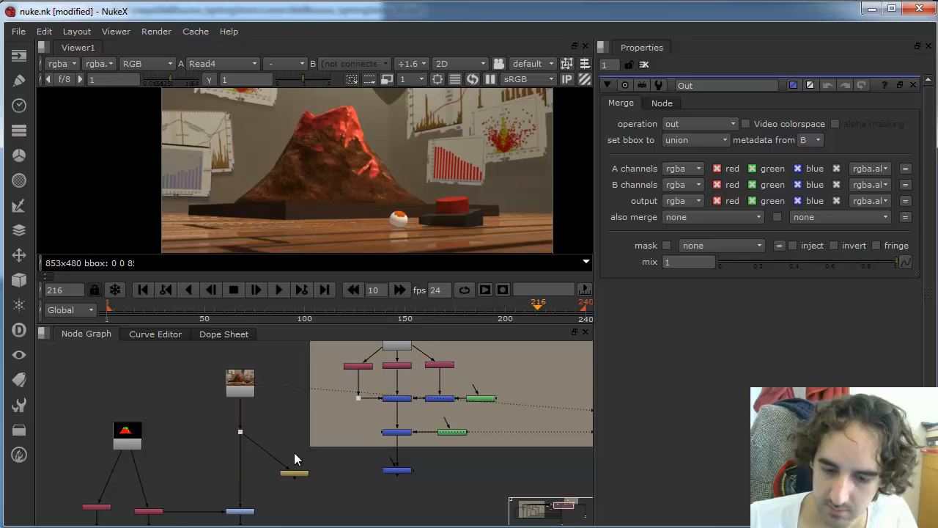
drag(294, 472, 291, 455)
key(1)
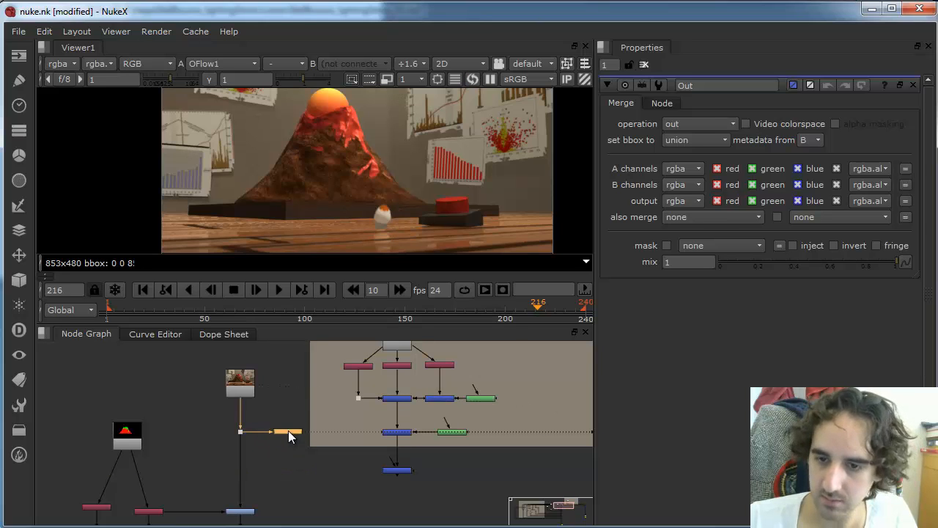
Step: Set the OFlow's speed to 1, keeping Motion as method and Speed as timing, and scrub to frame 217
double_click(288, 429)
click(711, 123)
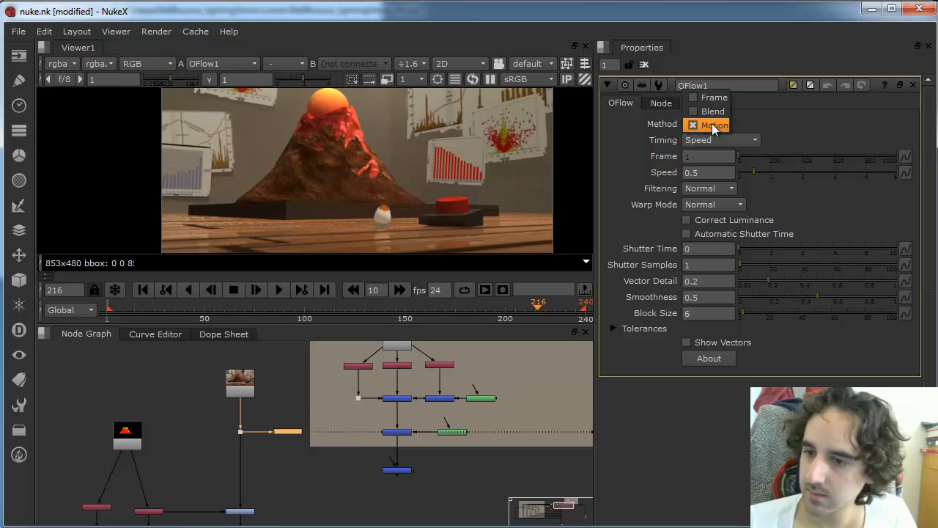
click(712, 123)
click(730, 139)
click(730, 140)
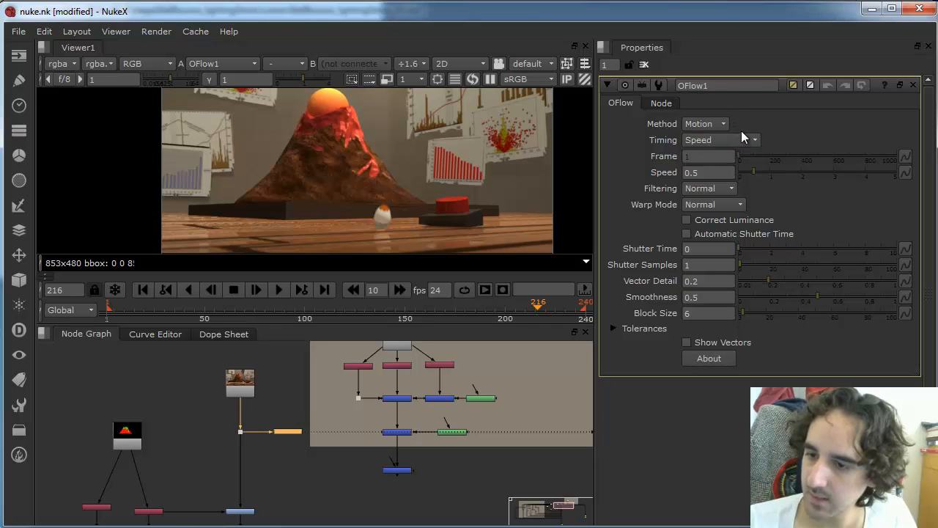
key(Tab)
text(1)
key(Return)
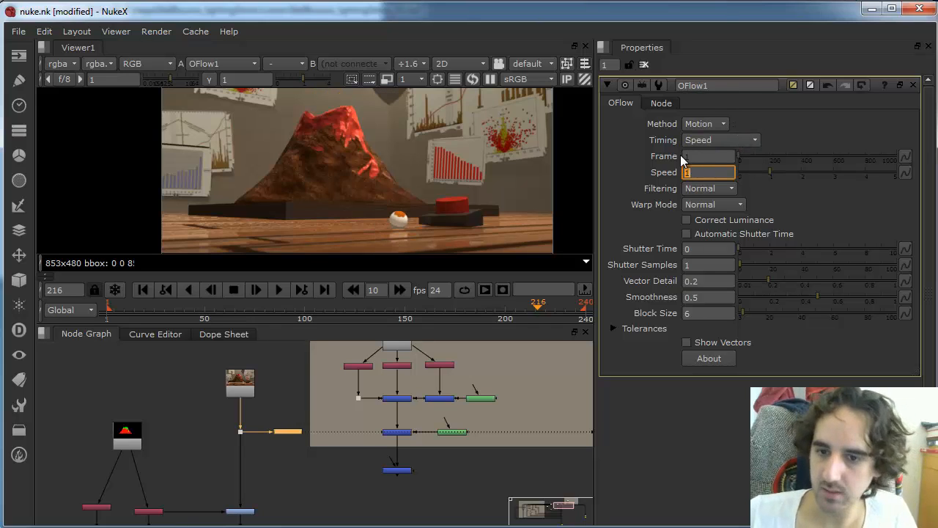
mouse_move(529, 311)
mouse_down()
mouse_move(521, 309)
mouse_move(541, 300)
mouse_up()
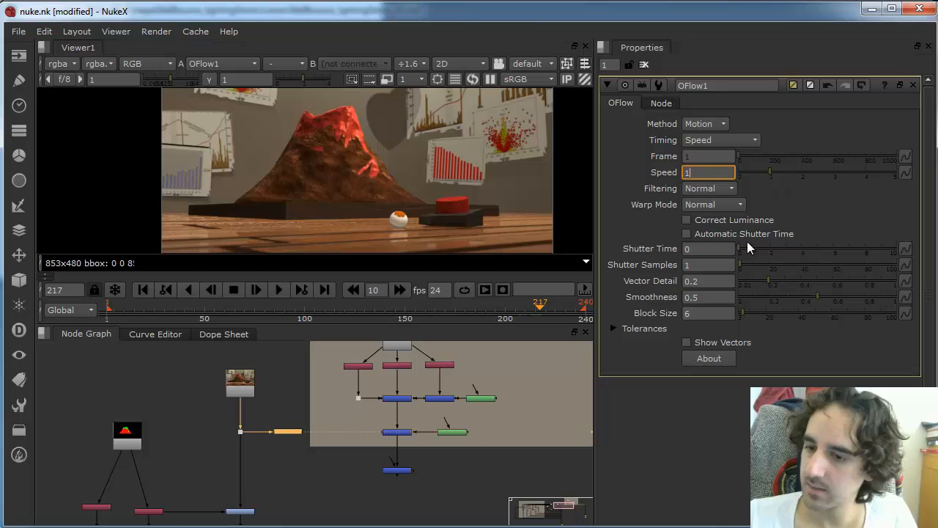
Step: Set the OFlow's shutter time to 2 and shutter samples to 10, and check the motion blur between frames 211 and 218
click(703, 248)
text(2)
click(706, 264)
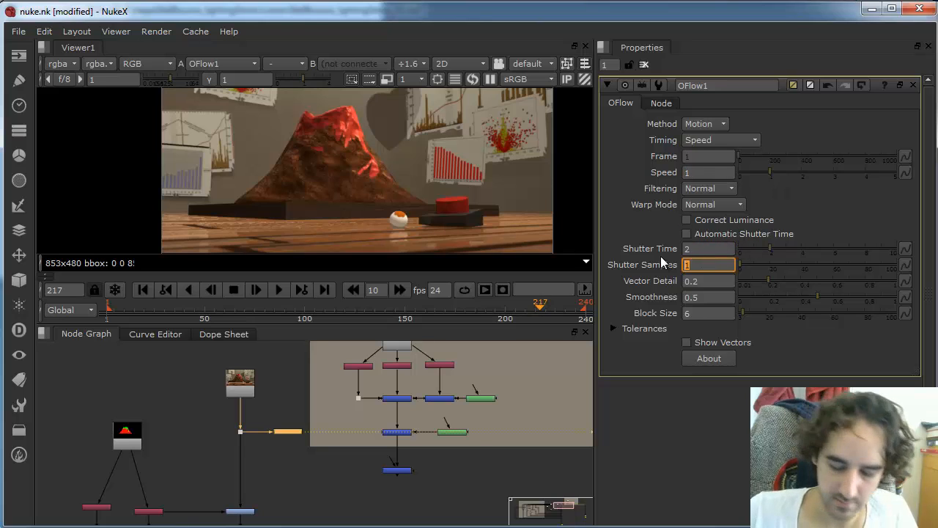
text(10)
key(Return)
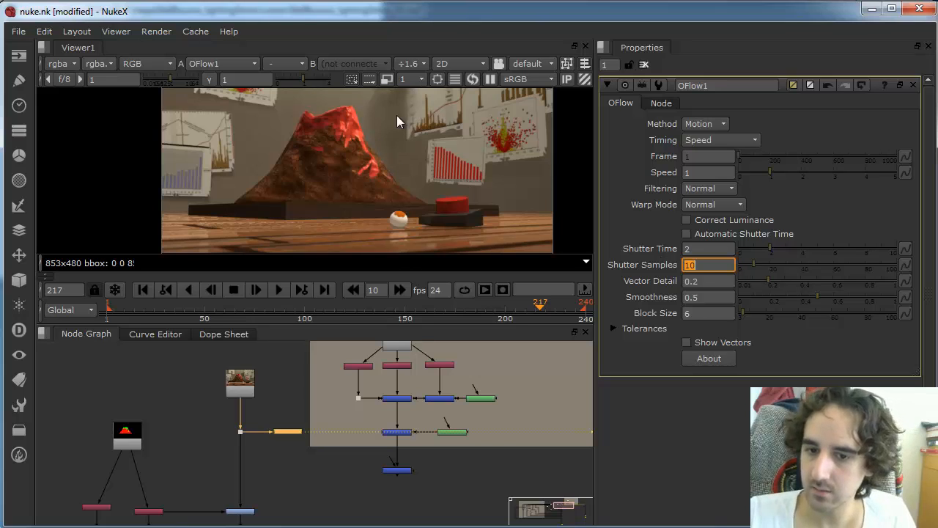
click(527, 311)
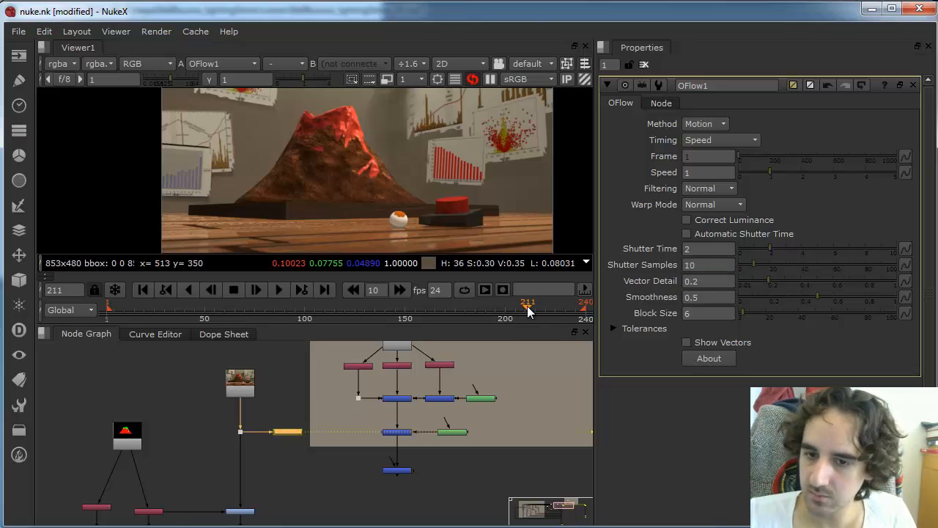
mouse_move(528, 312)
mouse_down()
mouse_move(554, 311)
mouse_move(500, 312)
mouse_move(544, 312)
mouse_move(552, 286)
mouse_move(543, 308)
mouse_up()
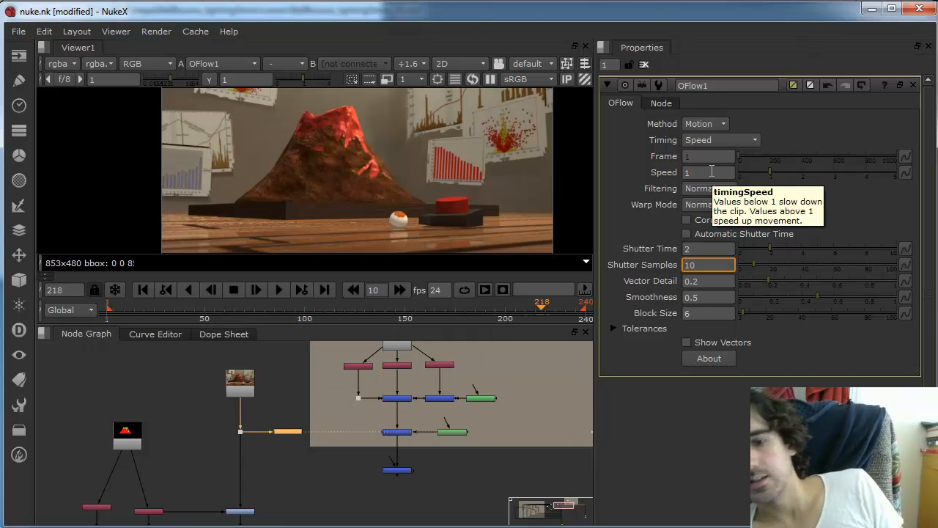
Step: Set the OFlow's shutter time to 1
click(687, 249)
text(1)
key(Return)
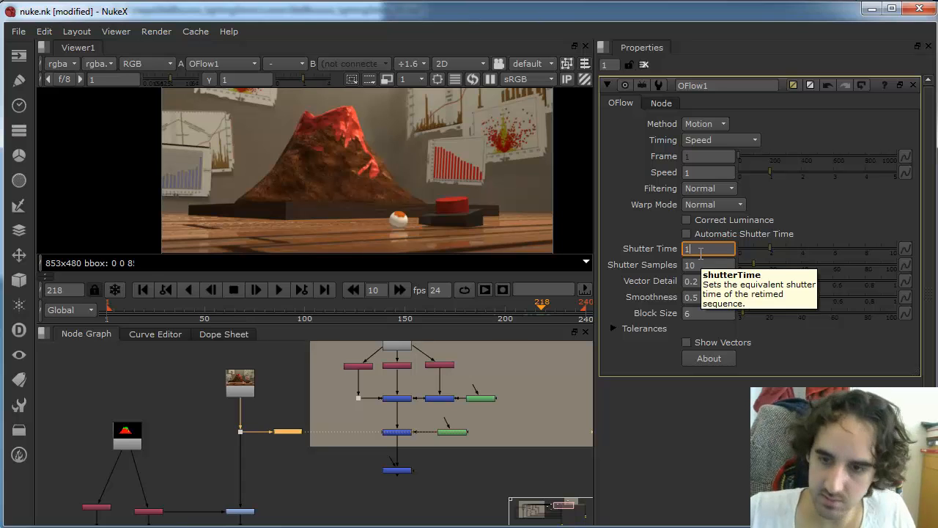
Step: Play the OFlow motion blur from frame 214, stop playback, and return to frame 218 to examine it
key(Tab)
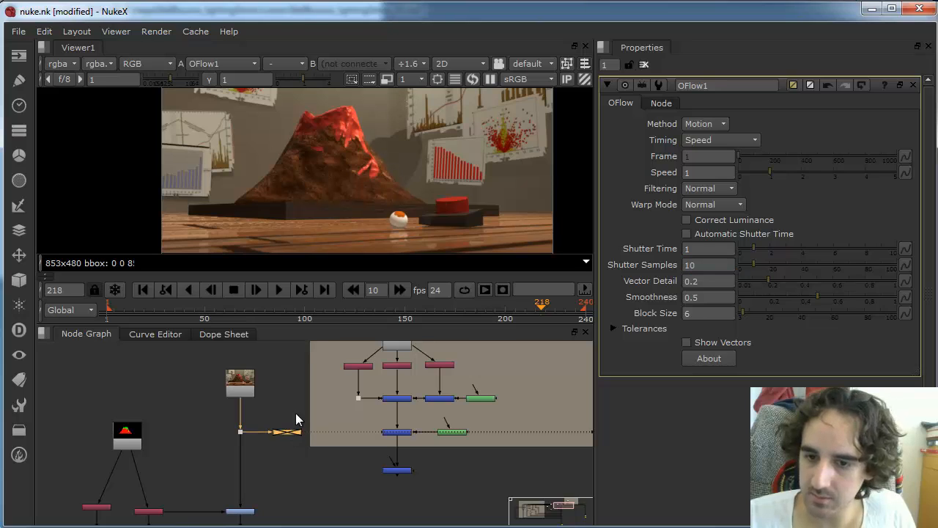
drag(543, 312, 524, 311)
click(278, 296)
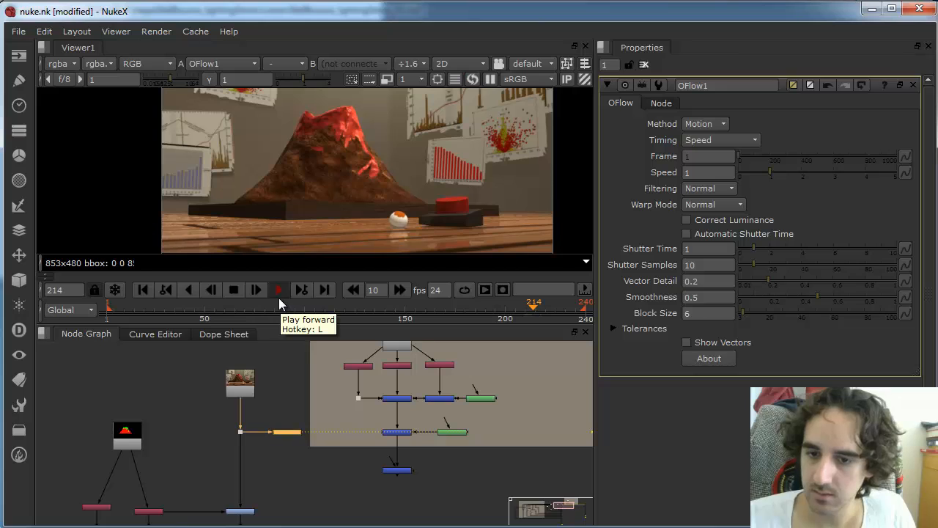
click(238, 288)
mouse_move(550, 308)
mouse_down()
mouse_move(533, 309)
mouse_move(543, 308)
mouse_up()
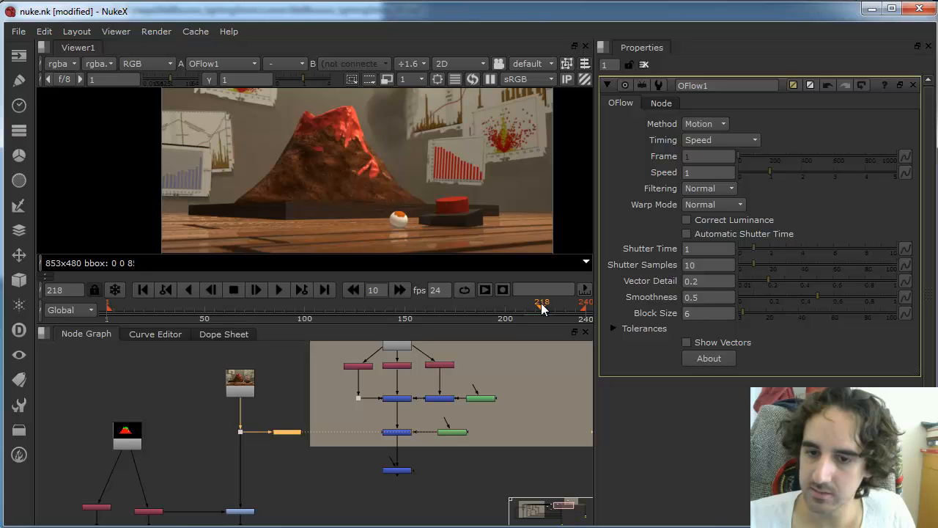
Step: Set the OFlow's shutter time to 0.5, play the blur from frame 214, and return to frame 218
click(708, 265)
click(709, 249)
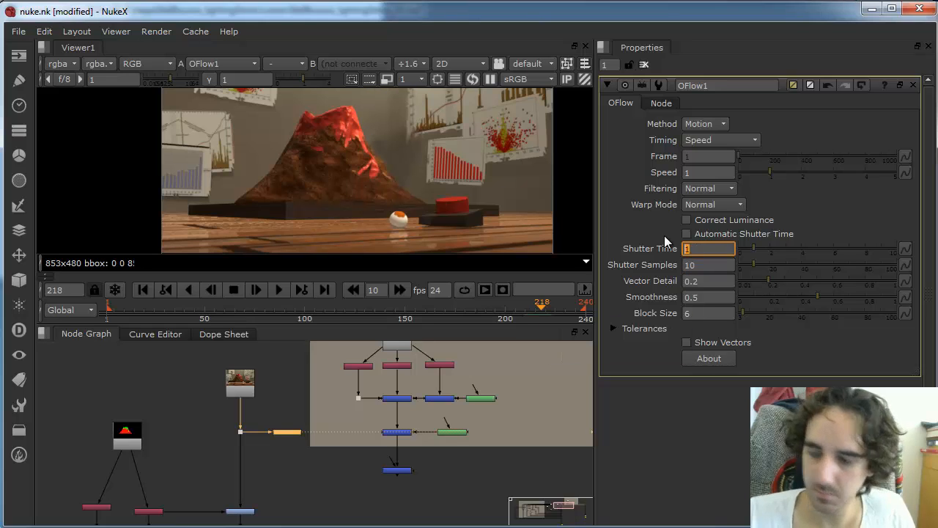
text(.5)
key(Return)
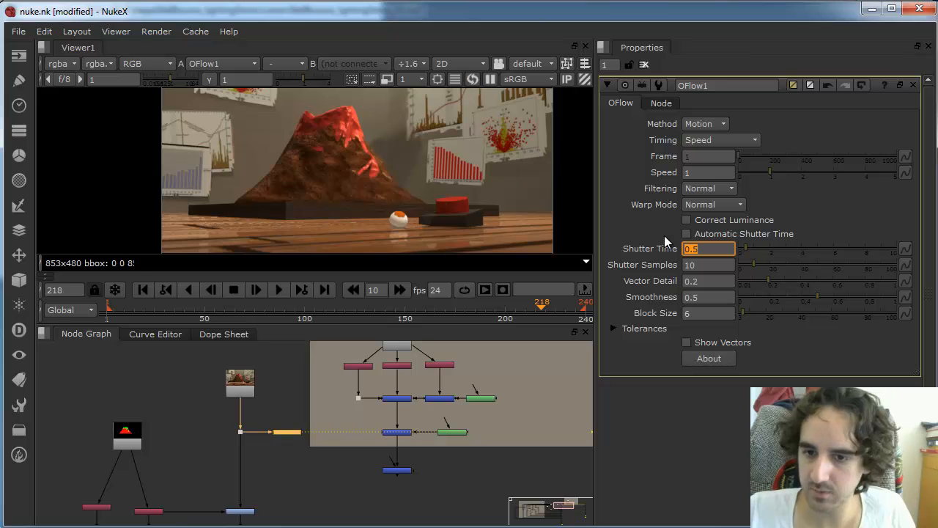
drag(541, 305, 533, 306)
click(277, 290)
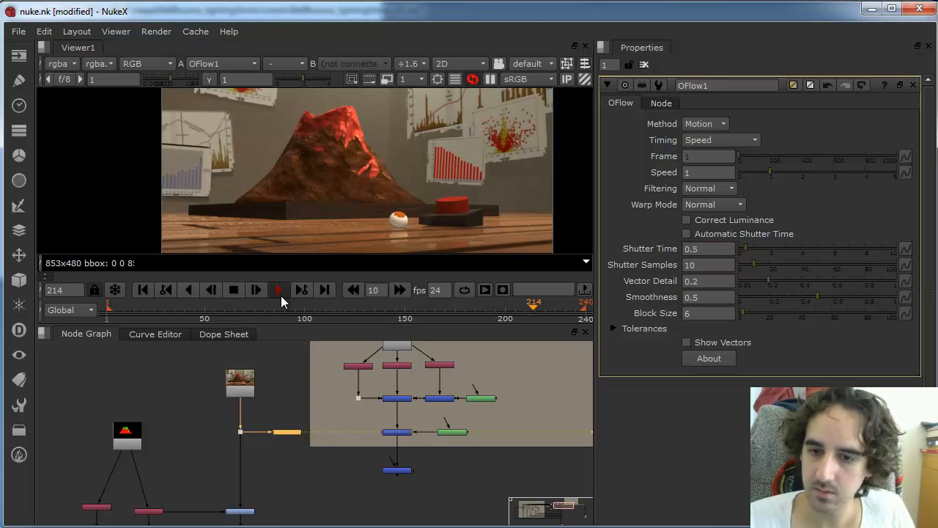
click(277, 291)
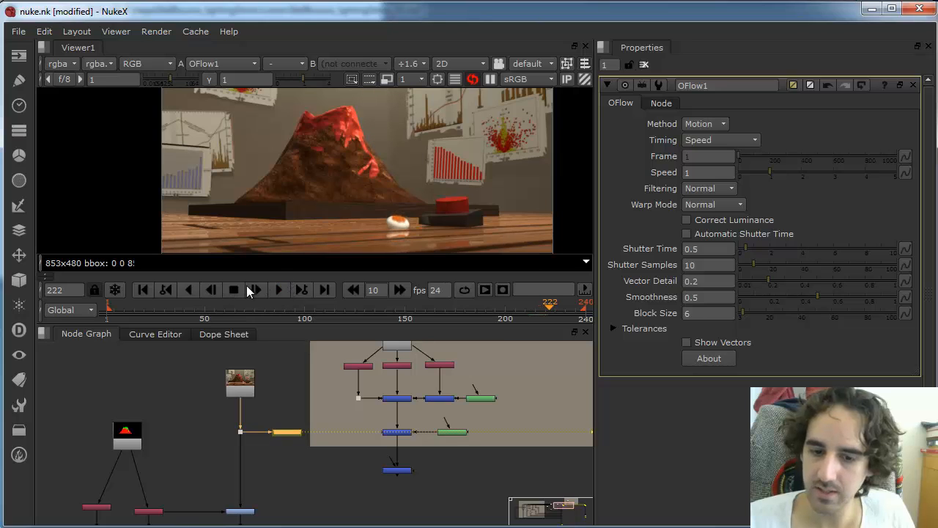
drag(541, 306, 542, 311)
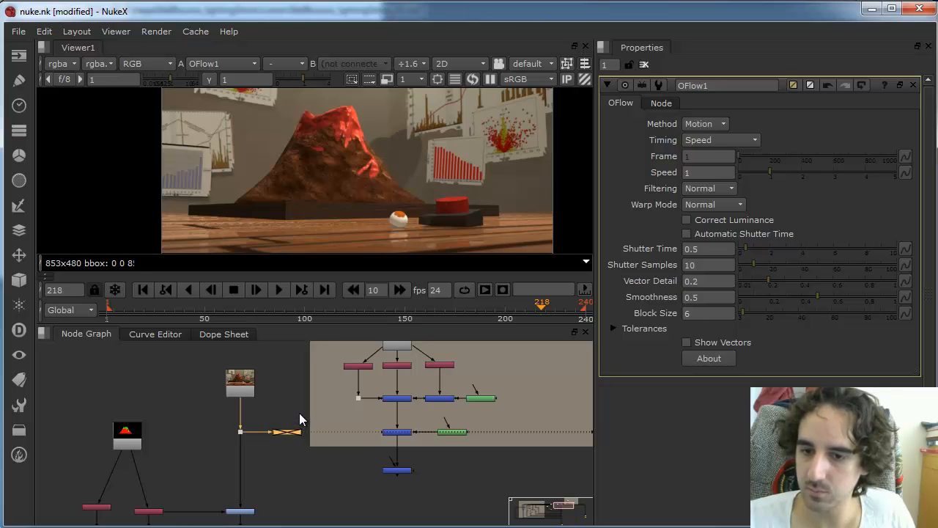
Step: Set the OFlow's shutter time to 0.75 and compare frame 218 with the node disabled and enabled
click(700, 250)
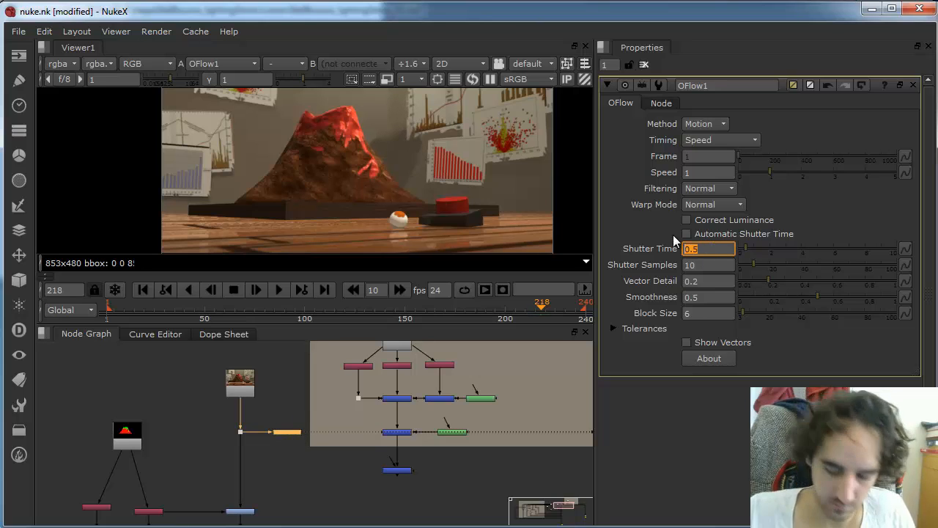
text(0.75)
key(Return)
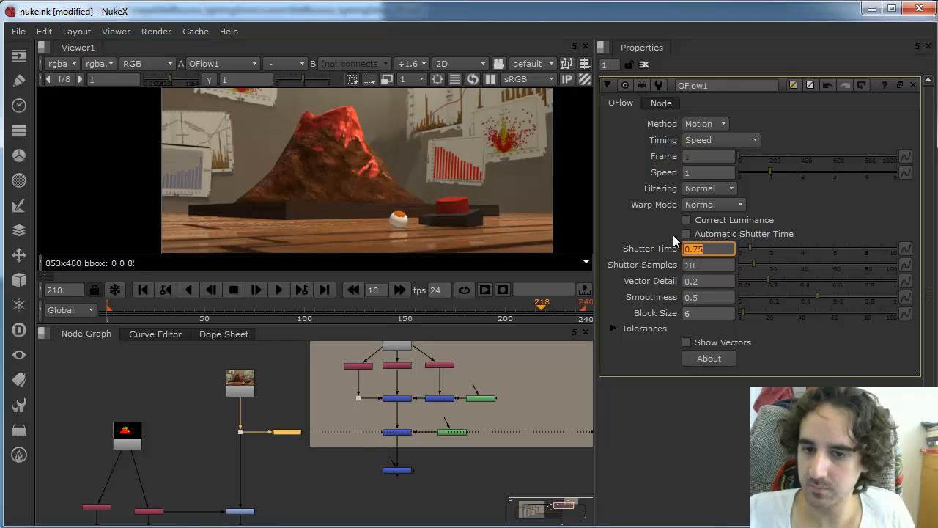
click(499, 459)
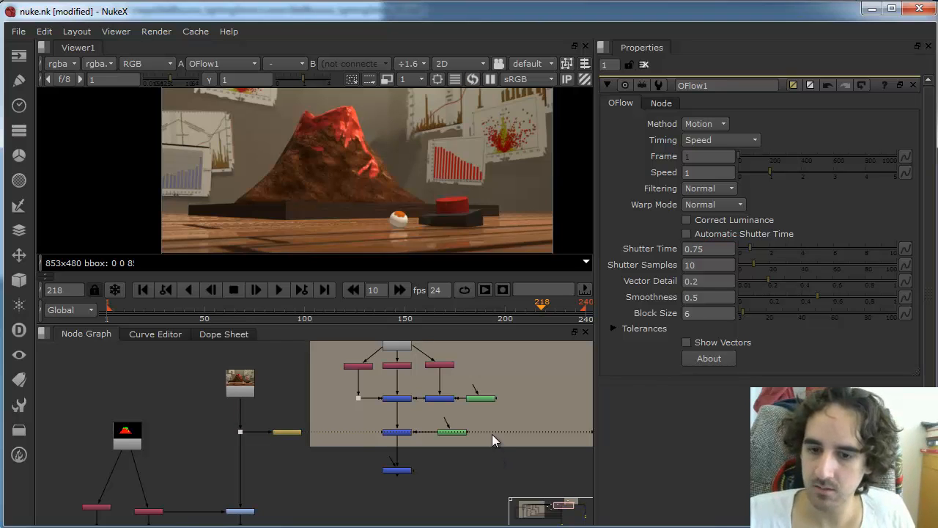
click(286, 431)
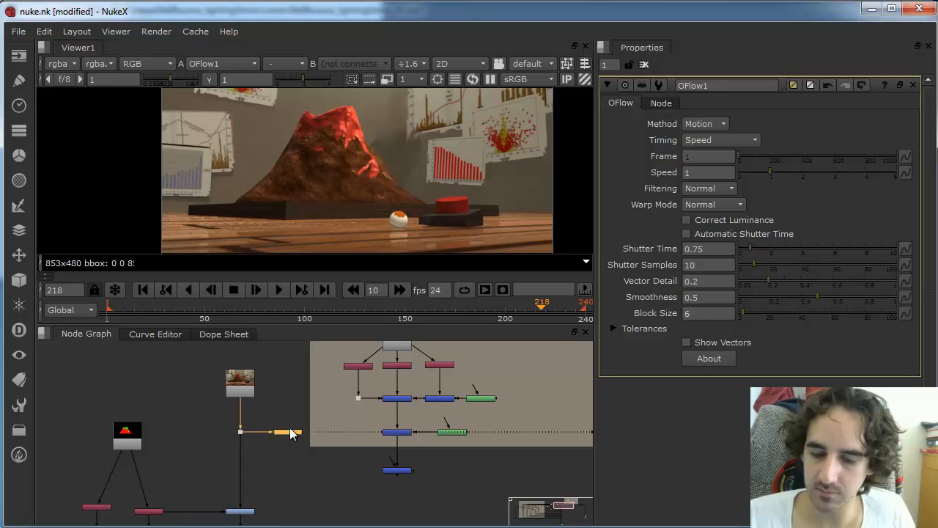
click(285, 469)
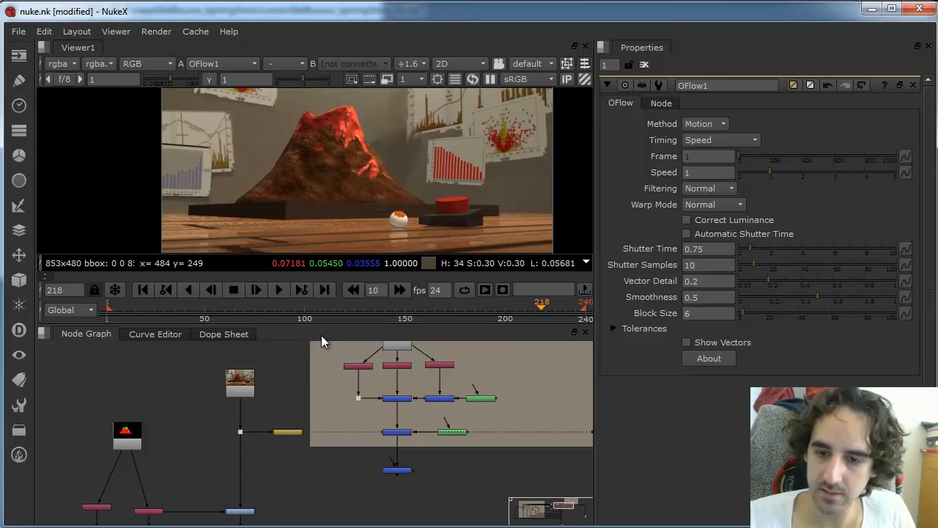
click(291, 432)
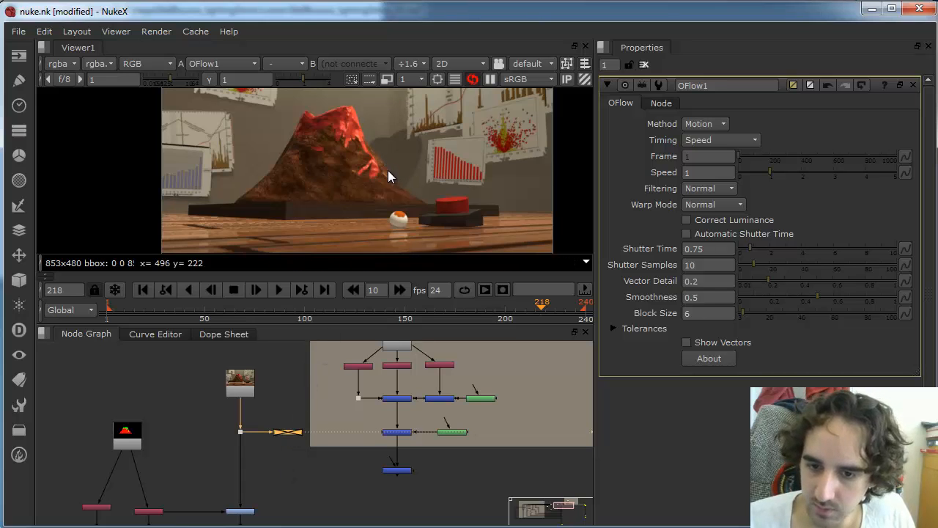
key(d)
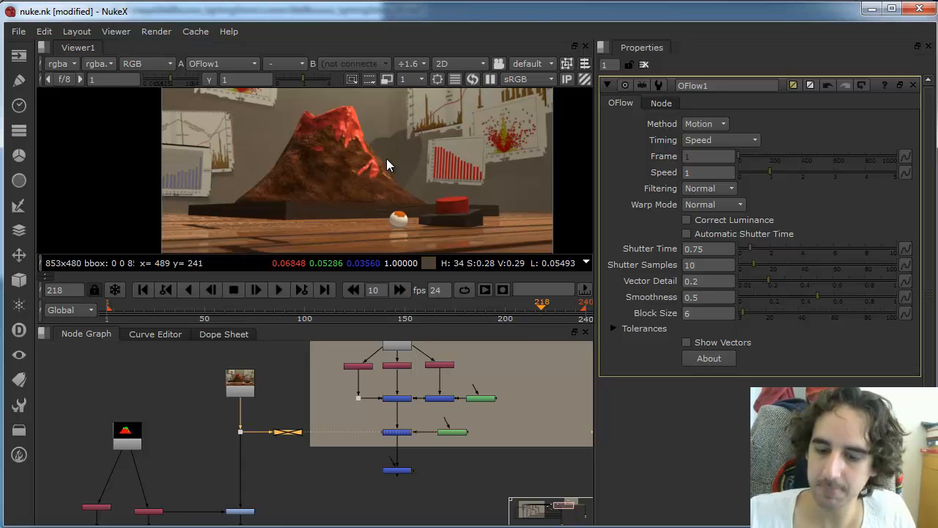
key(d)
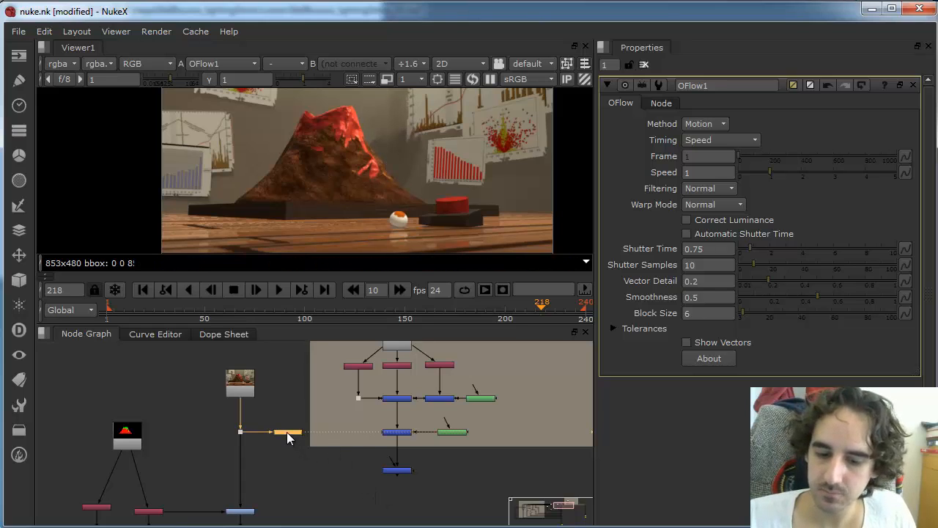
Step: Insert a Merge above the OFlow, connecting it to the beauty Dot and the combined matte, and delete the unused Merge below the matte nodes
drag(287, 432, 317, 514)
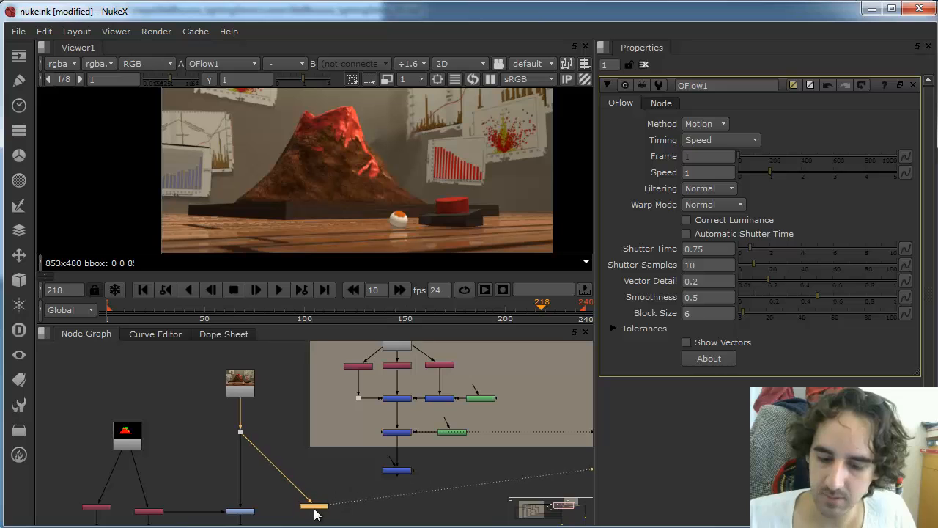
click(332, 467)
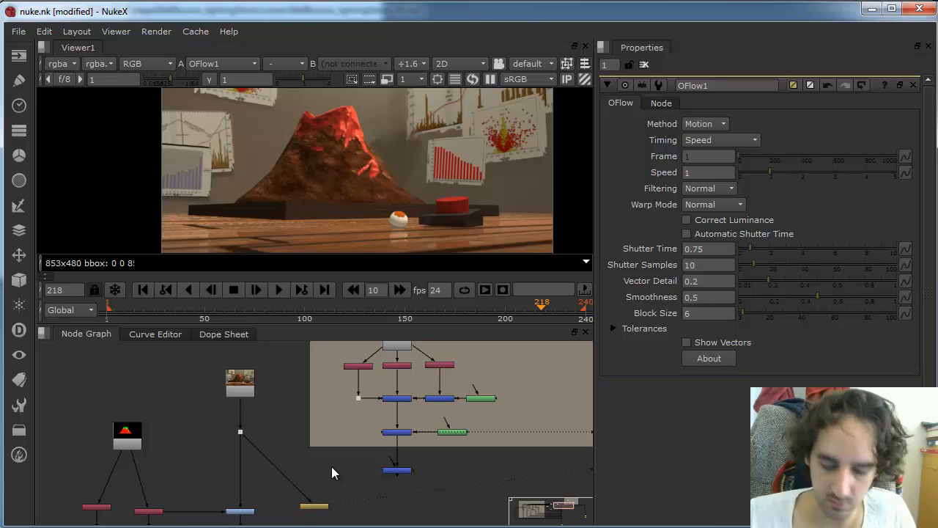
key(m)
drag(337, 477, 400, 434)
click(397, 471)
key(Delete)
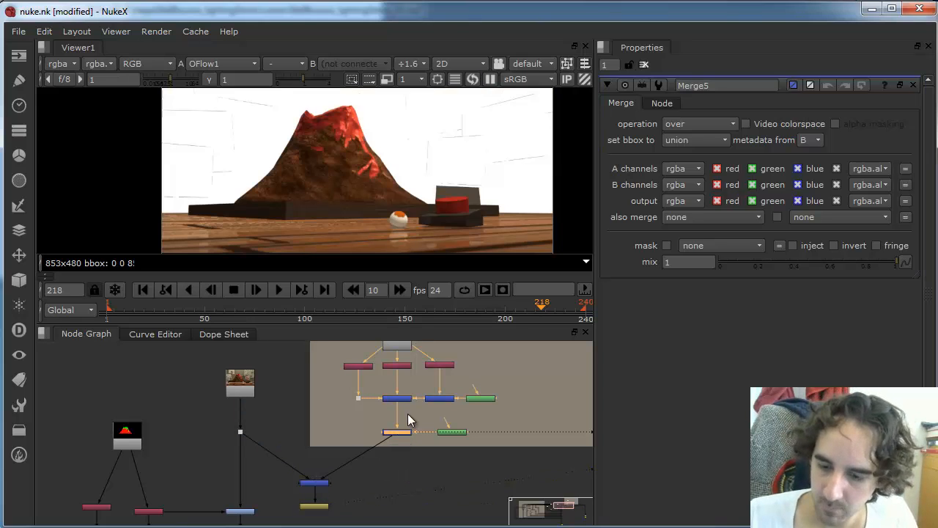
Step: Set the new Merge's operation to in with its inputs swapped, and line it up with the beauty Dot and the OFlow directly below
click(317, 482)
click(696, 123)
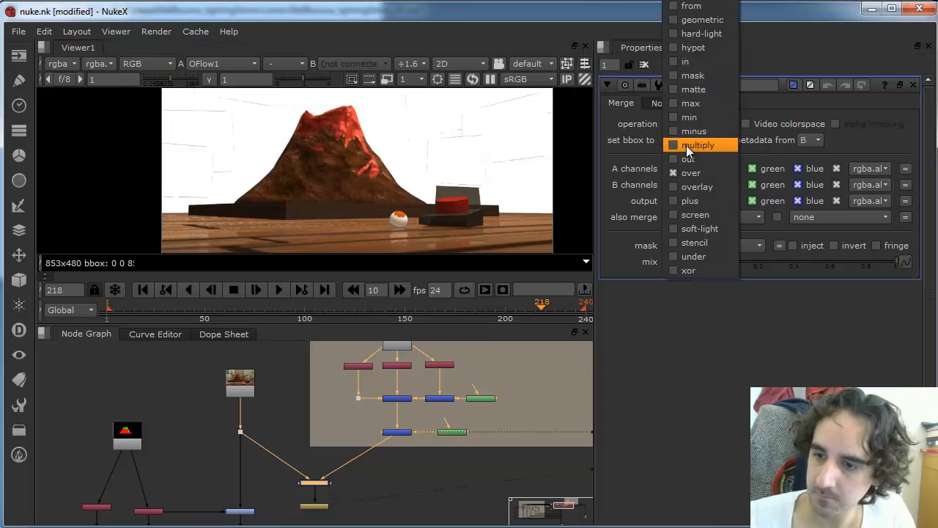
click(697, 75)
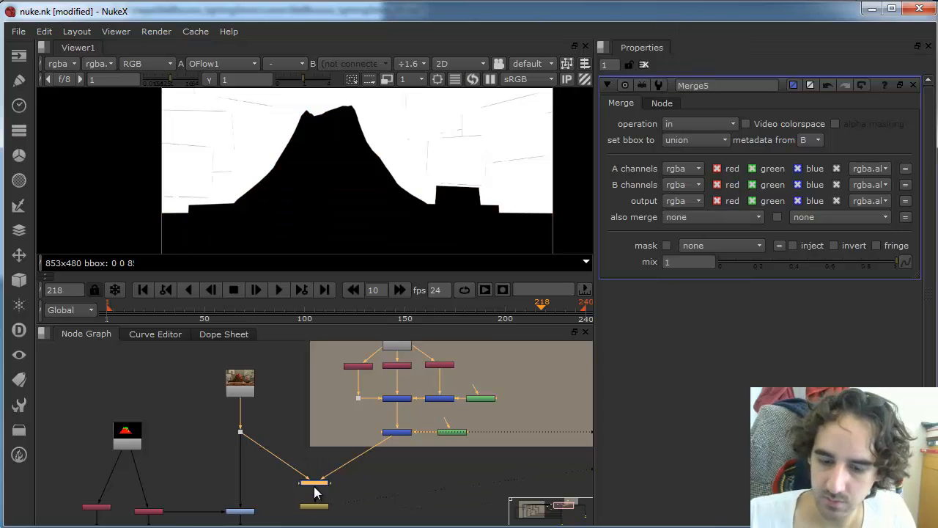
key(shift+x)
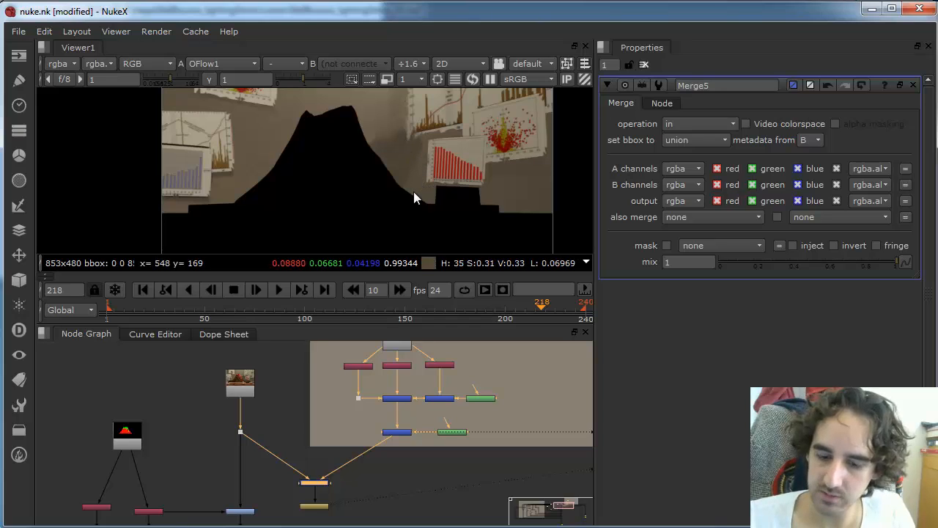
drag(314, 484, 316, 433)
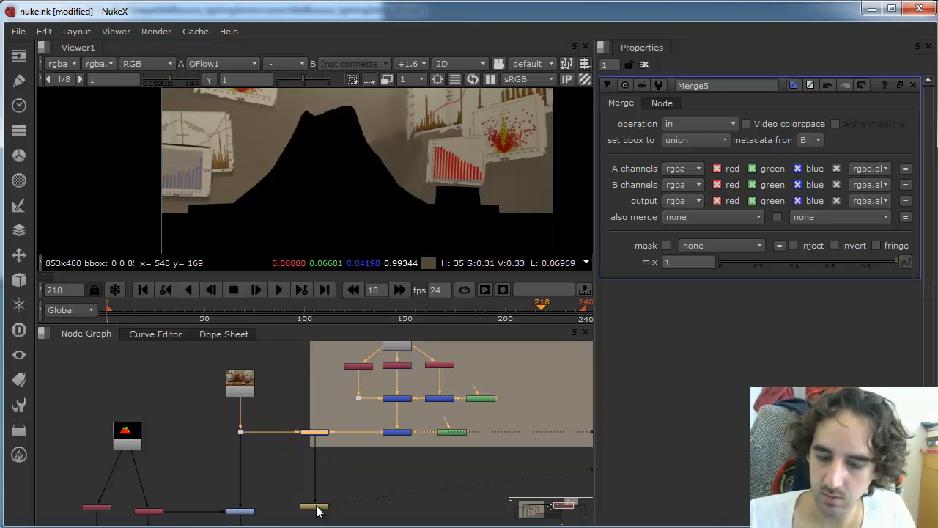
drag(316, 508, 317, 468)
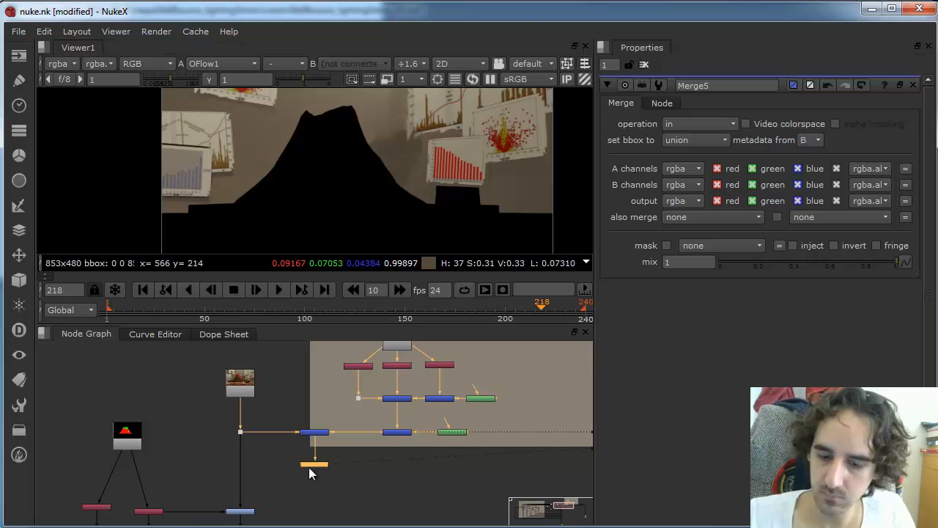
Step: Play the masked background from frame 205 and inspect its alpha channel at frame 217
click(528, 308)
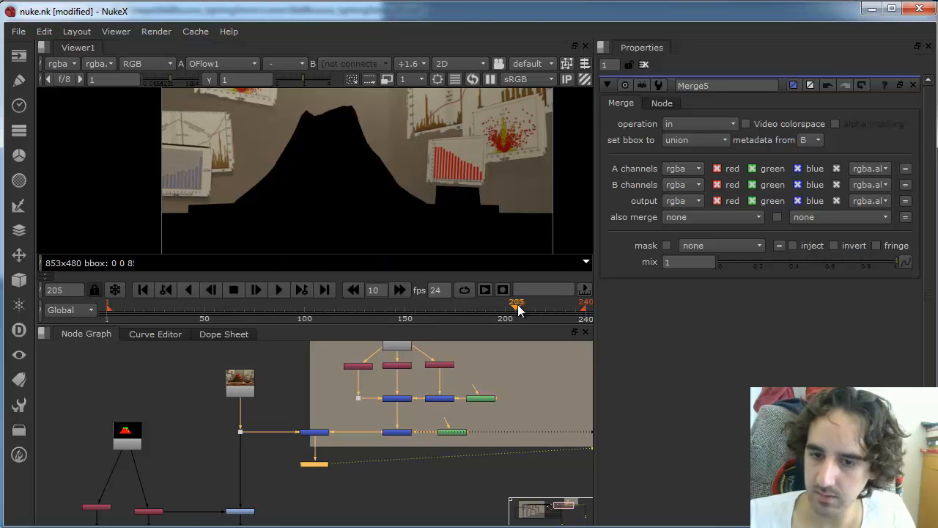
click(283, 290)
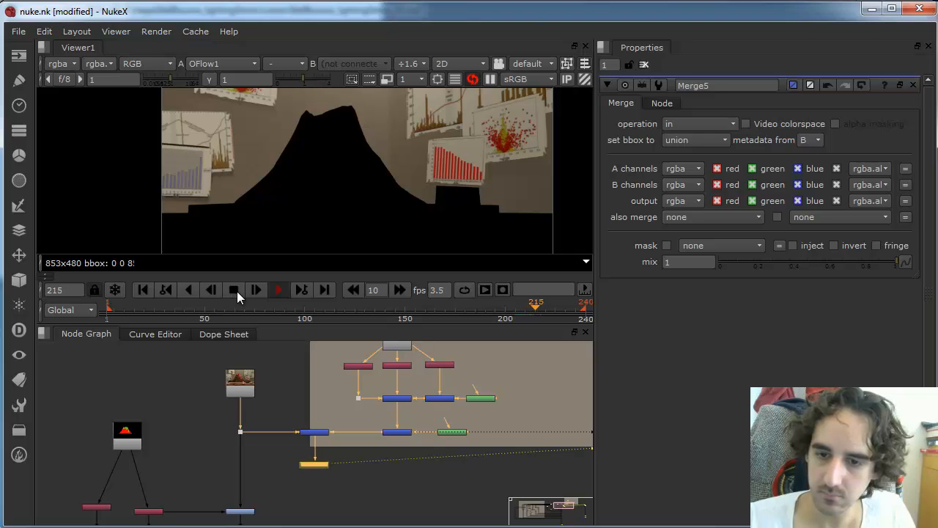
click(234, 290)
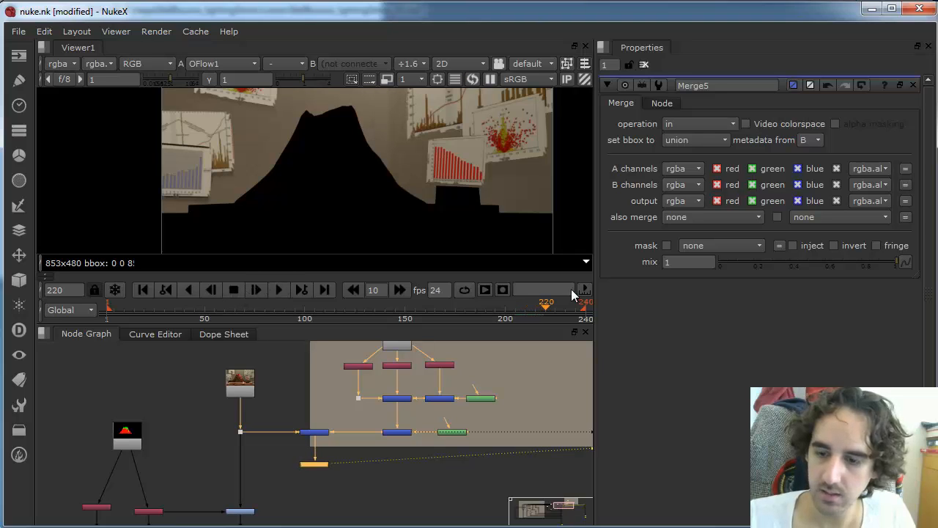
click(539, 304)
key(a)
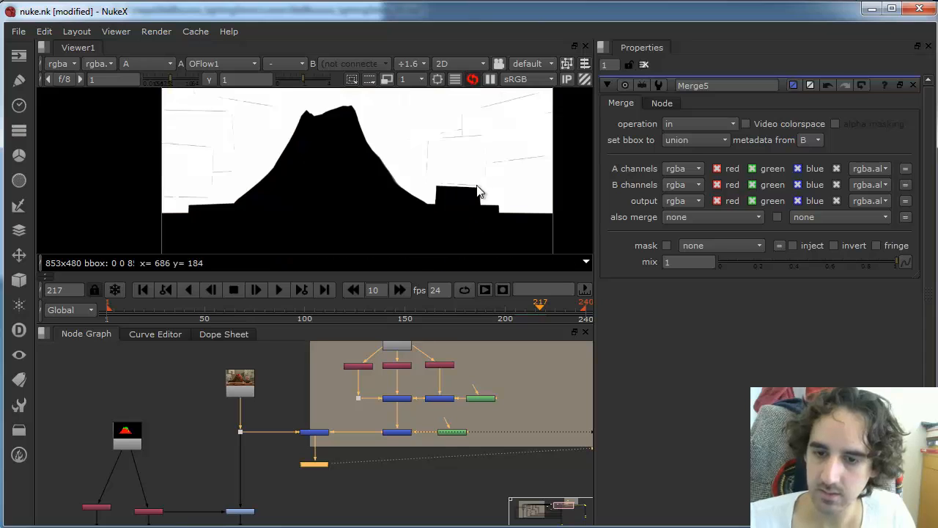
key(a)
Step: Add an over Merge below the beauty Dot, feed the OFlow into it through a cornering Dot, and preview the result
click(292, 477)
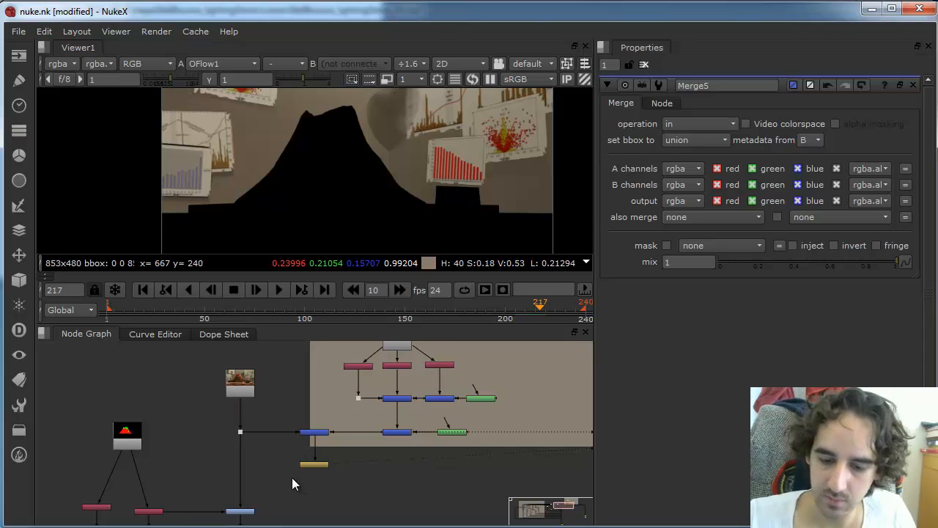
key(m)
drag(297, 484, 316, 492)
click(312, 474)
click(246, 494)
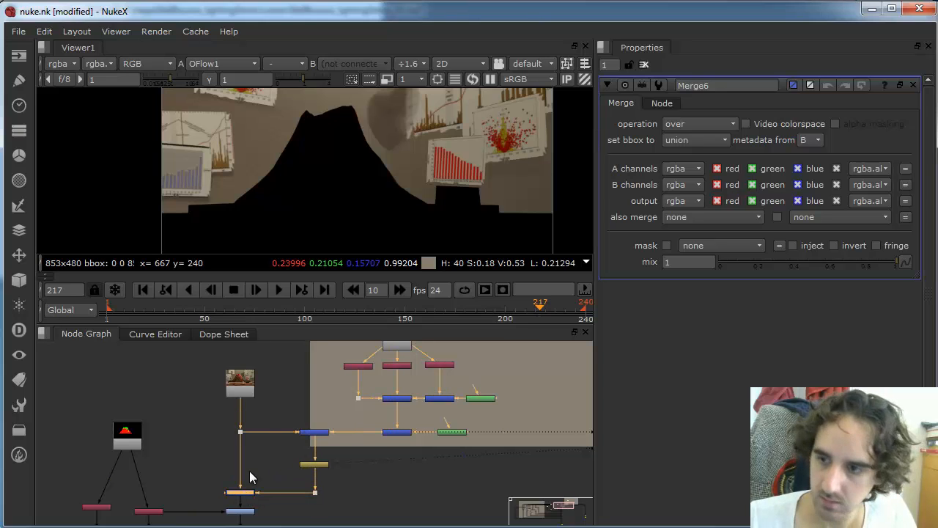
key(1)
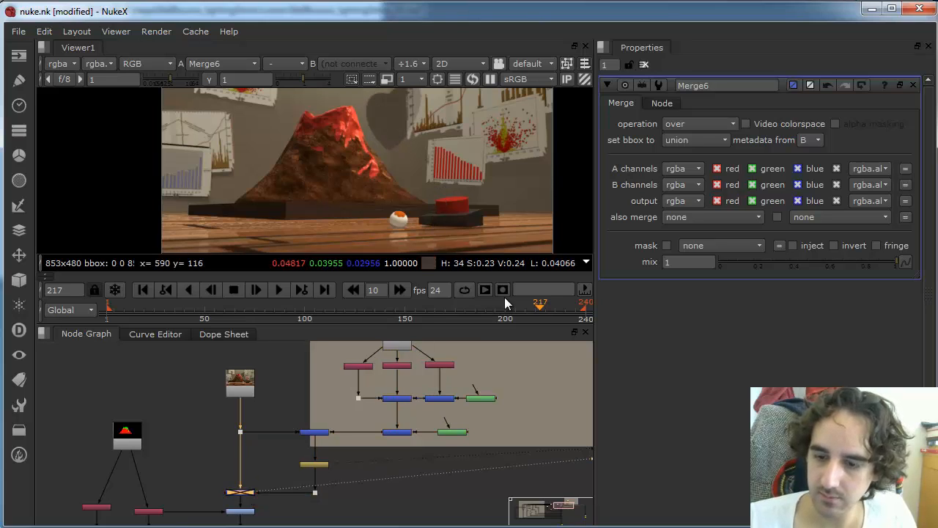
Step: Scrub between frames 210 and 219 to check the merged motion blur, and open the OFlow's settings
click(526, 306)
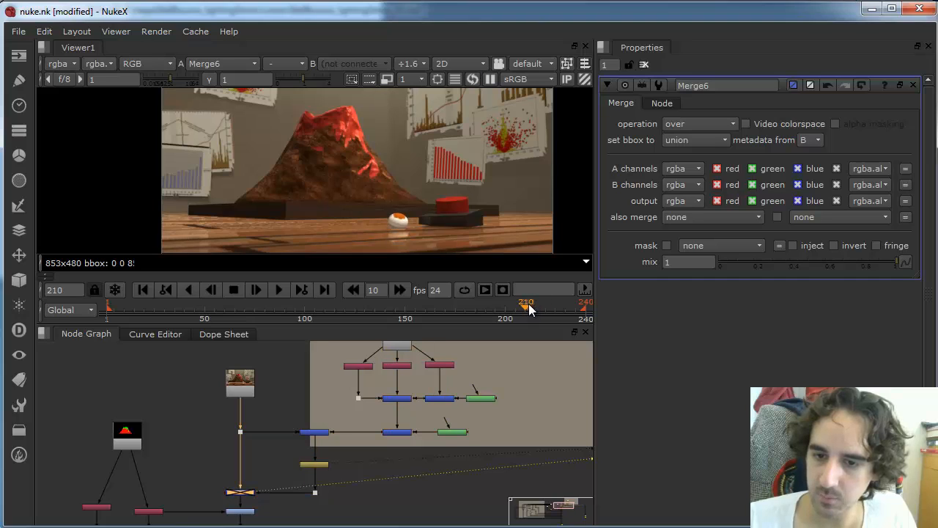
click(529, 306)
click(539, 309)
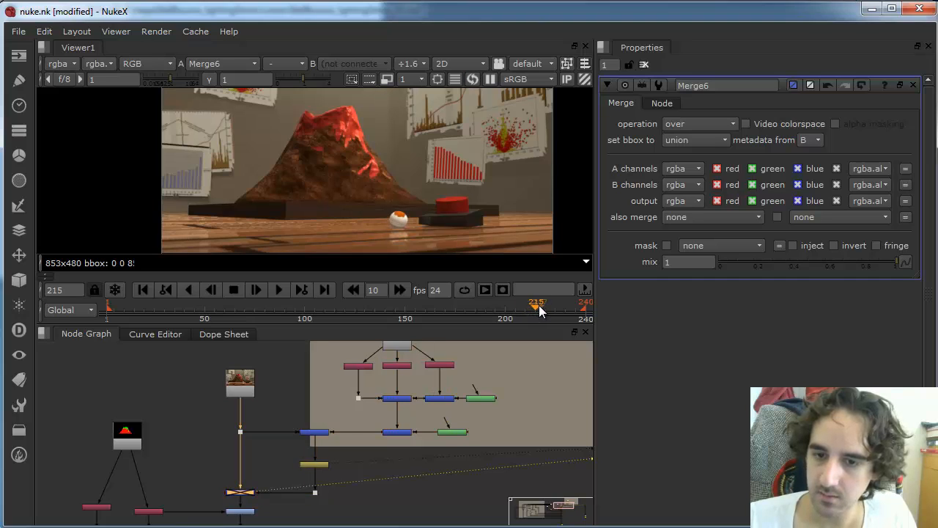
click(543, 308)
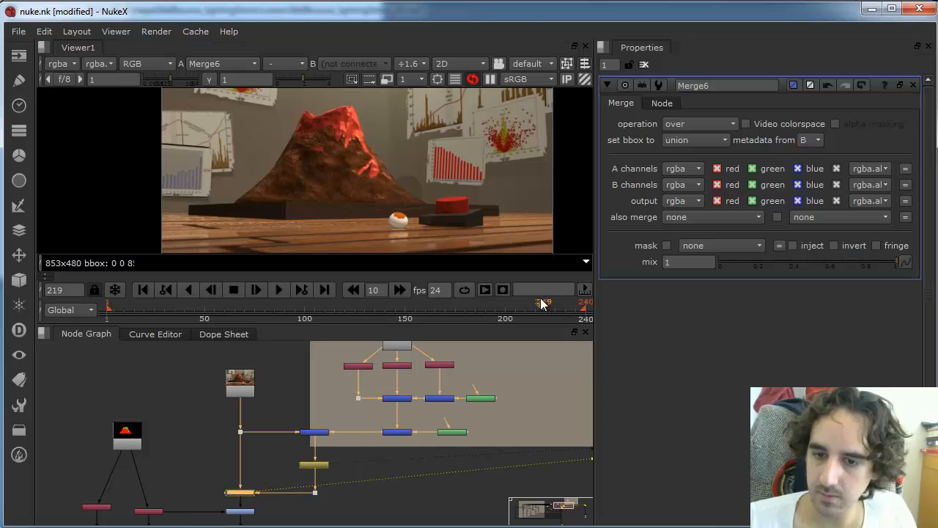
double_click(315, 463)
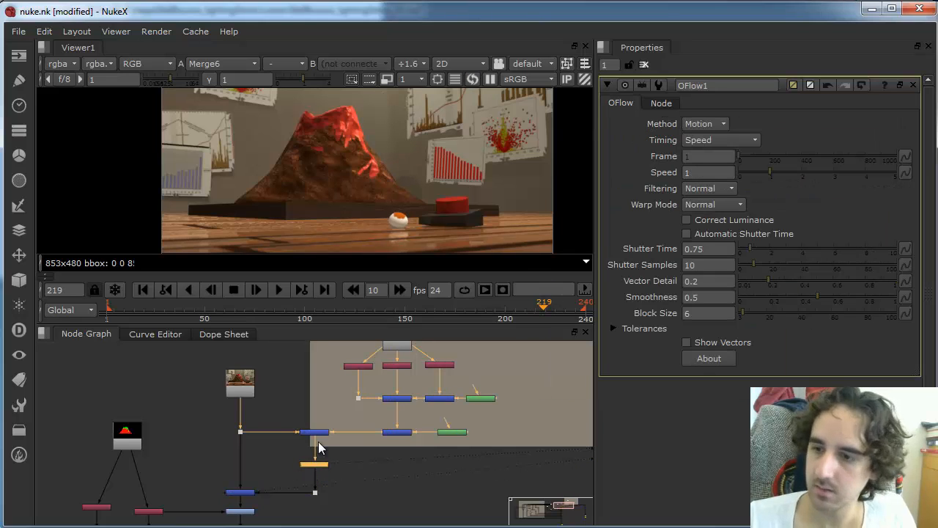
Step: Set the OFlow's Shutter Time to 1
click(710, 249)
text(1)
click(712, 265)
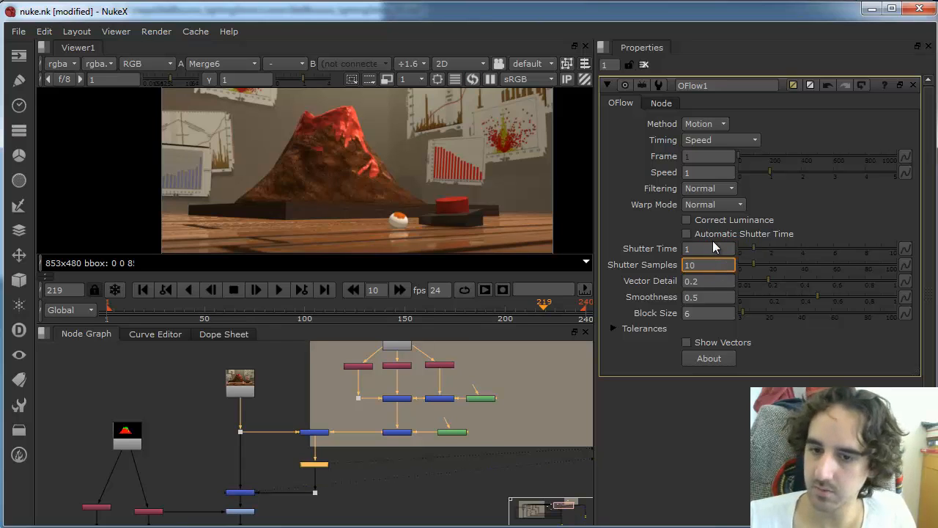
Step: Spot-check the merged result at frames 211, 70 and 122, and save the script
click(481, 428)
drag(537, 304, 527, 303)
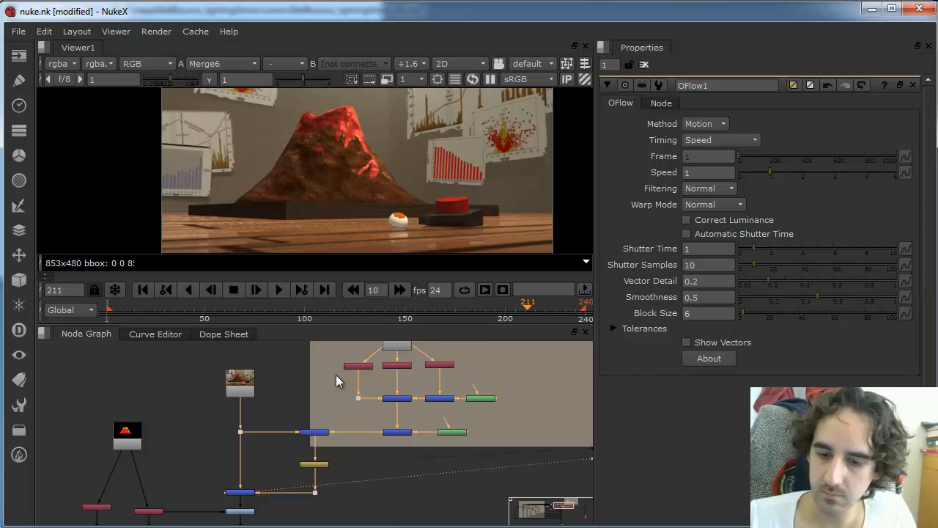
drag(282, 311, 245, 306)
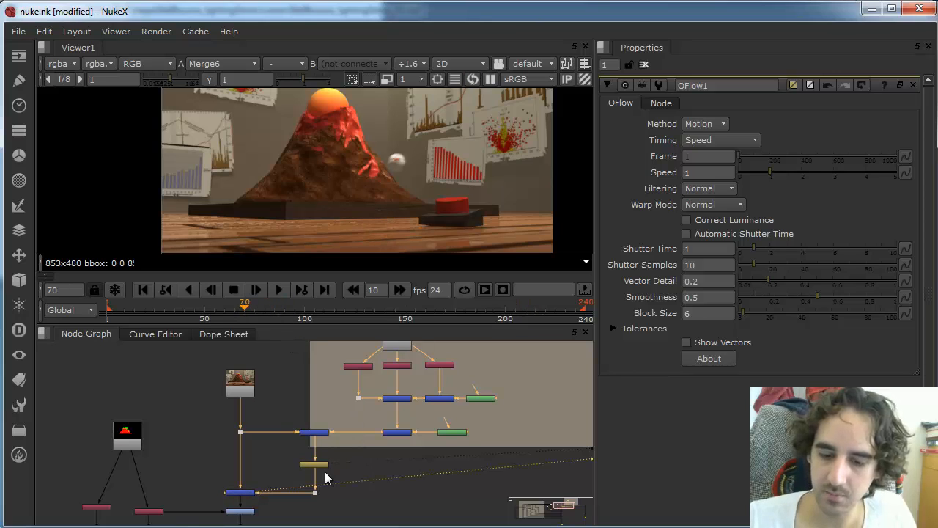
click(349, 310)
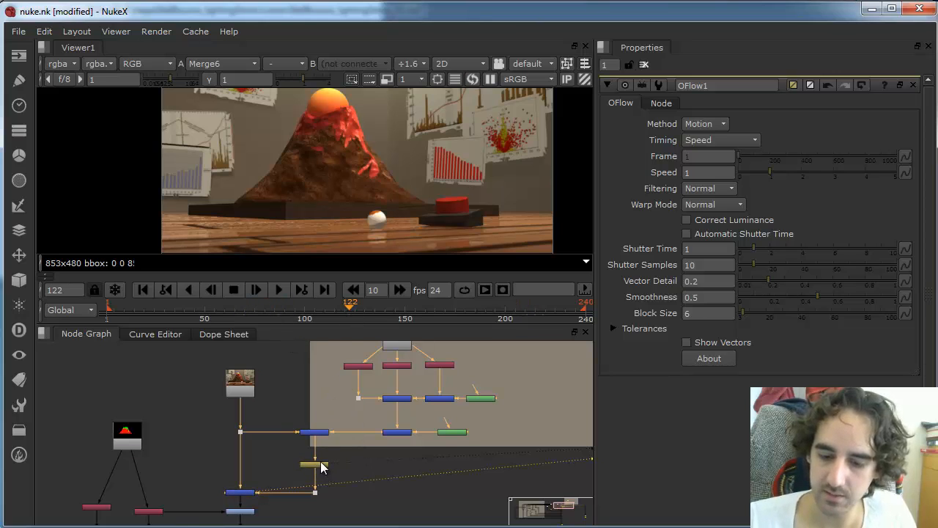
key(ctrl+s)
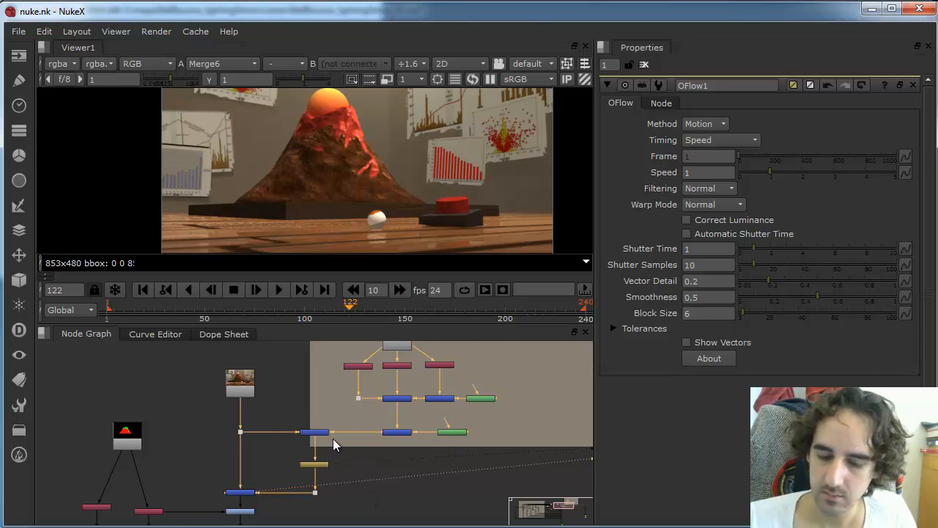
Step: Open the over Merge's settings and step through frames 211 to 214 to examine where the background blur should start
double_click(242, 493)
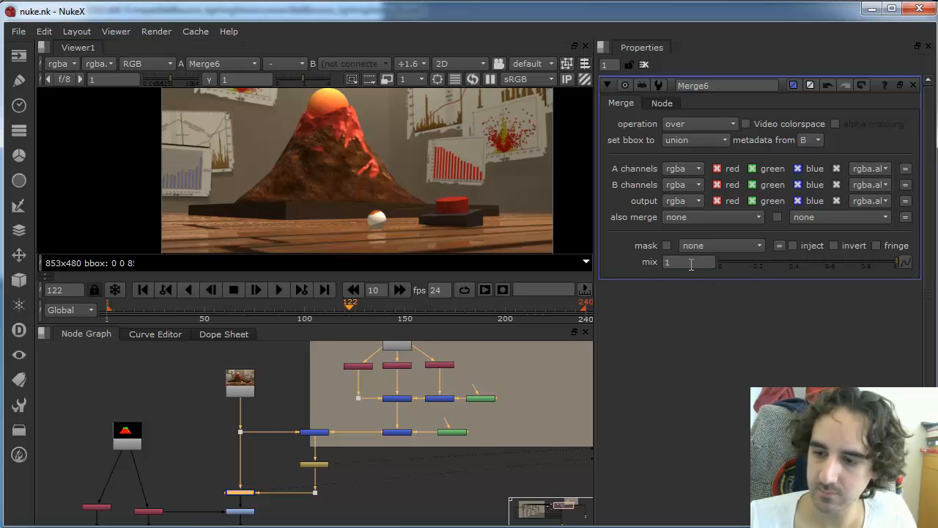
drag(479, 307, 554, 310)
click(525, 312)
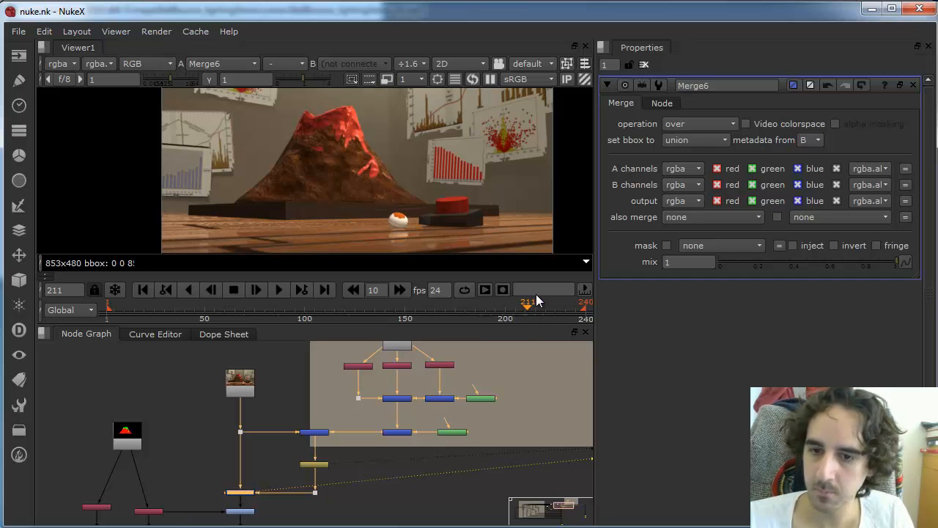
key(Right)
key(Right)
key(Right)
key(Right)
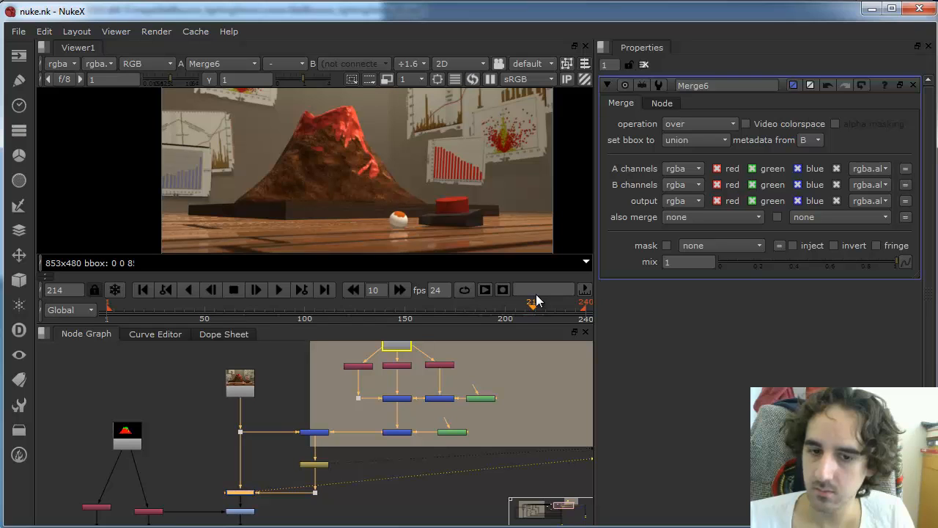
key(Left)
middle_drag(502, 168, 506, 222)
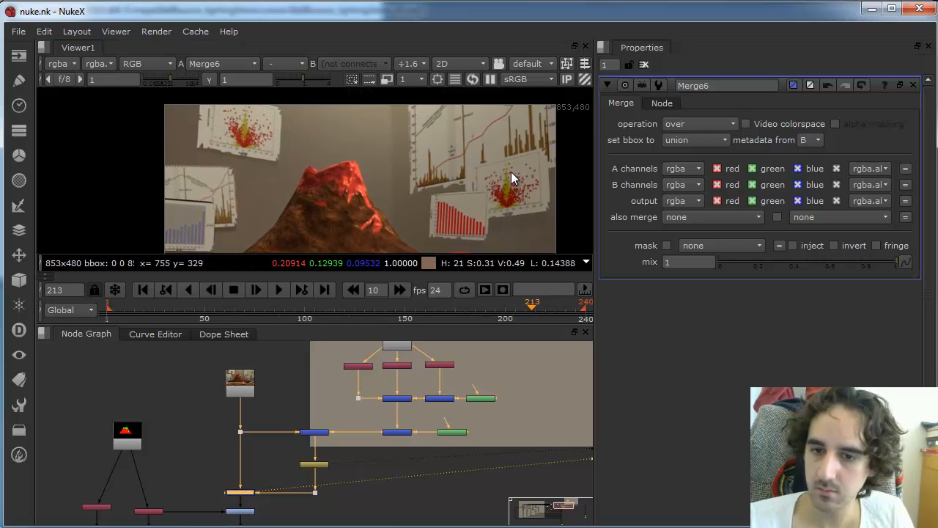
key(Right)
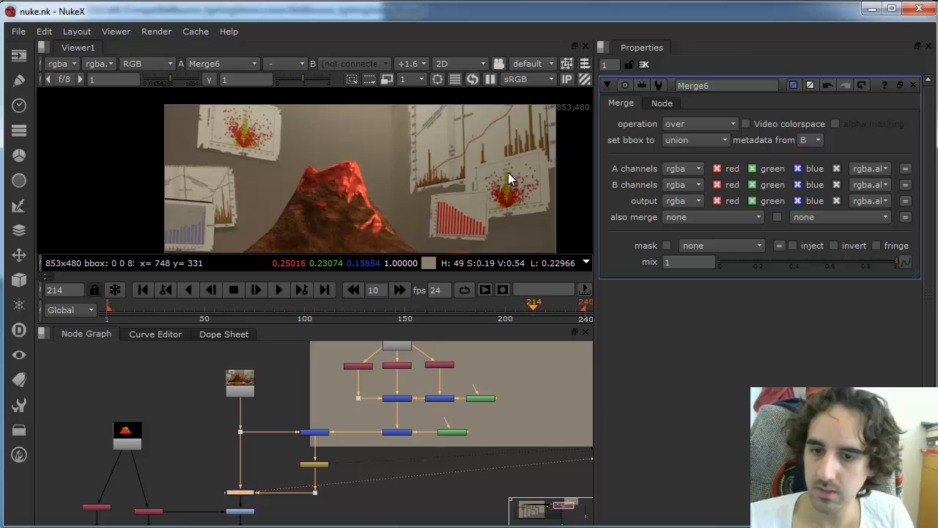
key(Left)
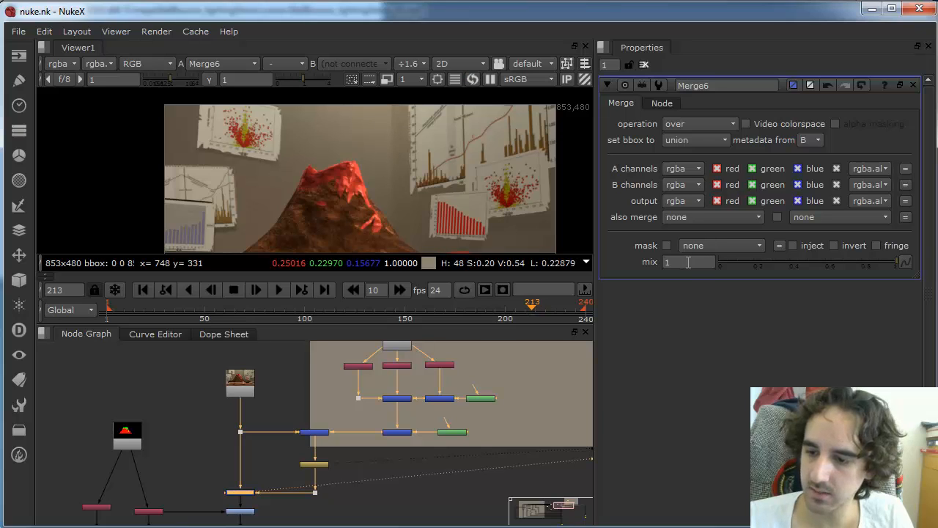
Step: Start animating the over Merge's mix with a keyframe of 0 at frame 213
right_click(688, 262)
click(716, 273)
drag(749, 261, 681, 264)
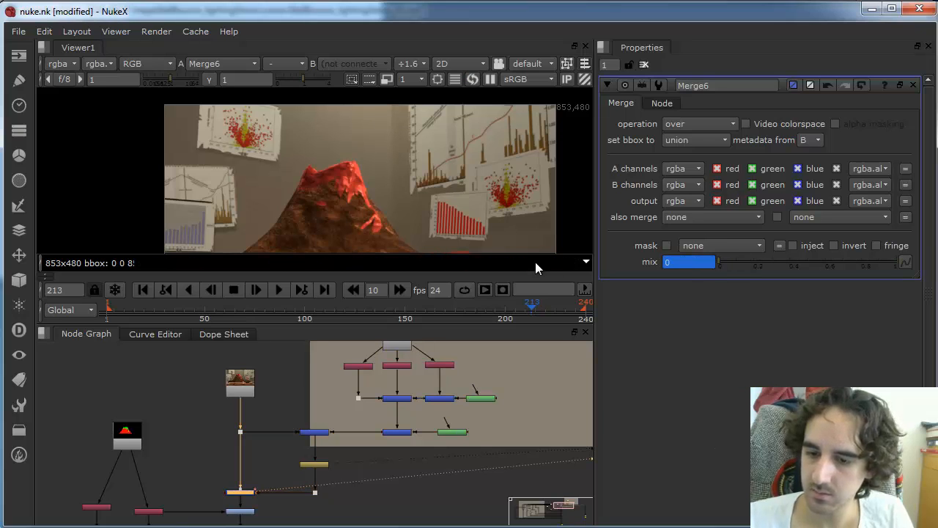
Step: Advance to frame 220 and key the over Merge's mix to 1
key(Right)
key(Right)
key(Right)
key(Right)
key(Right)
key(Right)
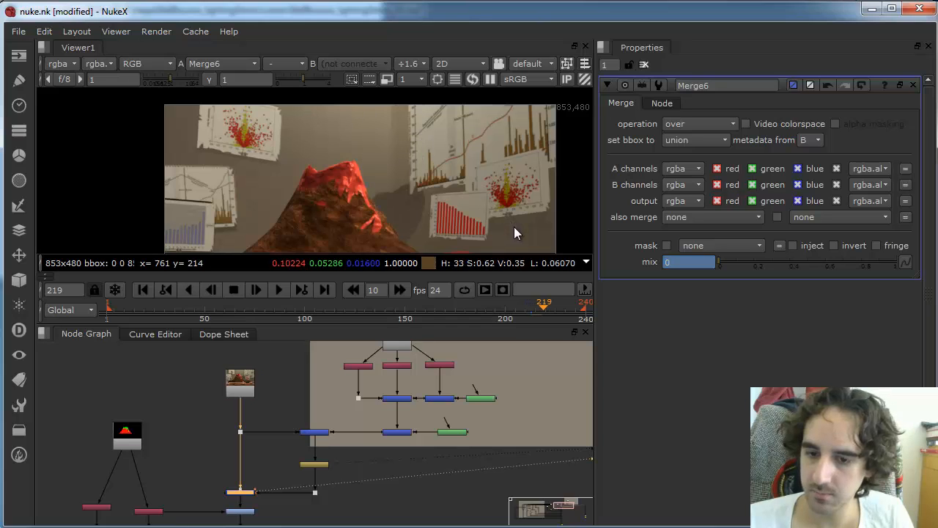
key(Right)
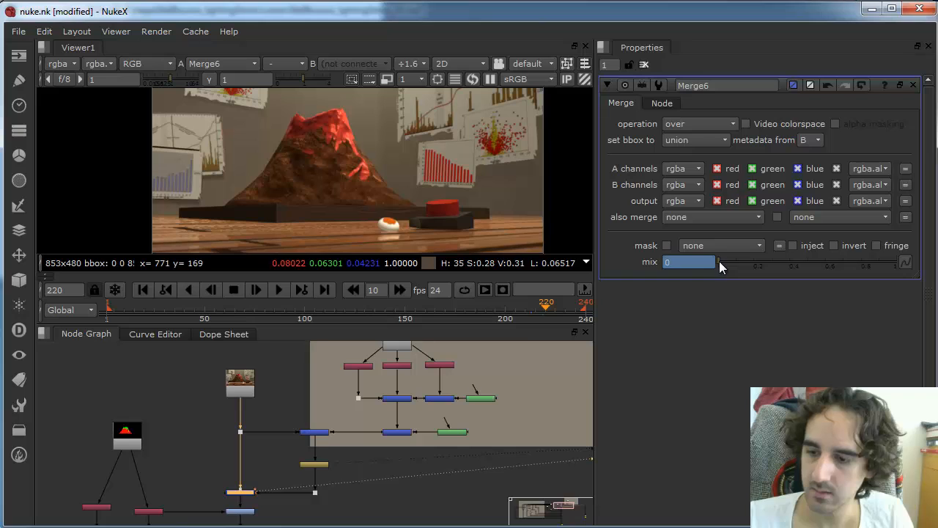
drag(719, 261, 903, 262)
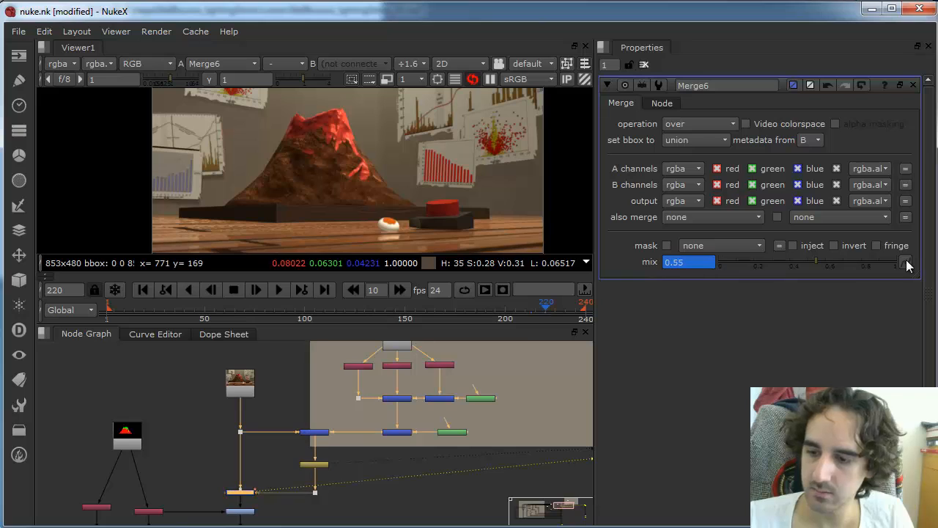
Step: Key the over Merge's mix to 1 at frame 214 and back to 0 at frame 221
click(532, 307)
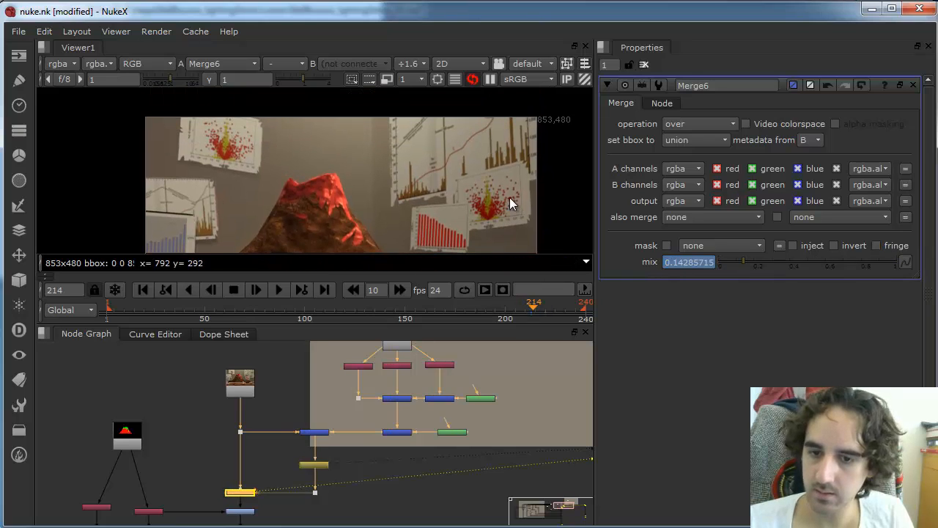
drag(723, 263, 934, 262)
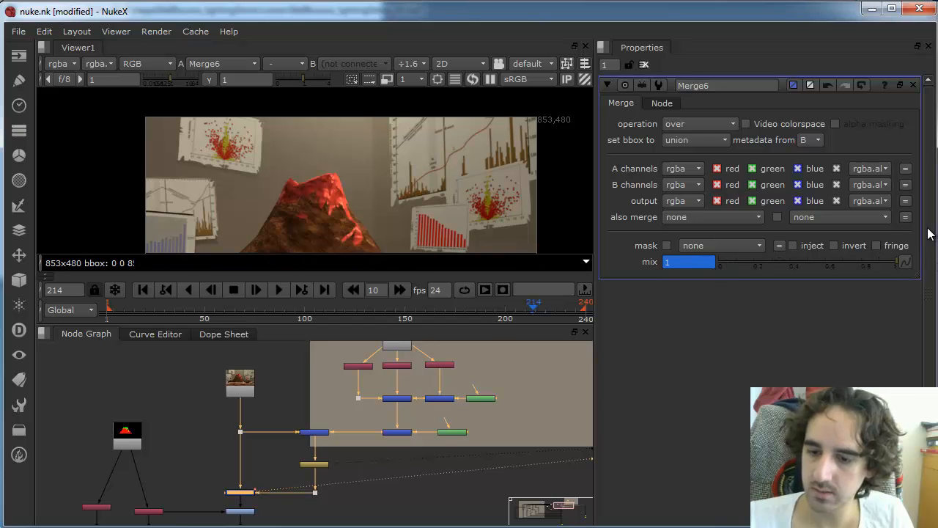
click(546, 307)
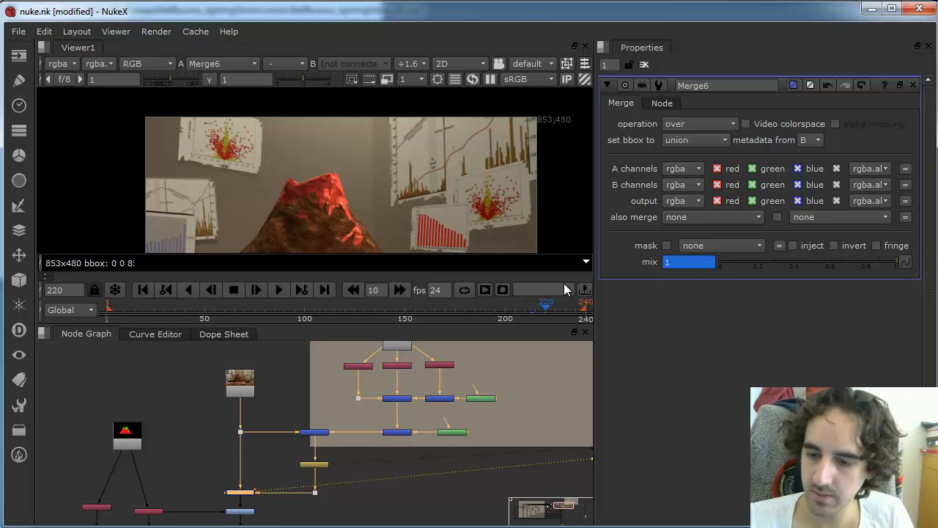
middle_drag(512, 197, 510, 138)
key(Right)
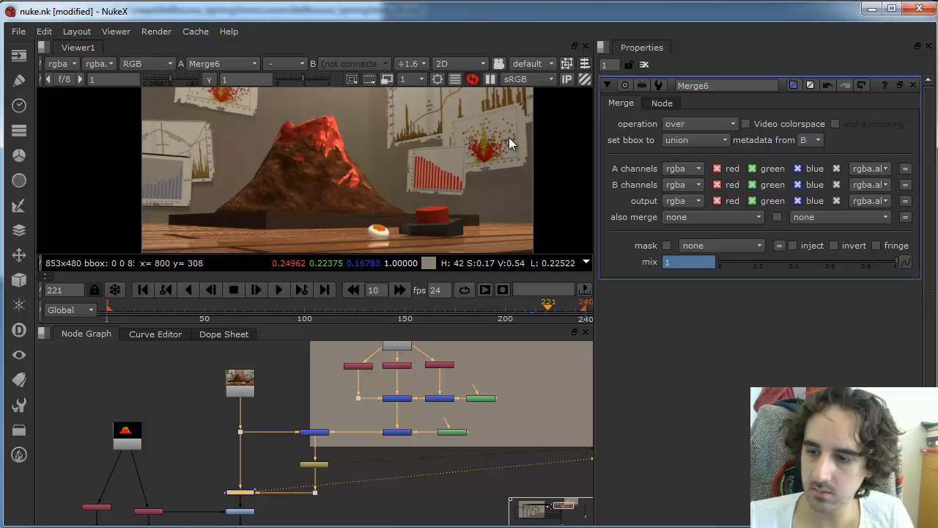
drag(723, 262, 658, 256)
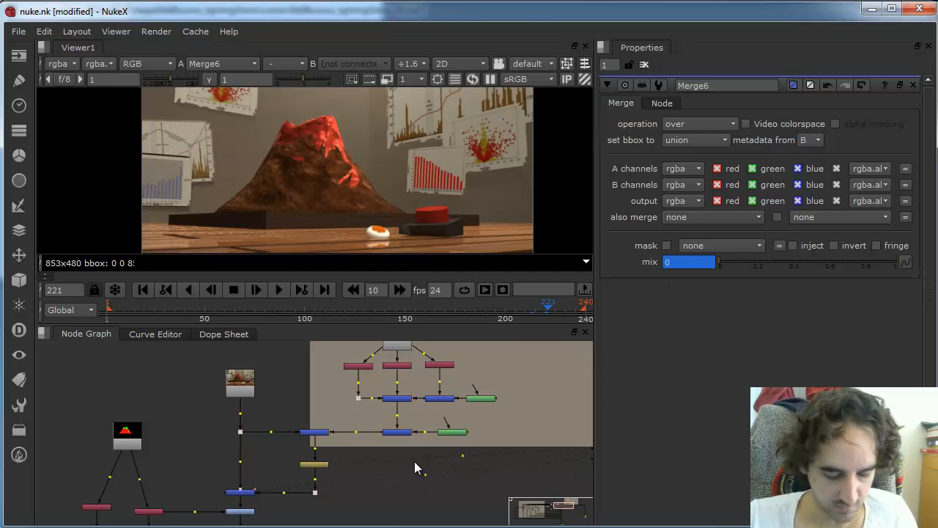
Step: Play the over Merge's output from frame 49 through the animated mix, and check frame 218
click(313, 463)
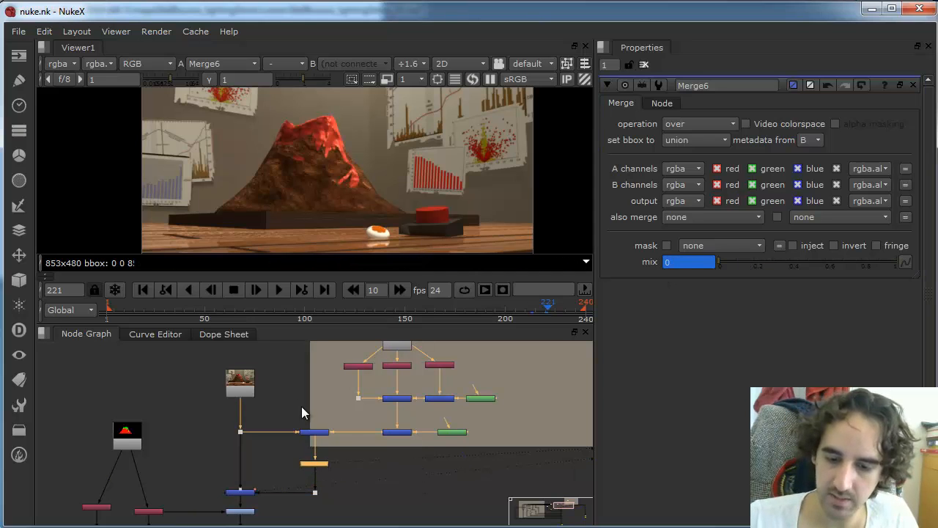
click(249, 493)
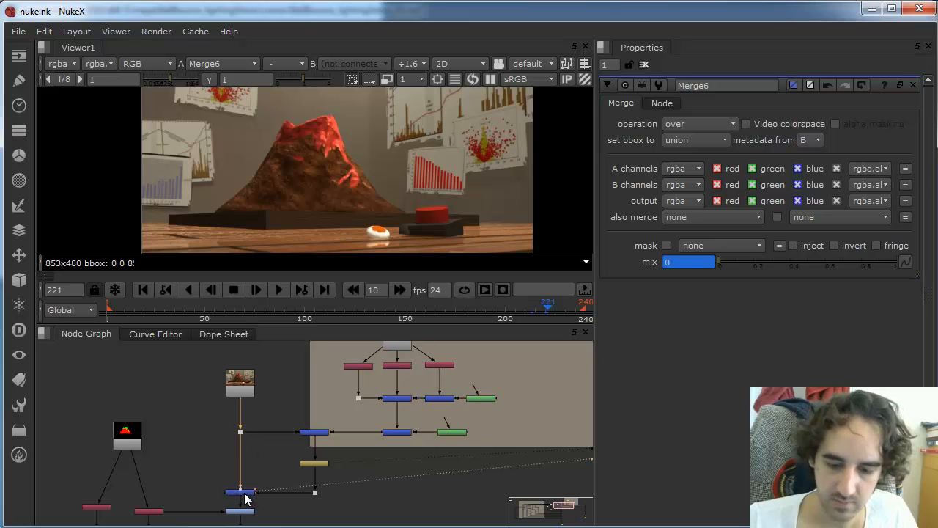
drag(357, 306, 203, 313)
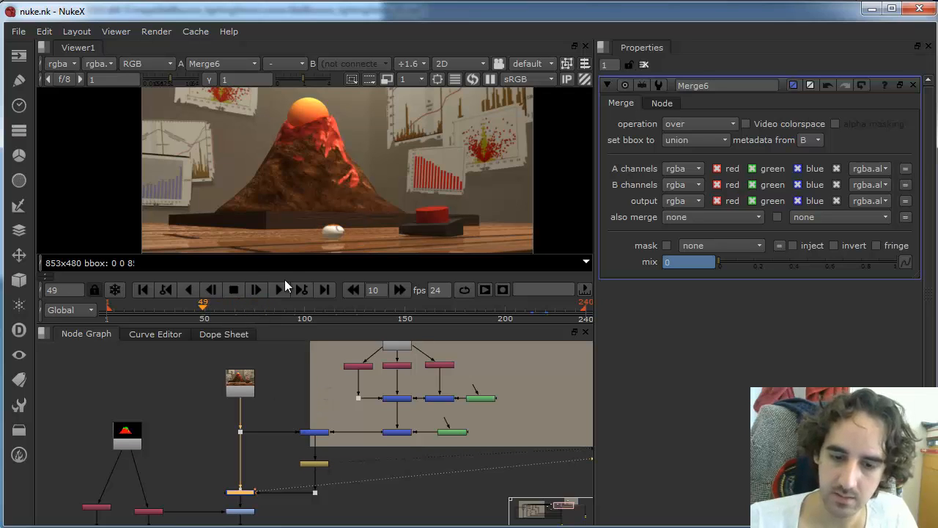
click(285, 283)
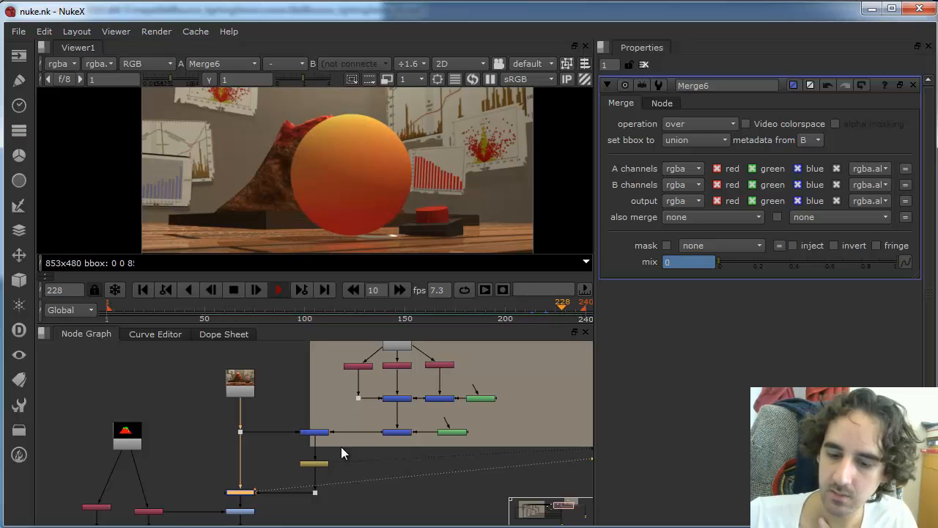
click(277, 291)
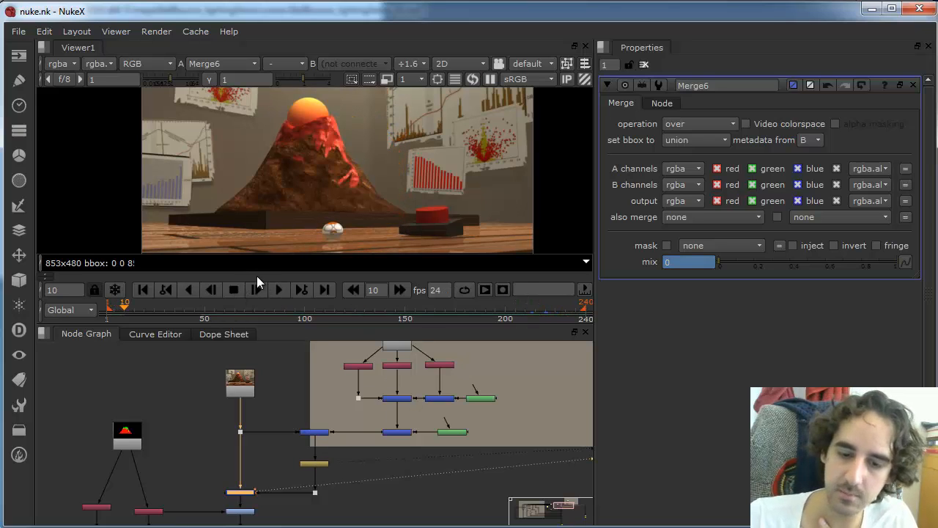
mouse_move(538, 307)
mouse_down()
mouse_move(548, 308)
mouse_move(528, 308)
mouse_move(542, 312)
mouse_up()
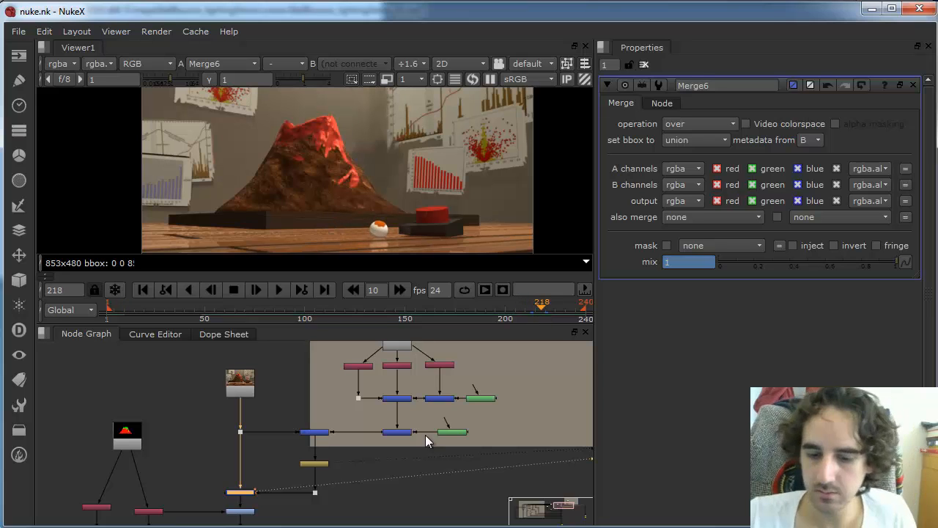
Step: Shift only the OFLOW backdrop slightly to the left, leaving its nodes in place, so it frames the in Merge
scroll(470, 417, down, 5)
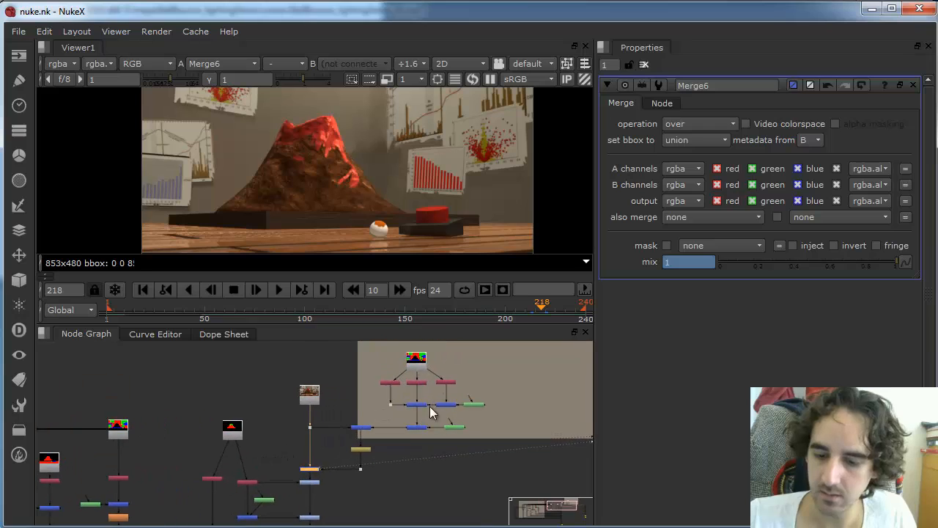
scroll(429, 413, up, 4)
ctrl+drag(472, 369, 450, 370)
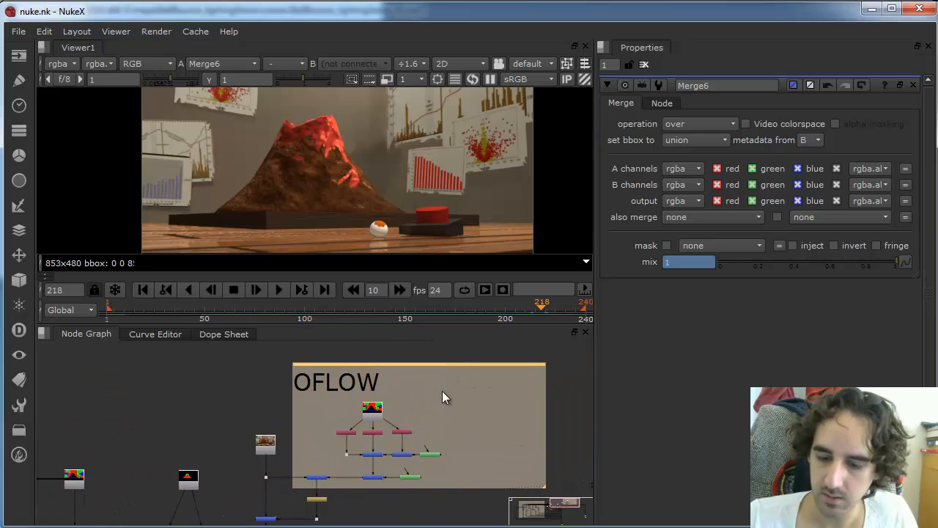
scroll(330, 497, up, 1)
scroll(331, 498, down, 4)
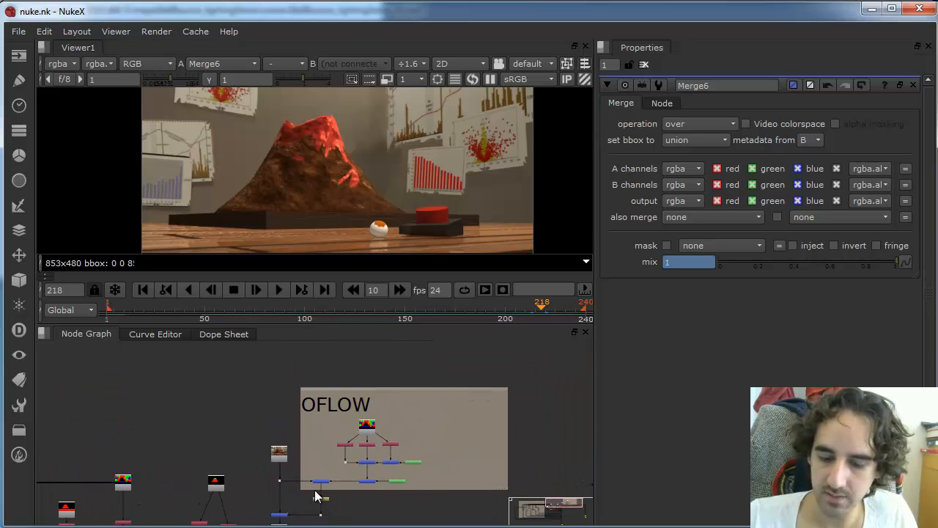
Step: View the lowest node of the grade stack, play the full composite from frame 141, and survey the whole node graph
middle_drag(316, 511, 291, 463)
middle_drag(354, 450, 411, 487)
scroll(411, 486, up, 3)
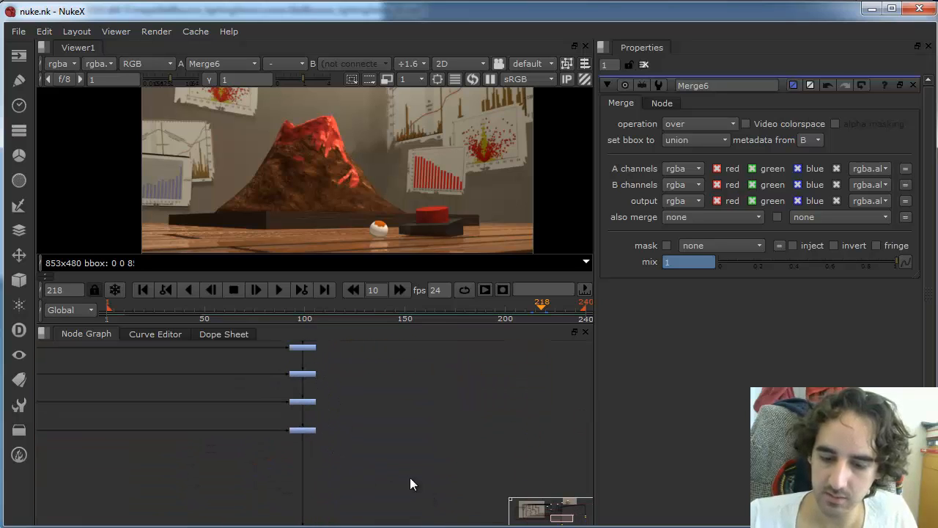
click(304, 431)
key(1)
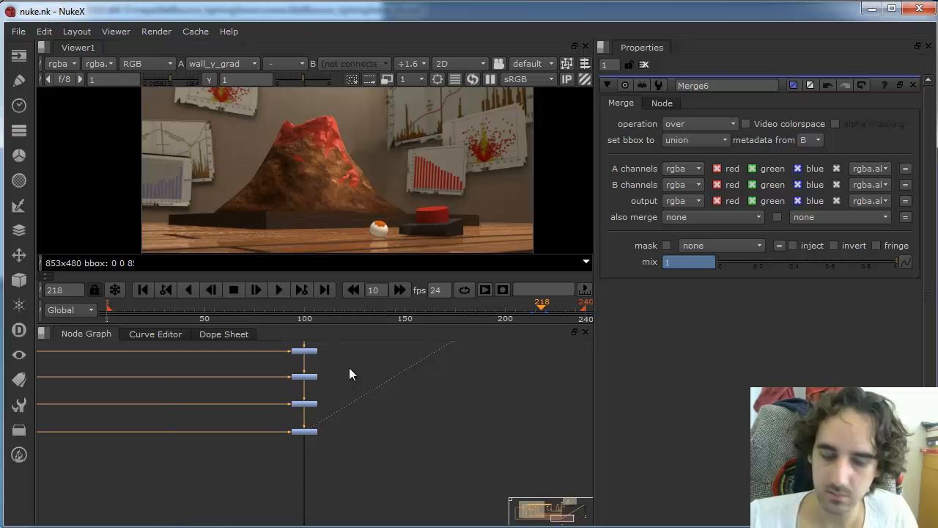
drag(519, 308, 388, 310)
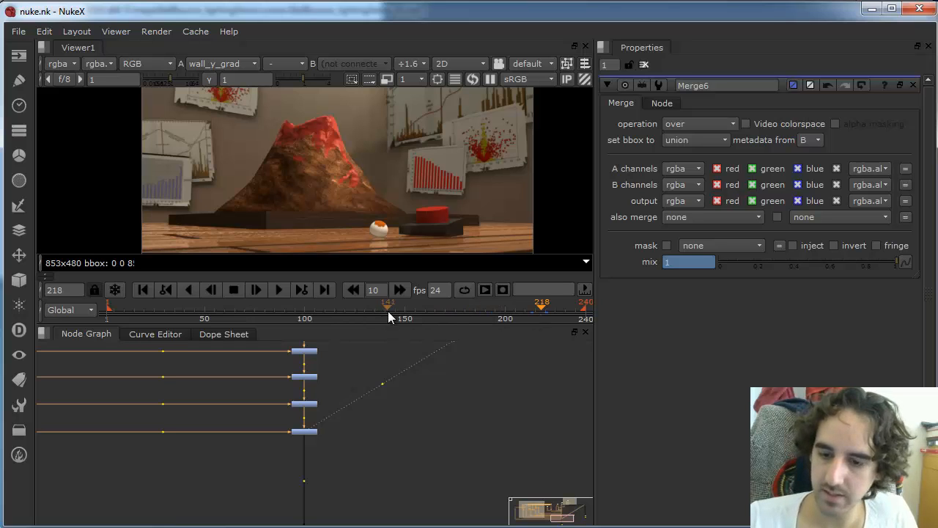
click(287, 289)
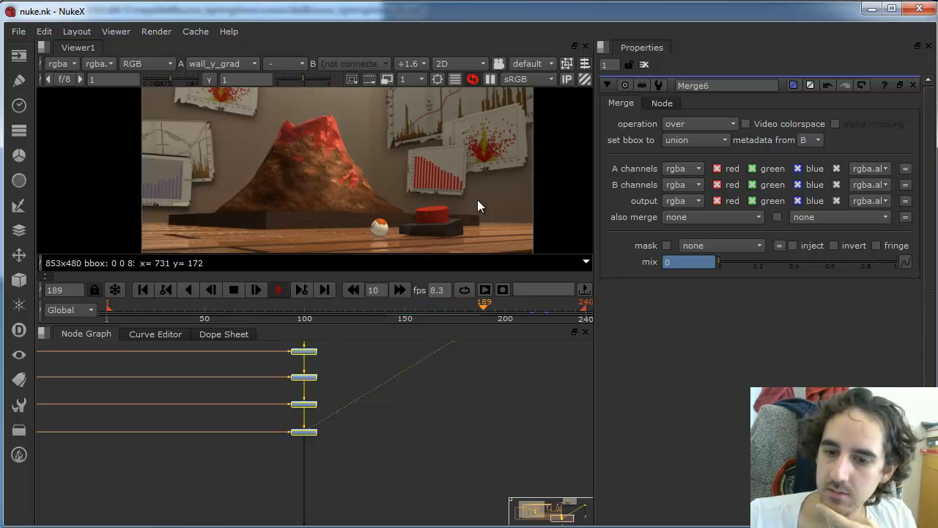
click(232, 288)
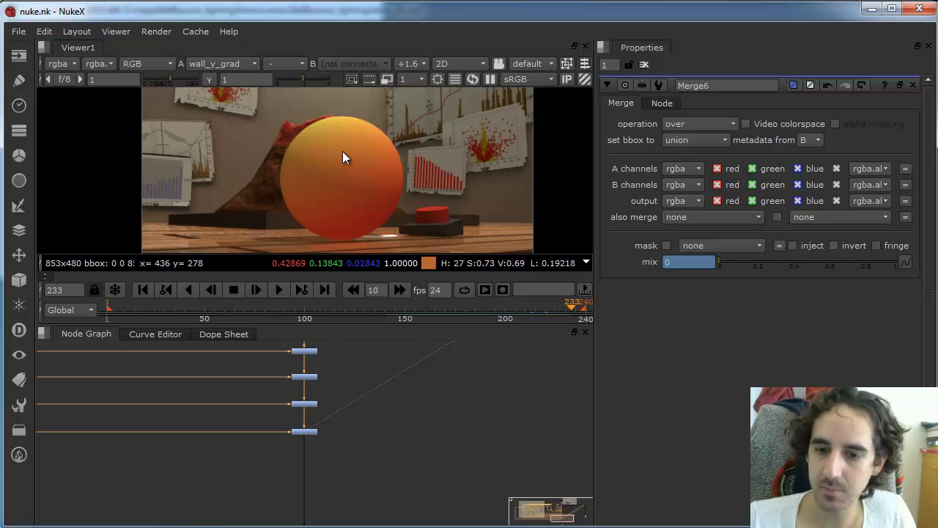
alt+middle_drag(470, 407, 336, 411)
middle_drag(409, 431, 390, 489)
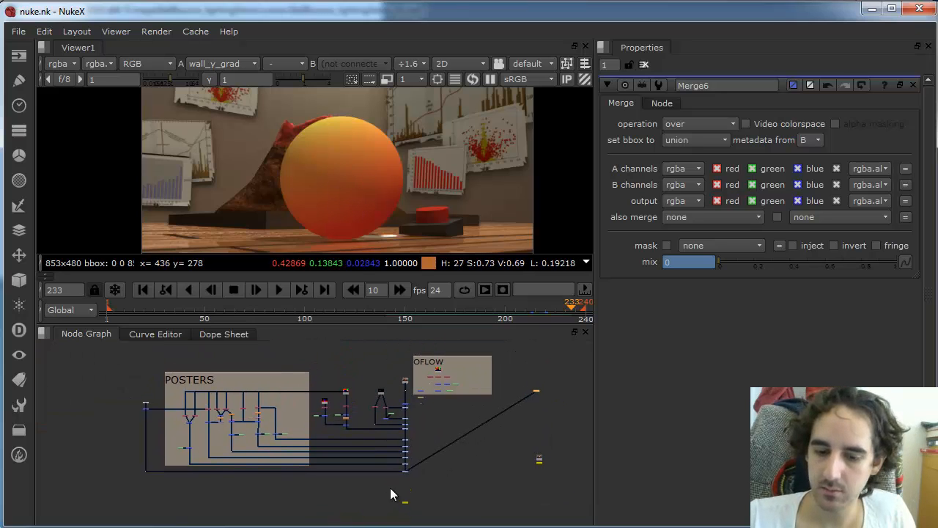
Step: Recolour the OFLOW backdrop magenta with a saturation of about 0.9
alt+middle_drag(477, 402, 490, 347)
click(490, 346)
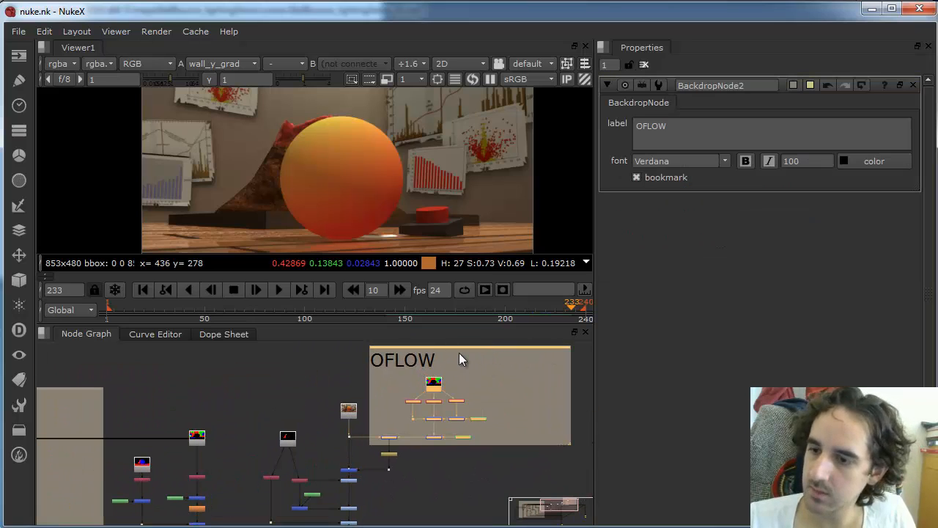
click(793, 85)
mouse_move(850, 233)
mouse_down()
mouse_move(853, 214)
mouse_move(870, 225)
mouse_move(863, 192)
mouse_move(861, 204)
mouse_up()
drag(890, 241, 889, 209)
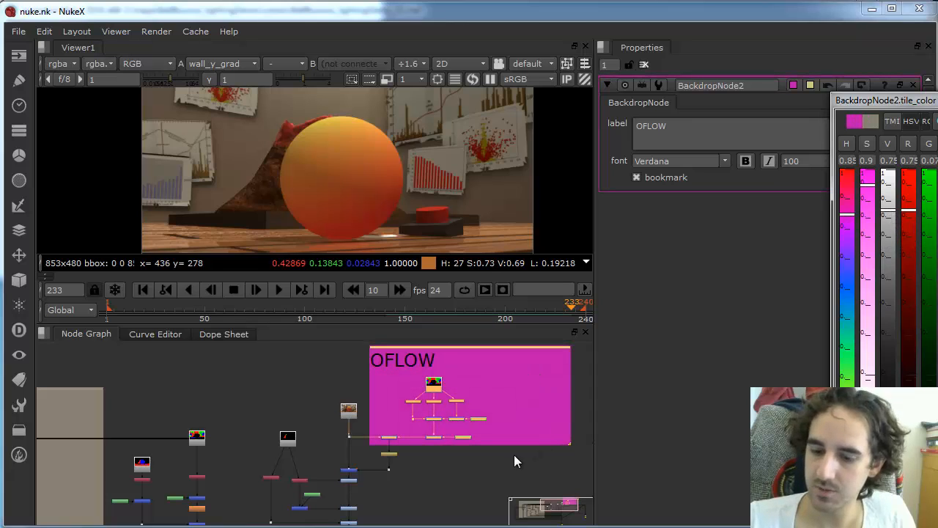
Step: Move the yellow end node further down and insert a ColorCorrect node below the lowest grade of the main stack
scroll(500, 433, down, 3)
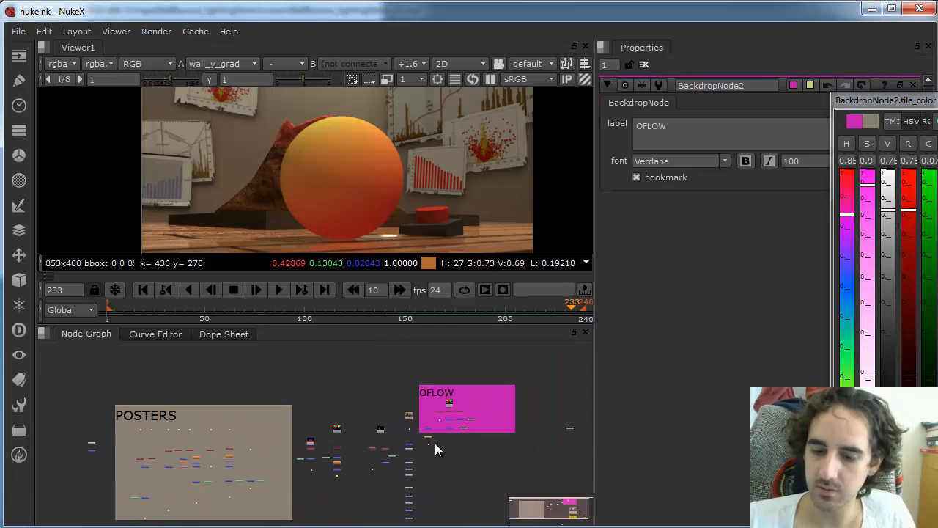
middle_drag(434, 442, 377, 405)
scroll(378, 405, up, 1)
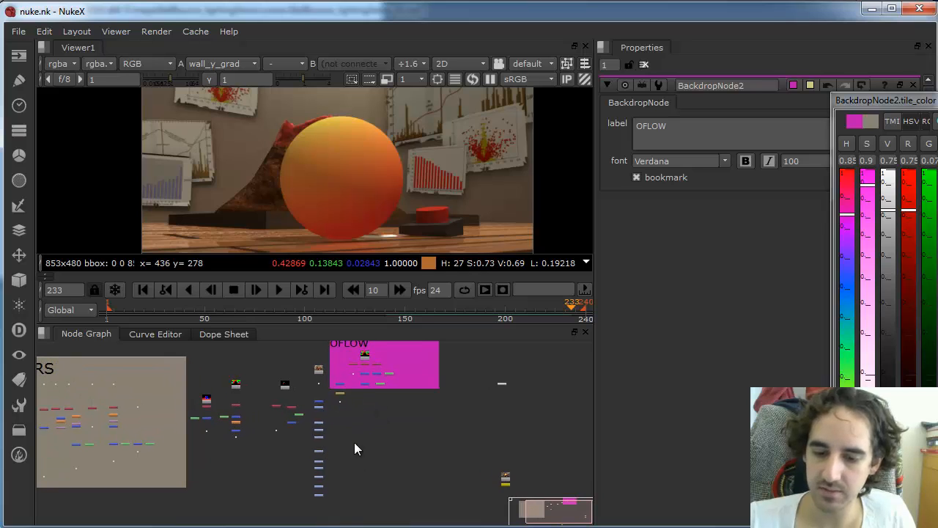
middle_drag(354, 478, 395, 411)
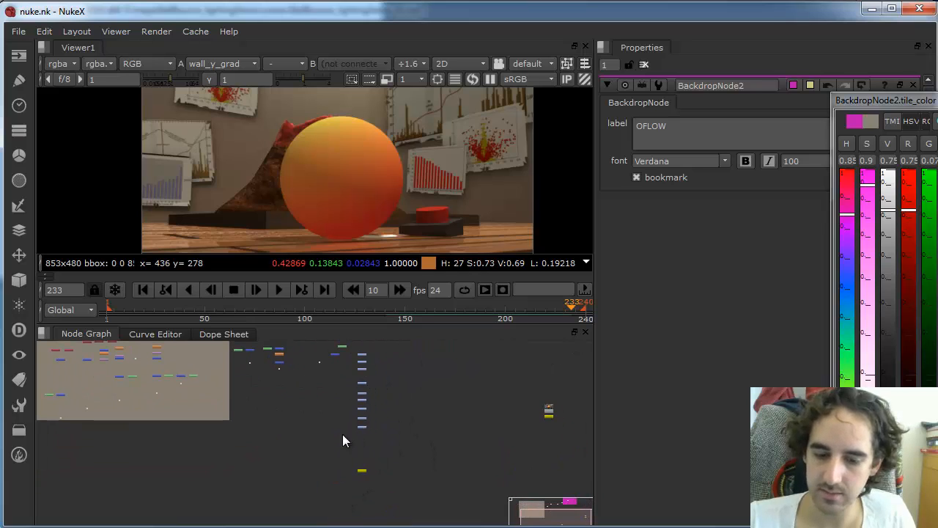
scroll(381, 451, up, 3)
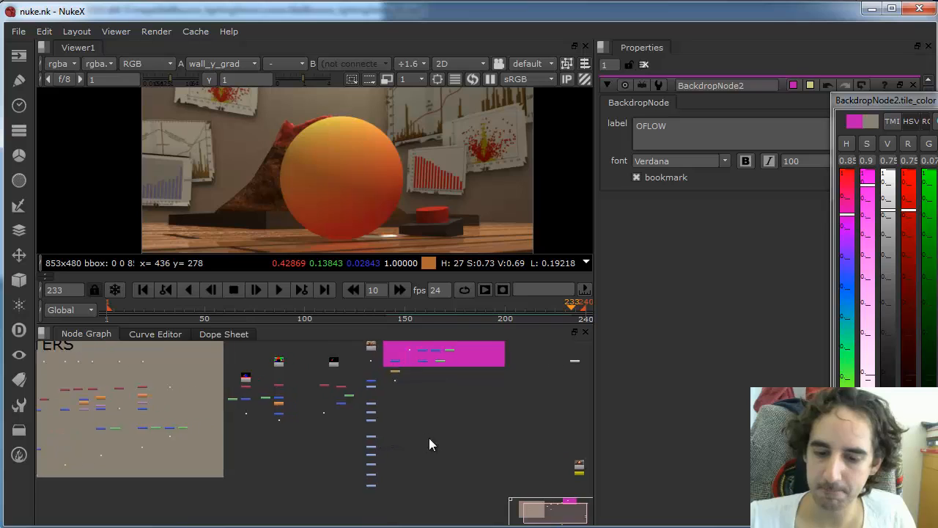
scroll(439, 442, up, 6)
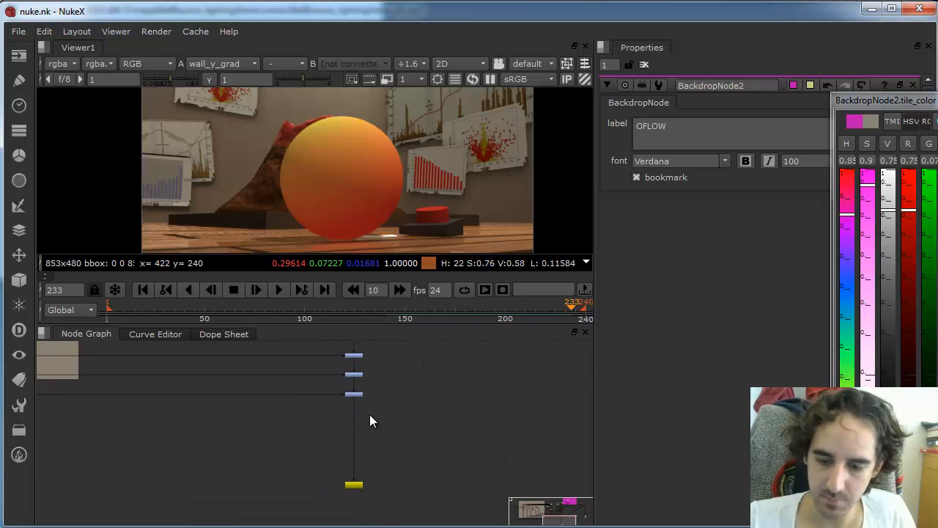
drag(358, 489, 357, 525)
scroll(378, 432, up, 1)
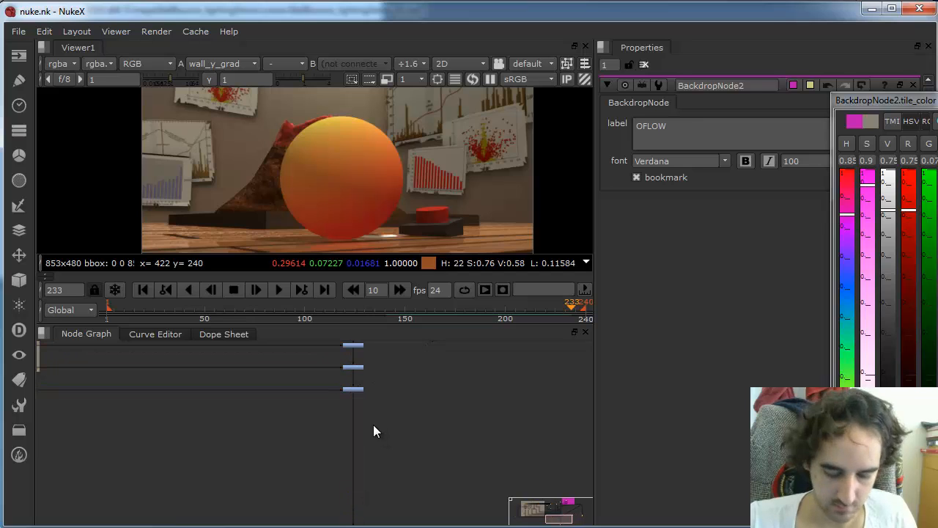
key(c)
drag(380, 436, 357, 450)
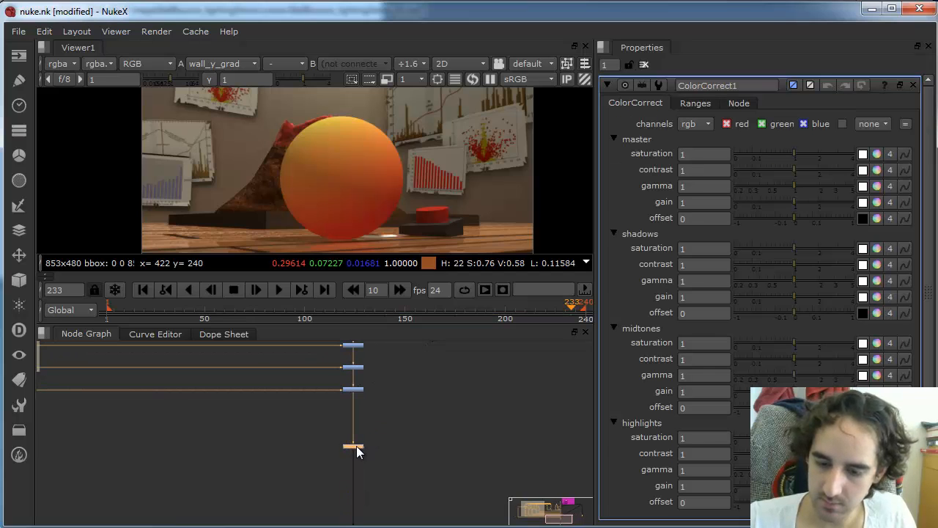
Step: Rename the new ColorCorrect node to lava_sphere_down and save the script
drag(744, 80, 674, 77)
key(BackSpace)
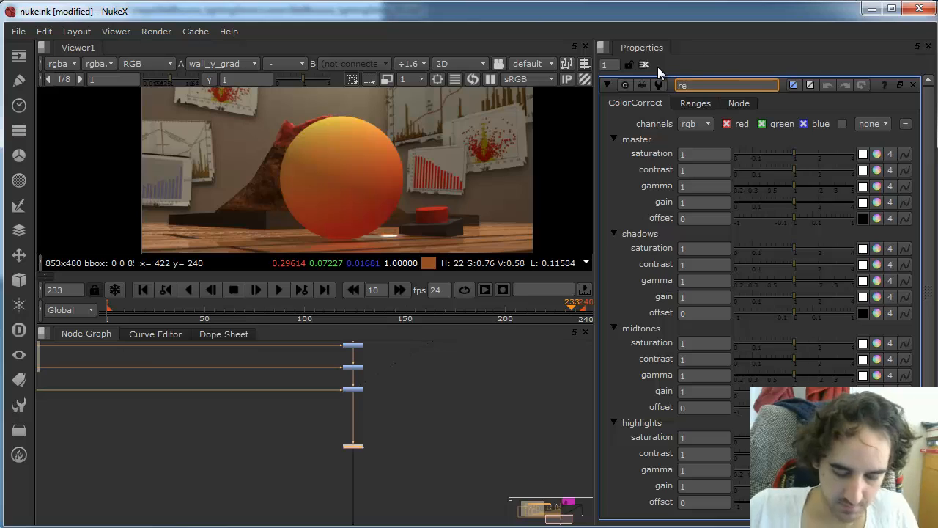
text(sph)
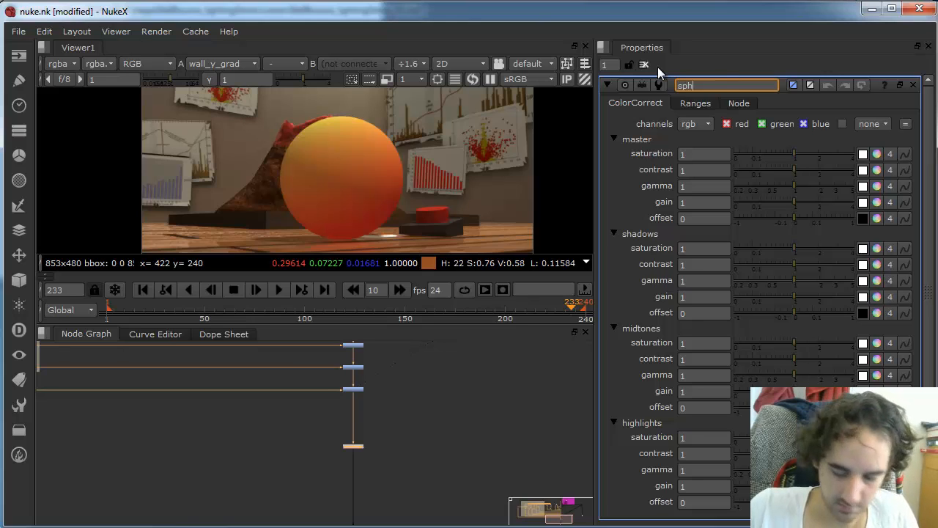
text(ere_down)
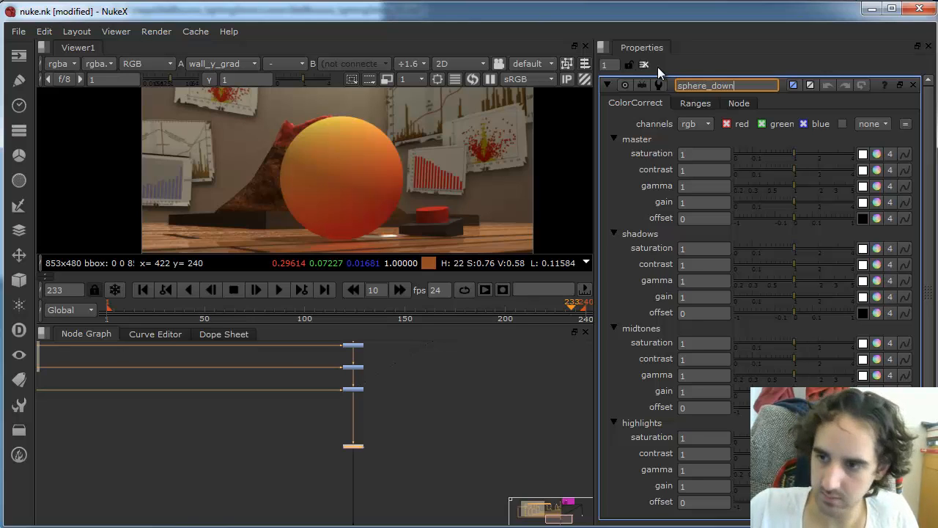
key(Home)
text(lava)
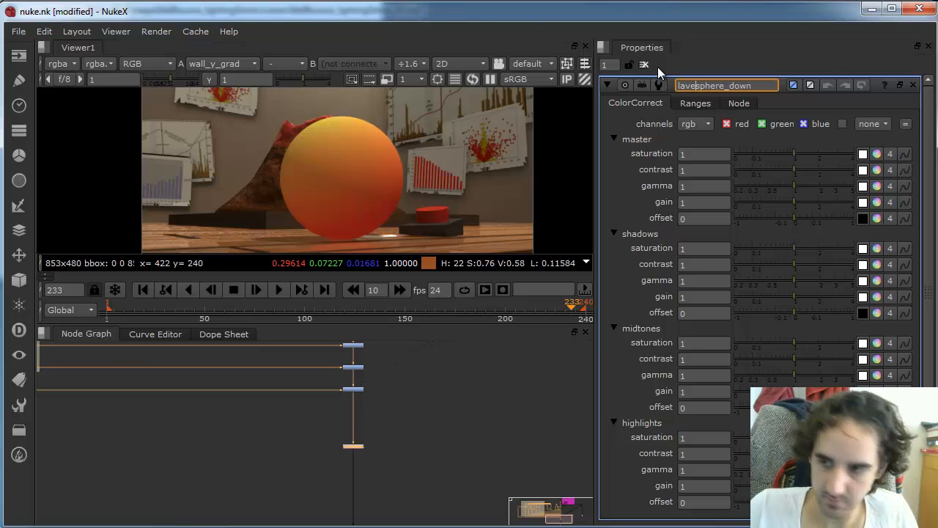
text(_)
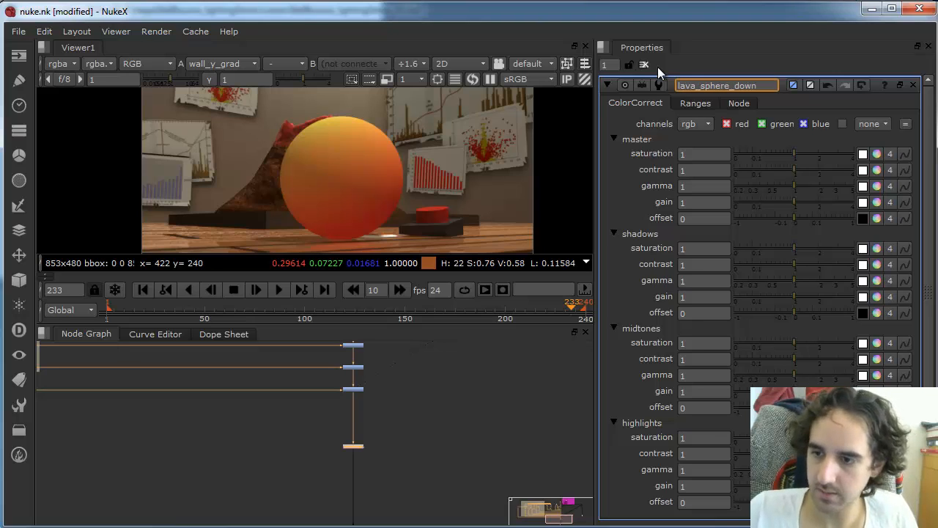
click(450, 418)
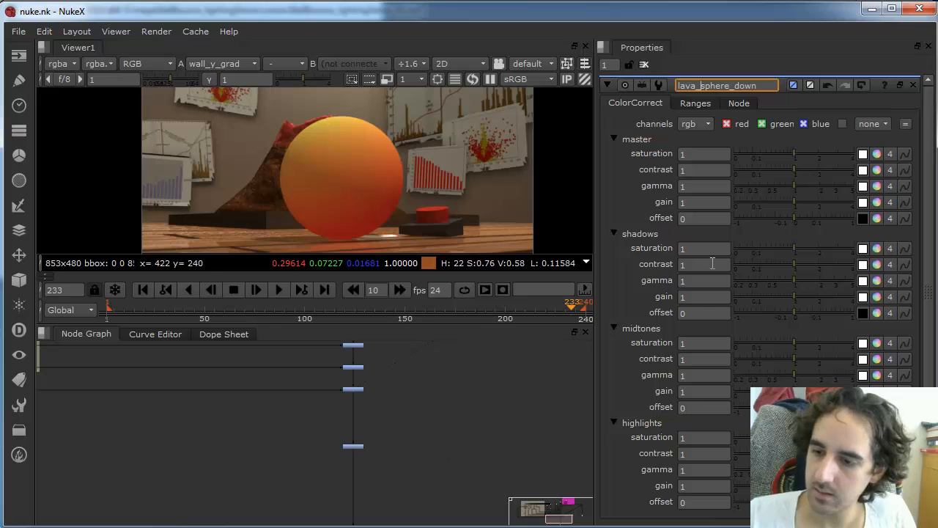
Step: Set the master gain of lava_sphere_down to 0.5 and view its output
click(710, 203)
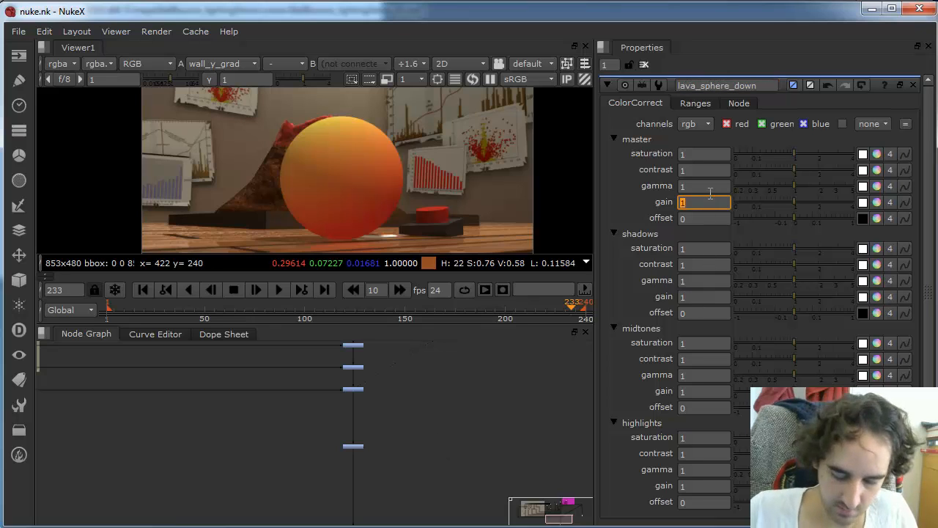
text(0.5)
key(Return)
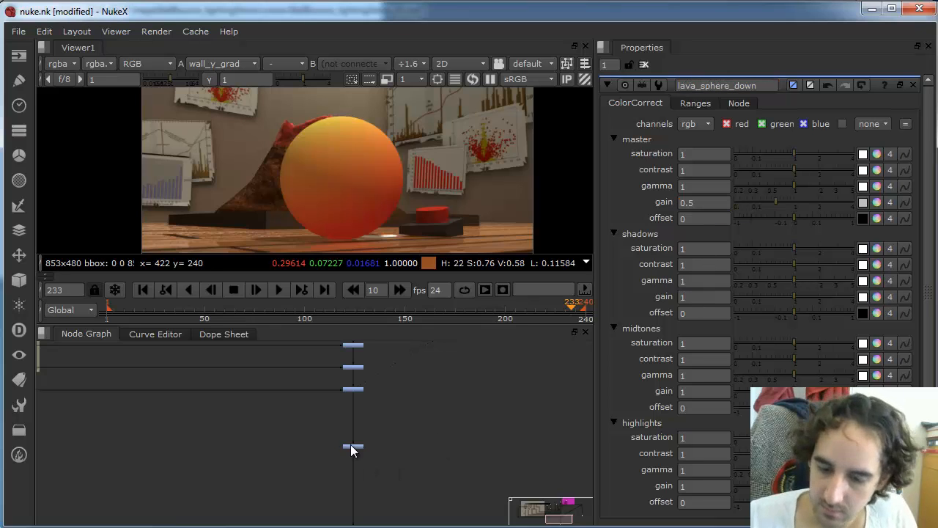
key(1)
click(354, 445)
key(1)
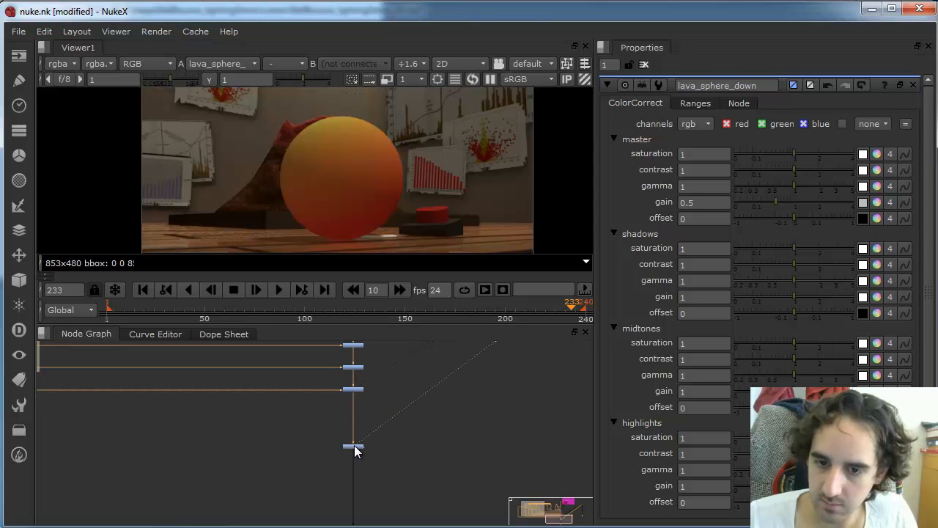
Step: Copy the red-and-blue matte Read with its Shuffle from beside the POSTERS backdrop and place the copy beside lava_sphere_down
scroll(393, 407, down, 6)
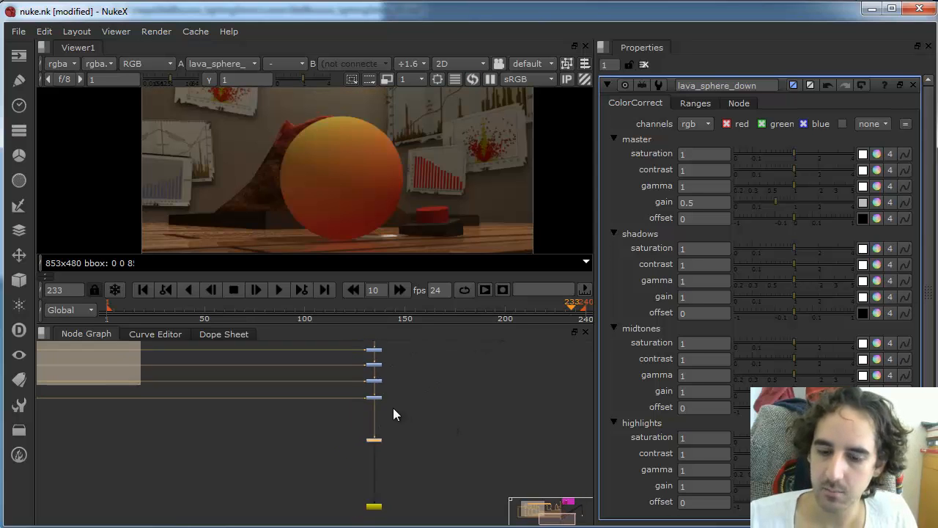
scroll(399, 409, up, 8)
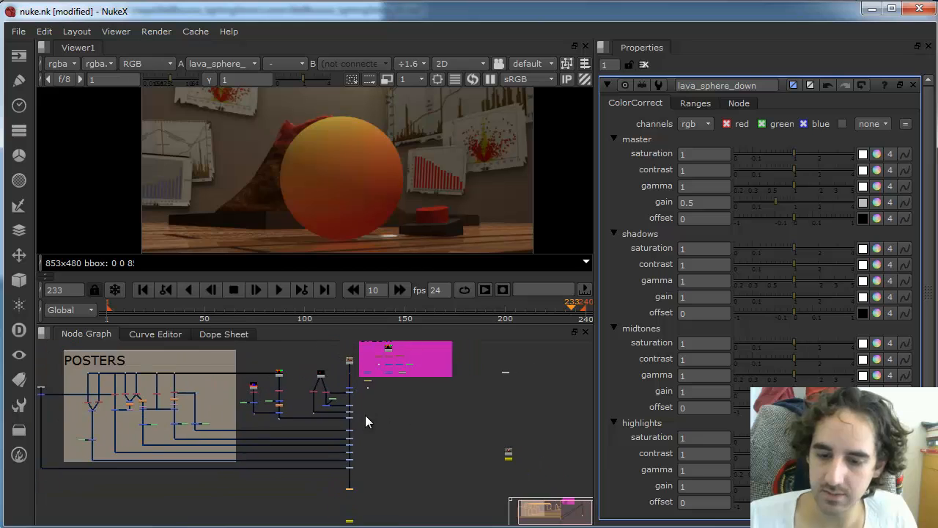
scroll(323, 410, down, 1)
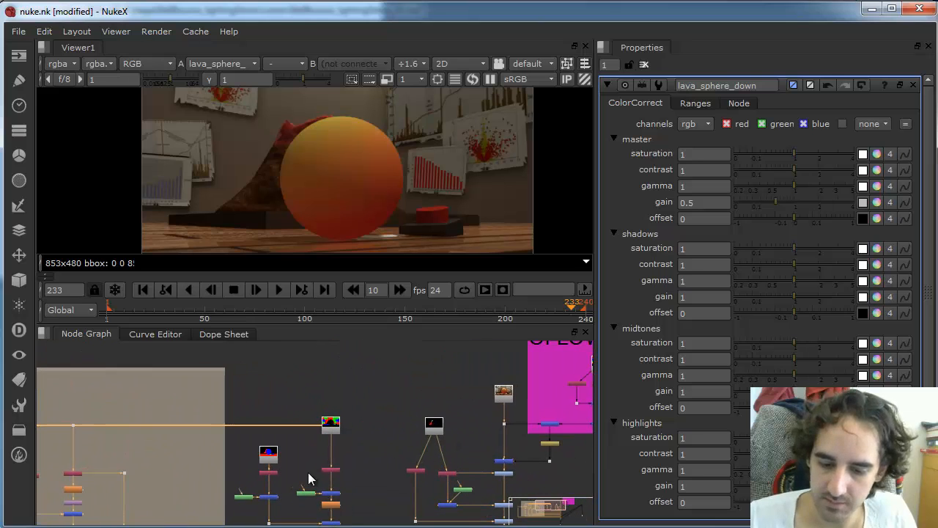
scroll(316, 443, up, 5)
scroll(315, 447, down, 3)
drag(236, 439, 283, 490)
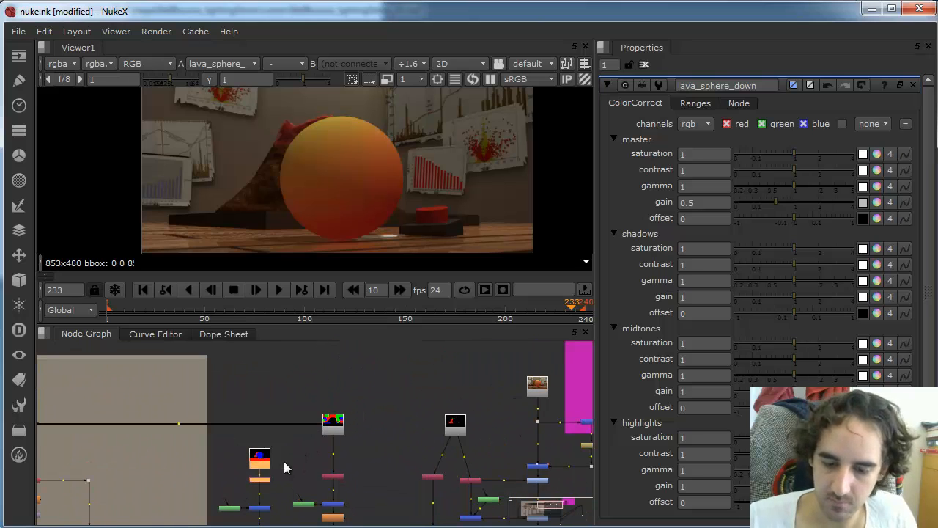
alt+middle_drag(471, 458, 381, 448)
middle_drag(542, 491, 367, 410)
scroll(382, 470, up, 5)
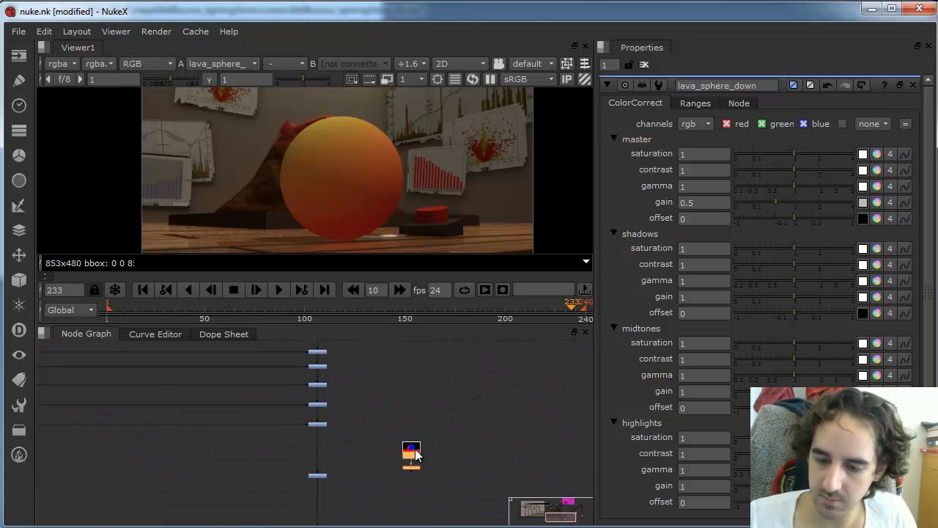
drag(415, 454, 411, 446)
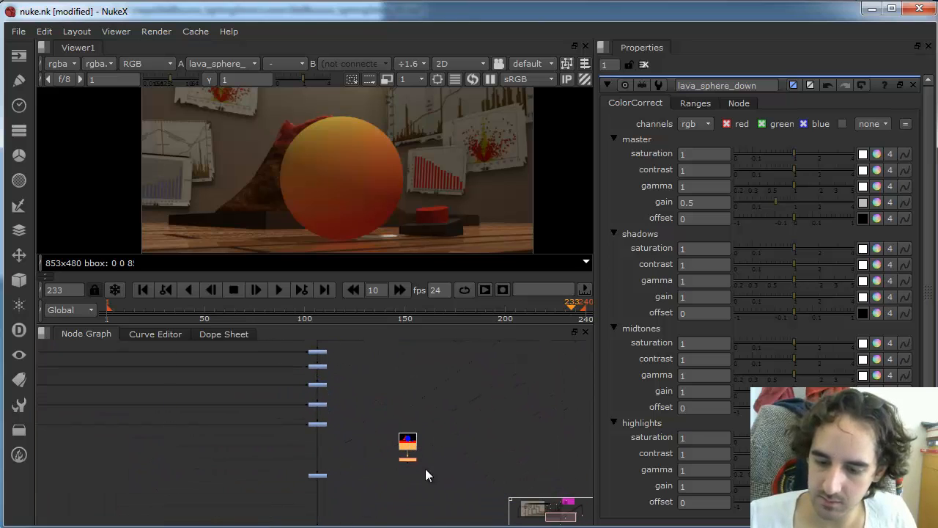
Step: Connect the lava_sphere_down mask input to the copied Shuffle and align the Shuffle level with it
shift+click(320, 474)
drag(328, 474, 408, 473)
click(461, 451)
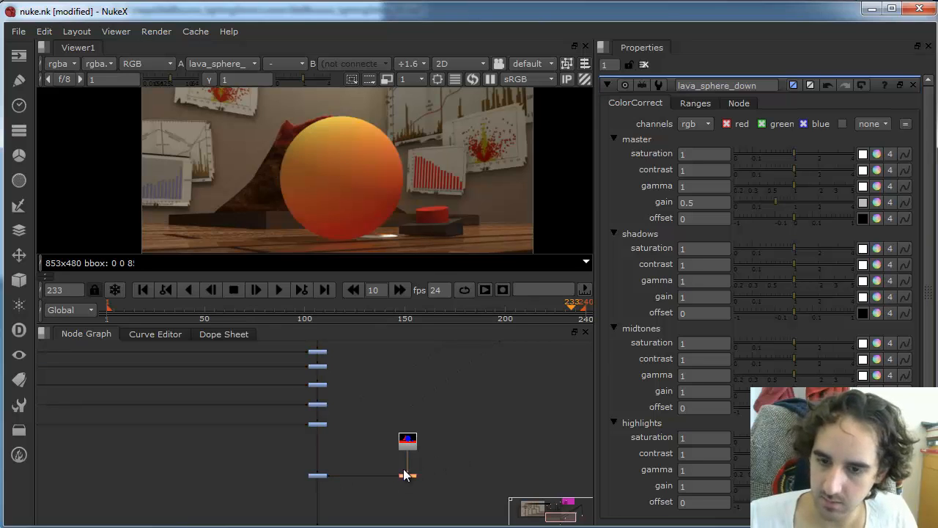
click(320, 476)
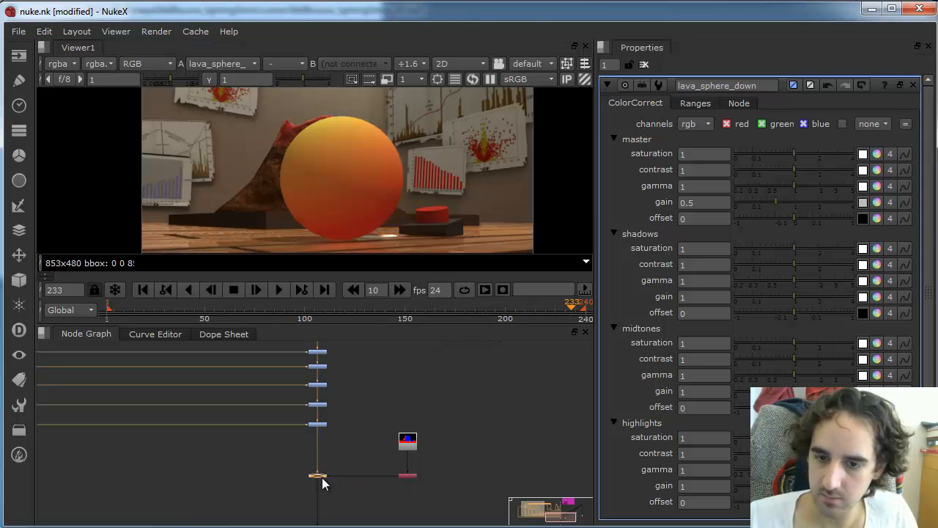
Step: View the copied matte Read and route its blue channel to all four rgba outputs of the Shuffle
double_click(406, 478)
key(1)
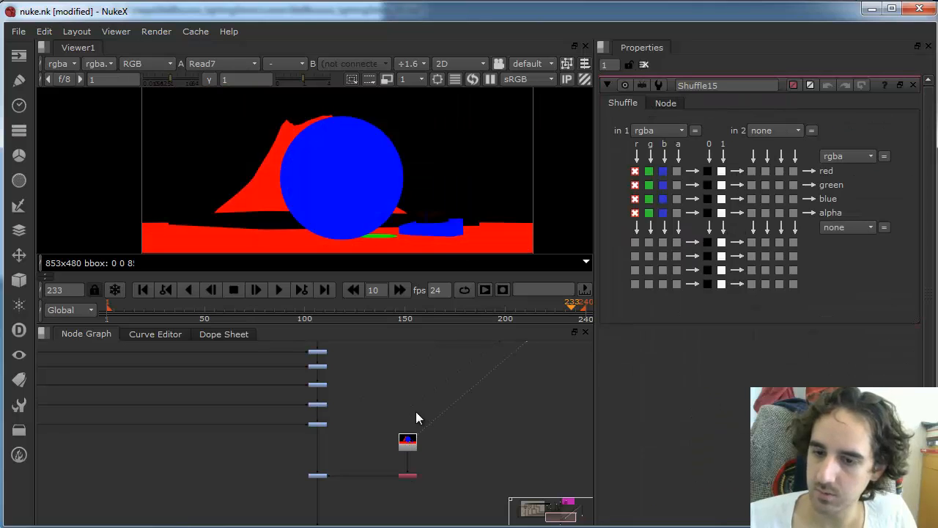
click(663, 185)
click(662, 170)
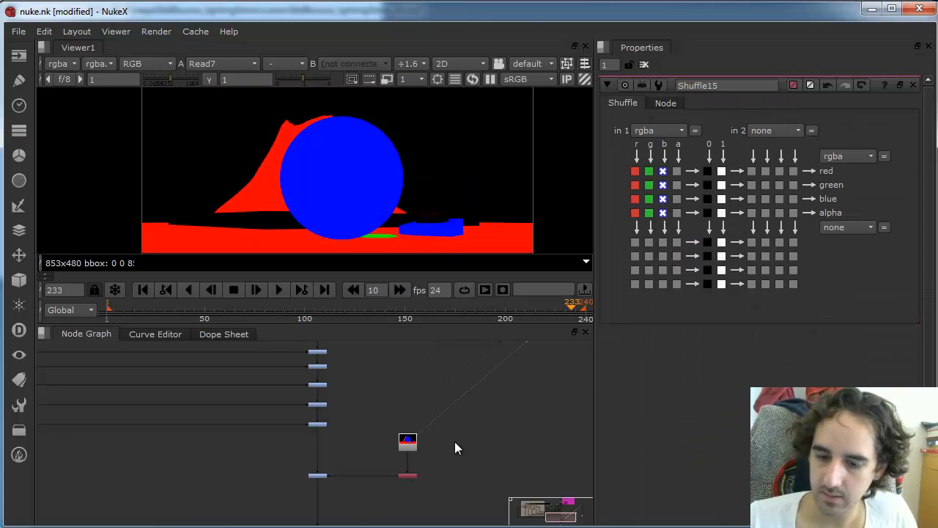
Step: Copy a mask Merge and its Roto from the POSTERS backdrop and paste them below the blue-channel Shuffle
scroll(454, 441, down, 2)
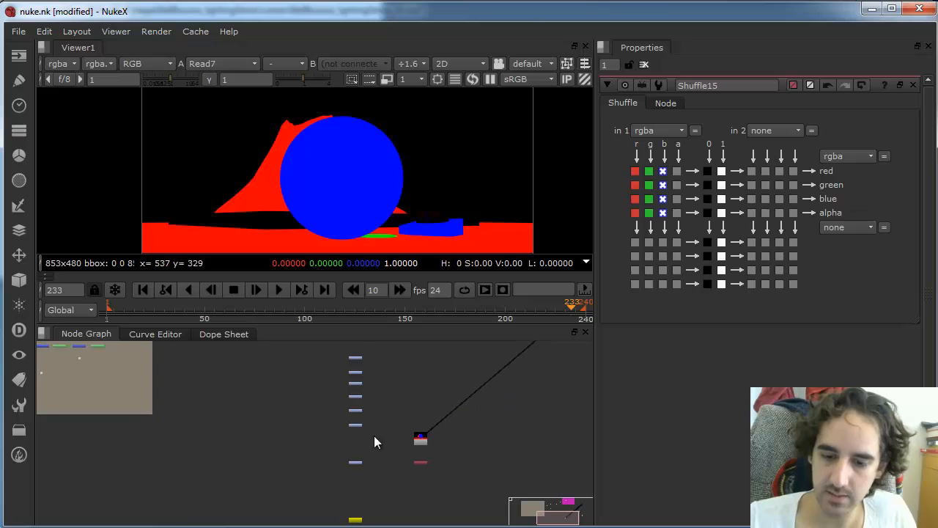
scroll(374, 436, down, 1)
middle_drag(136, 364, 227, 428)
scroll(260, 414, up, 4)
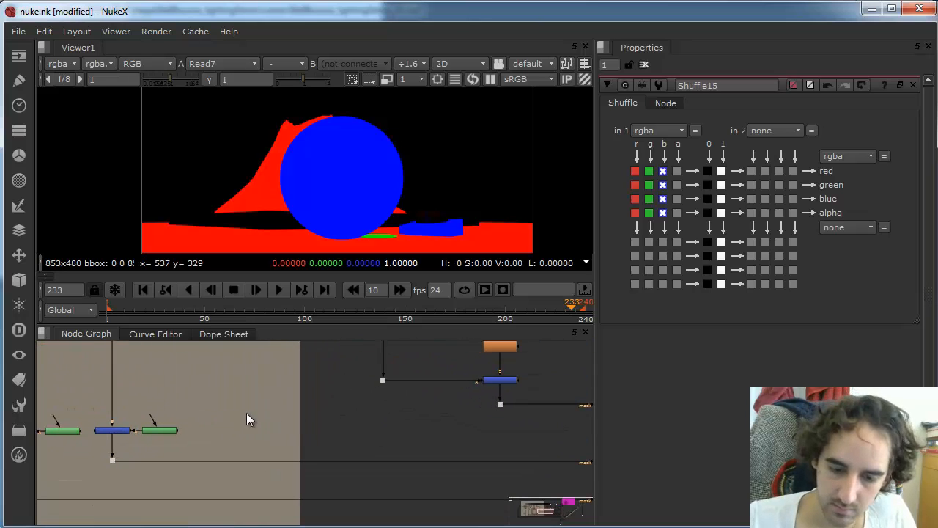
drag(200, 391, 104, 441)
scroll(429, 480, down, 6)
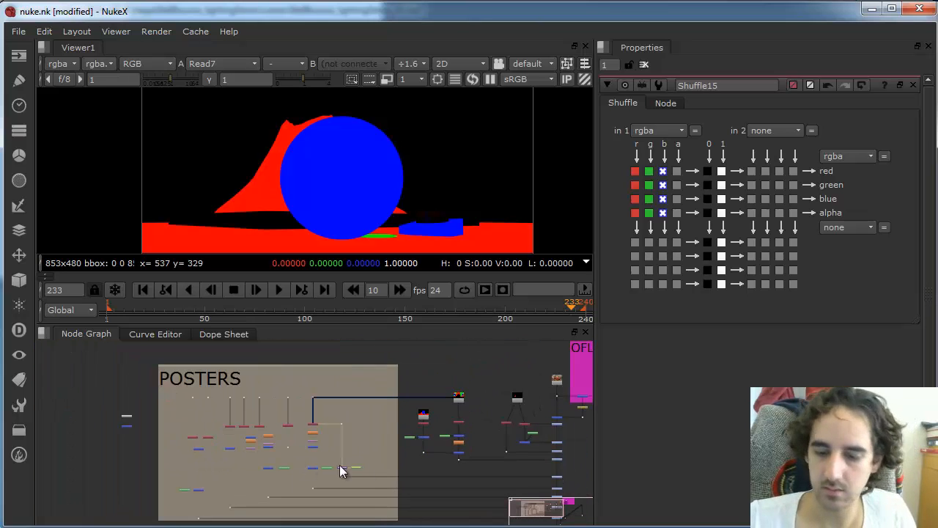
middle_drag(415, 462, 252, 368)
scroll(443, 498, up, 3)
scroll(473, 473, up, 2)
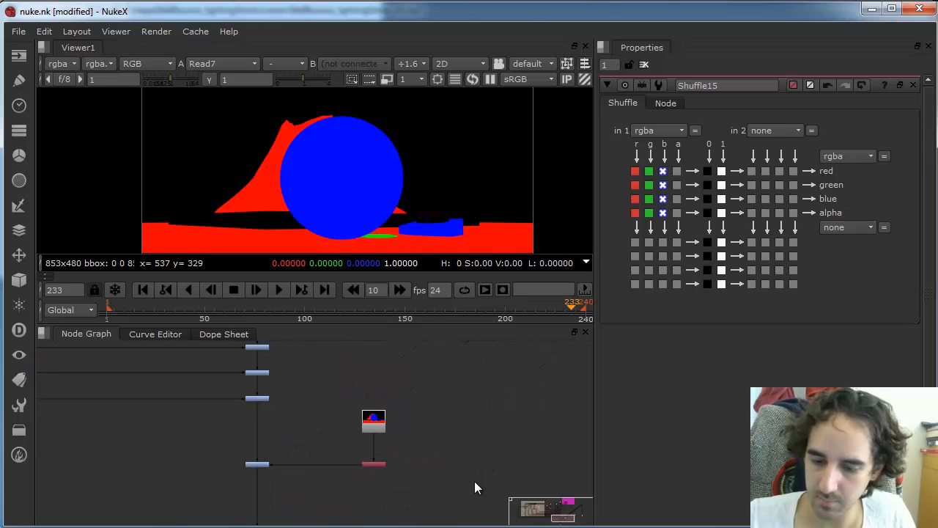
click(368, 464)
ctrl+click(388, 448)
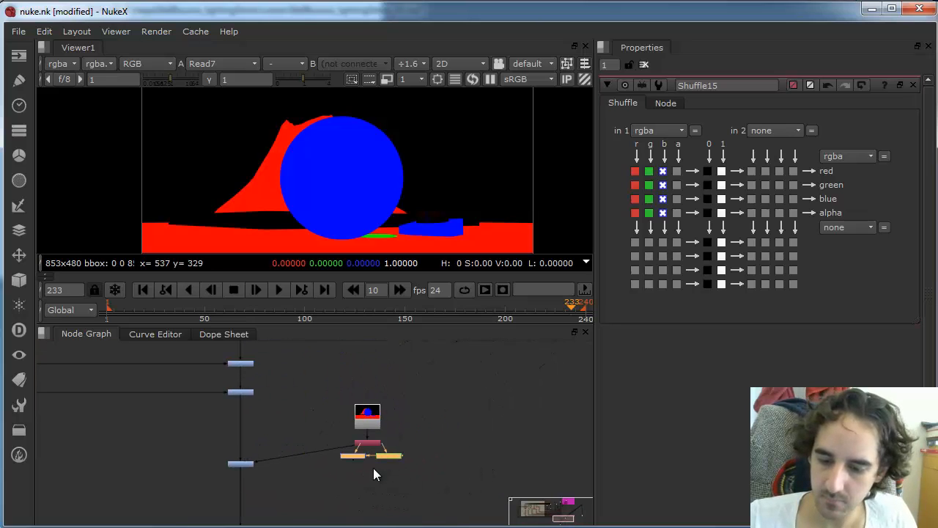
Step: Insert the pasted Merge between the Shuffle and the lava_sphere_down mask, line up the Roto beside it, and view the Roto
click(347, 463)
drag(329, 452, 402, 457)
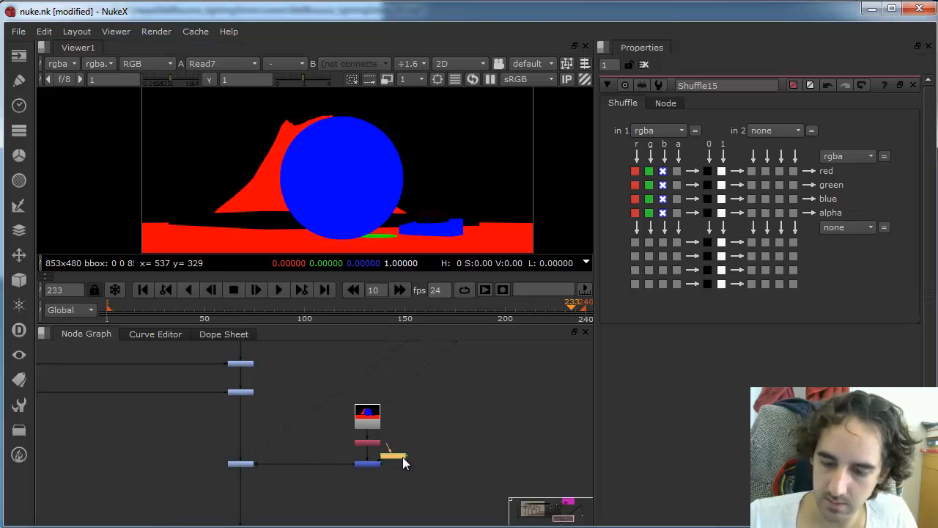
key(1)
click(398, 452)
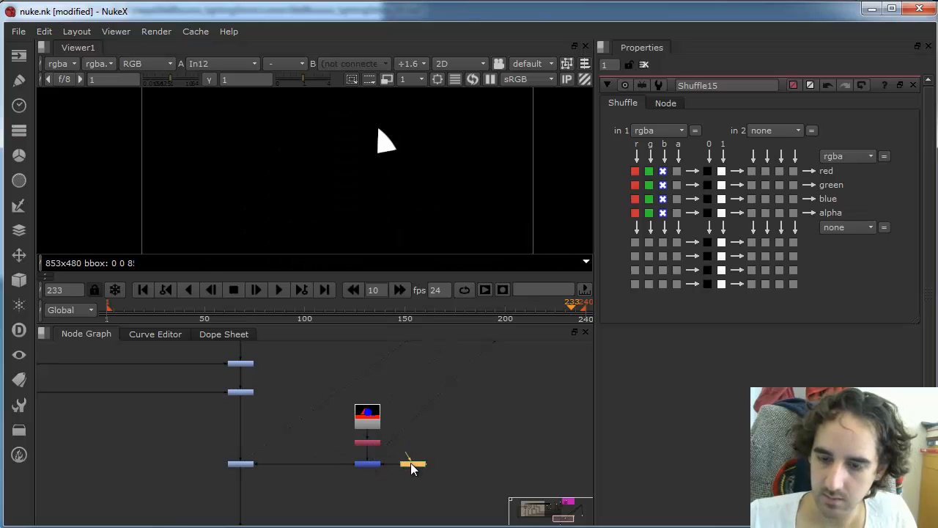
Step: Invert the pasted Bezier at frame 233 and pull its two lower corners down over the stray button matte beside the sphere
double_click(411, 463)
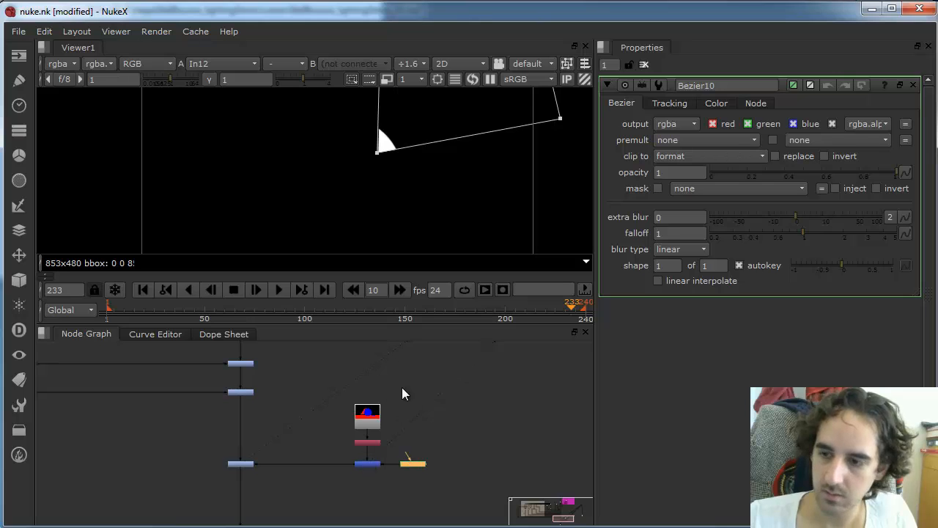
scroll(421, 183, down, 3)
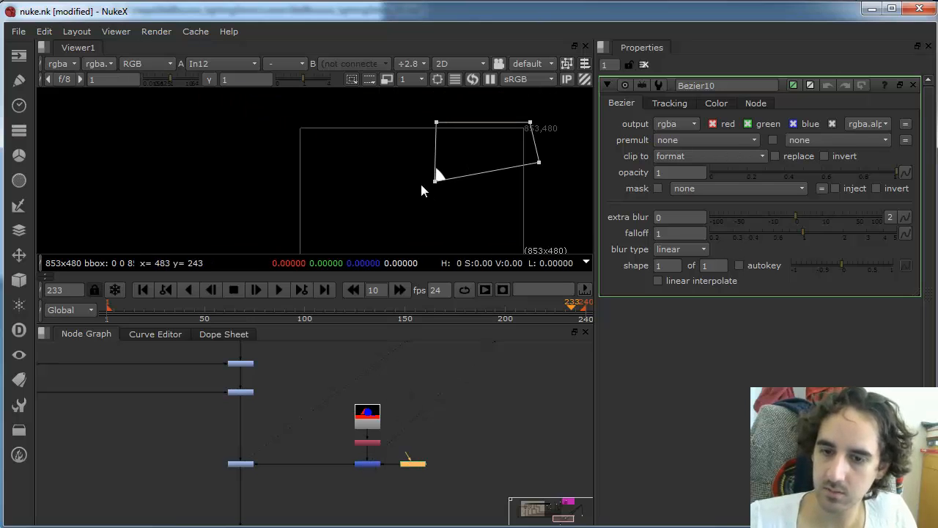
click(842, 161)
drag(431, 180, 437, 239)
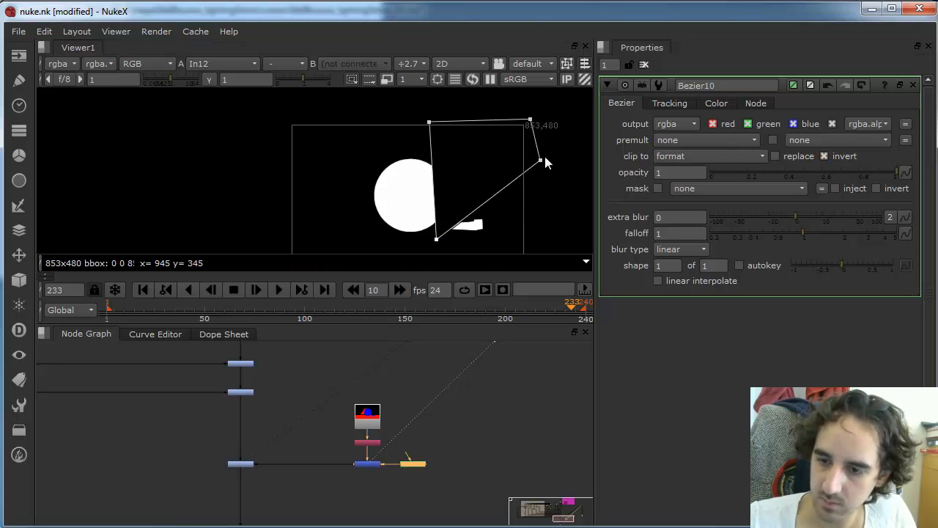
drag(544, 162, 554, 262)
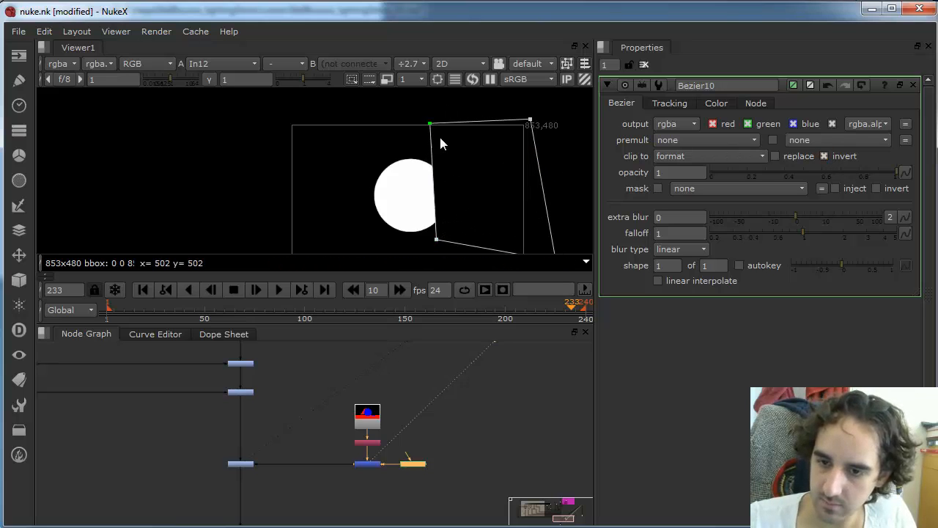
Step: Pull the Bezier's two upper corners down below the sphere's right side so the shape leaves the whole ball in the matte
scroll(456, 211, up, 3)
drag(445, 198, 424, 221)
scroll(484, 176, down, 3)
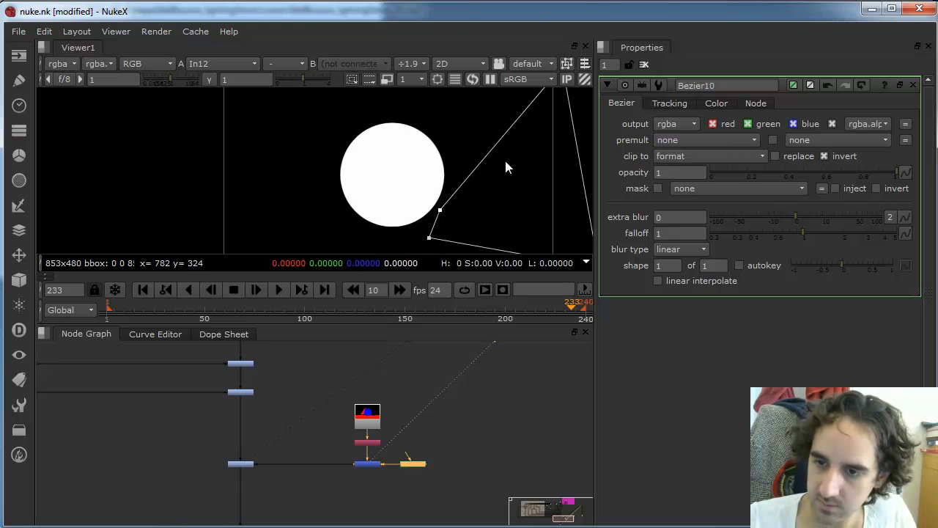
scroll(526, 108, up, 2)
drag(526, 105, 513, 233)
scroll(477, 216, down, 2)
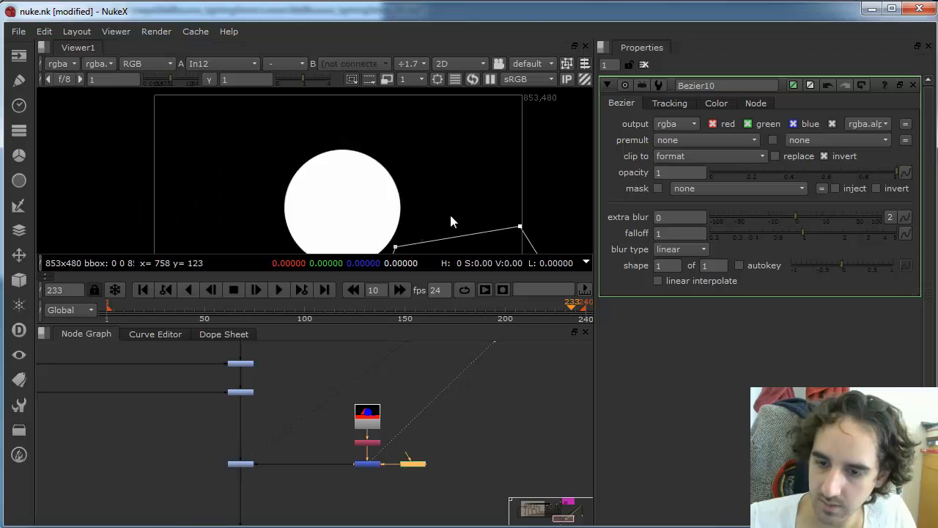
Step: Go to frame 225 and refine the Bezier's upper corners beside the sphere's motion-blurred lower edge
middle_drag(449, 211, 470, 115)
click(569, 304)
mouse_move(568, 308)
mouse_down()
mouse_move(549, 308)
mouse_move(555, 311)
mouse_up()
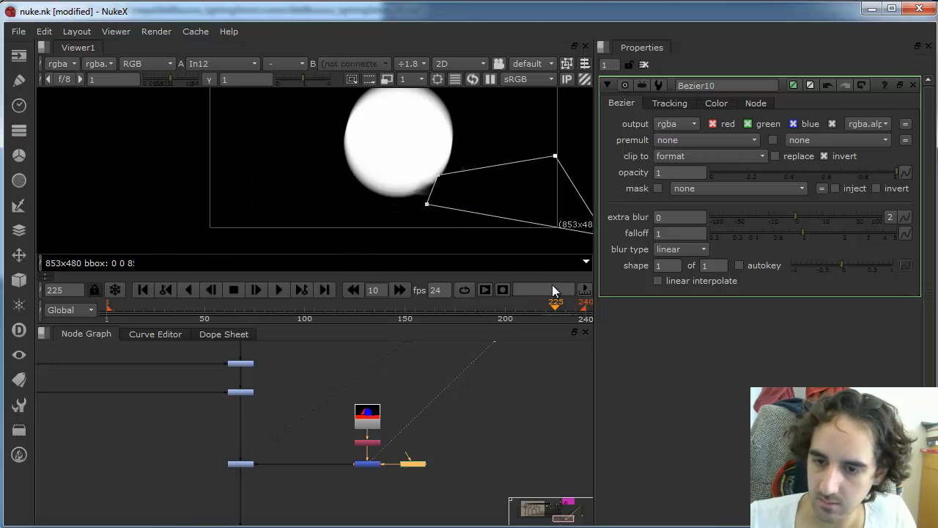
alt+middle_drag(431, 215, 513, 208)
mouse_move(445, 136)
mouse_down()
mouse_move(459, 145)
mouse_move(446, 145)
mouse_up()
alt+middle_drag(463, 131, 401, 146)
drag(519, 138, 400, 153)
alt+middle_drag(345, 173, 441, 180)
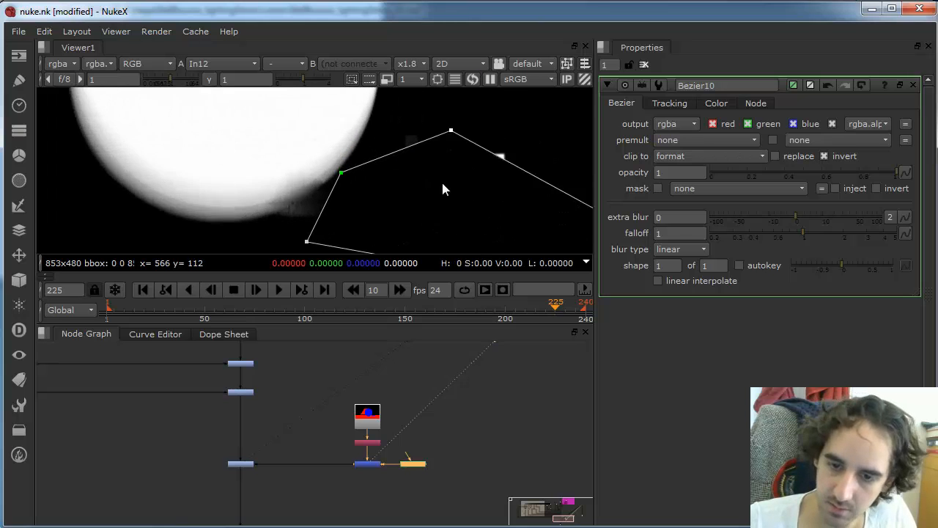
drag(341, 172, 336, 163)
alt+middle_drag(413, 192, 334, 172)
Step: Move the Bezier's outer upper corner up and outward over the leftover matte speck, and inspect the In12 Merge
click(362, 463)
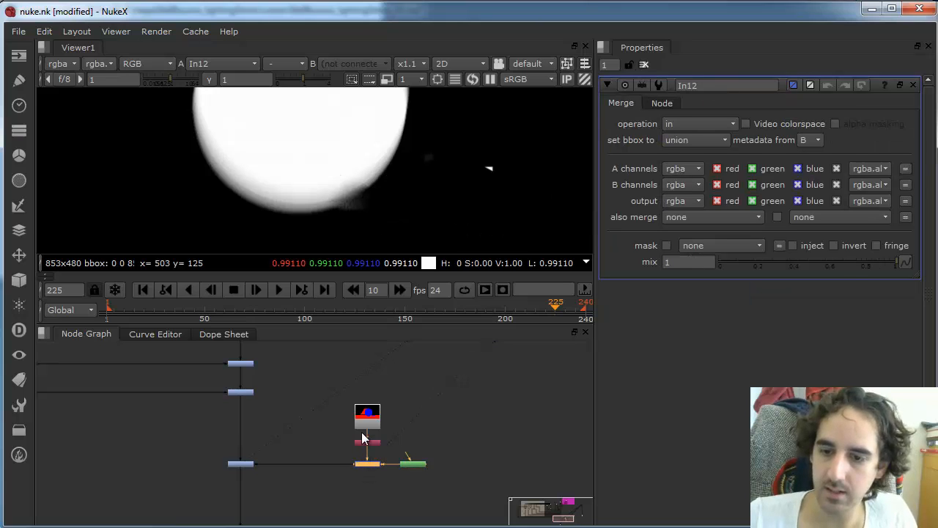
click(410, 463)
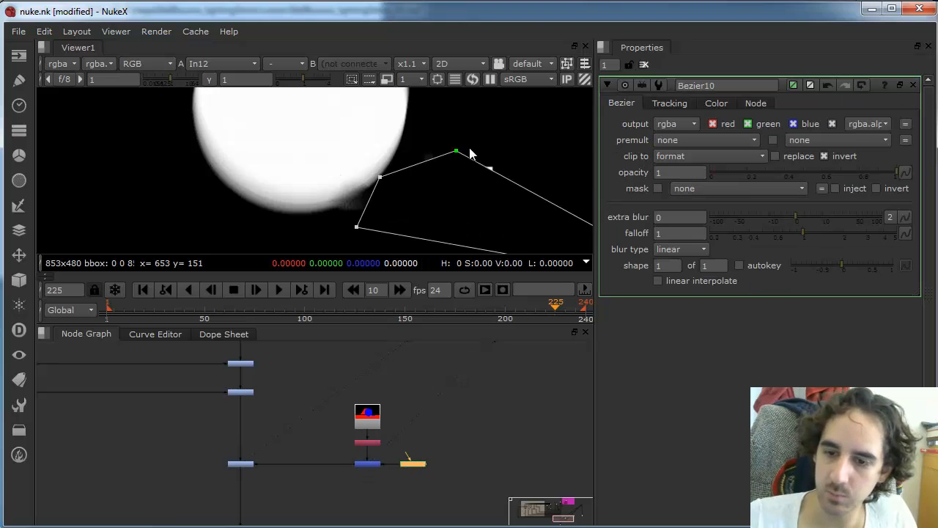
drag(463, 151, 509, 135)
click(362, 464)
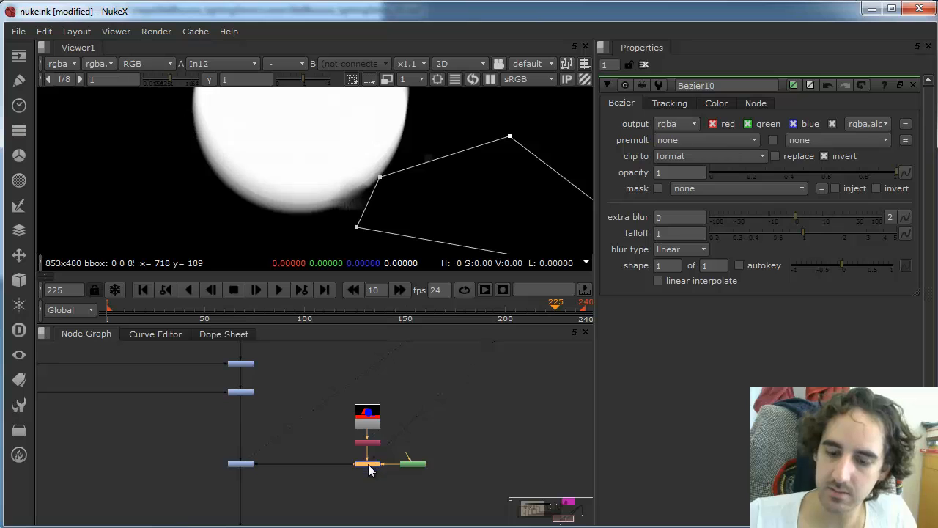
double_click(367, 464)
scroll(396, 168, down, 5)
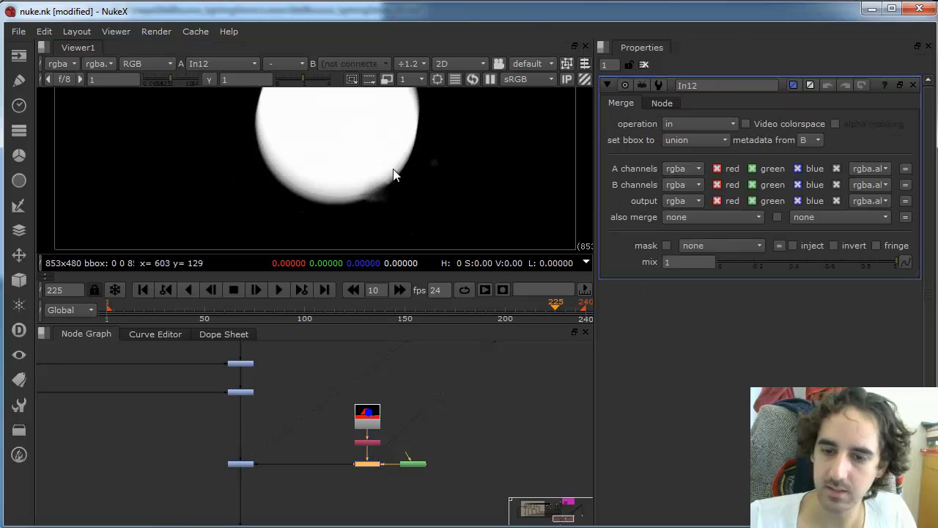
scroll(440, 158, up, 2)
Step: Scrub through the earlier frames to check the masked sphere matte, stopping at frame 113
click(561, 307)
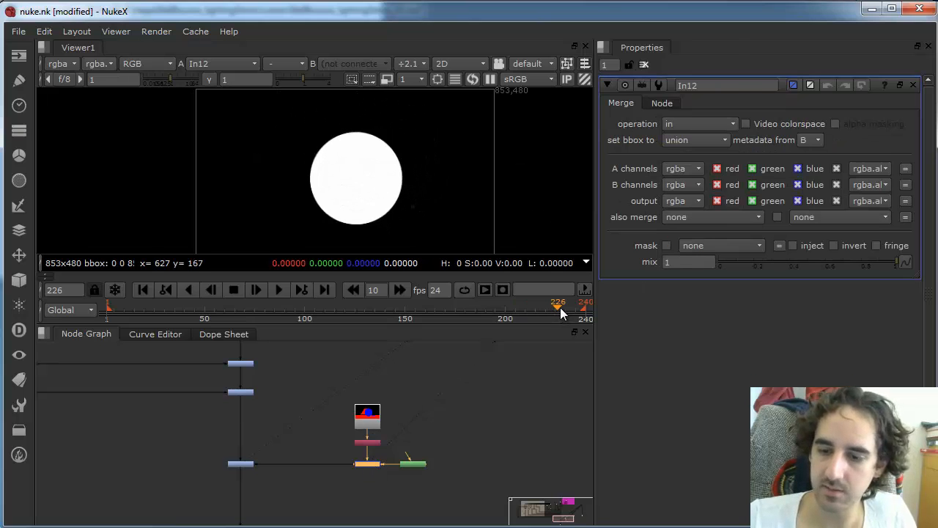
drag(561, 309, 544, 310)
drag(486, 305, 374, 303)
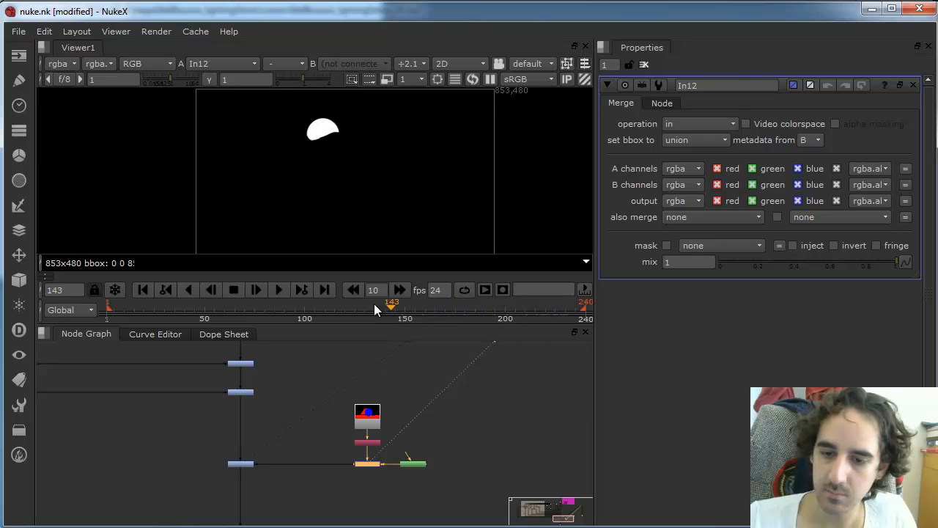
drag(146, 304, 332, 308)
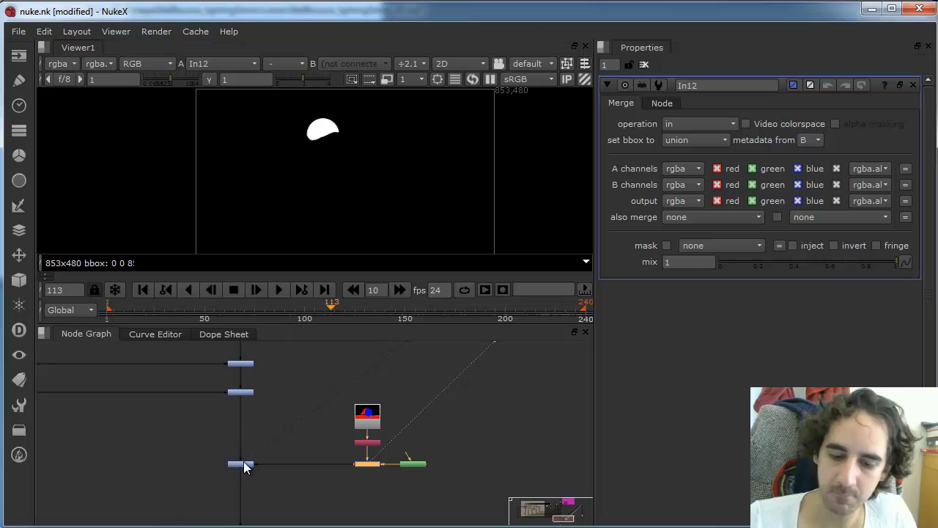
Step: View the lava_sphere_down correction and check how the sphere is graded at frames 113, 187 and 230
click(241, 463)
key(1)
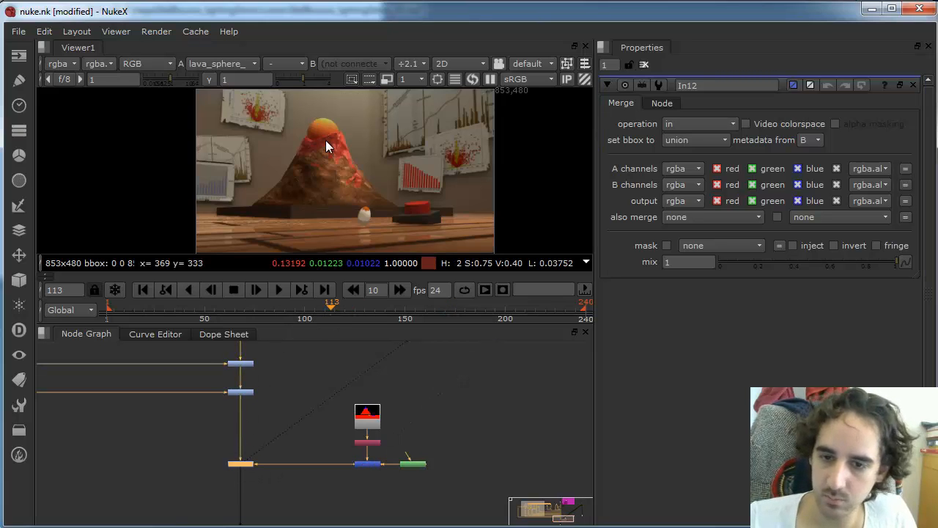
click(479, 309)
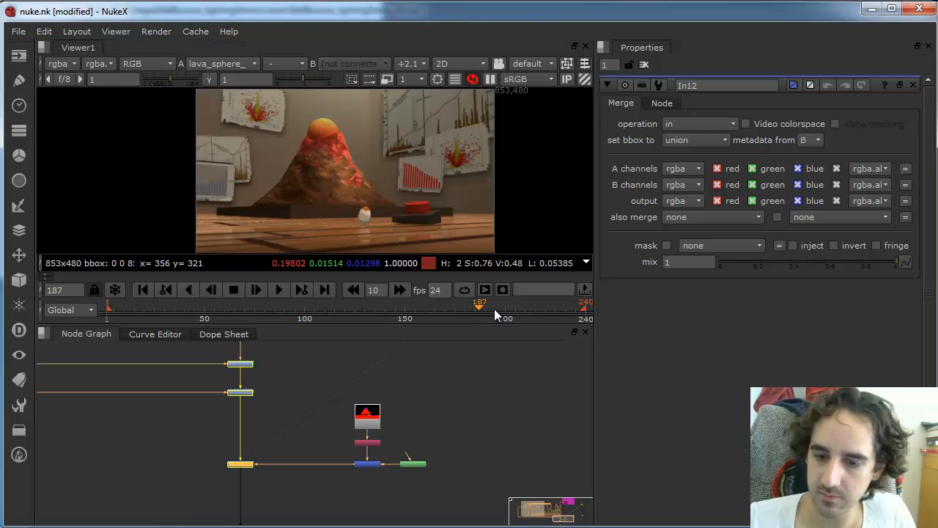
drag(493, 308, 567, 315)
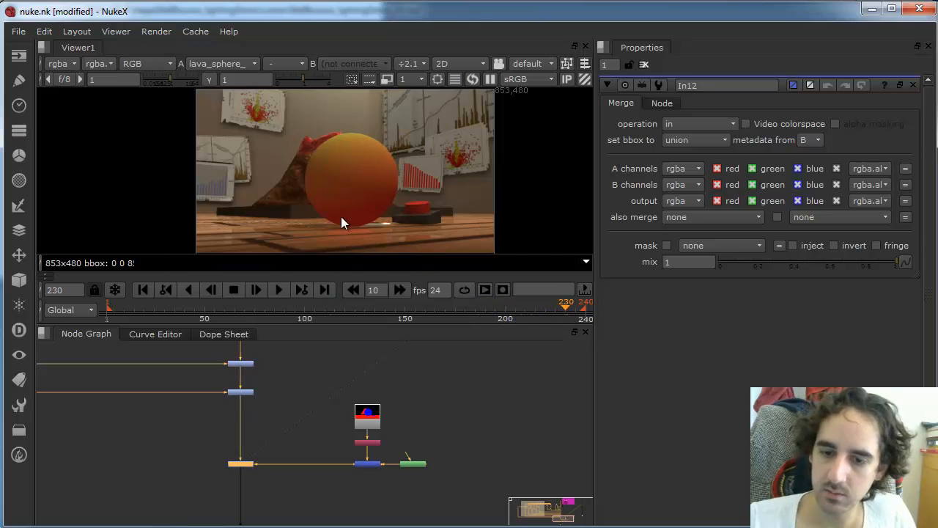
Step: Shift the matte nodes up and insert a Merge set to out between the In12 Merge and the lava_sphere_down mask
drag(345, 390, 373, 467)
click(391, 441)
drag(344, 391, 372, 465)
click(374, 460)
key(m)
click(689, 124)
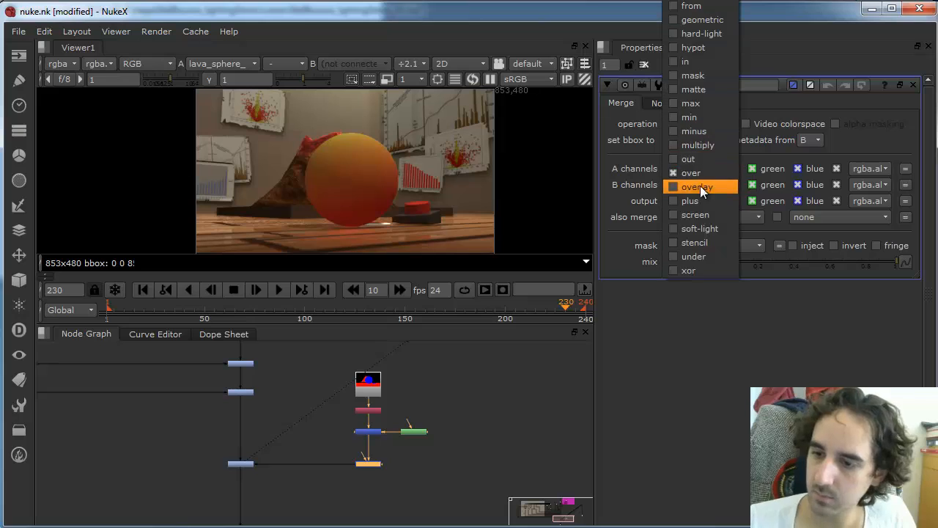
click(689, 158)
Step: Branch a Transform followed by a Blur off the In12 Merge, feed the Blur into the out Merge, and view that Merge
click(365, 446)
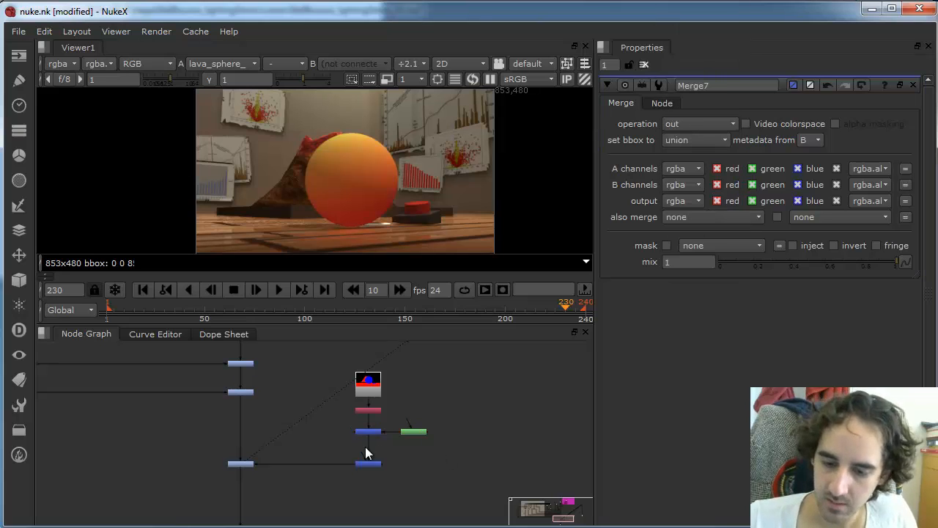
key(b)
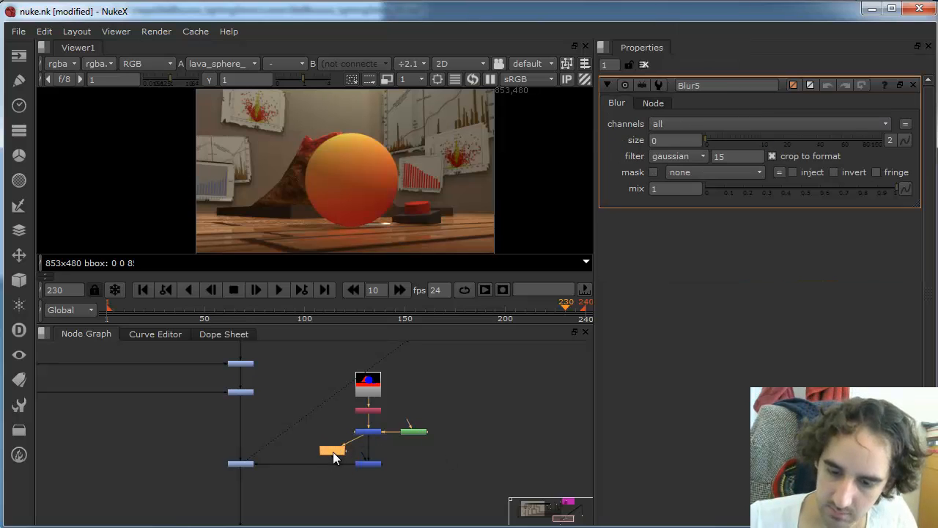
mouse_move(322, 431)
mouse_down()
mouse_move(316, 445)
mouse_move(343, 436)
mouse_move(322, 437)
mouse_up()
key(t)
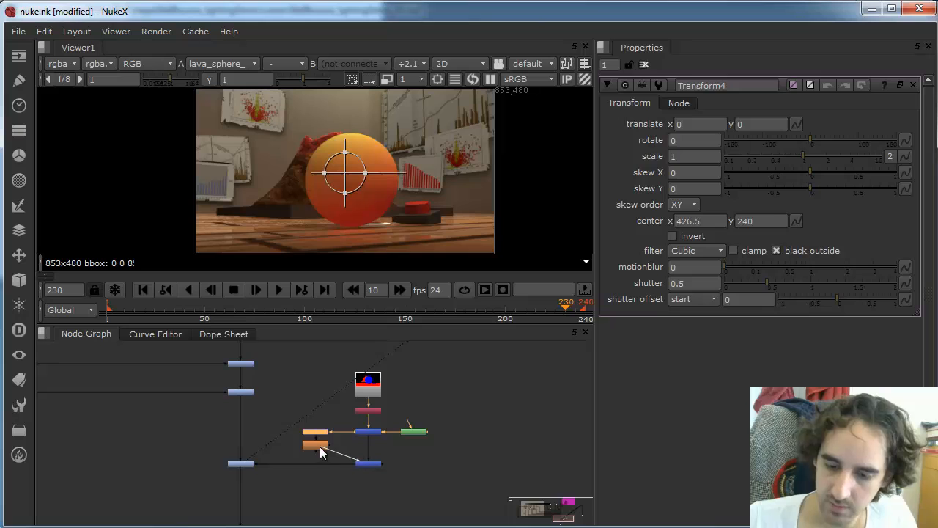
click(368, 464)
key(1)
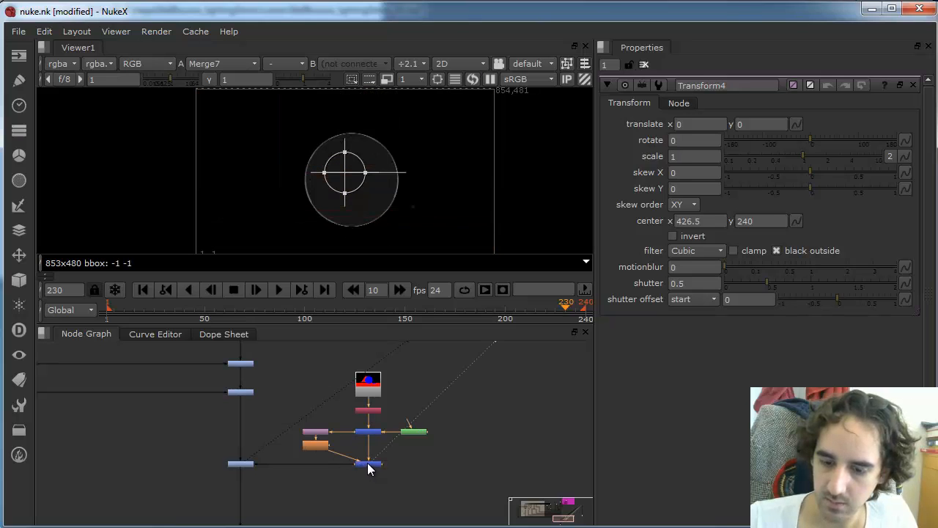
Step: Set the Blur size to 75 and swap the A and B inputs of the out Merge to keep the falloff inside the sphere
double_click(368, 464)
scroll(358, 187, up, 2)
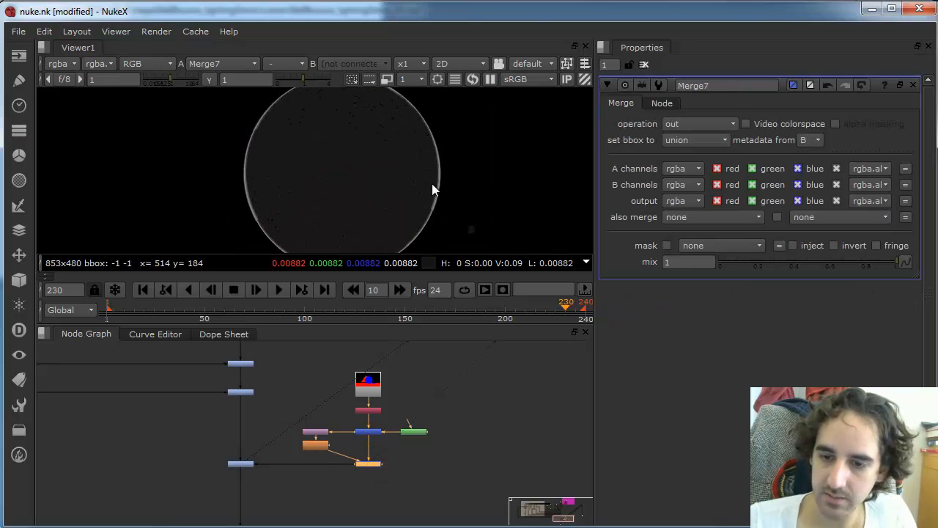
double_click(315, 445)
drag(717, 139, 858, 135)
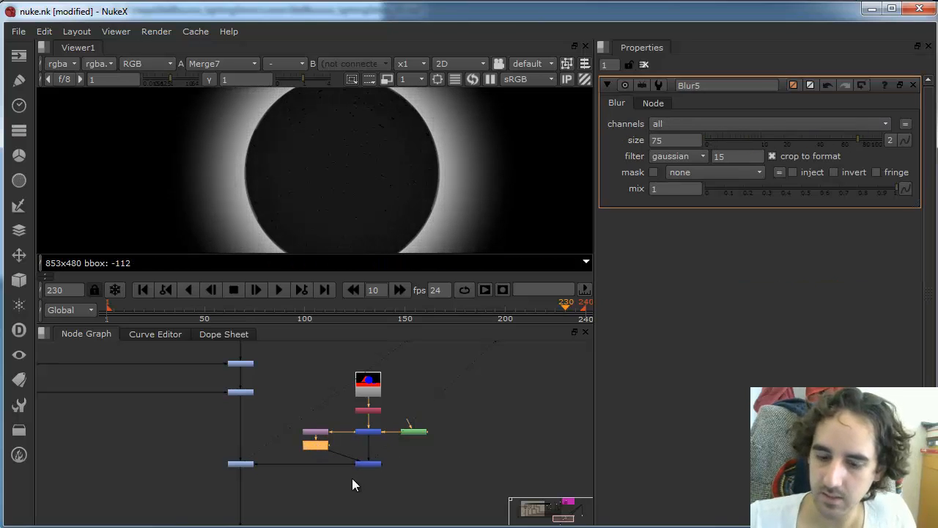
click(367, 463)
key(shift+x)
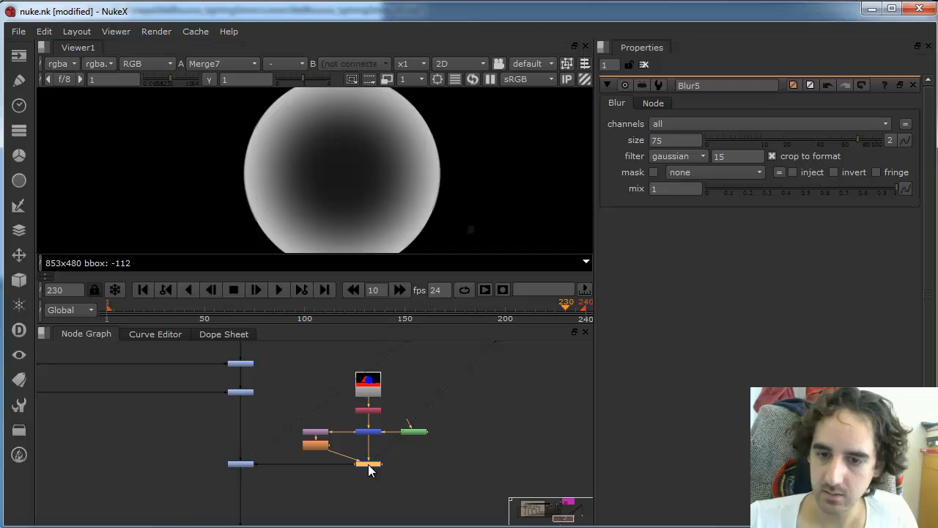
key(shift+x)
key(shift+x)
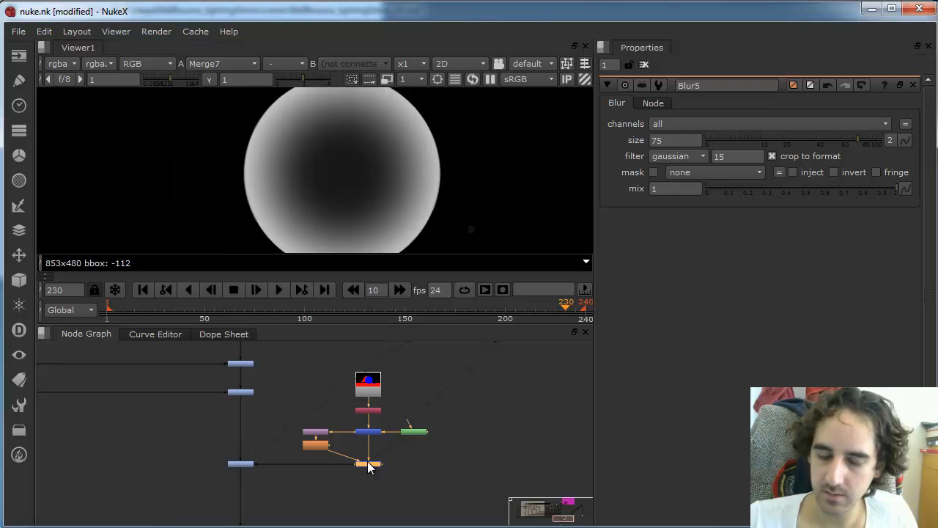
scroll(386, 199, down, 2)
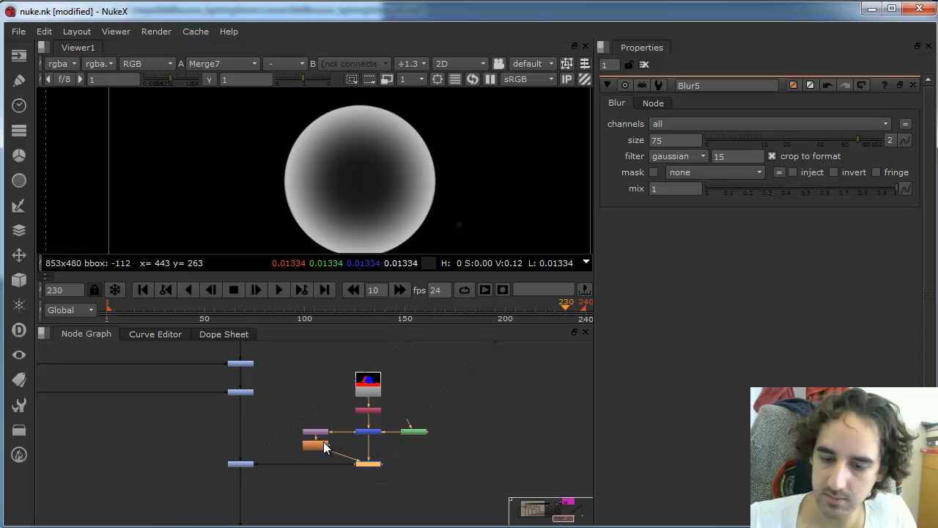
Step: Raise the properties limit to 2 and open the Transform and Blur settings together
drag(317, 444, 319, 442)
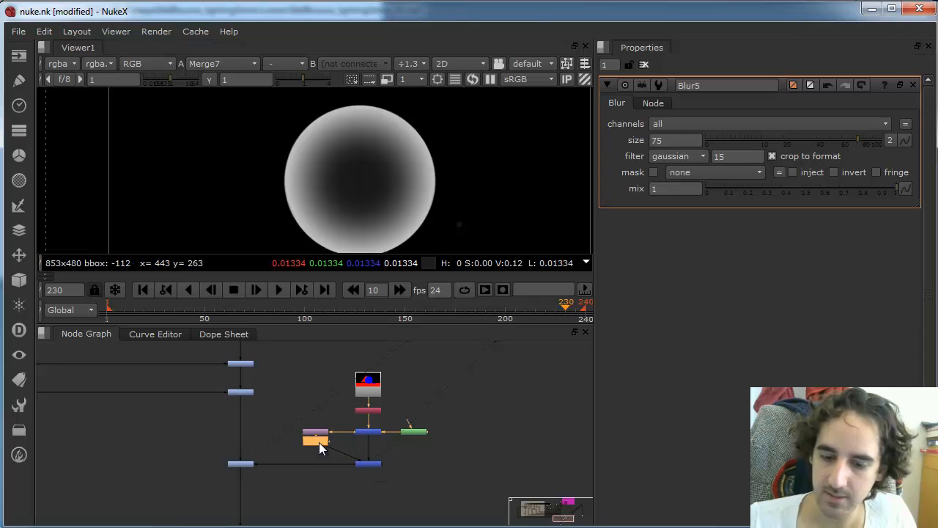
click(319, 433)
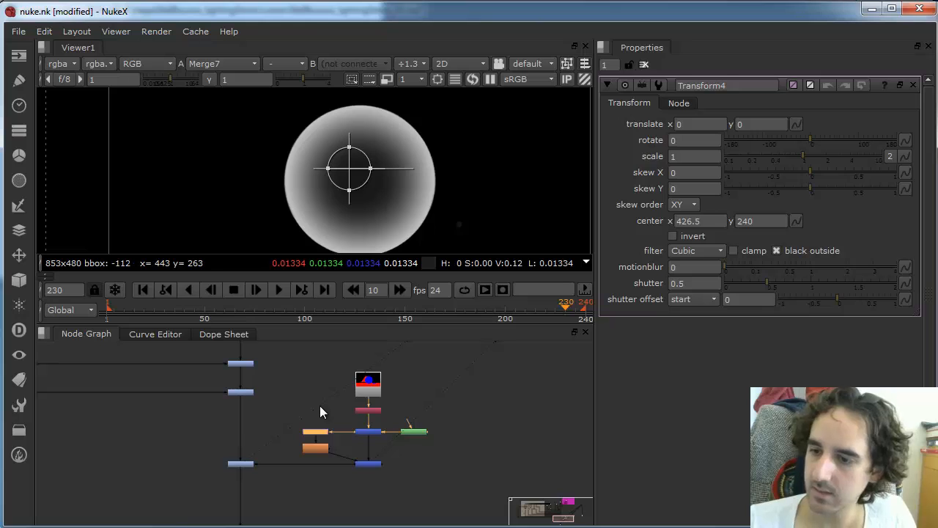
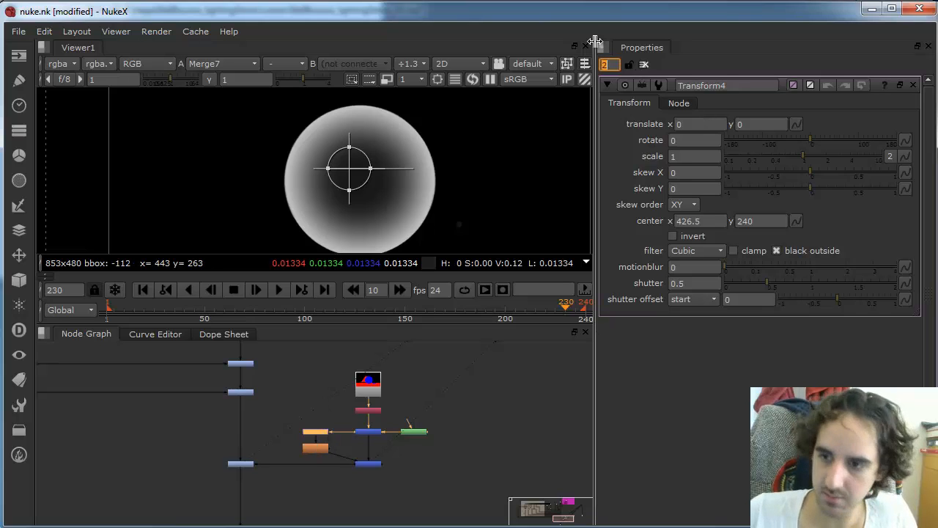
double_click(318, 447)
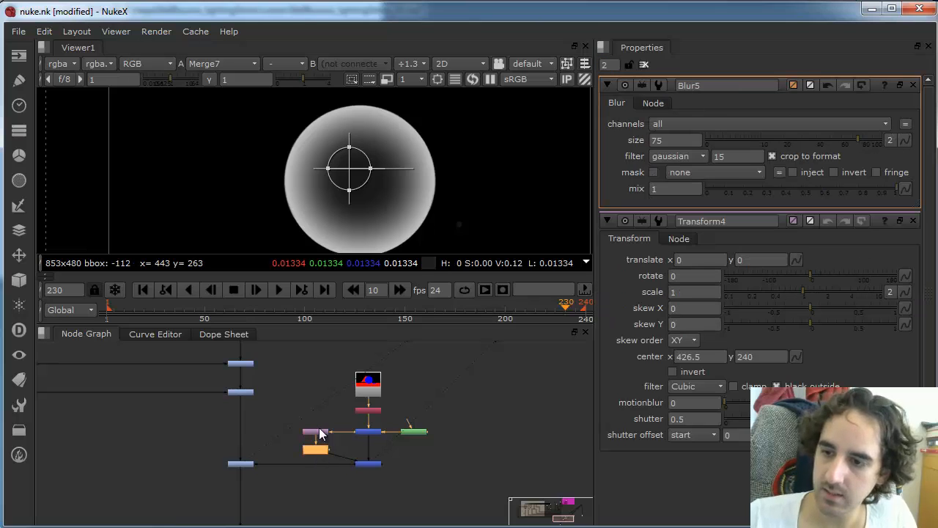
Step: Link the Transform's translate x and y to the Blur size, and set the Blur size to 74
ctrl+drag(681, 140, 714, 262)
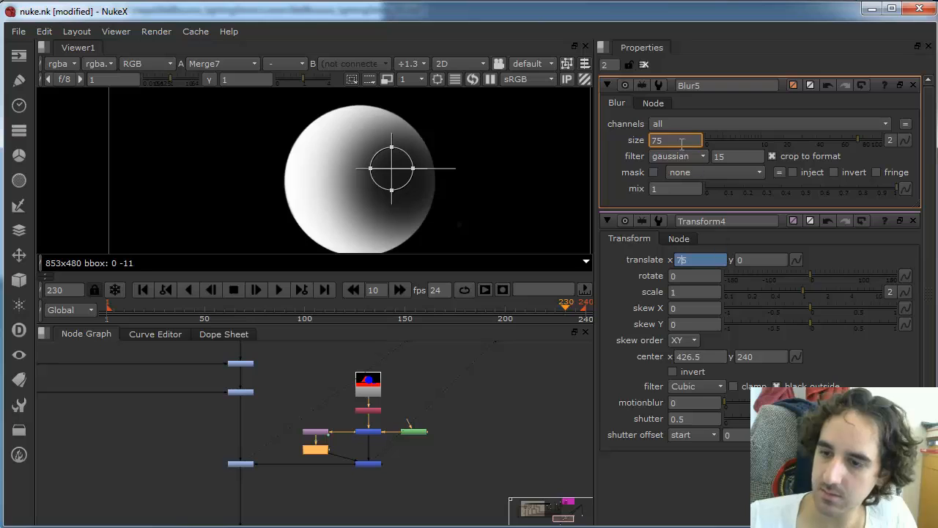
ctrl+drag(681, 140, 770, 250)
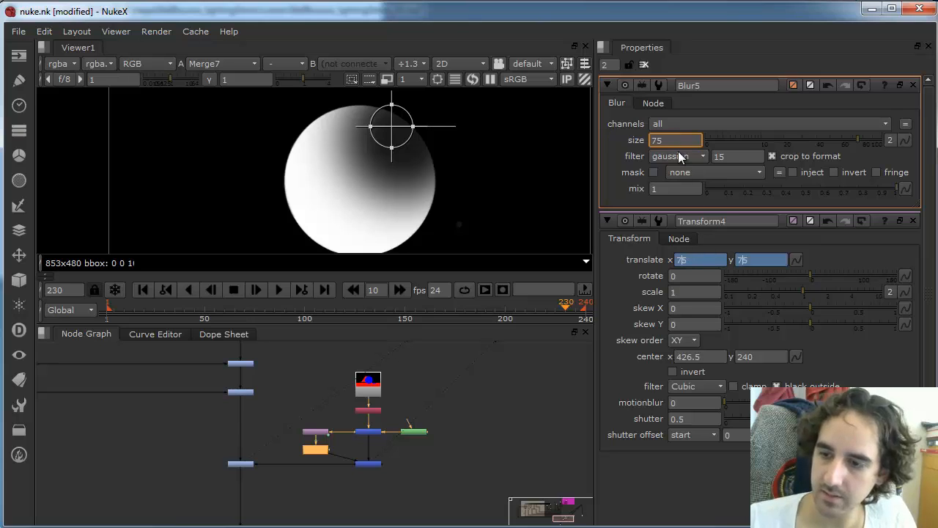
mouse_move(858, 138)
mouse_down()
mouse_move(790, 147)
mouse_move(857, 136)
mouse_up()
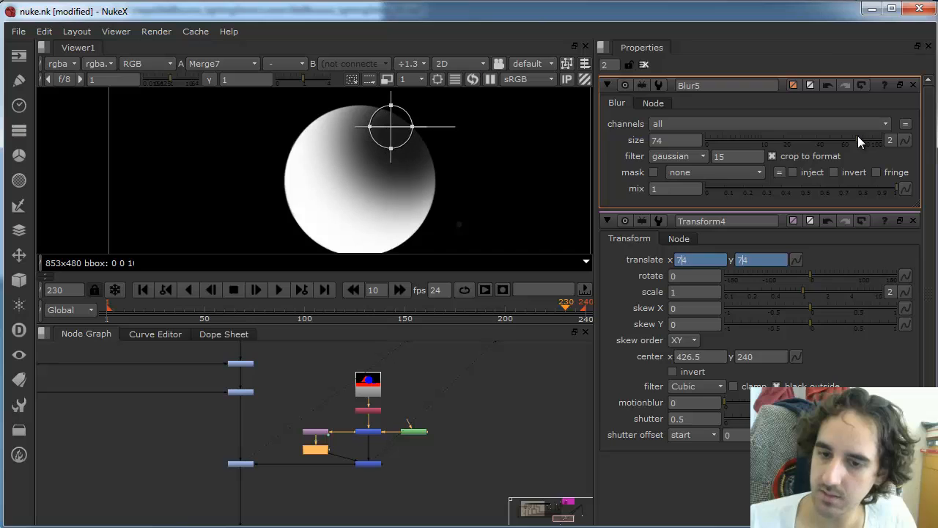
Step: Change the Transform's translate x expression to parent.Blur5.size/2 and set the Blur size to 81
click(679, 261)
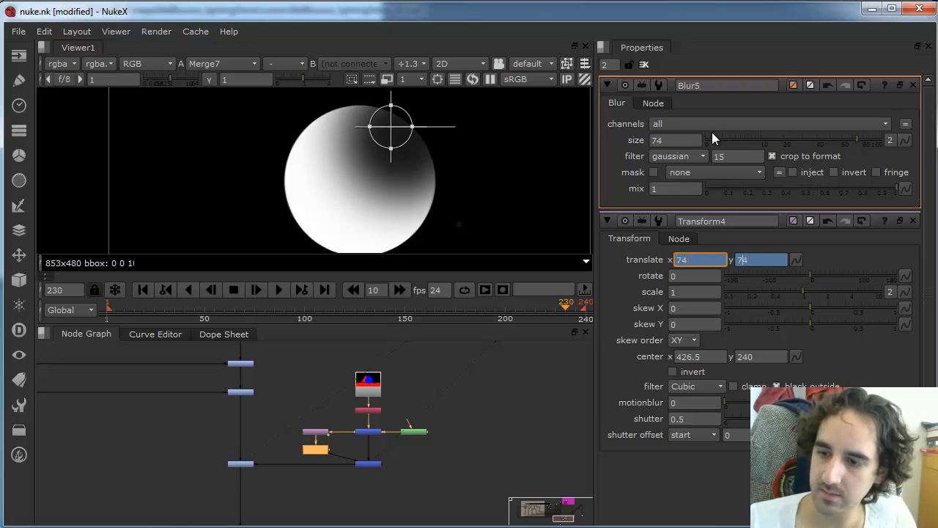
key(equal)
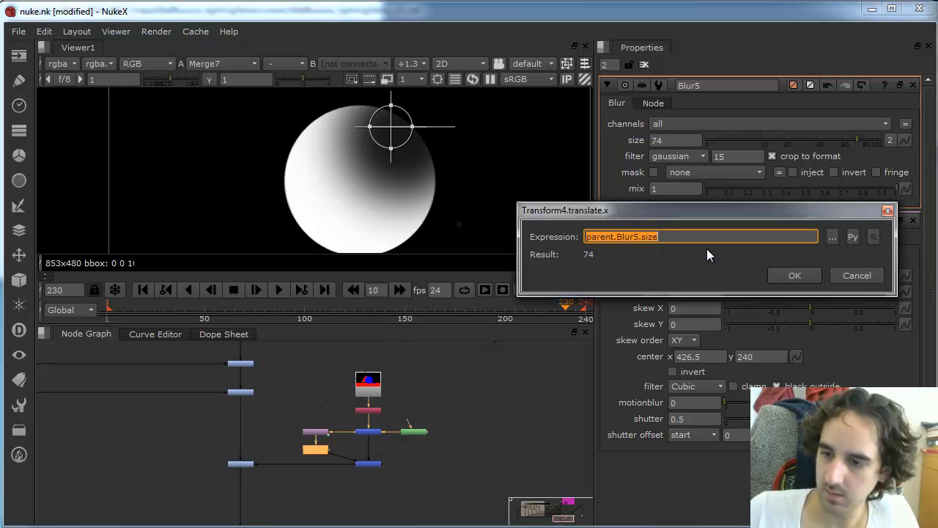
key(End)
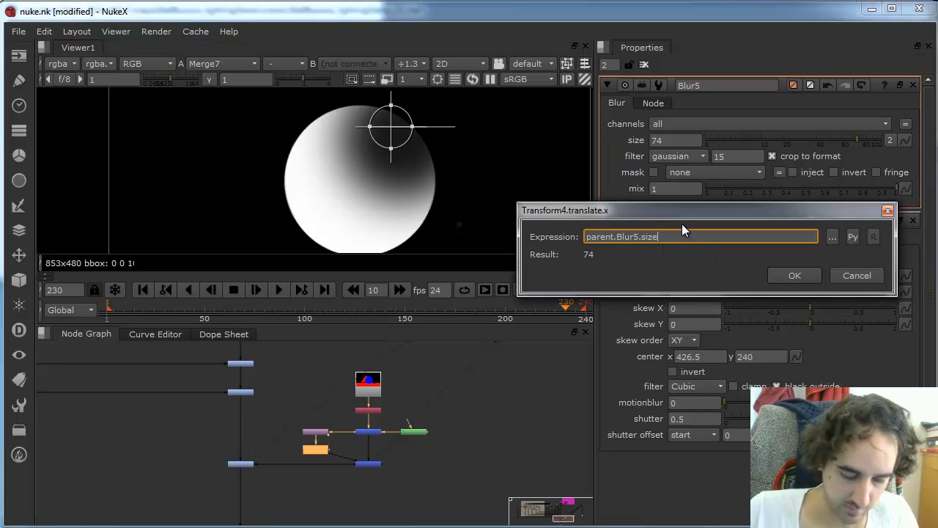
text(/2)
key(Return)
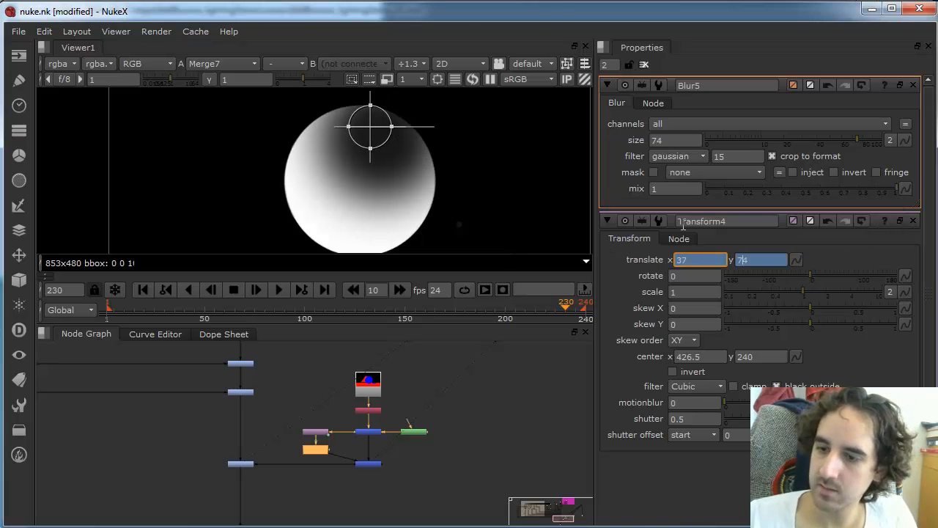
mouse_move(859, 139)
mouse_down()
mouse_move(785, 147)
mouse_move(865, 133)
mouse_up()
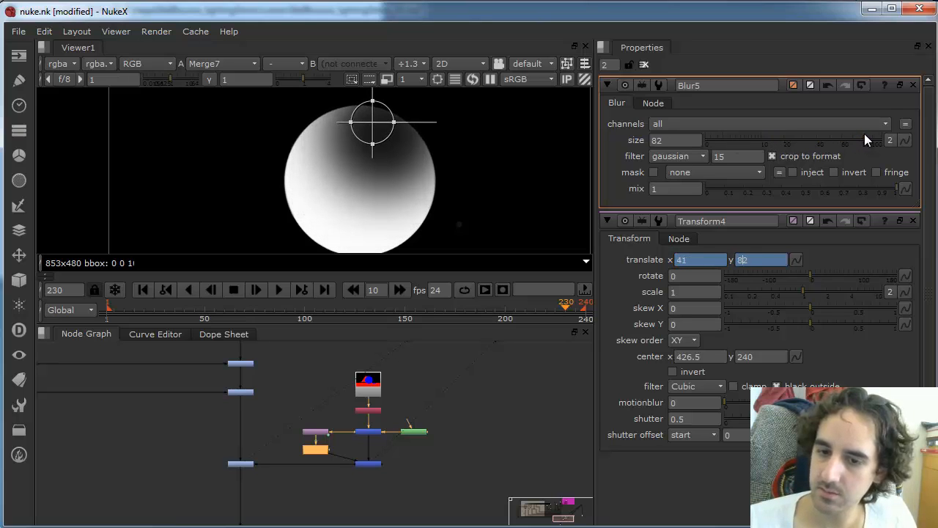
click(356, 476)
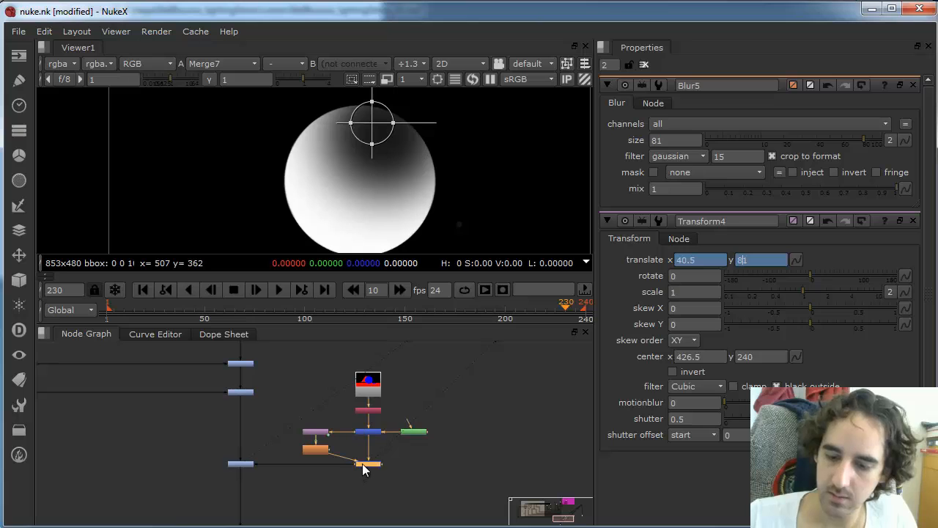
Step: View the lava_sphere_down ColorCorrect in the composite and open its settings to examine the sphere's shading
click(243, 464)
key(1)
double_click(243, 463)
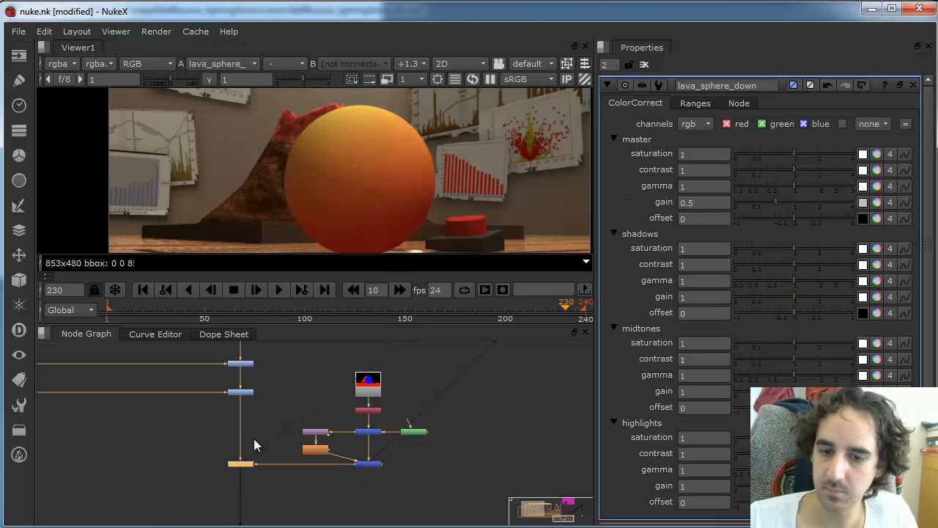
scroll(469, 183, down, 2)
scroll(444, 179, up, 1)
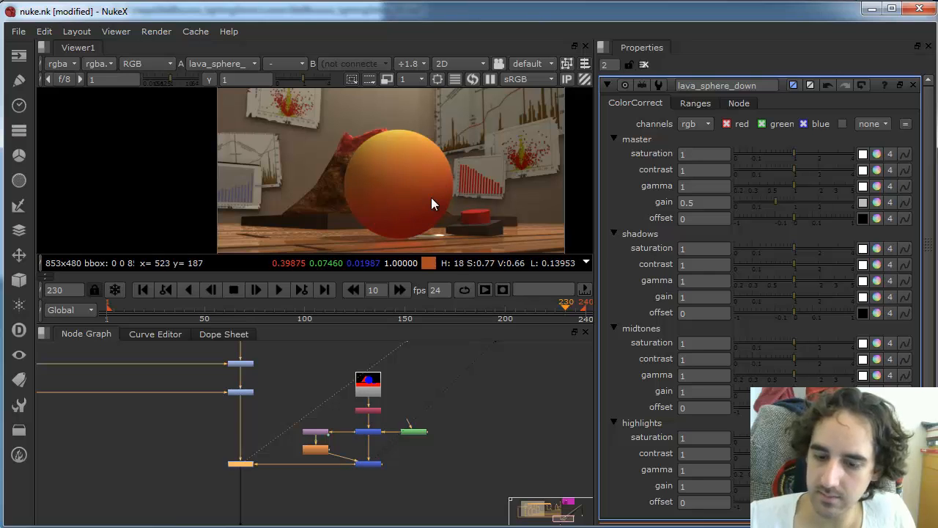
Step: Change the Transform's translate y expression to parent.Blur5.size/2
double_click(317, 432)
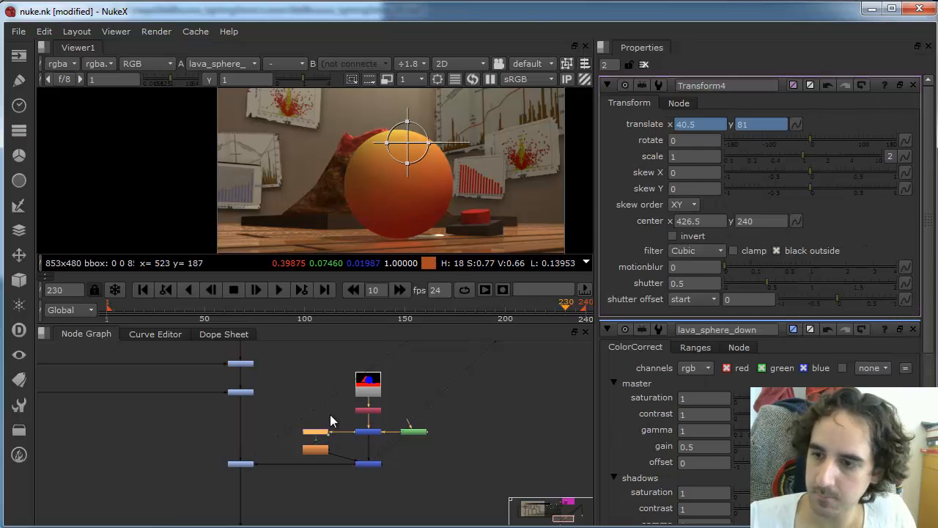
key(equal)
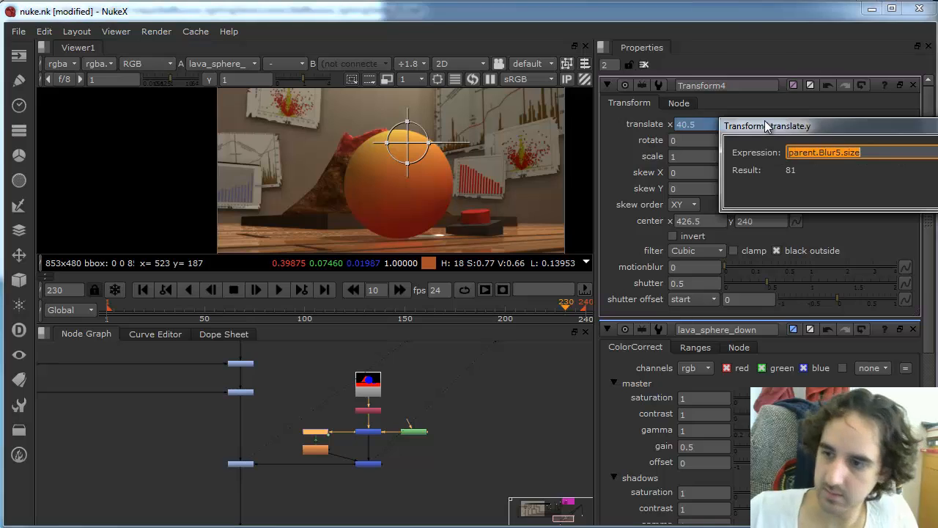
text(/2)
key(Return)
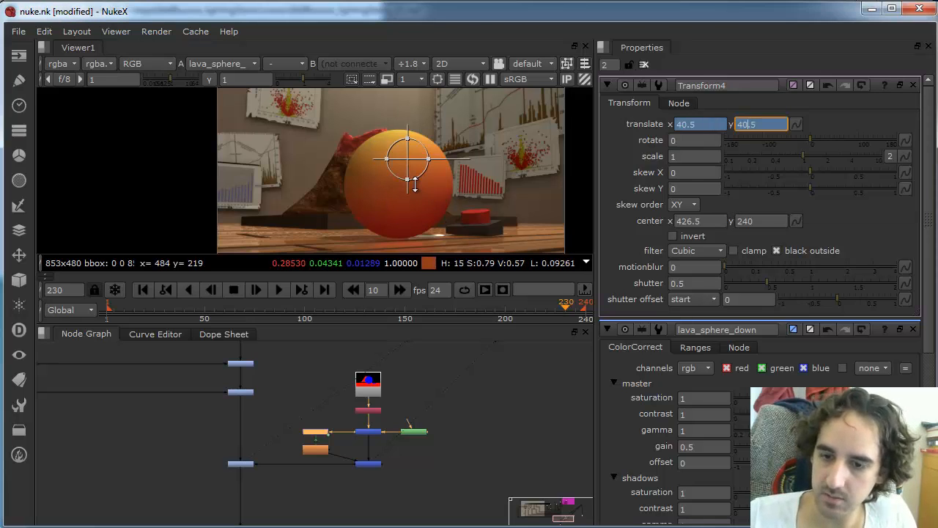
click(336, 460)
click(245, 463)
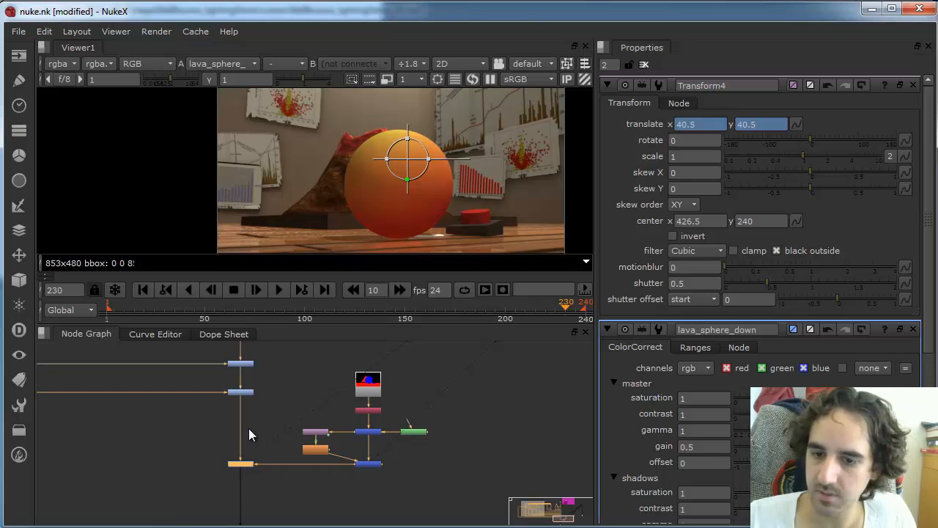
click(486, 382)
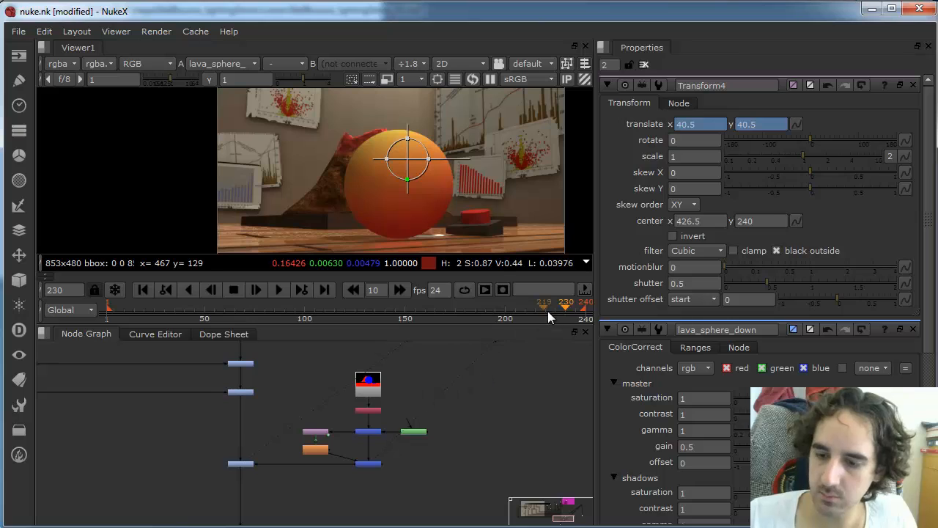
Step: Go to frame 116, open the Blur settings, and try a smaller blur size on the small lava sphere
drag(564, 313, 336, 311)
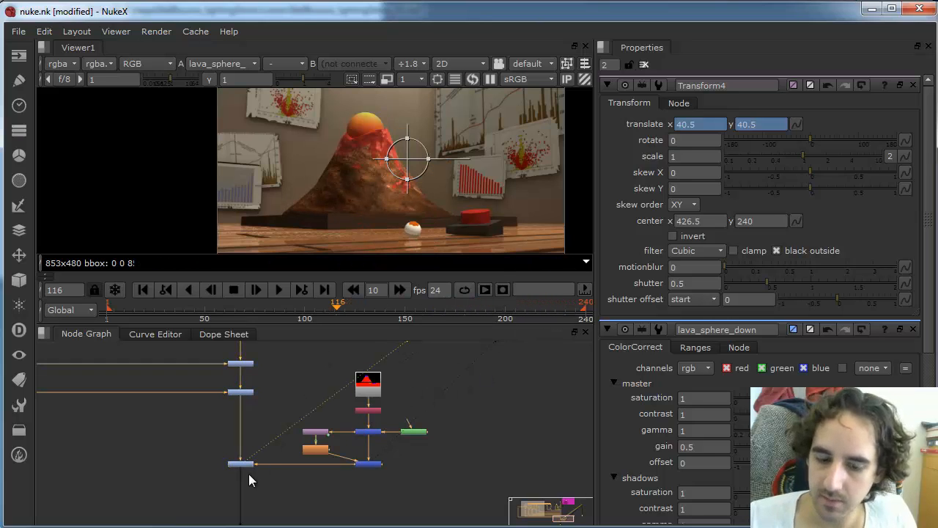
click(239, 465)
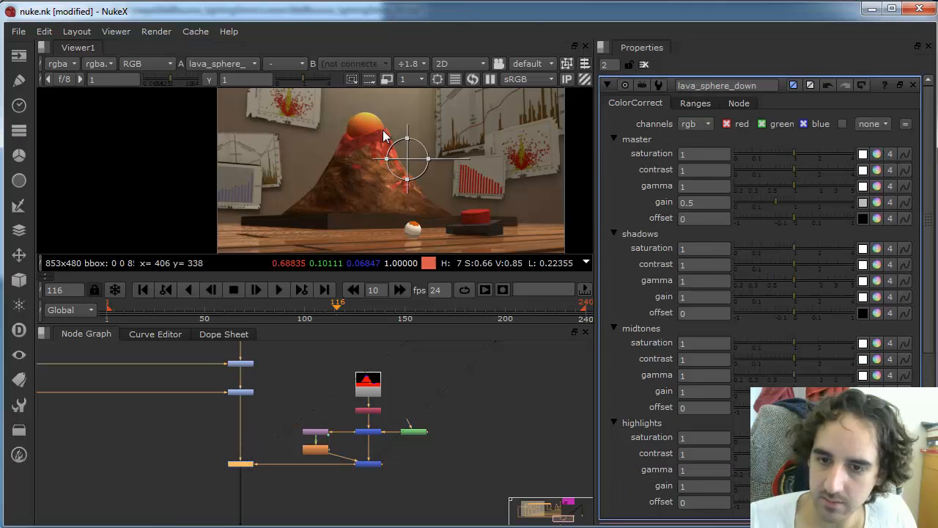
double_click(318, 450)
mouse_move(783, 139)
mouse_down()
mouse_move(745, 142)
mouse_move(779, 139)
mouse_move(765, 140)
mouse_up()
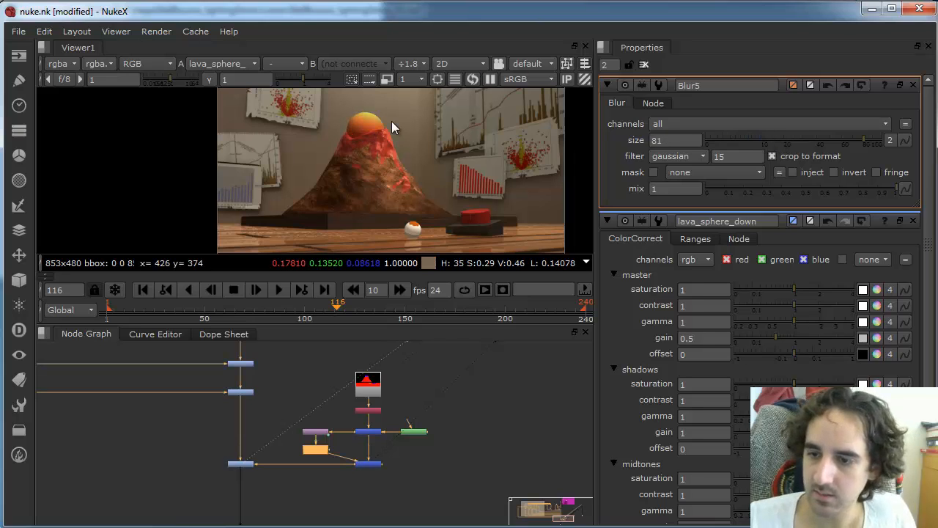
Step: Key the Blur size at its current value on frame 220 and key it to 20 on frame 219
drag(402, 308, 545, 313)
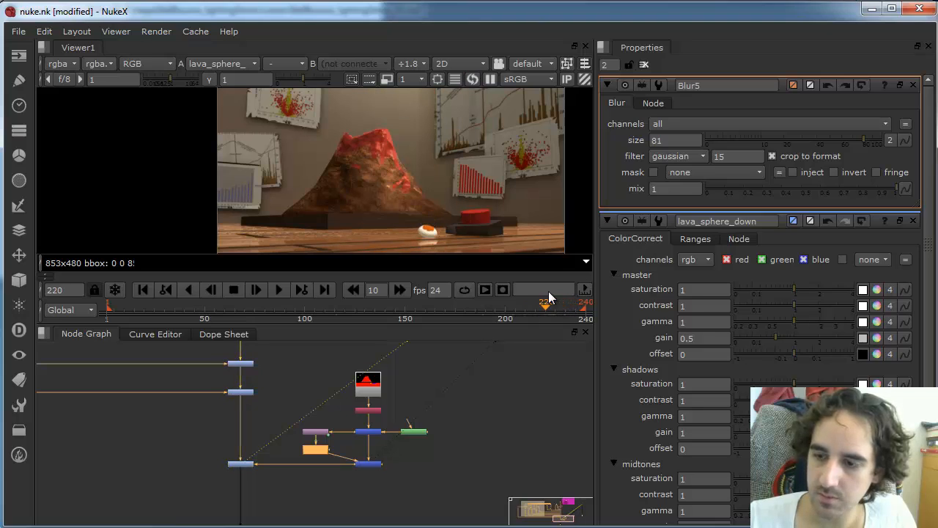
right_click(670, 143)
click(698, 146)
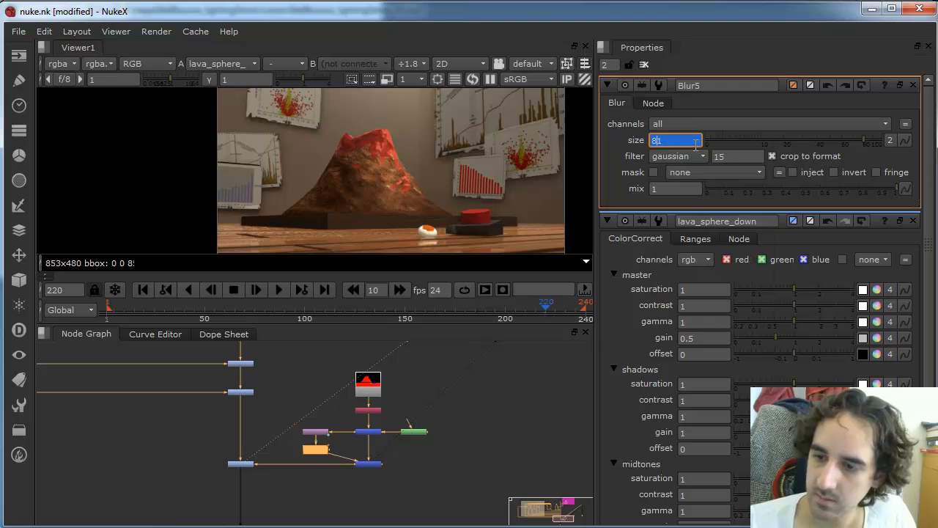
click(544, 309)
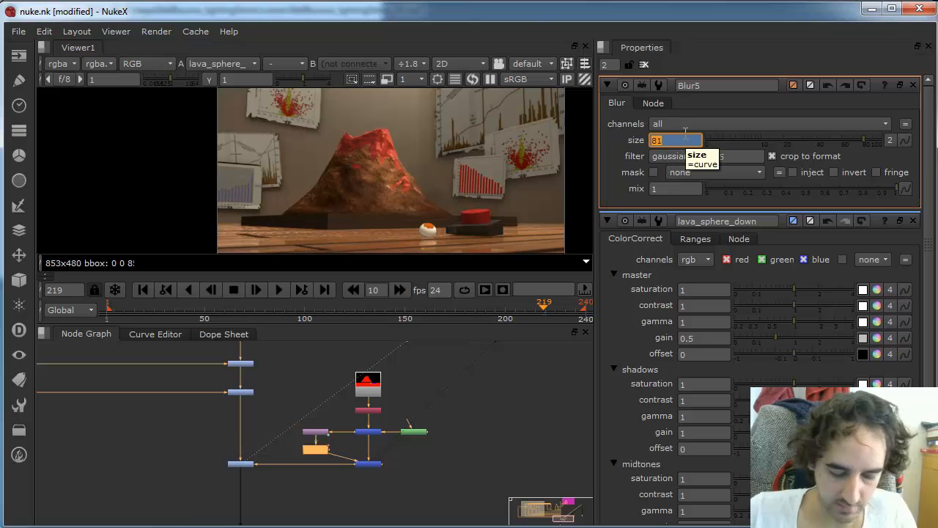
text(0)
key(Return)
Step: At frame 64, open the Blur size curve for editing and lower its frame 219 key to about 14.15
click(232, 309)
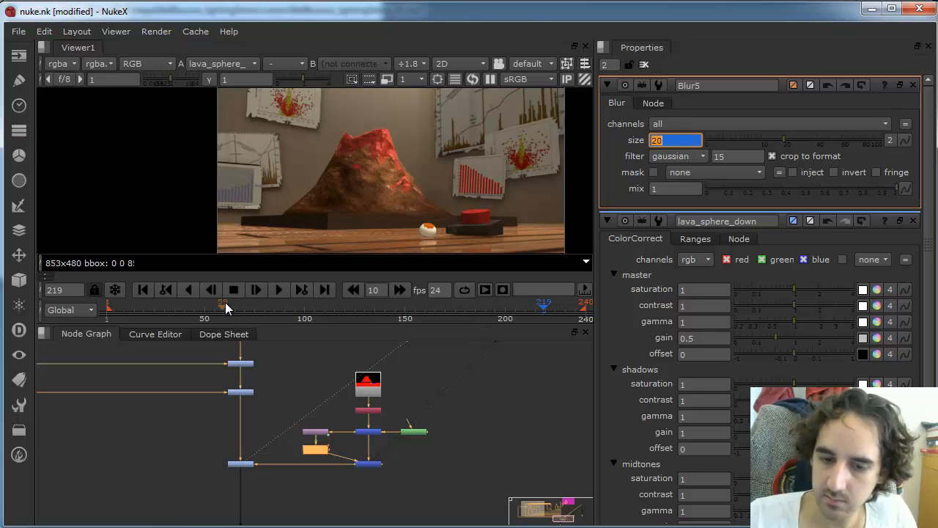
right_click(675, 139)
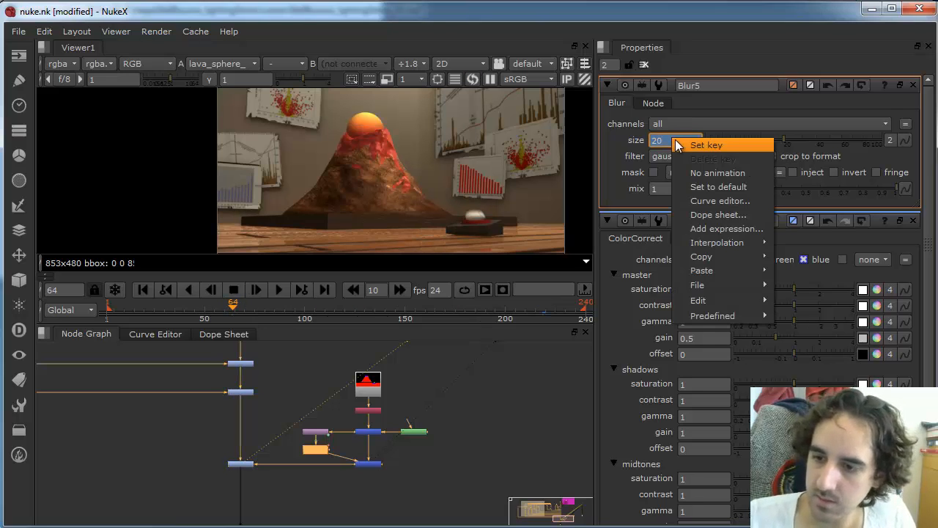
click(723, 200)
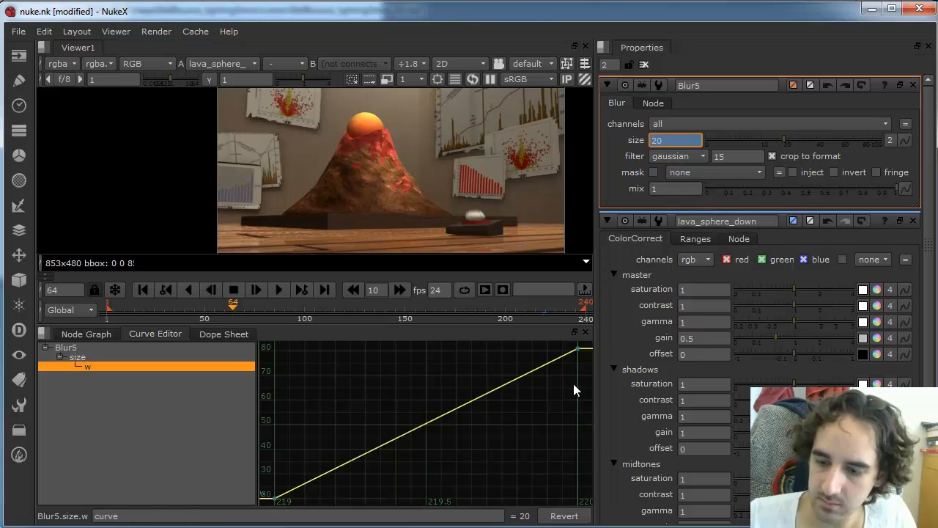
alt+middle_drag(532, 411, 407, 455)
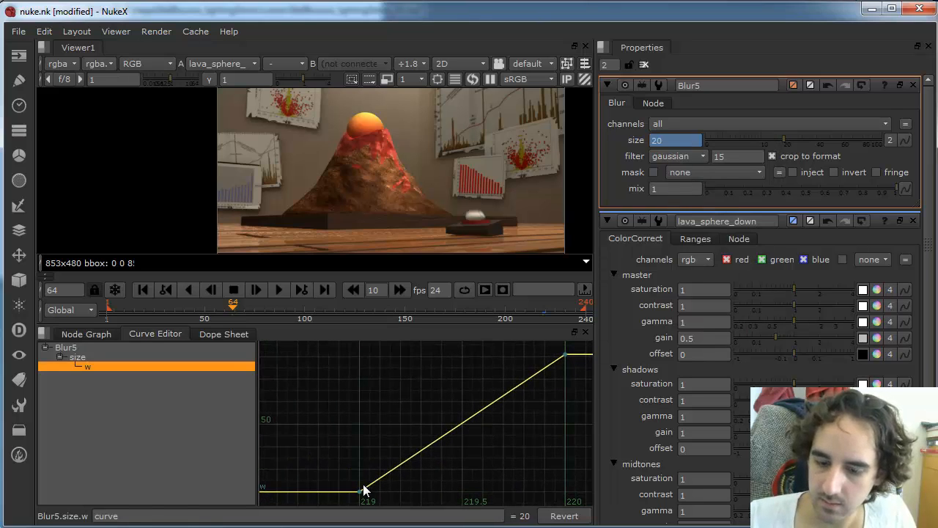
click(360, 491)
mouse_move(360, 491)
mouse_down()
mouse_move(358, 402)
mouse_move(361, 505)
mouse_up()
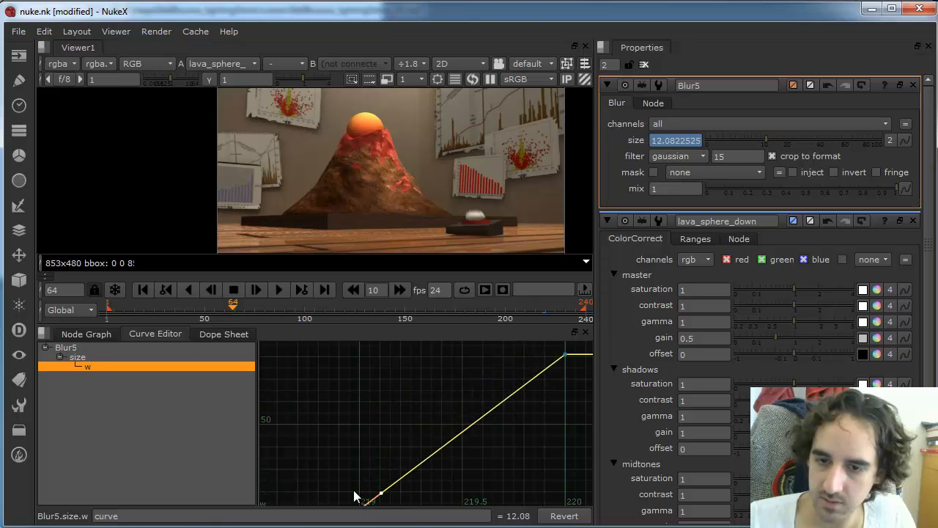
alt+middle_drag(459, 450, 374, 352)
right_click(405, 417)
right_click(418, 452)
mouse_move(421, 458)
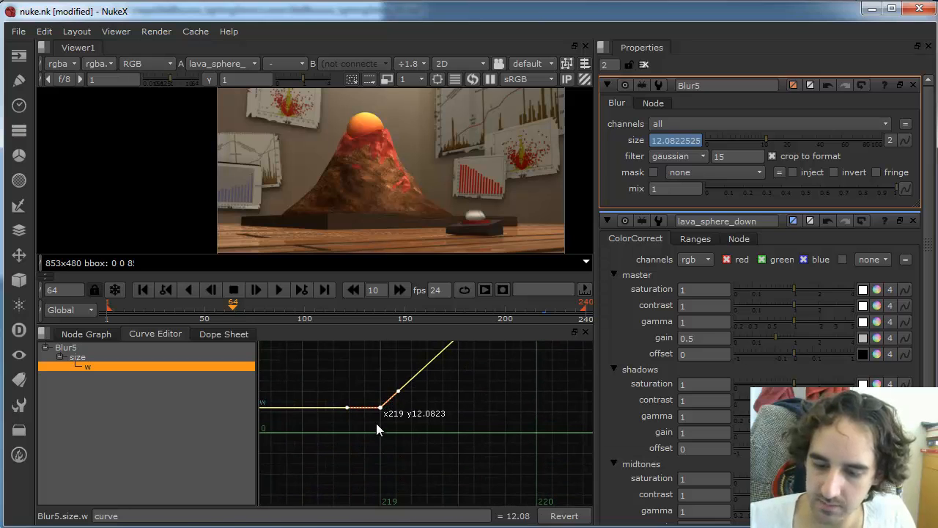
mouse_move(379, 407)
mouse_down()
mouse_move(378, 434)
mouse_move(379, 402)
mouse_up()
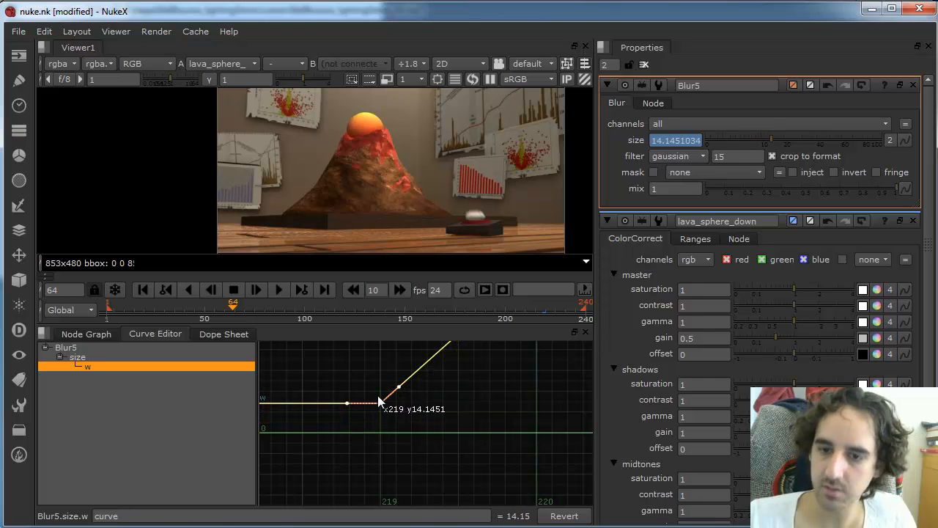
Step: Sample a dark red from the volcano's lava as the master gain of lava_sphere_down, about 0.395, 0.033, 0.024
scroll(475, 123, up, 5)
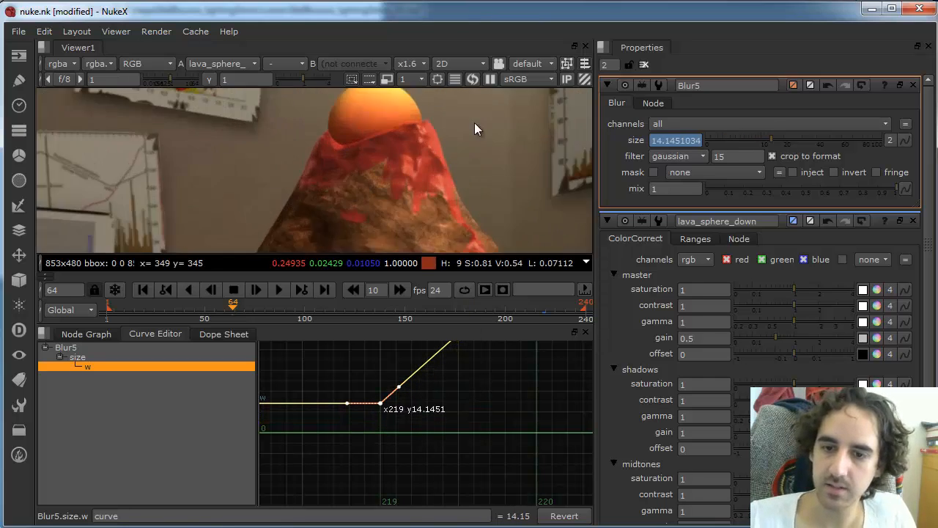
click(105, 332)
double_click(242, 465)
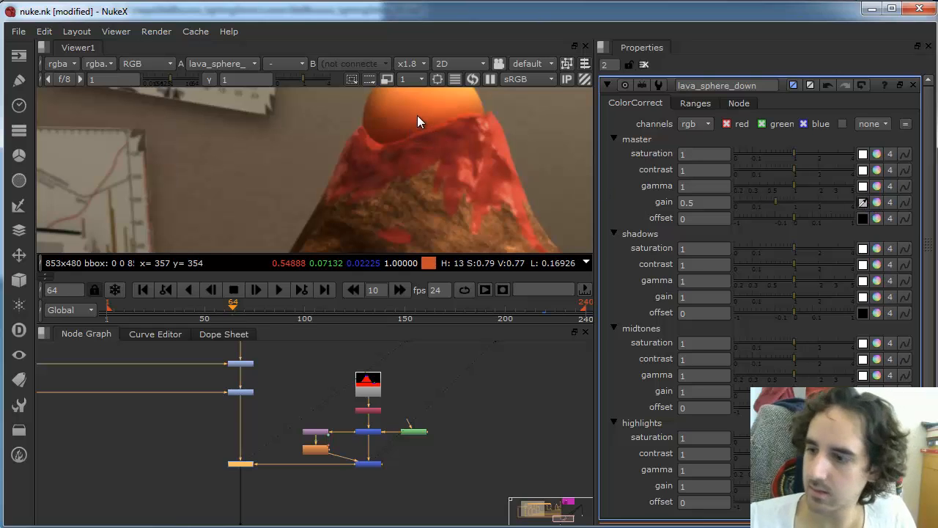
click(863, 203)
ctrl+click(401, 120)
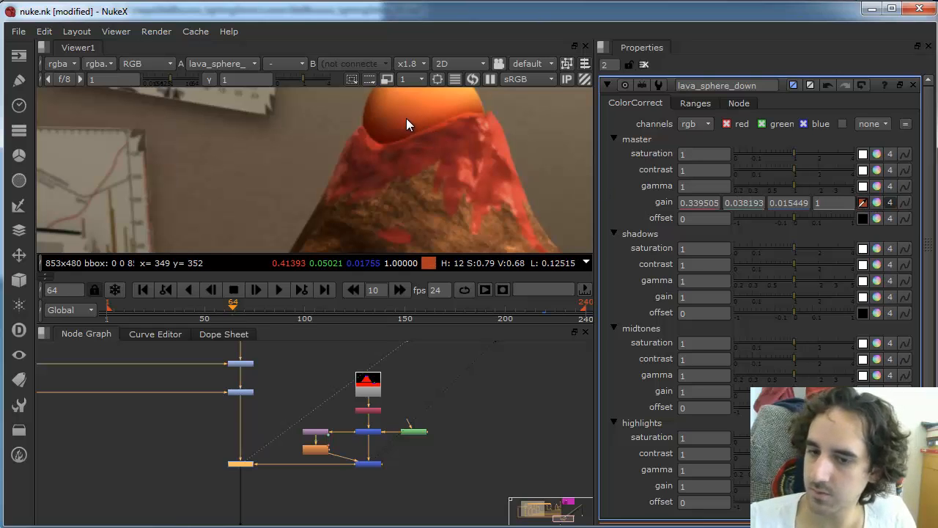
ctrl+drag(403, 130, 491, 167)
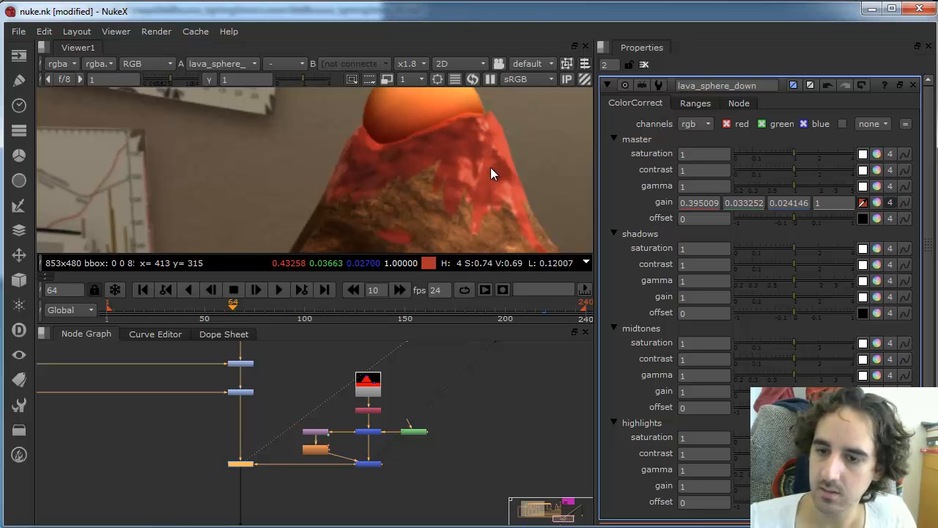
Step: Desaturate the master gain colour to 0.395009, 0.085976, 0.064808 and check the lava sphere at frame 233
click(876, 203)
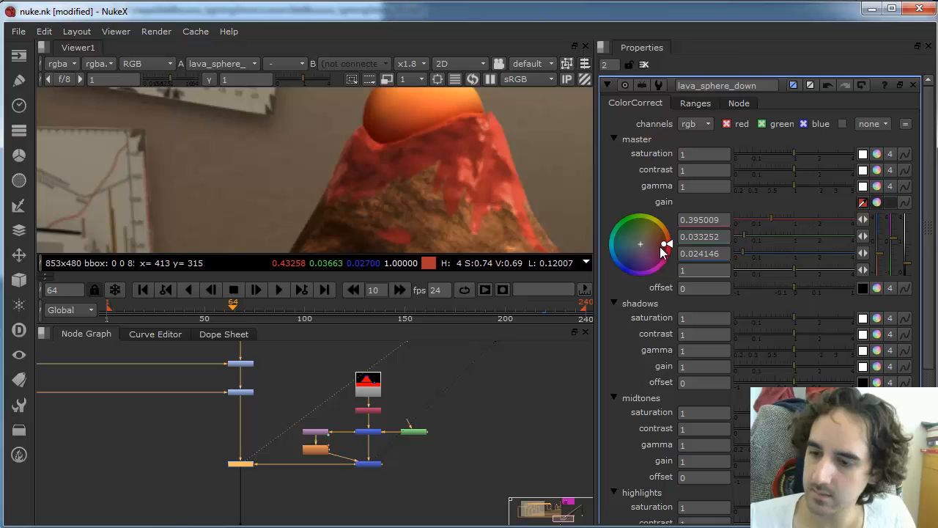
drag(662, 252, 629, 236)
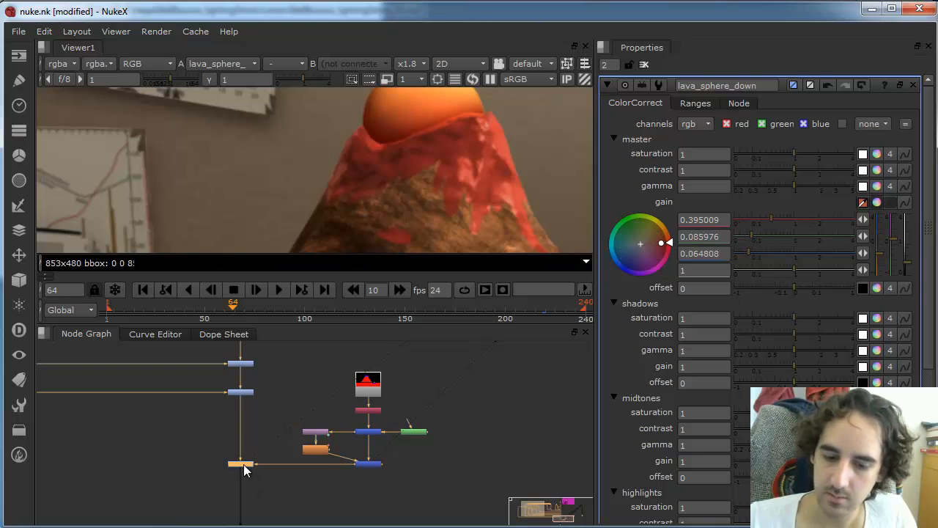
scroll(459, 180, down, 4)
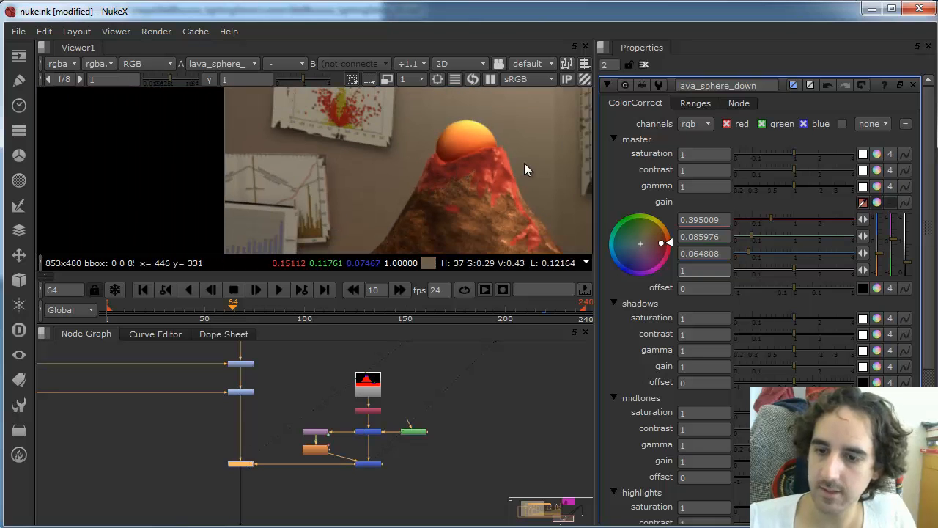
scroll(513, 169, down, 4)
click(511, 303)
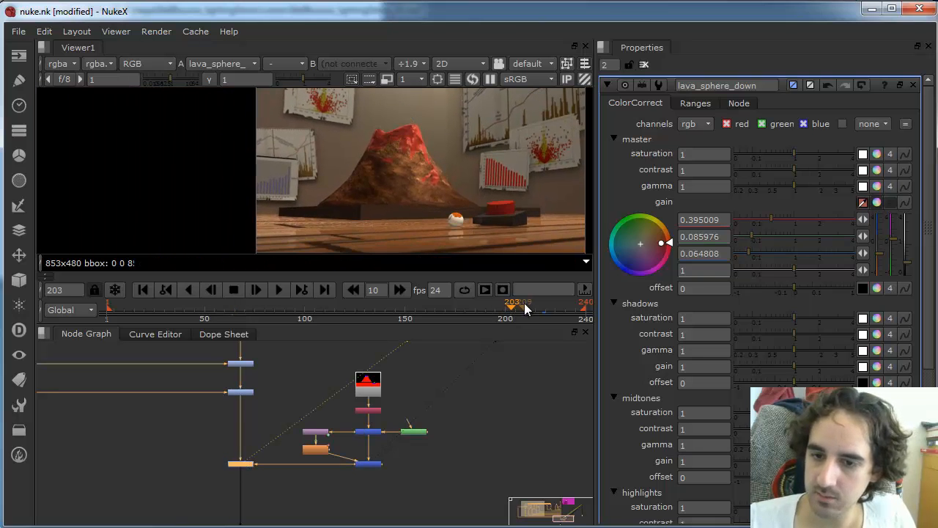
drag(525, 303, 571, 304)
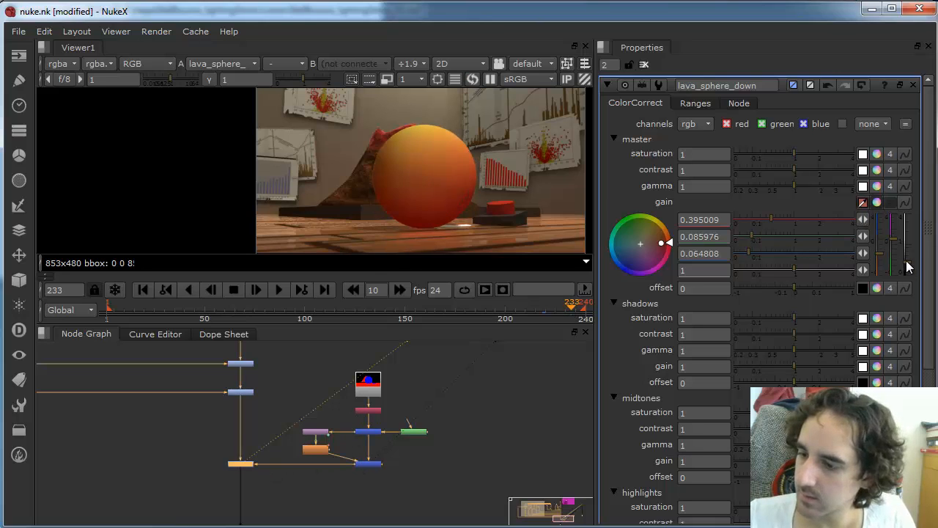
Step: Raise the master gain of lava_sphere_down to 0.713078, 0.404045, 0.382877 and check the sphere at frames 107 and 231
drag(909, 269, 906, 245)
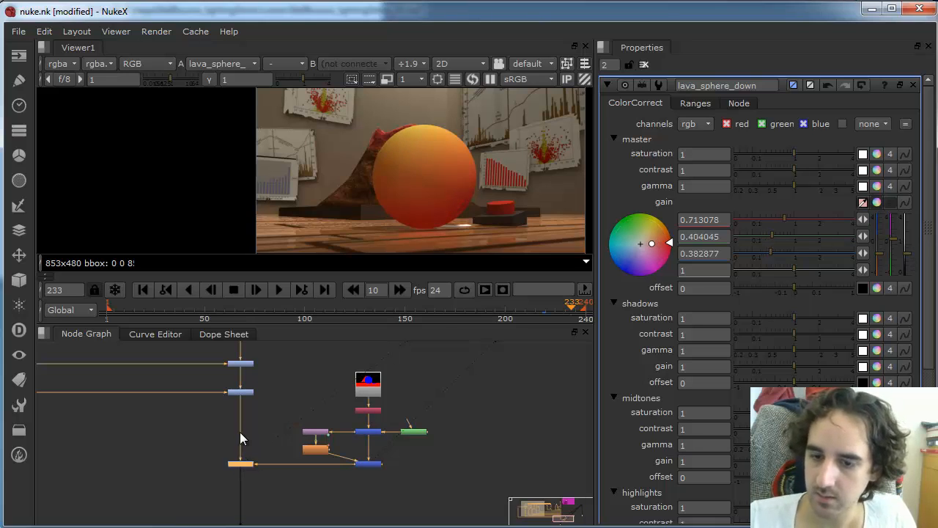
drag(388, 311, 319, 311)
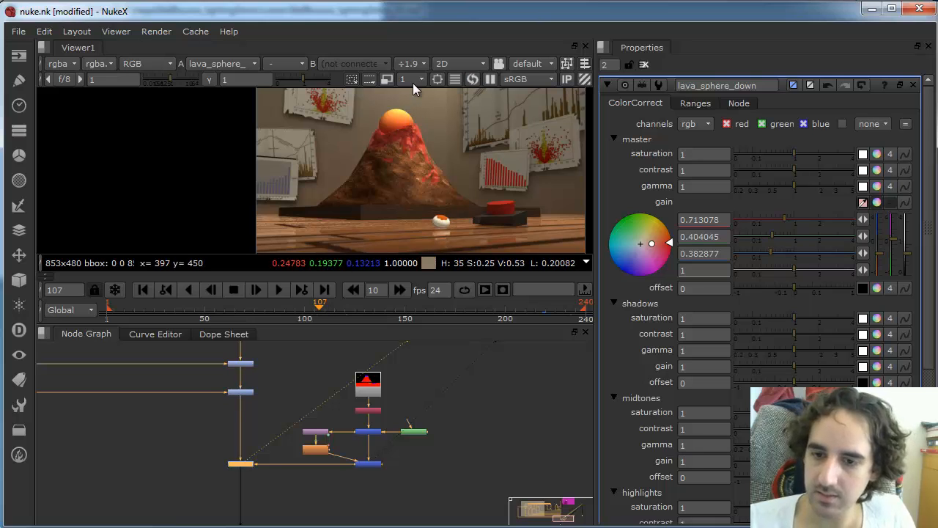
scroll(481, 392, down, 3)
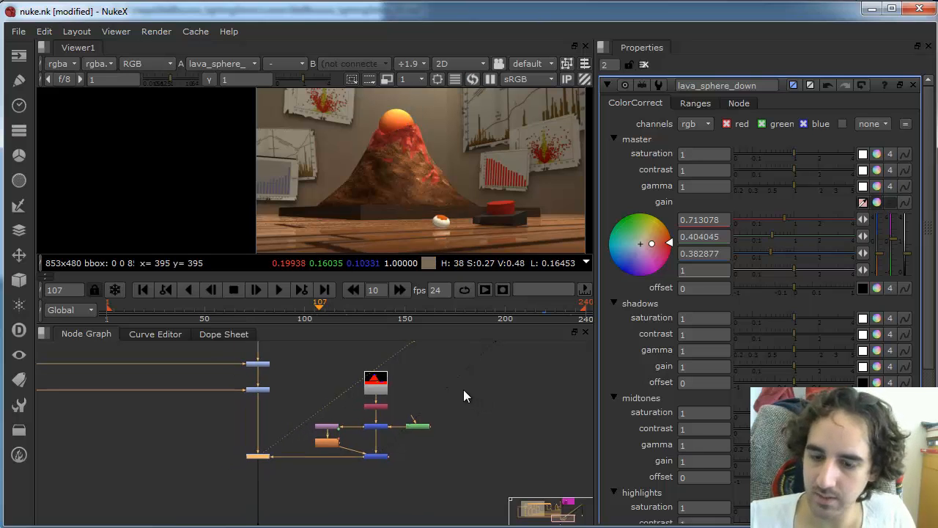
scroll(443, 429, up, 2)
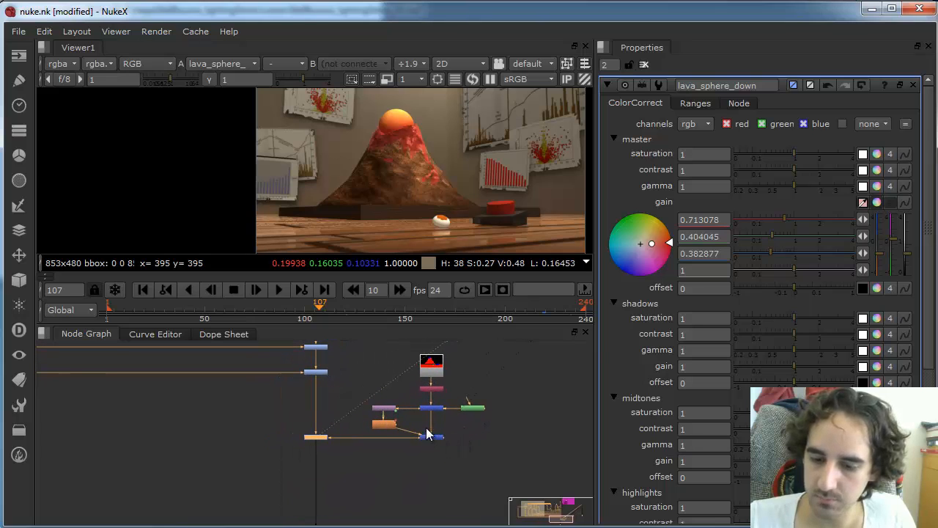
alt+middle_drag(456, 410, 397, 440)
alt+middle_drag(397, 441, 484, 449)
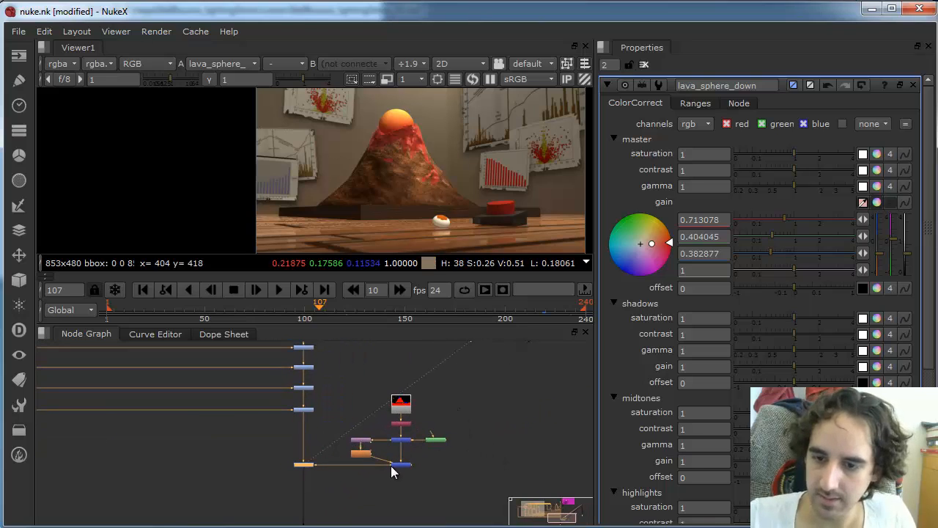
click(395, 491)
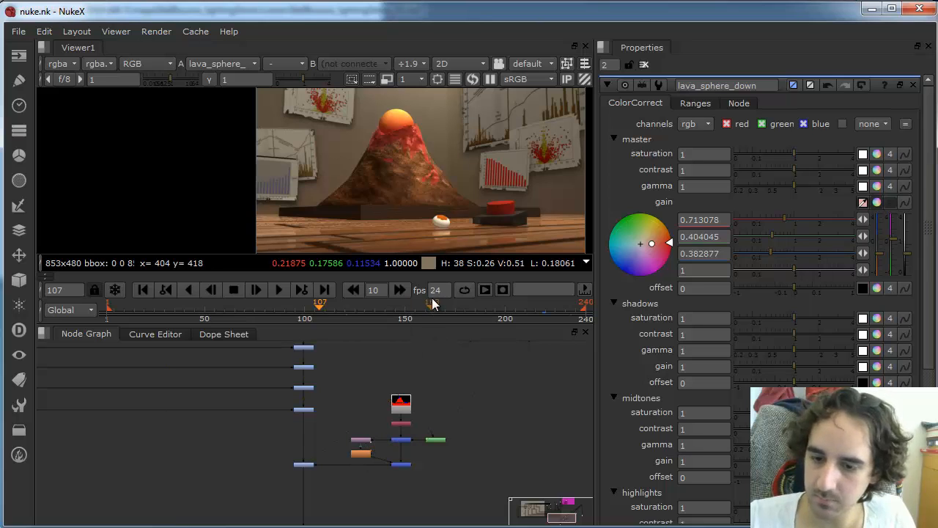
drag(431, 303, 568, 304)
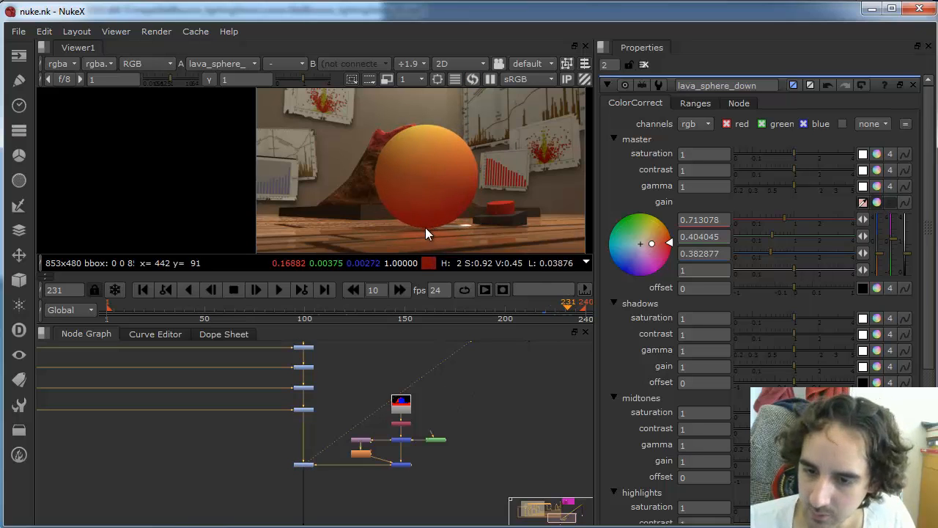
Step: Toggle lava_sphere_down off and on at frame 231 to compare its effect on the lava sphere
click(304, 464)
key(d)
key(d)
key(d)
key(d)
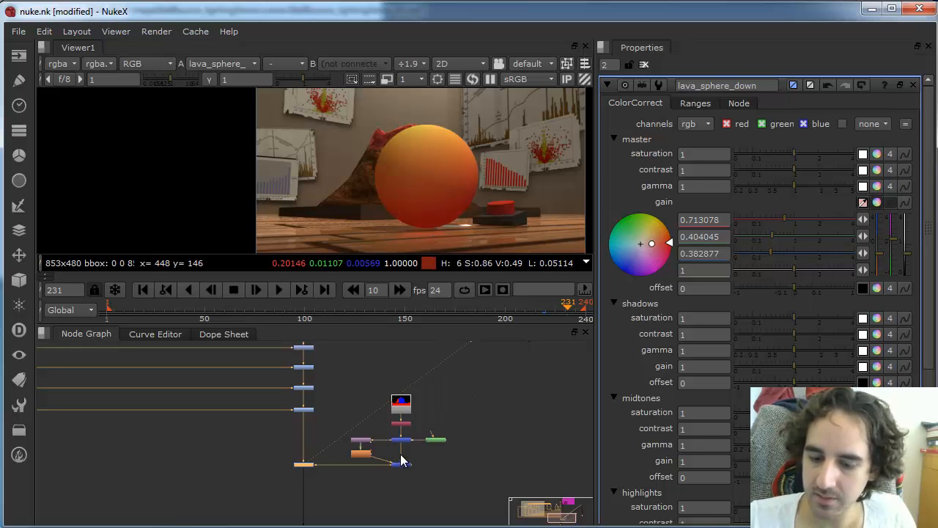
Step: Duplicate lava_sphere_down directly below itself in the main node chain and rename the copy lava_sphere_down_ctct
scroll(415, 453, up, 2)
middle_drag(409, 462, 404, 426)
click(360, 461)
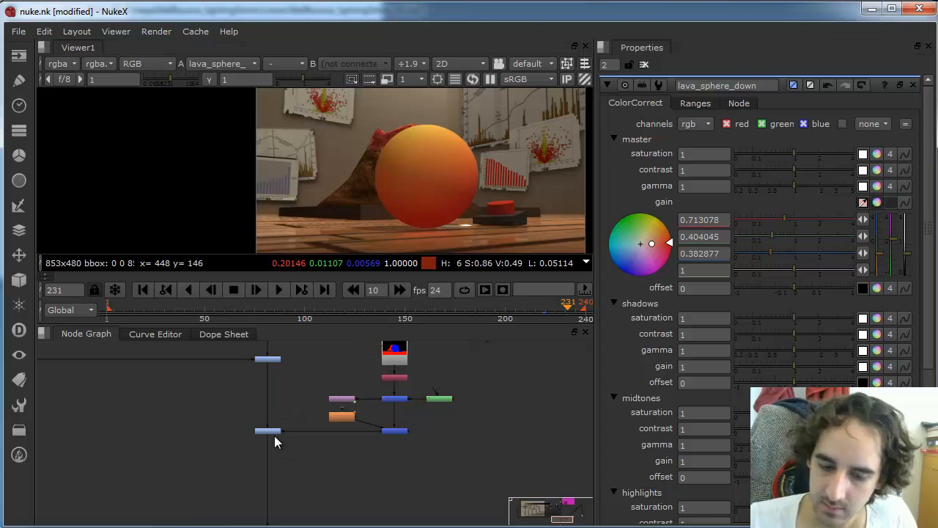
click(274, 433)
key(alt+c)
drag(279, 452, 270, 469)
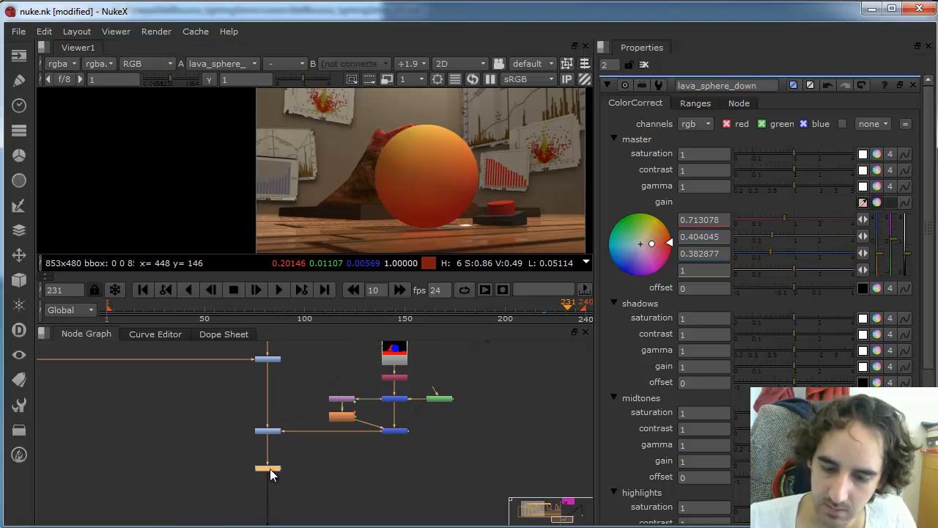
double_click(269, 478)
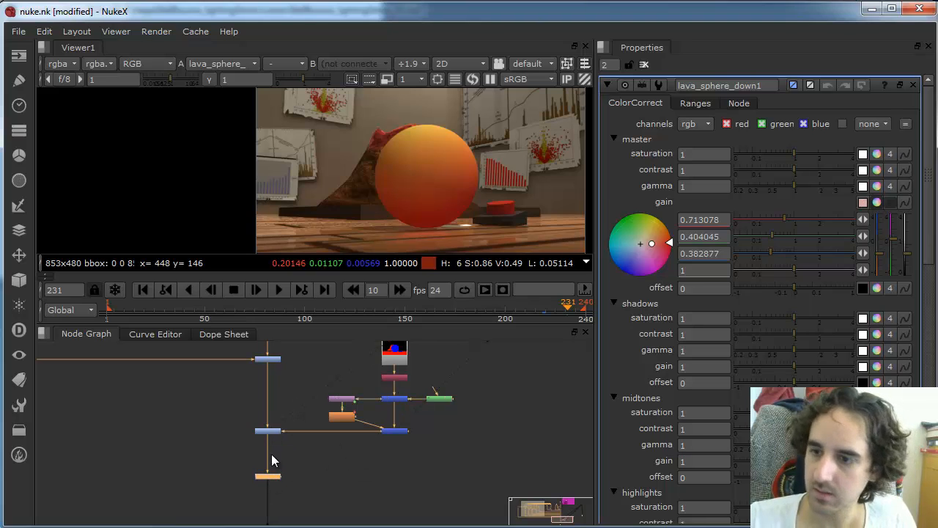
drag(763, 87, 756, 86)
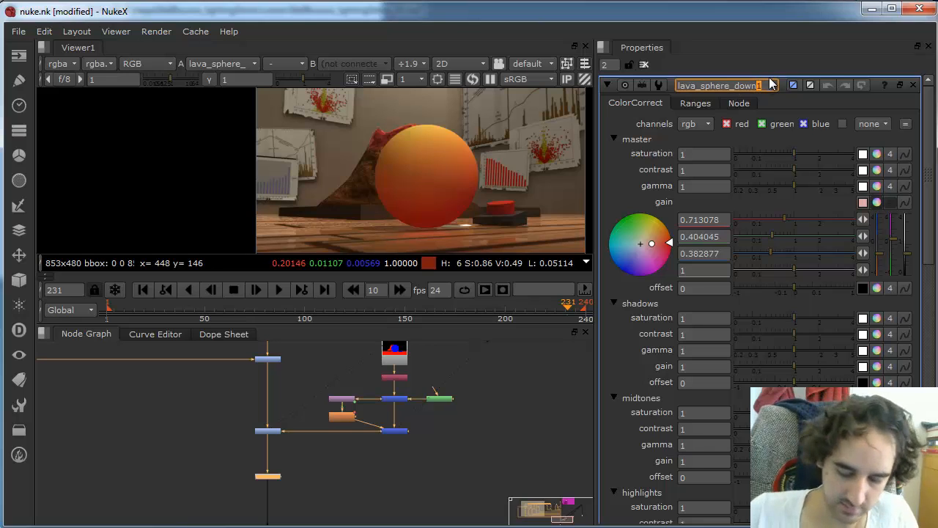
text(_ctrl)
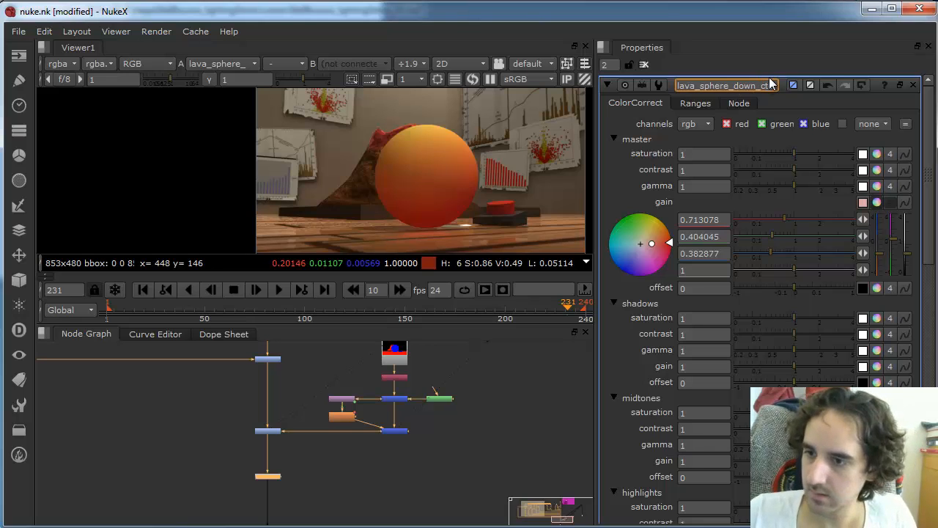
Step: Duplicate the sphere's edge mask node group beside the original and connect the copy's input to the same crimson source node
click(396, 405)
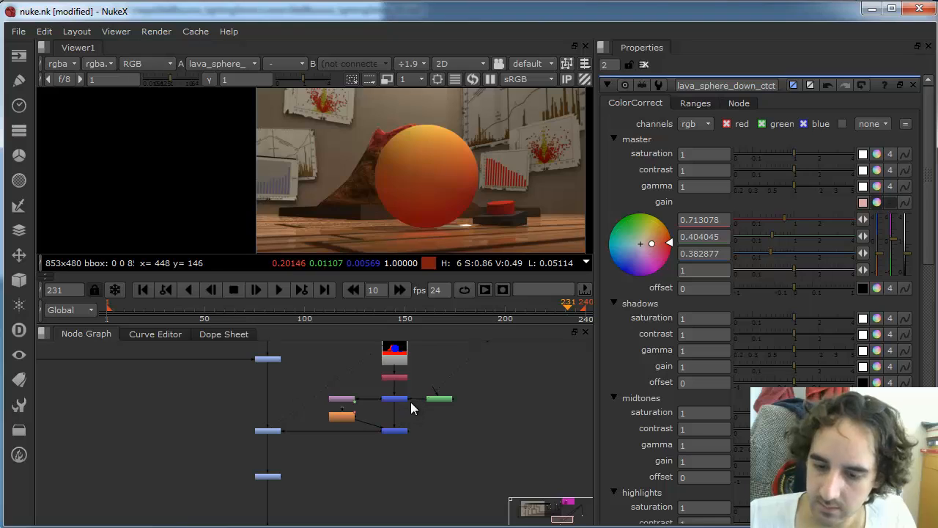
click(400, 397)
key(1)
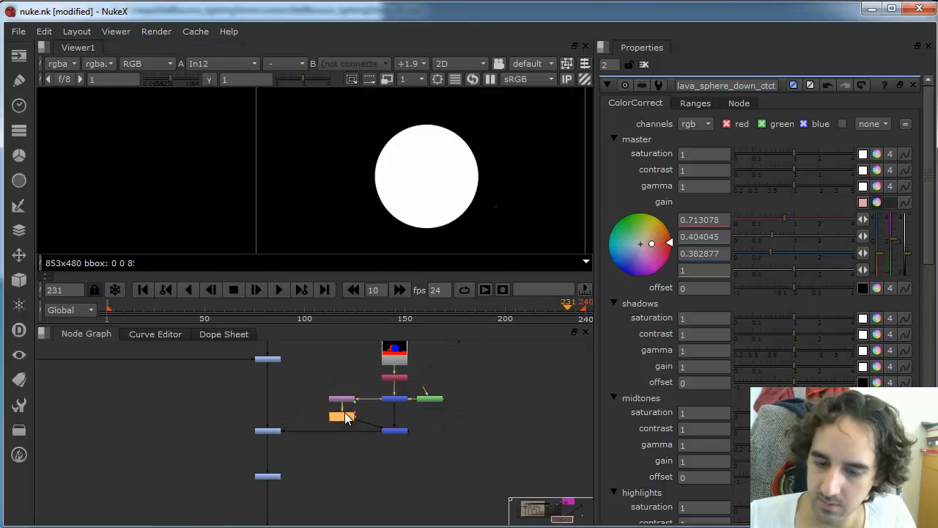
drag(326, 453, 465, 377)
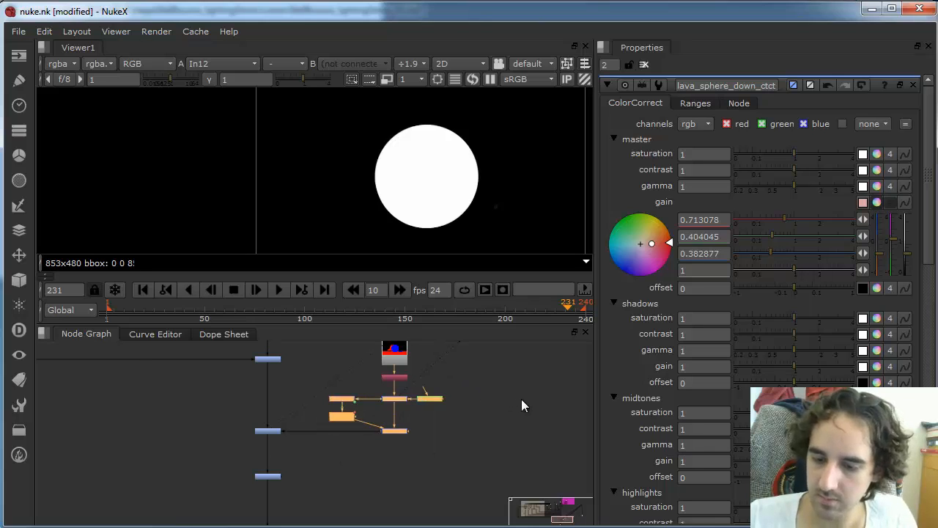
key(ctrl+c)
key(ctrl+v)
drag(434, 415, 475, 416)
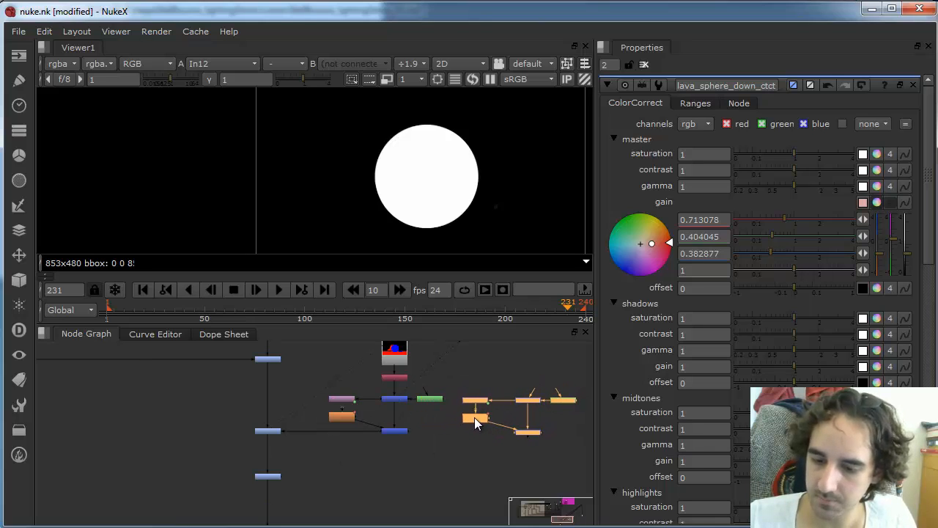
click(501, 372)
drag(533, 391, 404, 375)
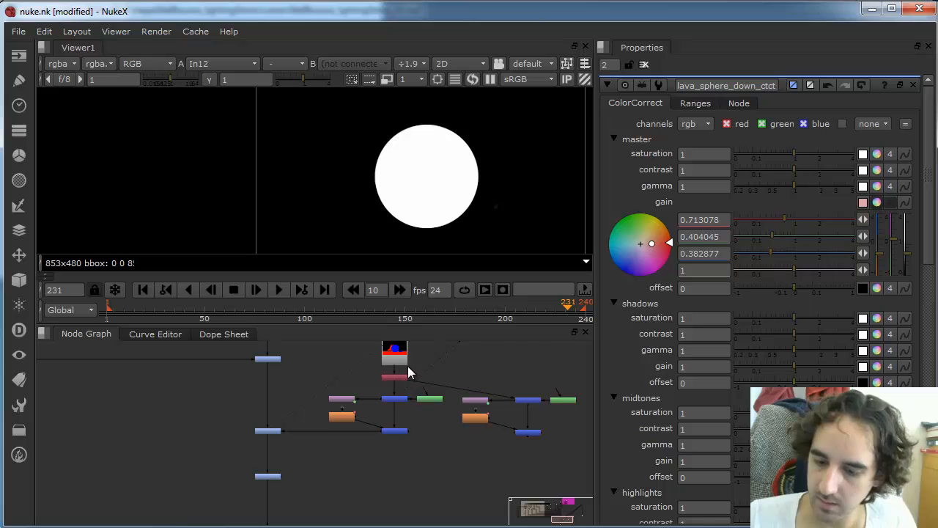
Step: Connect the copied group's final Merge to lava_sphere_down_ctct and route the connection at a right angle through a Dot
click(519, 429)
shift+click(278, 479)
key(y)
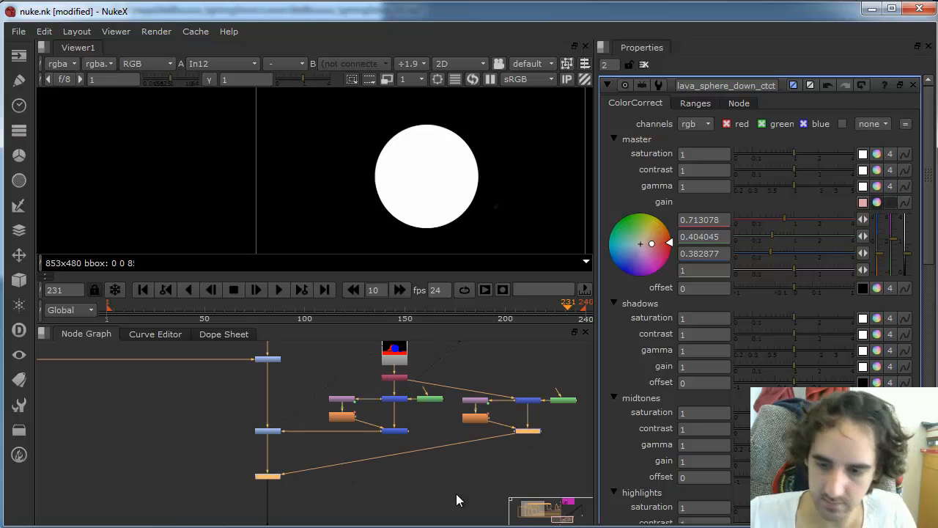
click(460, 493)
ctrl+drag(400, 455, 527, 476)
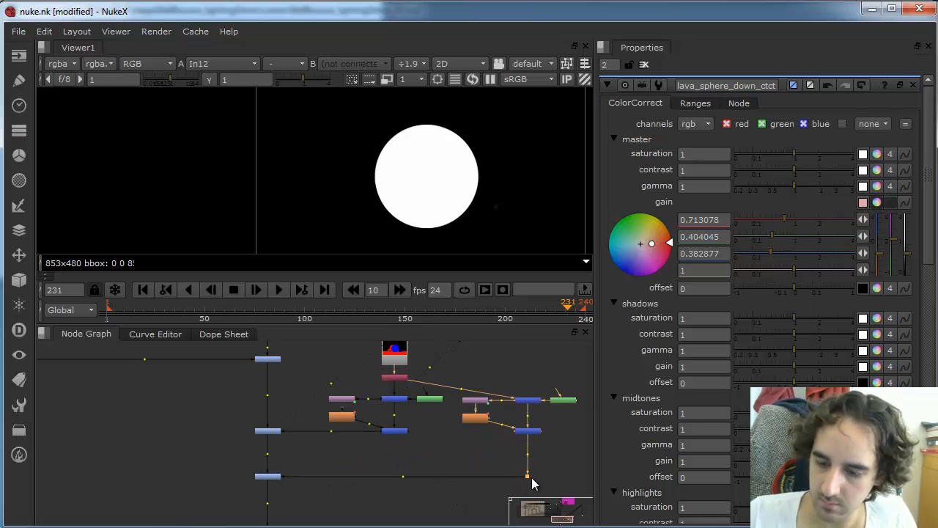
Step: View Merge8, open Blur6 and Transform5, and replace Transform5's translate x expression with 0
click(527, 432)
key(1)
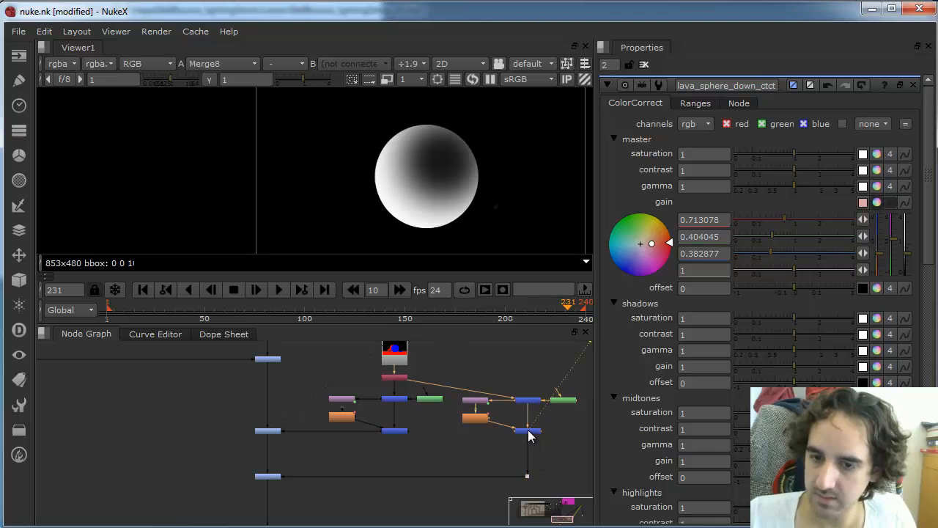
double_click(478, 417)
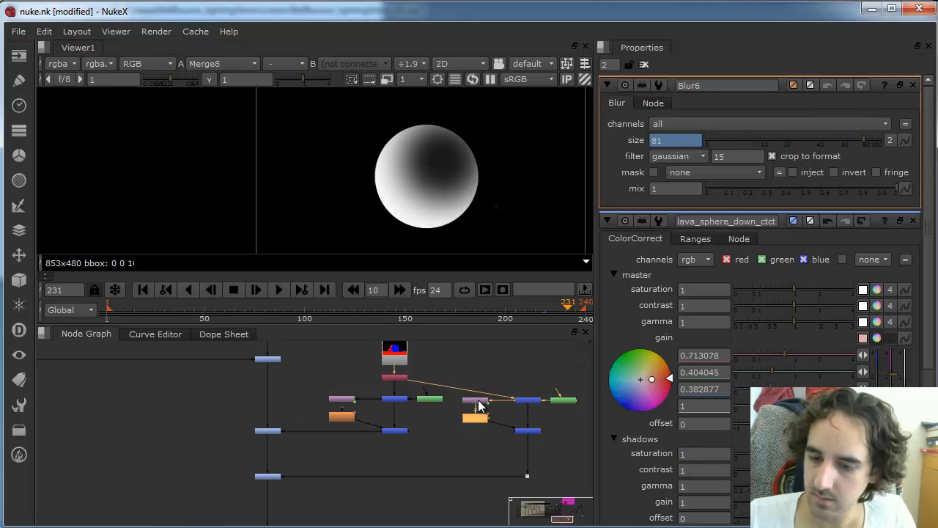
double_click(475, 399)
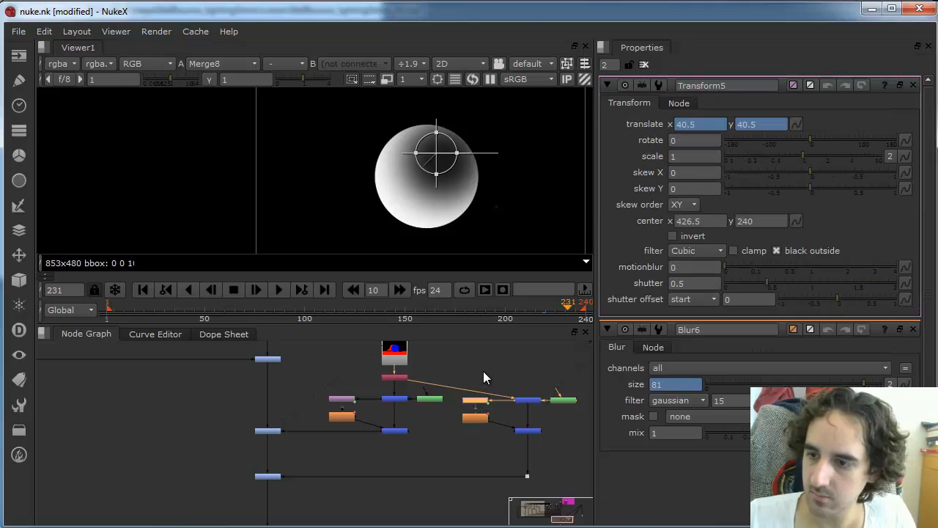
click(705, 125)
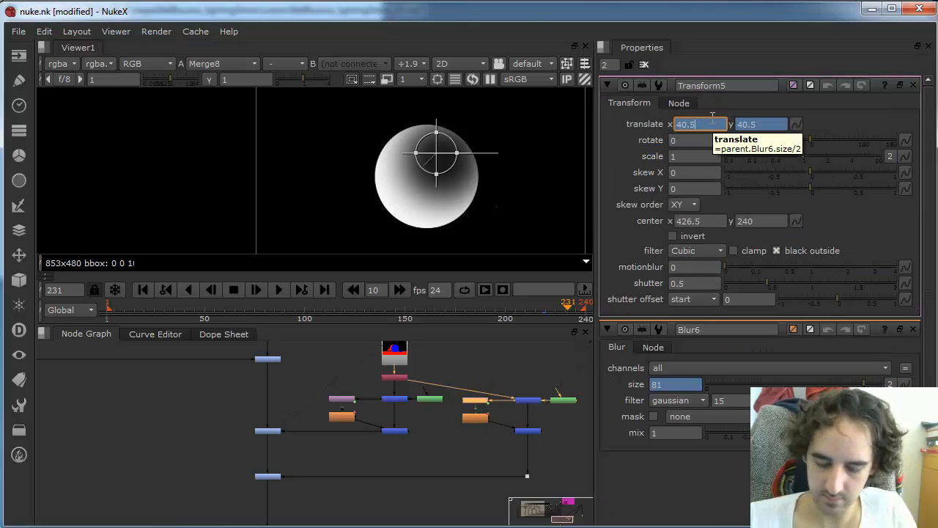
right_click(708, 123)
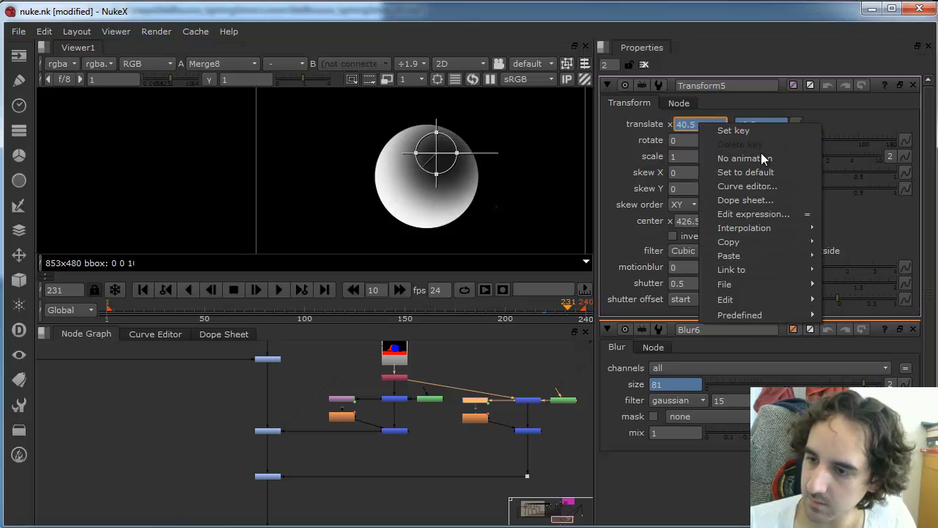
click(760, 154)
click(729, 179)
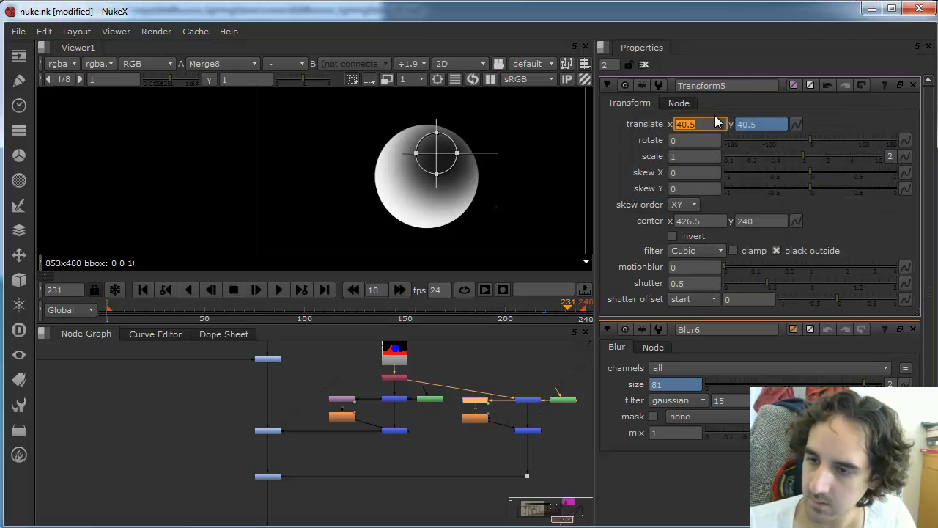
text(0)
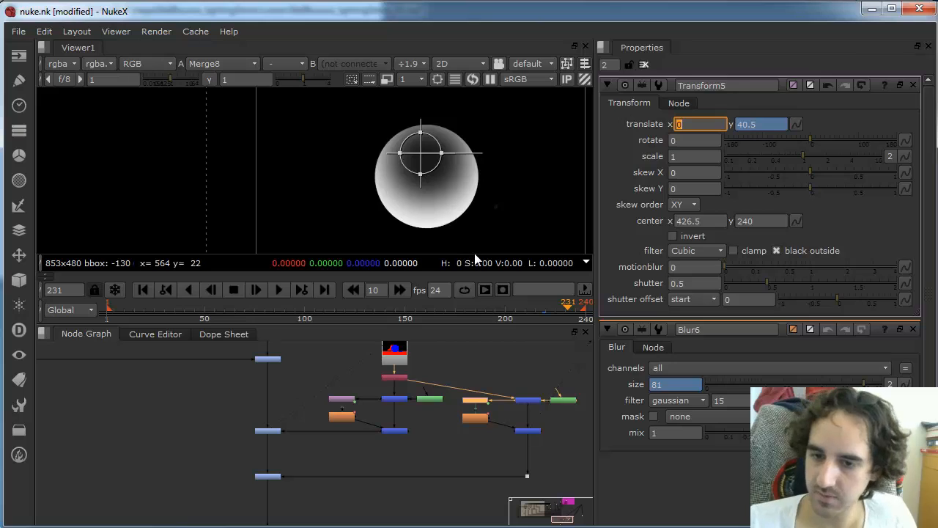
Step: Change Transform5's translate y expression to parent.Blur6.size
click(766, 124)
key(=)
key(End)
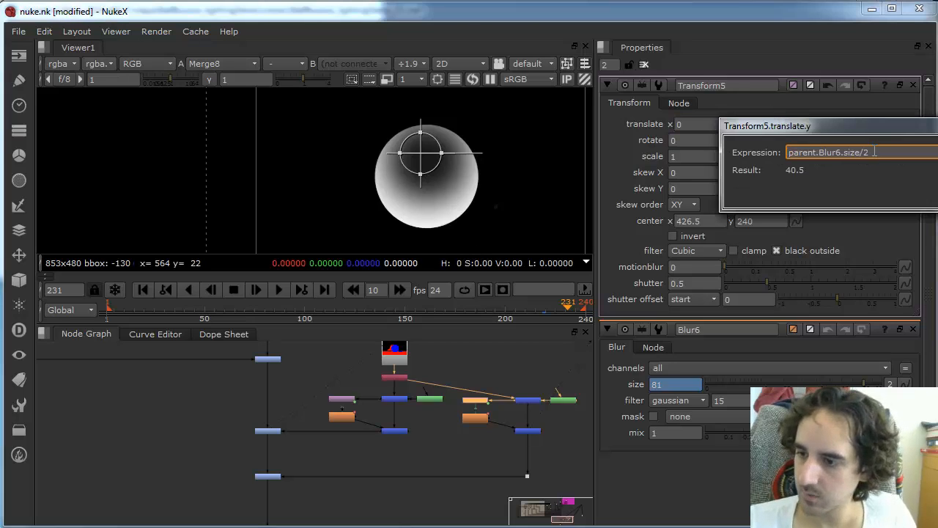
key(BackSpace)
key(BackSpace)
key(Return)
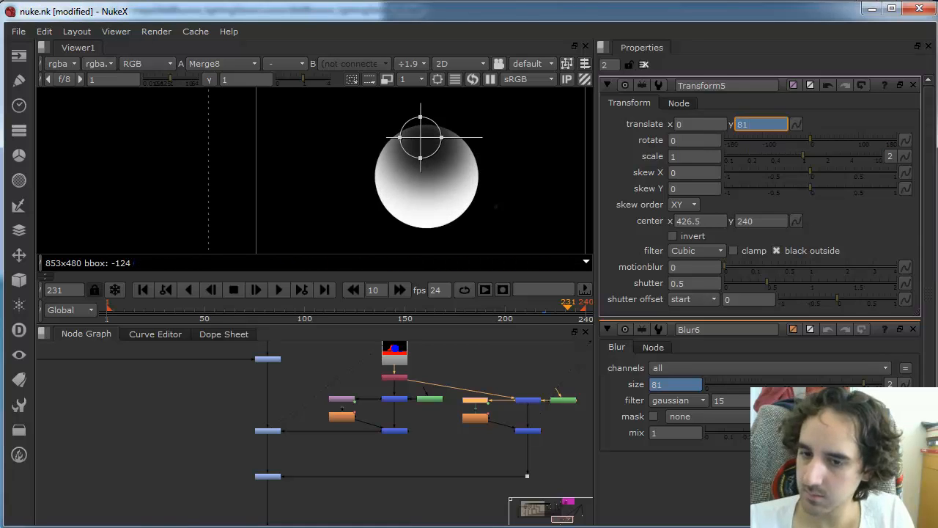
Step: Set Transform5's translate y expression to parent.Blur6.size/4
text(/4)
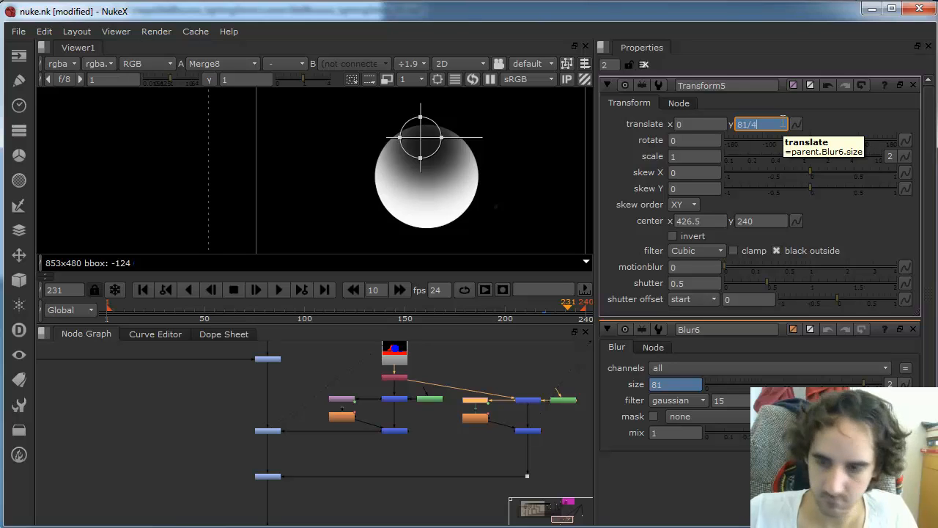
key(Return)
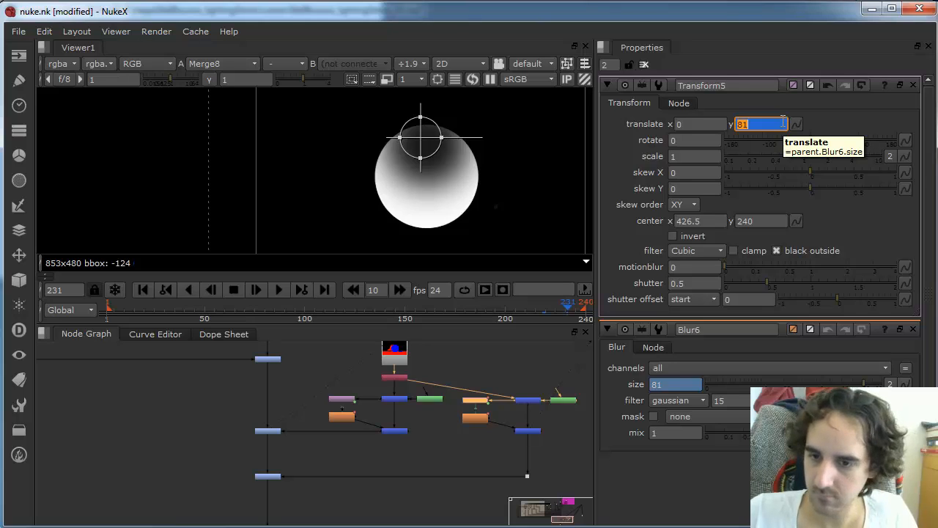
key(equal)
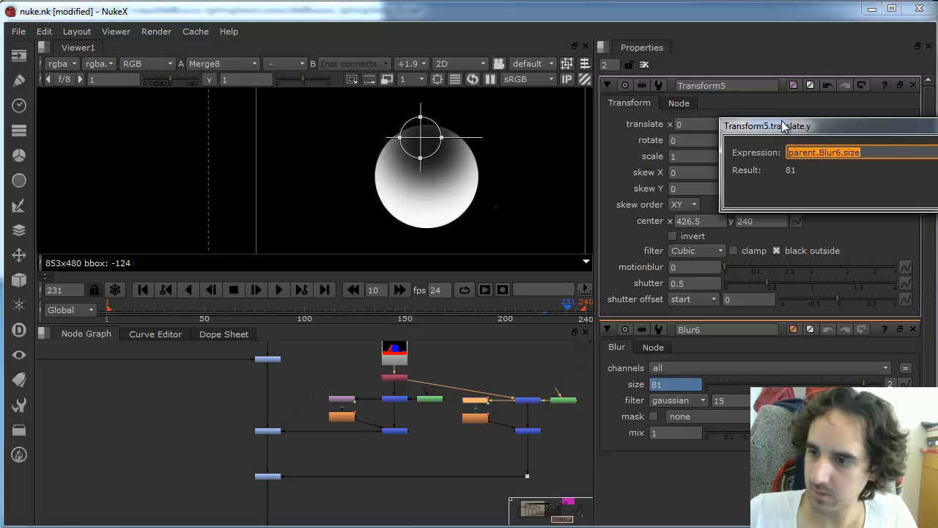
key(End)
text(/4)
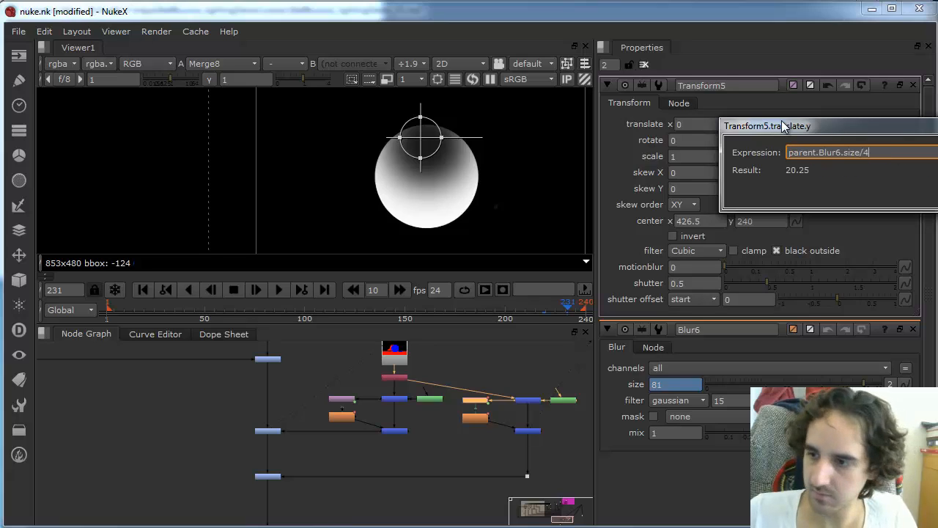
key(Return)
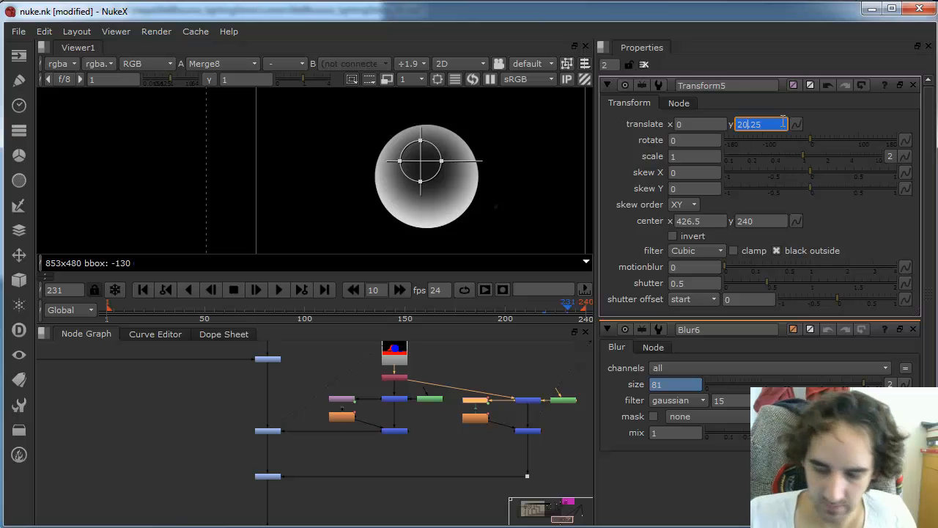
Step: Remove the animation from Transform5's translate y and shift the blurred falloff upward to a translate y of 37
right_click(766, 124)
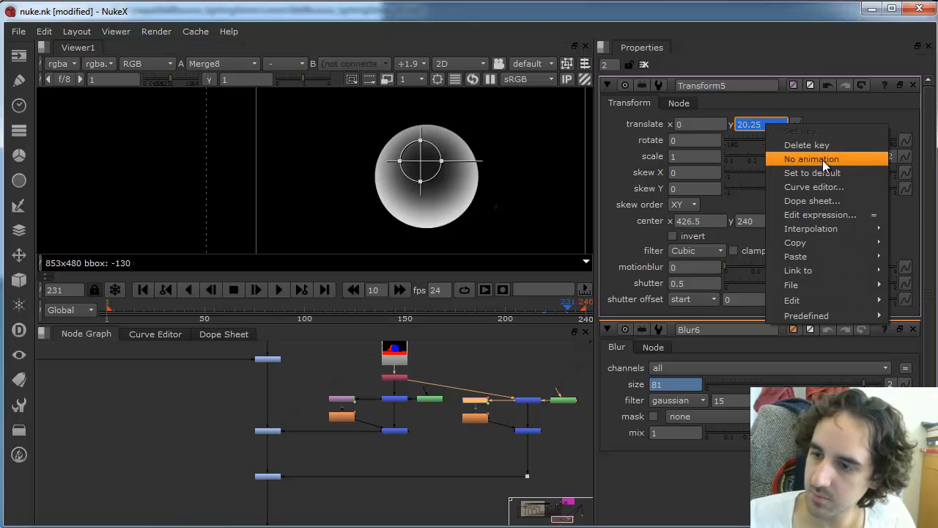
click(823, 160)
click(789, 160)
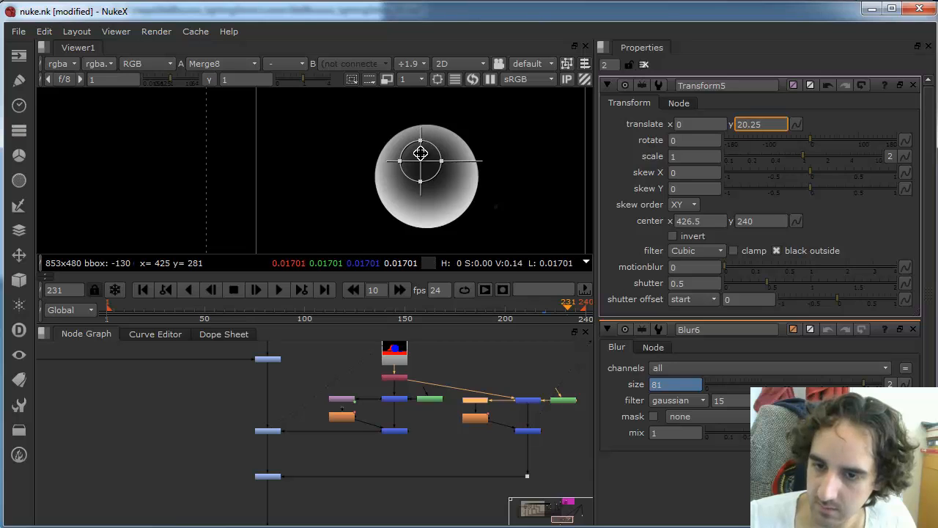
mouse_move(420, 160)
mouse_down()
mouse_move(419, 145)
mouse_move(422, 168)
mouse_up()
key(ctrl+z)
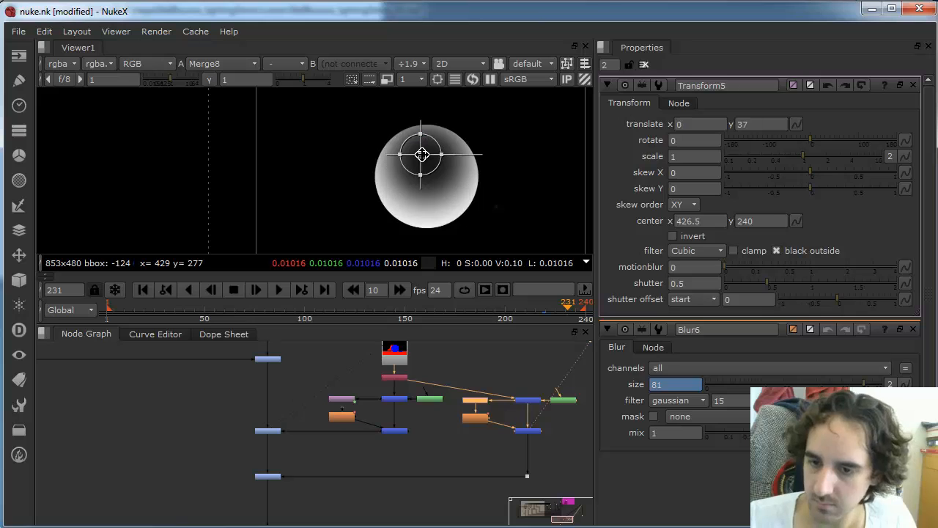
Step: View lava_sphere_down_ctct, open its properties, and toggle the node off and on to compare its effect on the sphere
click(528, 431)
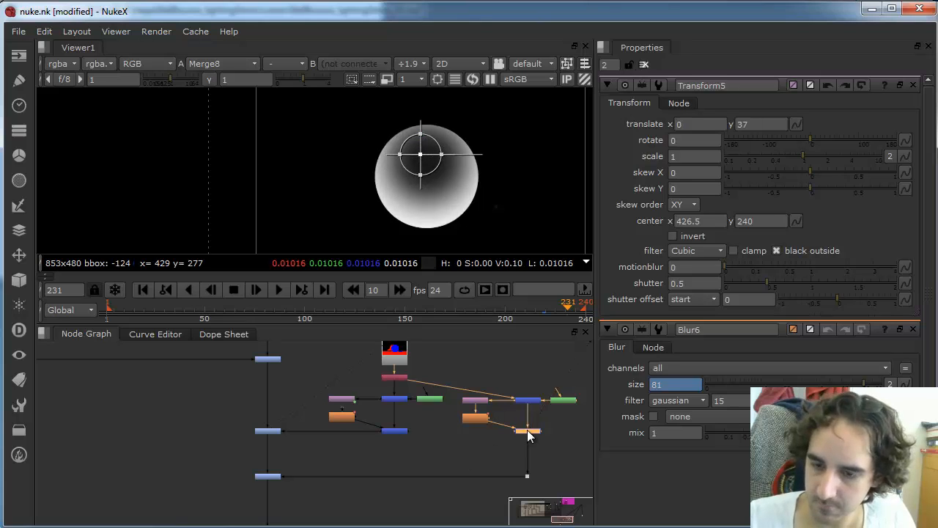
click(268, 477)
key(1)
double_click(268, 477)
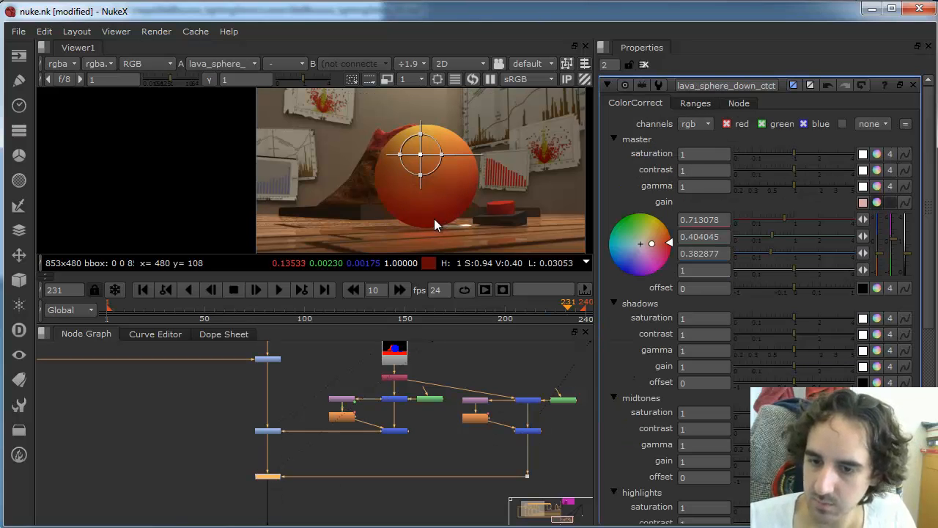
key(d)
key(d)
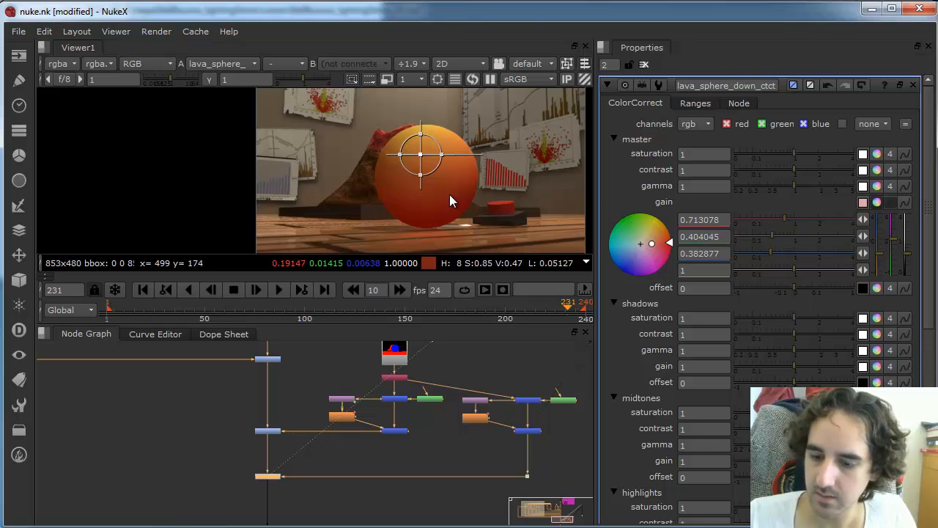
Step: Open the Bezier11 mask shape's properties and compare the sphere matte from the In13 merge with the Merge8 falloff
click(551, 433)
double_click(560, 399)
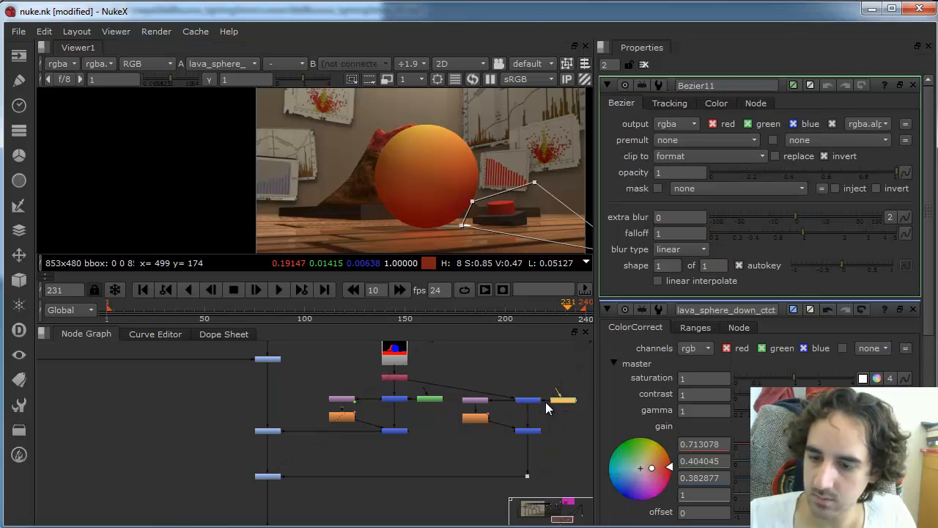
click(530, 403)
key(1)
click(528, 432)
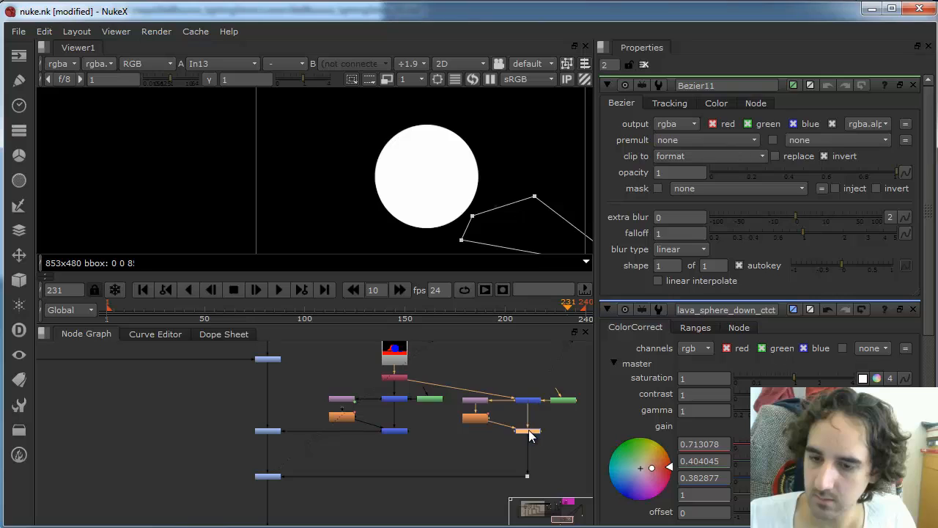
key(1)
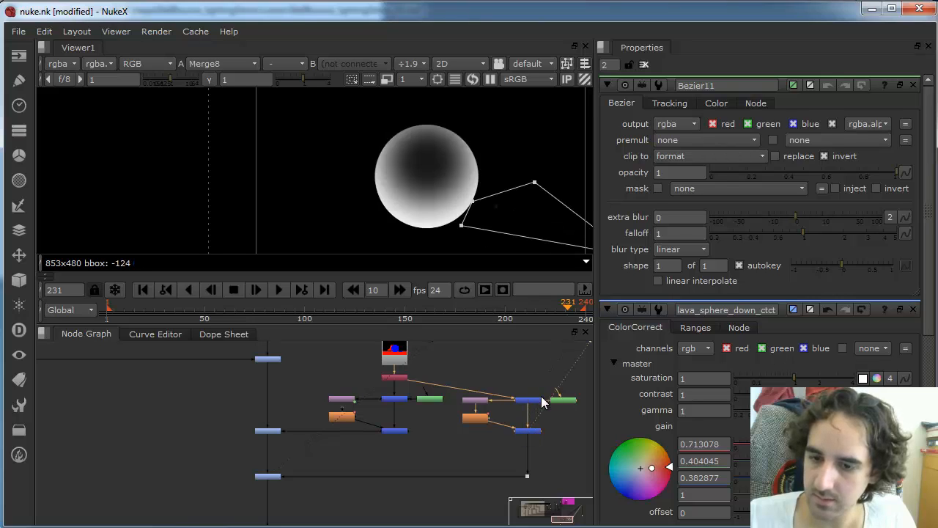
Step: Insert a Merge node below Merge8, before the mask line to the last ColorCorrect, and set its operation to in
double_click(477, 400)
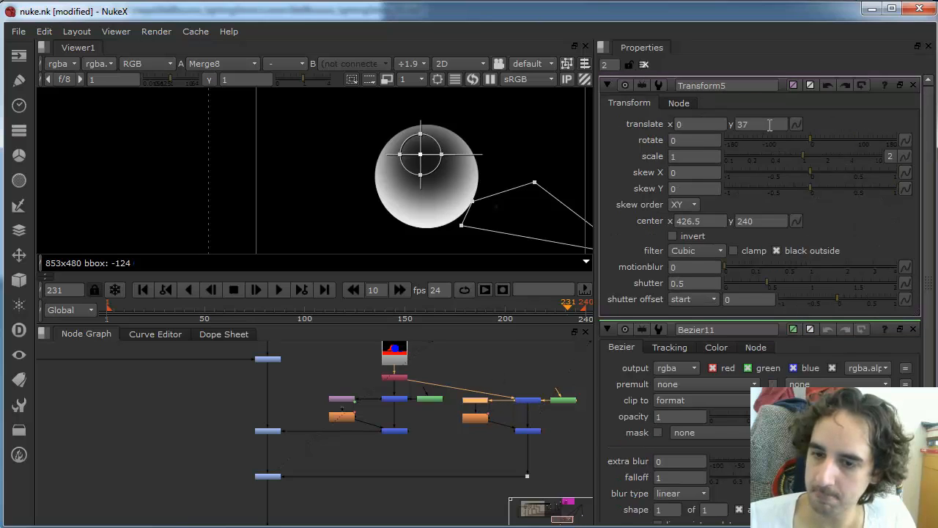
click(549, 465)
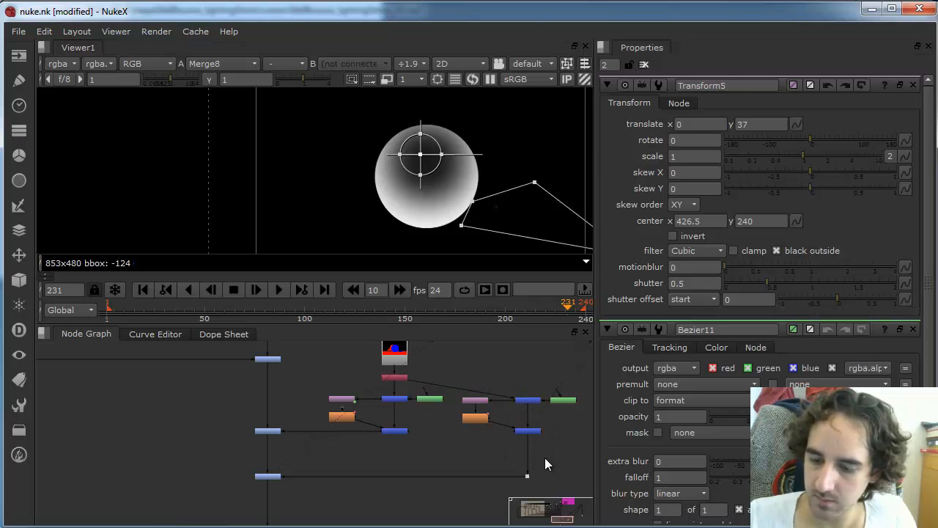
key(m)
drag(541, 458, 532, 462)
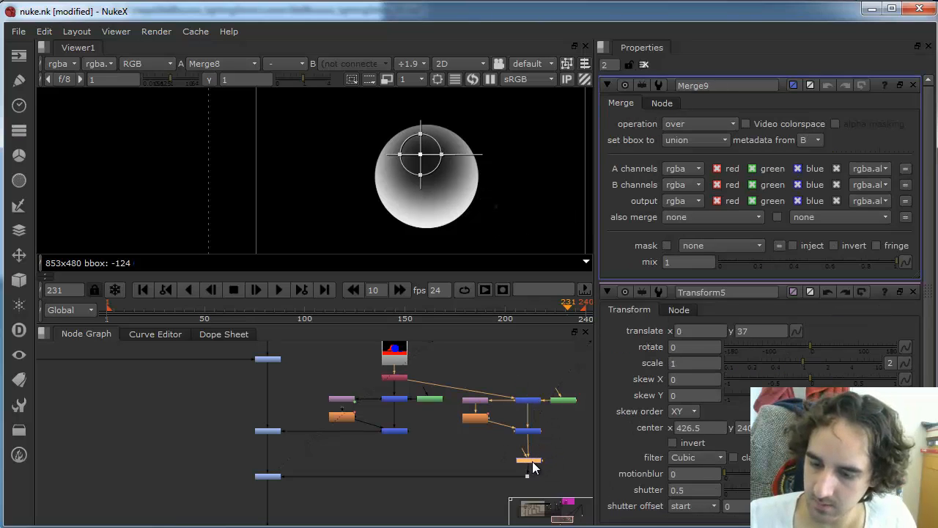
click(699, 124)
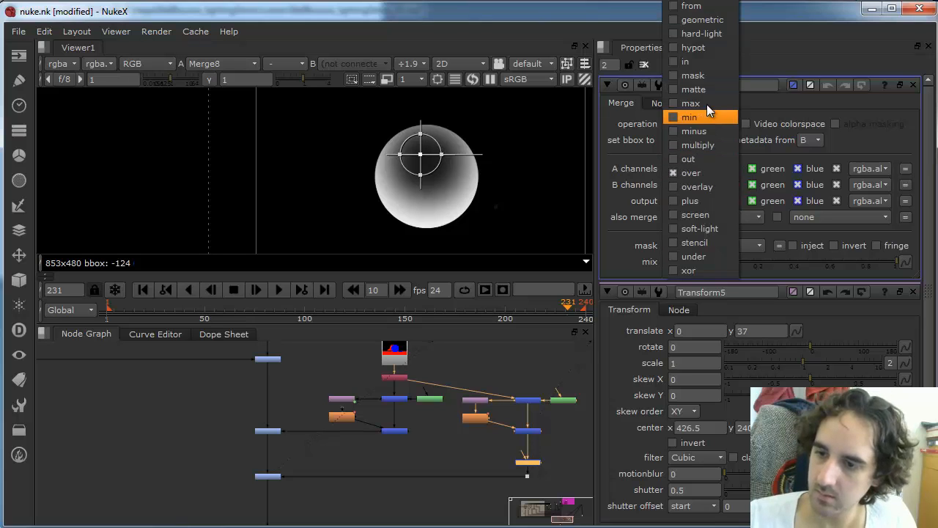
click(700, 63)
Step: Create a Bezier node through the TCL command prompt and connect it to the new in-merge's A input
text(x)
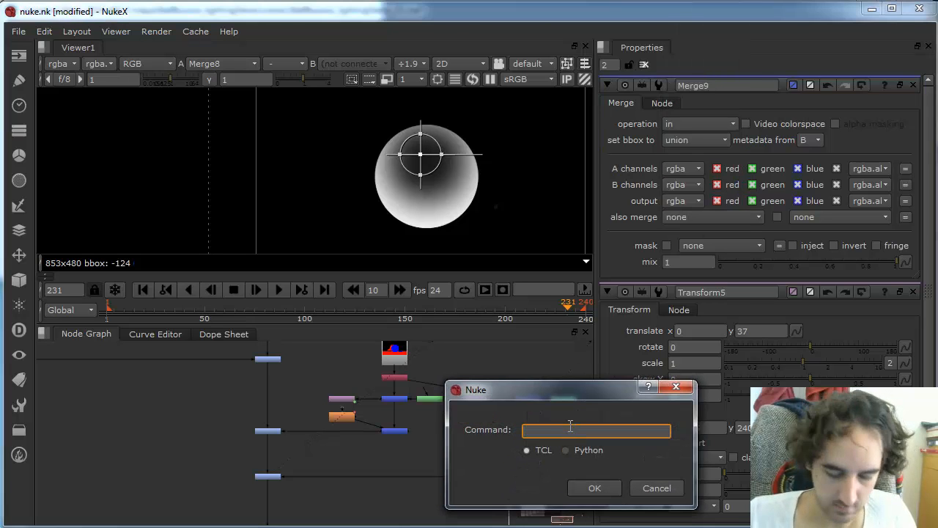
text(Bezier)
key(Return)
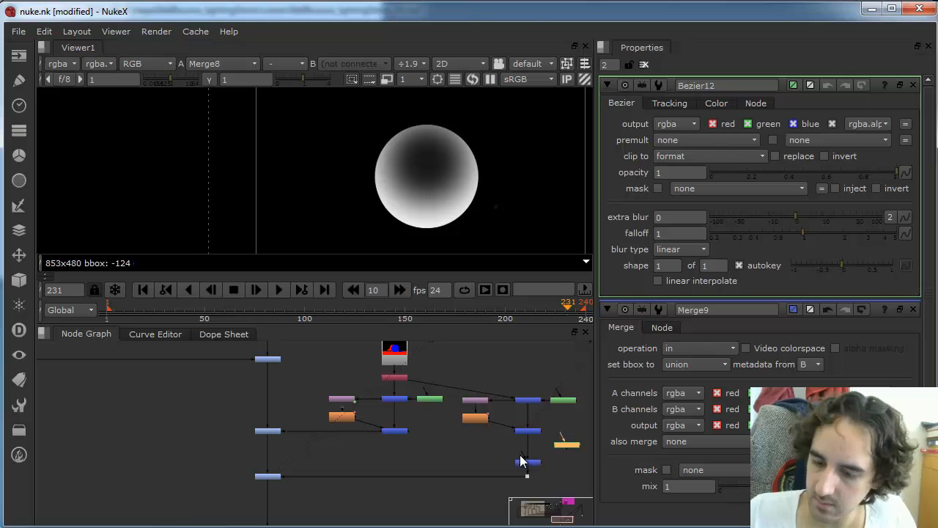
click(560, 462)
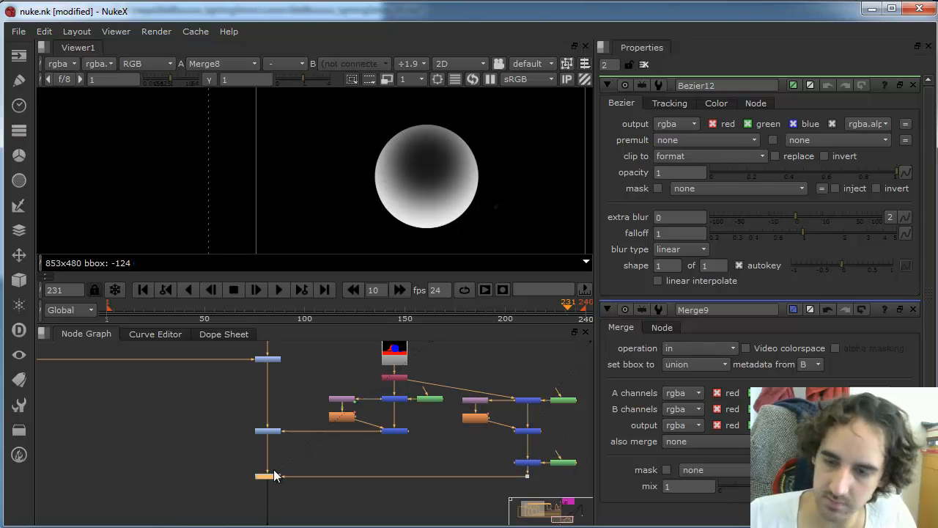
Step: View the lava_sphere_down_ctct result and draw a flat Bezier ellipse on the floor beneath the sphere
key(1)
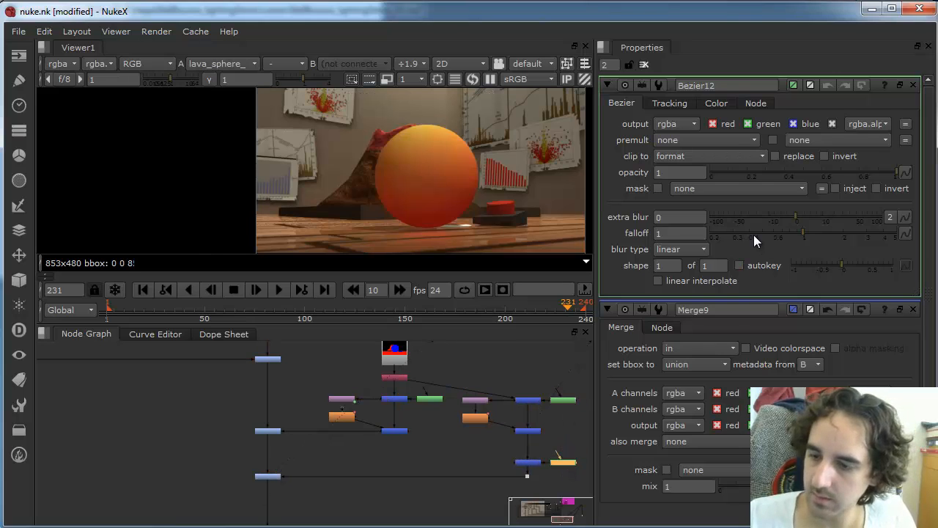
ctrl+alt+click(366, 225)
ctrl+alt+click(495, 231)
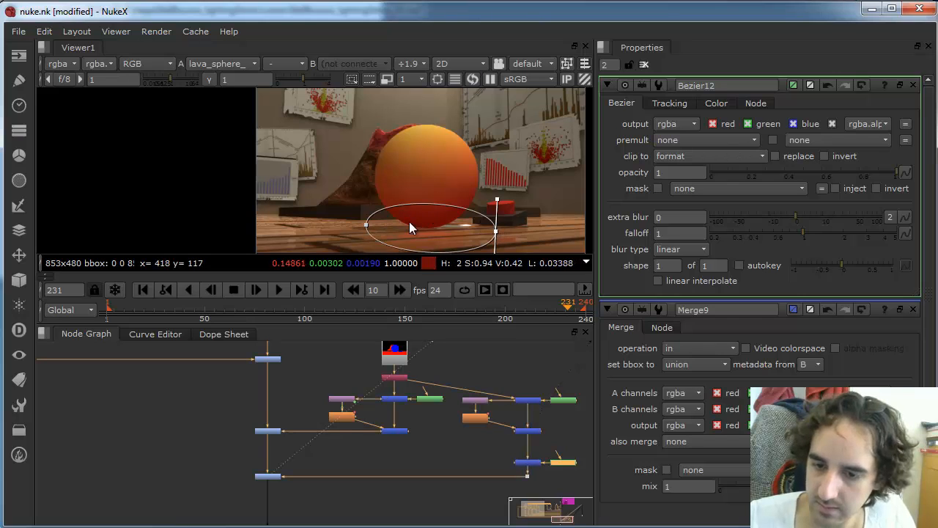
mouse_move(366, 225)
mouse_down()
mouse_move(360, 234)
mouse_move(360, 218)
mouse_up()
click(495, 231)
Step: Pull the ellipse's feather points and handles outward on both sides for a wide soft falloff around the sphere's contact area
drag(495, 200, 536, 232)
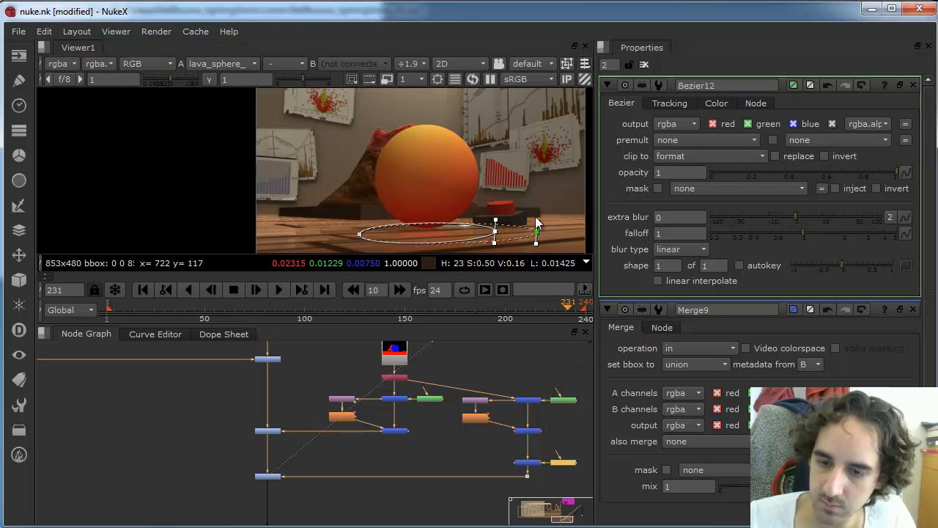
ctrl+drag(359, 234, 317, 207)
drag(538, 233, 549, 200)
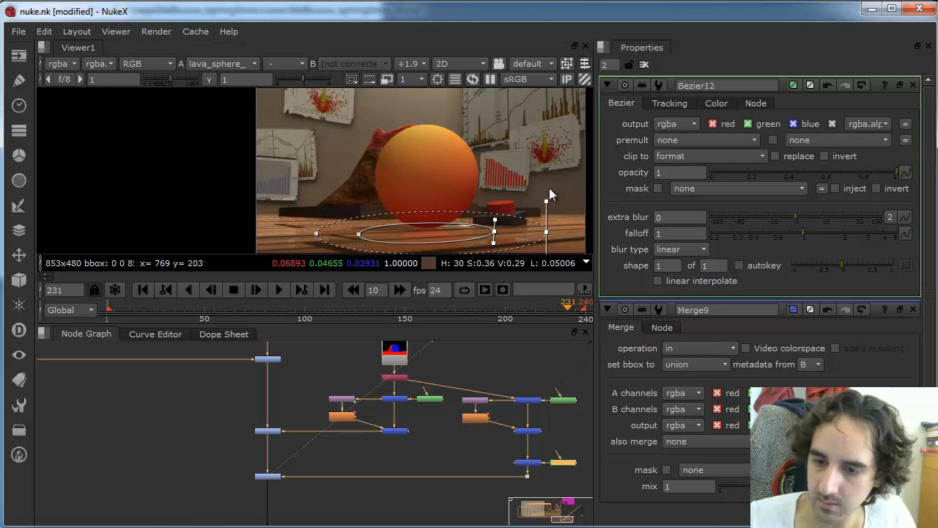
drag(494, 232, 500, 217)
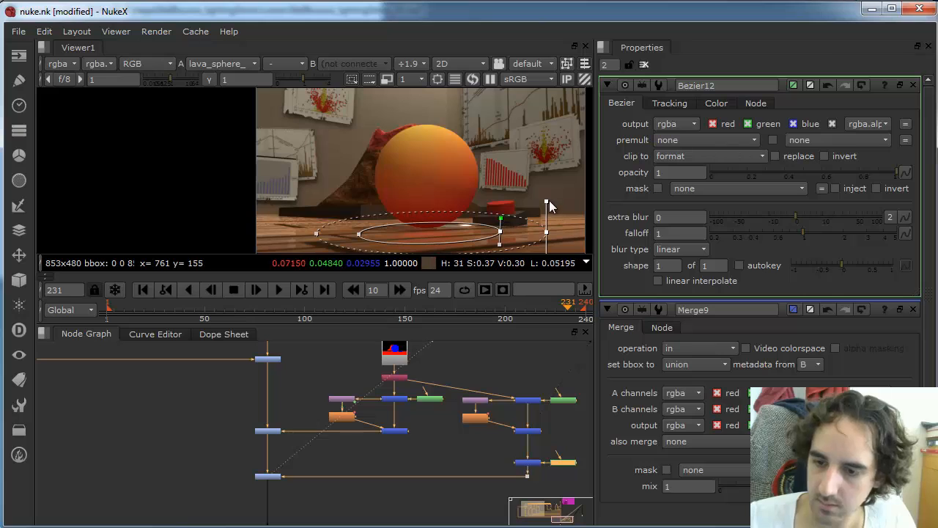
drag(549, 200, 546, 190)
drag(316, 233, 305, 197)
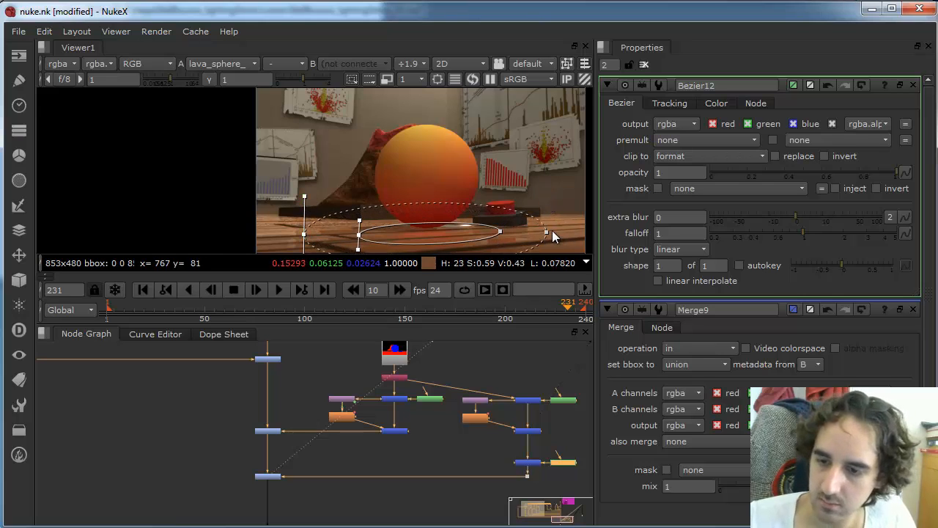
drag(547, 232, 552, 231)
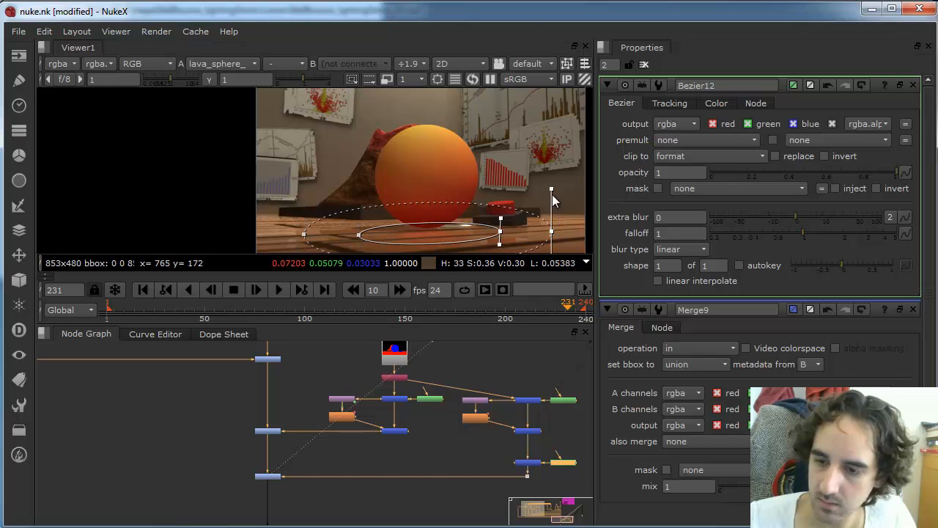
drag(553, 195, 554, 181)
click(533, 448)
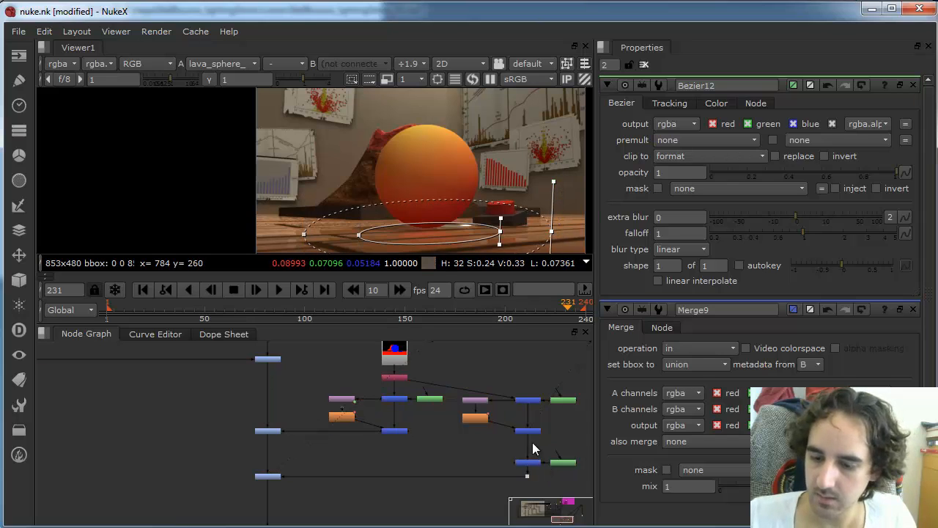
click(500, 229)
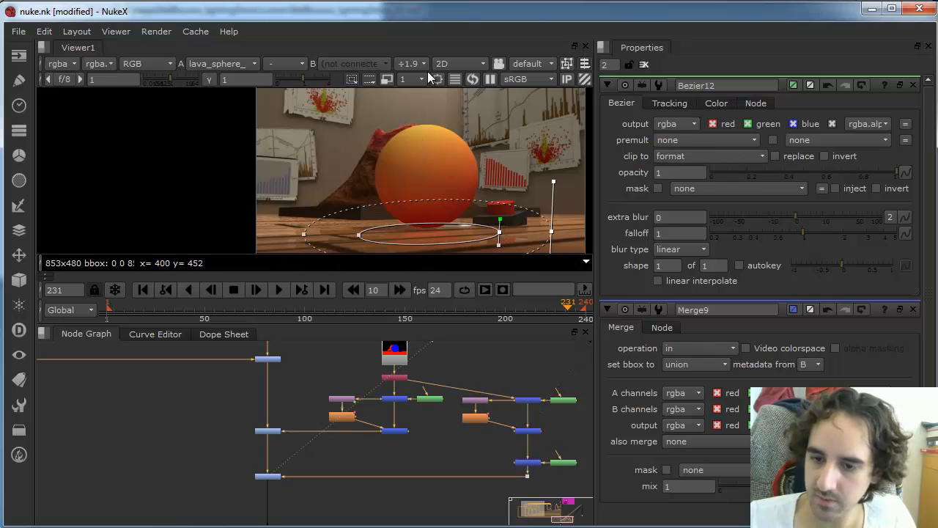
Step: Open the properties of lava_sphere_down_ctct and lava_sphere_down in turn, limiting the open node properties to one
double_click(266, 476)
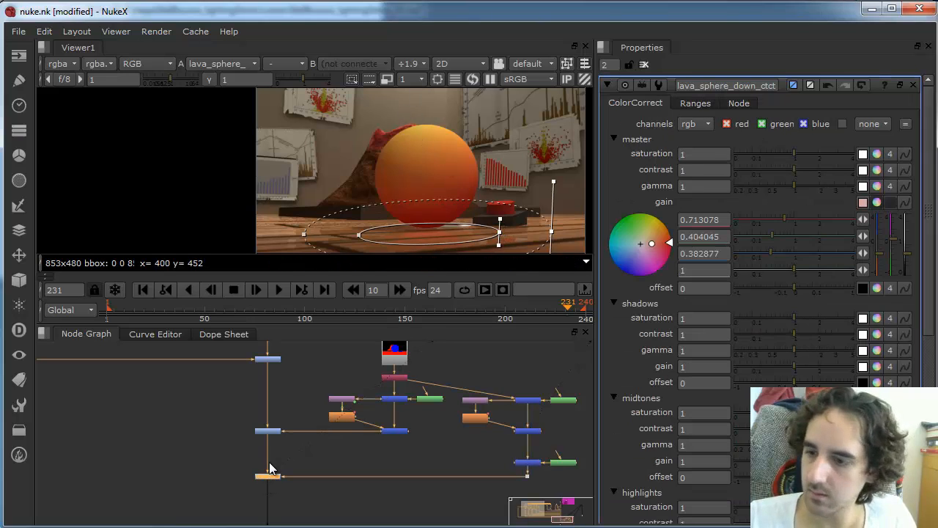
drag(909, 255, 905, 263)
double_click(267, 430)
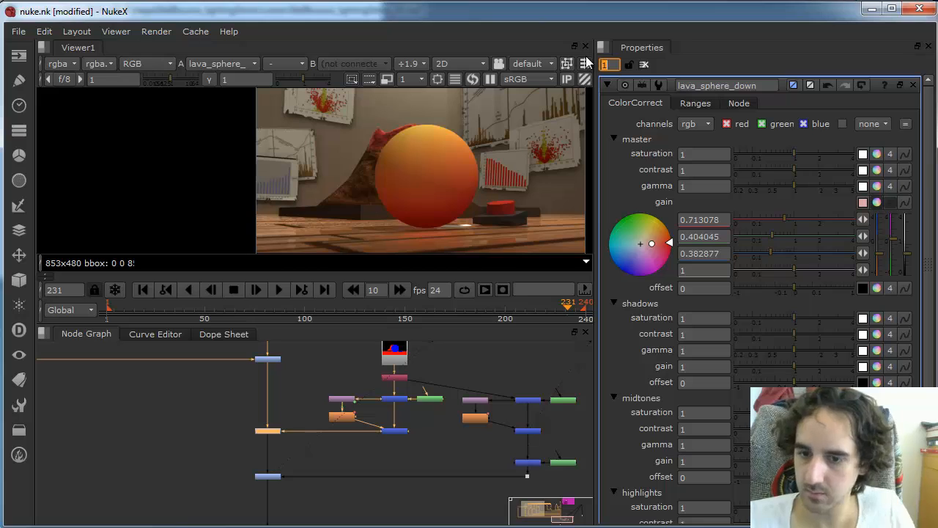
Step: Toggle both lava sphere ColorCorrect nodes off and on to compare their darkening effect
click(268, 476)
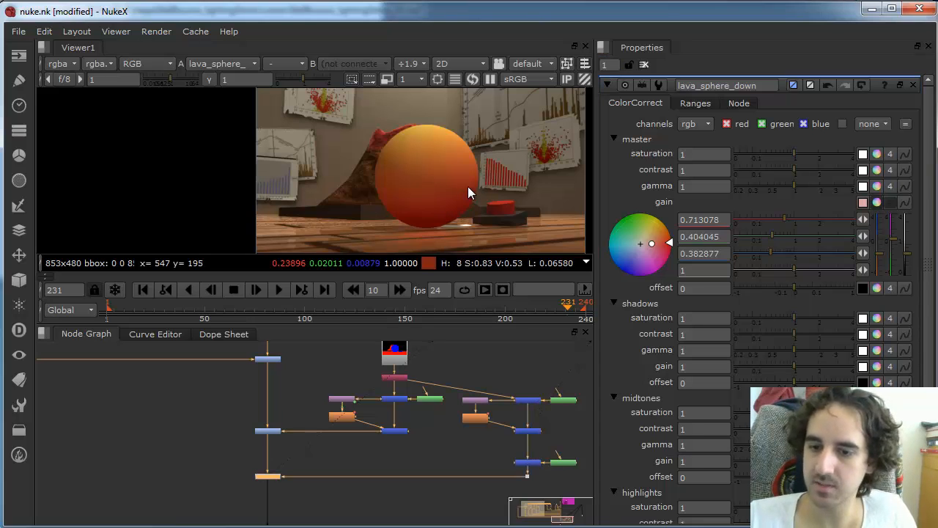
shift+click(274, 429)
key(d)
key(d)
key(d)
key(d)
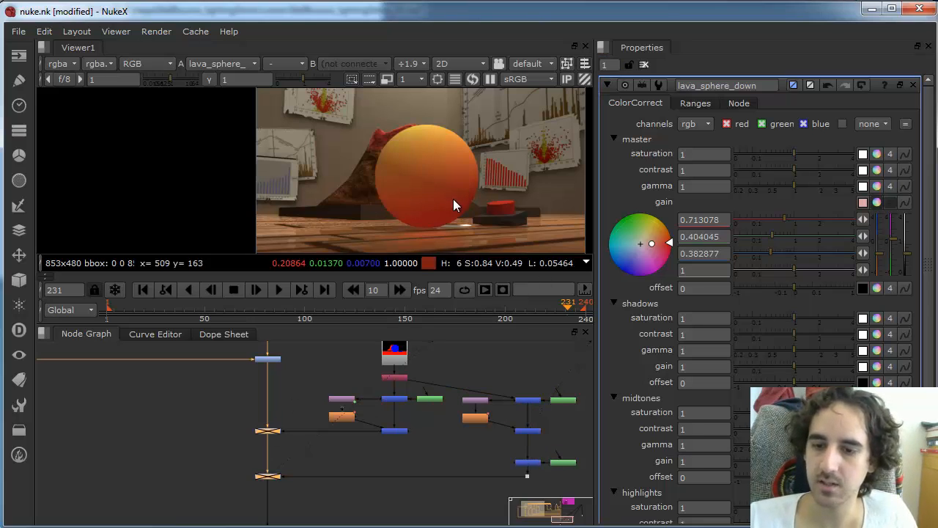
key(d)
key(d)
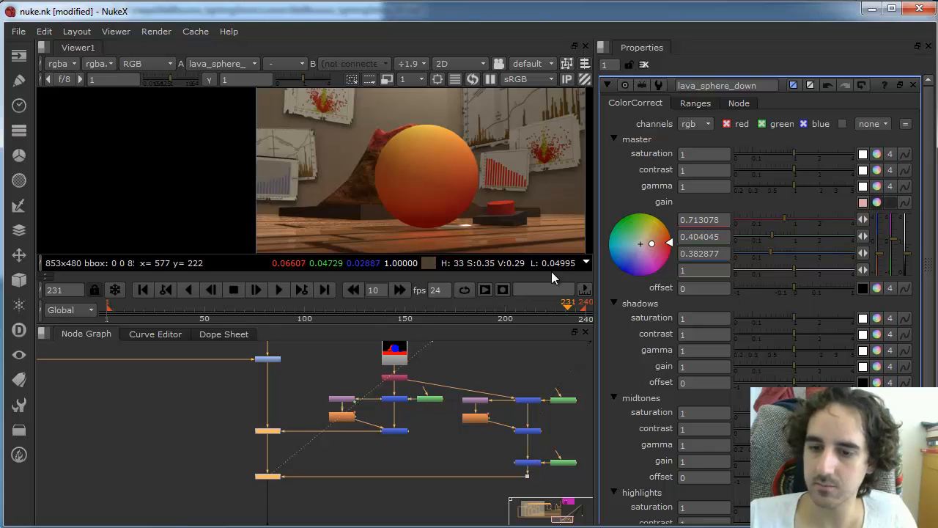
Step: Go to frame 238 and examine the sphere's edge where it touches the floor
drag(556, 312, 579, 306)
scroll(432, 220, up, 5)
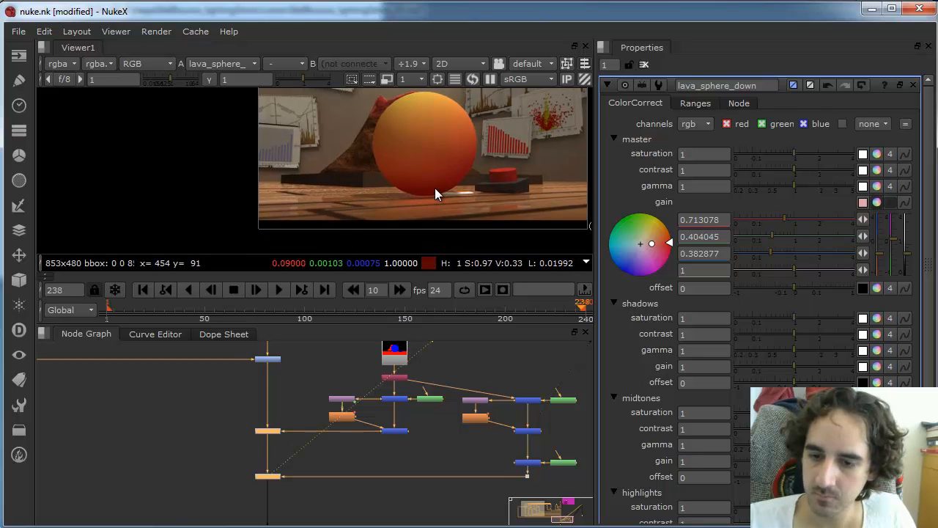
scroll(552, 192, up, 3)
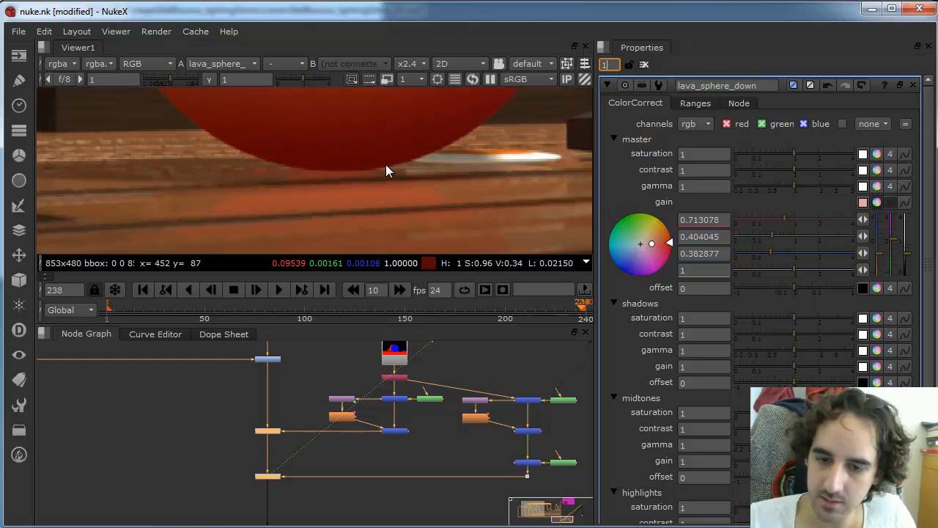
scroll(443, 148, down, 7)
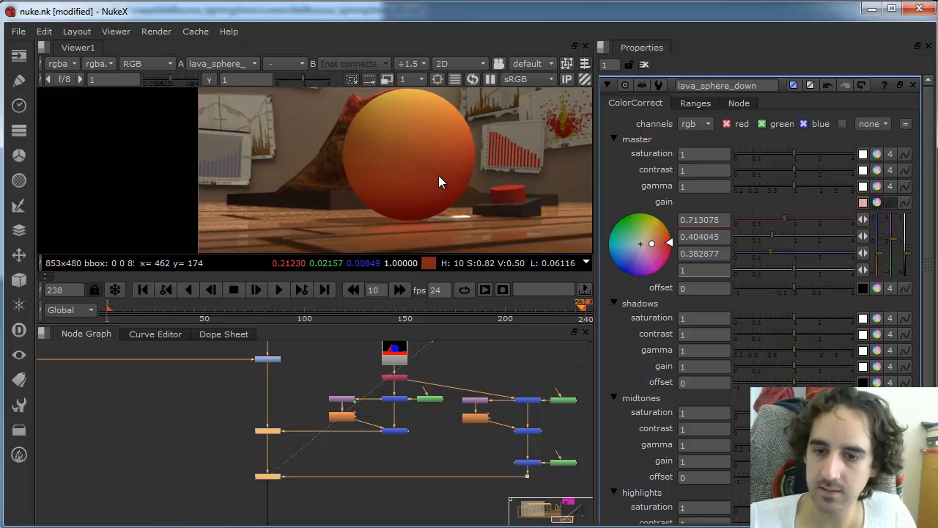
Step: Save the script and move the Merge8 node up level with the blur beside it
click(494, 453)
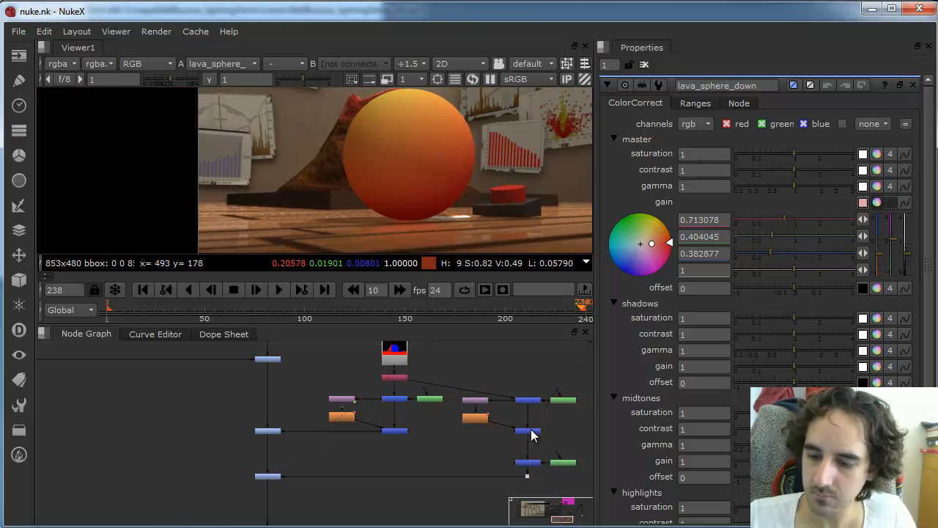
drag(532, 431, 531, 418)
click(270, 476)
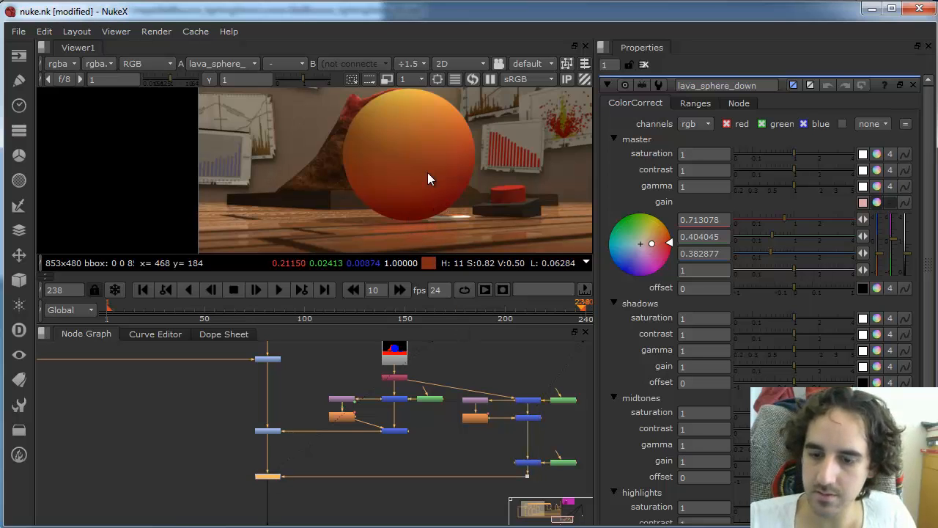
Step: Insert an Erode (filter) node between Merge8 and Merge9 and set its size to -2
scroll(448, 439, up, 5)
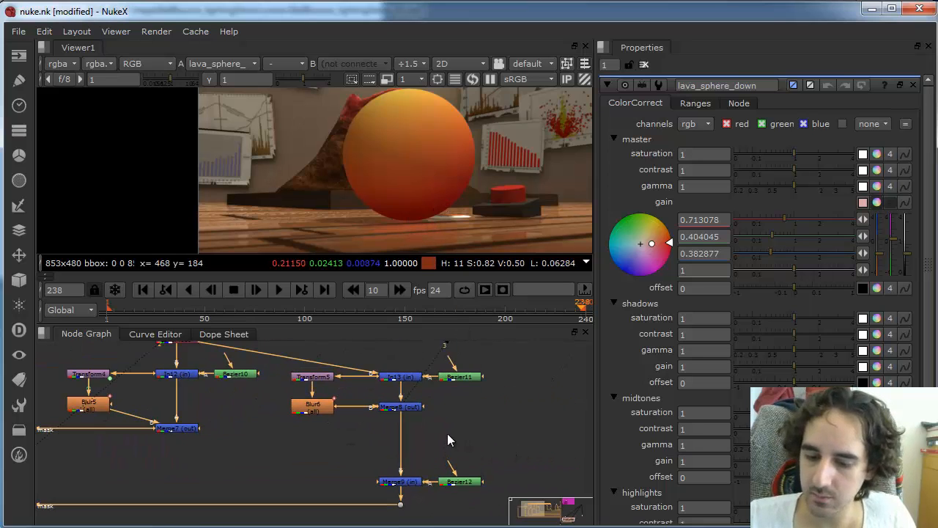
key(Tab)
text(er)
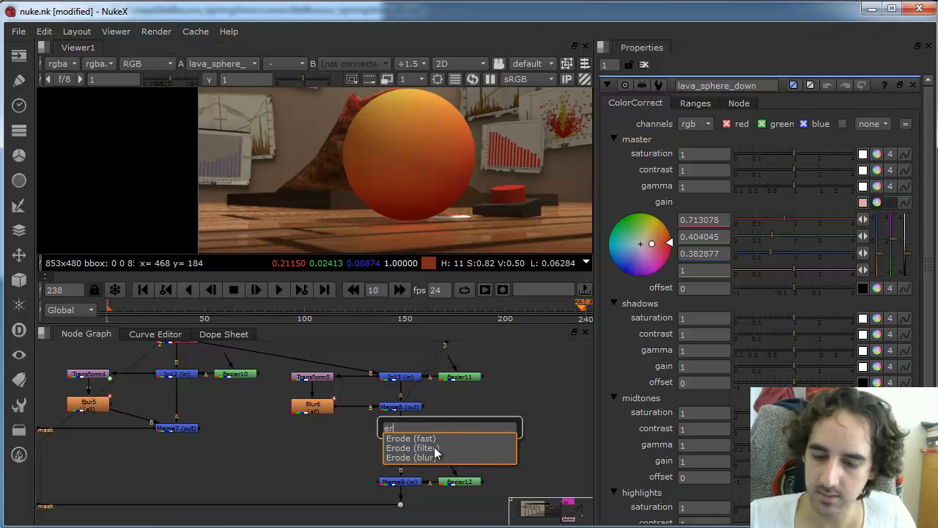
click(434, 448)
click(409, 449)
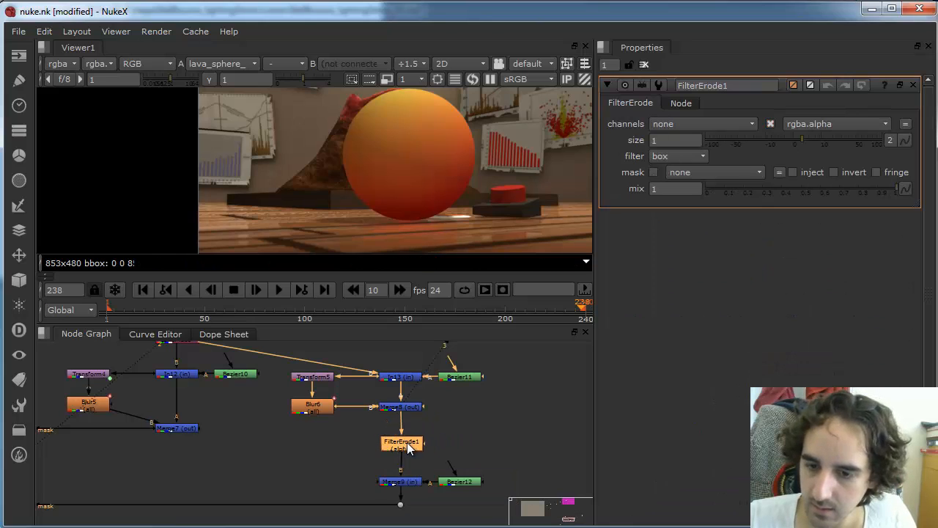
click(676, 140)
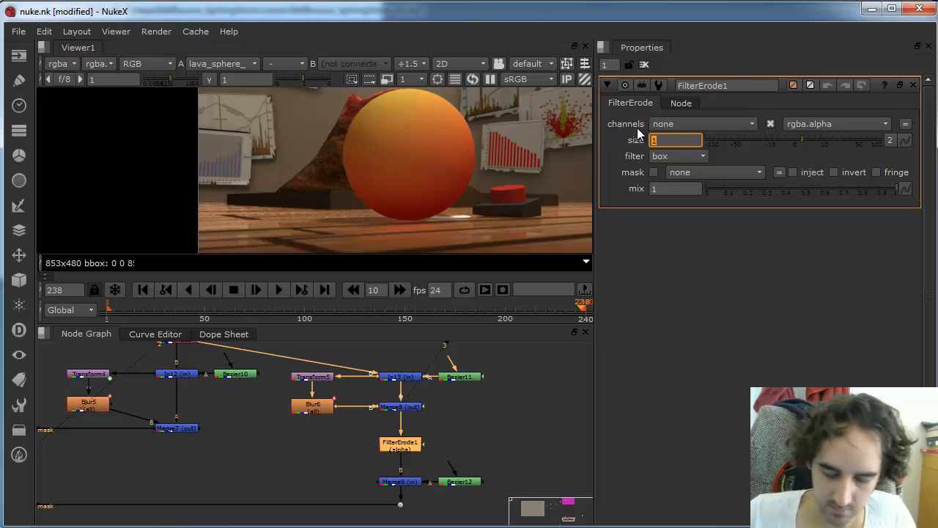
text(-2)
key(Return)
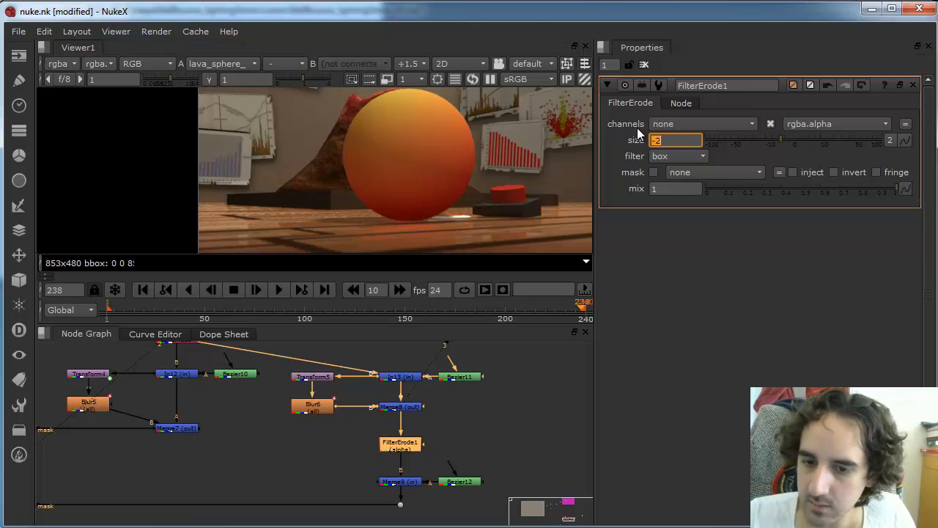
Step: View the Erode node's alpha and toggle the node off and on to compare the matte edge
click(404, 450)
key(1)
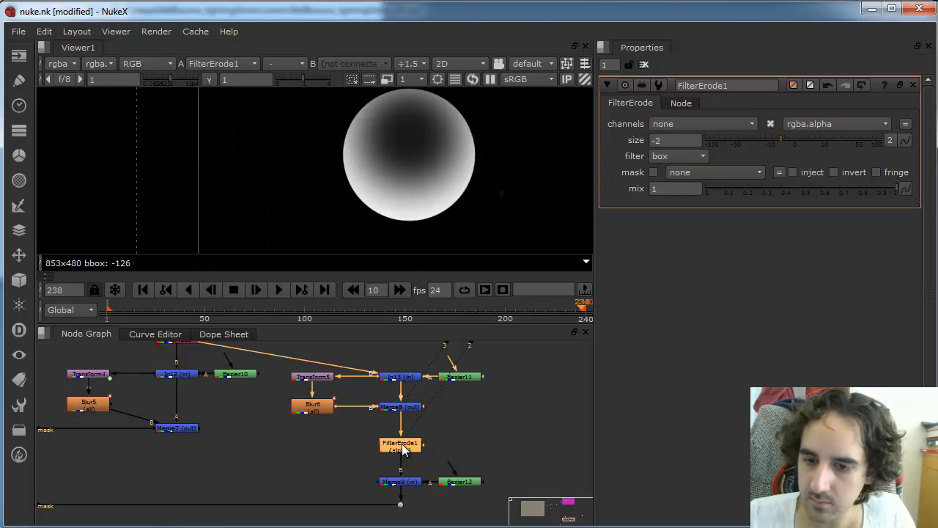
key(d)
key(a)
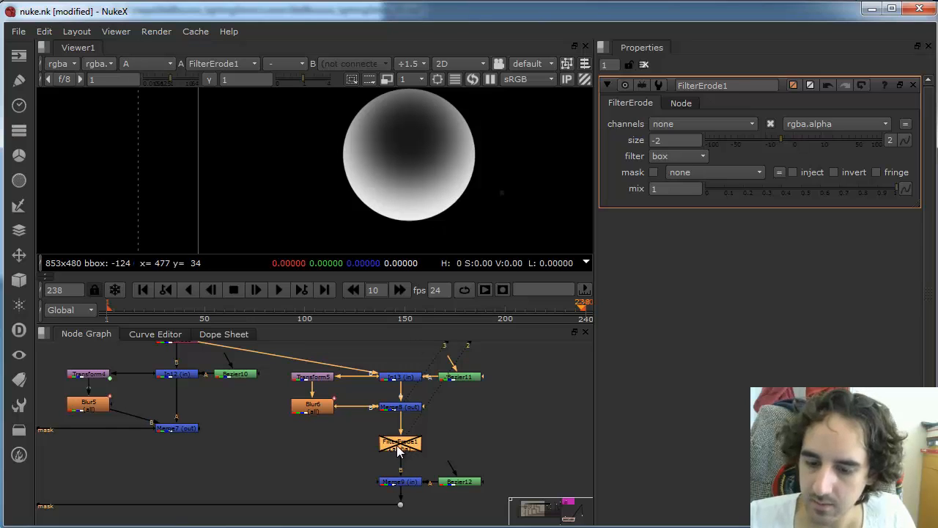
key(d)
key(d)
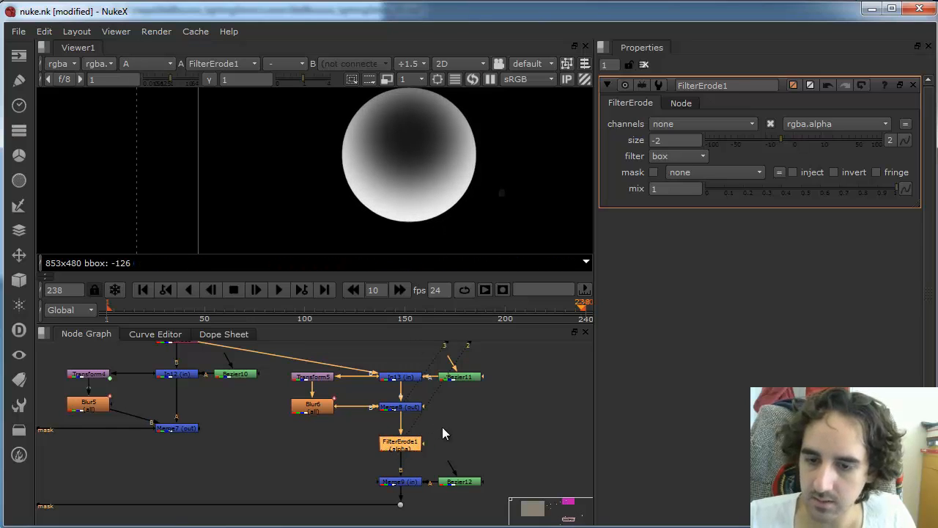
Step: View the last lava sphere ColorCorrect node's output
scroll(439, 427, down, 3)
click(159, 472)
key(1)
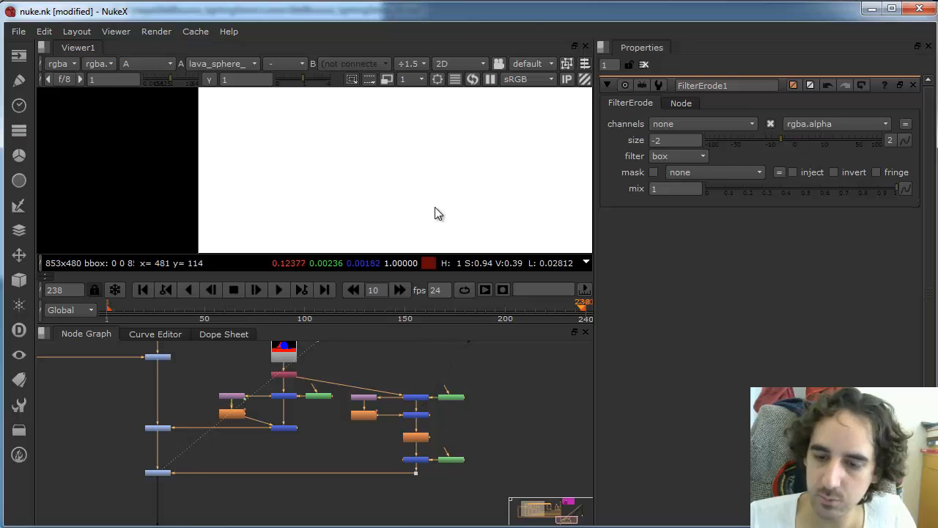
Step: Display the colour channels and toggle the Erode node off and on to compare the lava sphere's lower edge
key(a)
scroll(473, 226, up, 5)
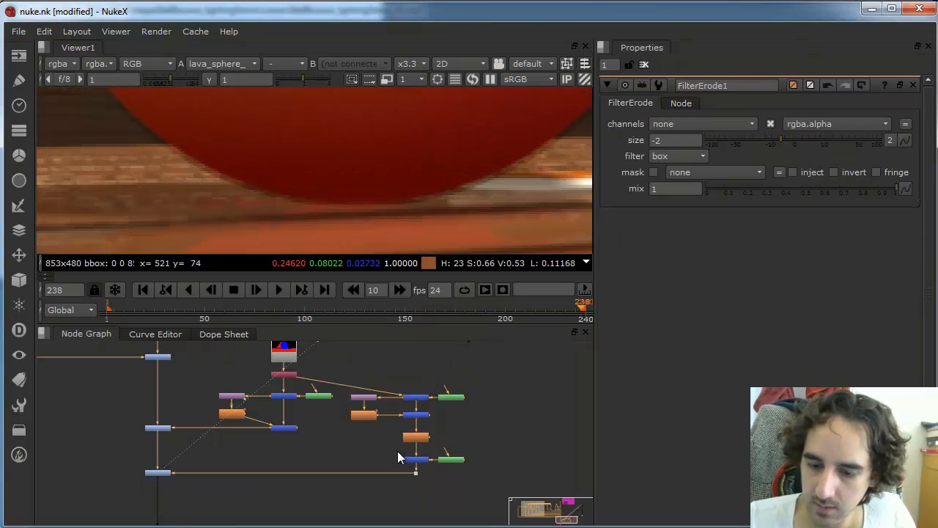
click(421, 440)
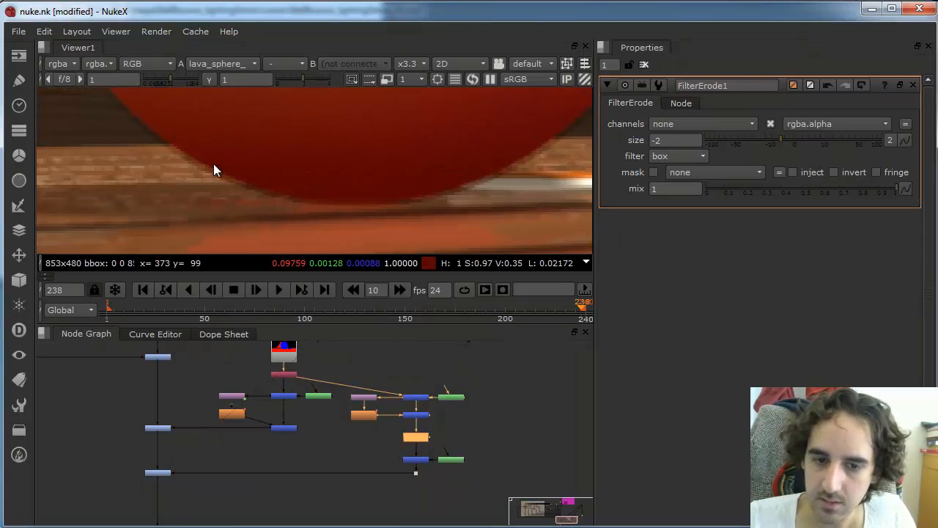
key(d)
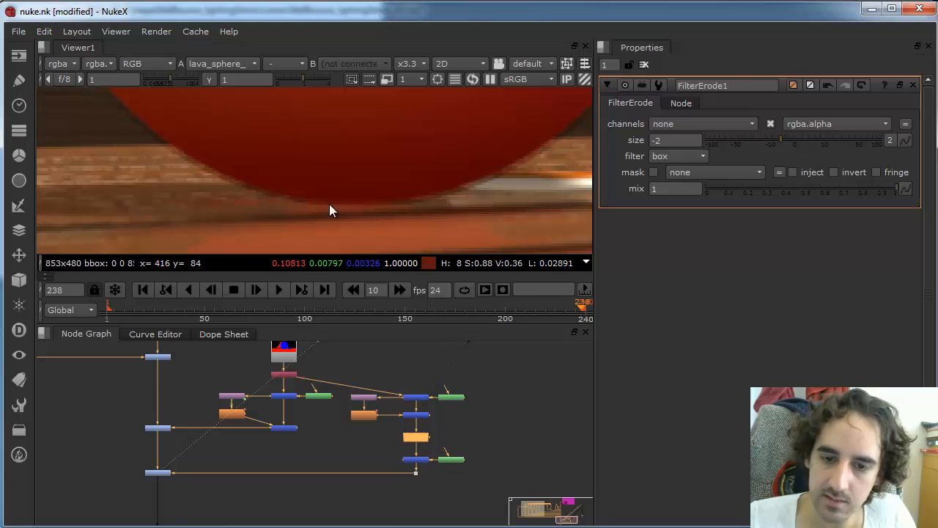
key(d)
Step: Set the Erode node's size to -1 and toggle it off and on to check the sphere's contact edge
click(676, 140)
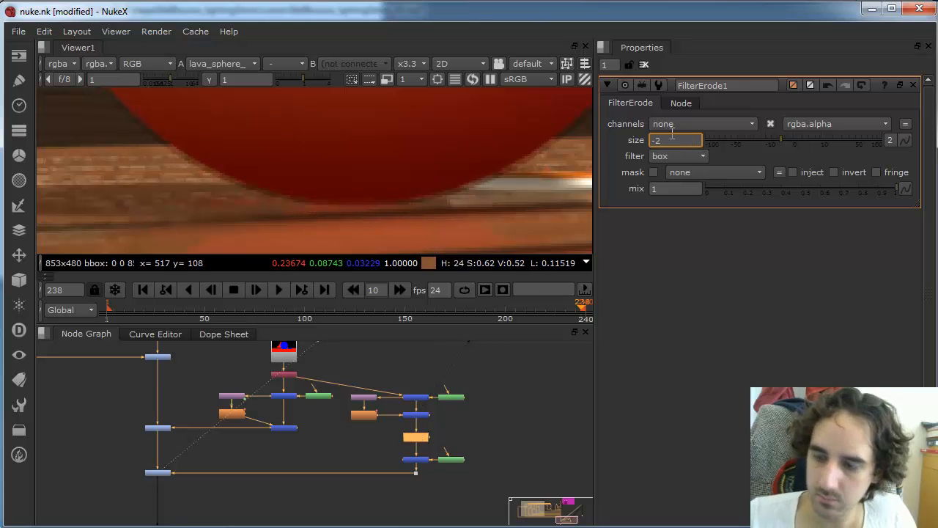
key(Return)
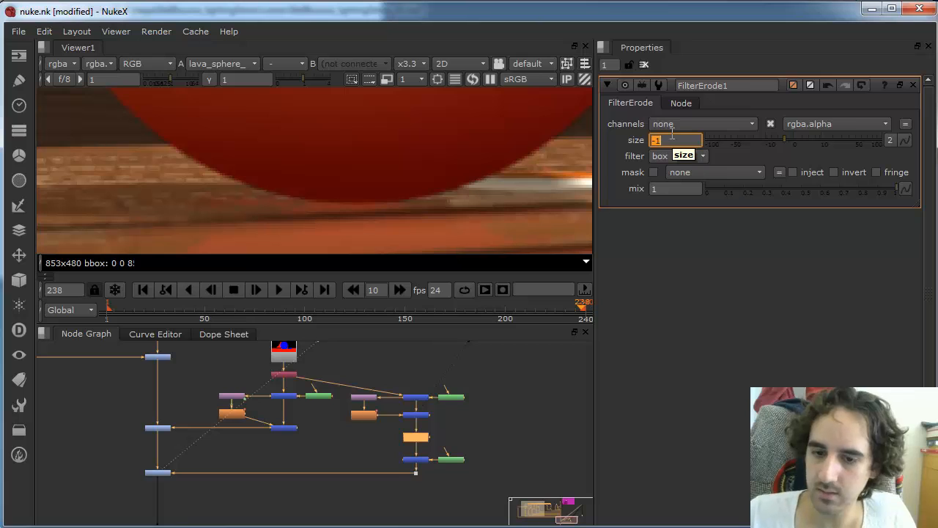
click(418, 439)
key(d)
key(d)
key(d)
key(d)
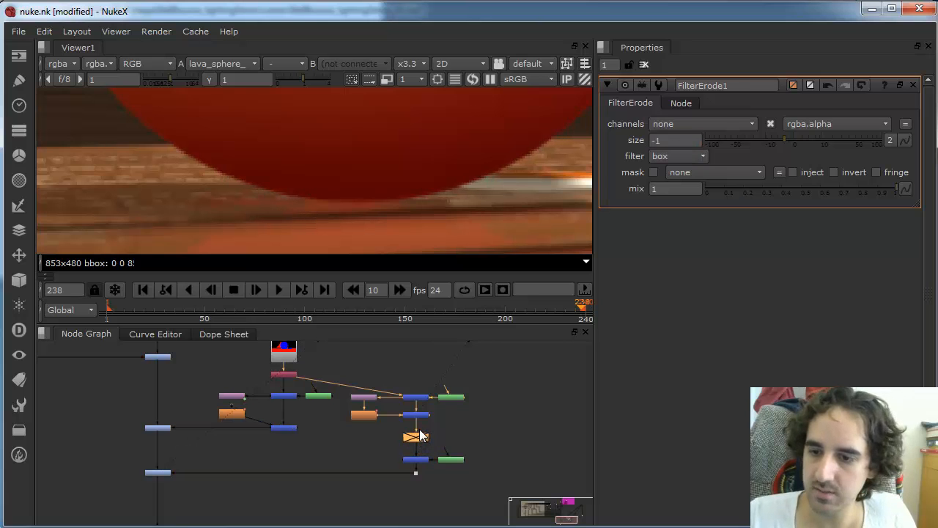
Step: Compare the sphere's edges and the full frame with the Erode node disabled and enabled, leaving it enabled
alt+middle_drag(533, 186, 271, 176)
middle_drag(469, 151, 398, 223)
alt+middle_drag(358, 181, 591, 211)
key(d)
key(d)
alt+middle_drag(508, 188, 442, 186)
key(d)
middle_drag(512, 165, 260, 208)
alt+middle_drag(373, 186, 153, 187)
key(d)
key(d)
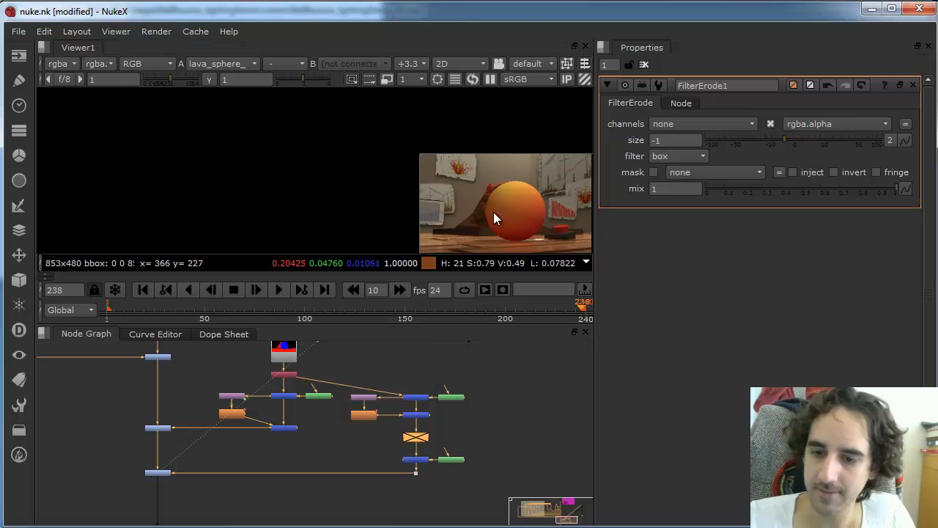
middle_drag(493, 211, 444, 194)
scroll(457, 191, up, 3)
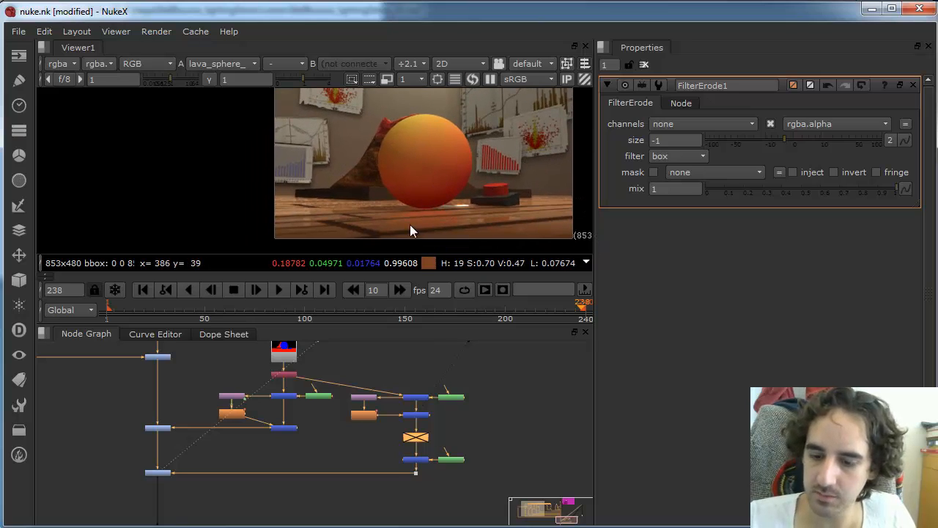
key(d)
Step: Scrub the timeline back to frame 3 and review the whole composite
drag(538, 314, 113, 306)
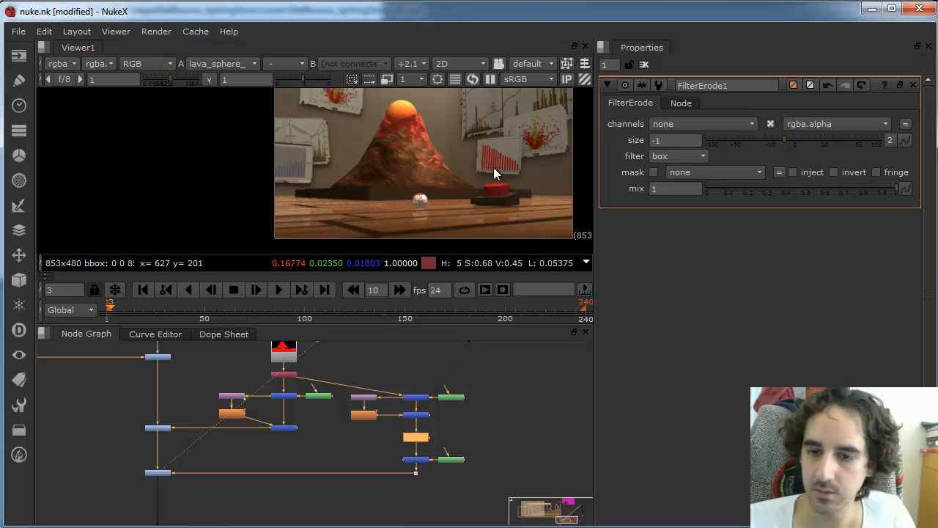
scroll(493, 167, down, 2)
middle_drag(491, 163, 395, 188)
scroll(409, 188, up, 1)
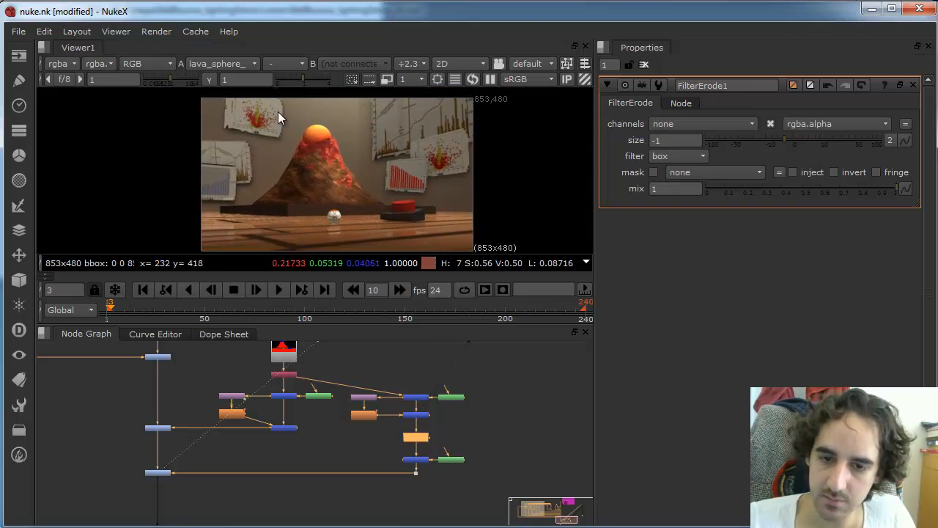
Step: Duplicate the POSTERS backdrop and place the copy over the lava sphere nodes
scroll(433, 392, down, 8)
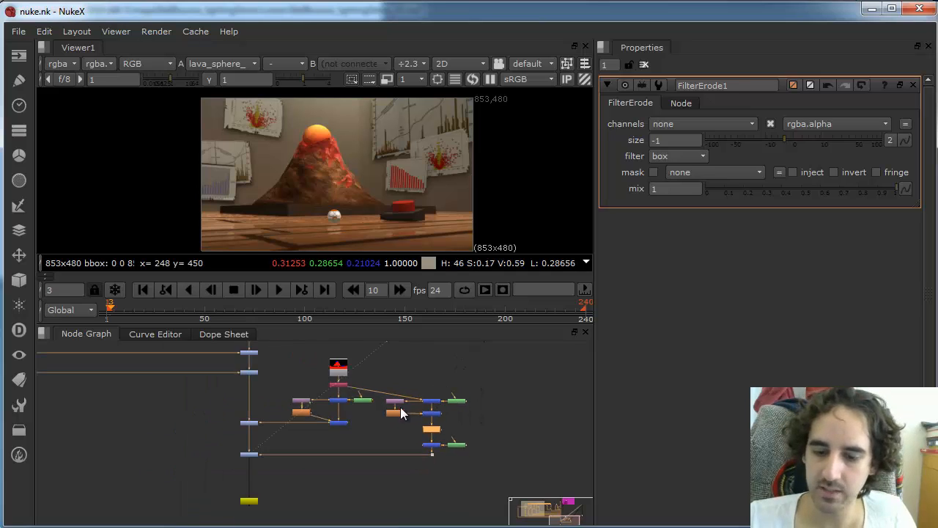
scroll(345, 439, down, 1)
middle_drag(353, 424, 369, 471)
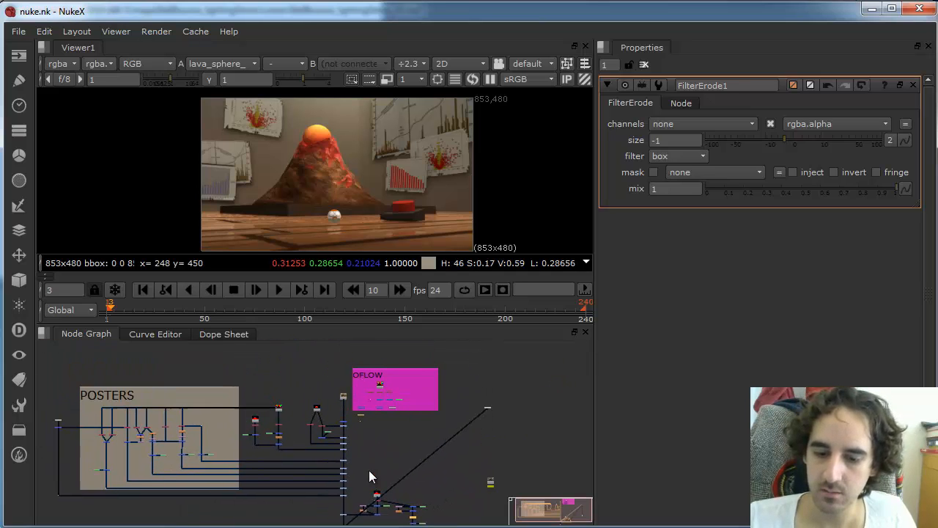
click(208, 387)
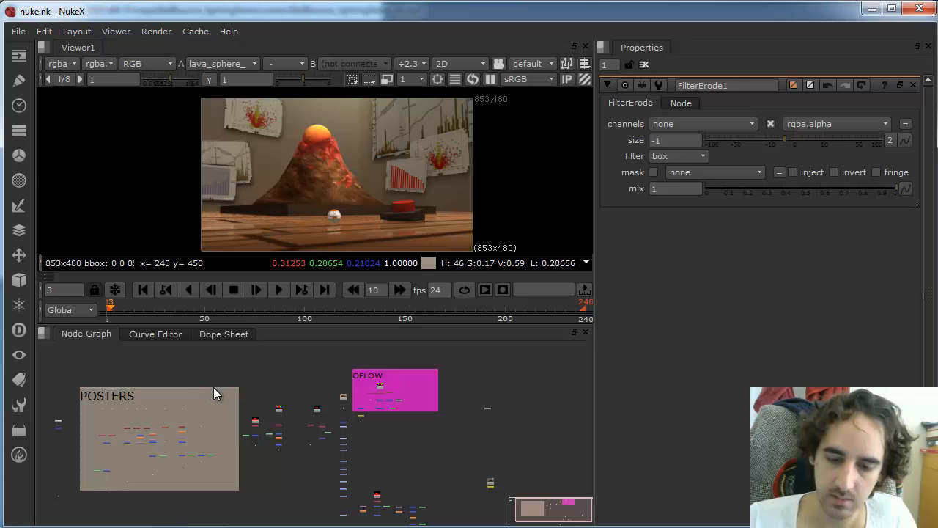
double_click(213, 387)
scroll(410, 490, up, 2)
scroll(366, 432, down, 1)
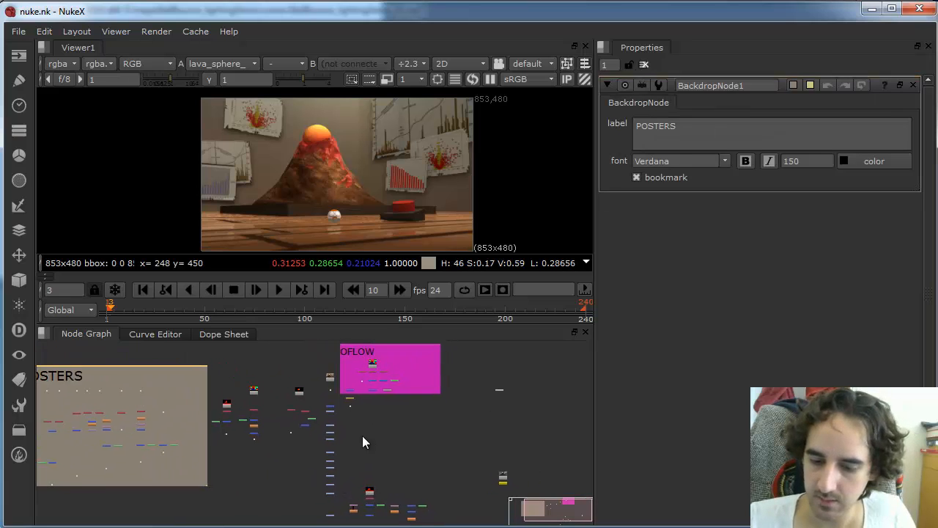
middle_drag(419, 486, 346, 421)
click(346, 421)
key(ctrl+v)
drag(321, 370, 337, 396)
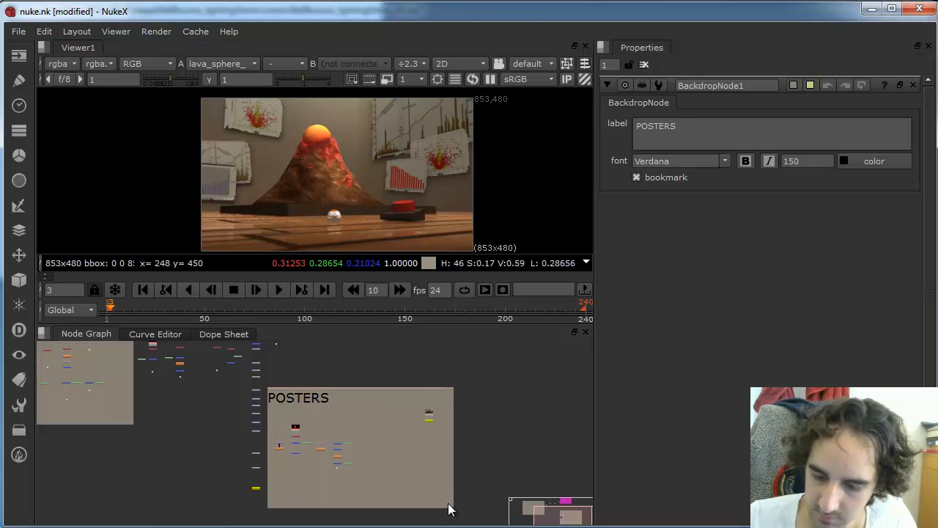
Step: Shrink the copied backdrop and shift it without moving its nodes so it frames the lava sphere node group
scroll(457, 503, up, 3)
middle_drag(455, 513, 468, 497)
drag(467, 497, 296, 441)
scroll(304, 438, up, 1)
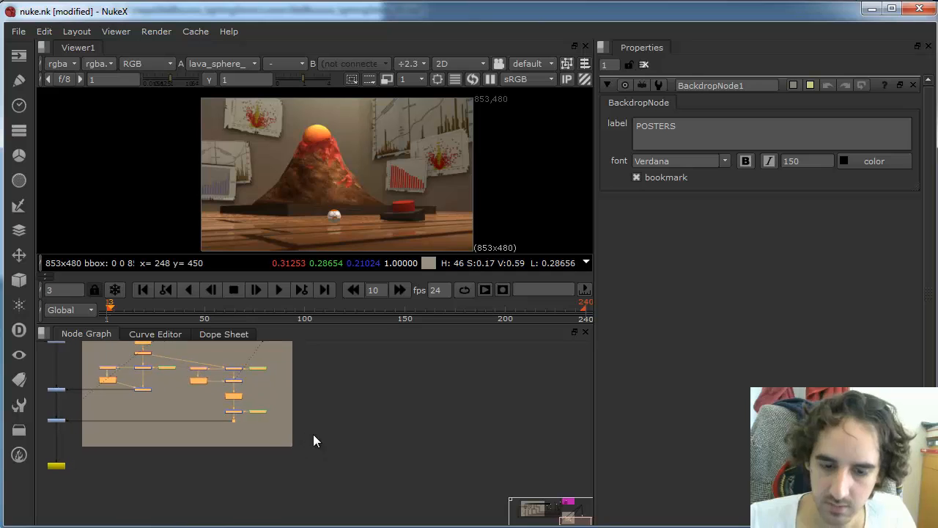
middle_drag(313, 434, 441, 498)
scroll(427, 453, down, 1)
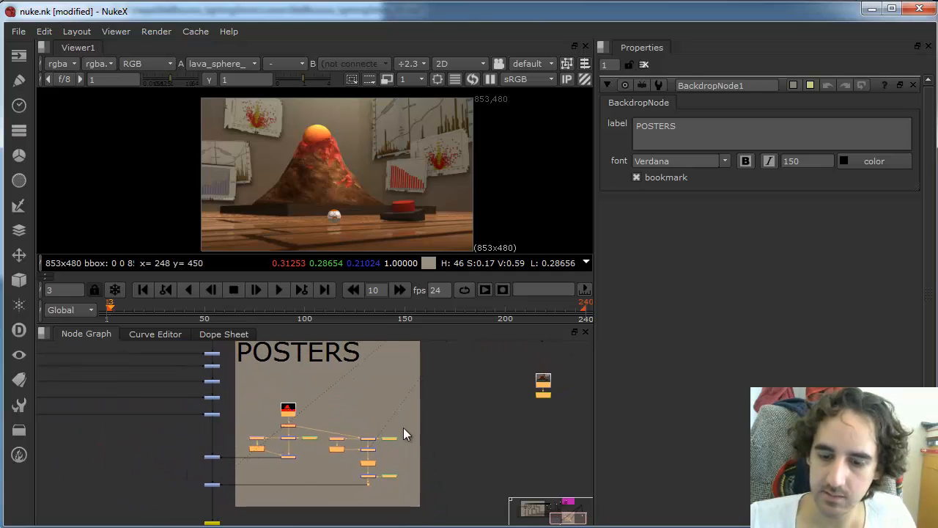
drag(418, 509, 418, 453)
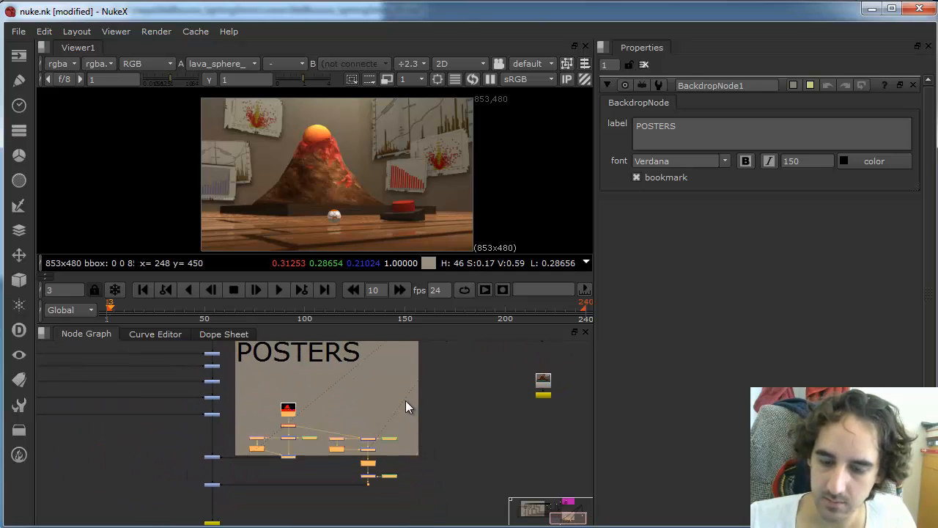
scroll(405, 400, down, 1)
middle_drag(405, 400, 420, 435)
ctrl+drag(377, 368, 382, 401)
Step: Label the copied backdrop LAVA SPHERE and widen it slightly to fit the title
double_click(381, 402)
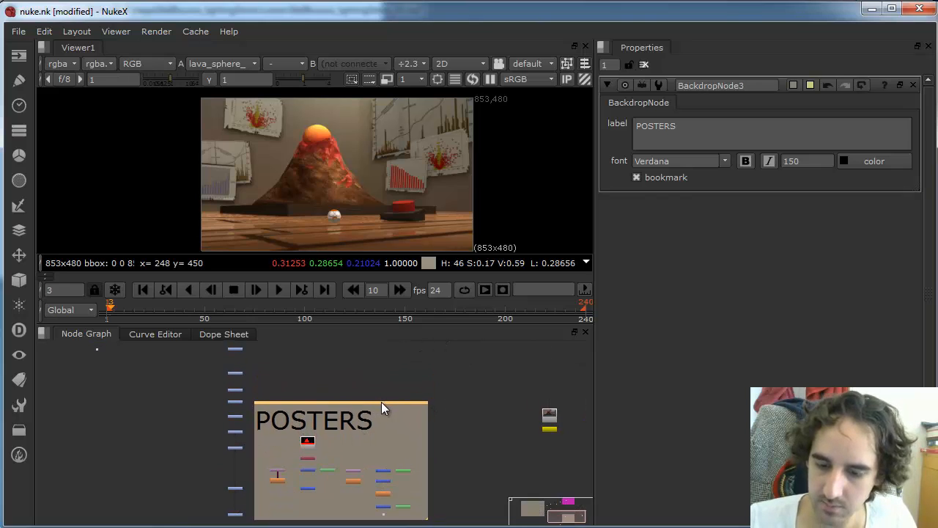
drag(691, 129, 603, 117)
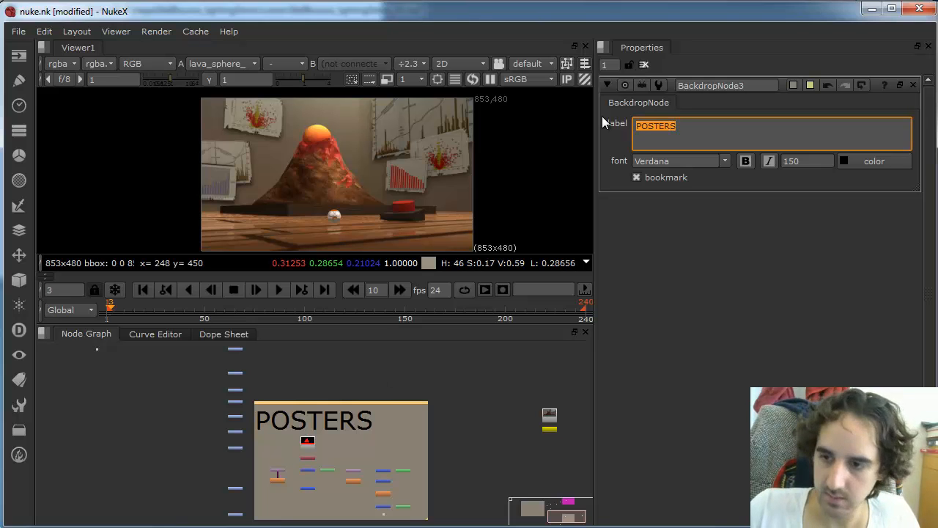
text(LAVA SPHERE)
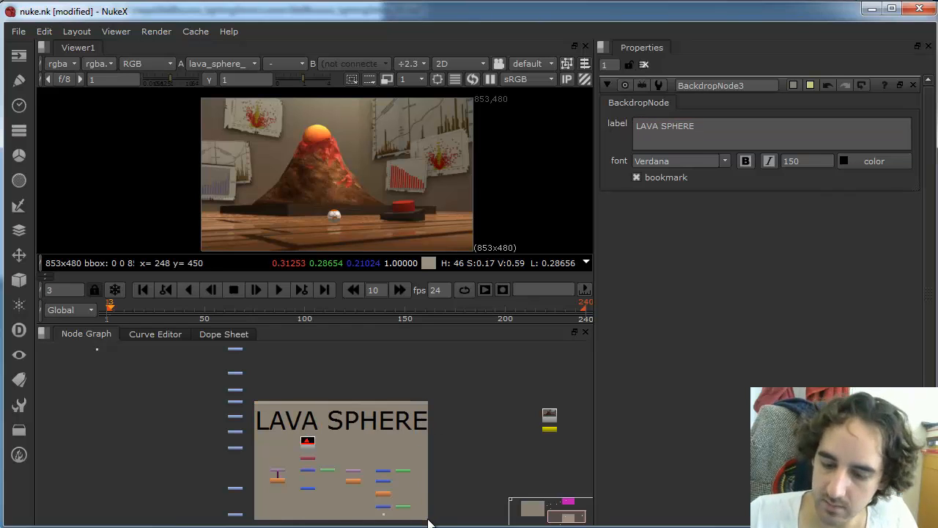
drag(428, 523, 436, 523)
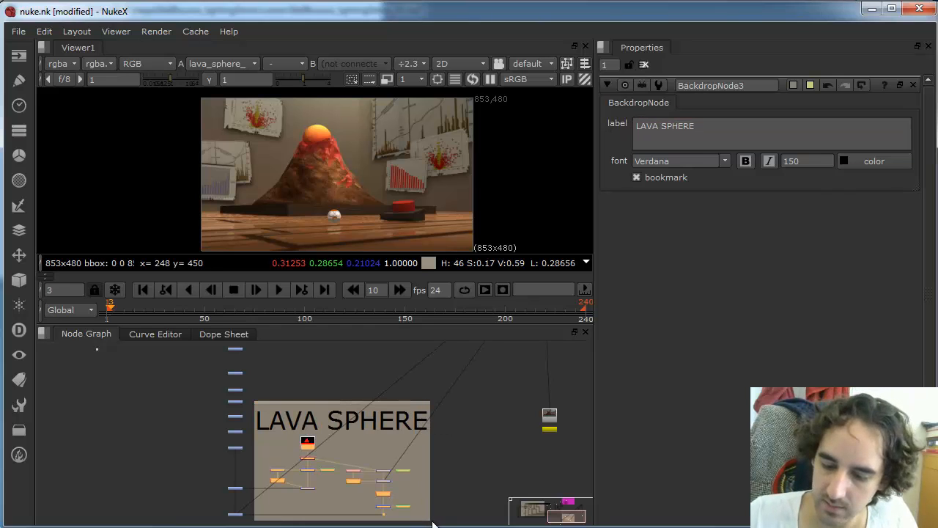
Step: Colour the LAVA SPHERE backdrop red with a hue of about 0.01 and saturation of about 0.72
click(421, 409)
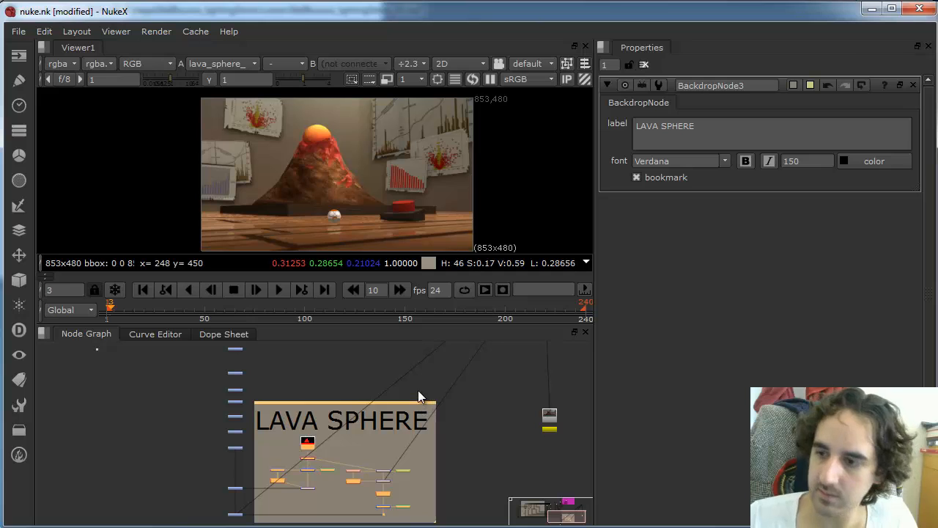
click(809, 86)
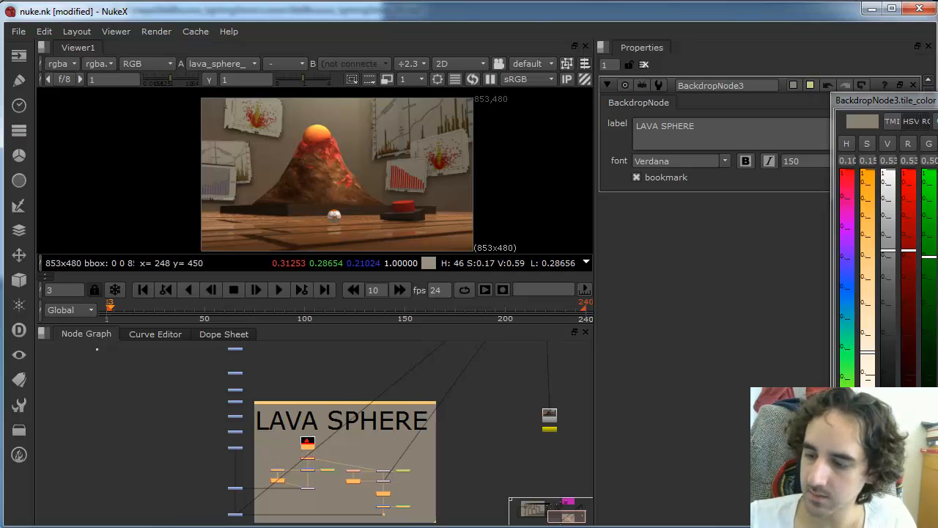
drag(846, 436, 846, 451)
drag(871, 277, 868, 214)
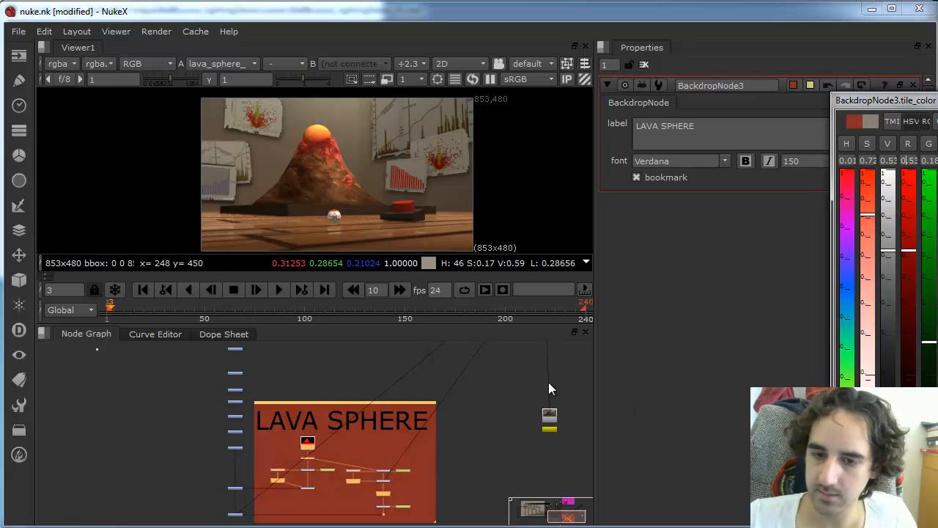
Step: Move the LAVA SPHERE backdrop and its nodes slightly away from the main merge column
scroll(440, 443, down, 5)
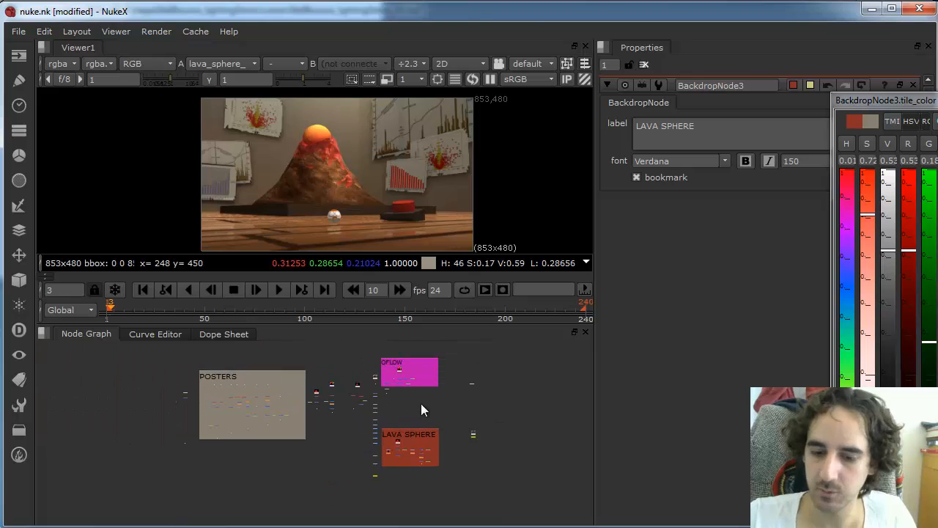
scroll(422, 409, up, 5)
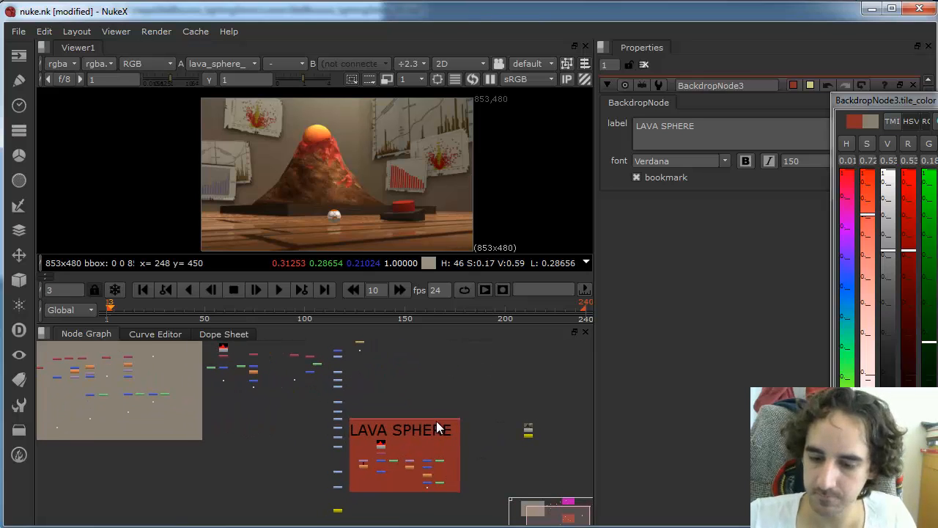
drag(437, 423, 449, 421)
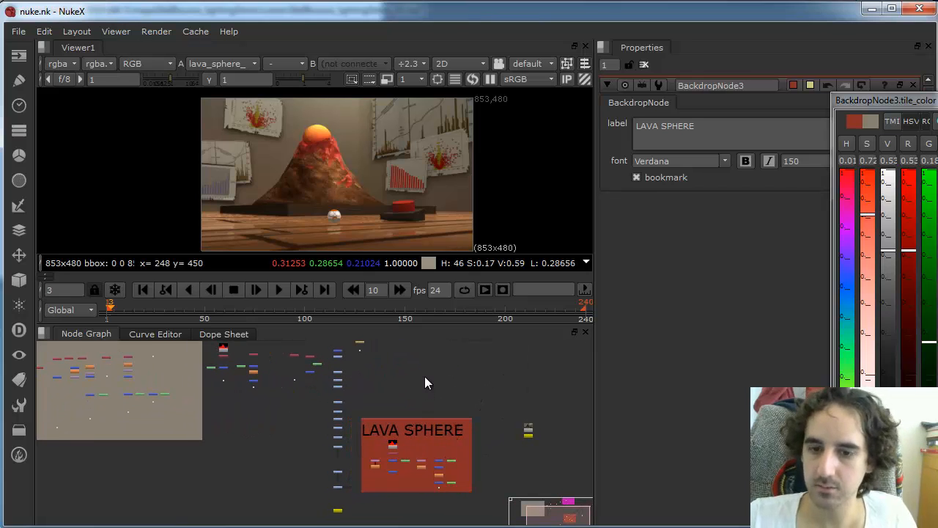
Step: Insert a LensDistortion node between the last merge and the yellow output node, and view its output
scroll(352, 488, up, 5)
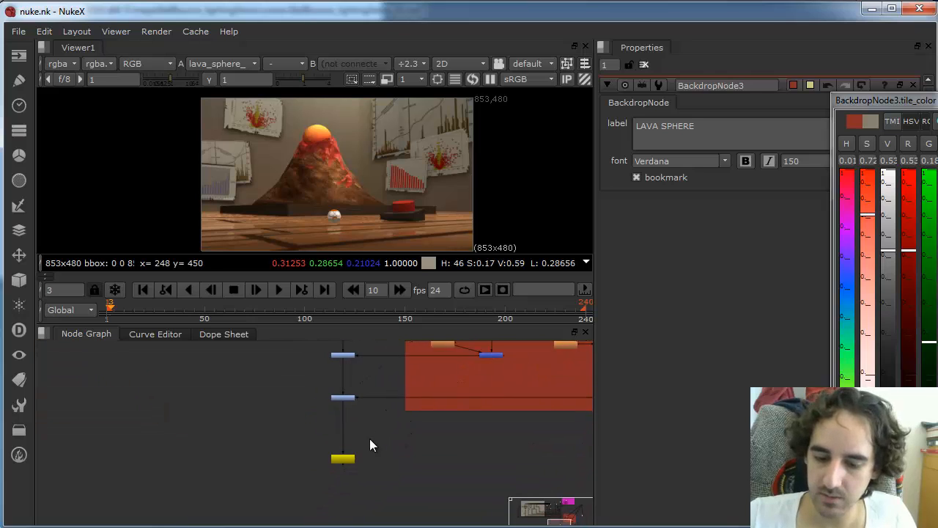
key(Tab)
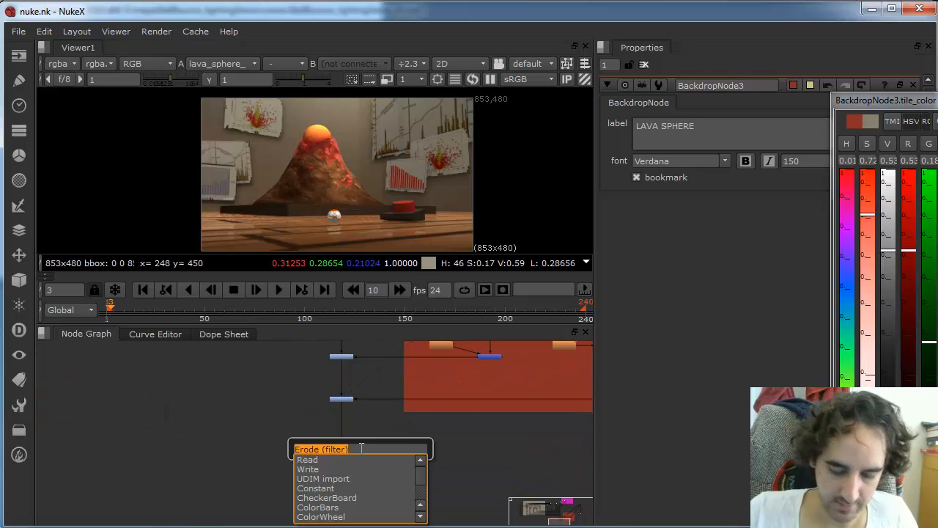
text(le)
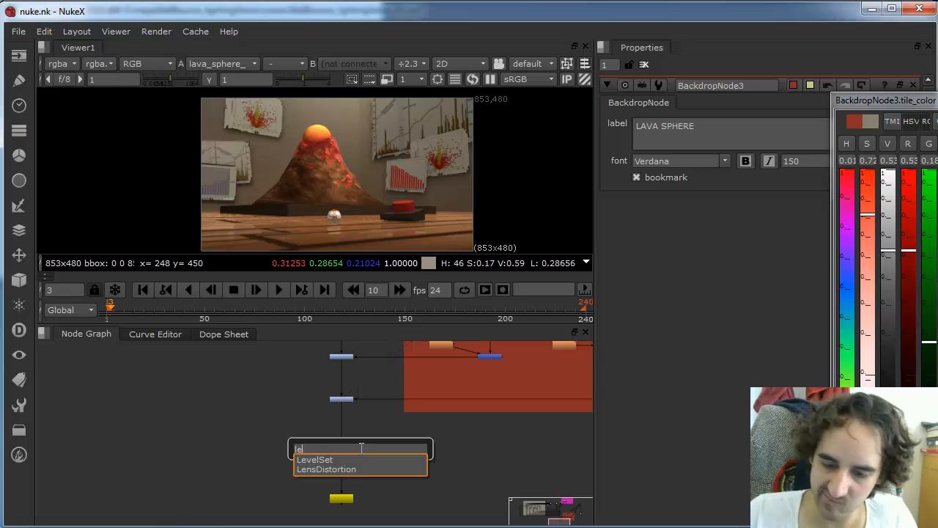
click(362, 467)
drag(365, 463, 347, 465)
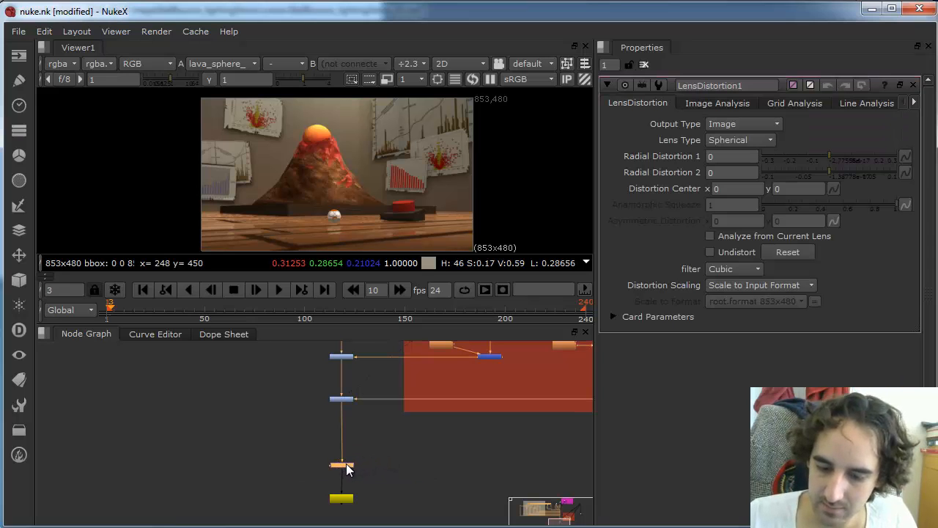
key(1)
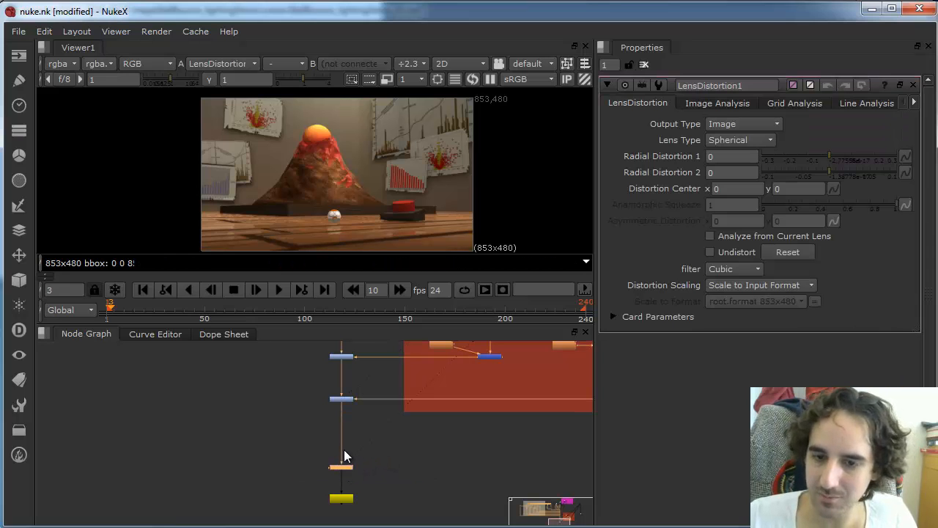
Step: Set the LensDistortion node's Radial Distortion 1 to -0.065 and toggle the node off and on to compare
mouse_move(831, 159)
mouse_down()
mouse_move(845, 158)
mouse_move(814, 158)
mouse_up()
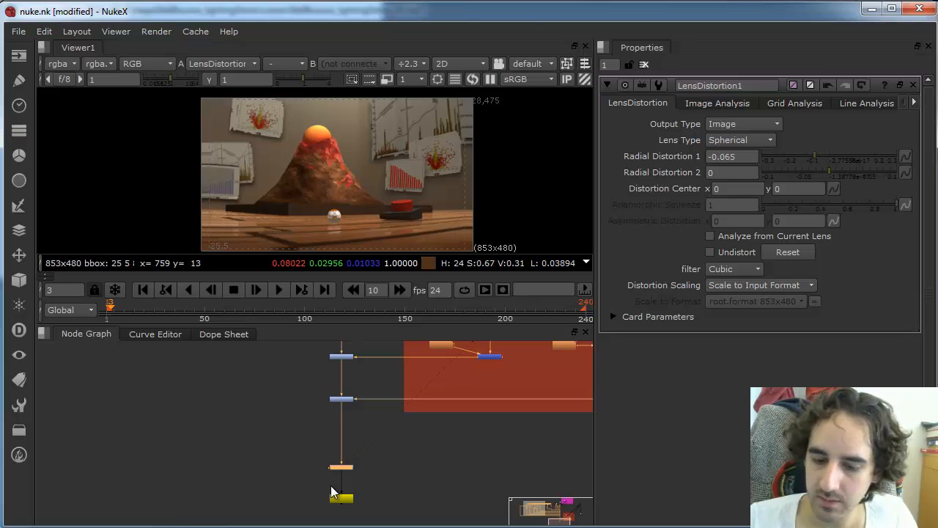
key(d)
key(d)
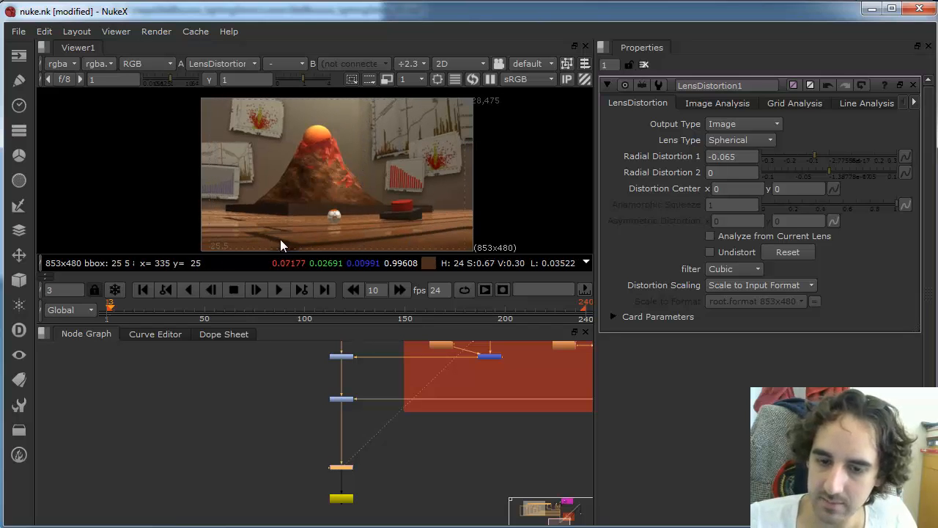
Step: Set the LensDistortion node's Radial Distortion 1 to -0.06 and compare the image with the node off and on
mouse_move(833, 154)
mouse_down()
mouse_move(773, 157)
mouse_move(815, 151)
mouse_up()
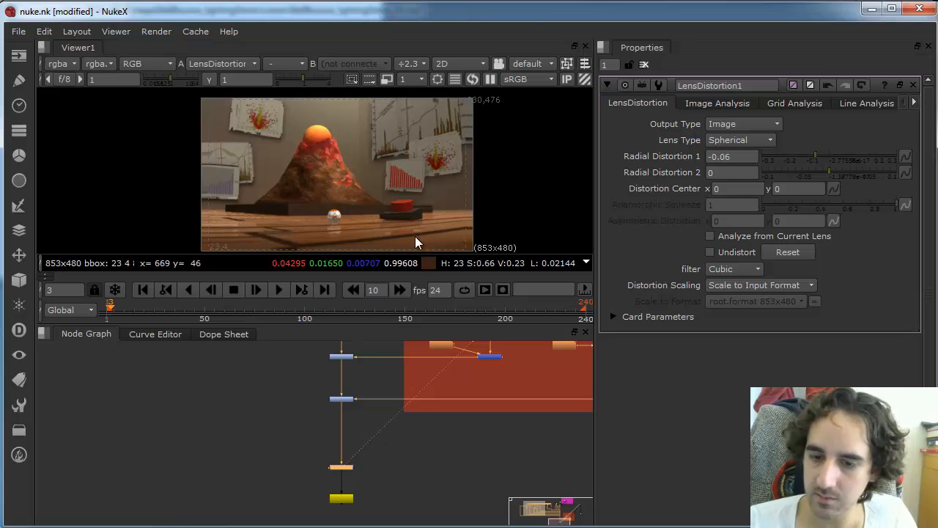
key(d)
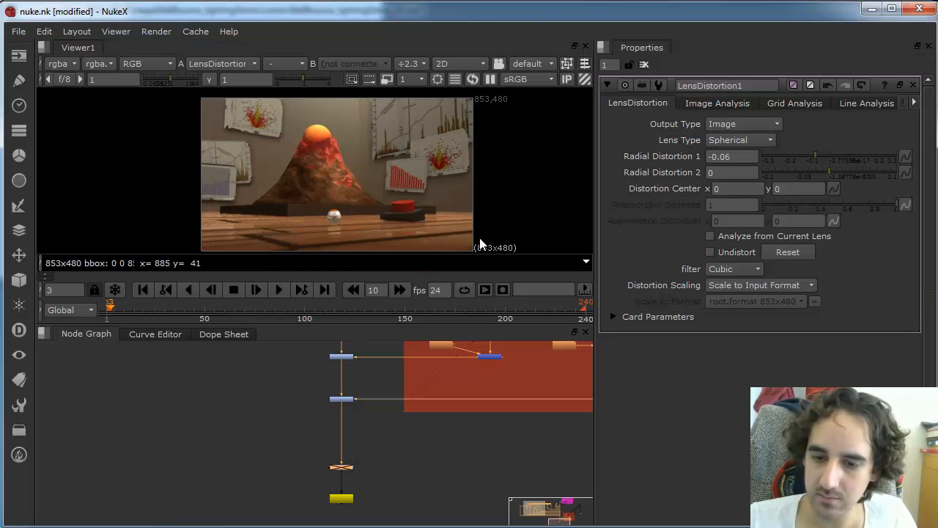
key(d)
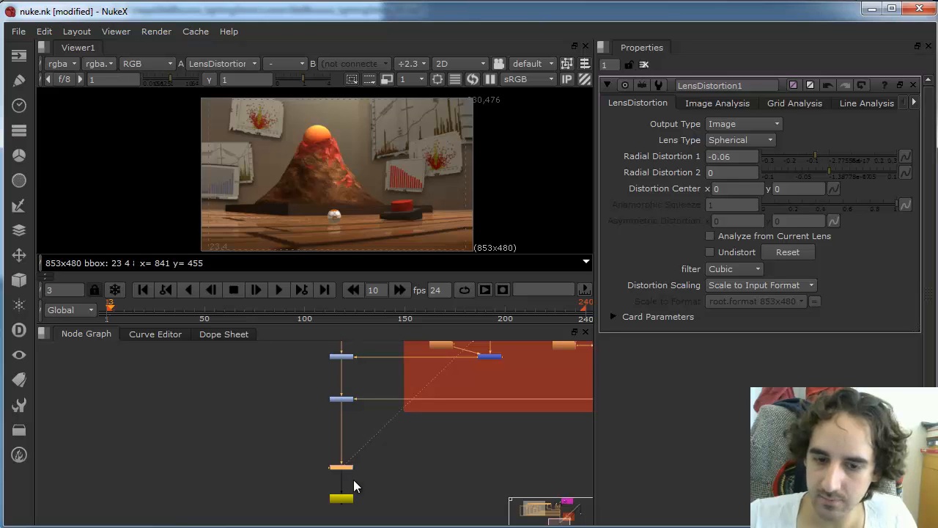
Step: Insert a Transform node between the LensDistortion and Write nodes with a scale of 1.05, and view its output
scroll(359, 483, up, 3)
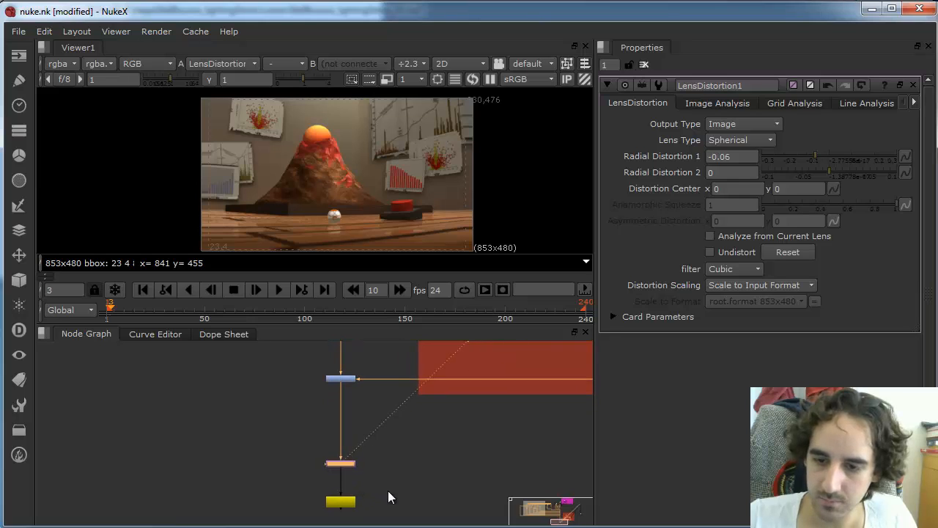
click(338, 448)
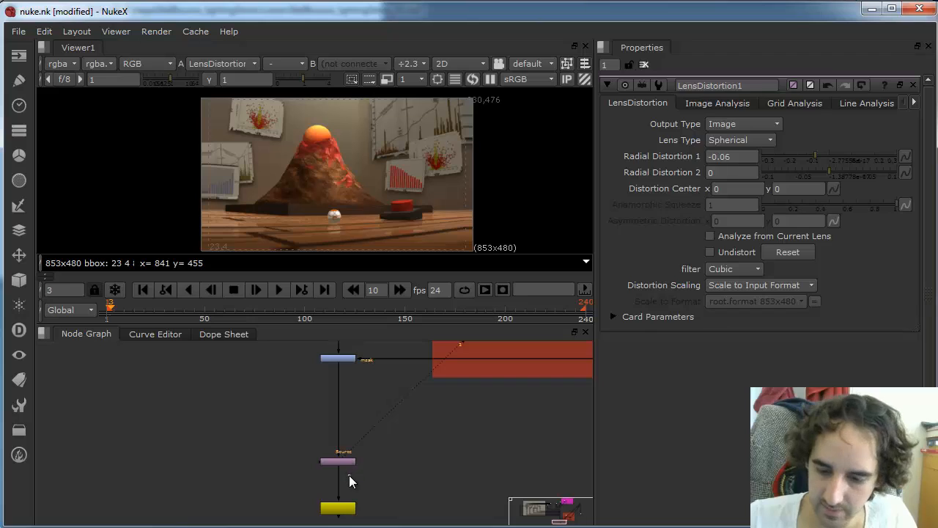
key(t)
click(341, 474)
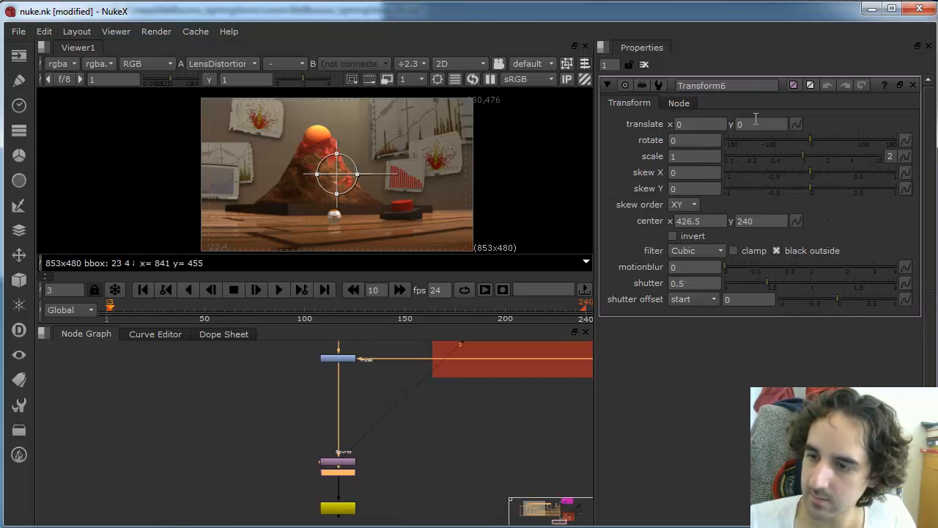
double_click(699, 154)
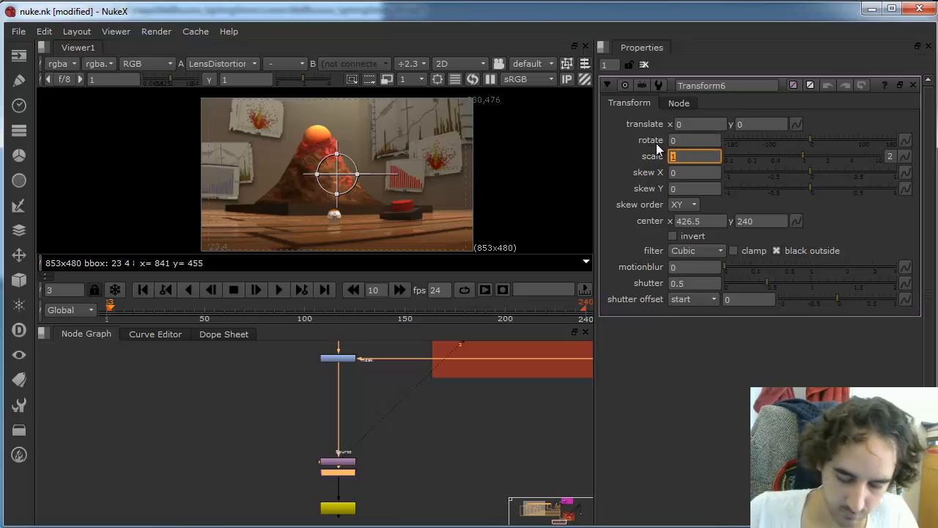
text(1.05)
key(Return)
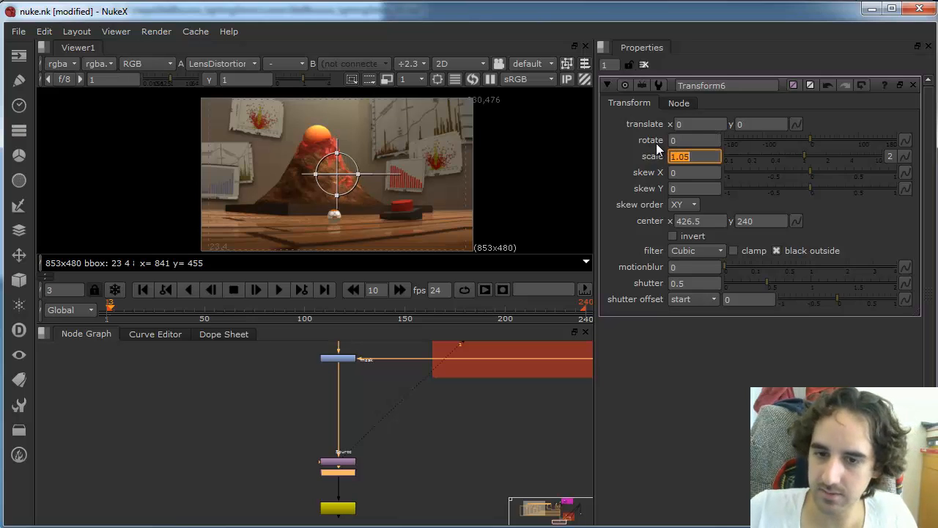
key(1)
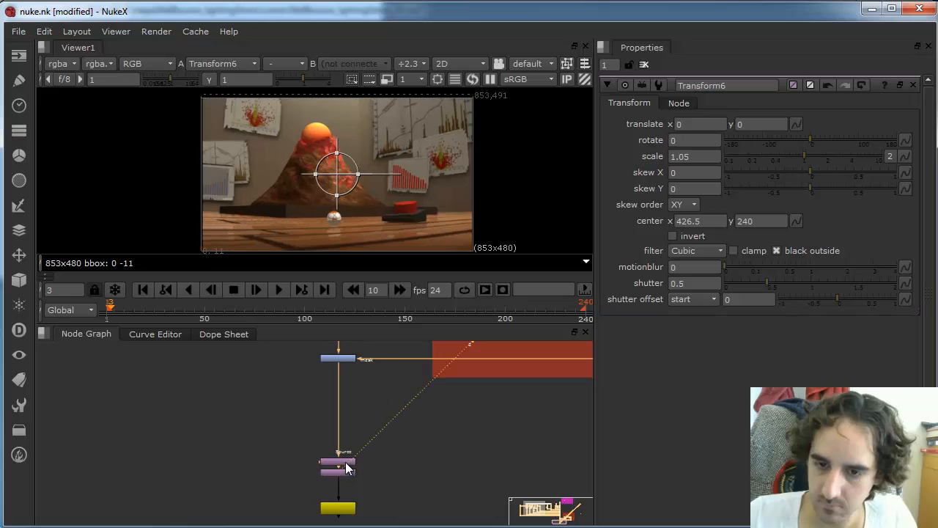
Step: Toggle the new Transform node off and on repeatedly to compare the image borders with and without the scaling
click(346, 471)
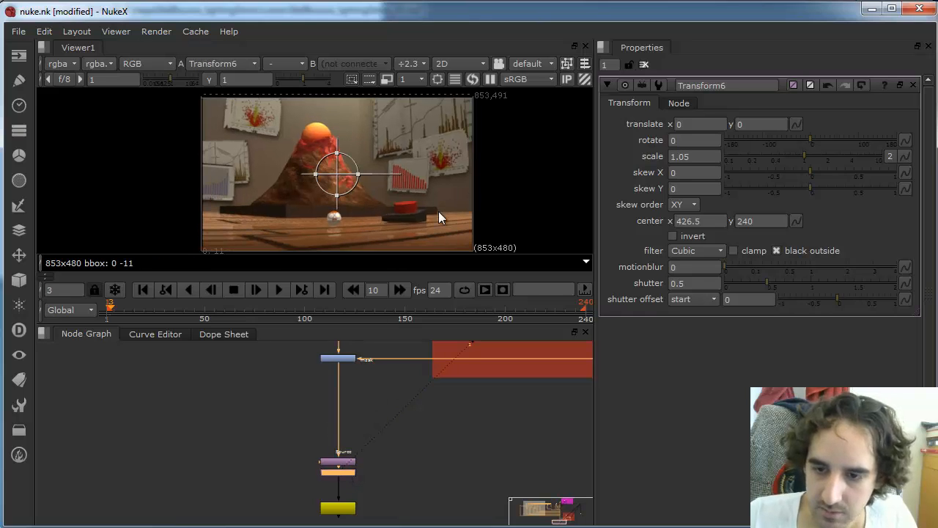
key(d)
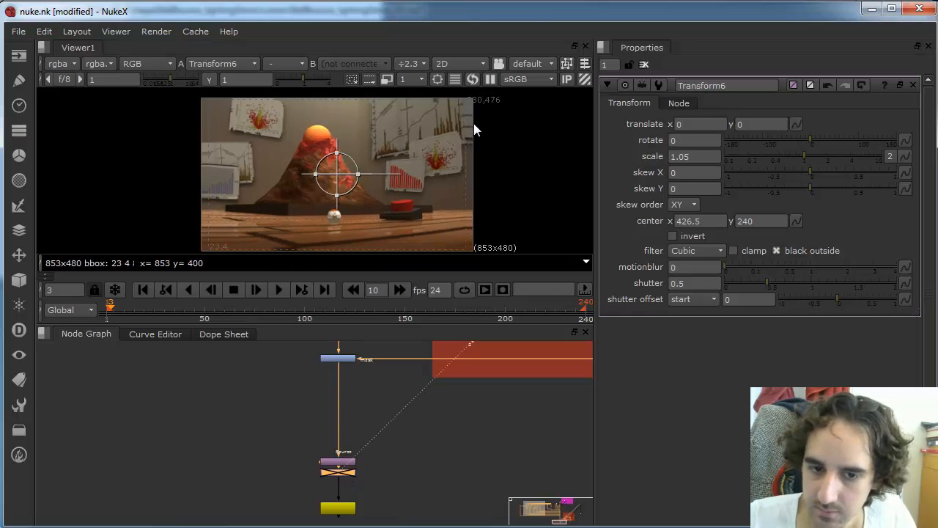
key(d)
key(d)
key(d)
key(d)
key(d)
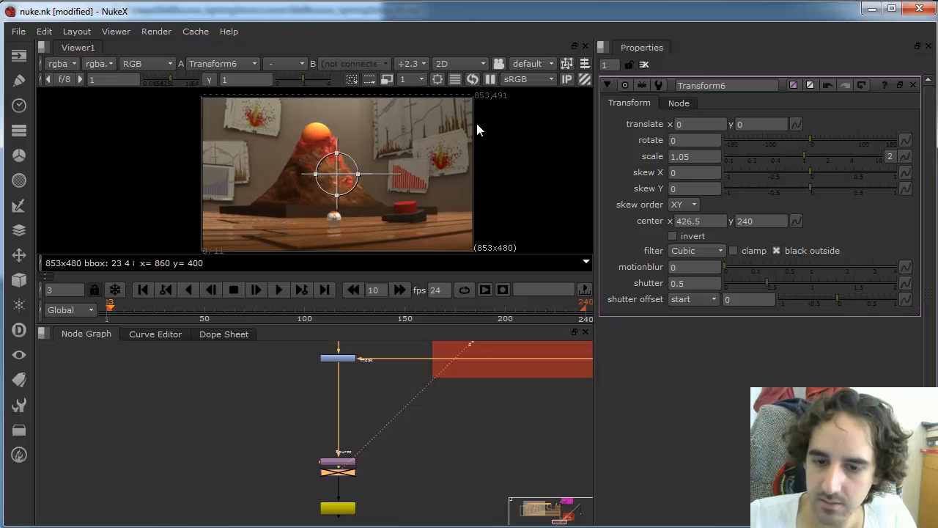
key(d)
key(d)
key(d)
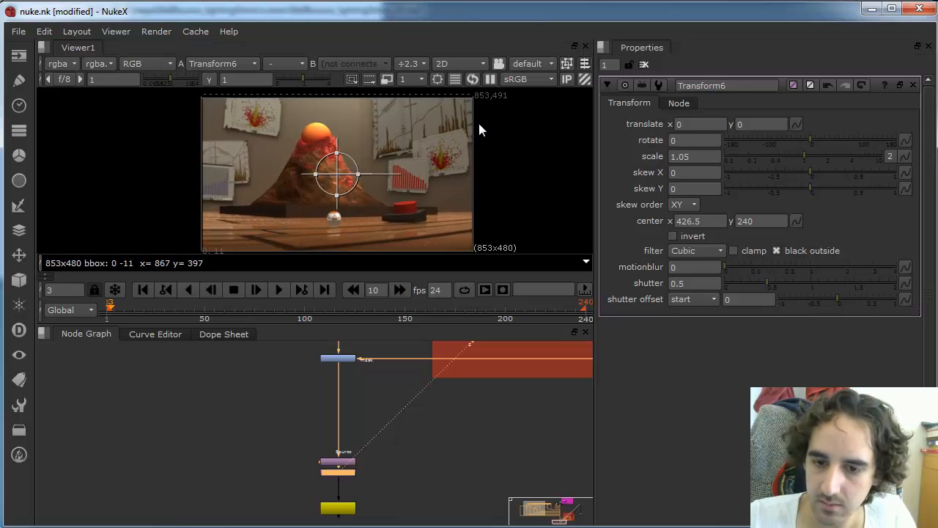
Step: Set the LensDistortion node's Radial Distortion 1 to -0.04
double_click(338, 462)
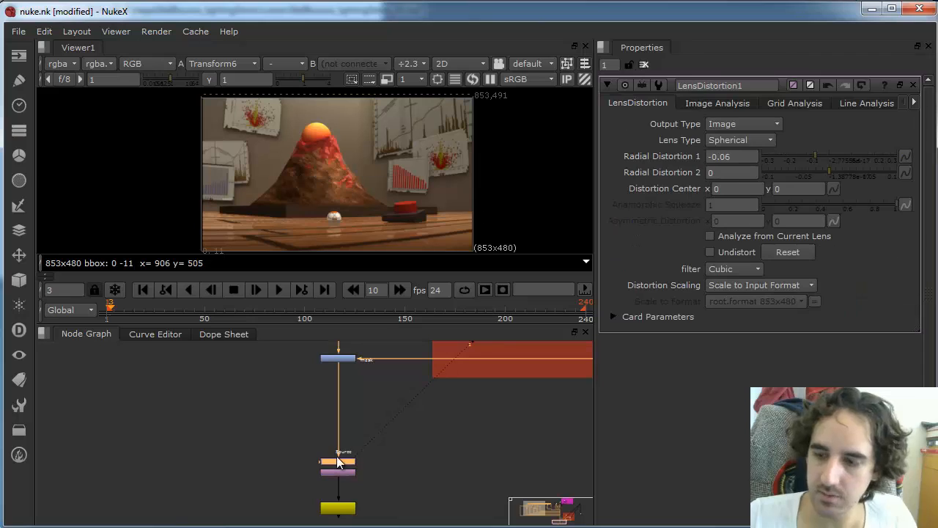
drag(727, 156, 746, 155)
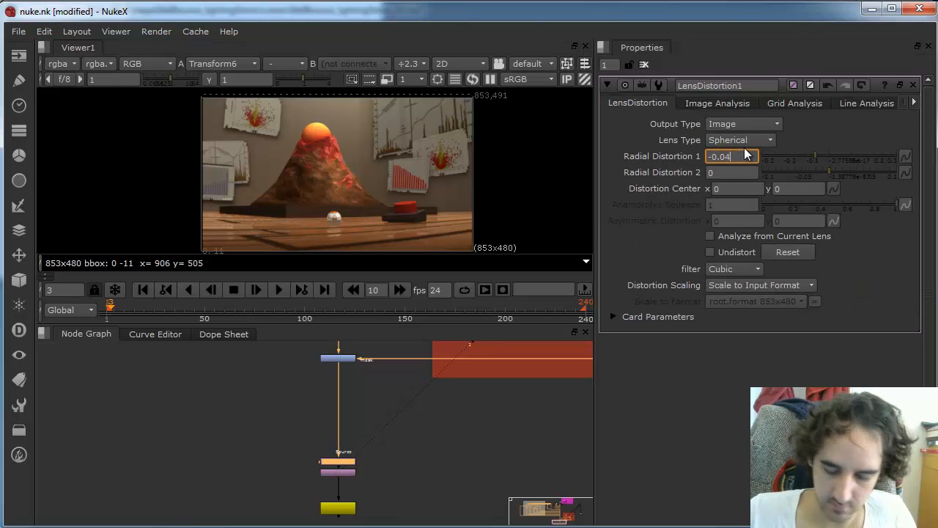
key(Return)
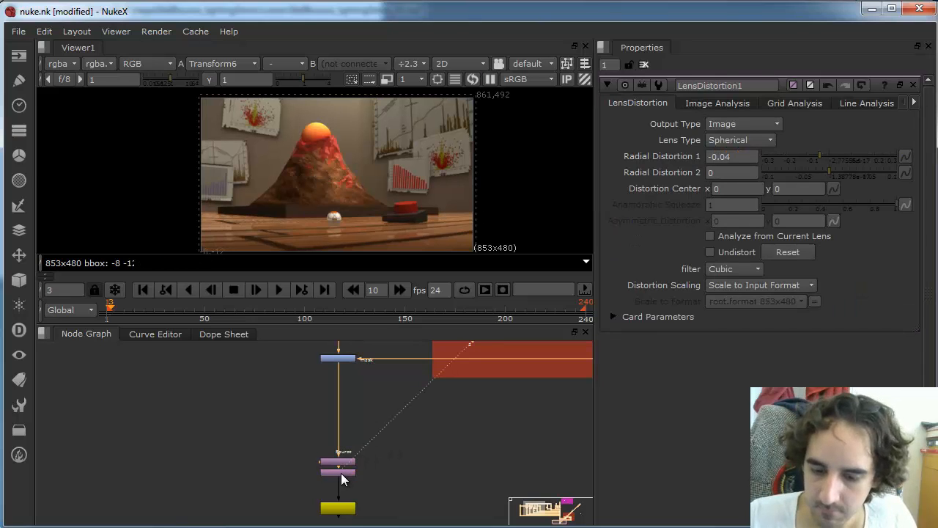
Step: Open the properties of the Transform node below LensDistortion and enlarge the viewer pane to inspect the composite
double_click(341, 472)
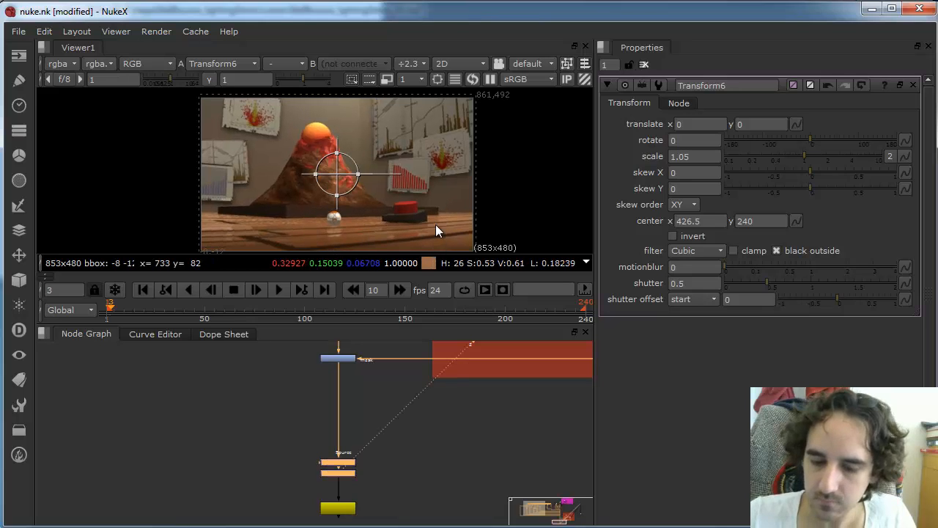
click(403, 408)
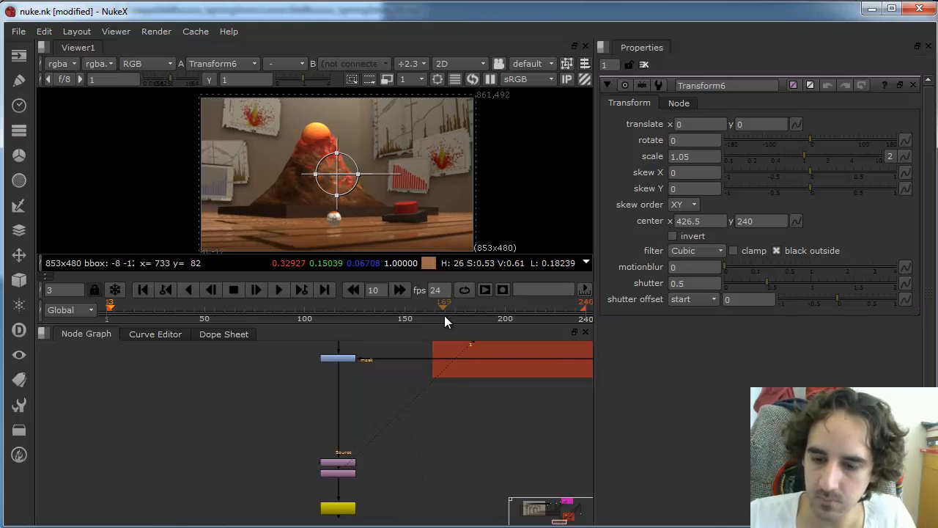
drag(444, 325, 444, 347)
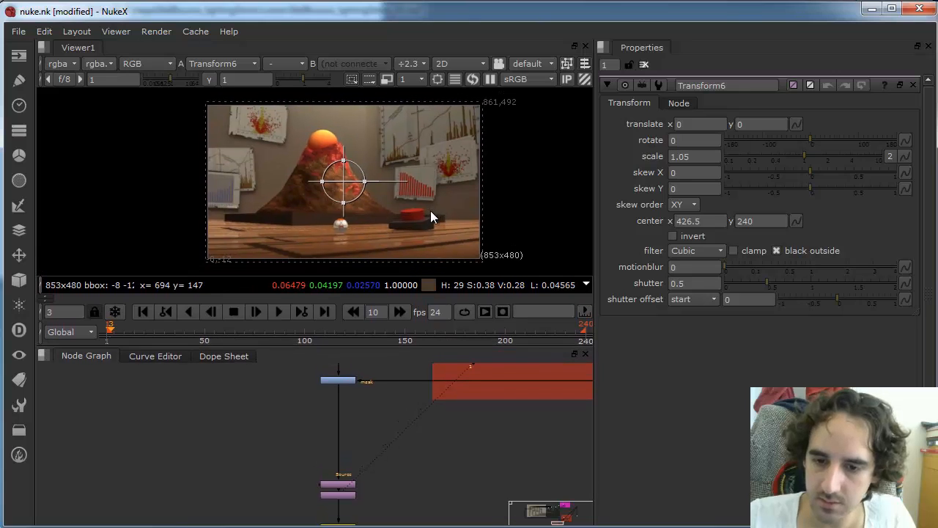
scroll(439, 202, up, 2)
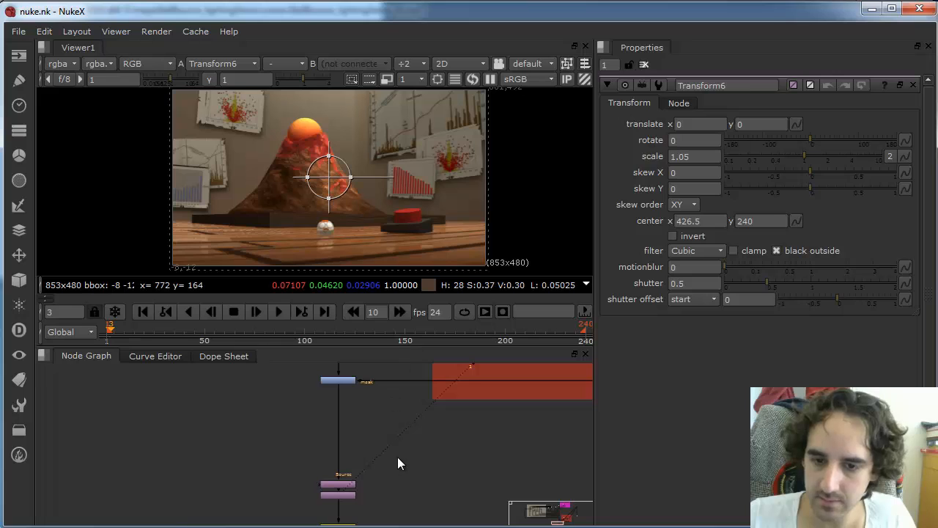
Step: Try a Noise node between the Transform and Write nodes, and delete it after viewing its output
scroll(384, 487, up, 2)
middle_drag(379, 461, 382, 437)
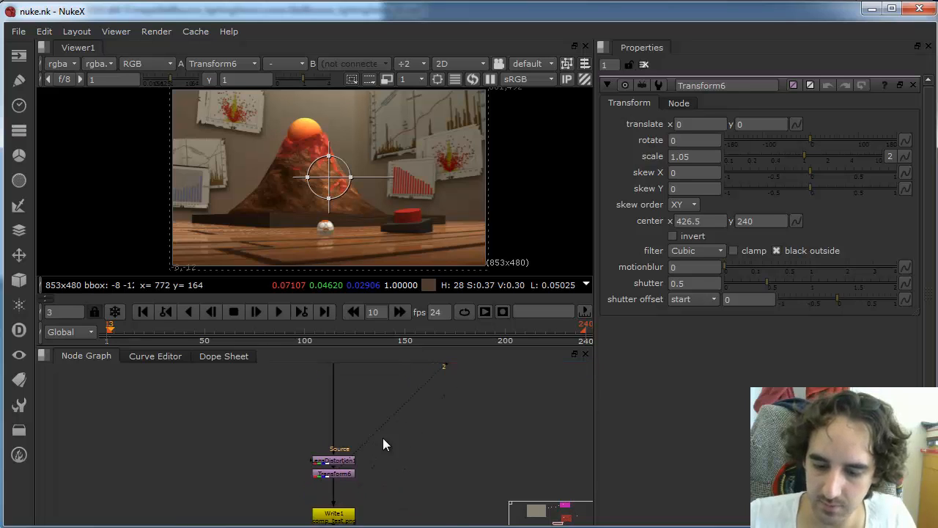
key(Tab)
text(noise)
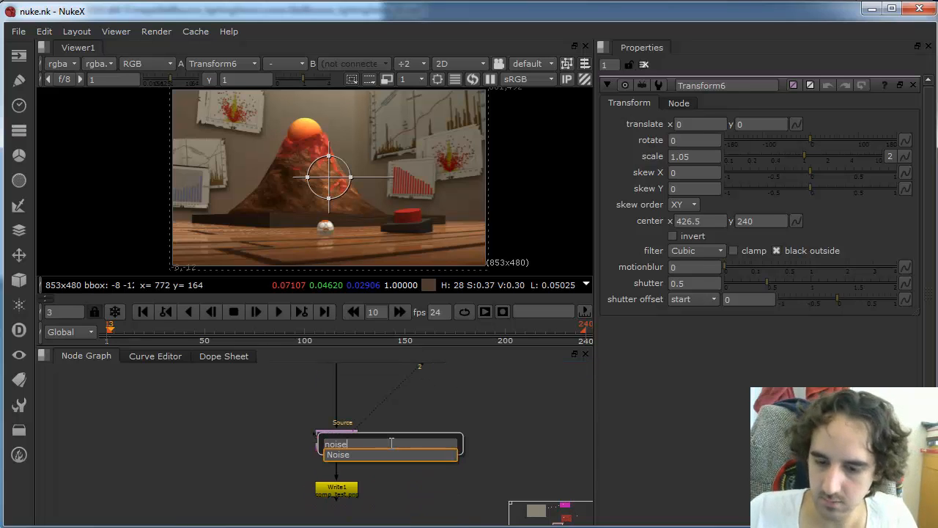
key(Return)
drag(392, 452, 339, 470)
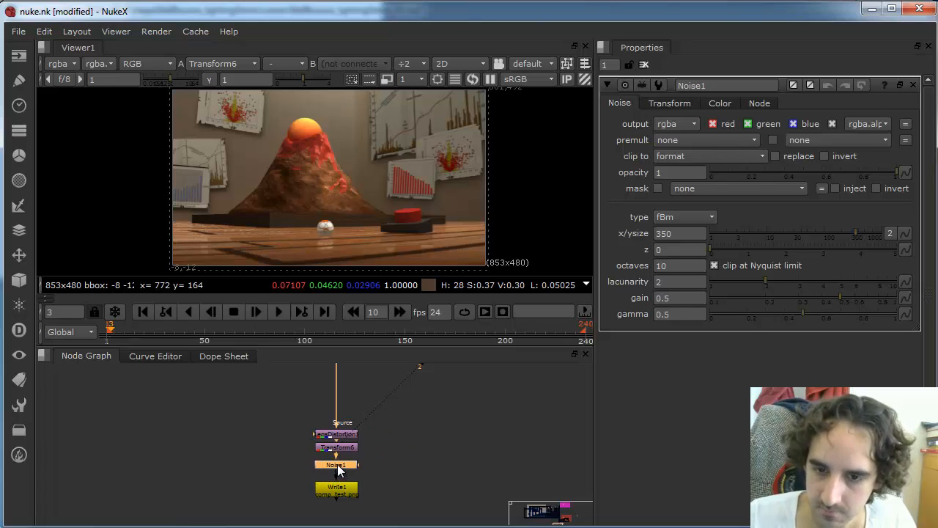
key(1)
click(341, 466)
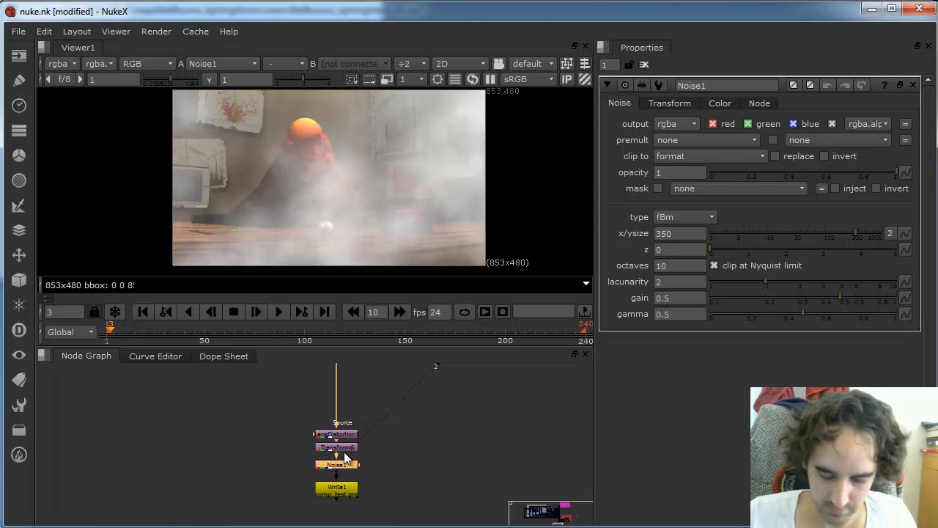
key(Delete)
Step: Insert a Grain node between the Transform and Write nodes and view its output up close
key(Tab)
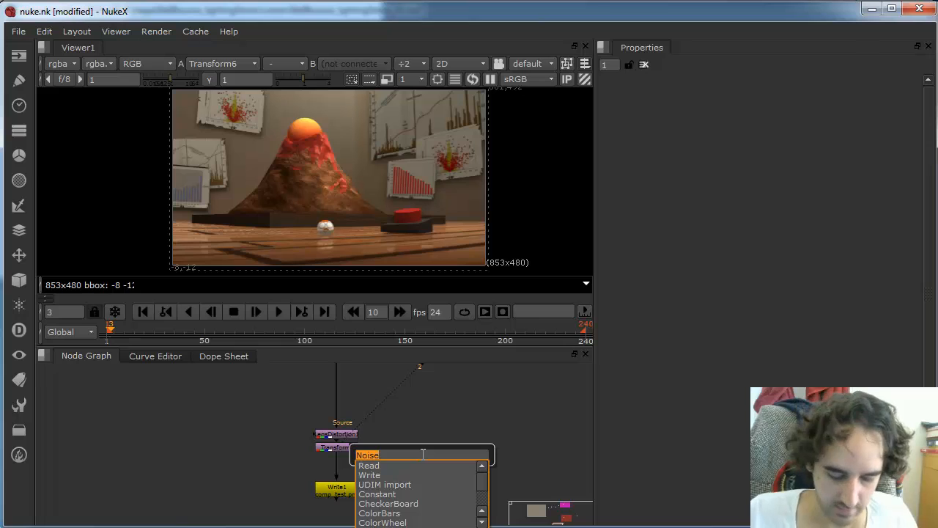
text(grain)
key(Return)
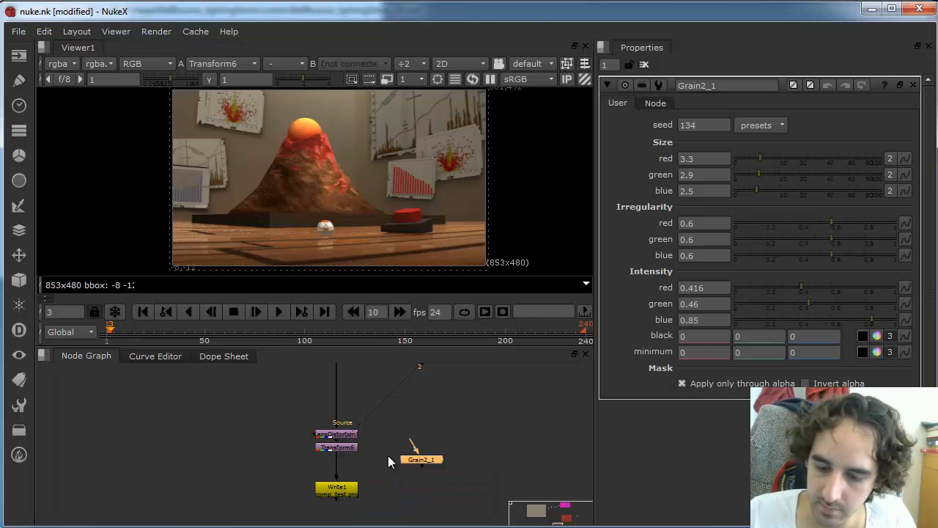
drag(419, 458, 339, 471)
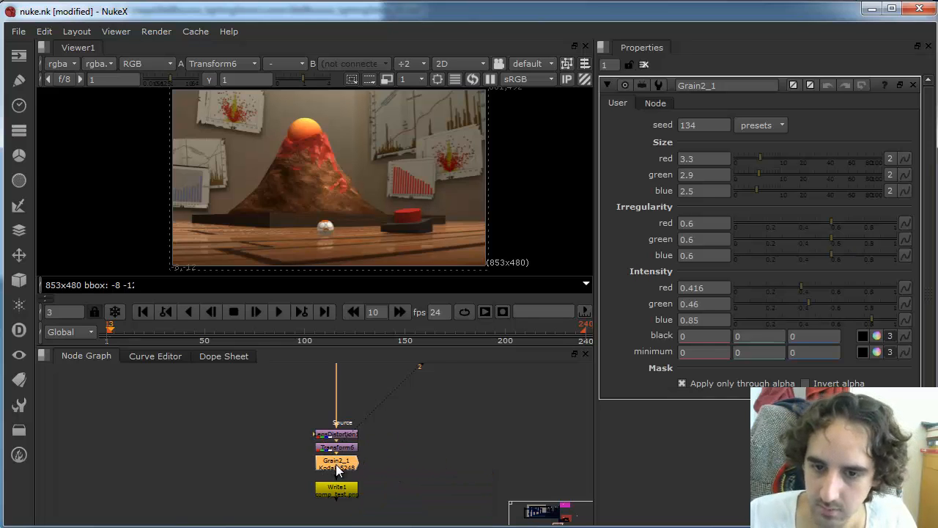
key(1)
scroll(329, 217, up, 5)
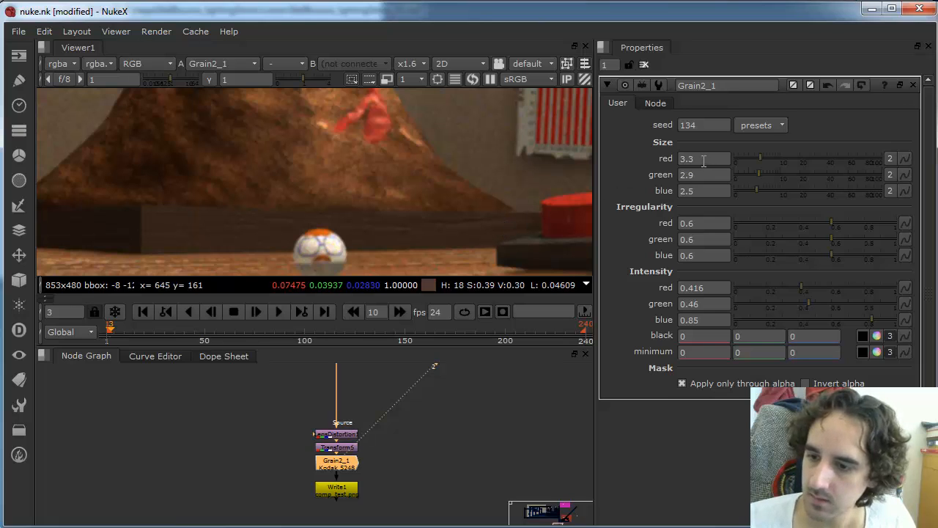
Step: Set the Grain node's size to 0.6 for red, 0.2 for green and 0.05 for blue, and check the full image
click(745, 159)
click(740, 173)
click(736, 190)
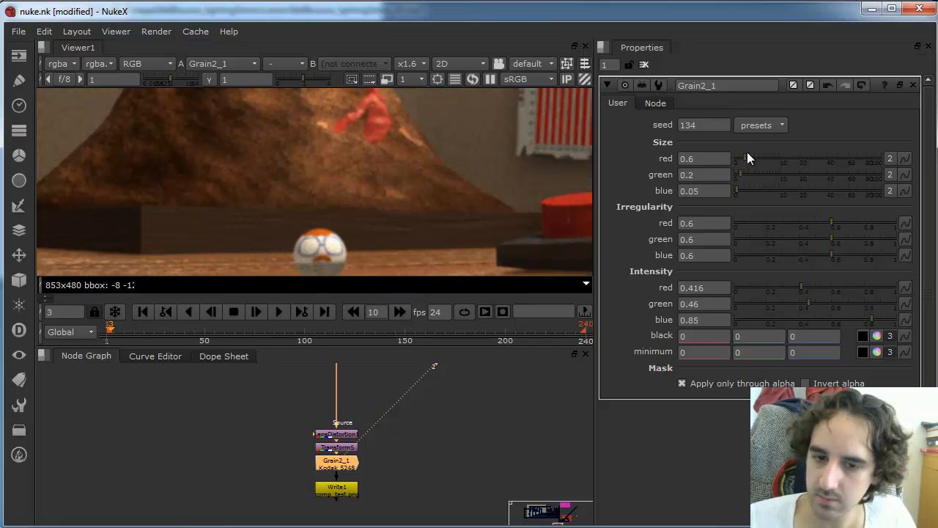
alt+middle_drag(488, 235, 328, 232)
middle_drag(475, 212, 381, 206)
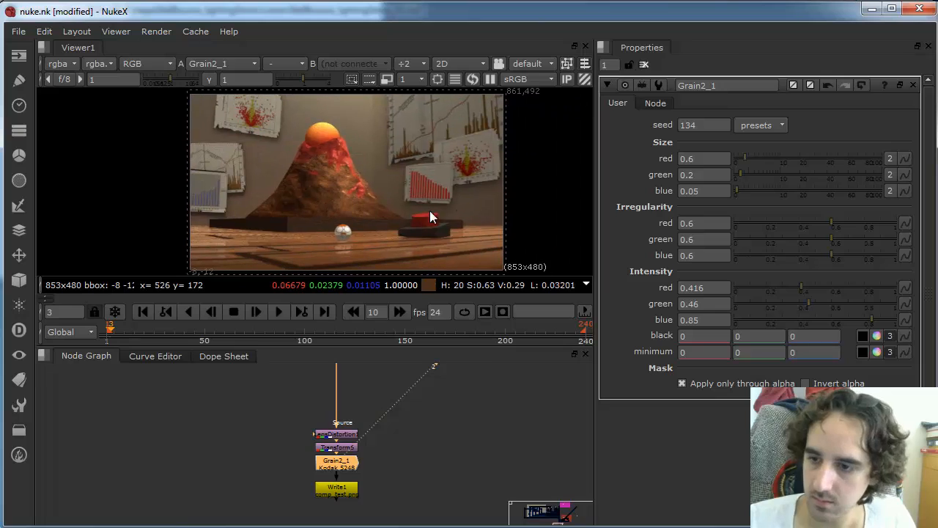
Step: Set the Grain node's size to 0.1 for red, 0.1 for green and 0.4 for blue, and inspect the image closely
click(740, 173)
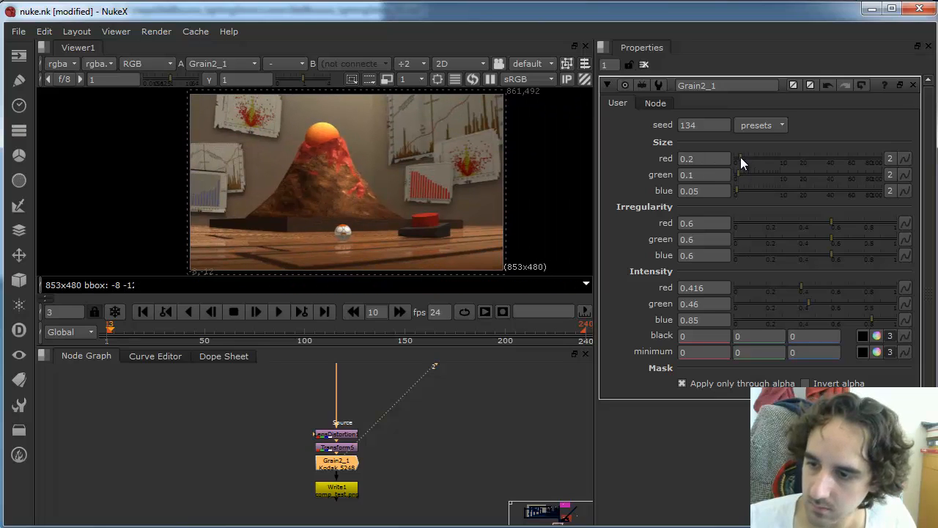
click(738, 158)
drag(738, 191, 742, 190)
click(738, 174)
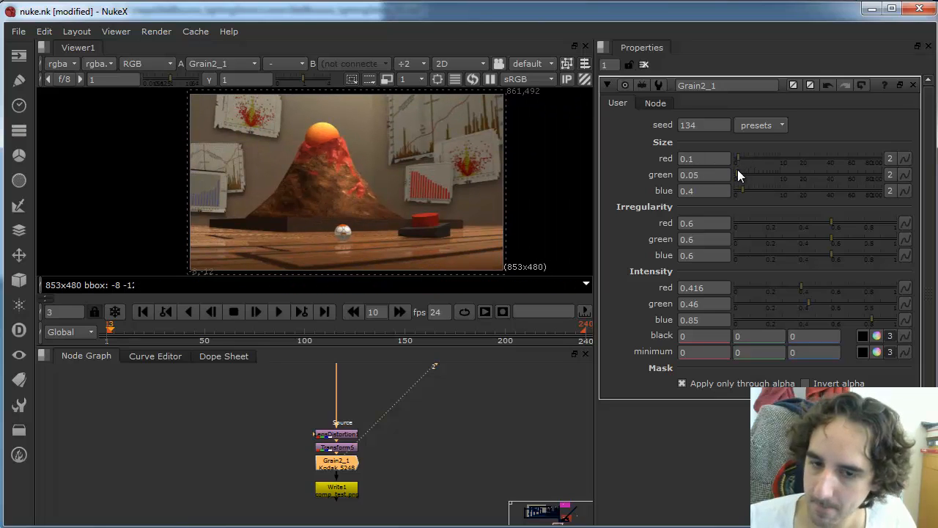
click(738, 174)
scroll(442, 222, up, 2)
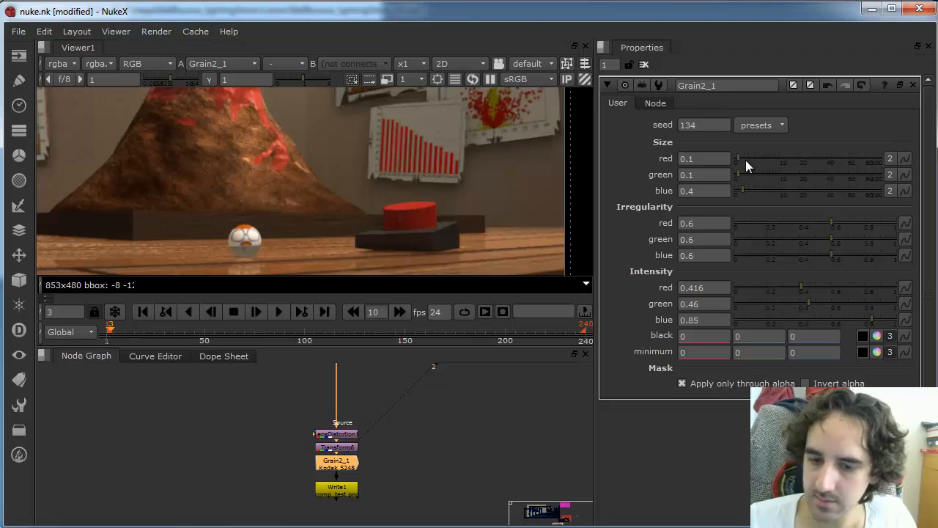
Step: Undo all the red, green and blue size changes made to the Grain node
key(ctrl+z)
key(ctrl+z)
key(ctrl+z)
key(ctrl+z)
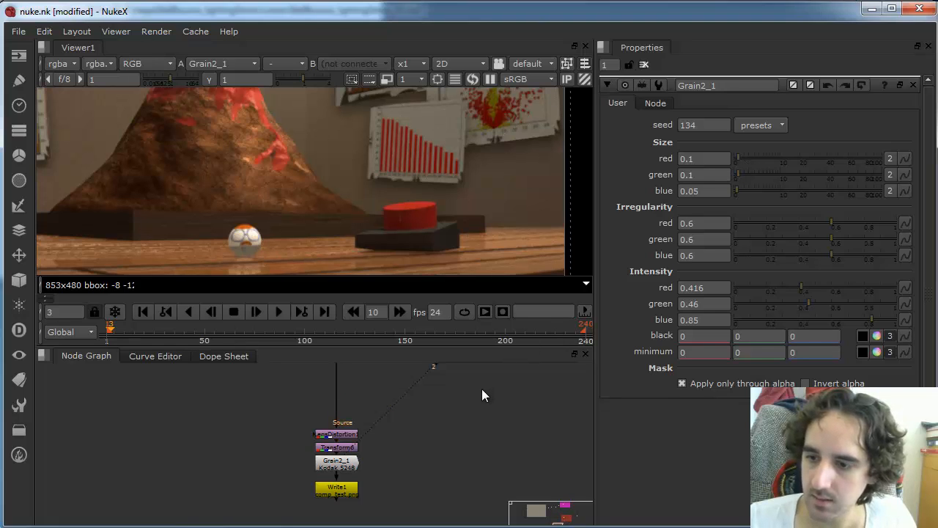
key(ctrl+z)
key(ctrl+z)
key(ctrl+z)
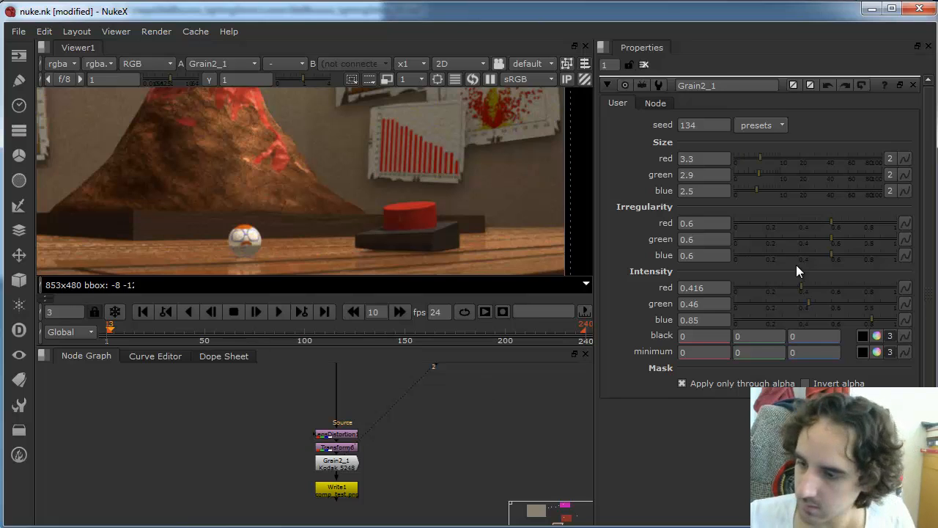
Step: Set the Grain node's intensity to 0.13 for red, 0.205 for green and 0.39 for blue, and check the result on the image
click(762, 289)
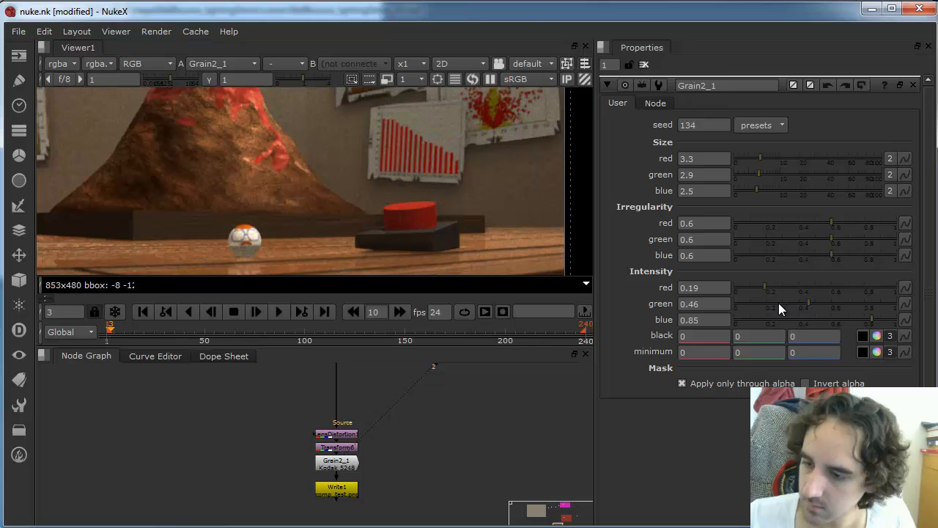
click(767, 304)
click(755, 287)
click(799, 320)
scroll(379, 203, down, 2)
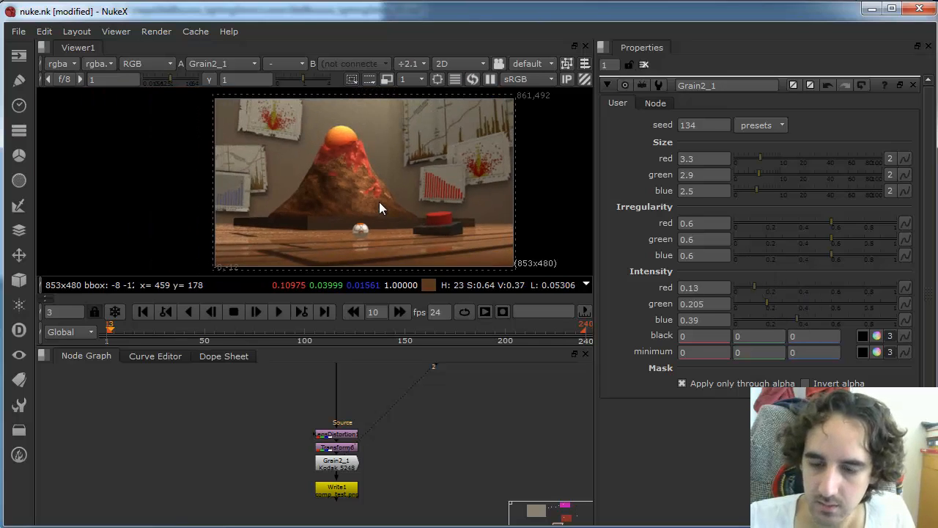
scroll(418, 205, up, 1)
scroll(418, 208, up, 1)
click(342, 466)
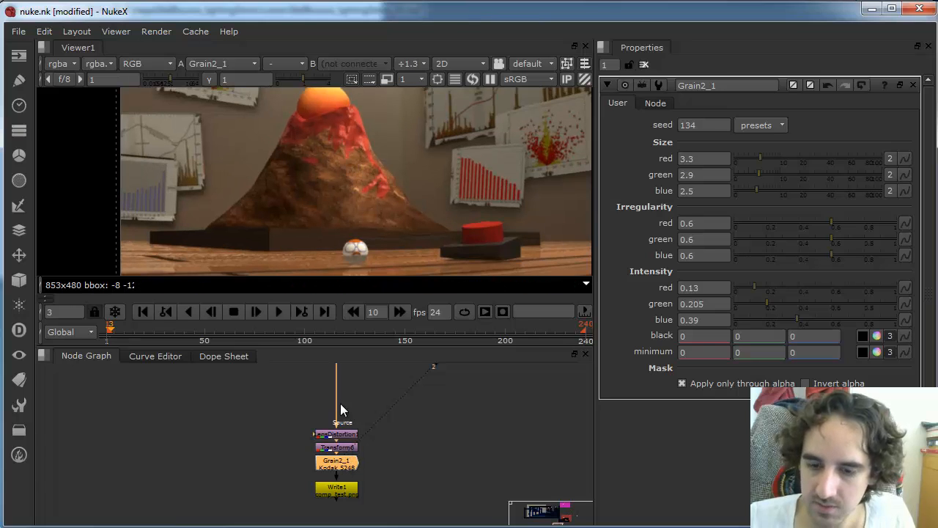
scroll(410, 198, down, 2)
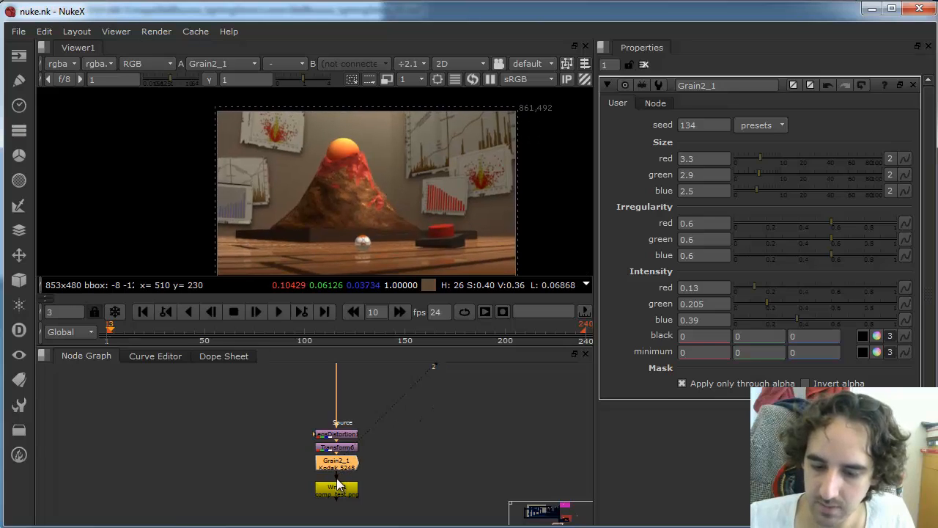
Step: Space out the Write node and move the distortion, Transform, Grain and Write nodes down, clear of the LAVA SPHERE backdrop
drag(343, 493, 343, 519)
scroll(354, 423, down, 4)
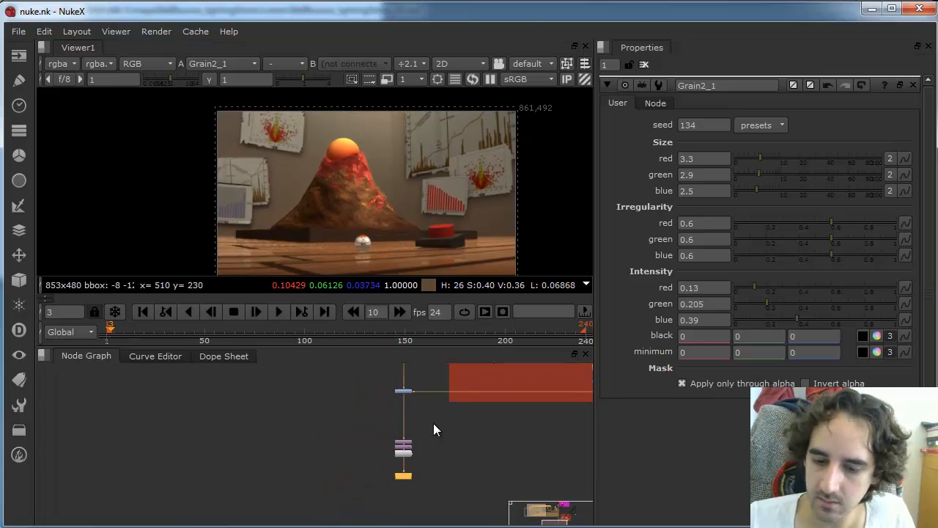
middle_drag(433, 423, 373, 445)
click(389, 392)
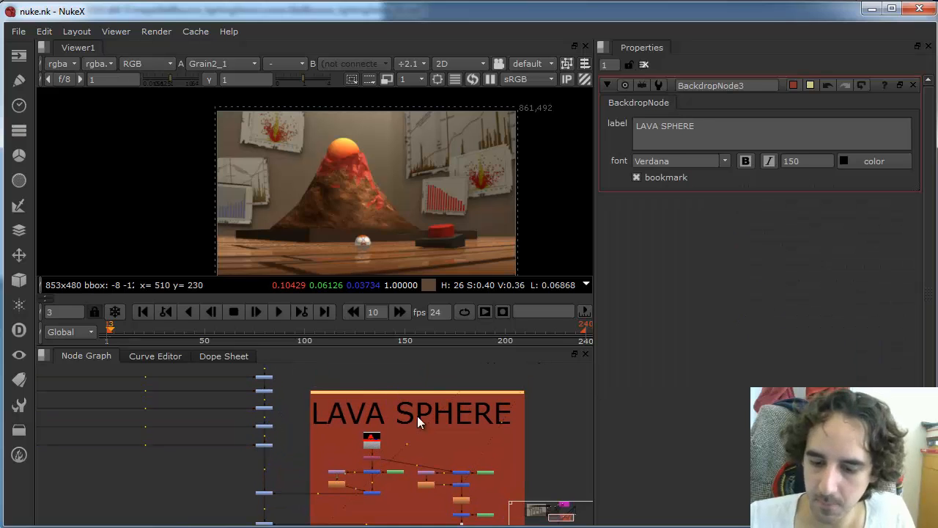
scroll(359, 458, down, 3)
middle_drag(374, 500, 364, 435)
drag(334, 420, 341, 472)
Step: Paste a copy of the LAVA SPHERE backdrop and align it directly below the original
scroll(362, 445, up, 2)
click(381, 455)
key(ctrl+v)
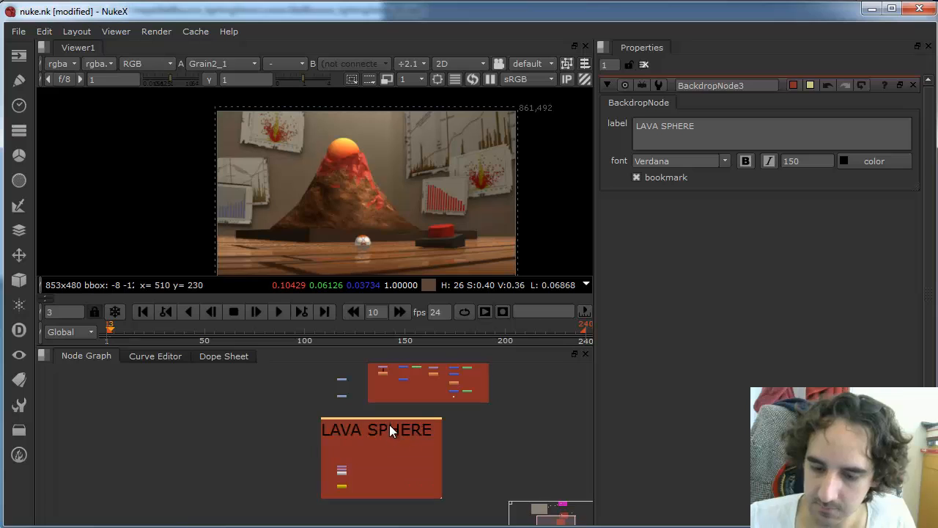
drag(386, 419, 433, 417)
Step: Change the copied backdrop's label to FINISHING TOUCHES
double_click(434, 416)
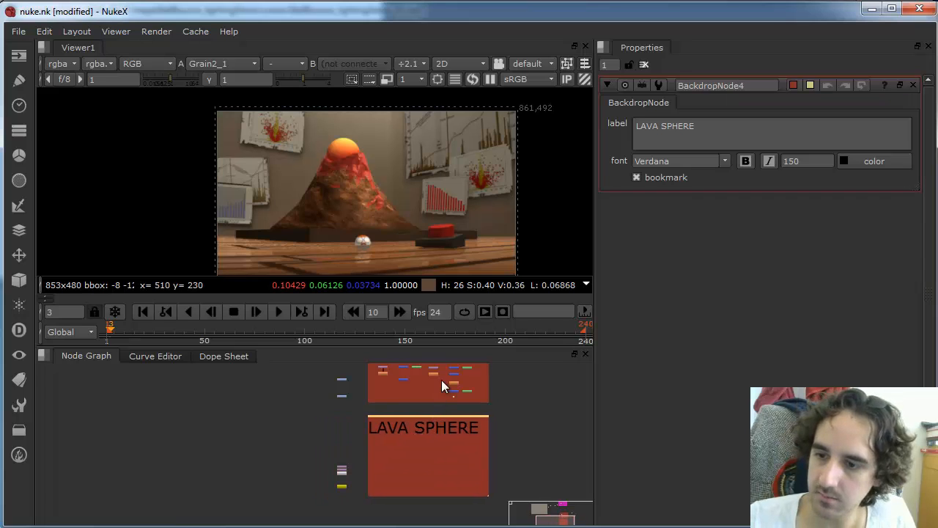
drag(729, 128, 601, 113)
text(F)
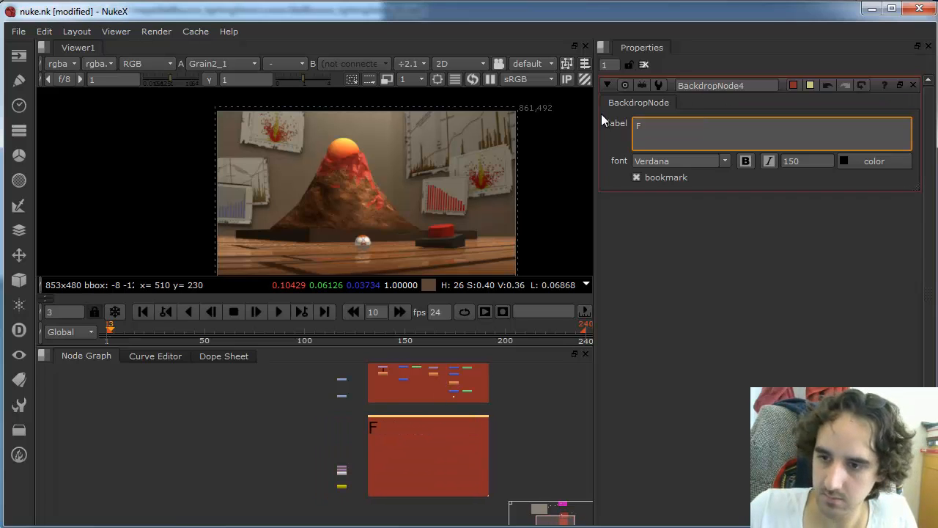
text(INISHING)
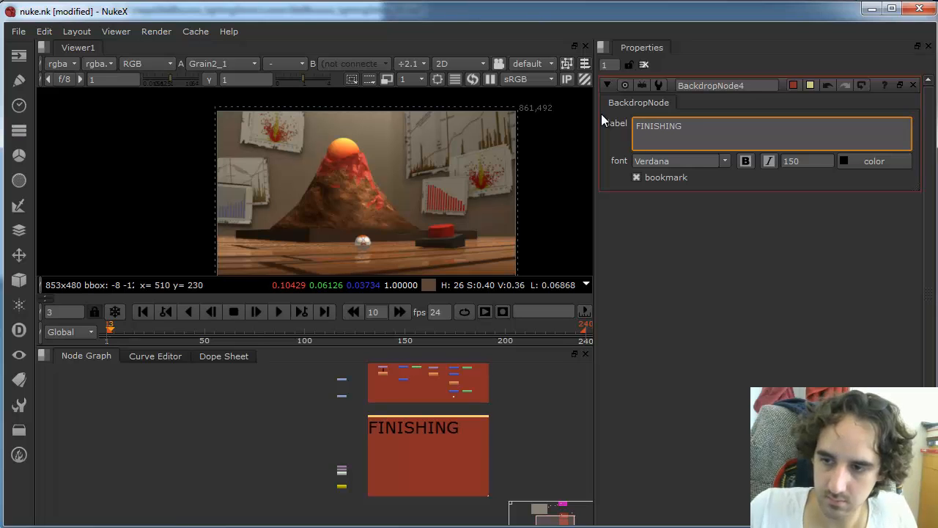
text( TOUCHES)
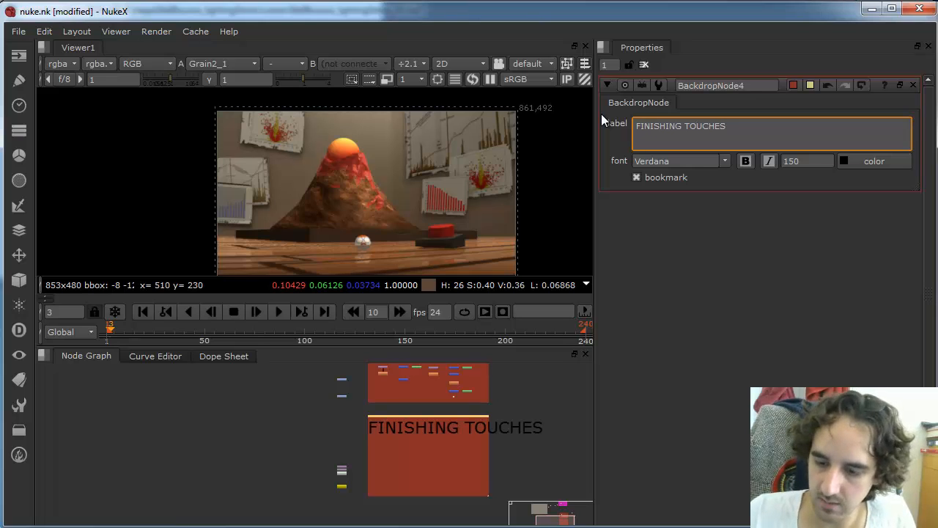
Step: Widen the FINISHING TOUCHES backdrop until its whole label fits inside
drag(485, 495, 509, 489)
mouse_move(501, 473)
alt+middle_down()
mouse_move(549, 474)
mouse_move(495, 467)
alt+middle_up()
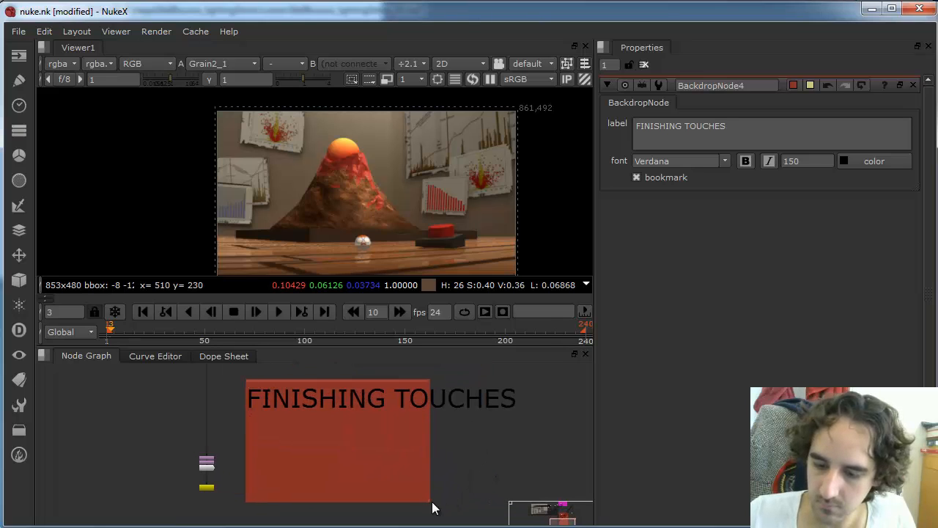
drag(432, 503, 483, 498)
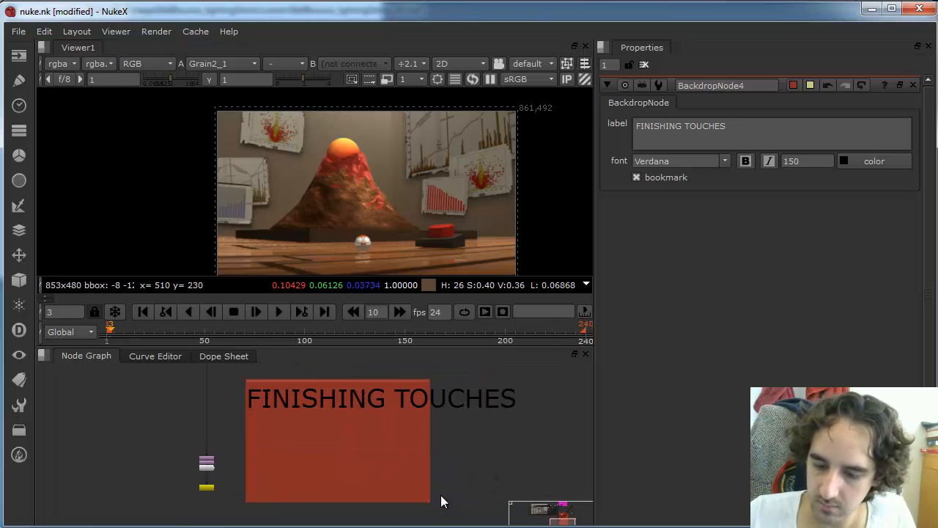
scroll(442, 501, up, 2)
drag(427, 506, 558, 490)
alt+middle_drag(495, 422, 468, 450)
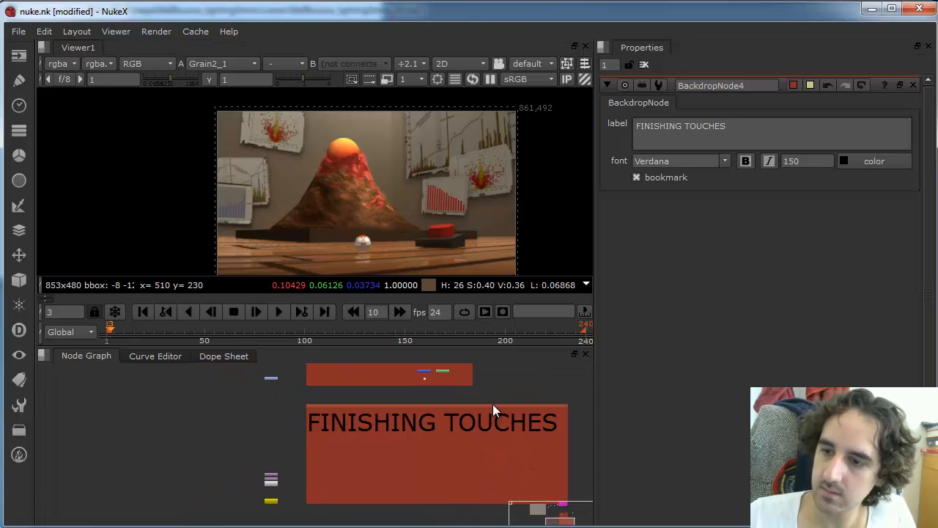
Step: Recolour the FINISHING TOUCHES backdrop golden brown with a hue of about 0.10
click(492, 404)
click(810, 85)
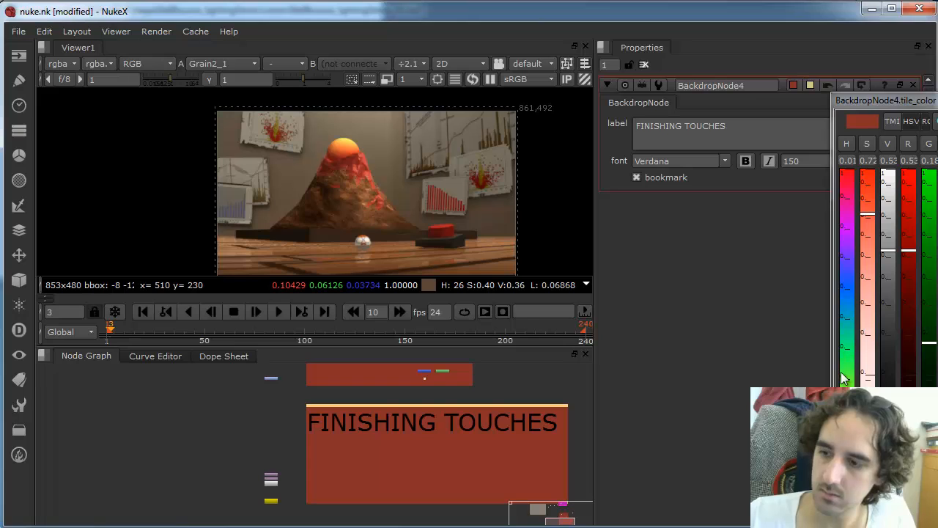
drag(866, 316, 867, 216)
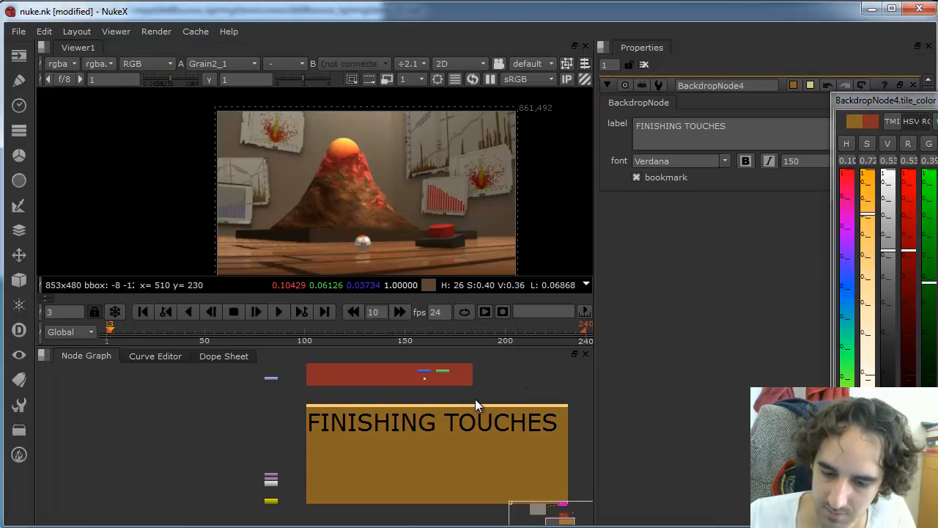
Step: Move the FINISHING TOUCHES backdrop behind the distortion, Transform and Grain nodes, and adjust its size
alt+middle_drag(459, 400, 358, 442)
mouse_move(358, 443)
middle_down()
mouse_move(364, 482)
mouse_move(381, 492)
mouse_move(374, 446)
middle_up()
scroll(374, 446, up, 2)
drag(416, 406, 348, 395)
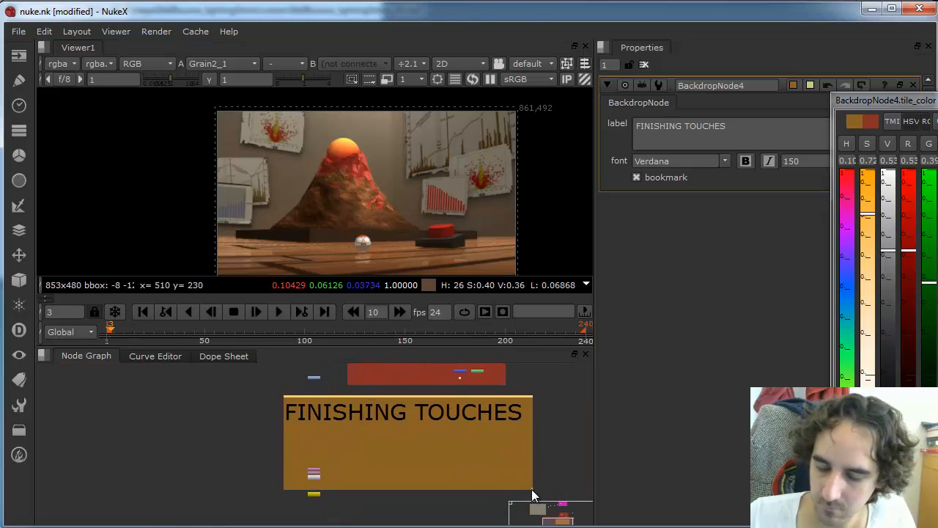
drag(532, 489, 537, 487)
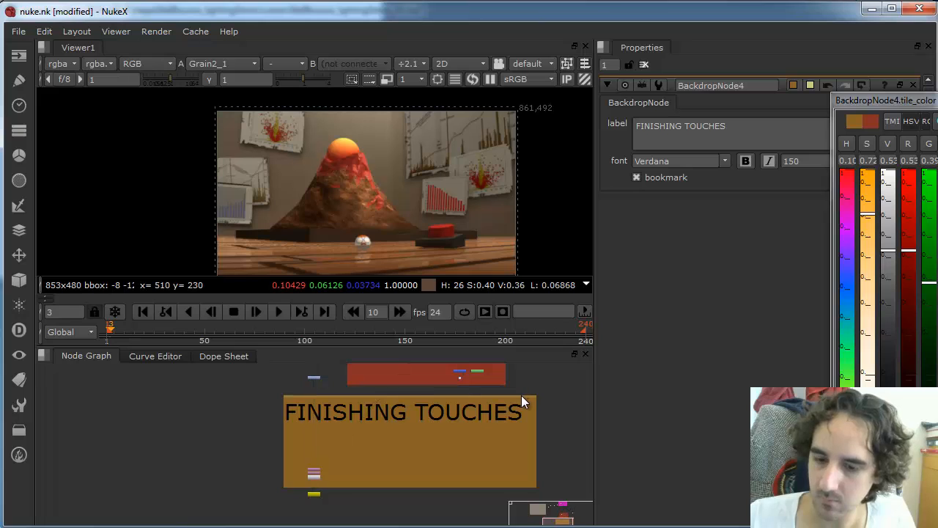
Step: Move the FINISHING TOUCHES backdrop with its nodes down, leaving a gap below the LAVA SPHERE backdrop
alt+middle_drag(535, 402, 541, 472)
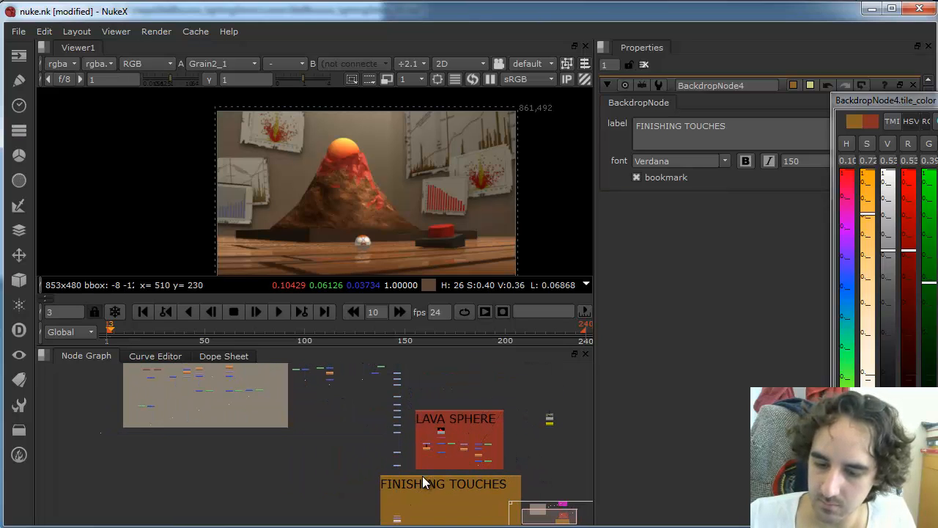
drag(430, 476, 430, 526)
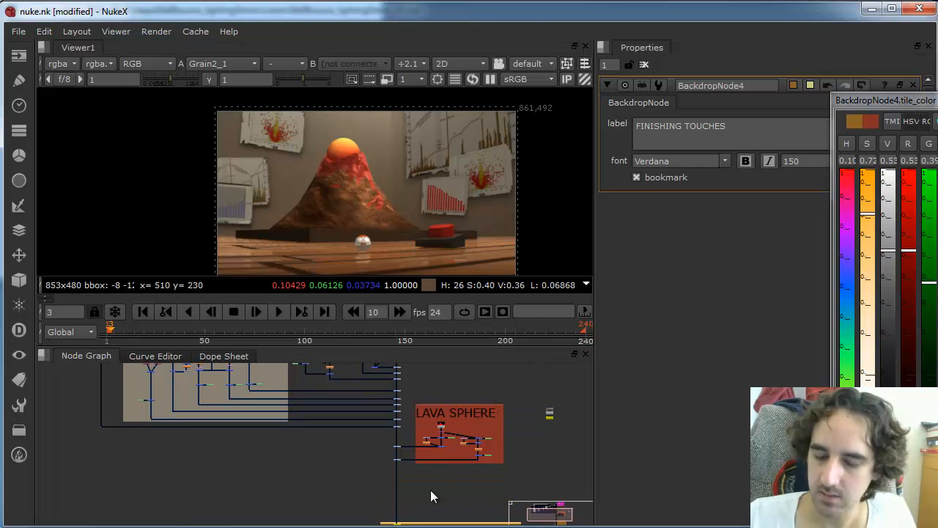
click(430, 489)
middle_drag(466, 231, 455, 214)
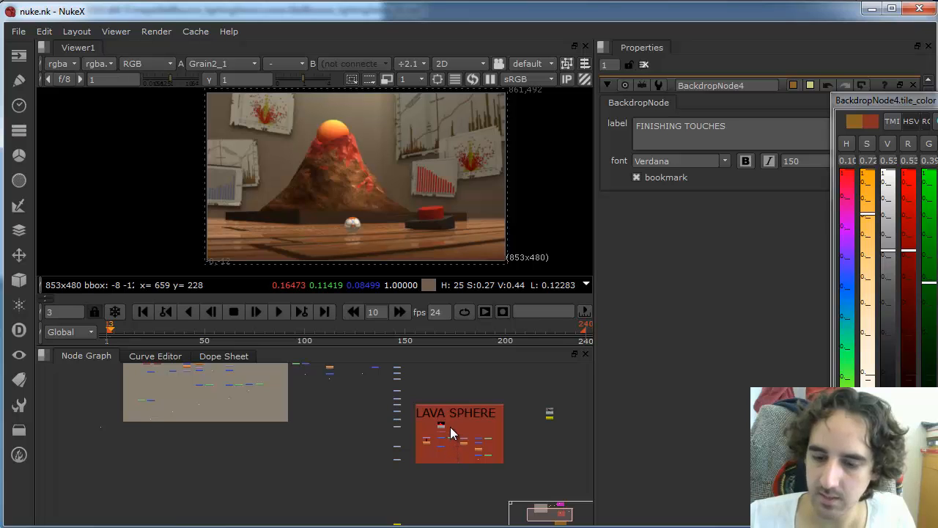
Step: Find the two ID matte Read nodes beside the POSTERS backdrop and view each one's colour mattes
alt+middle_drag(450, 415, 397, 444)
middle_drag(397, 374, 409, 444)
alt+middle_drag(409, 444, 566, 428)
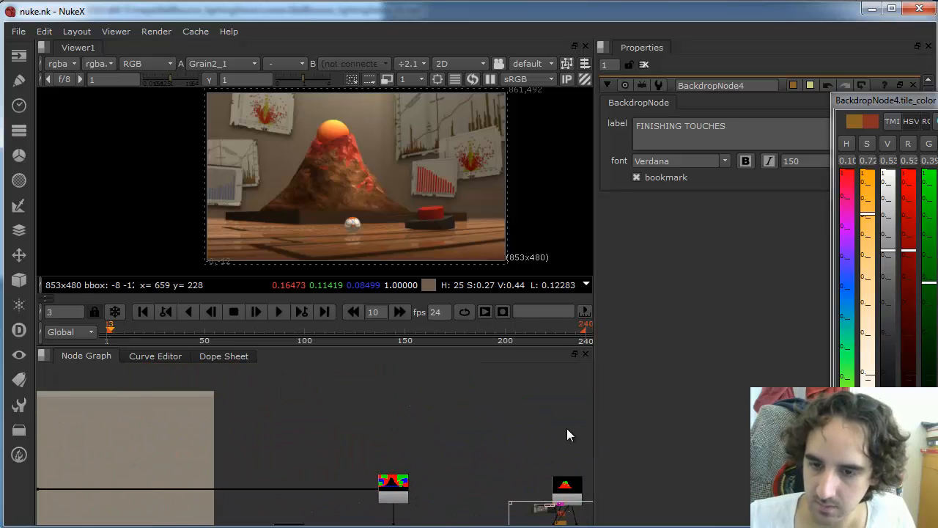
click(398, 486)
key(1)
scroll(415, 485, up, 1)
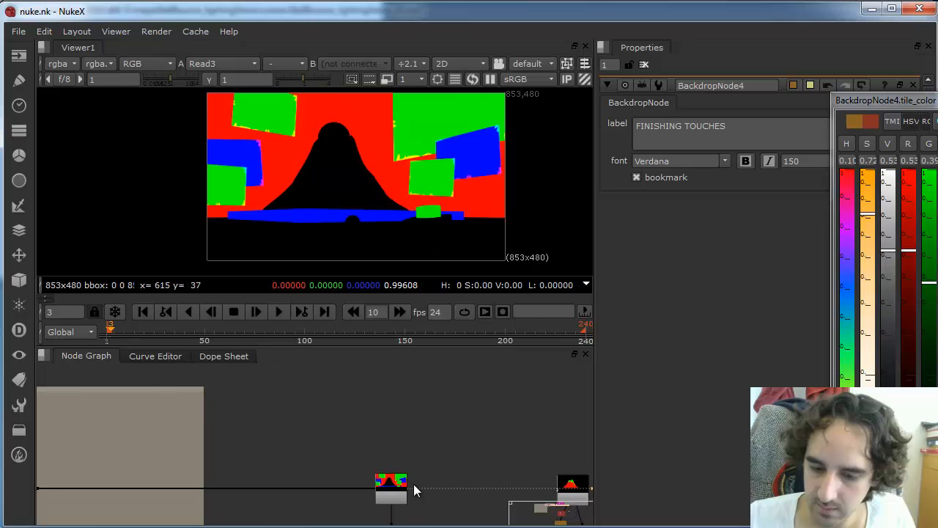
scroll(414, 490, down, 3)
click(323, 442)
key(1)
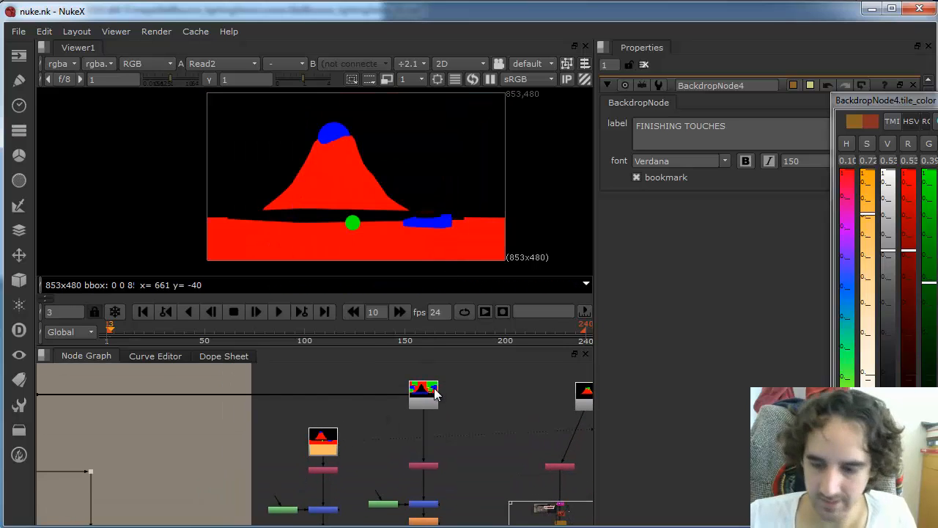
Step: Copy both ID matte Read nodes and move the FINISHING TOUCHES group further down to free space below LAVA SPHERE
scroll(476, 476, down, 5)
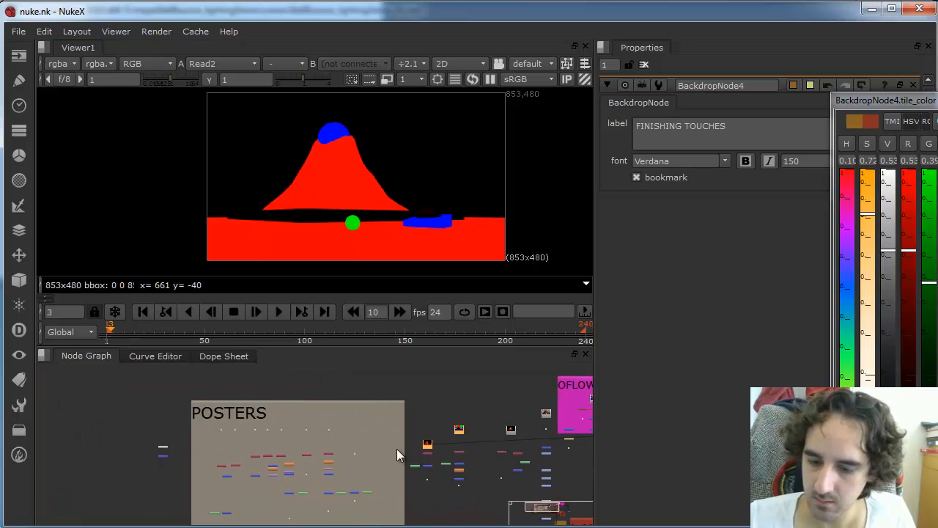
alt+middle_drag(467, 486, 410, 472)
middle_drag(499, 519, 514, 435)
middle_drag(426, 412, 321, 492)
middle_drag(378, 495, 389, 433)
drag(362, 432, 530, 510)
drag(394, 485, 394, 514)
click(401, 468)
Step: Paste the two ID matte Read nodes into the free space below the LAVA SPHERE backdrop and arrange them side by side
alt+middle_drag(423, 427, 460, 438)
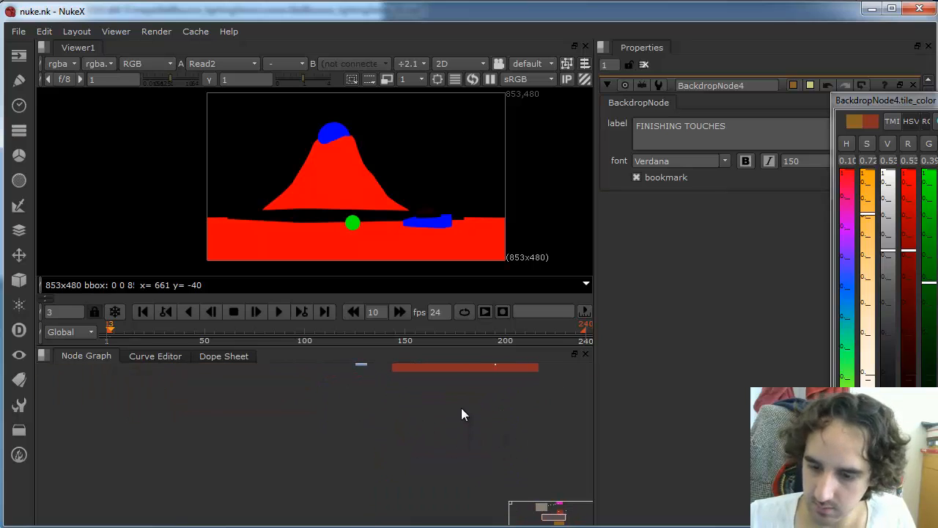
key(ctrl+v)
drag(457, 438, 430, 431)
click(444, 425)
alt+middle_drag(430, 431, 498, 437)
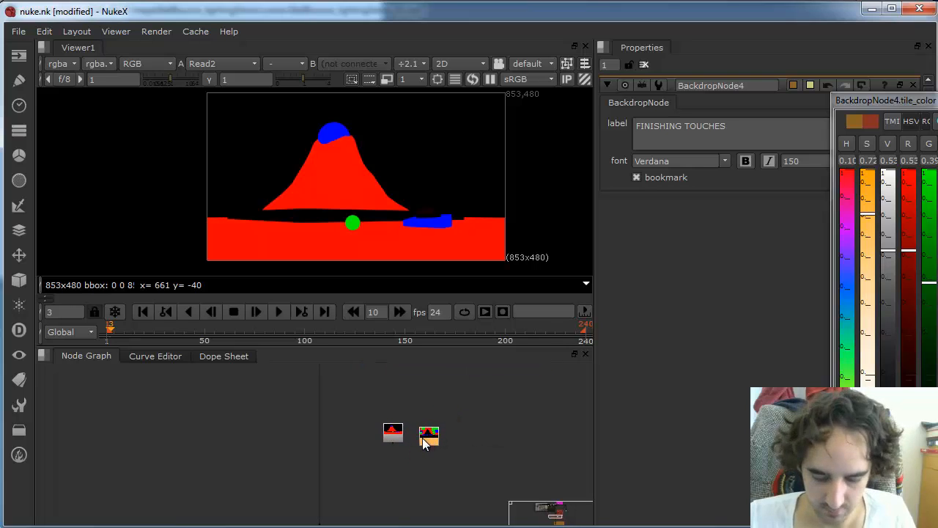
Step: Add a Shuffle node under the first pasted ID matte, view it, and route its blue channel into red, green, blue and alpha
key(Tab)
text(shu)
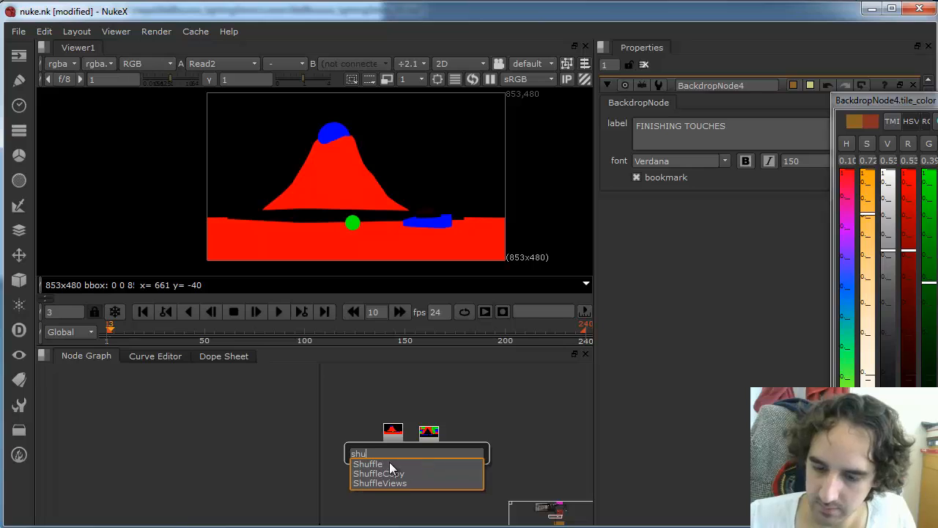
click(389, 463)
alt+middle_drag(391, 450, 431, 456)
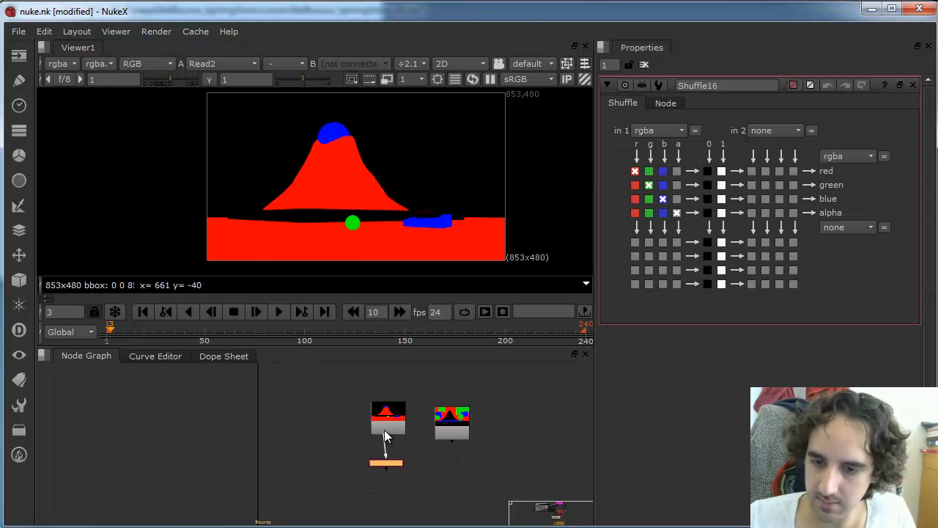
key(1)
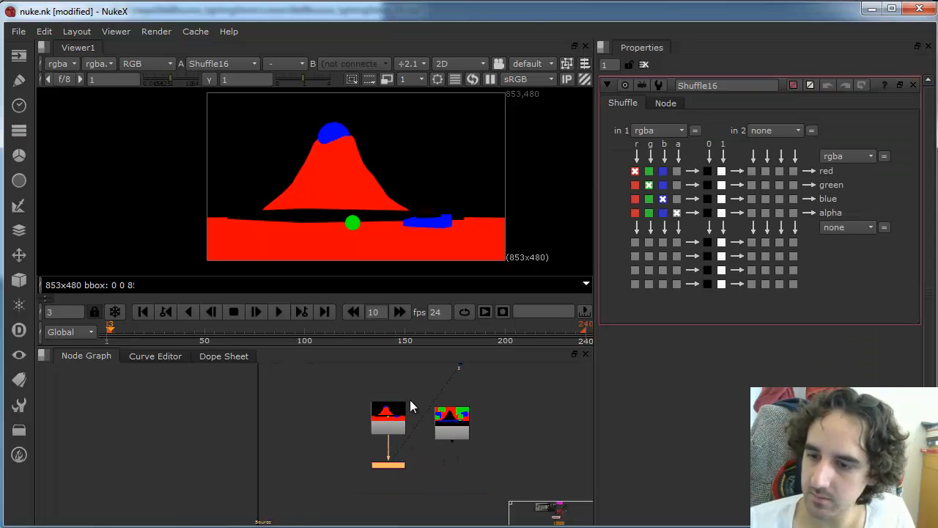
click(663, 171)
click(662, 185)
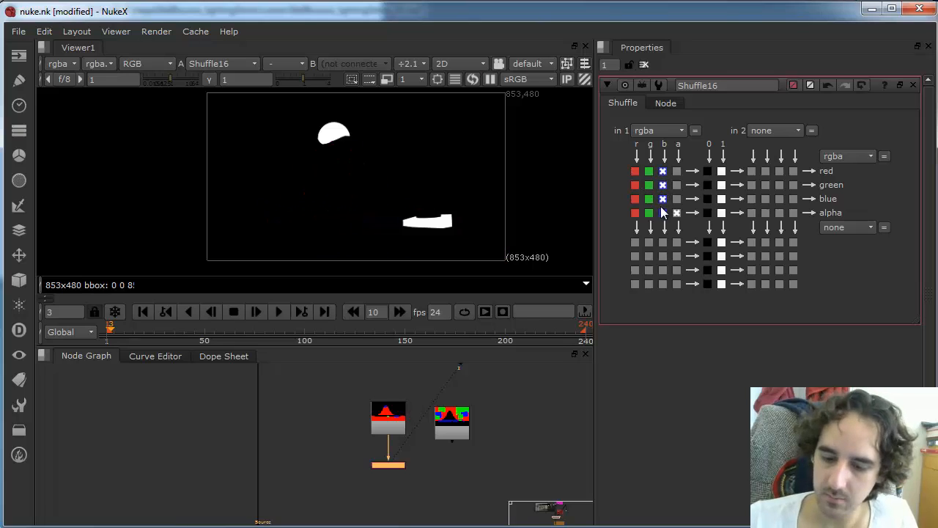
click(662, 212)
Step: Duplicate the Shuffle node under the second ID matte, line them up, and compare the matte with the Shuffle output in the viewer
key(ctrl+c)
click(451, 464)
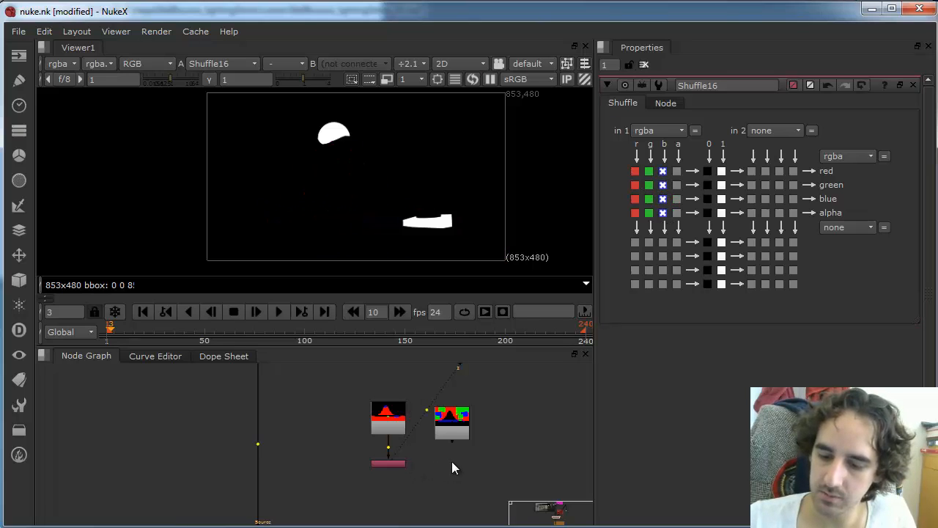
key(ctrl+v)
drag(449, 453, 453, 423)
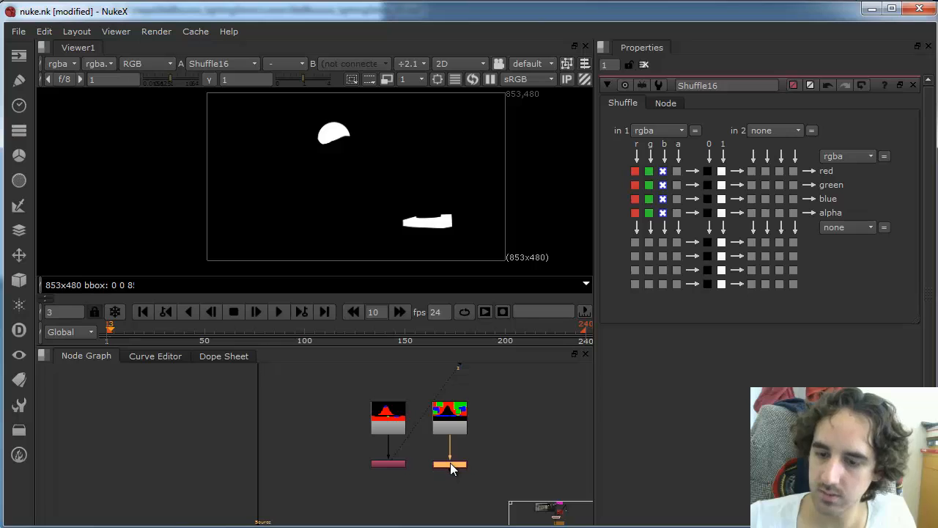
double_click(450, 463)
key(1)
double_click(448, 416)
key(1)
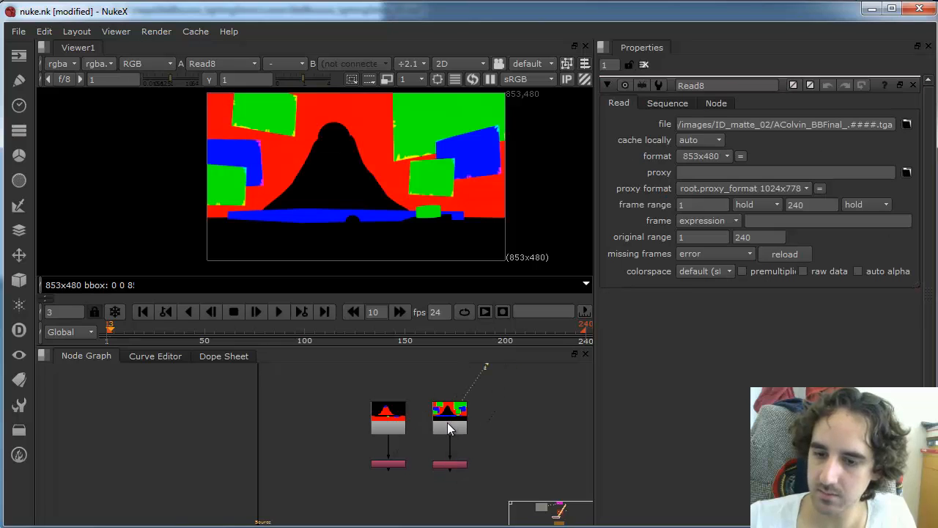
double_click(447, 463)
key(1)
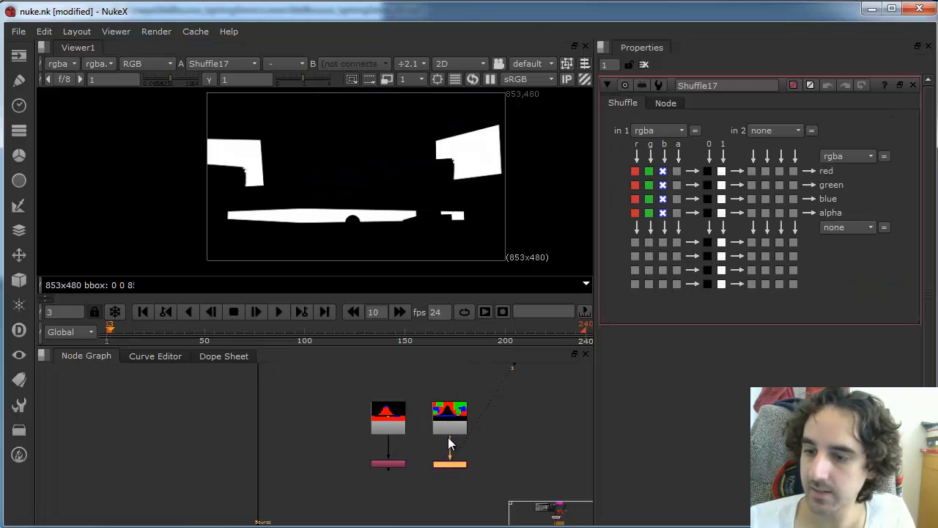
Step: Route the green channel of the second ID matte's Shuffle into red, green, blue and alpha
click(649, 212)
click(649, 199)
click(649, 170)
click(649, 185)
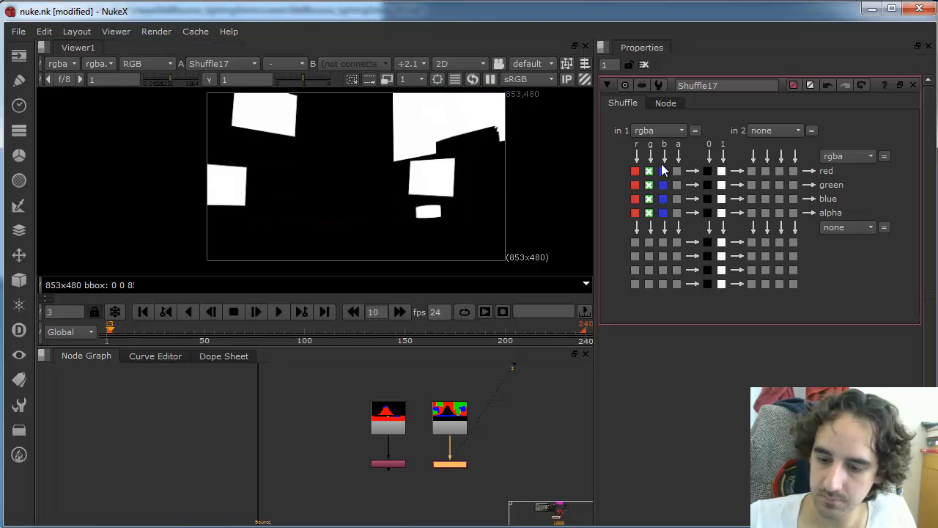
Step: Add a Merge node below the second ID matte's Shuffle and set its operation to in
click(440, 449)
key(m)
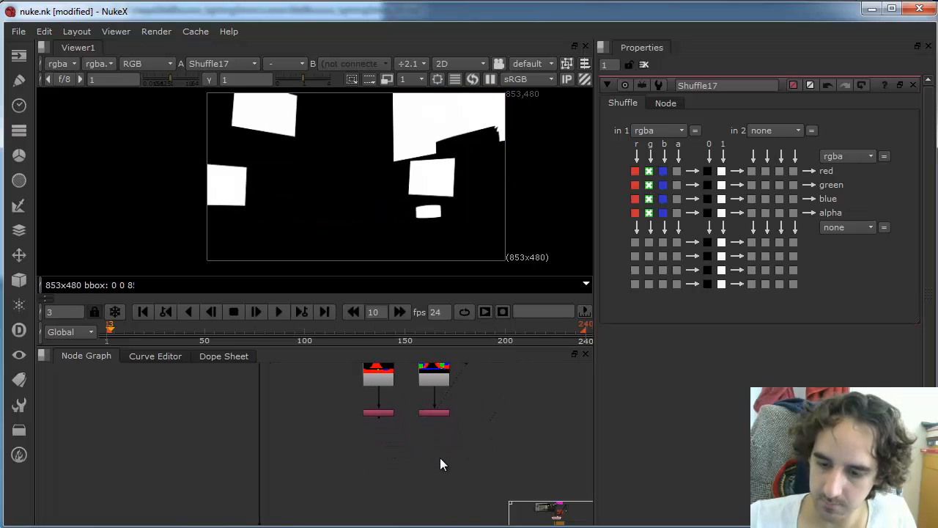
mouse_move(435, 444)
mouse_down()
mouse_move(434, 412)
mouse_move(434, 454)
mouse_up()
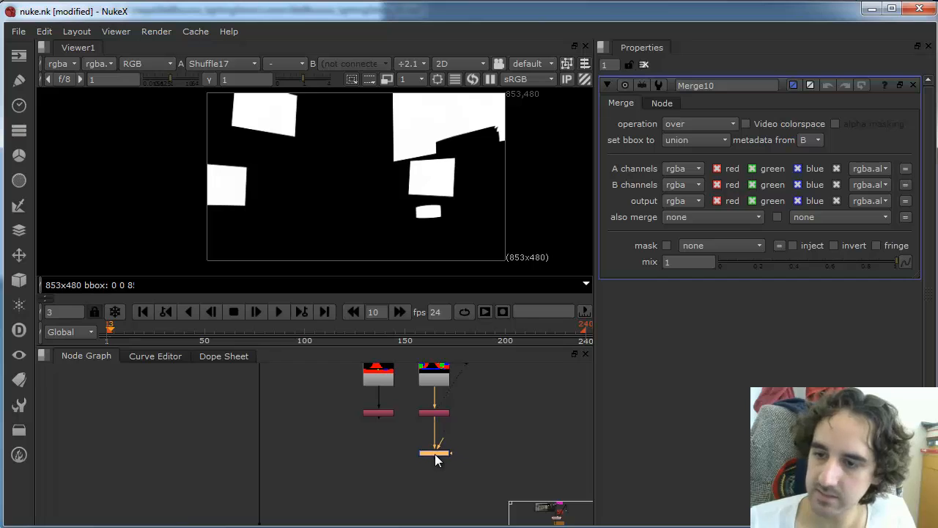
click(689, 125)
click(704, 71)
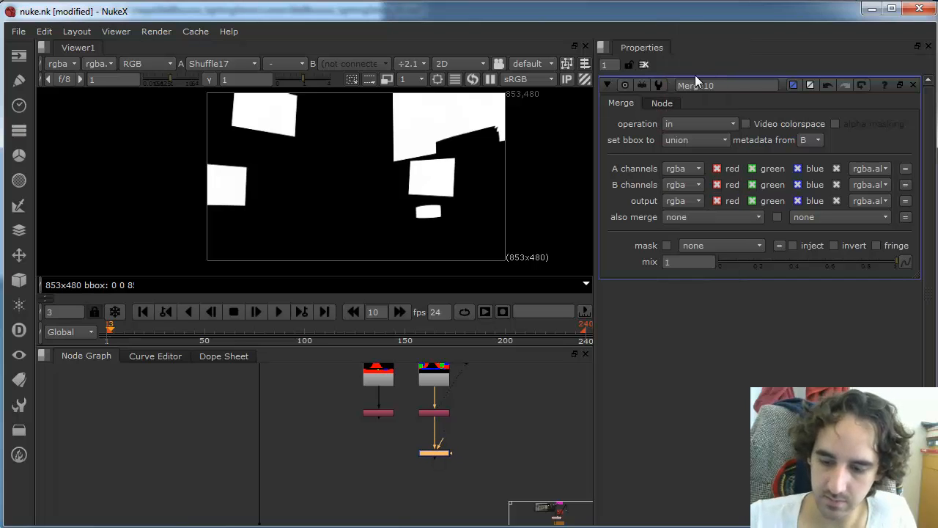
Step: Add a Bezier node beside the in Merge as its other input and turn off its autokey
text(xBezier)
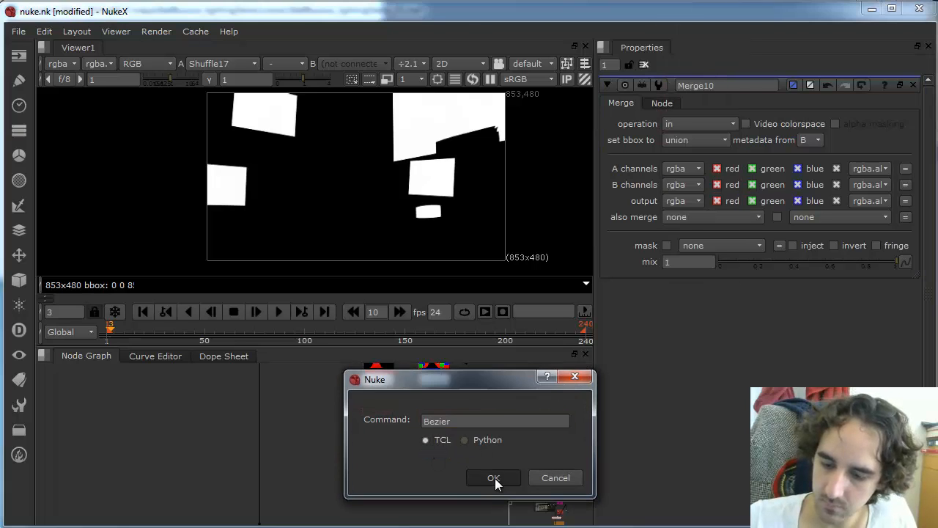
click(495, 477)
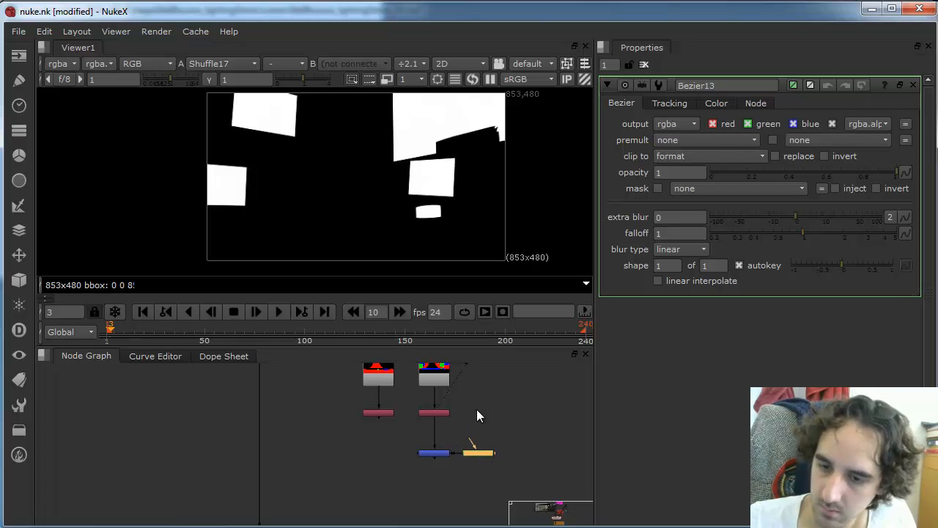
click(740, 266)
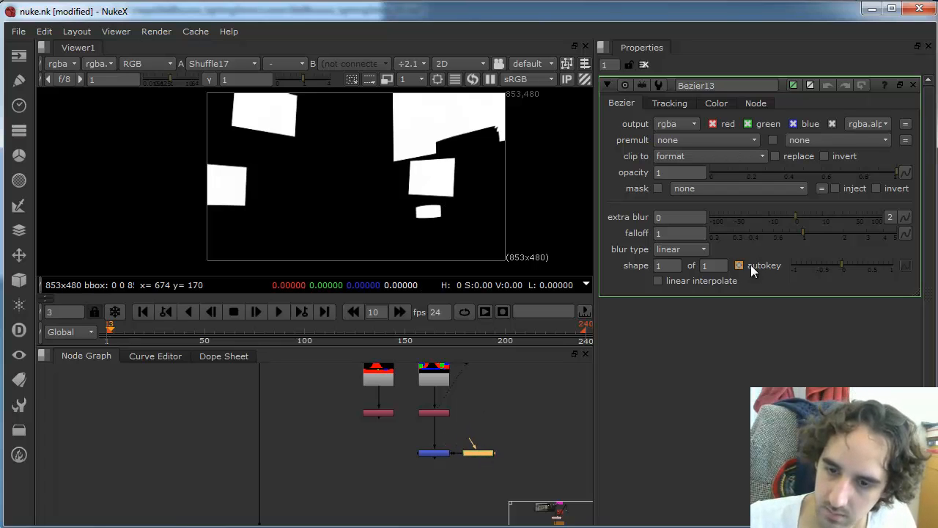
Step: Draw a straight-edged four-point Bezier shape around the small button-top matte, loosen its corners, and view the masked Merge result
click(406, 228)
ctrl+alt+click(406, 204)
ctrl+alt+click(450, 203)
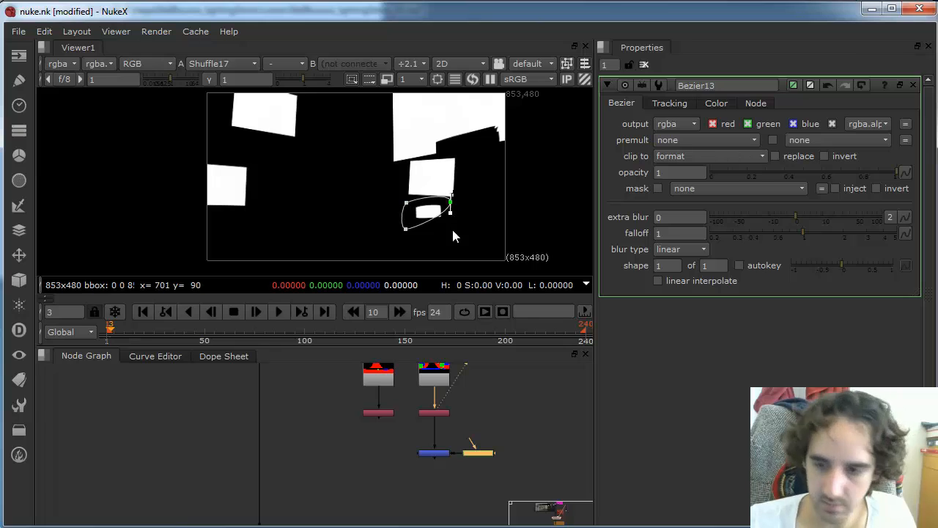
ctrl+alt+click(451, 228)
drag(388, 192, 471, 238)
key(shift+z)
click(467, 176)
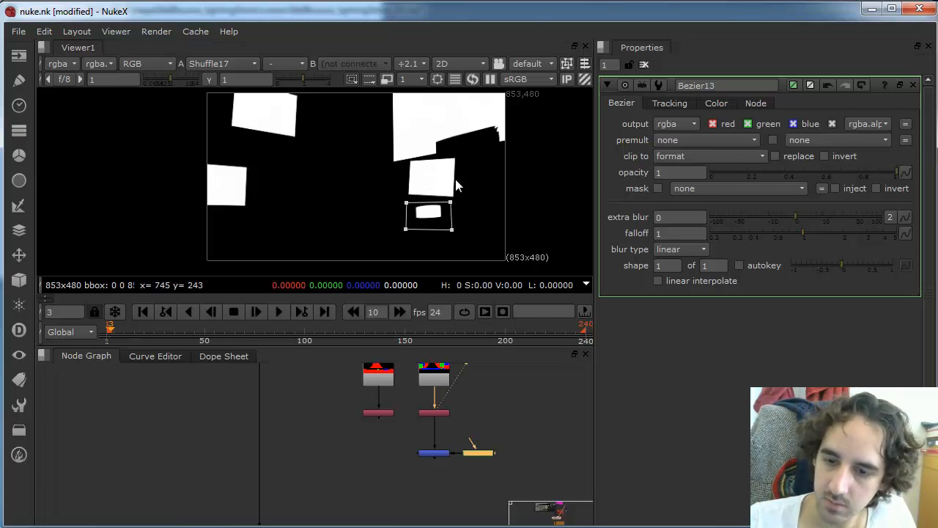
drag(406, 203, 400, 233)
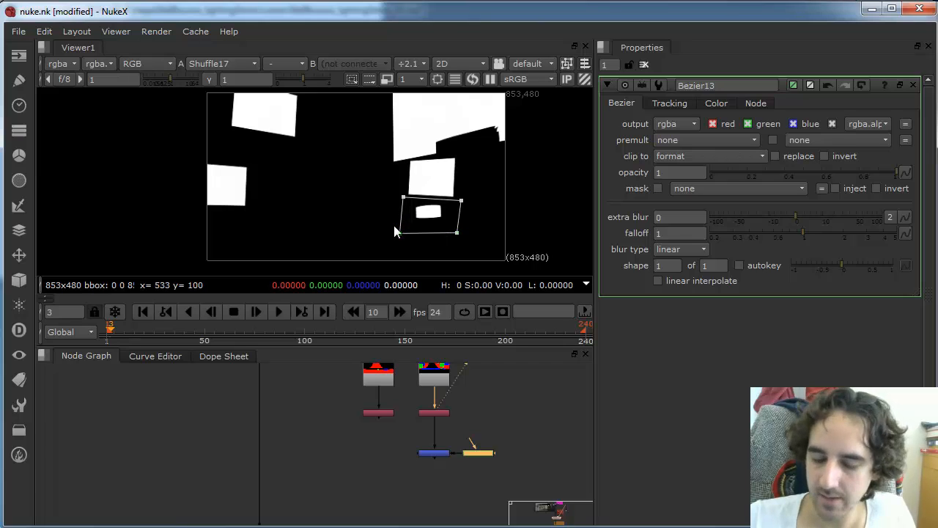
click(438, 453)
key(1)
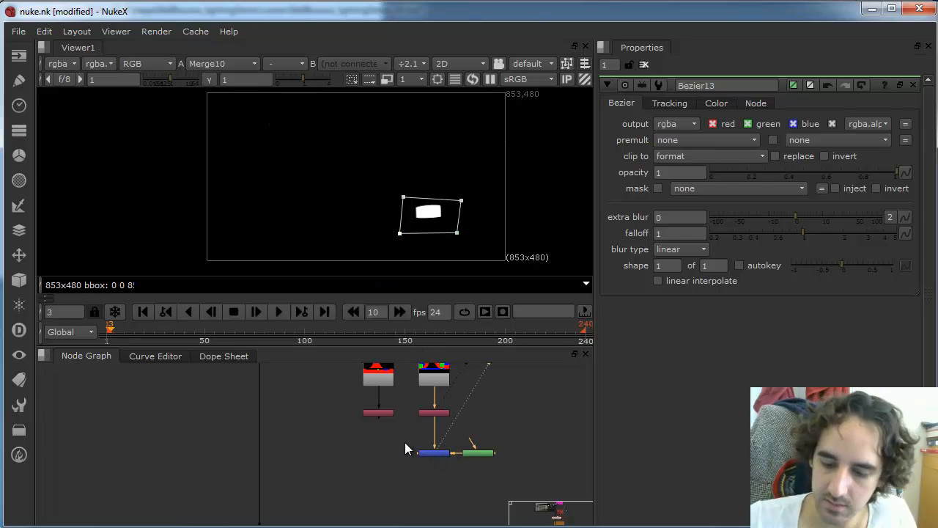
Step: Duplicate the in Merge and its Bezier, connect the copy below the first ID matte's Shuffle, and line the nodes up
drag(406, 442, 476, 463)
key(ctrl+c)
click(357, 453)
key(ctrl+v)
click(413, 487)
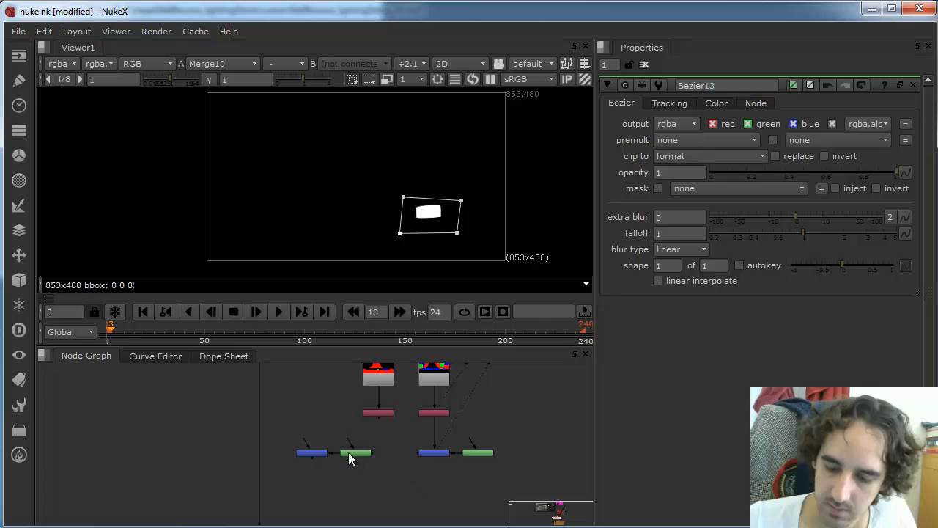
drag(312, 453, 382, 453)
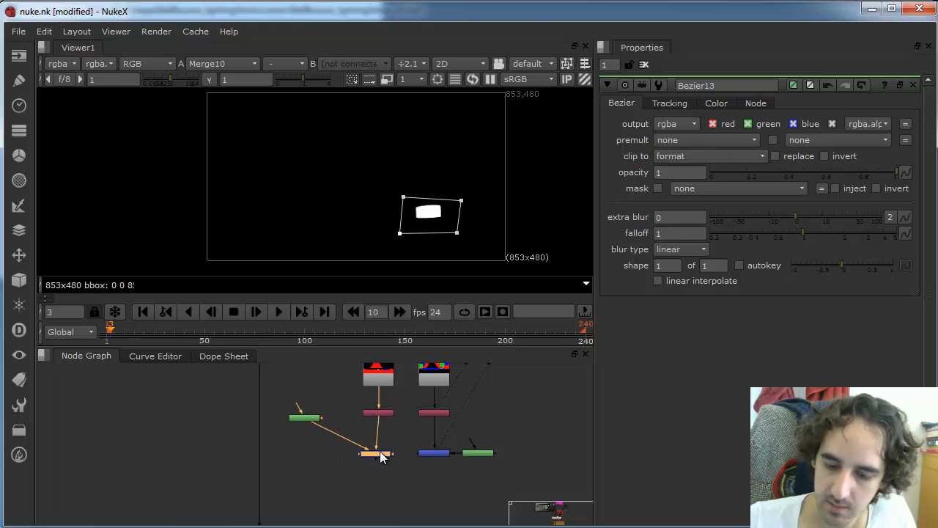
drag(303, 418, 315, 454)
click(382, 452)
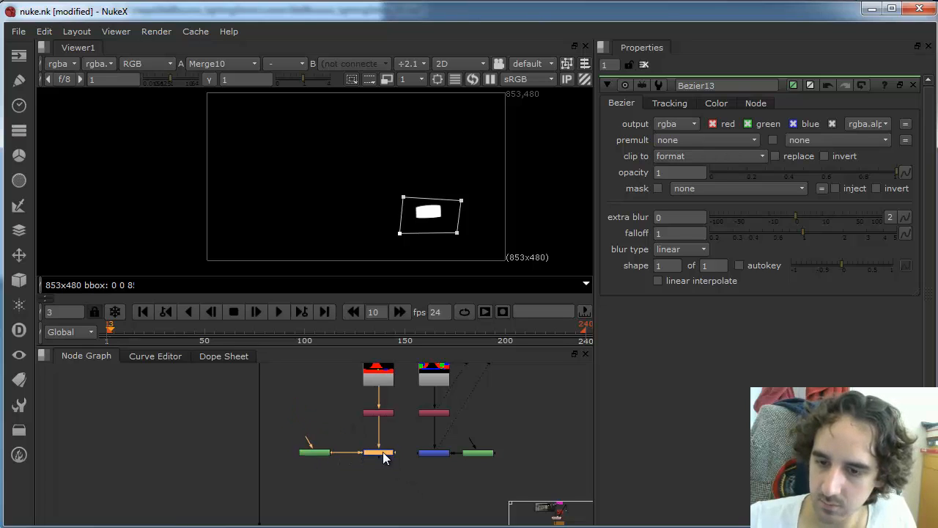
Step: View the duplicated Merge, turn off autokey on its Bezier, and widen the shape's corners around the button's base
key(1)
double_click(381, 452)
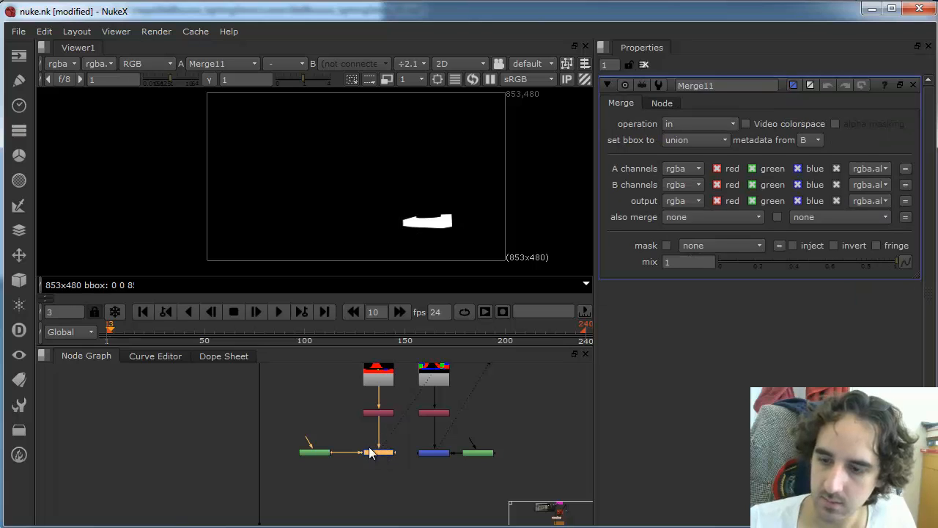
click(315, 453)
double_click(316, 453)
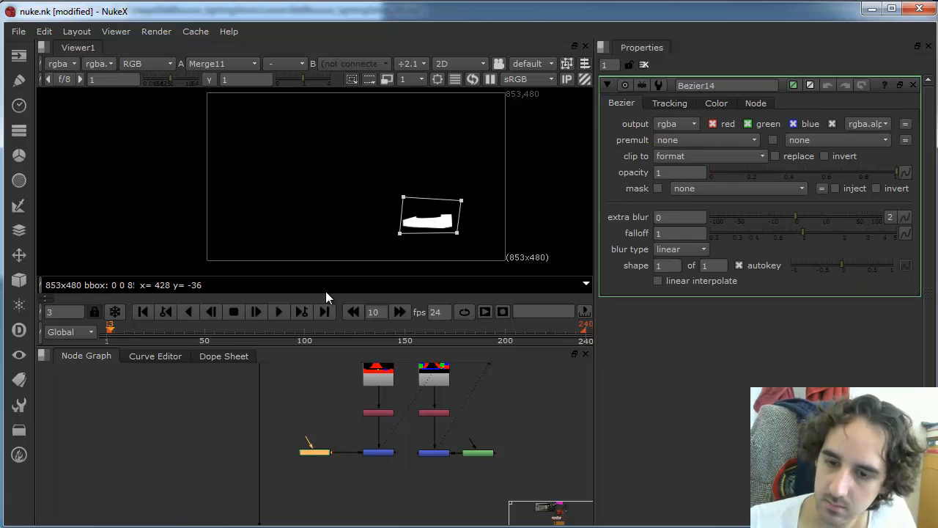
drag(405, 200, 394, 201)
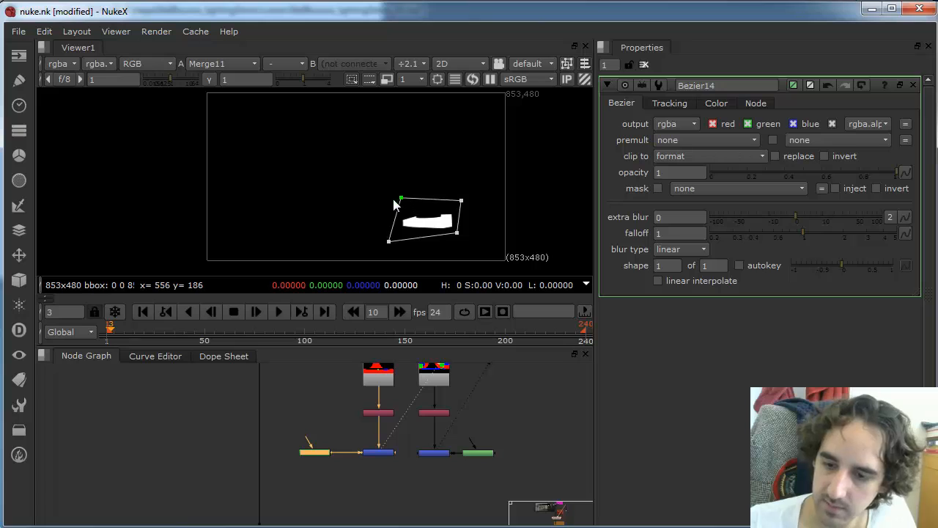
drag(456, 233, 468, 242)
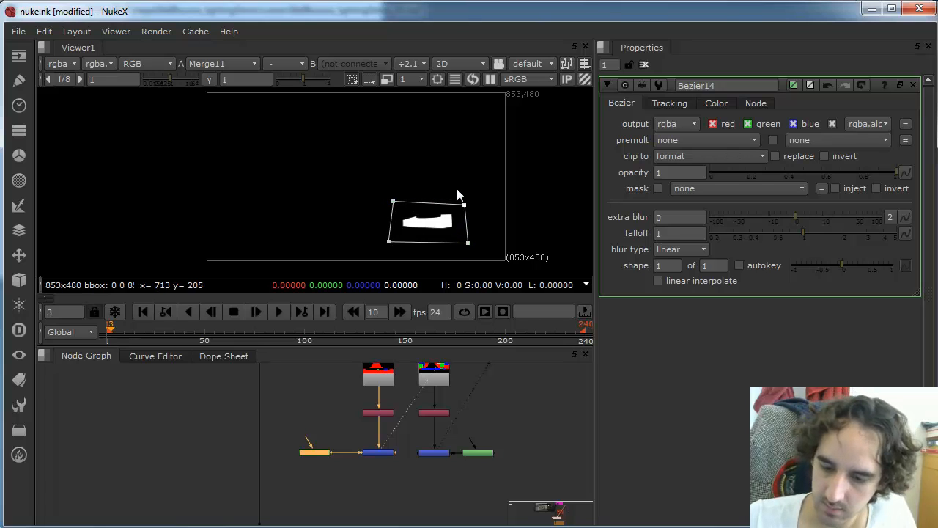
Step: Combine both isolated button mattes in a new Merge set to disjoint-over, and view the result
click(408, 479)
key(m)
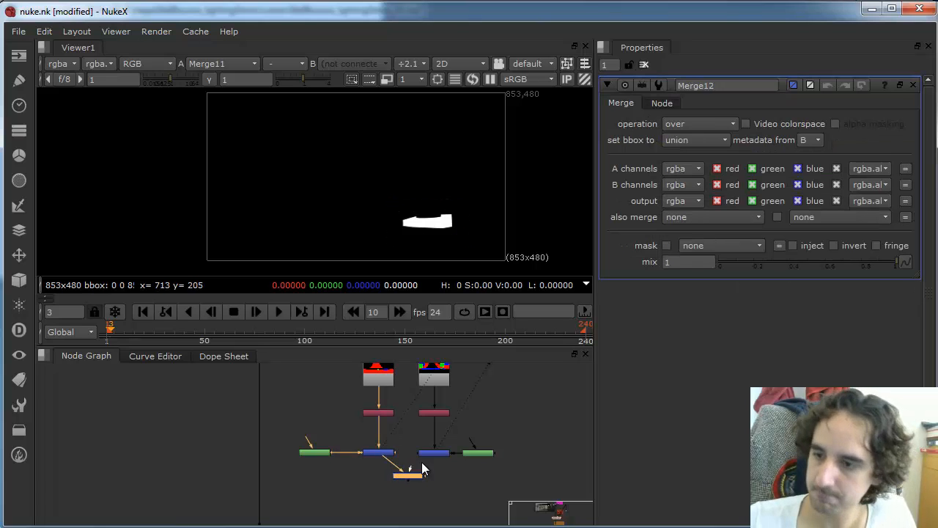
click(699, 123)
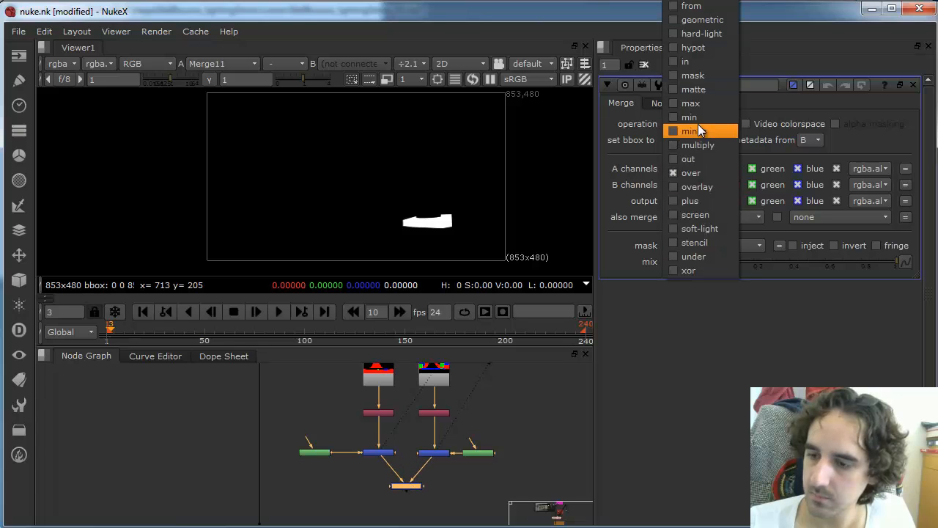
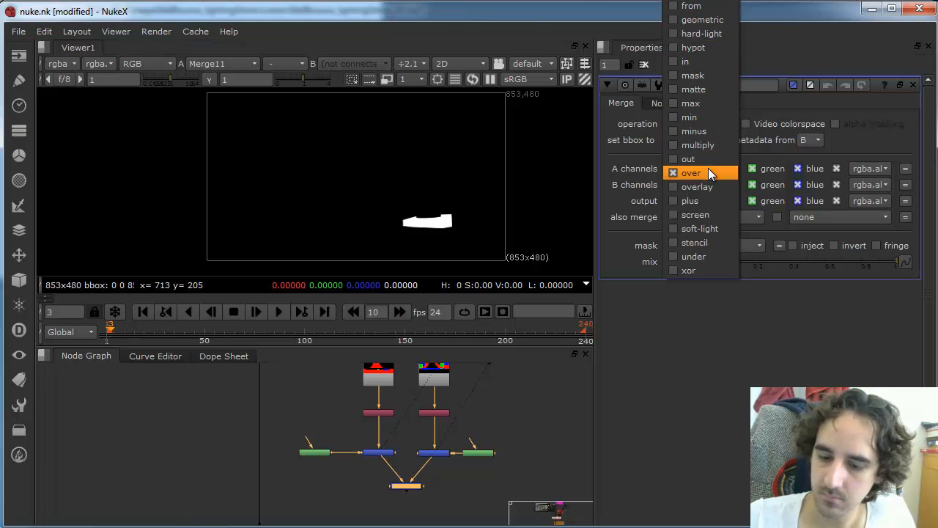
click(691, 1)
click(407, 486)
key(1)
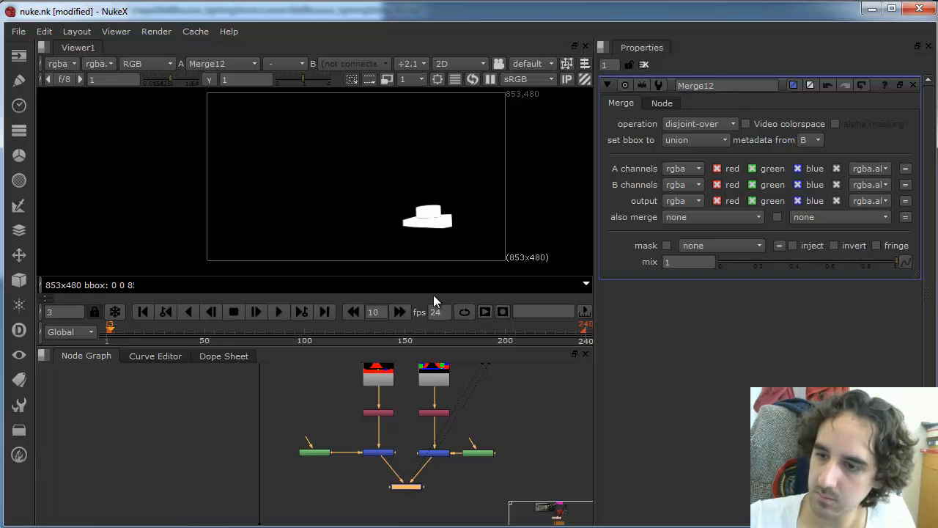
Step: Compare the matte seam between button and base using the over operation, and return the combining Merge to disjoint-over
scroll(499, 242, up, 5)
click(725, 124)
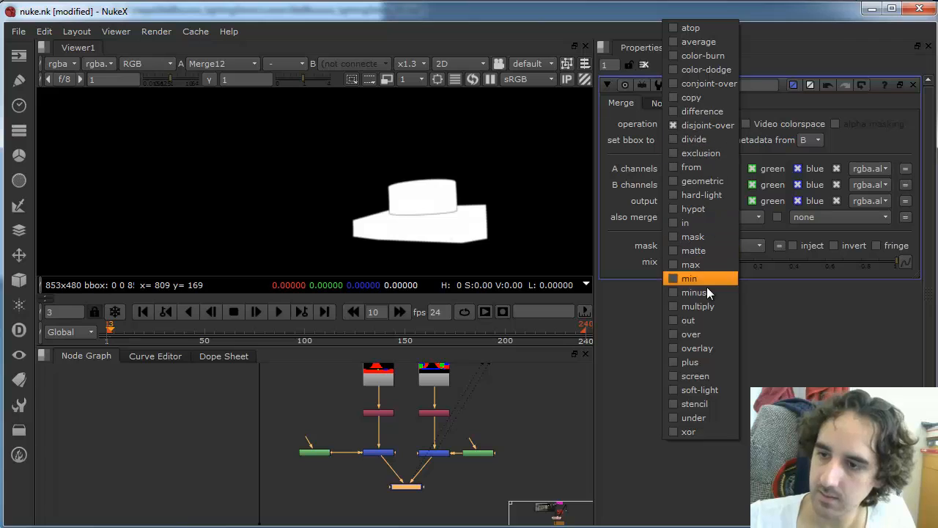
click(705, 333)
click(710, 124)
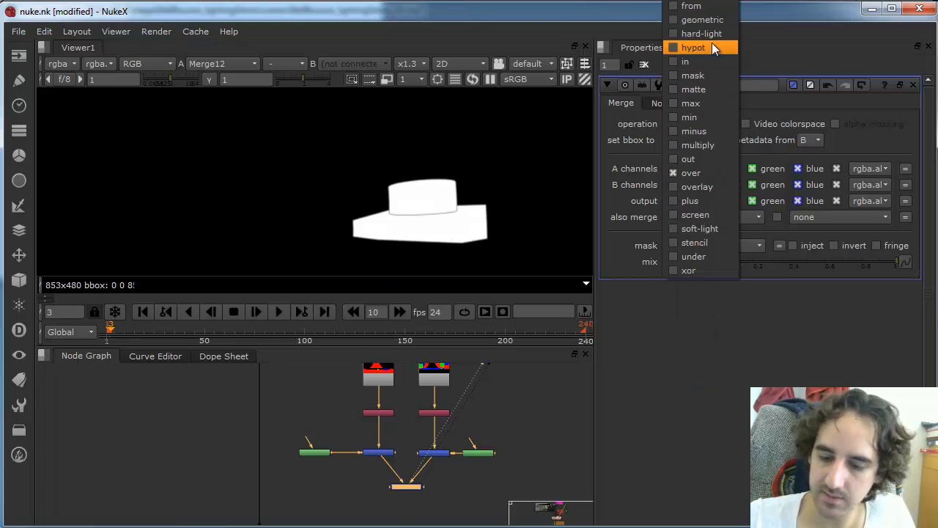
click(708, 2)
Step: Add a ColorCorrect node, remove the surplus one, and insert it into the main pipe beside the button matte nodes
scroll(454, 421, down, 4)
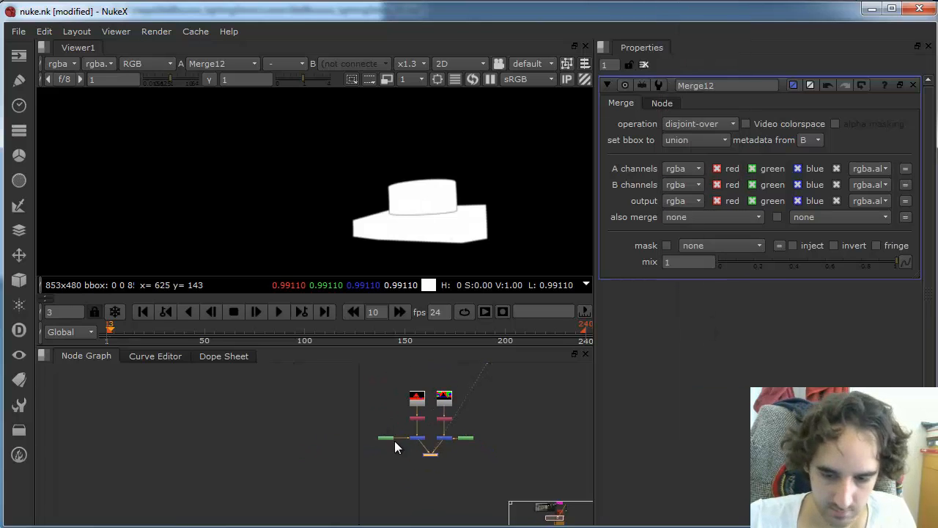
click(375, 463)
scroll(384, 465, up, 3)
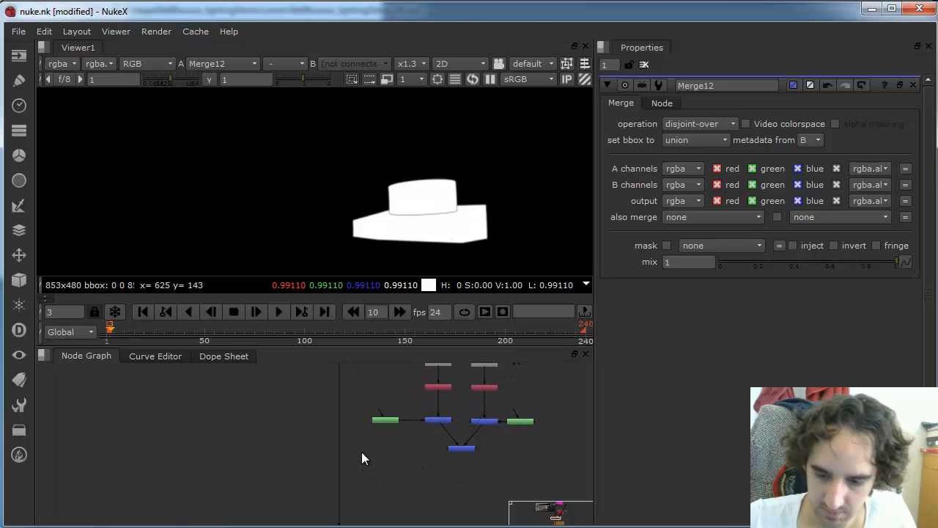
key(c)
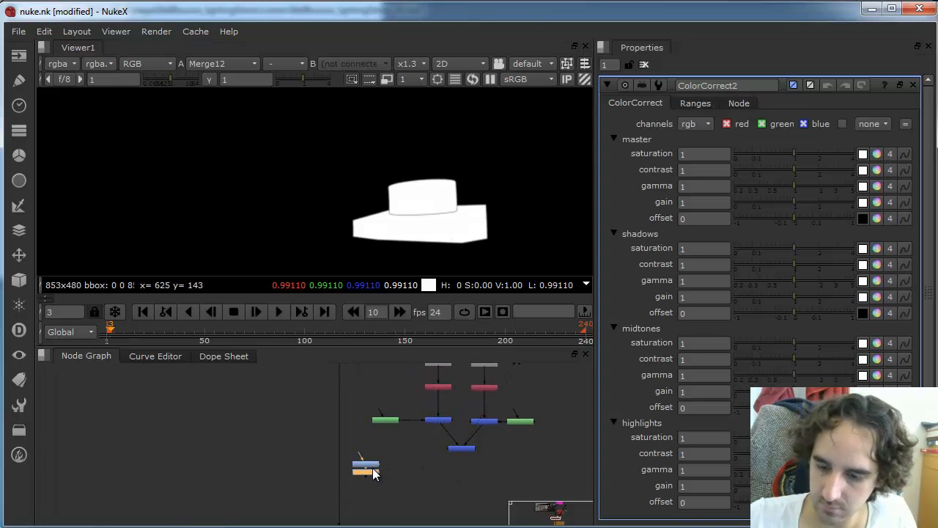
key(Delete)
drag(362, 465, 343, 460)
Step: Connect the combined button matte to the ColorCorrect's mask input and square the connection with a Dot below the Merge
click(464, 448)
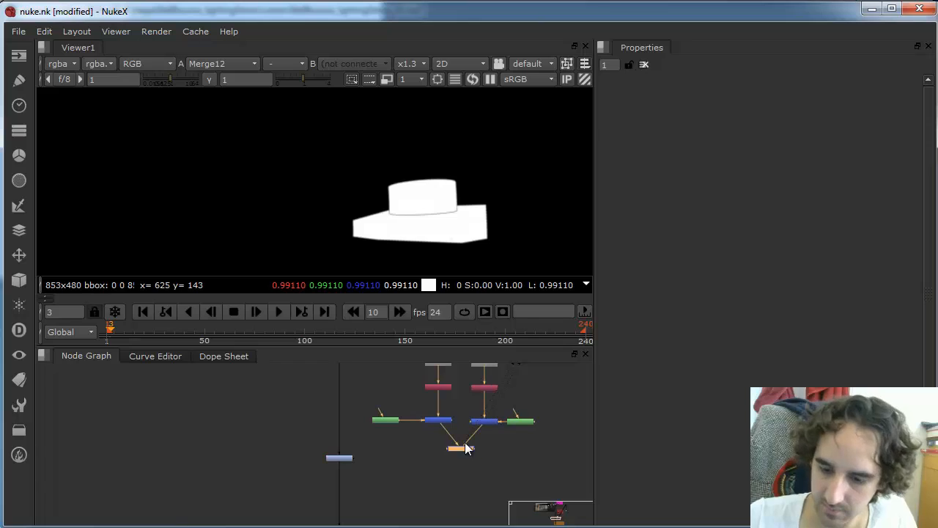
shift+click(339, 457)
key(y)
click(427, 482)
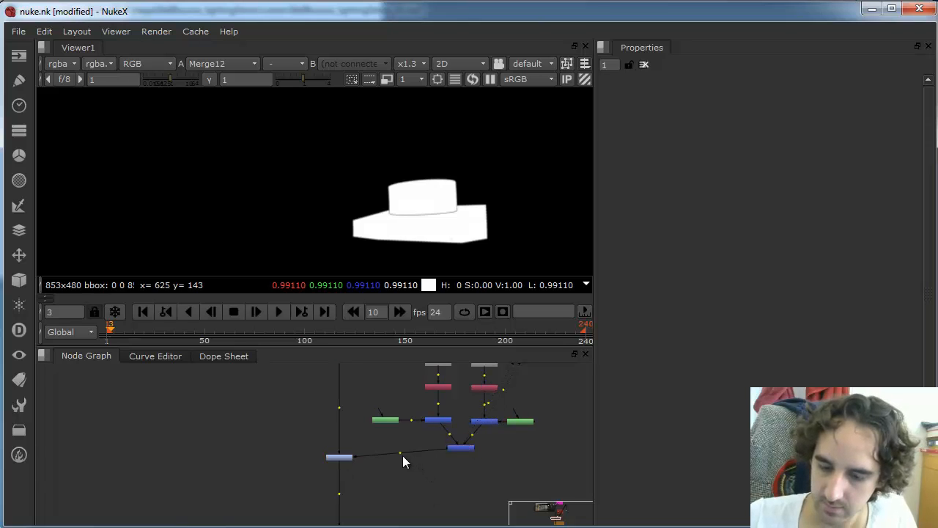
ctrl+drag(400, 452, 462, 459)
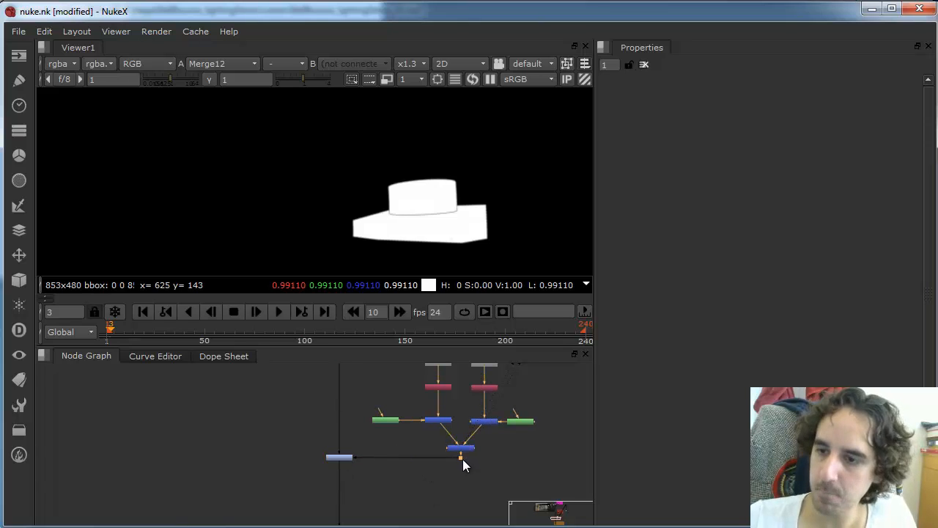
Step: View the masked ColorCorrect node, open its properties, and rename it button_separation
click(340, 457)
key(1)
key(Return)
drag(678, 86, 739, 80)
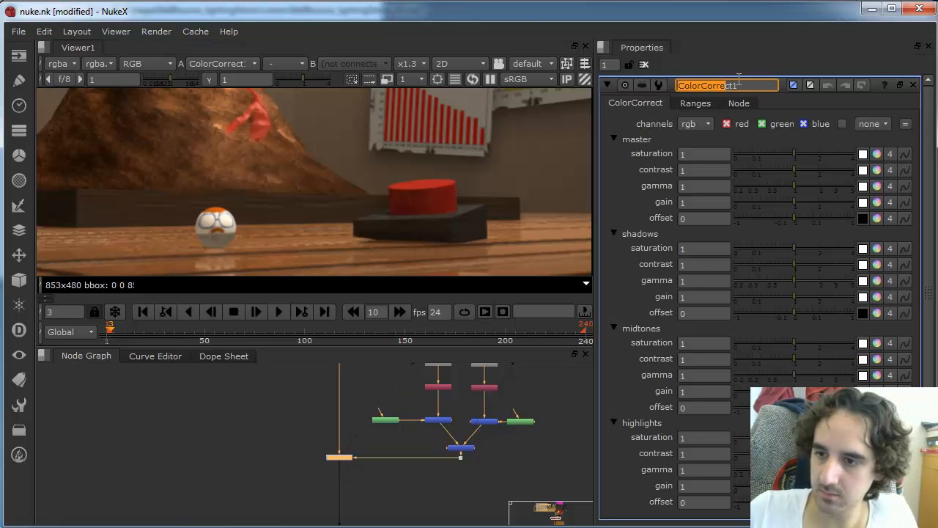
text(button)
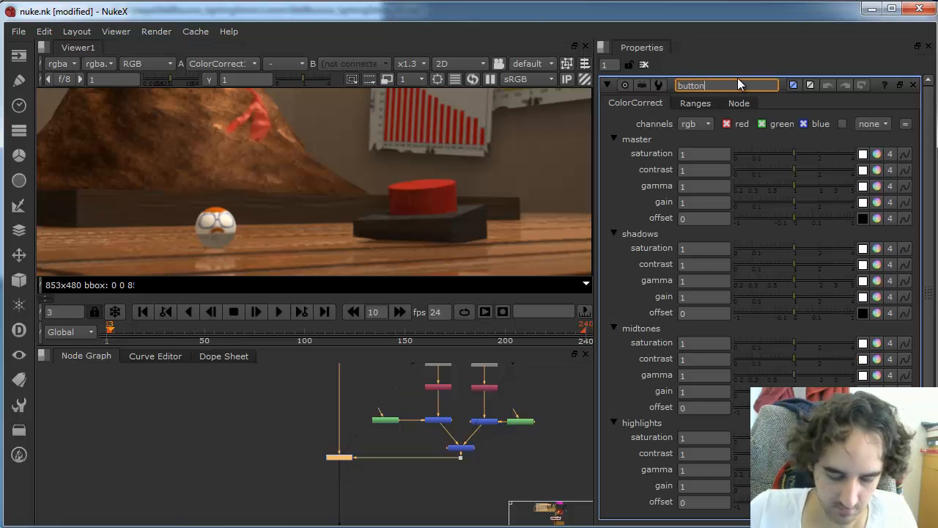
text(_separation)
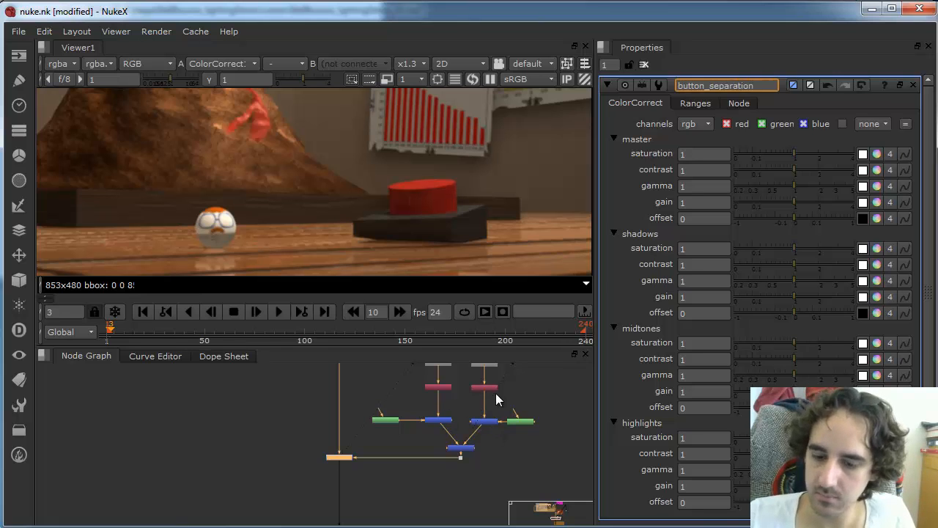
Step: Set the master gain of button_separation to 2
scroll(433, 211, down, 5)
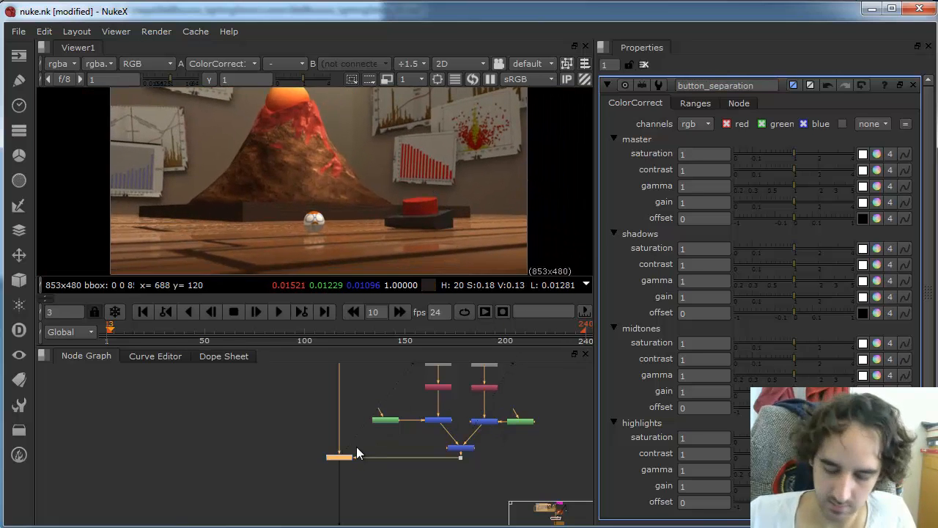
click(702, 202)
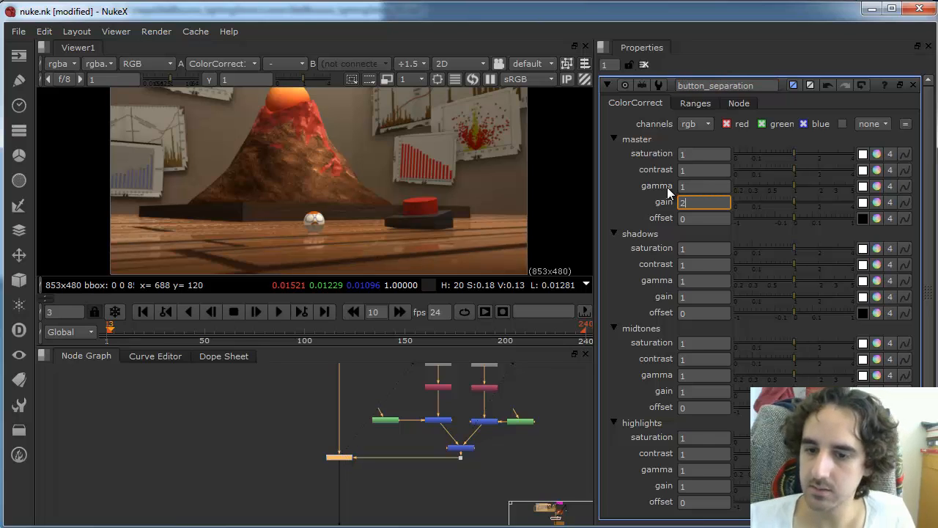
key(Return)
Step: Scrub the timeline to frame 230 and view the Merge that combines the two button mattes
scroll(508, 234, down, 1)
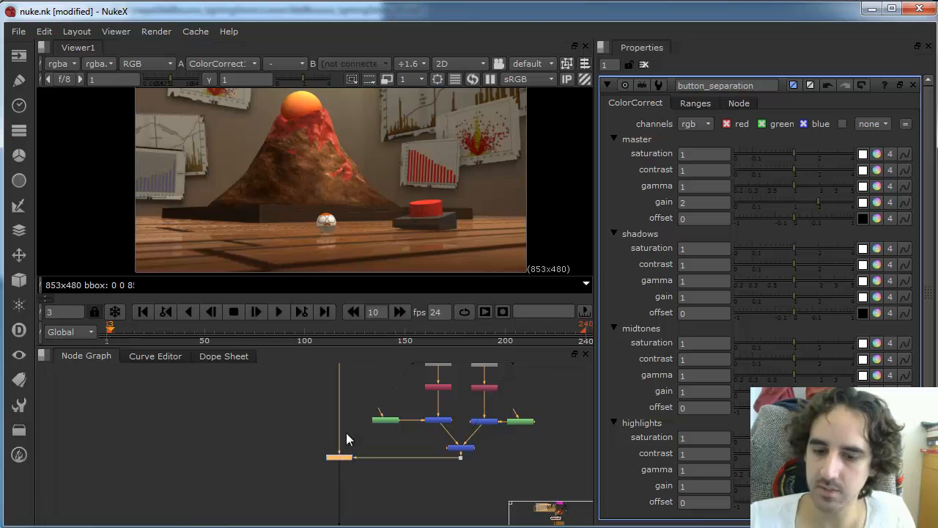
click(291, 326)
drag(173, 328, 565, 334)
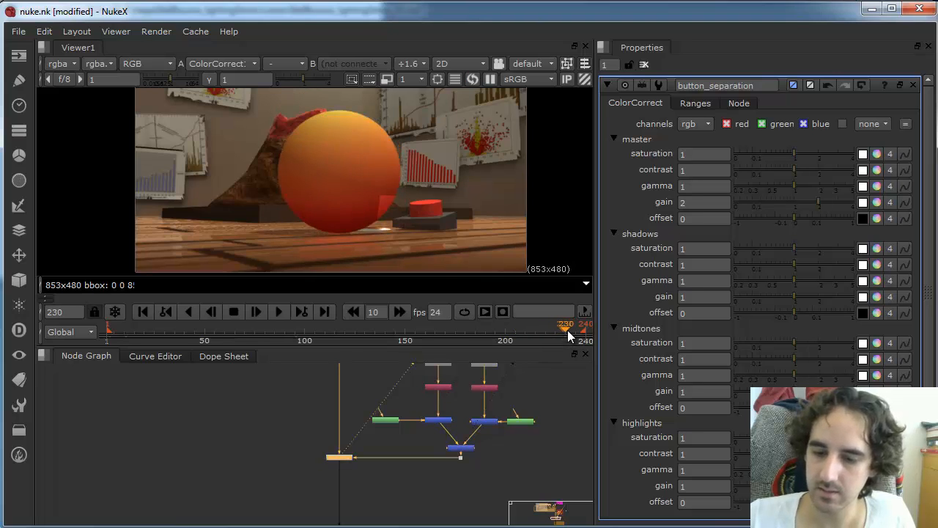
click(460, 448)
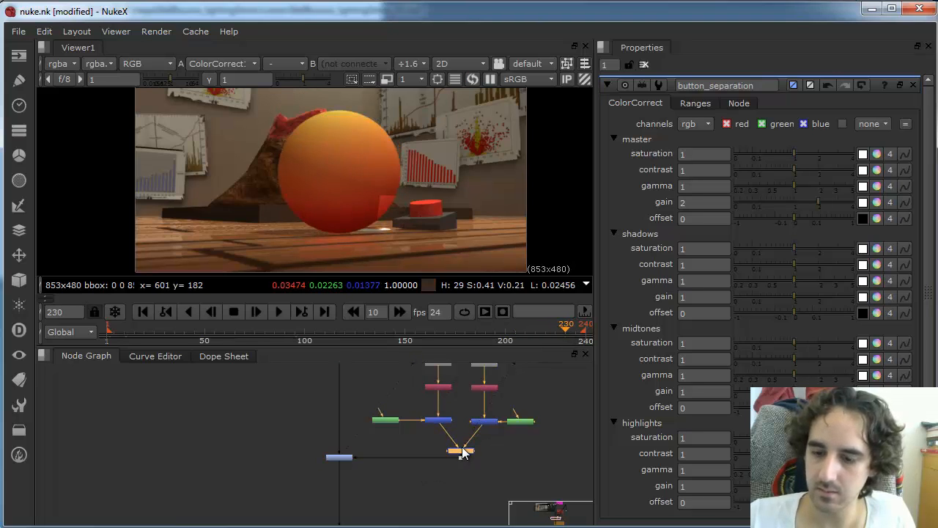
key(1)
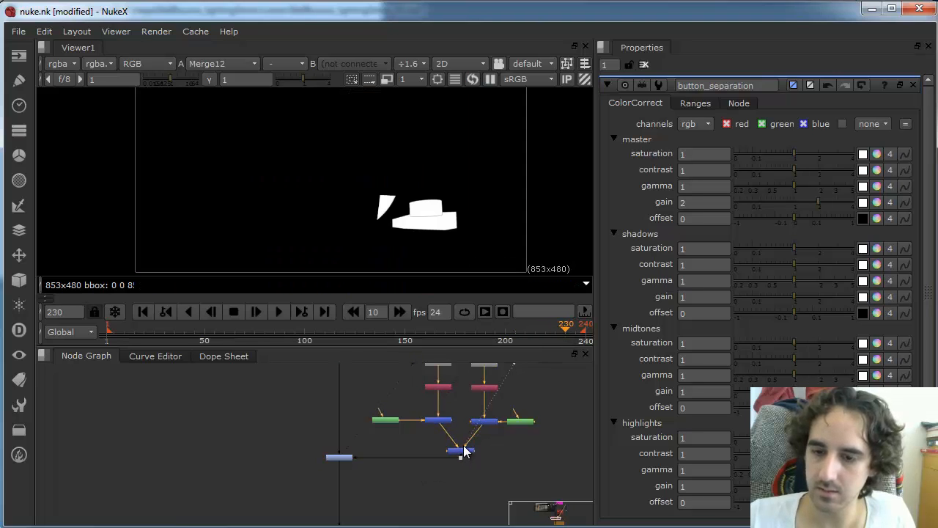
Step: Reshape the Bezier garbage mask with two added points so it hugs the button and base and excludes the stray sphere fragment
double_click(521, 421)
click(392, 417)
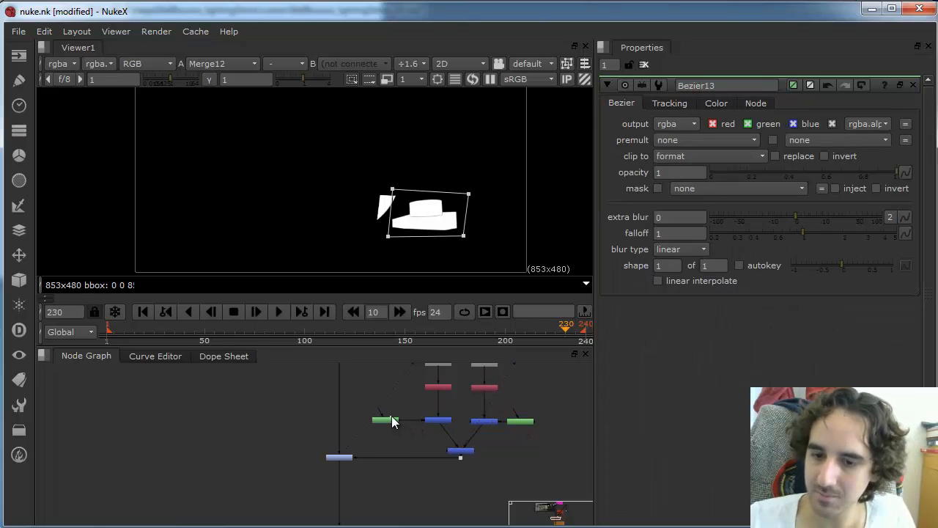
scroll(443, 241, up, 3)
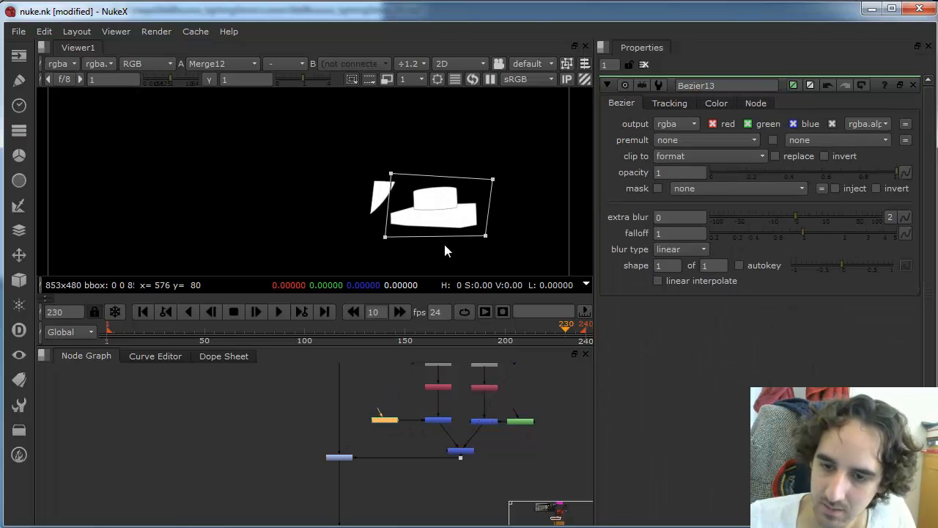
drag(387, 147, 423, 147)
click(385, 192)
ctrl+alt+click(437, 183)
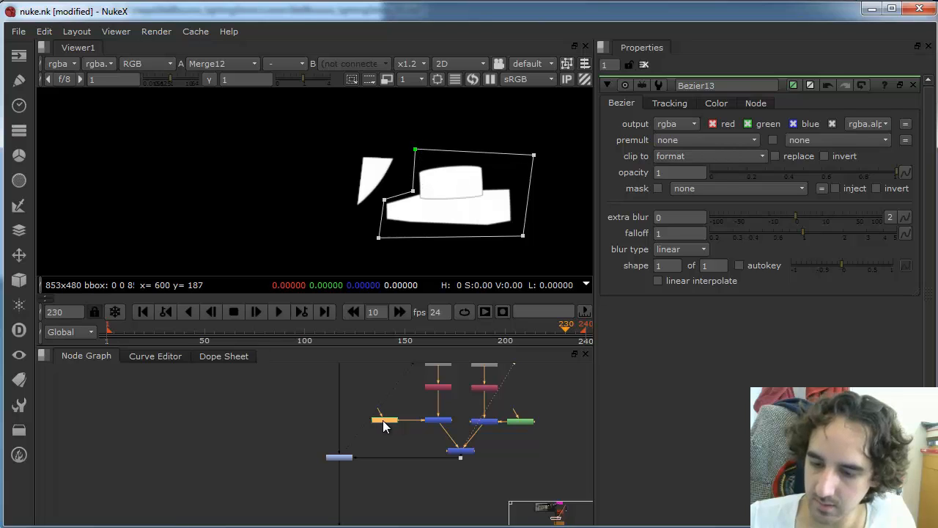
Step: Try a pasted copy of the other branch's Bezier beside the right-hand ID matte, compare the roto shapes, and remove the copy
click(533, 405)
key(ctrl+v)
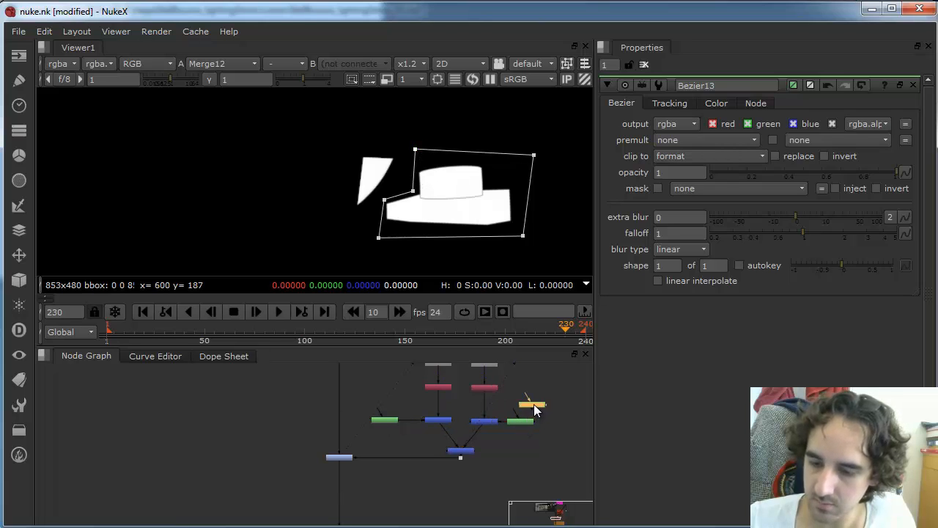
double_click(534, 407)
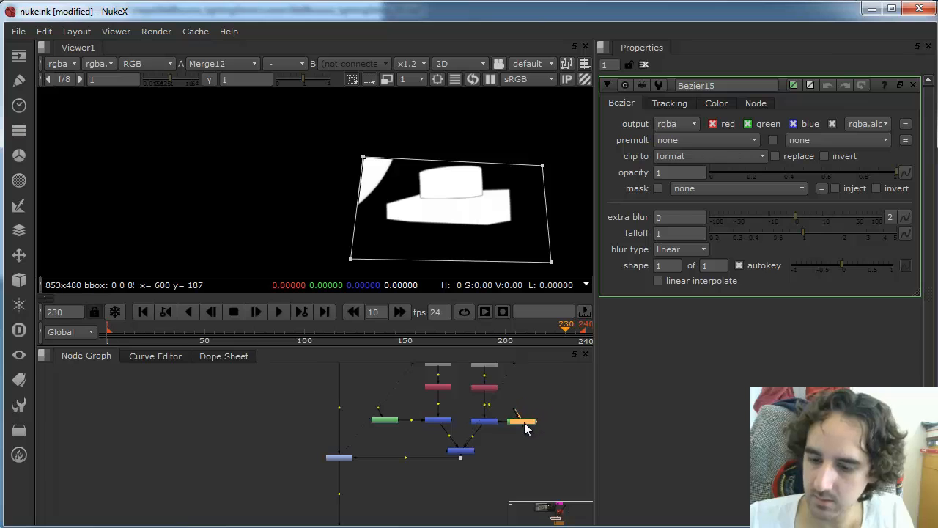
drag(526, 424, 535, 402)
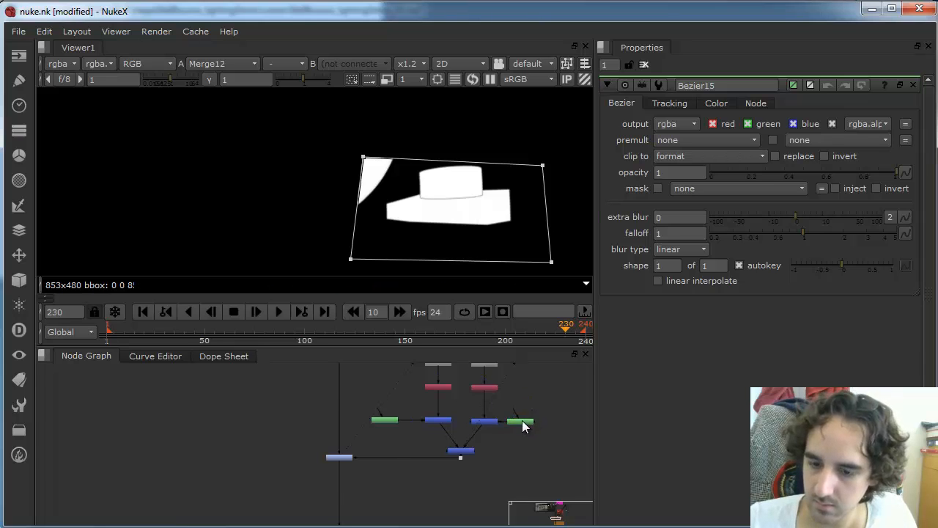
click(522, 422)
click(382, 419)
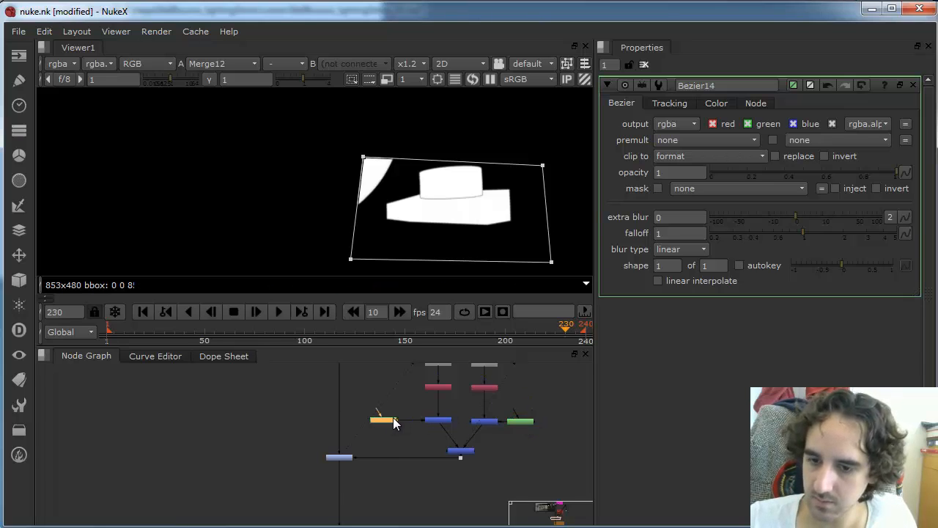
key(ctrl+z)
double_click(529, 406)
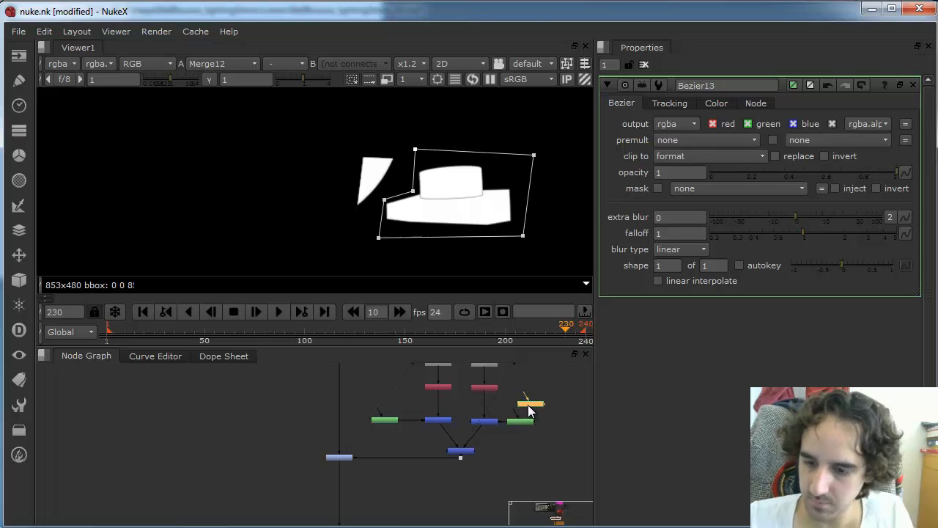
click(523, 421)
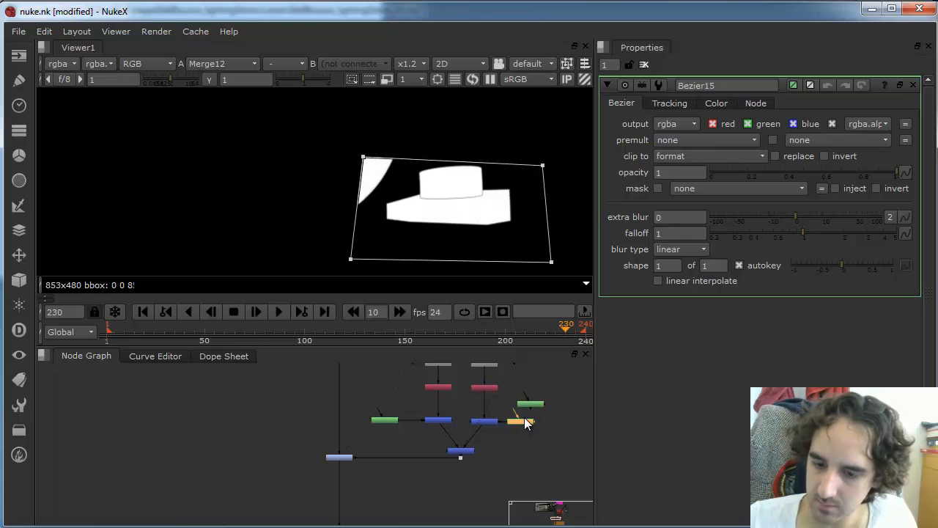
key(Delete)
key(ctrl+z)
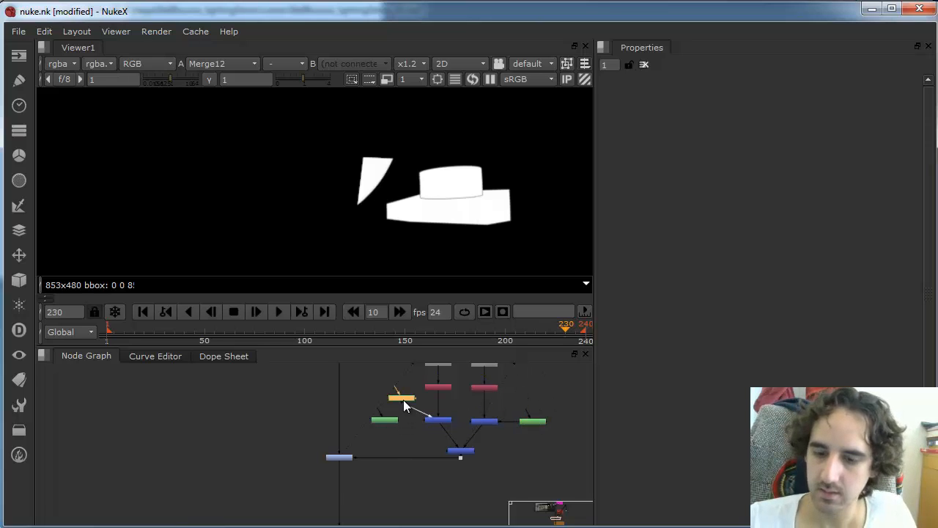
Step: Place a copy of the reshaped Bezier on the left ID matte branch and delete the old Bezier there
drag(403, 399, 403, 397)
click(392, 419)
key(Delete)
Step: View button_separation and check the masked button brightening against the moving sphere by scrubbing to frame 222
ctrl+click(346, 457)
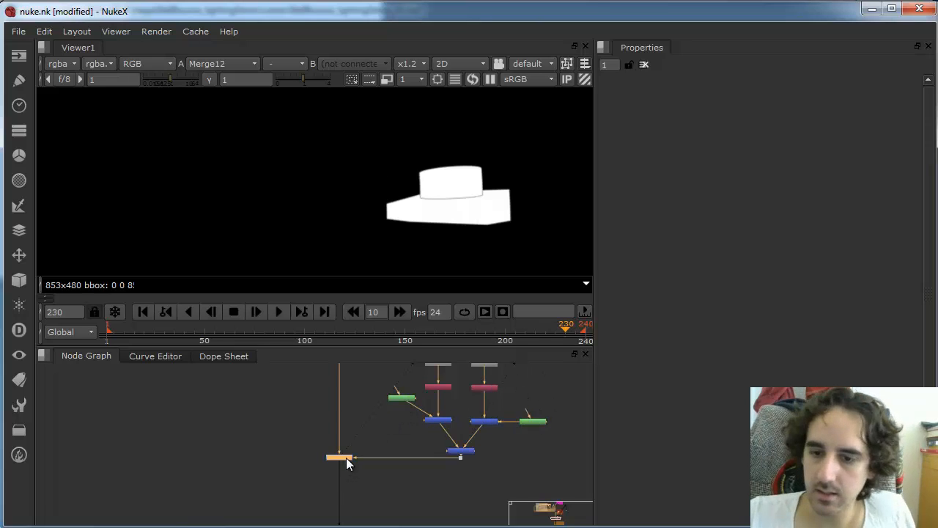
key(1)
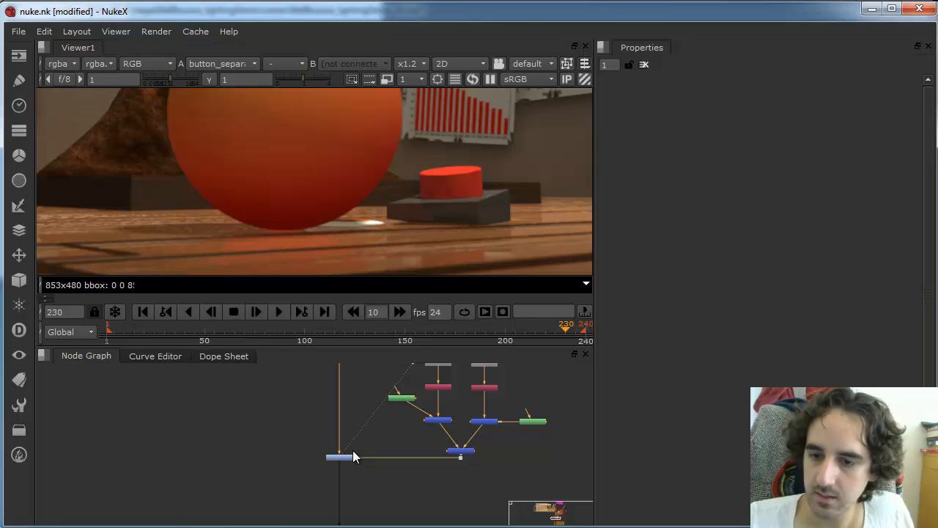
scroll(434, 190, down, 4)
scroll(495, 185, up, 2)
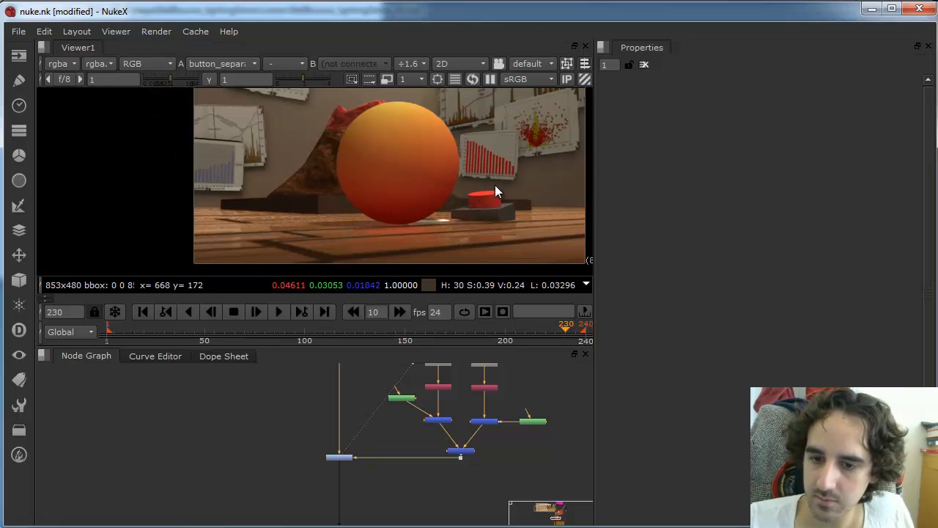
scroll(450, 198, down, 2)
middle_drag(452, 181, 410, 184)
scroll(433, 177, up, 1)
mouse_move(546, 327)
mouse_down()
mouse_move(379, 327)
mouse_move(573, 328)
mouse_move(549, 327)
mouse_up()
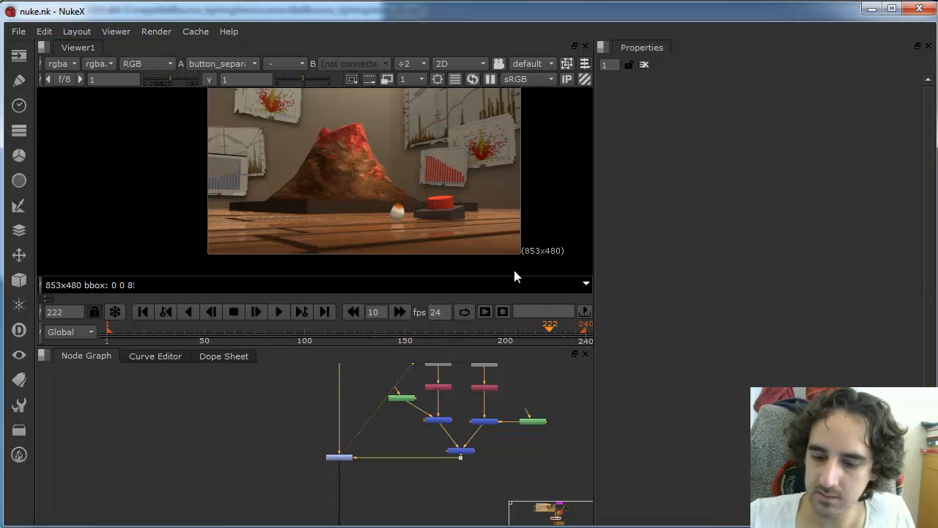
Step: Duplicate the LAVA SPHERE backdrop, place the copy around the button matte nodes, and open its properties
alt+middle_drag(478, 454, 345, 453)
middle_drag(504, 431, 395, 480)
scroll(427, 453, down, 2)
middle_drag(424, 436, 392, 439)
click(423, 397)
key(ctrl+v)
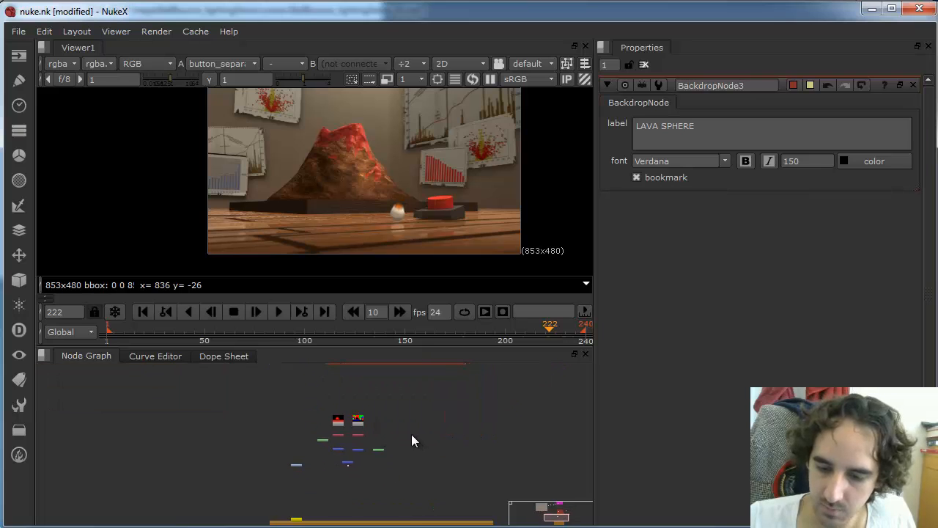
drag(411, 390, 377, 386)
double_click(380, 386)
triple_click(707, 135)
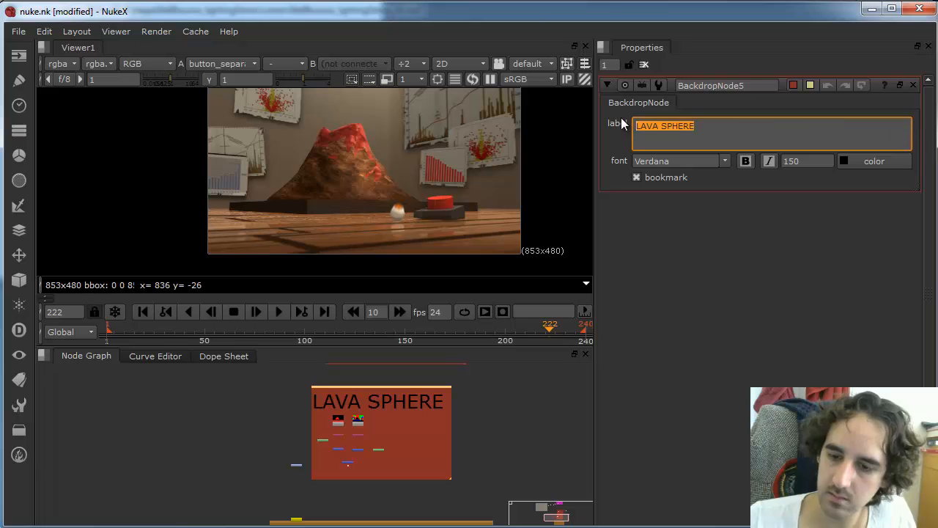
click(443, 383)
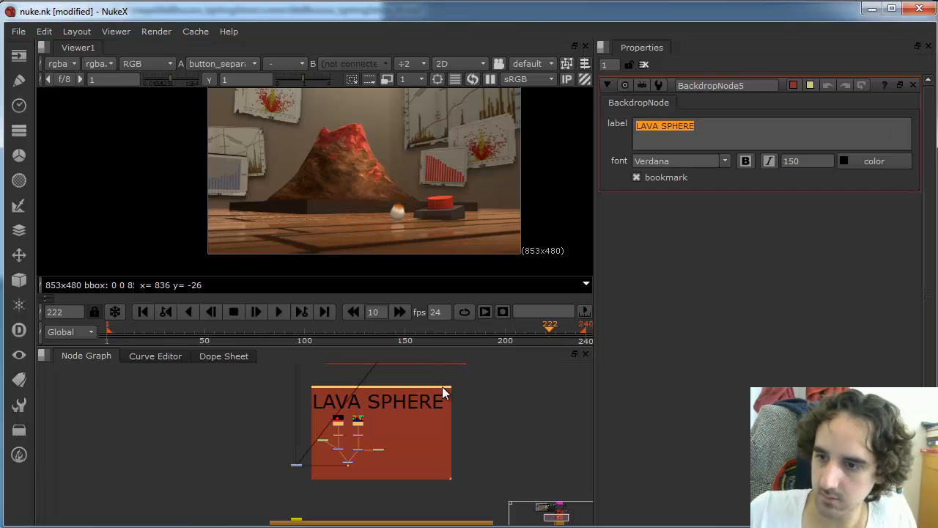
key(b)
key(t)
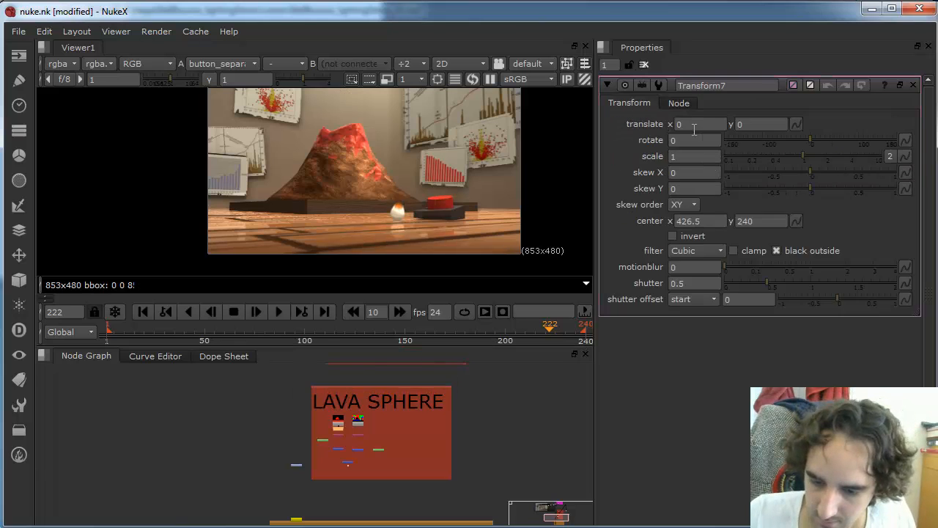
key(t)
key(o)
key(ctrl+z)
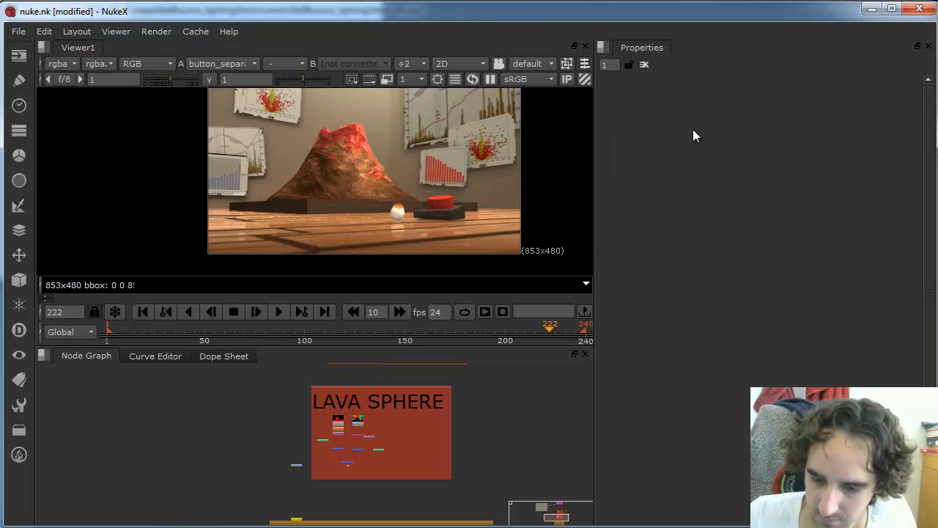
Step: Change the label of the duplicated backdrop around the button nodes to BUTTON
scroll(445, 448, up, 3)
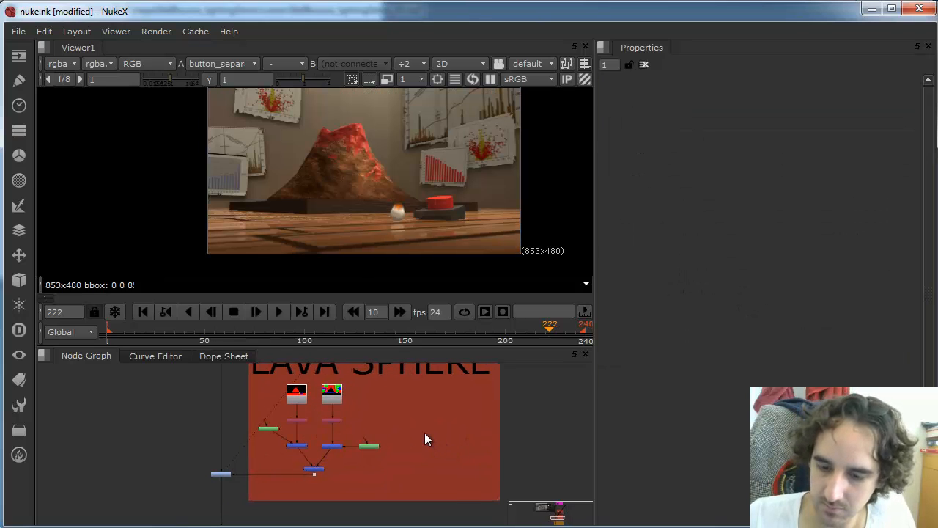
scroll(393, 400, down, 1)
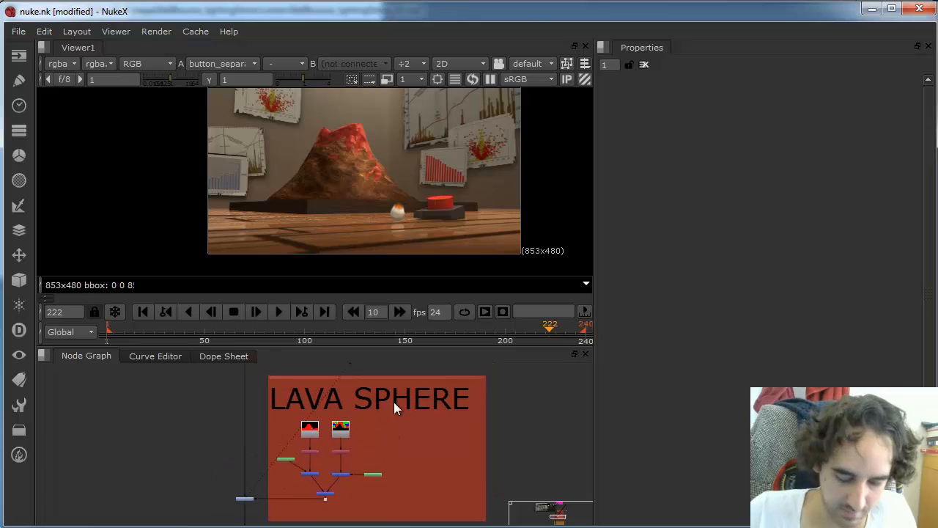
double_click(410, 377)
drag(696, 126, 591, 110)
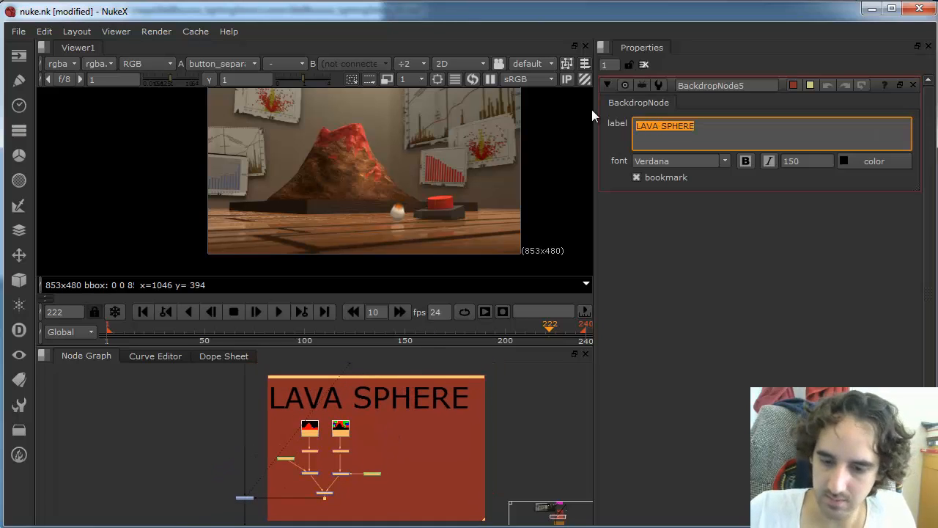
text(B)
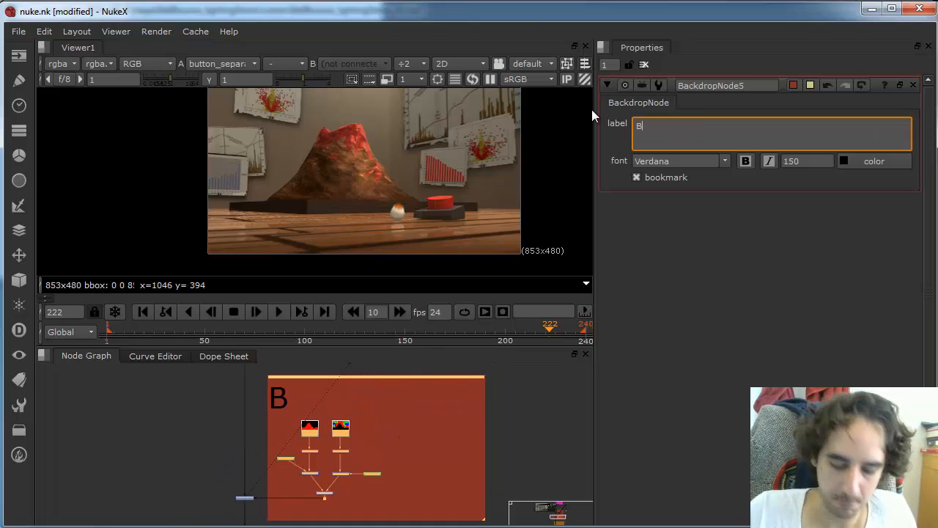
text(utto)
key(BackSpace)
key(BackSpace)
key(BackSpace)
key(BackSpace)
key(BackSpace)
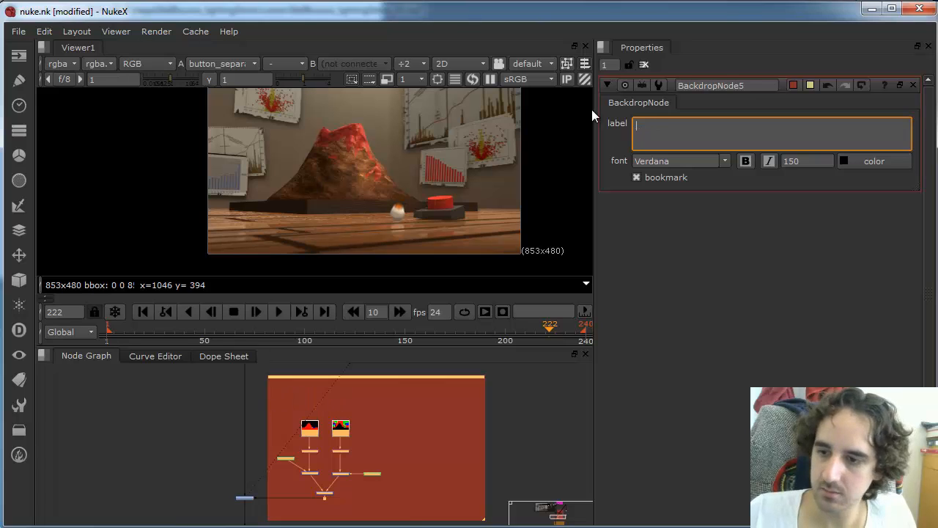
text(BUTTON)
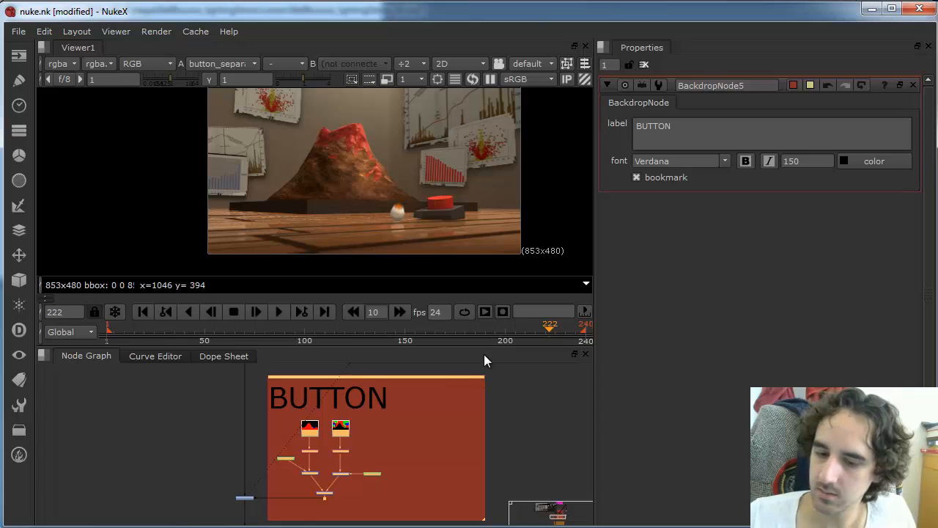
Step: Recolour the BUTTON backdrop to a neutral grey with saturation 0 and value about 0.48
click(793, 85)
click(887, 325)
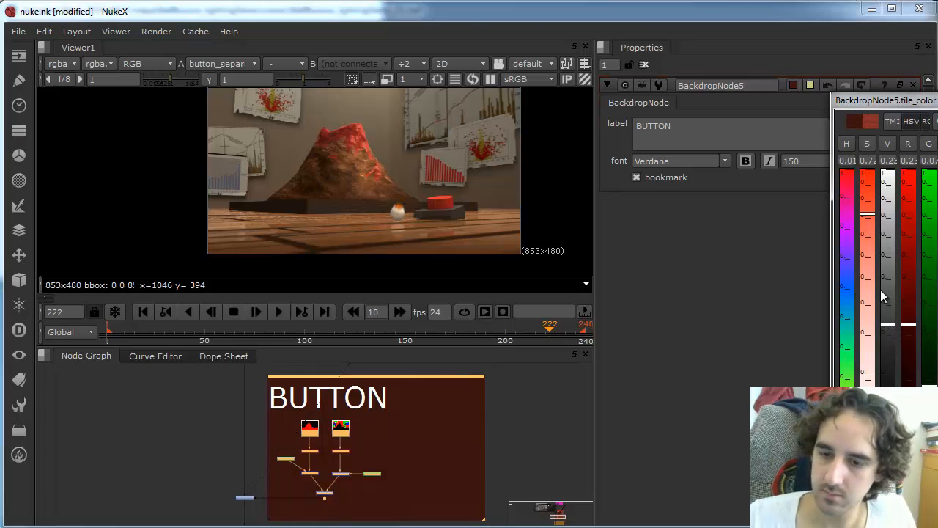
drag(867, 271, 867, 375)
drag(888, 315, 889, 260)
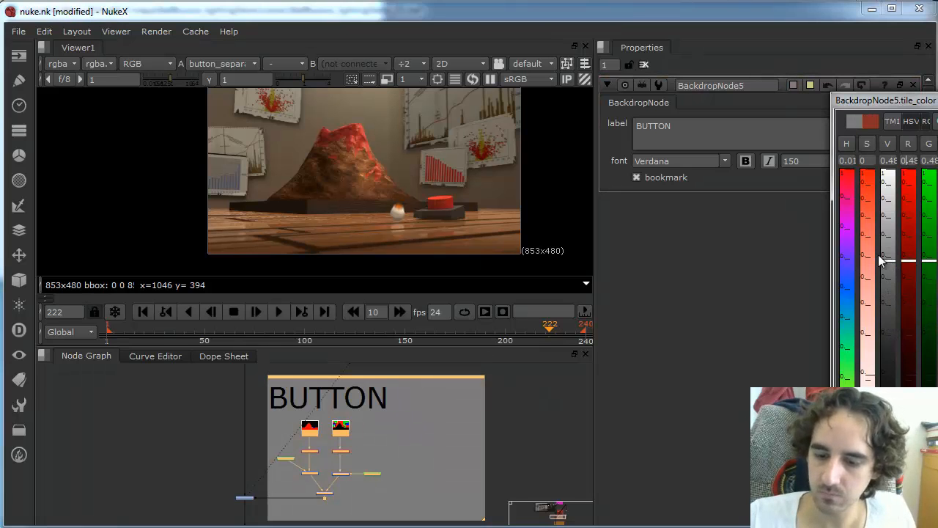
Step: Move the BUTTON backdrop with its nodes into line beneath the LAVA SPHERE backdrop and review the whole node tree layout
scroll(503, 430, down, 3)
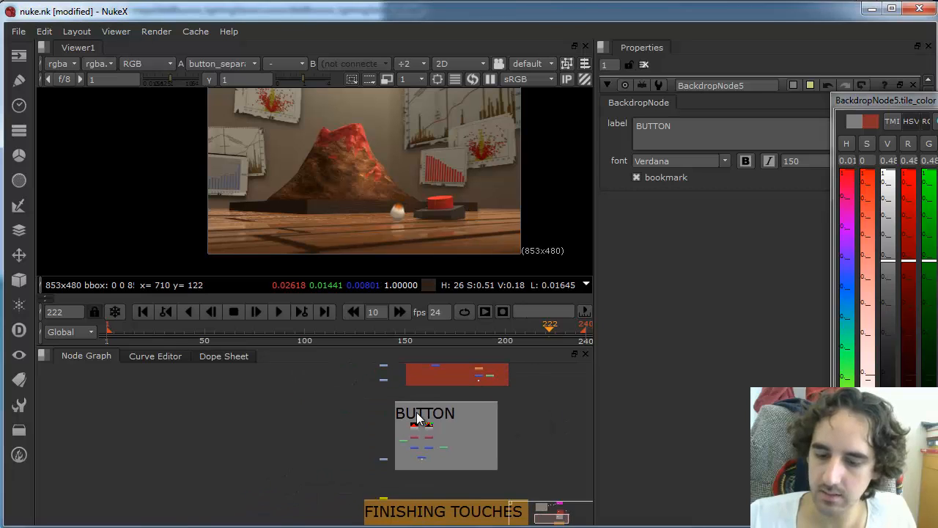
middle_drag(447, 460, 408, 454)
drag(425, 434, 437, 430)
click(483, 448)
scroll(484, 448, down, 5)
middle_drag(445, 431, 371, 443)
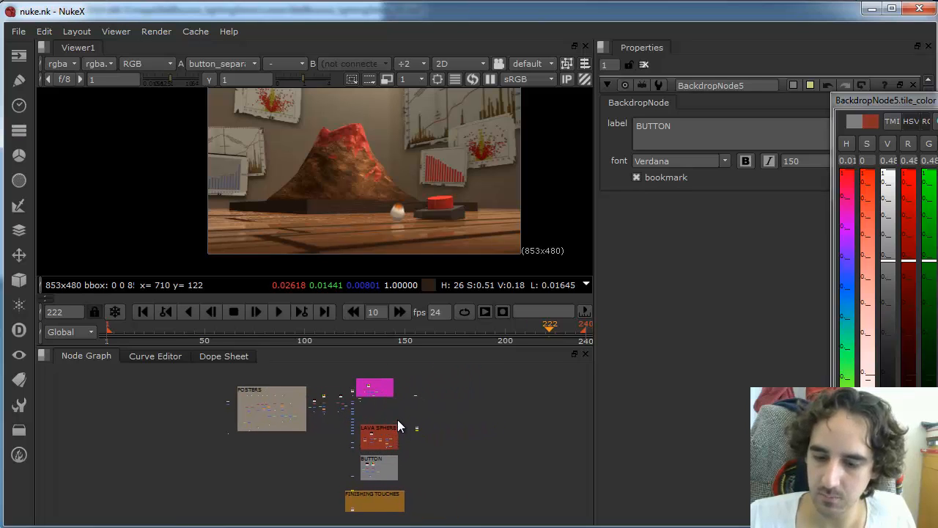
Step: Move the button_separation node and its mask dot down below the BUTTON backdrop, just above the FINISHING TOUCHES backdrop
scroll(476, 477, up, 8)
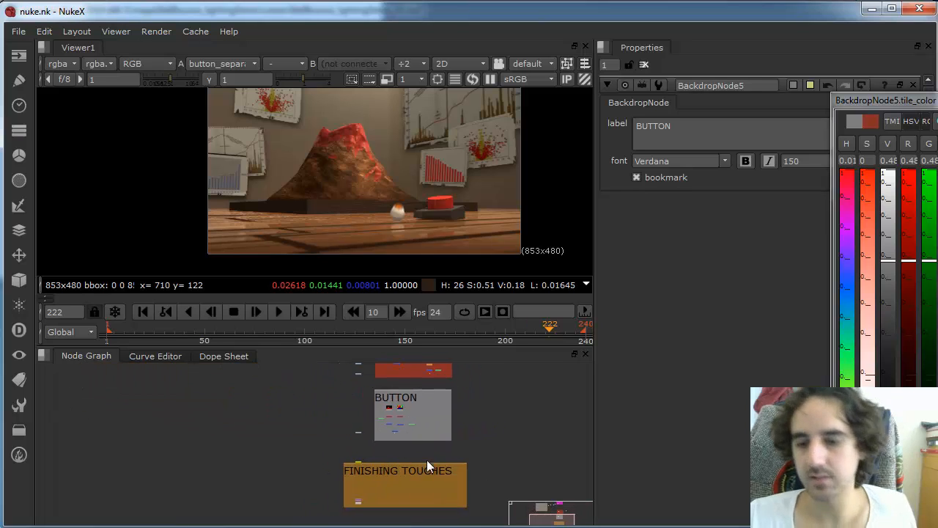
scroll(404, 438, up, 2)
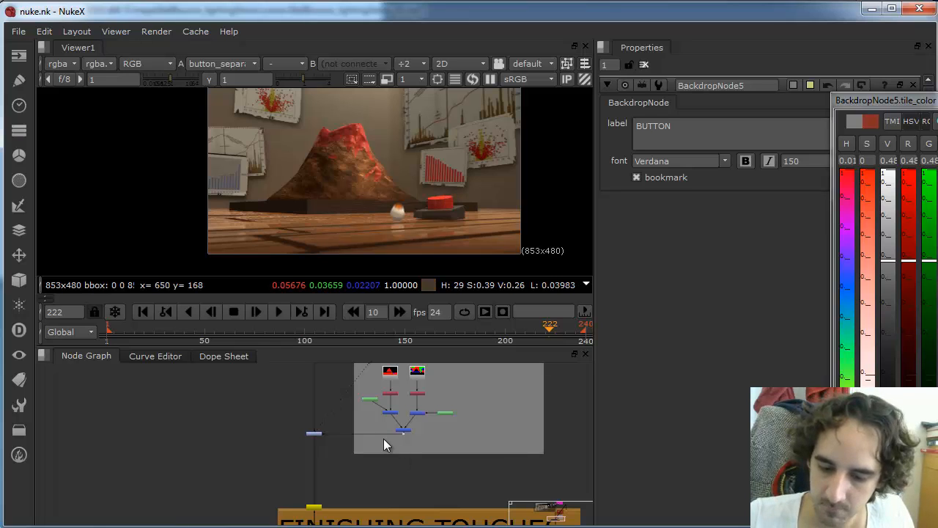
drag(294, 456, 432, 432)
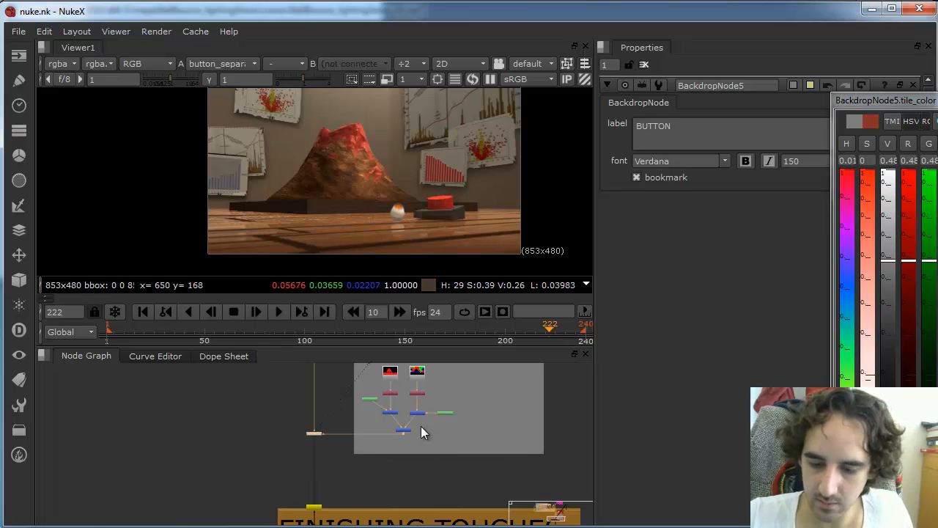
drag(312, 435, 317, 476)
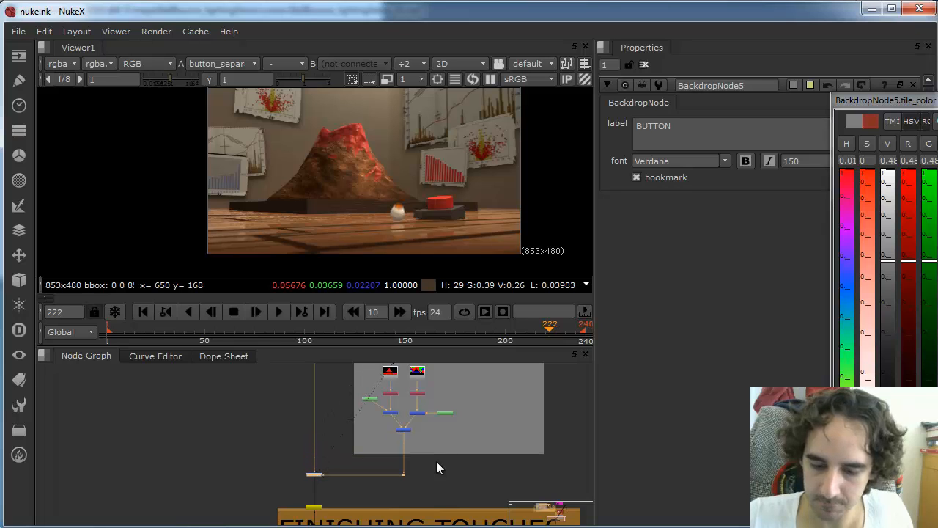
Step: Add a Glow node and place it just below the button_separation node, beside the main pipe
click(389, 469)
scroll(393, 463, up, 3)
mouse_move(382, 482)
middle_down()
mouse_move(436, 387)
mouse_move(365, 486)
middle_up()
key(Tab)
text(glo)
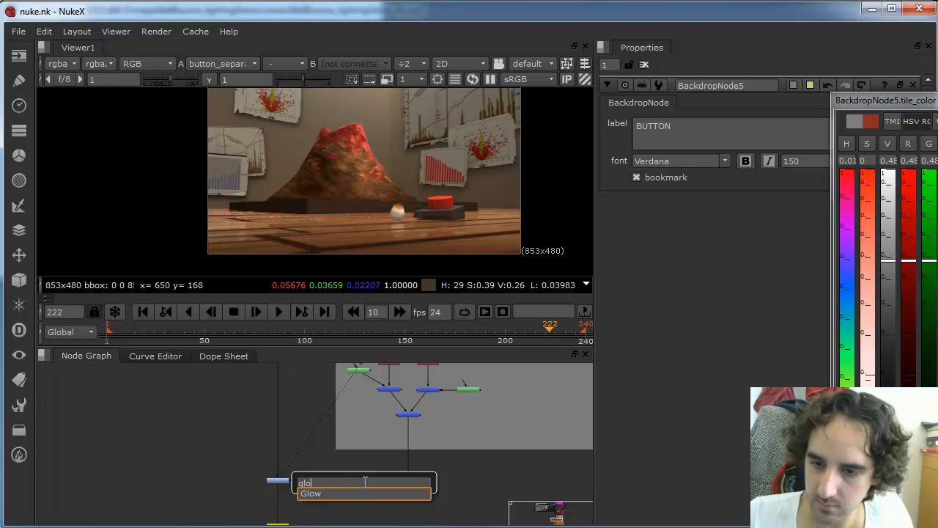
click(318, 496)
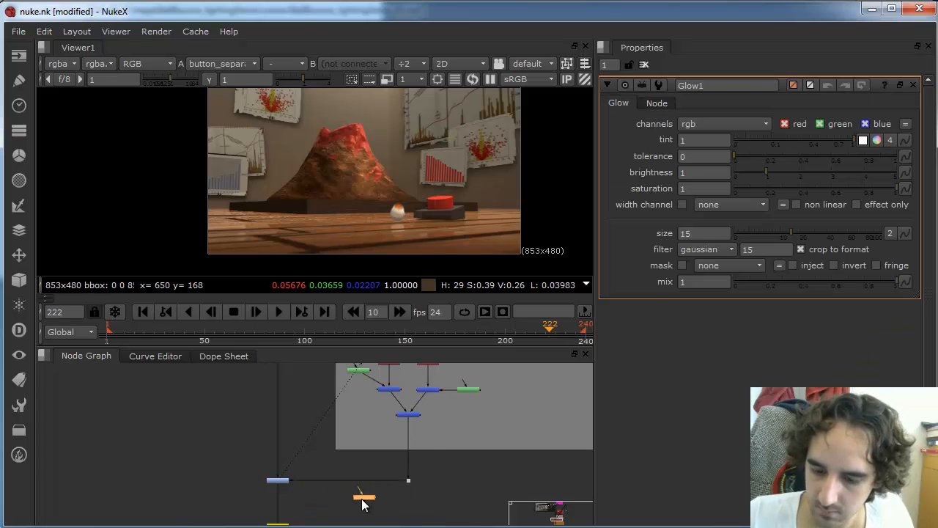
drag(364, 504, 339, 506)
Step: View the combined button matte from the last merge in the BUTTON backdrop, and connect the Glow's input to the button_separation node
click(408, 416)
key(1)
scroll(345, 502, up, 2)
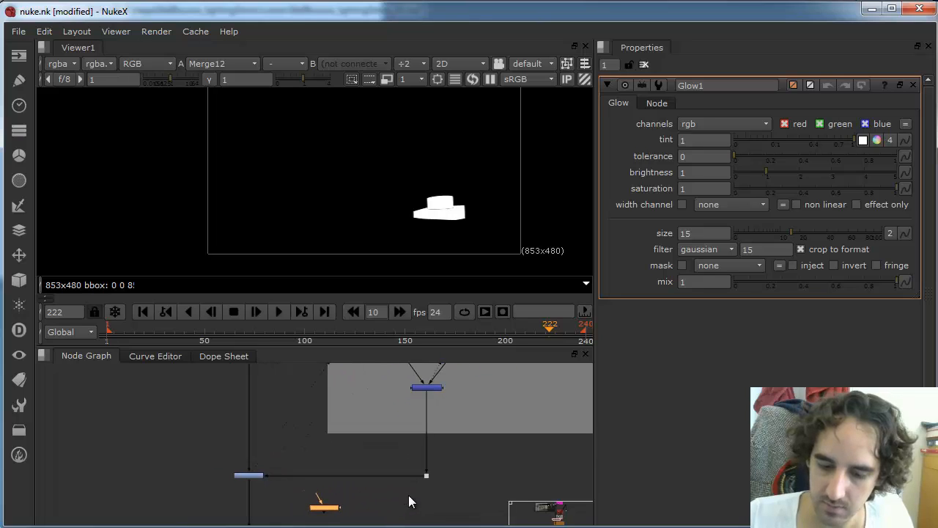
scroll(393, 504, down, 2)
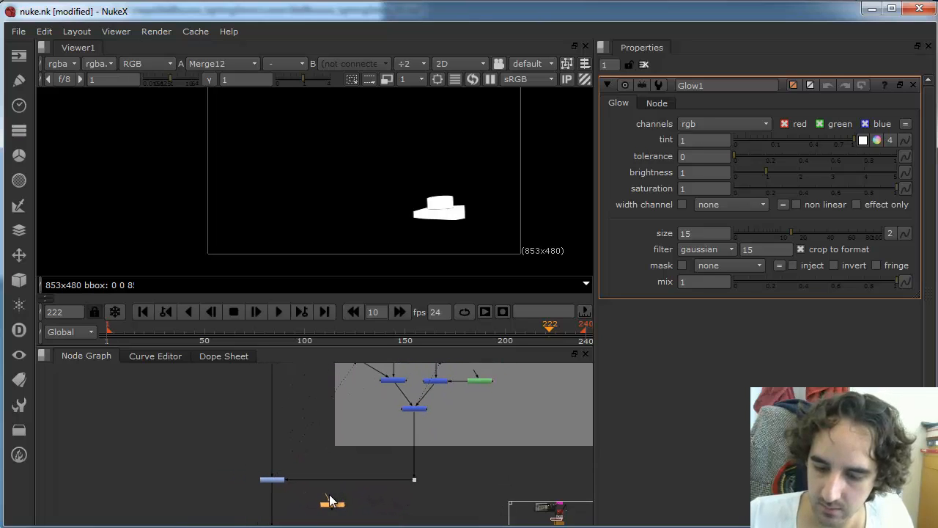
scroll(344, 504, down, 1)
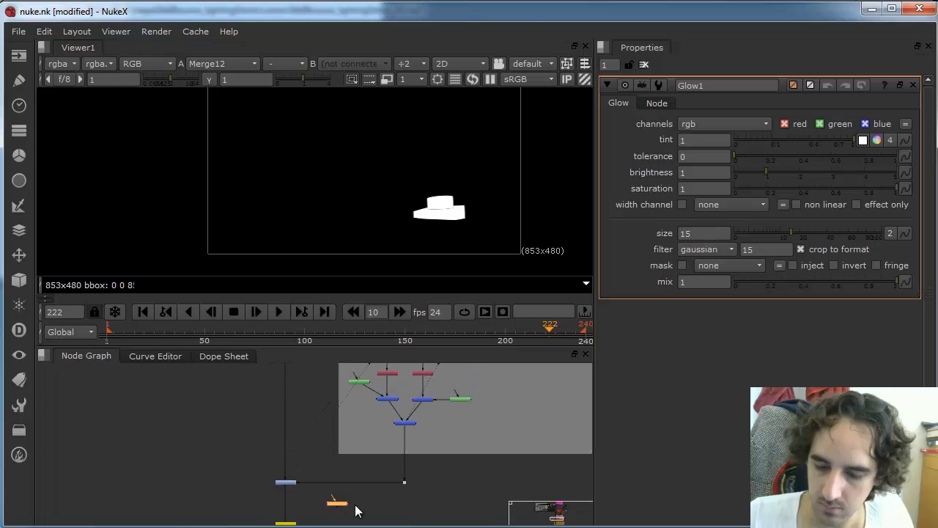
drag(338, 505, 331, 461)
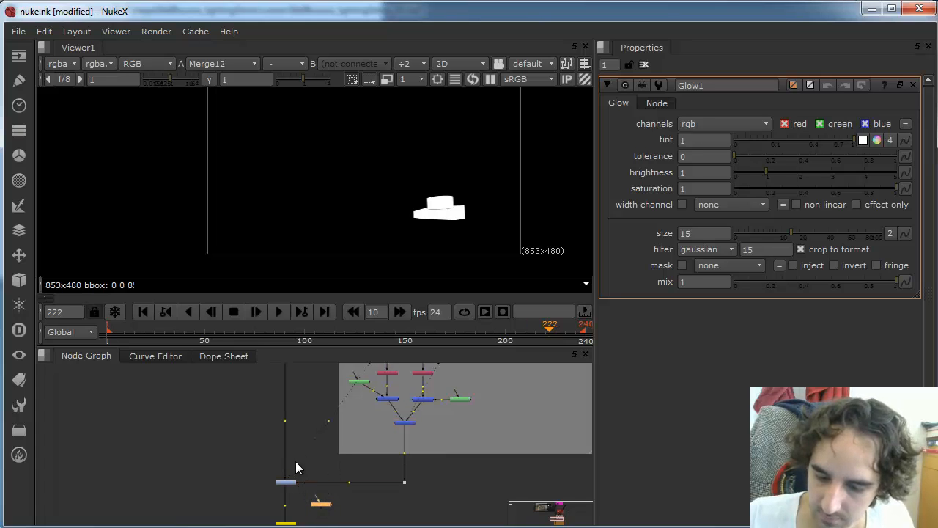
drag(321, 499, 288, 483)
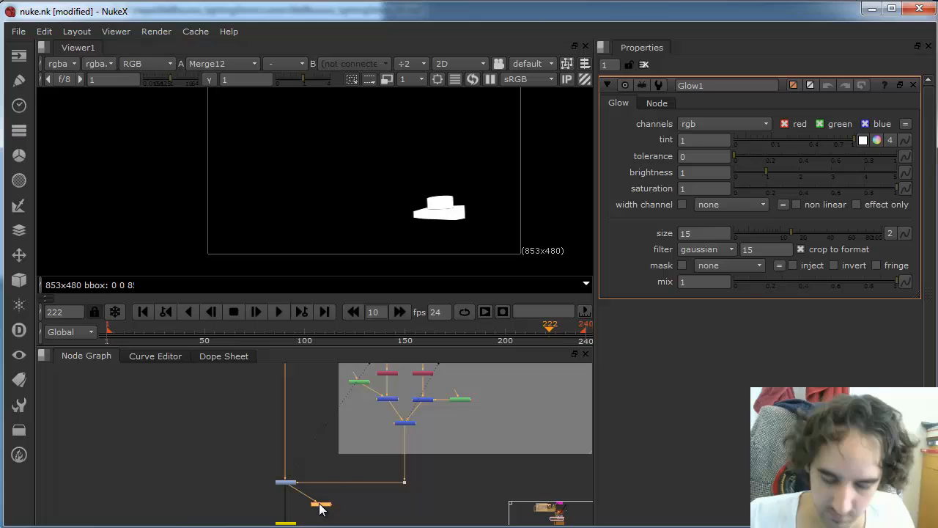
Step: Feed the button matte into the Glow's mask through a new dot below the existing one, and tidy the Glow's position
click(363, 493)
middle_drag(362, 490, 388, 495)
click(430, 486)
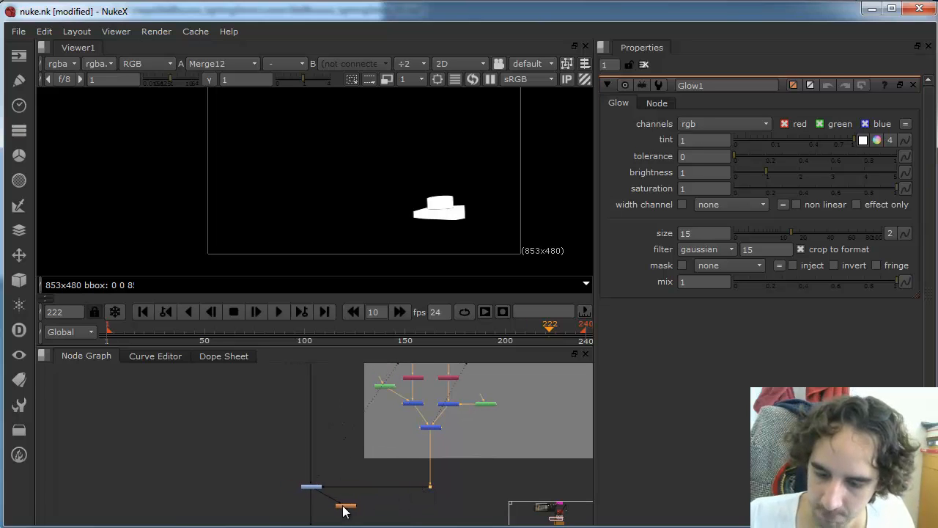
drag(355, 505, 429, 506)
click(389, 506)
scroll(373, 496, up, 3)
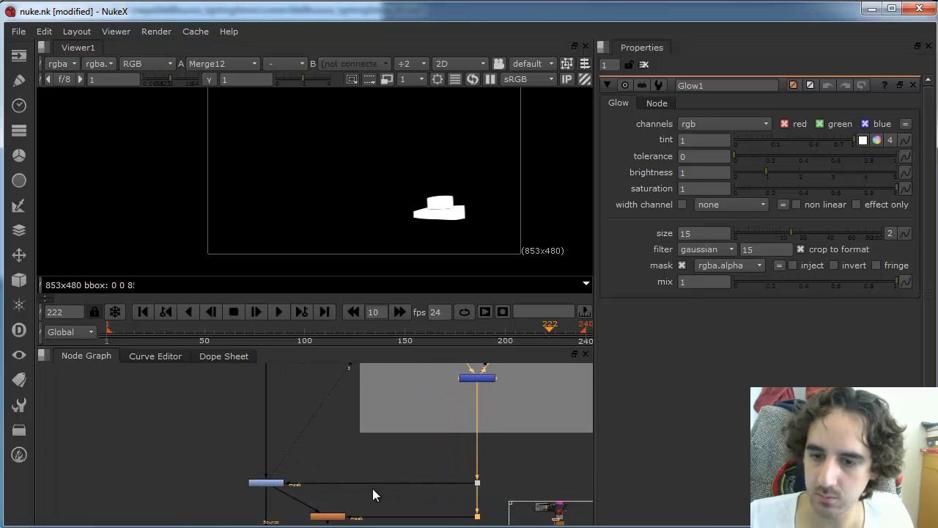
middle_drag(329, 516, 404, 454)
drag(404, 455, 378, 453)
Step: View the Glow, enable effect only, and set its brightness to 4.75 and tolerance to 0.28
key(1)
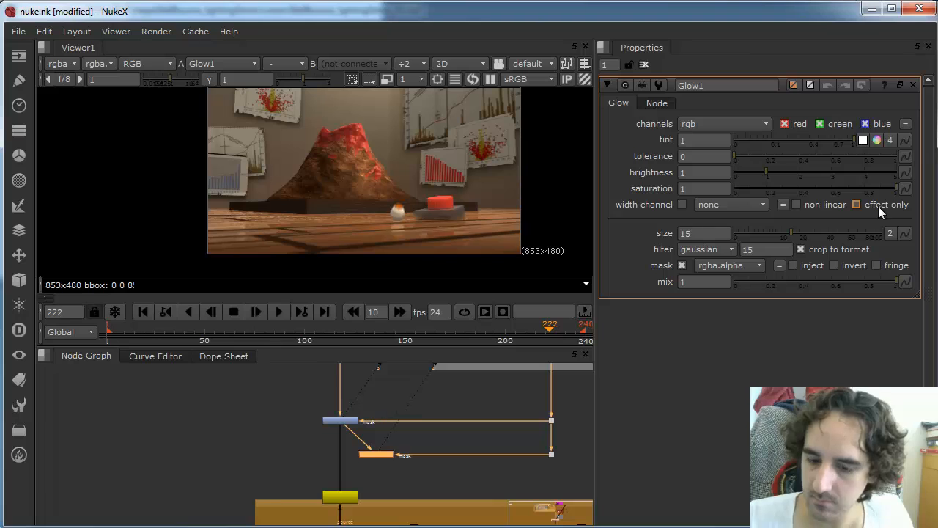
click(872, 205)
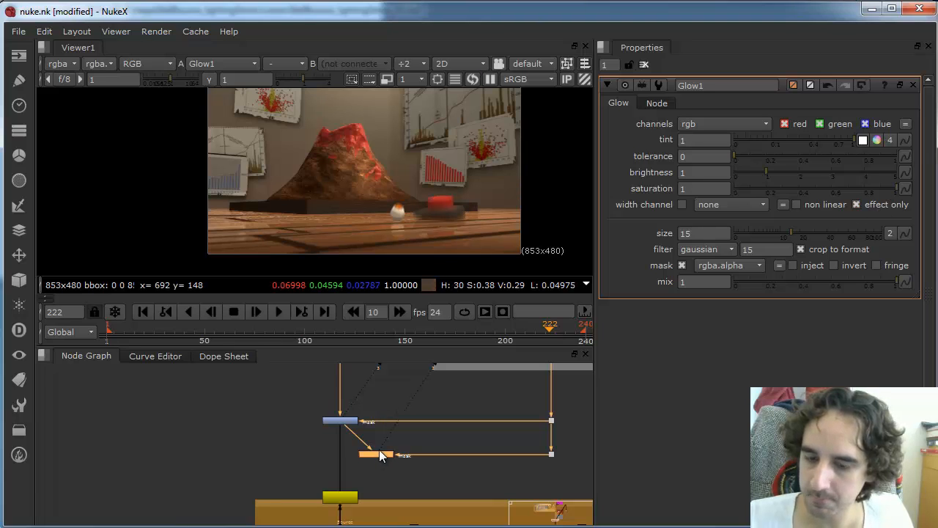
drag(379, 449, 383, 451)
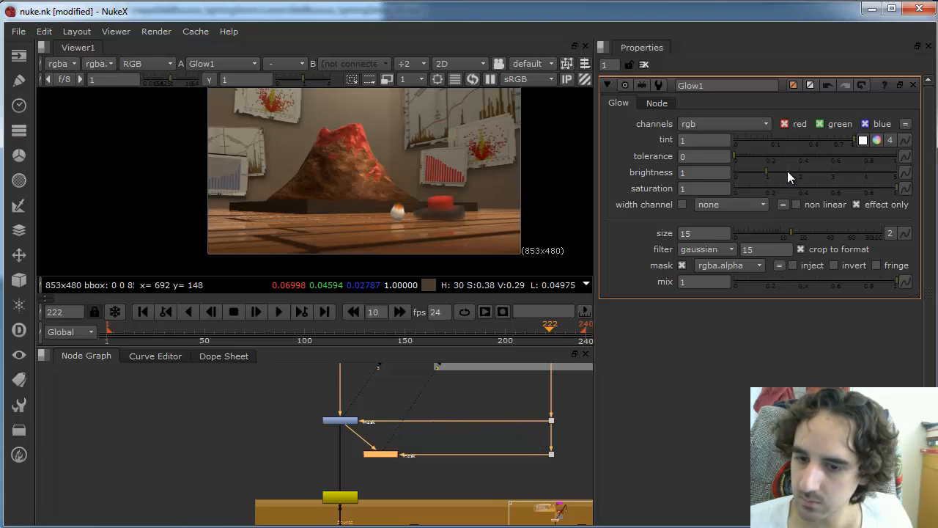
drag(787, 171, 888, 165)
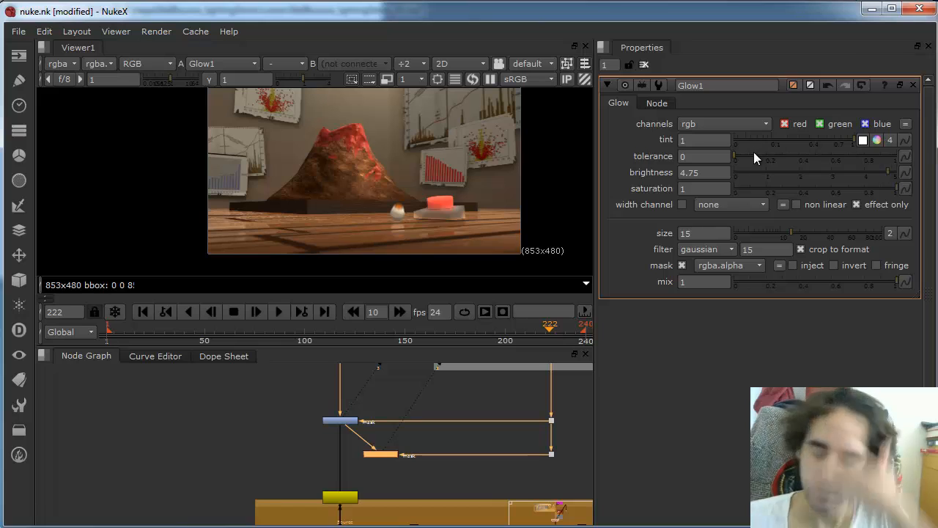
drag(754, 156, 781, 159)
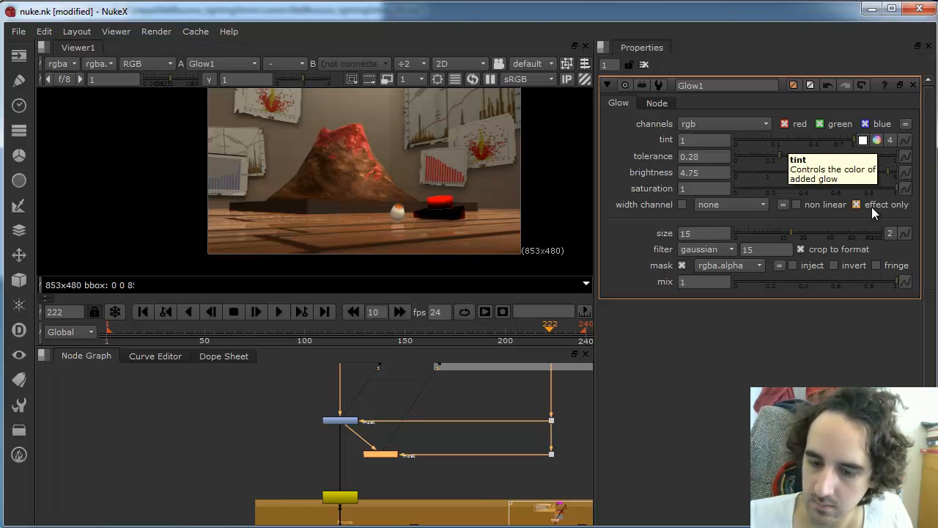
Step: Compare the button_separation node's output with the Glow's output in the viewer
click(343, 420)
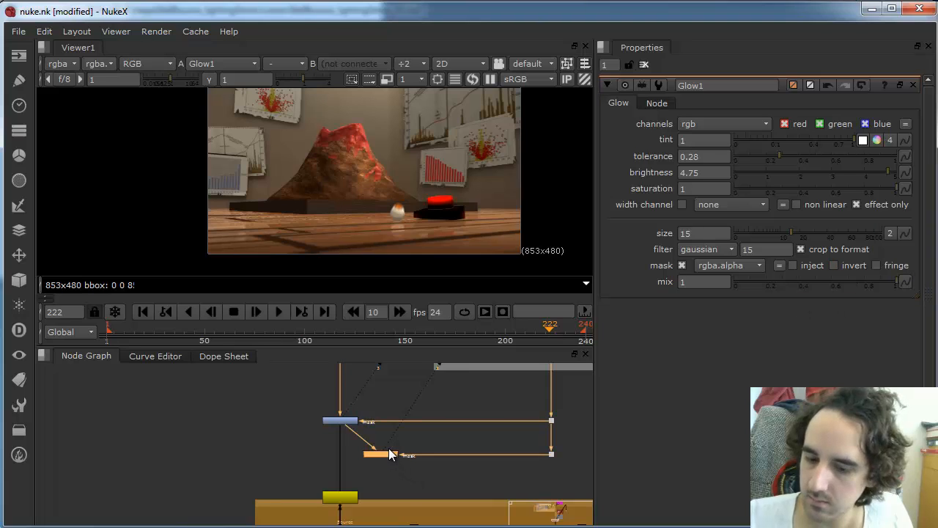
key(1)
click(375, 453)
key(1)
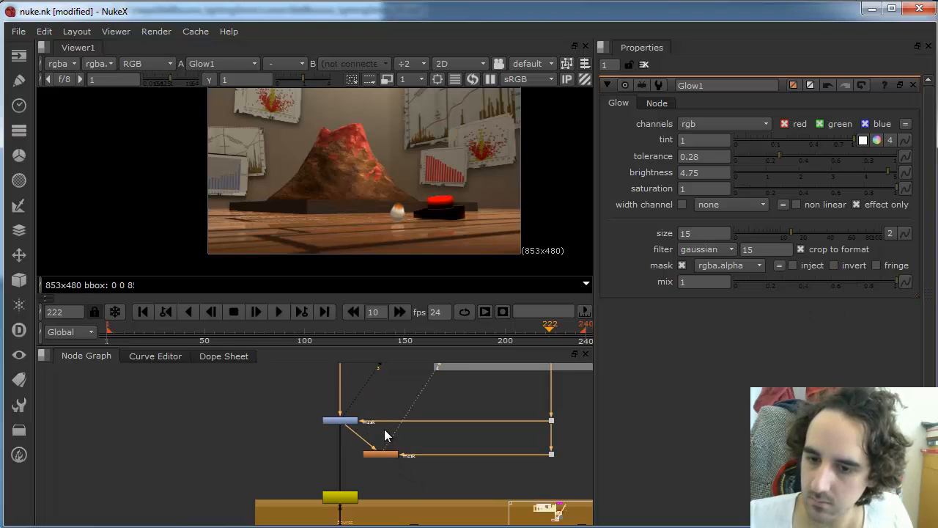
click(385, 454)
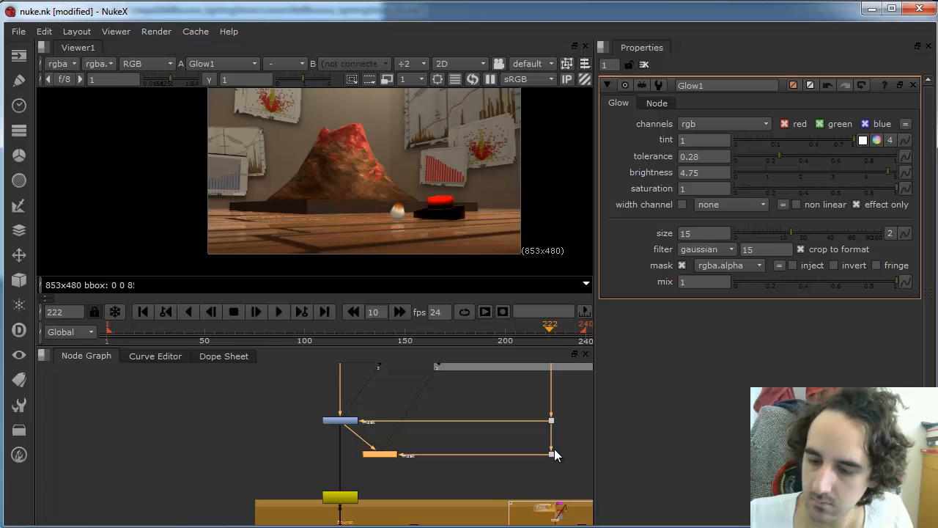
Step: Disconnect the Glow's mask to inspect the unmasked glow, view the matte at the lower dot, and reconnect the mask
drag(402, 456, 410, 474)
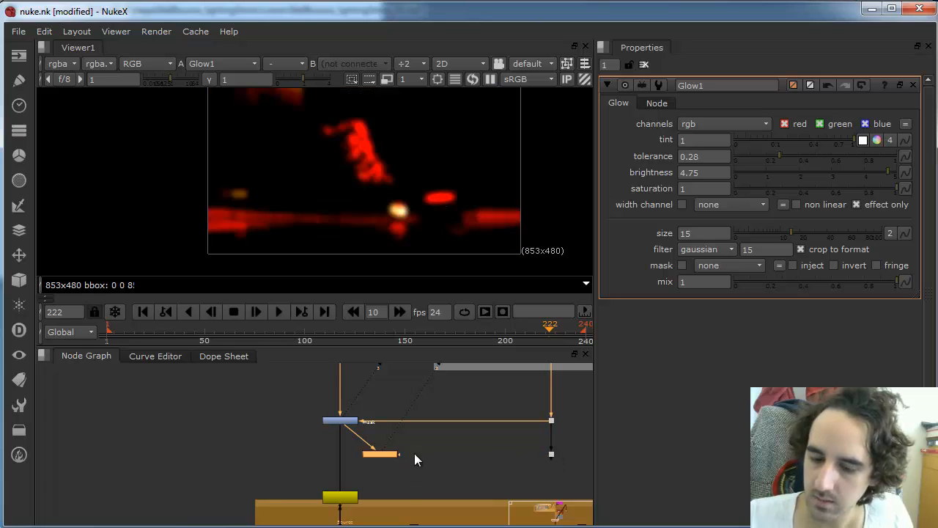
click(550, 450)
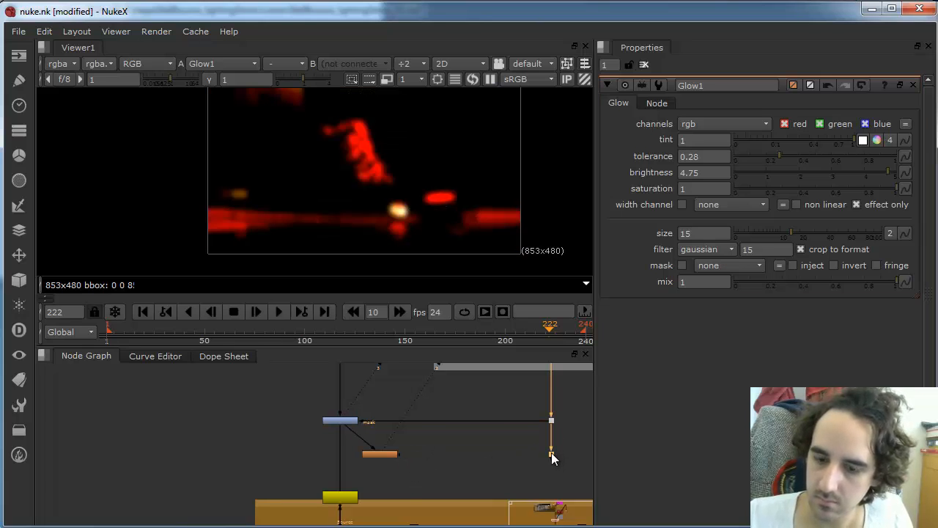
key(1)
drag(400, 456, 551, 455)
click(387, 453)
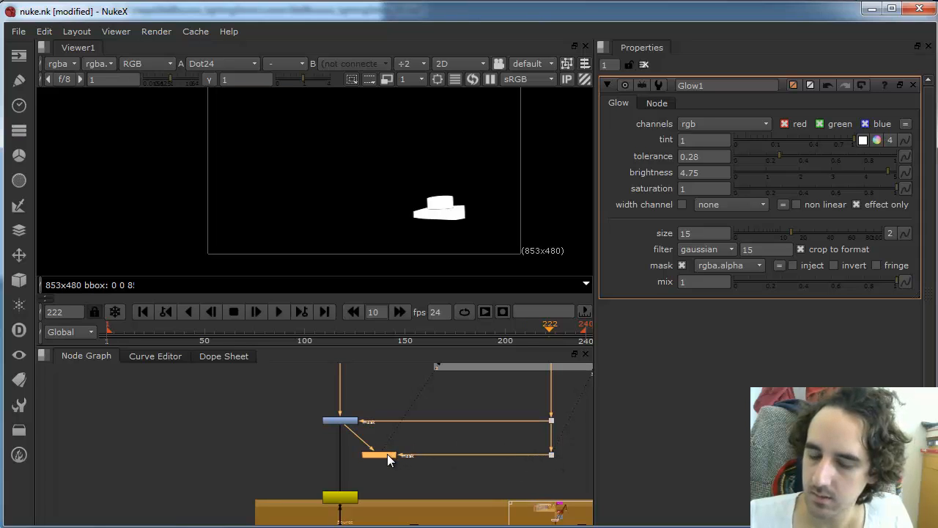
key(1)
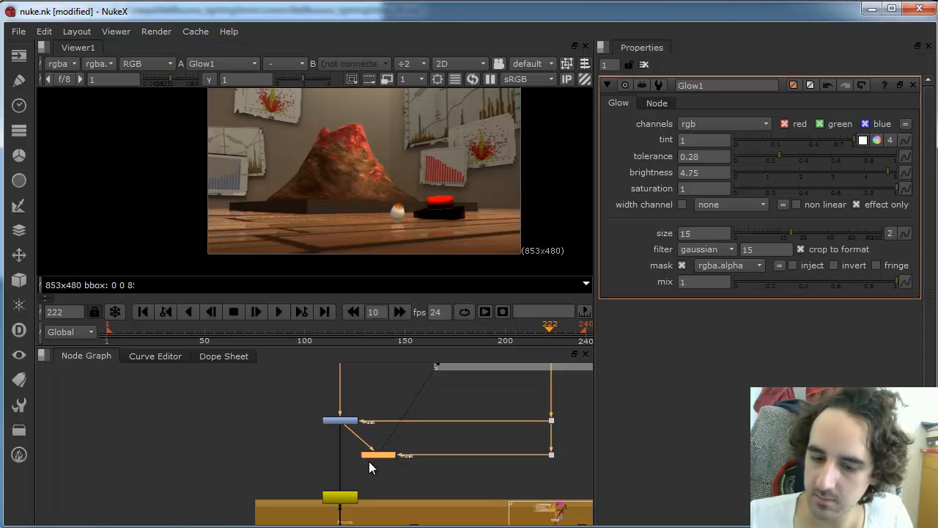
Step: Check the Glow's alpha channel in the viewer, return to the colour view, and review the effect only option
scroll(368, 461, up, 2)
key(a)
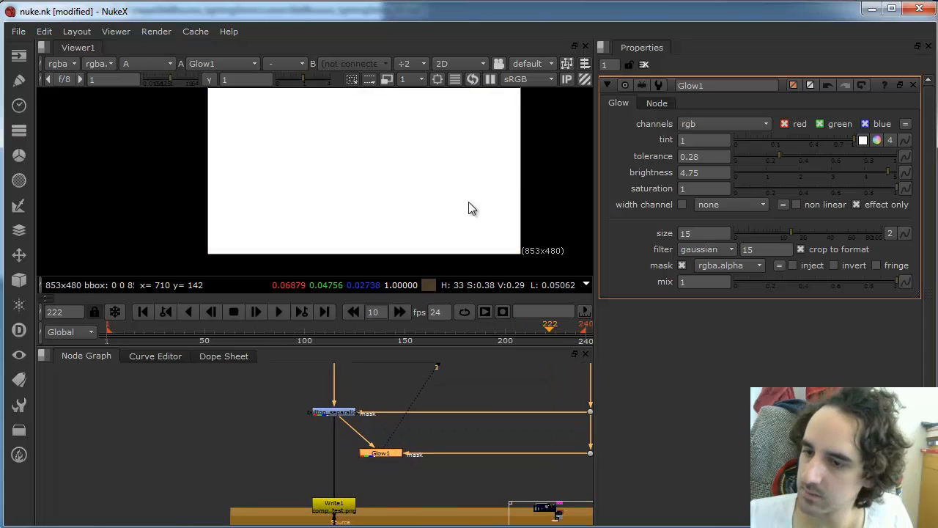
key(a)
click(426, 412)
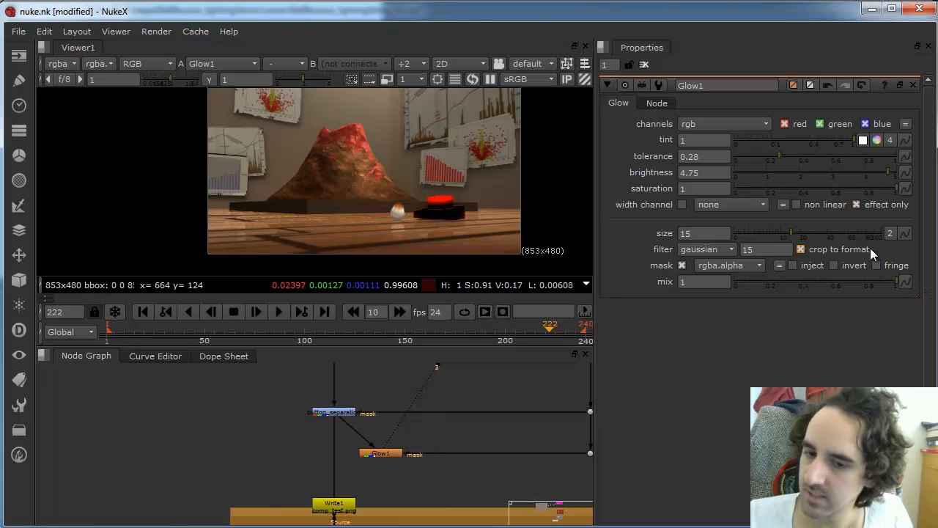
click(879, 205)
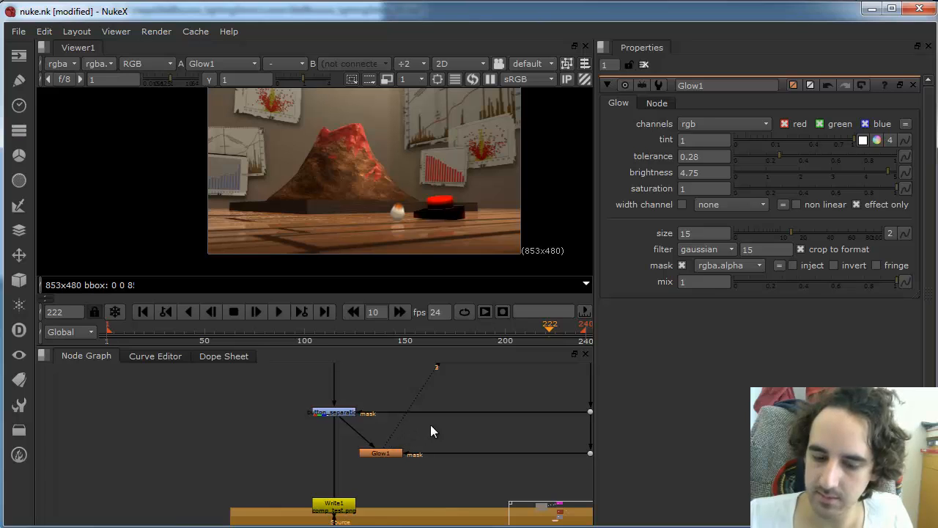
Step: Add a Merge node beside the Glow and reroute the Glow's incoming connection from button_separation into the Merge's B input
scroll(437, 431, down, 2)
middle_drag(447, 430, 333, 460)
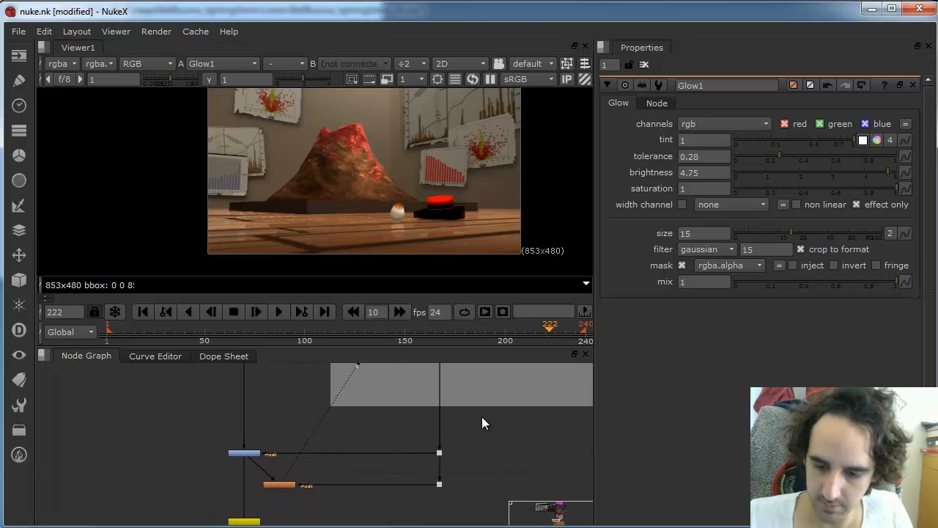
scroll(444, 452, down, 1)
scroll(381, 483, up, 3)
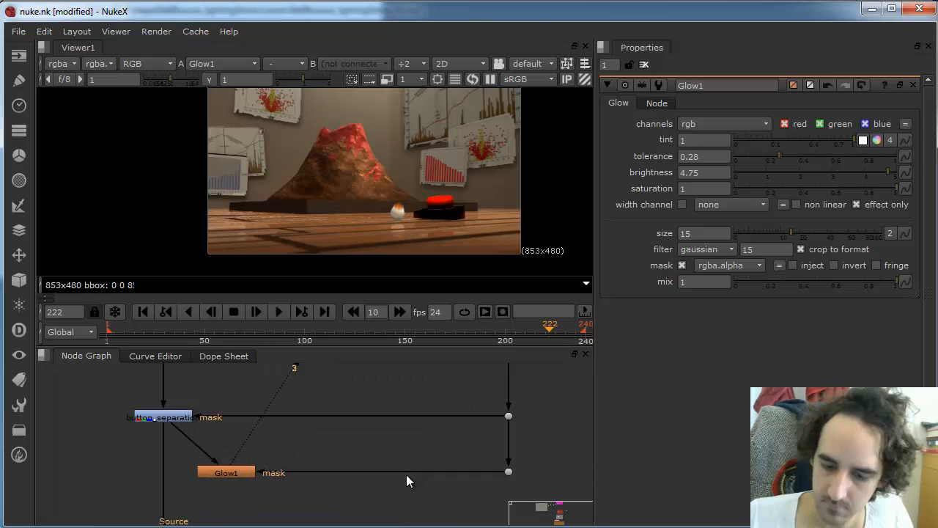
scroll(407, 472, down, 1)
key(m)
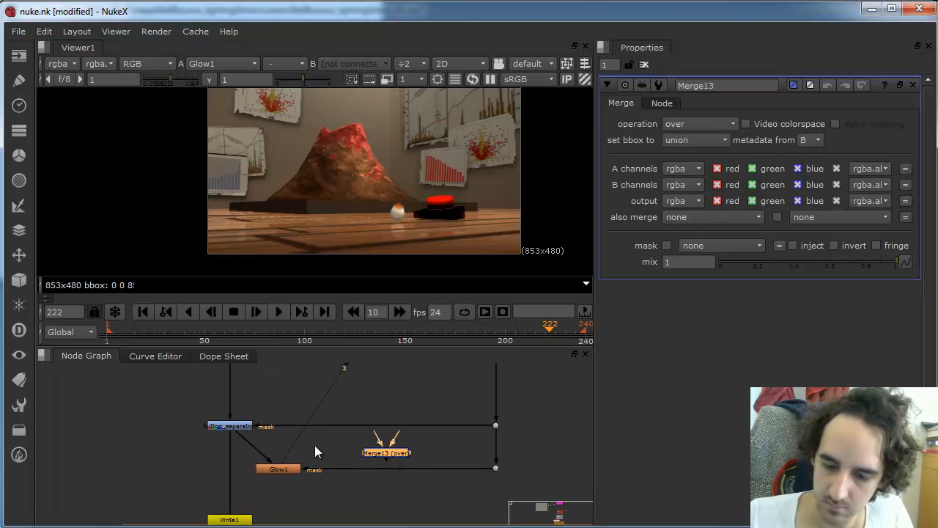
drag(242, 438, 274, 415)
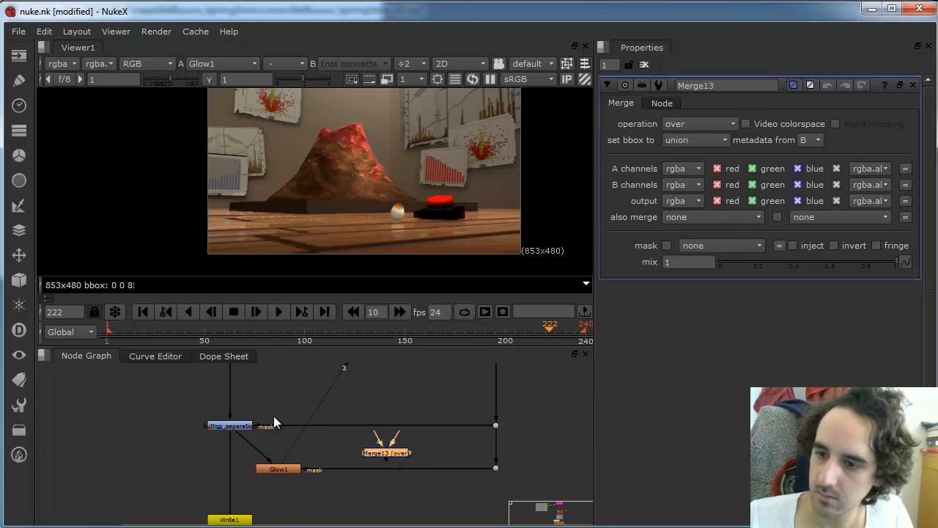
drag(276, 460, 377, 451)
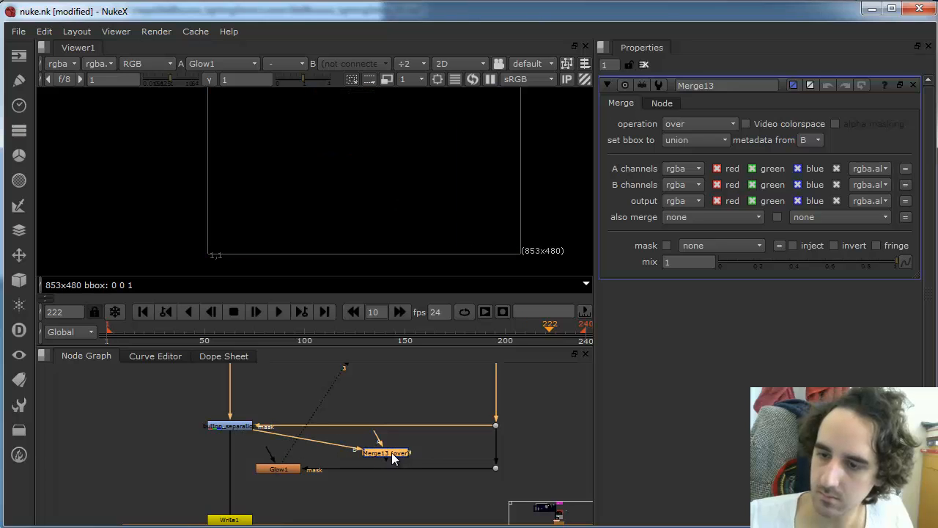
Step: Set the new Merge node's operation to in, leaving its bounding box option at union
click(702, 139)
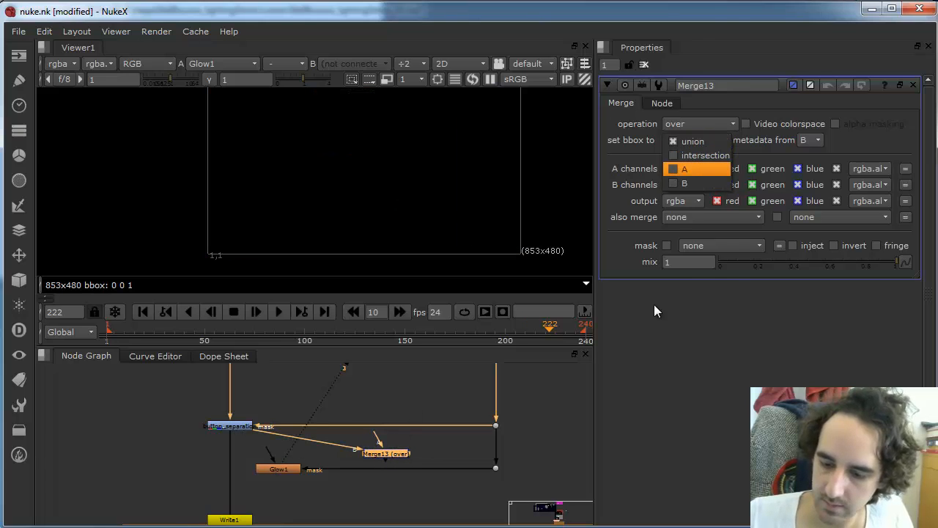
click(701, 125)
click(693, 61)
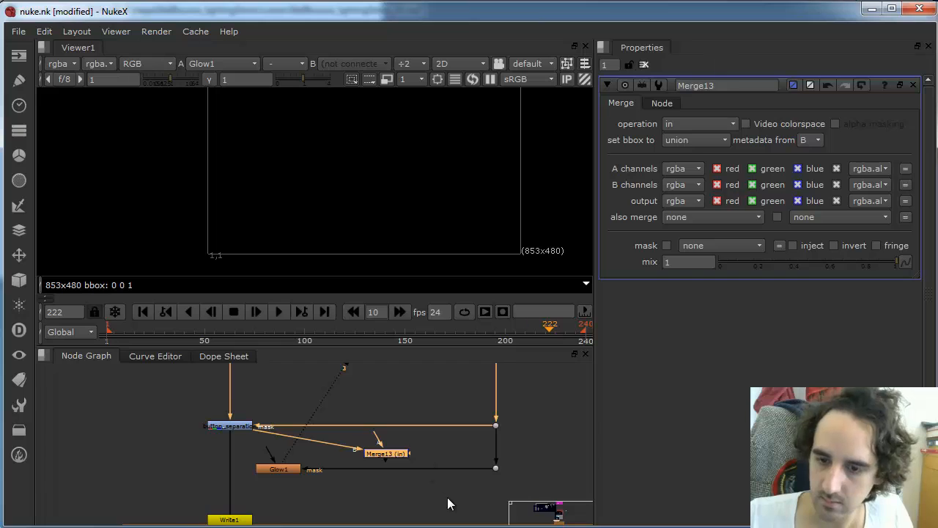
Step: Connect the in Merge's A input to the lower dot, view the result, and swap the Merge's A and B inputs
drag(379, 442, 496, 467)
click(389, 451)
key(2)
key(shift+x)
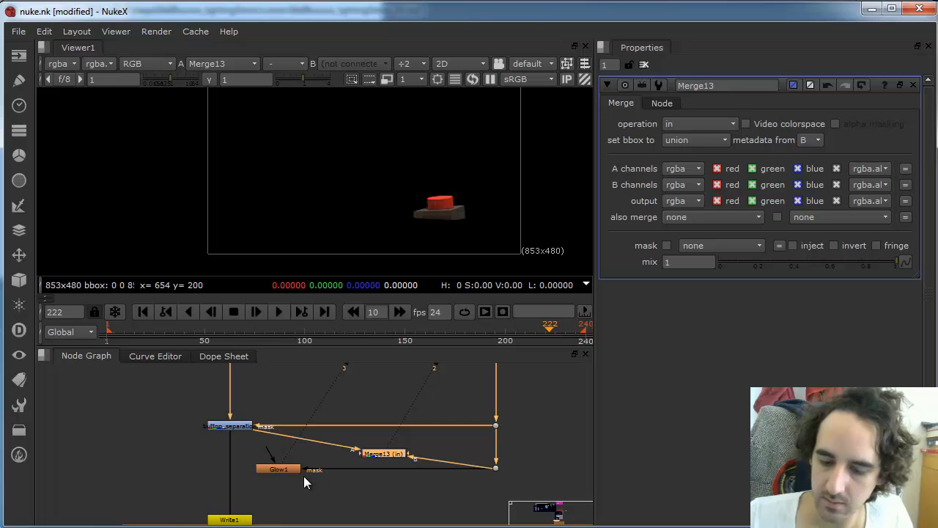
Step: Move the Glow below the in Merge, reroute its mask connection to the Merge's output, and view the Glow while toggling it off and on
drag(296, 471, 319, 501)
drag(493, 468, 389, 454)
drag(315, 502, 389, 500)
key(1)
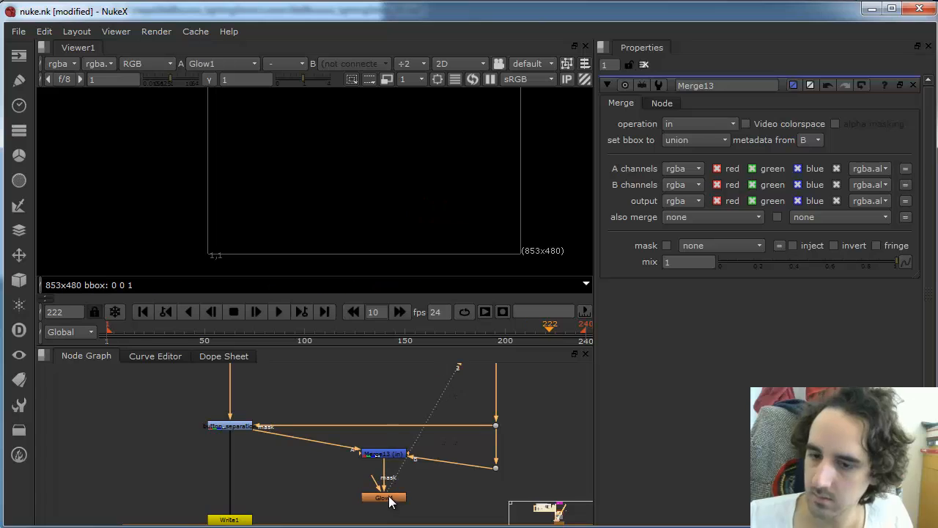
double_click(387, 499)
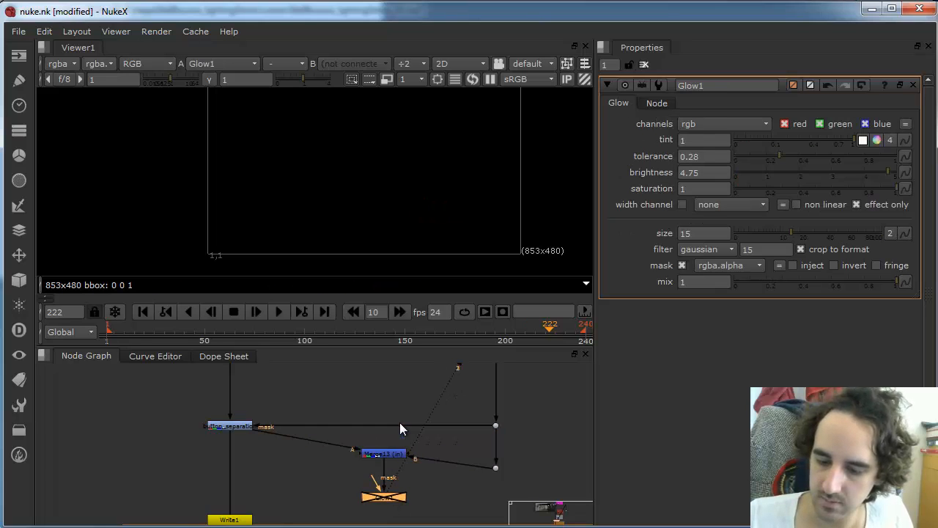
key(d)
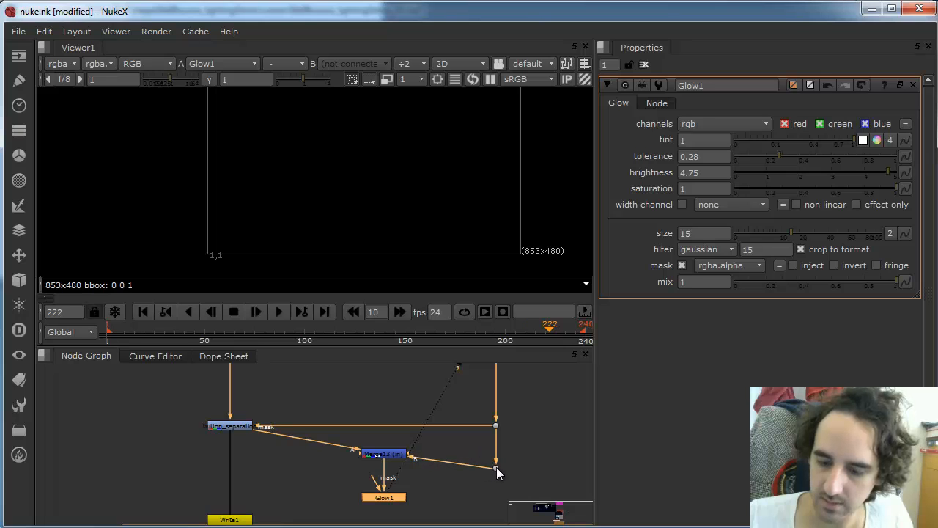
Step: Feed the Glow's main input from the in Merge, tighten the layout with the lower dot, and turn on effect only
drag(497, 466, 497, 446)
mouse_move(384, 462)
mouse_down()
mouse_move(375, 476)
mouse_move(386, 456)
mouse_up()
drag(387, 498, 389, 489)
click(884, 205)
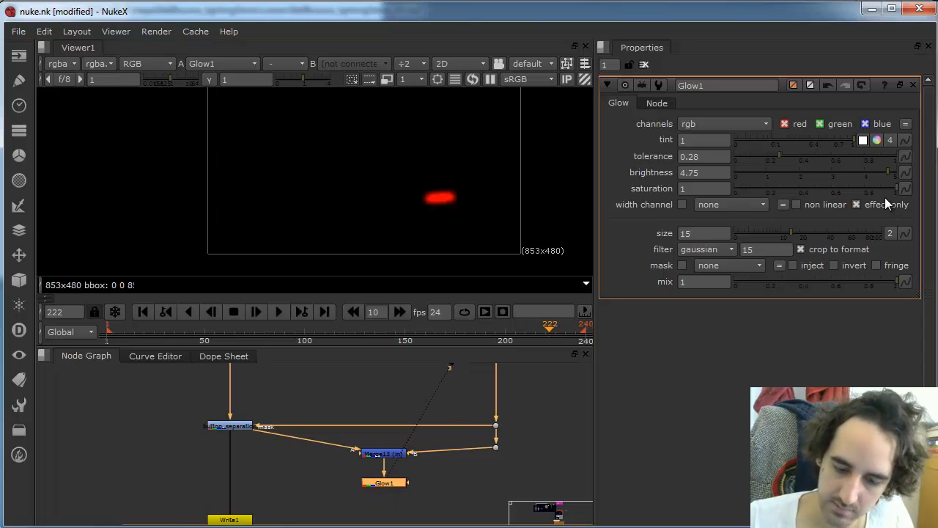
drag(385, 486, 386, 483)
click(247, 479)
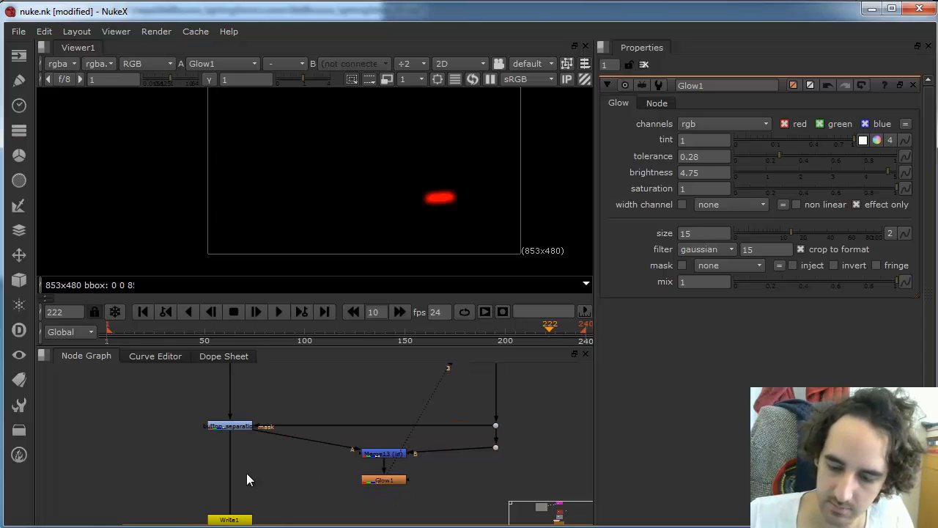
Step: Insert a new Merge between button_separation and Write1, and connect its A input to the Glow
key(m)
drag(256, 492, 231, 489)
click(323, 486)
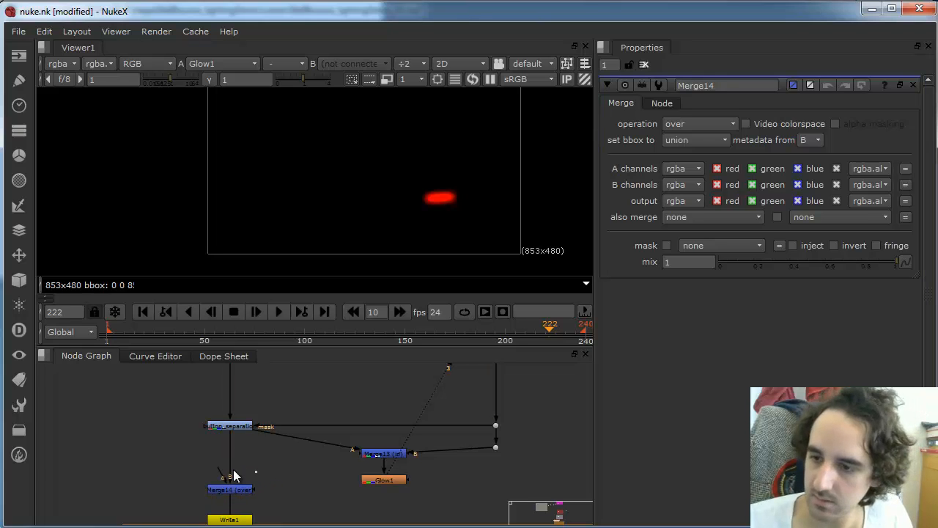
drag(291, 473, 389, 486)
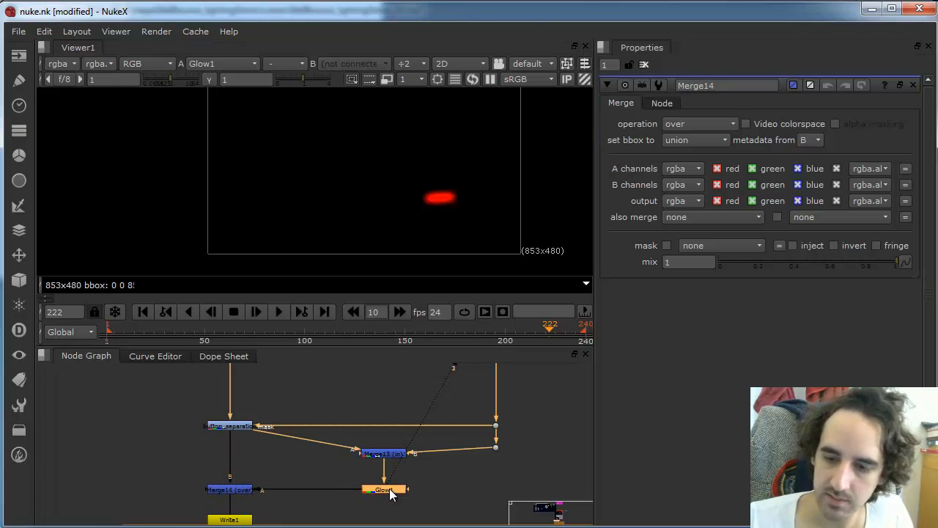
Step: Set the operation of the Merge above Write1 to plus and view its output
click(236, 492)
click(703, 124)
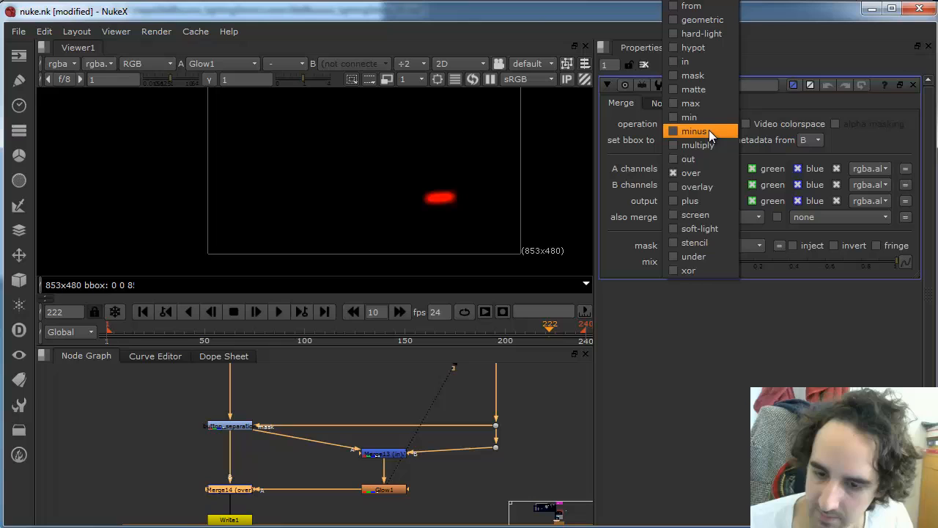
click(700, 193)
key(2)
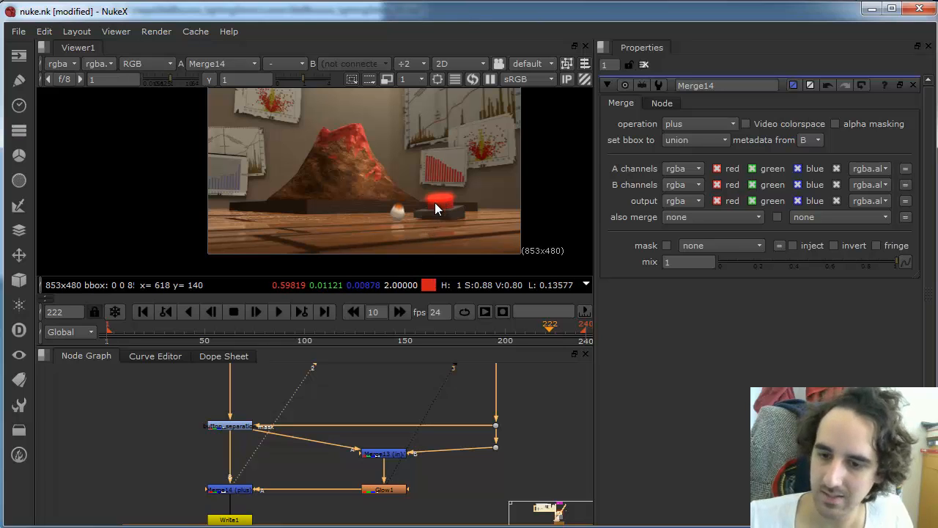
Step: Check the Glow's alpha channel in the viewer and return to the colour output of the plus Merge
click(380, 491)
key(2)
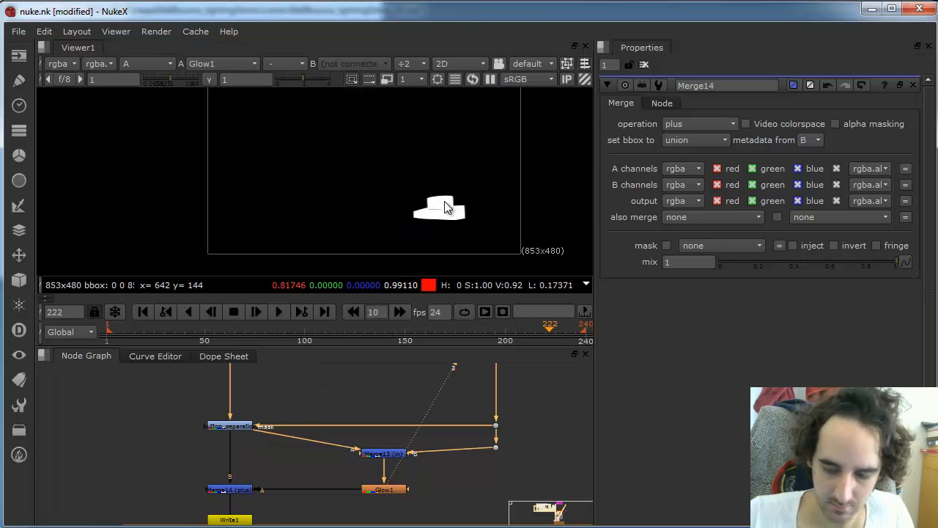
click(234, 490)
key(2)
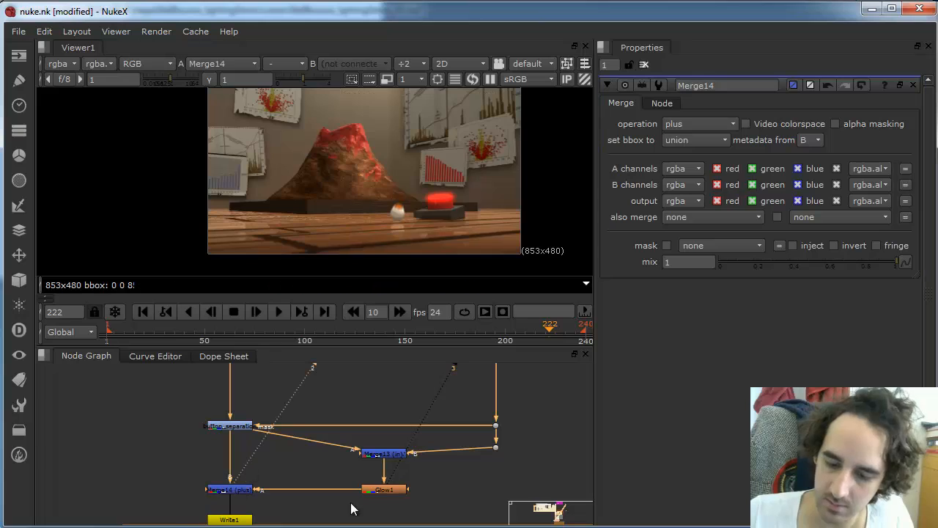
Step: Add a Shuffle node after the Glow and line up both nodes beneath the in Merge
click(388, 495)
key(Tab)
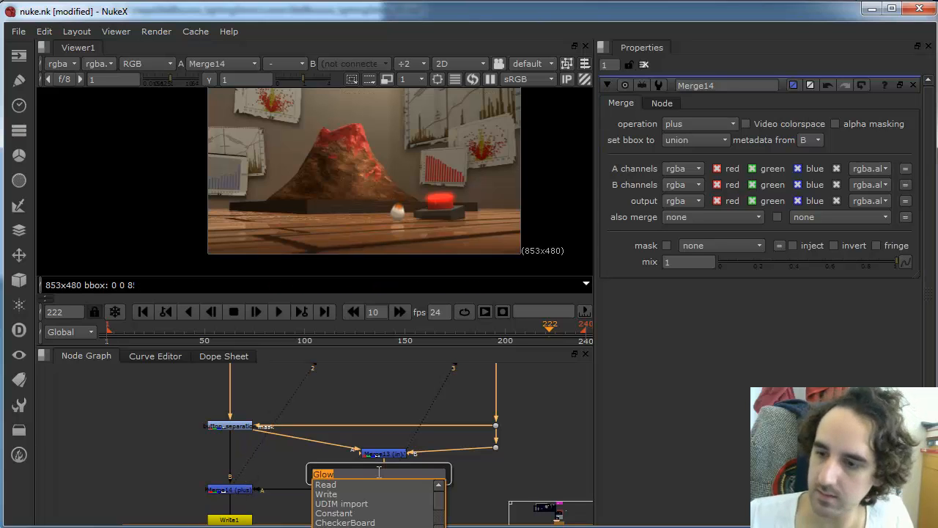
text(shuf)
key(Return)
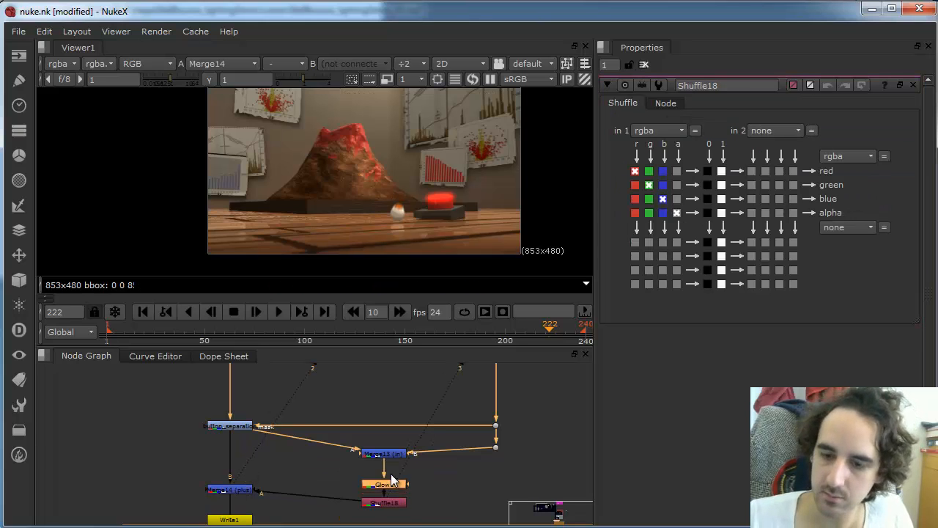
drag(392, 480, 392, 463)
drag(389, 504, 390, 490)
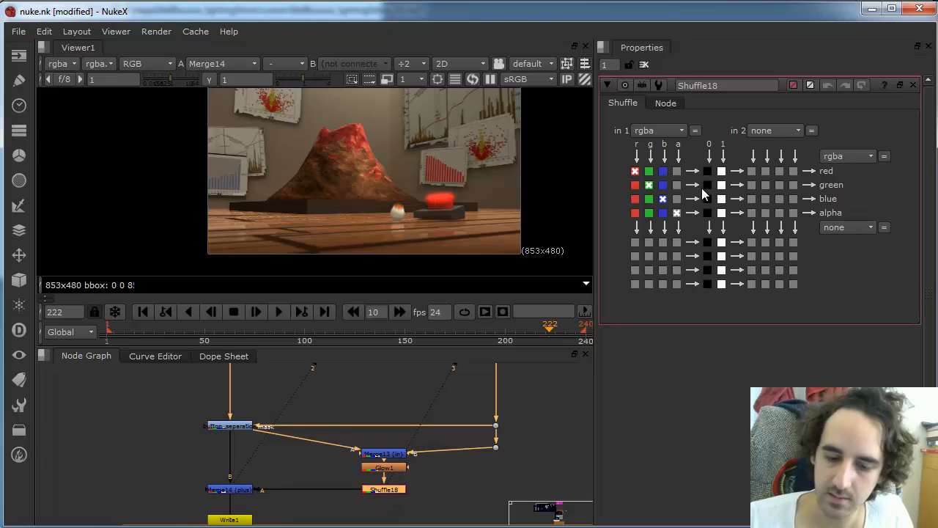
Step: Set the Shuffle's alpha output to 0 and view the Shuffle and the plus Merge
click(707, 213)
key(1)
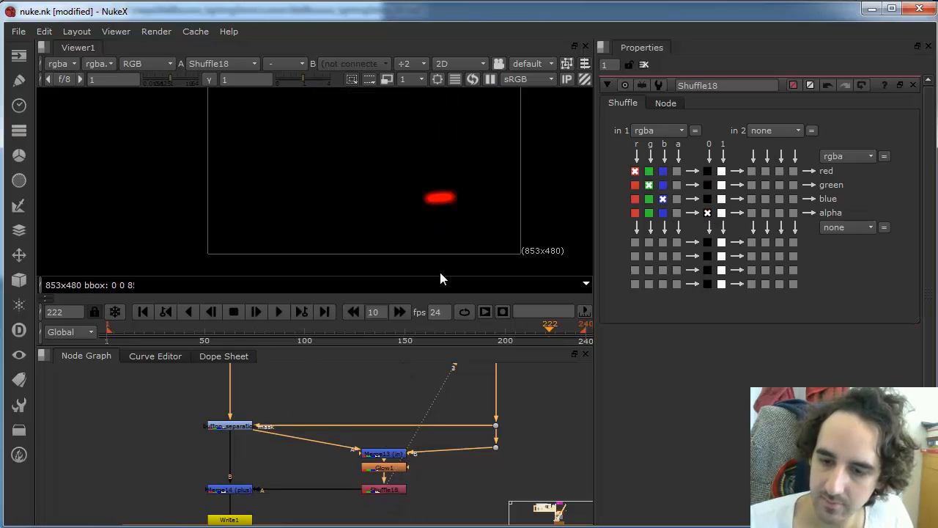
click(246, 491)
key(2)
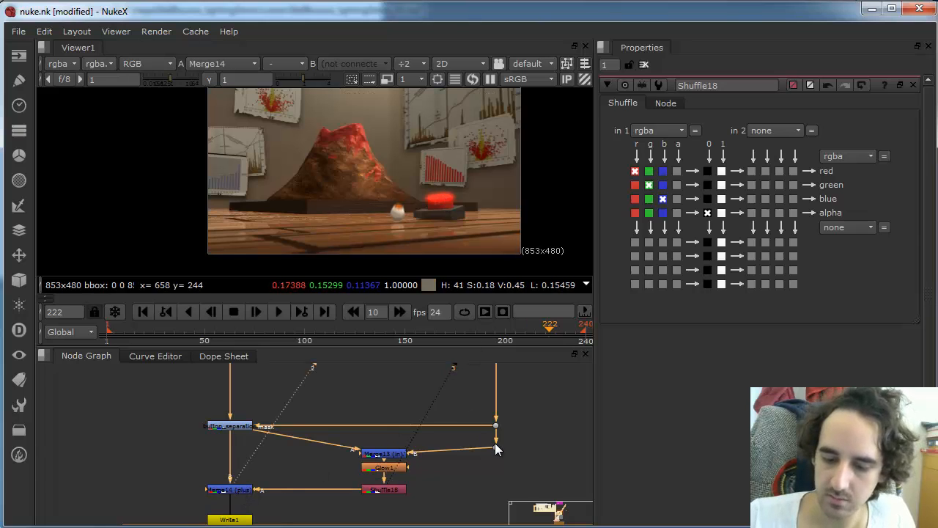
Step: Add a dot on the connection from button_separation to the in Merge, and align the Merge and the lower dot with it
drag(496, 446, 496, 452)
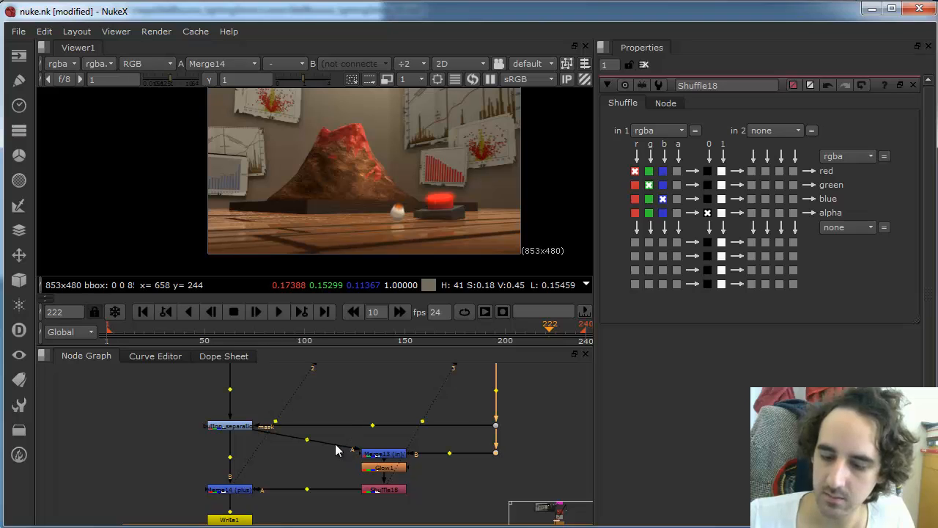
ctrl+drag(307, 439, 266, 445)
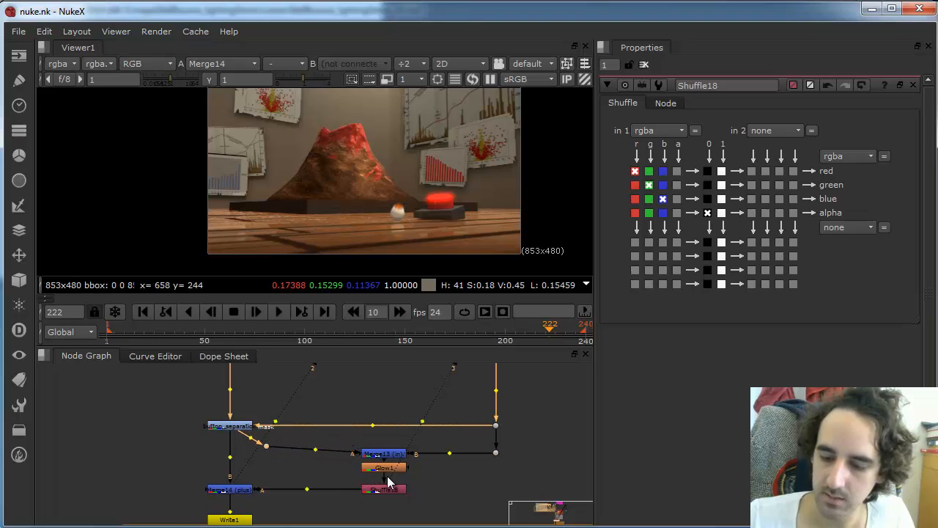
drag(391, 454, 391, 447)
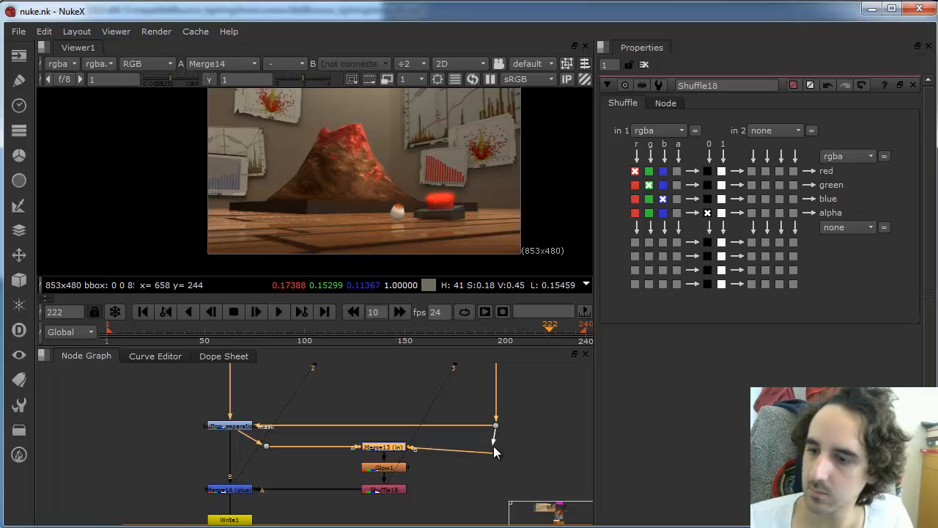
drag(493, 446, 495, 452)
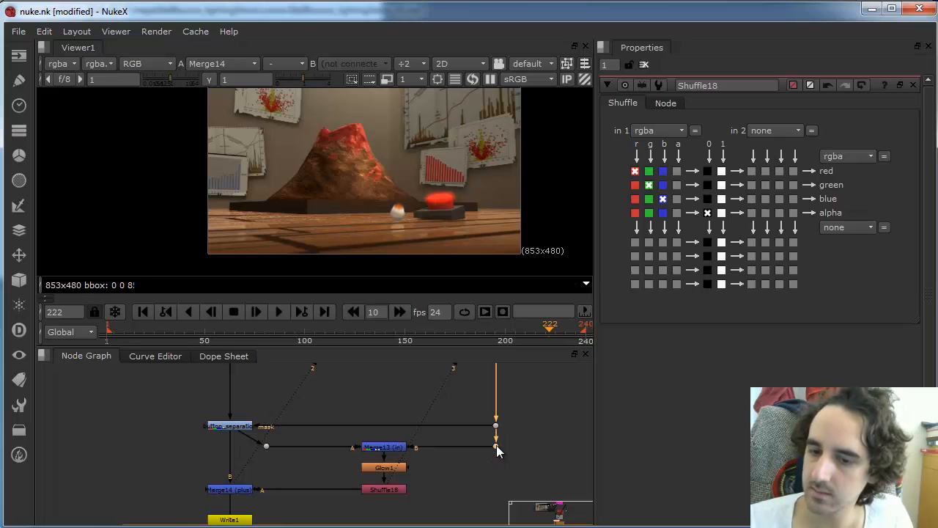
Step: Set the Glow's tolerance to 0.405, brightness to 0.65 and size to 30
click(387, 468)
double_click(388, 469)
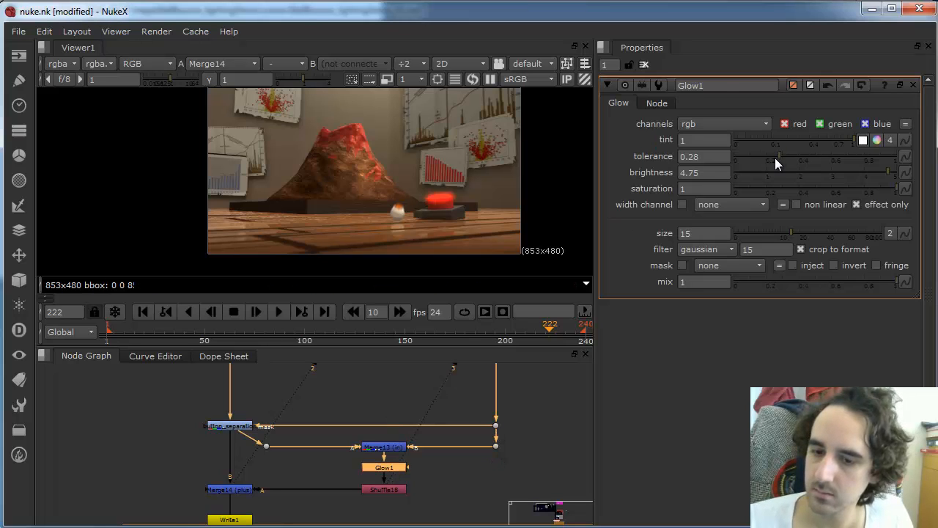
drag(765, 157, 799, 156)
drag(884, 171, 754, 177)
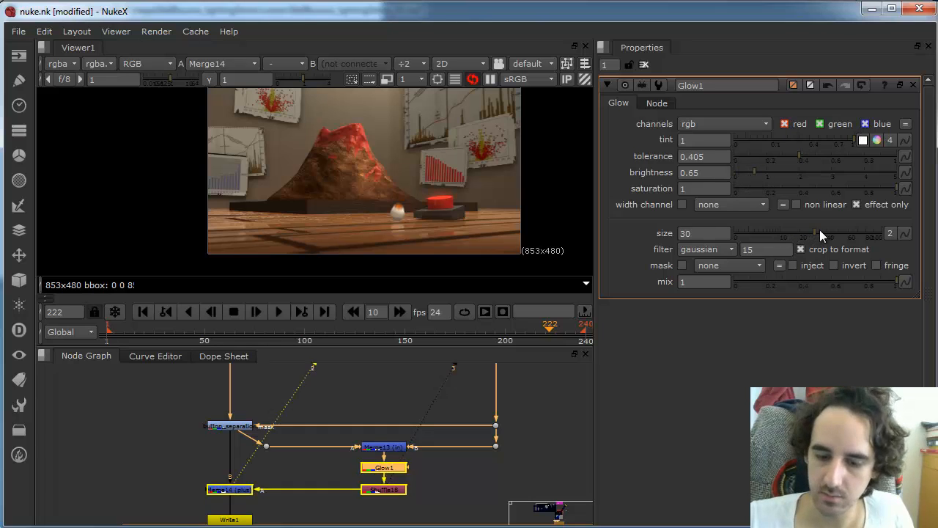
drag(794, 232, 816, 233)
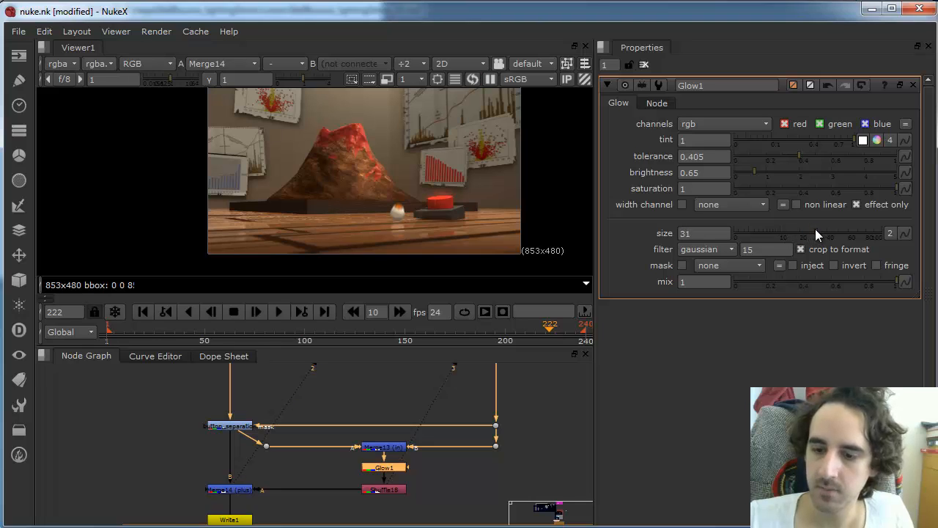
click(538, 404)
Step: Scrub the timeline through frames 125, 226 and 6, inspecting the composite's ball and button area up close
click(239, 489)
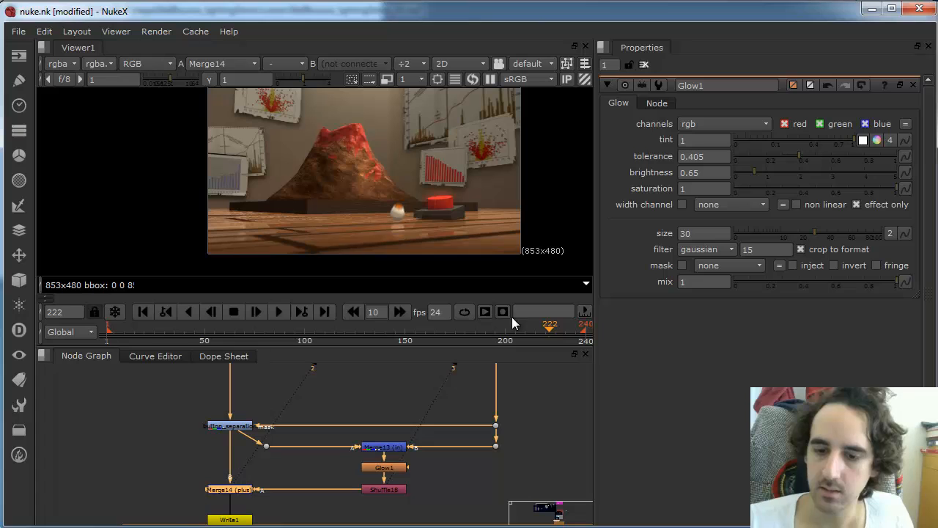
drag(548, 327, 355, 328)
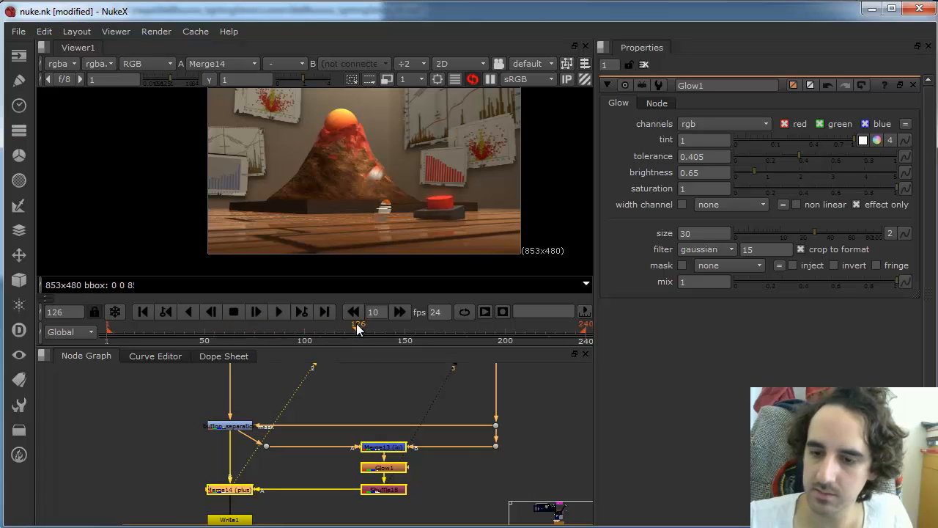
scroll(389, 230, up, 6)
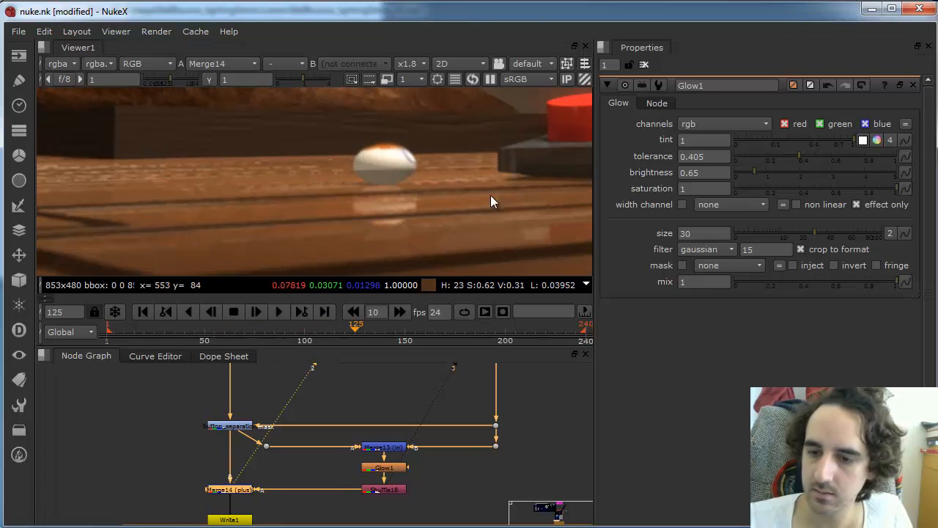
scroll(490, 198, down, 8)
click(465, 327)
drag(491, 326, 557, 325)
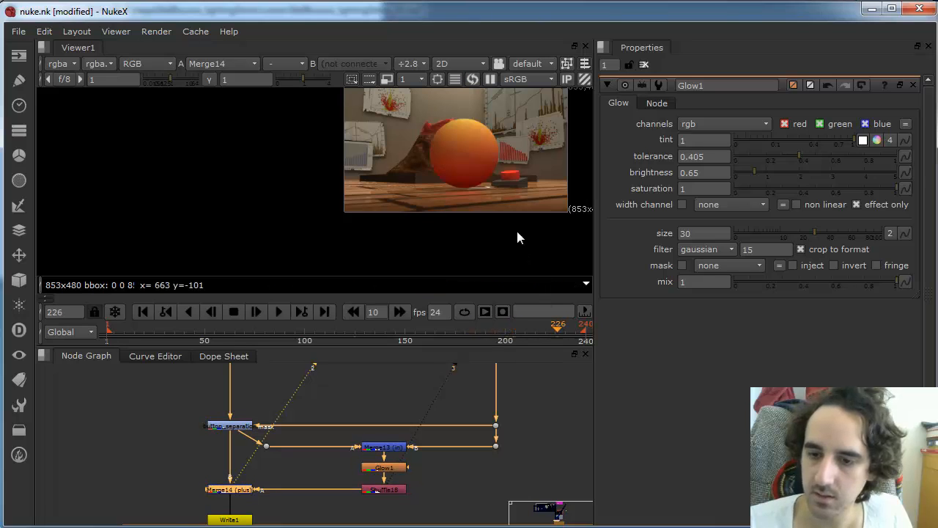
click(437, 330)
drag(417, 329, 117, 331)
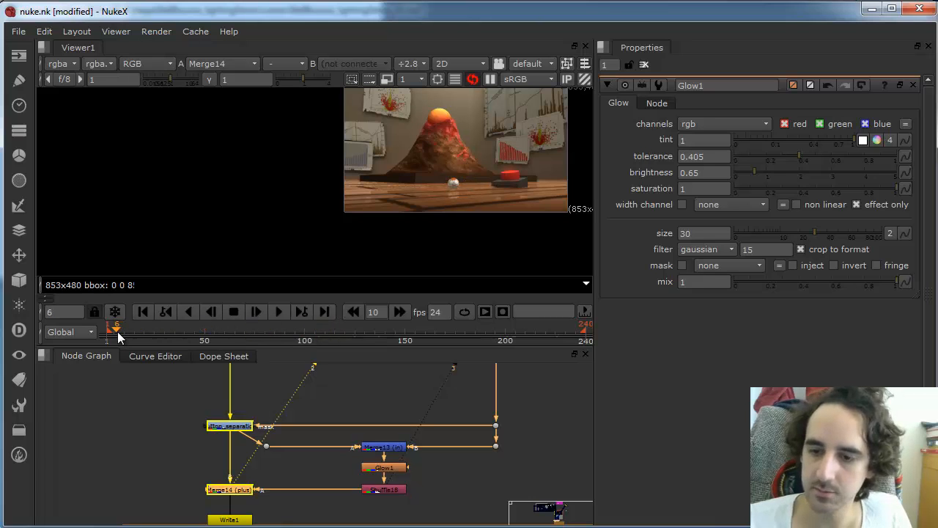
scroll(434, 187, up, 10)
scroll(513, 208, down, 4)
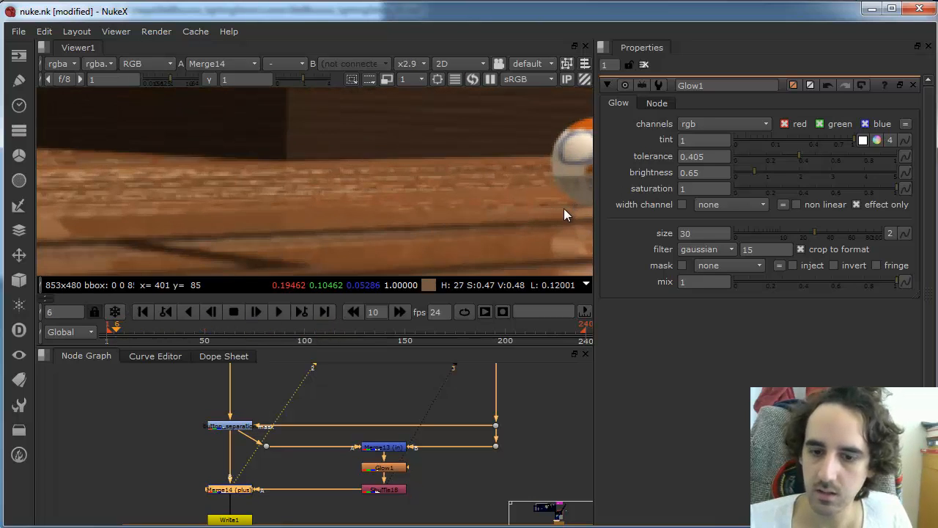
scroll(513, 196, down, 10)
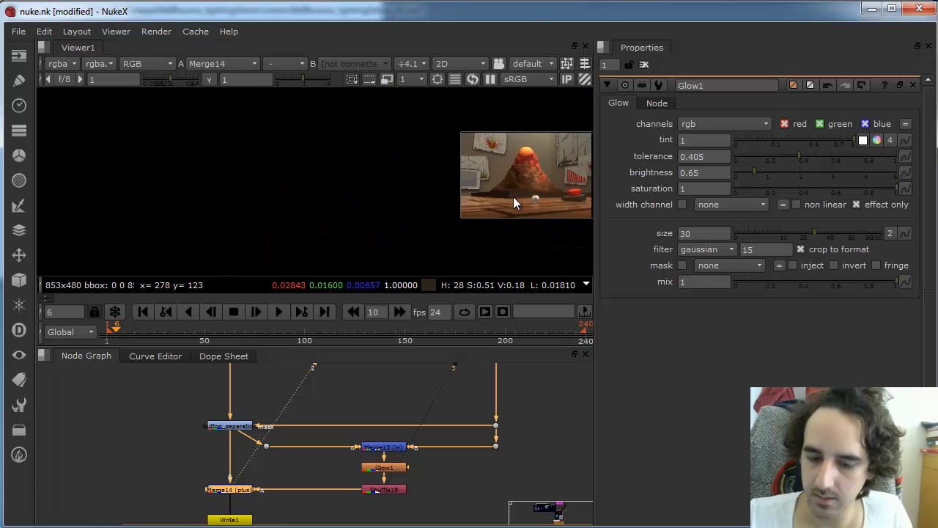
Step: Save the Nuke script with the whole composite framed in the viewer
middle_drag(513, 197, 335, 219)
scroll(372, 219, up, 7)
scroll(444, 214, down, 1)
scroll(434, 213, down, 1)
middle_drag(434, 214, 459, 233)
key(ctrl+s)
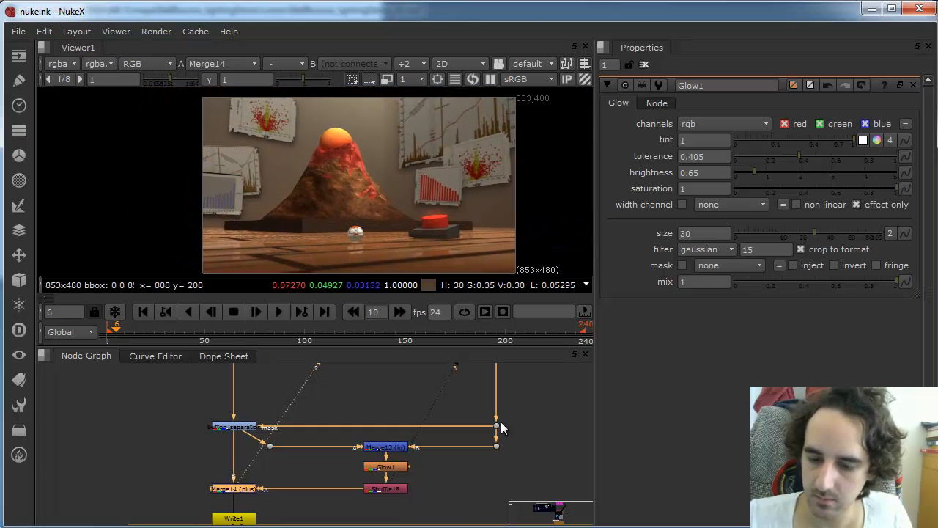
Step: Move the FINISHING TOUCHES backdrop and its nodes down, away from the button glow branch
scroll(500, 422, down, 5)
alt+middle_drag(459, 456, 431, 410)
scroll(434, 419, down, 2)
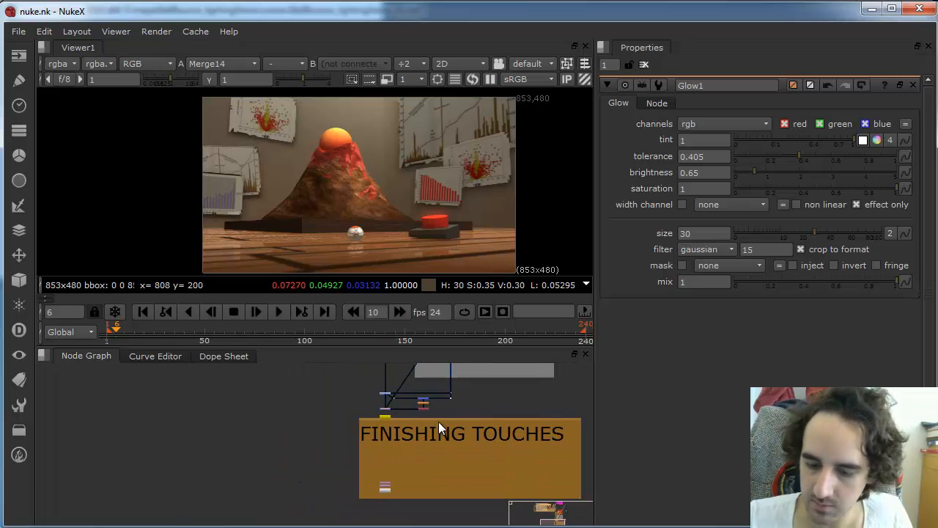
drag(329, 510, 588, 414)
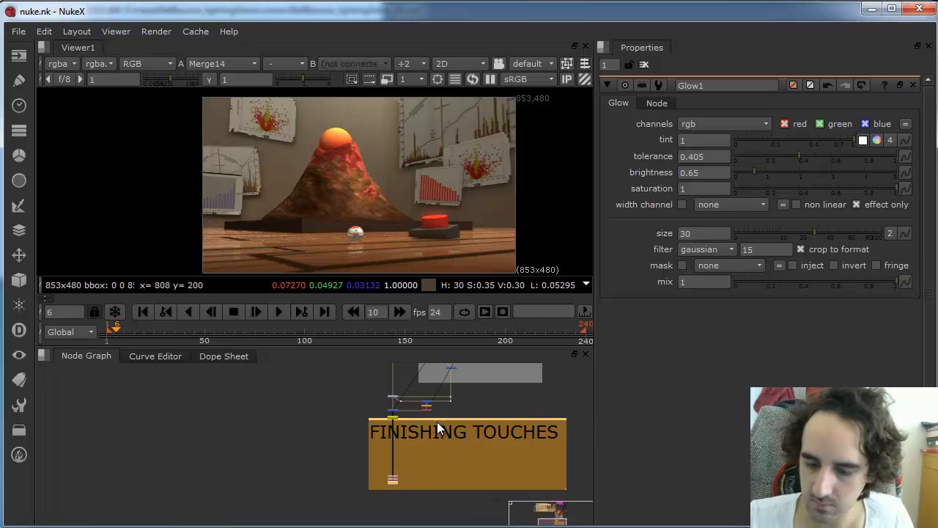
drag(435, 419, 446, 451)
scroll(394, 414, up, 5)
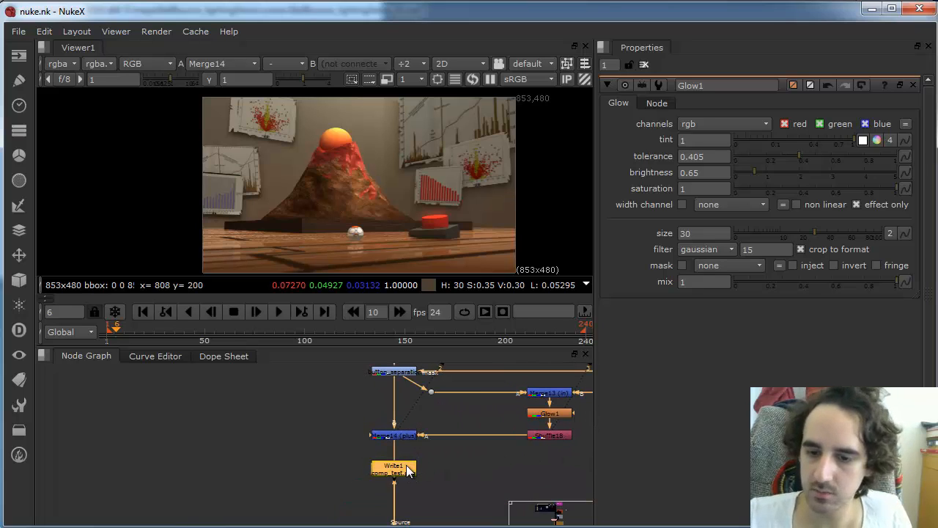
Step: Select the Read9 matte node and its Shuffle16 in the BUTTON backdrop for copying
scroll(476, 454, down, 4)
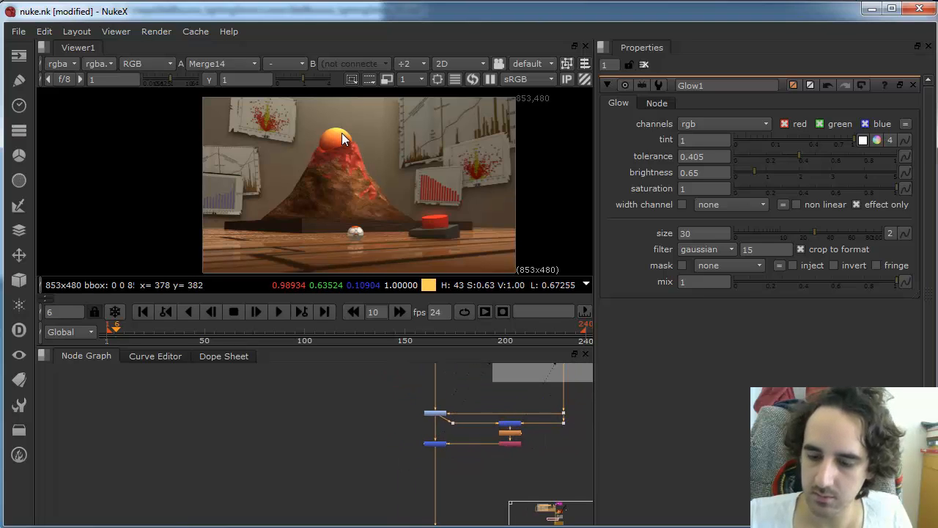
scroll(505, 440, down, 2)
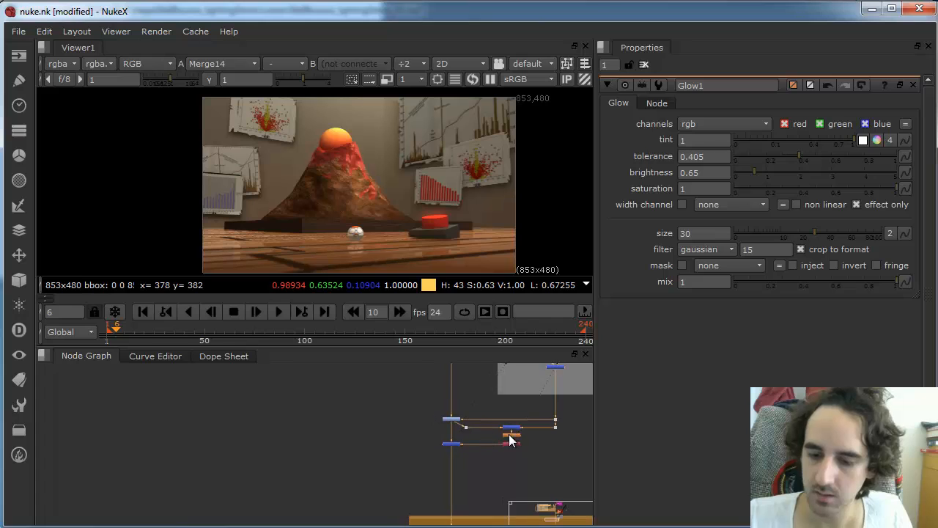
middle_drag(529, 434, 444, 444)
scroll(445, 444, up, 3)
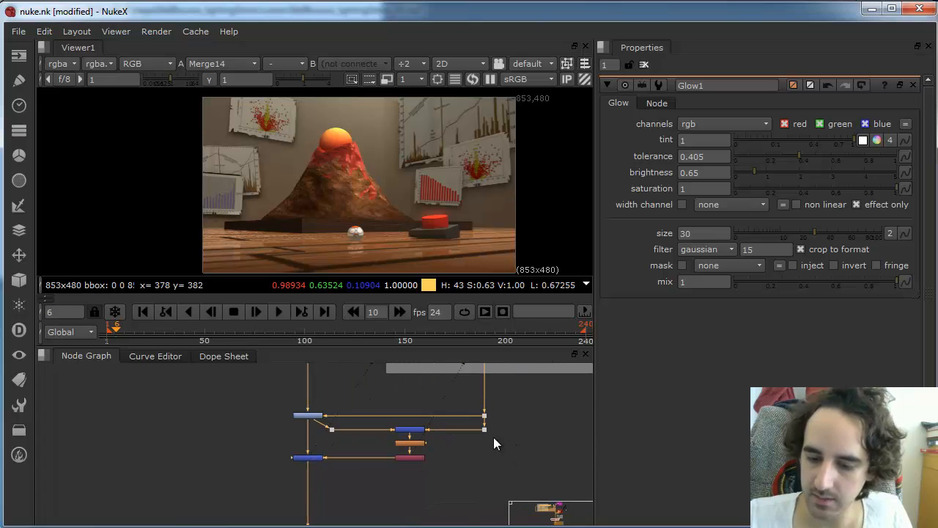
scroll(456, 449, down, 3)
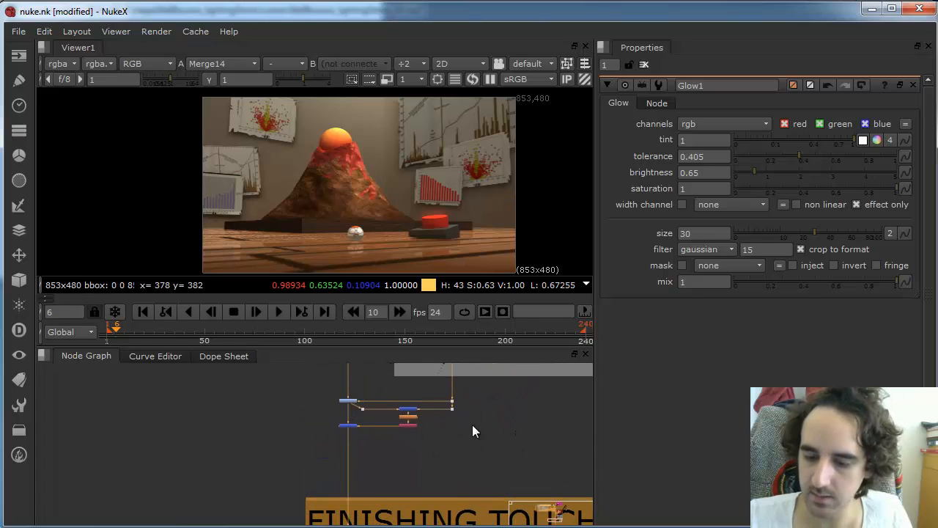
scroll(473, 433, down, 3)
middle_drag(485, 395, 432, 494)
alt+middle_drag(394, 457, 573, 476)
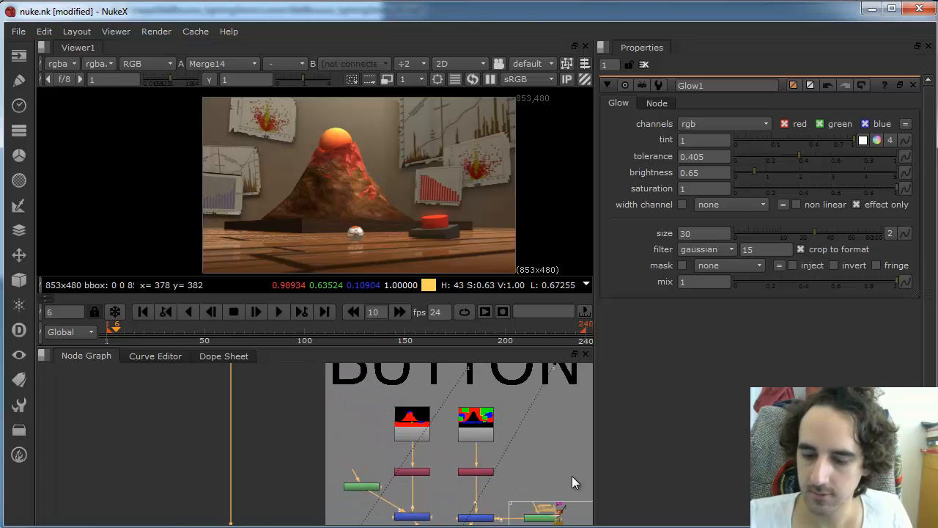
scroll(476, 407, up, 2)
click(429, 407)
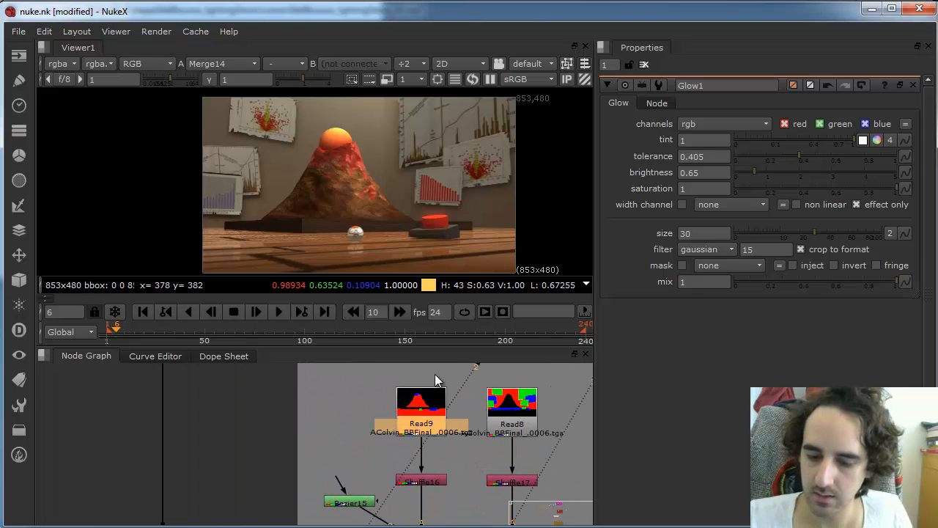
drag(378, 377, 466, 489)
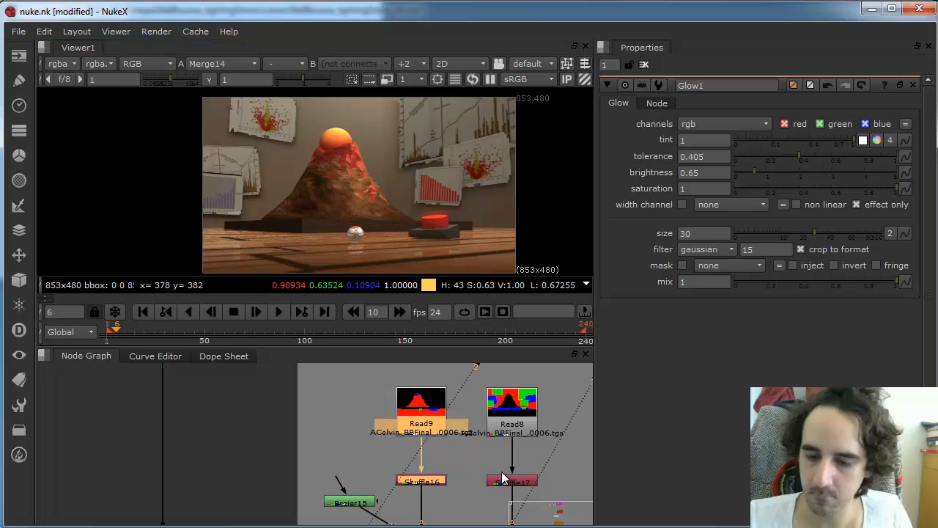
Step: Paste a copy of the matte Read and Shuffle beside the button glow branch, above the FINISHING TOUCHES backdrop
scroll(395, 450, down, 5)
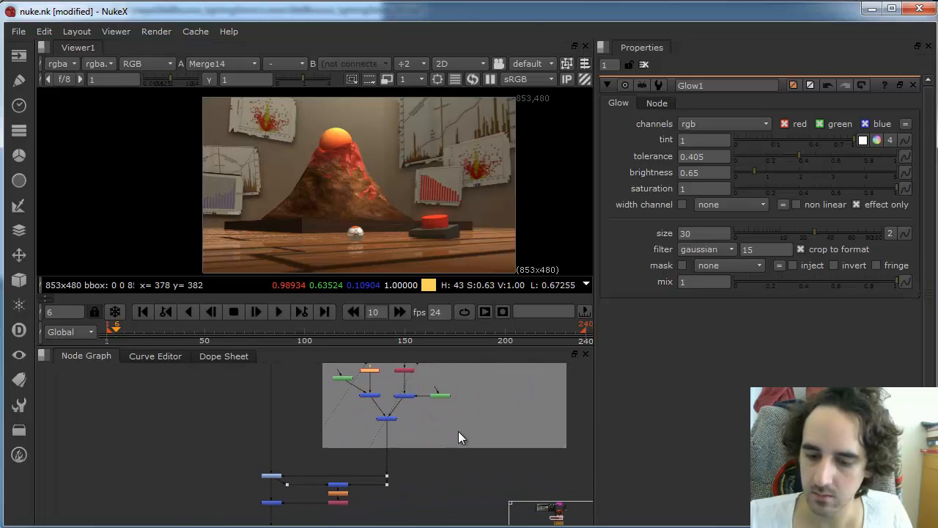
scroll(406, 502, up, 5)
scroll(441, 424, down, 6)
middle_drag(357, 445, 425, 394)
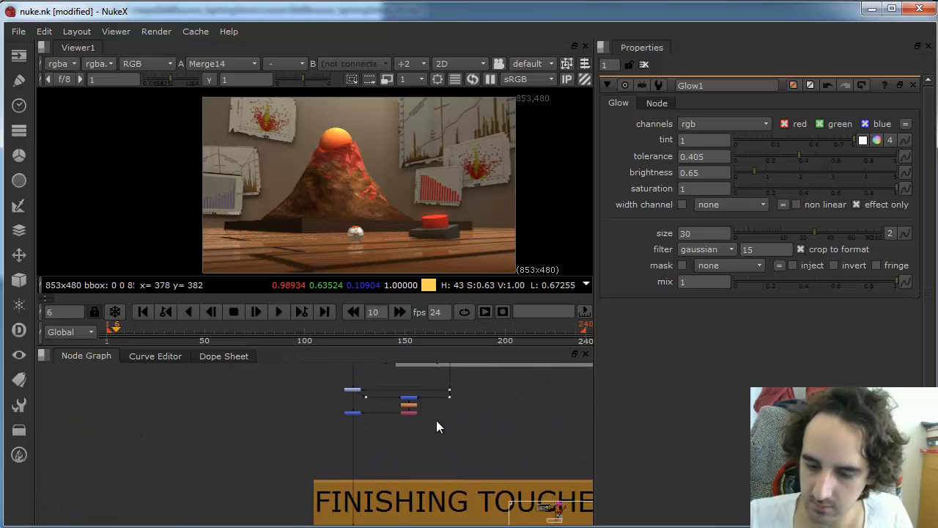
mouse_move(441, 429)
middle_down()
mouse_move(404, 517)
mouse_move(447, 437)
middle_up()
key(ctrl+v)
drag(451, 440, 444, 466)
scroll(447, 463, up, 3)
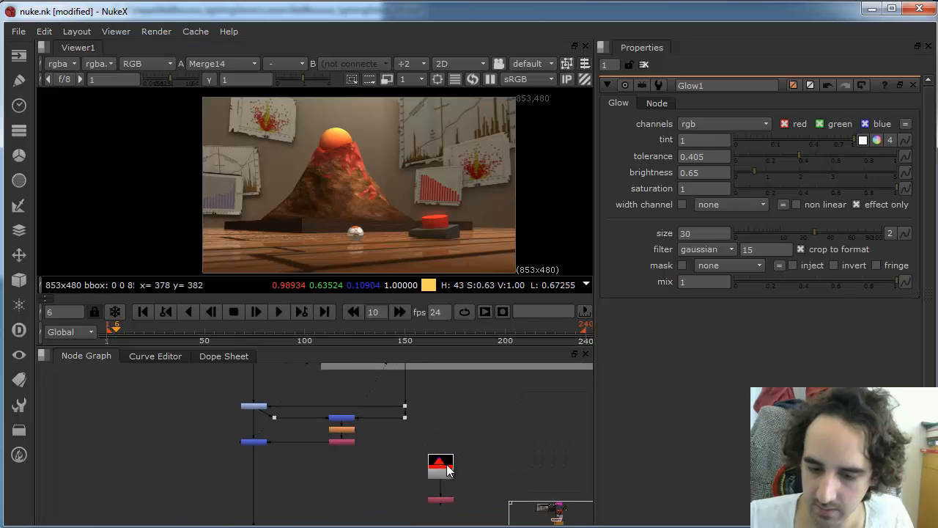
middle_drag(446, 466, 482, 420)
scroll(427, 410, down, 3)
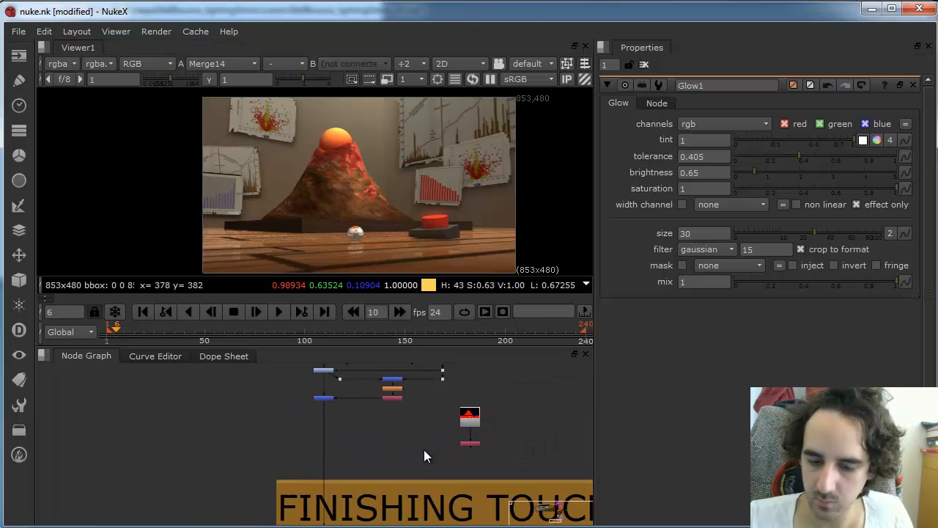
Step: Duplicate the button glow branch with its dot, merges, Glow and Shuffle, and place the copy below the original on the main pipe
middle_drag(404, 417, 391, 440)
scroll(390, 430, up, 3)
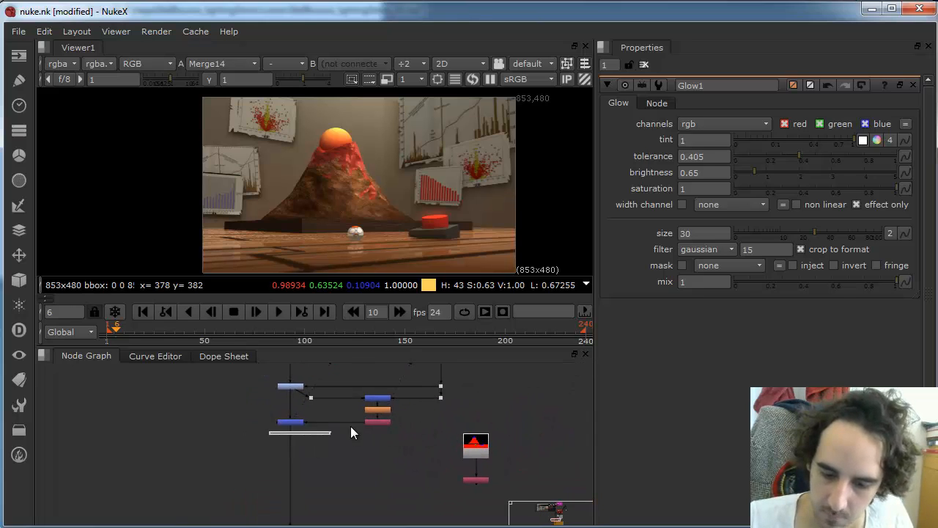
drag(351, 426, 411, 393)
middle_drag(370, 481, 366, 447)
click(367, 446)
key(ctrl+v)
drag(342, 470, 289, 466)
click(312, 423)
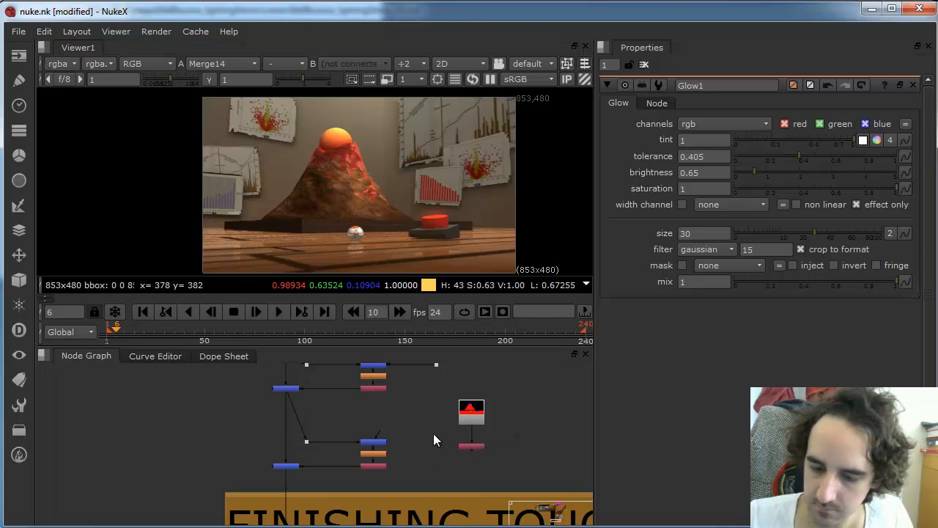
Step: Connect the duplicated In merge to the pasted matte Shuffle and align the merge, Glow and output Shuffle beneath it
drag(380, 430, 474, 446)
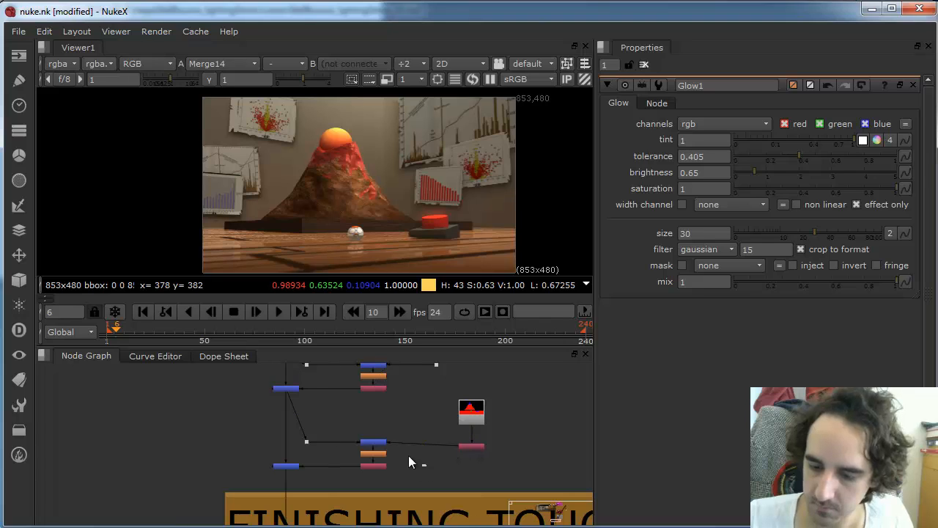
drag(388, 476, 475, 478)
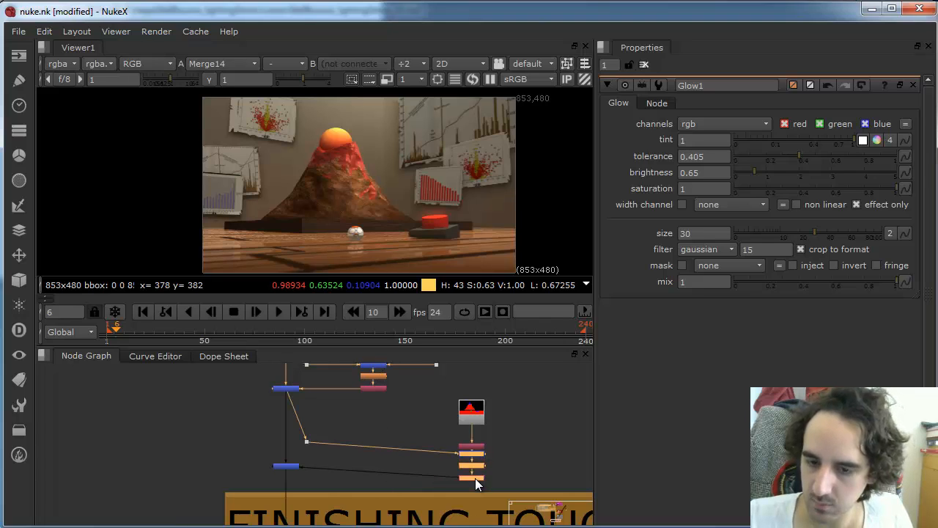
double_click(475, 445)
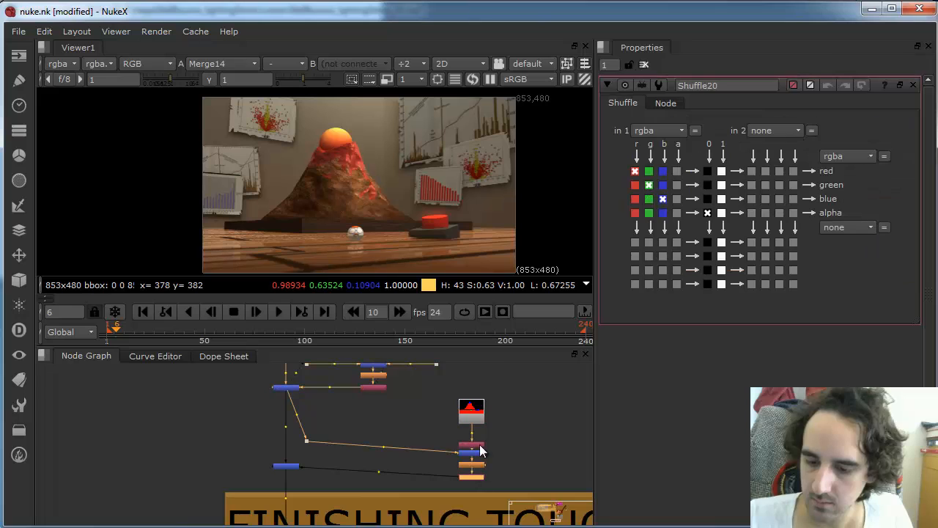
drag(478, 477, 477, 465)
click(486, 438)
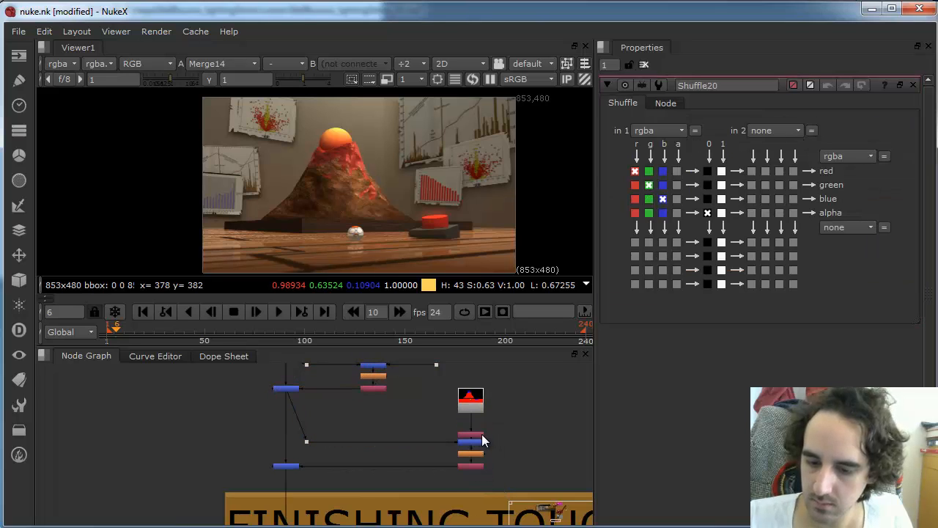
Step: View the pasted matte, then copy the Bezier and its mask merge from the BUTTON backdrop into the branch below the matte Shuffle
key(1)
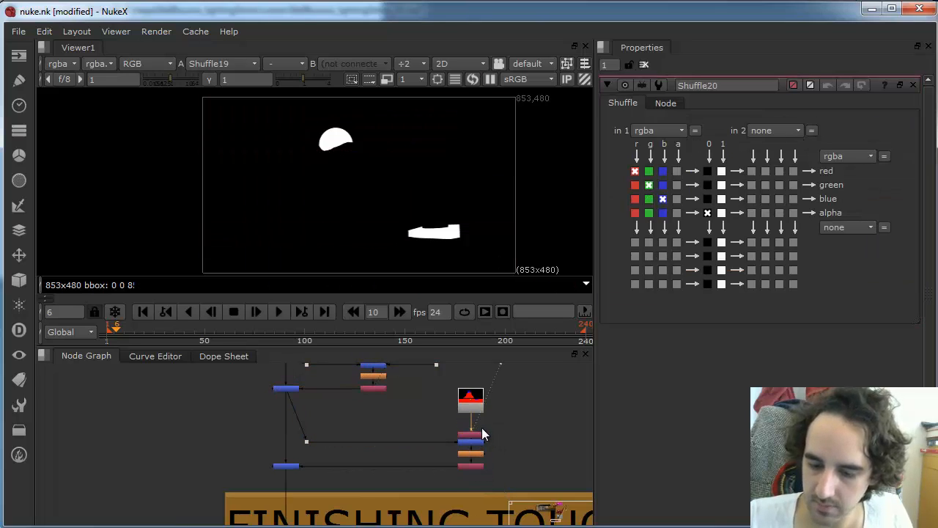
scroll(478, 405, down, 3)
middle_drag(458, 428, 398, 499)
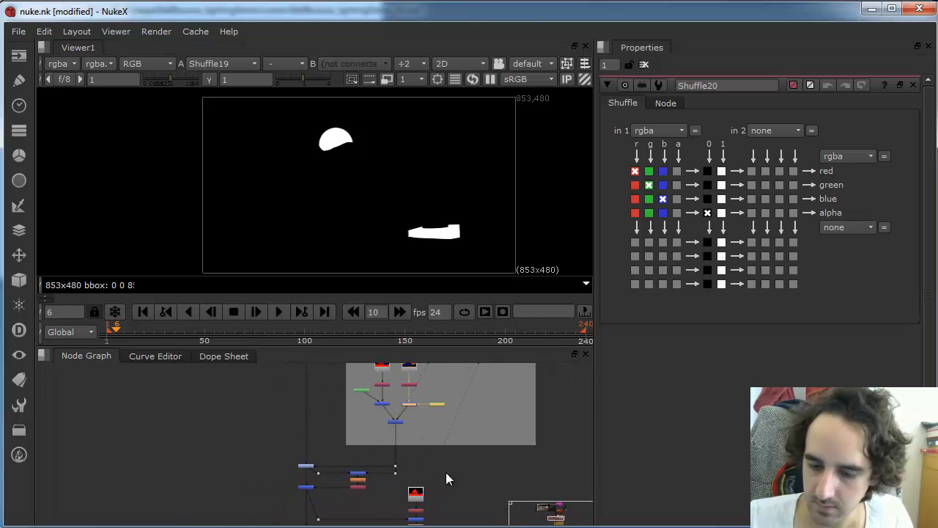
middle_drag(445, 472, 426, 442)
scroll(426, 442, up, 3)
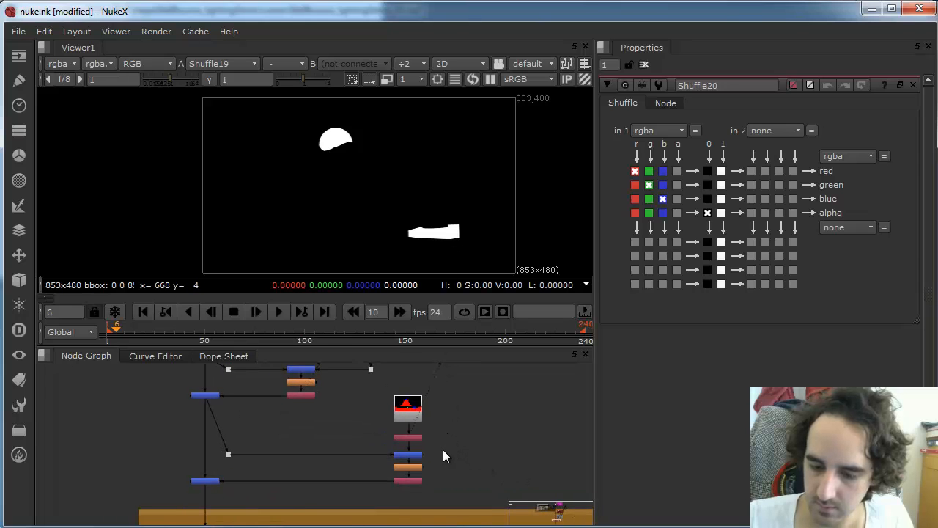
drag(411, 433, 428, 442)
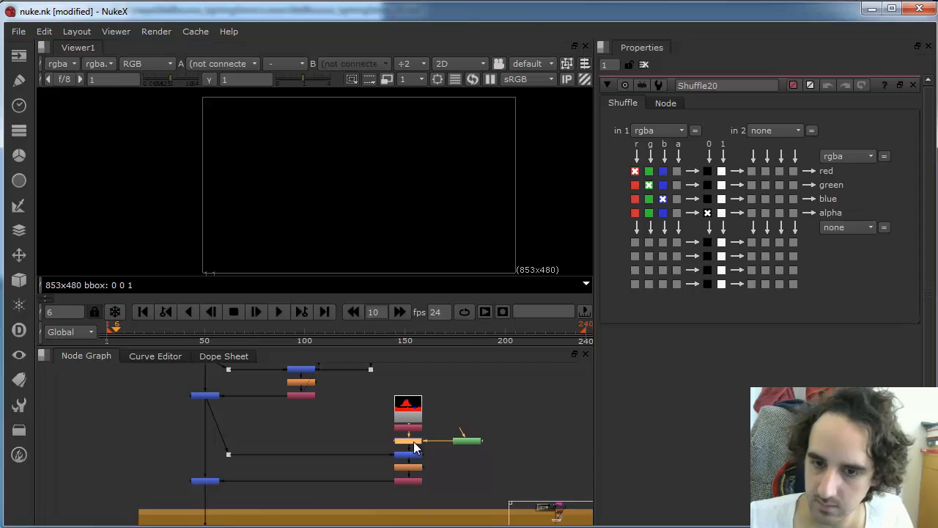
drag(414, 441, 417, 428)
Step: Invert the copied Bezier mask to exclude the button, and view the glow Shuffle and the final plus merge
double_click(469, 440)
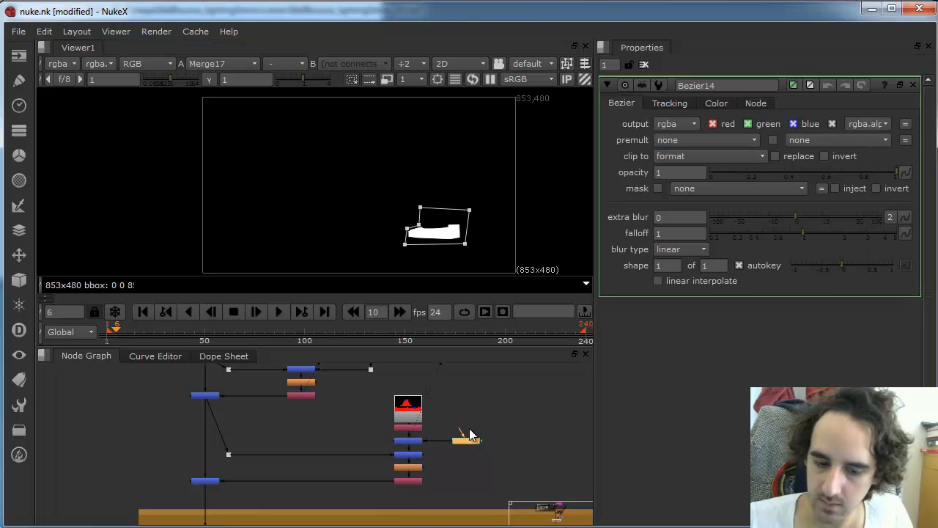
click(836, 154)
click(411, 456)
key(1)
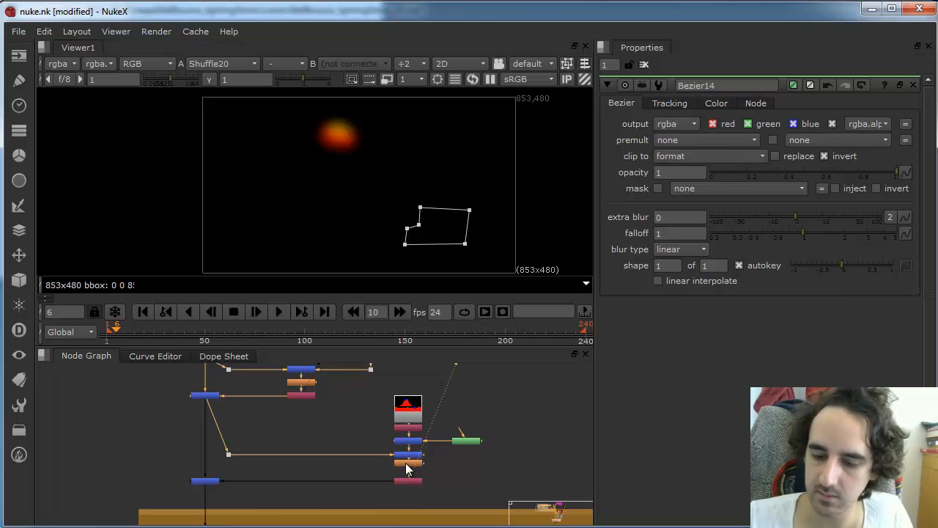
click(207, 482)
key(1)
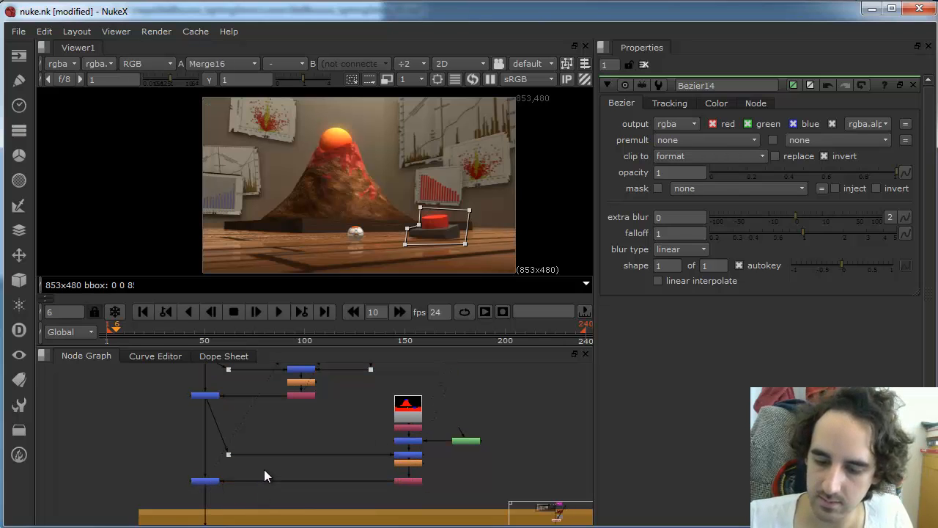
Step: Examine the new glow branch stage by stage, viewing the matte Shuffle, the Bezier-masked merge and the In merge
scroll(491, 425, down, 4)
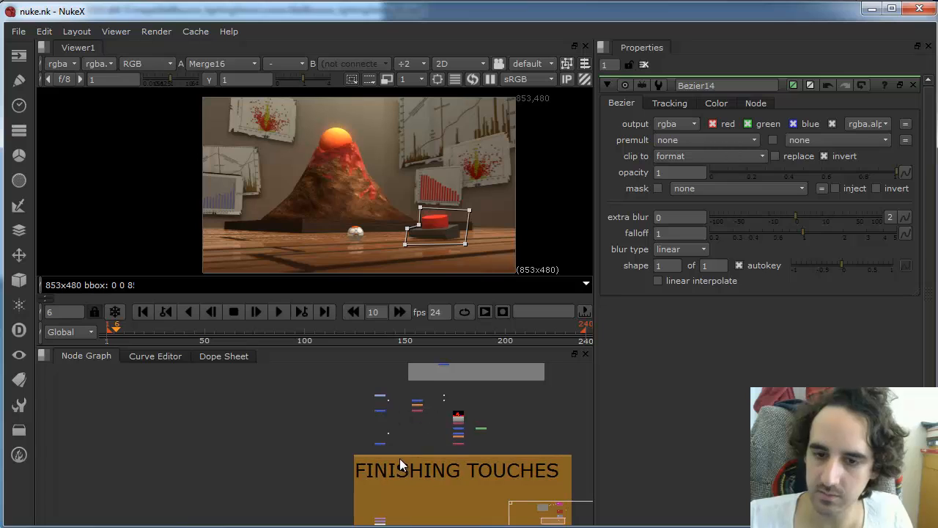
scroll(429, 451, down, 3)
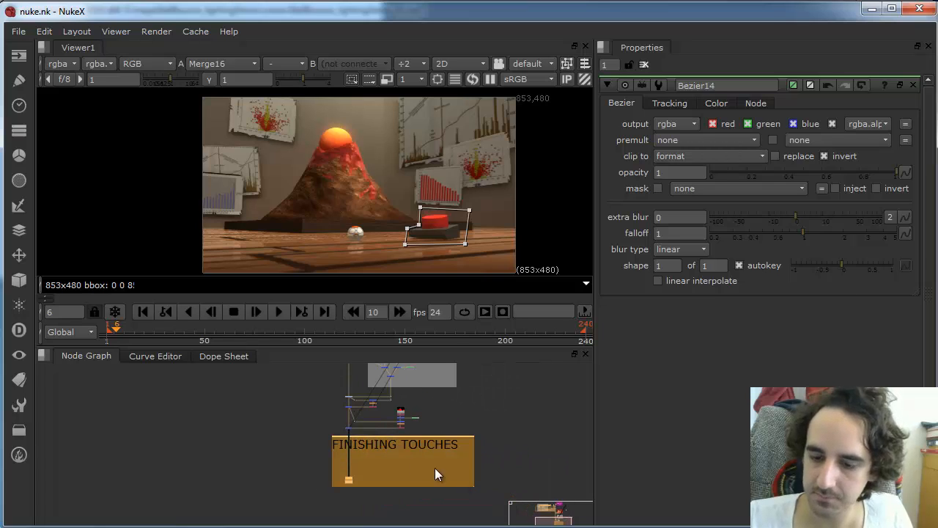
scroll(396, 469, up, 3)
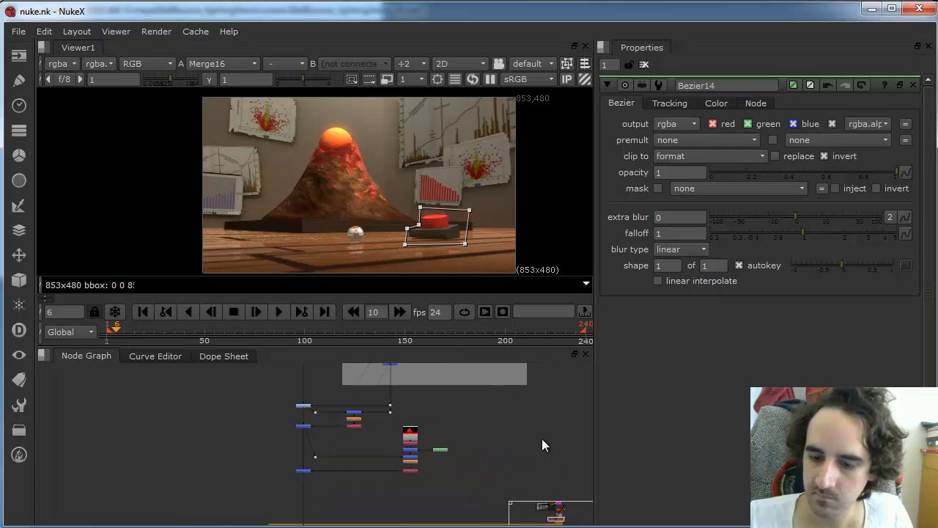
scroll(393, 472, up, 3)
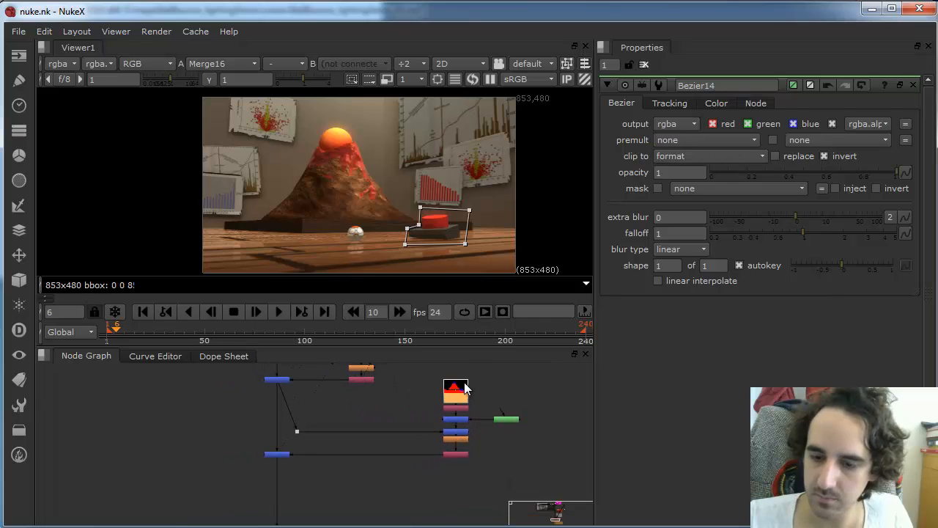
key(1)
click(458, 417)
key(1)
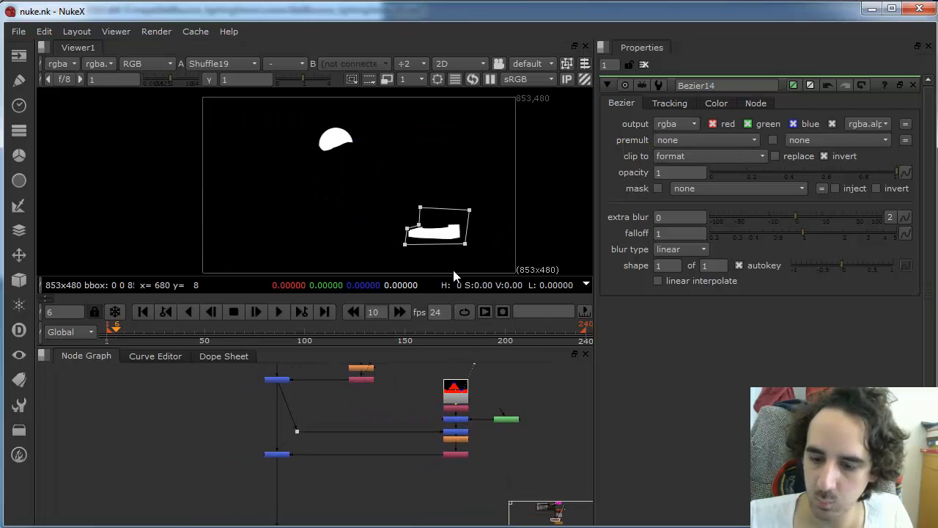
click(461, 418)
key(1)
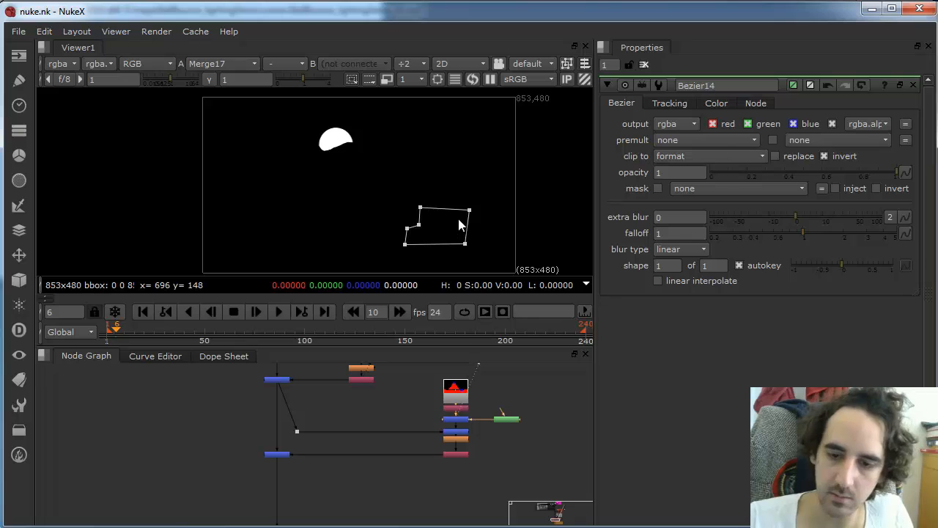
click(508, 421)
click(458, 431)
key(1)
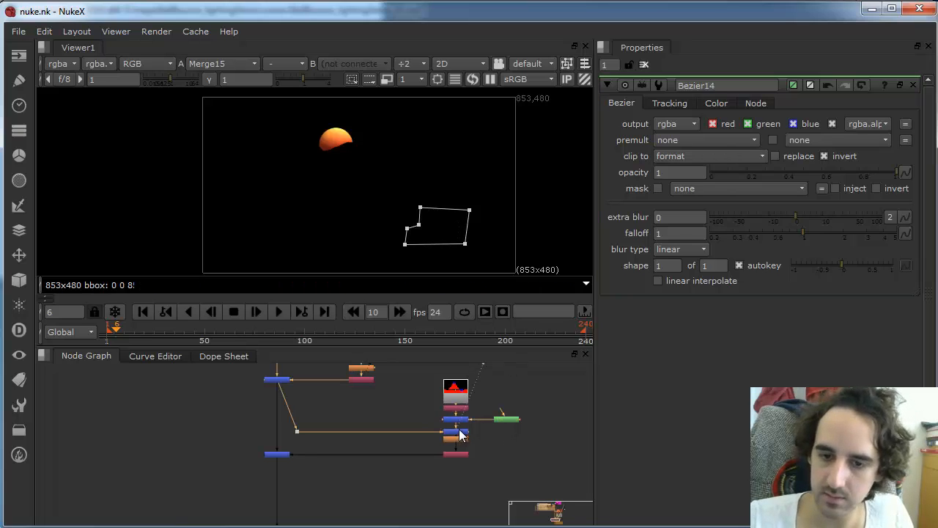
Step: Compare the incoming composite at the dot with the In merge's isolated ball, also checking its alpha channel
alt+middle_drag(462, 432, 494, 428)
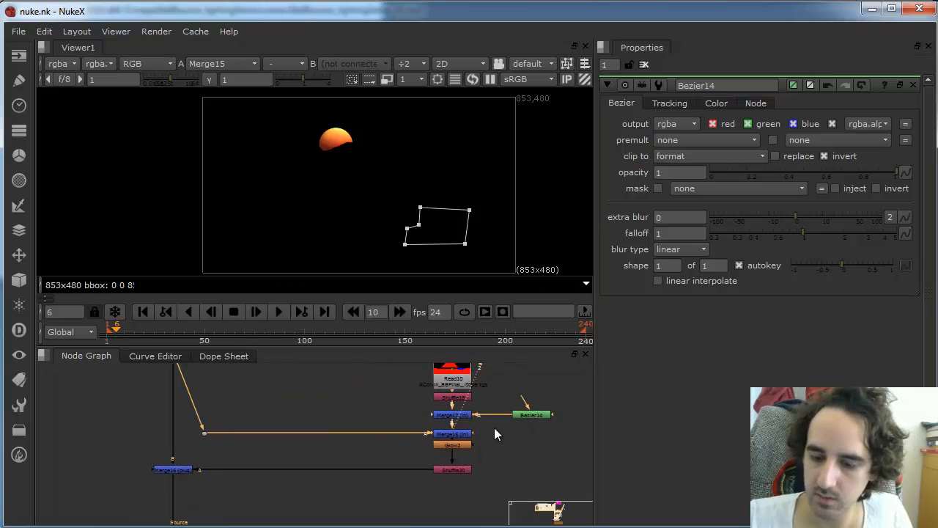
click(205, 432)
key(1)
click(455, 435)
key(1)
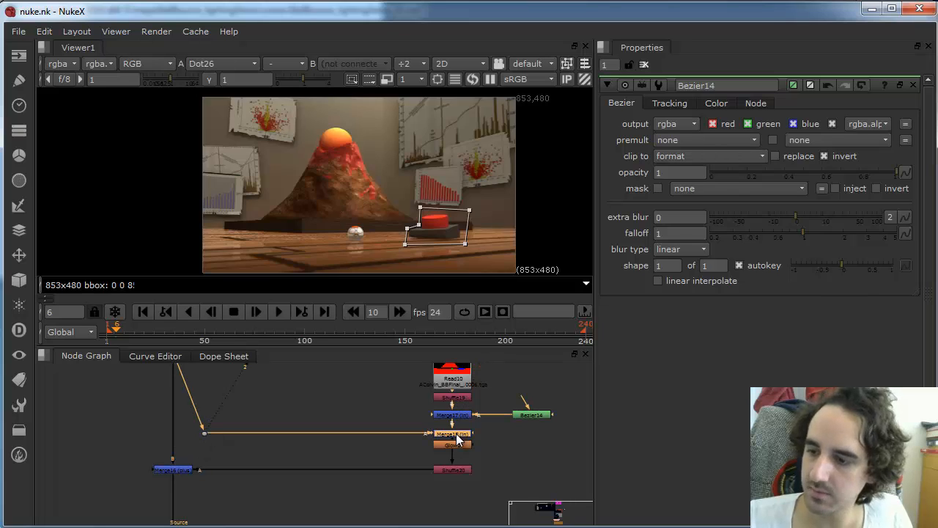
key(a)
key(a)
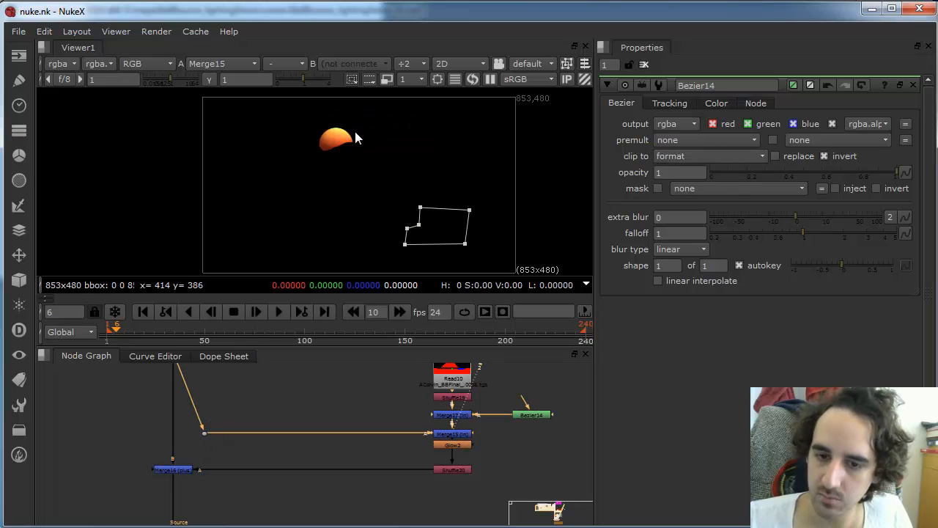
Step: View the ball's Glow node with its settings open, the Shuffle below it, and the plus merge over the composite
click(454, 450)
key(1)
double_click(458, 449)
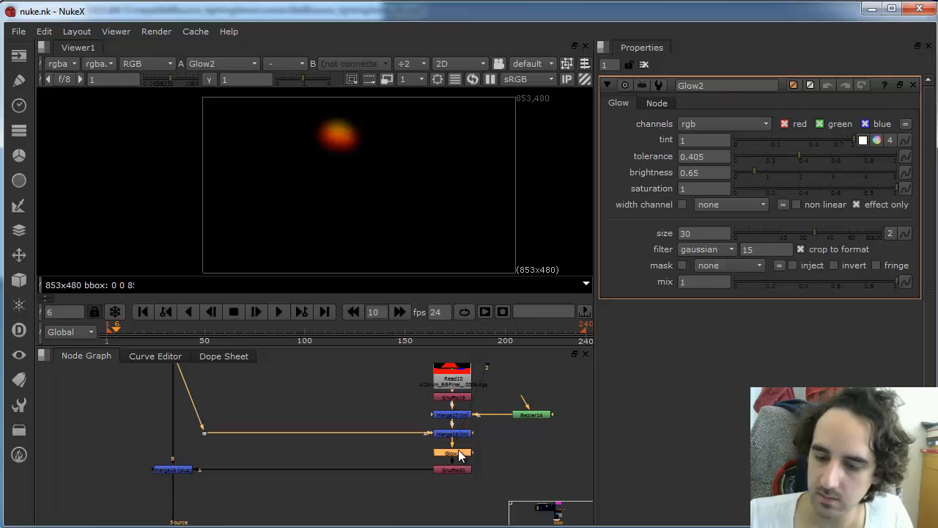
click(455, 469)
key(1)
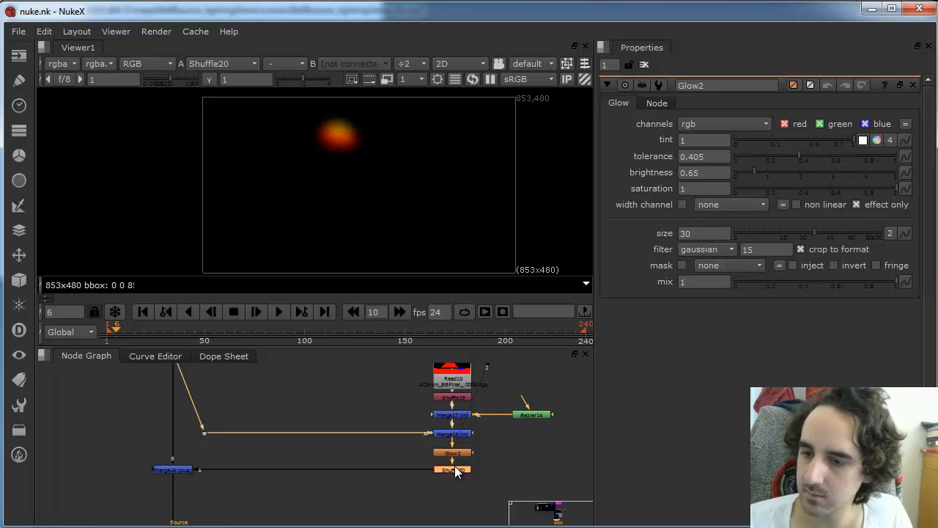
click(175, 471)
key(1)
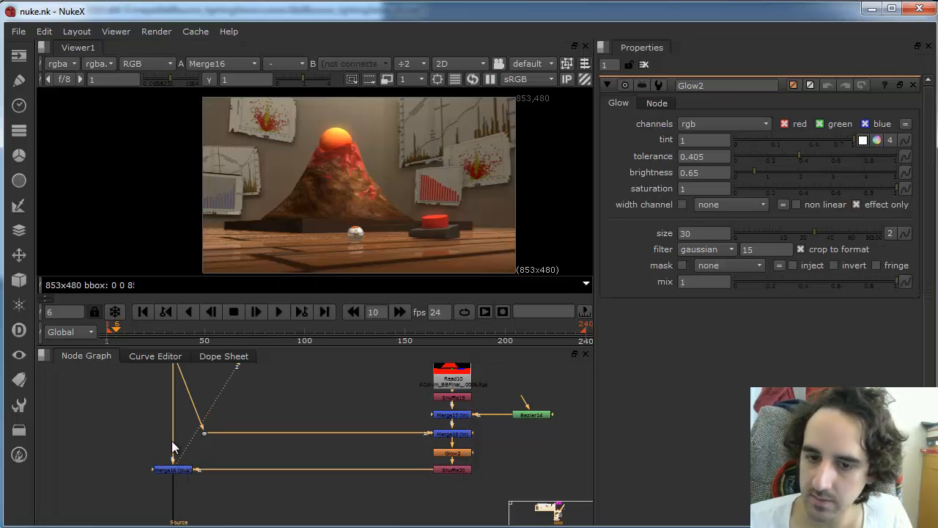
Step: Set the ball Glow's brightness to 0.45
click(462, 453)
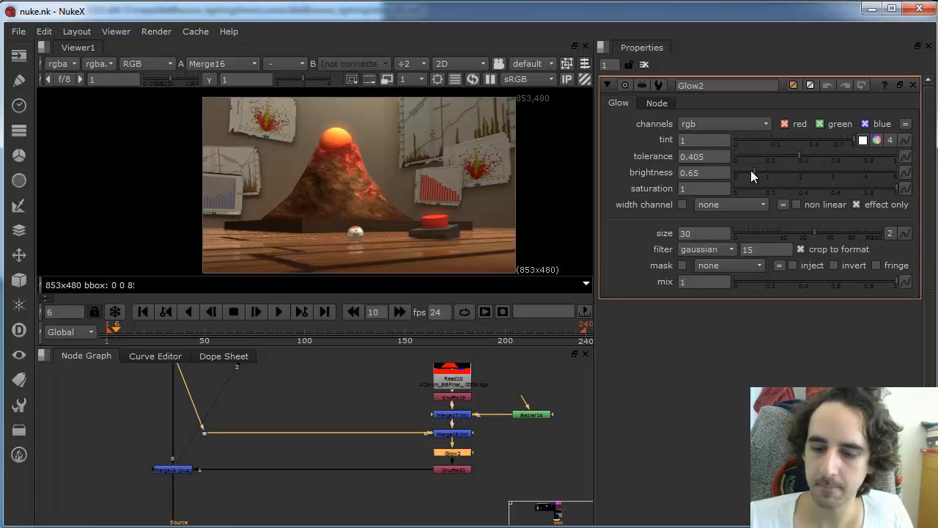
mouse_move(750, 170)
mouse_down()
mouse_move(738, 172)
mouse_move(748, 172)
mouse_up()
click(491, 449)
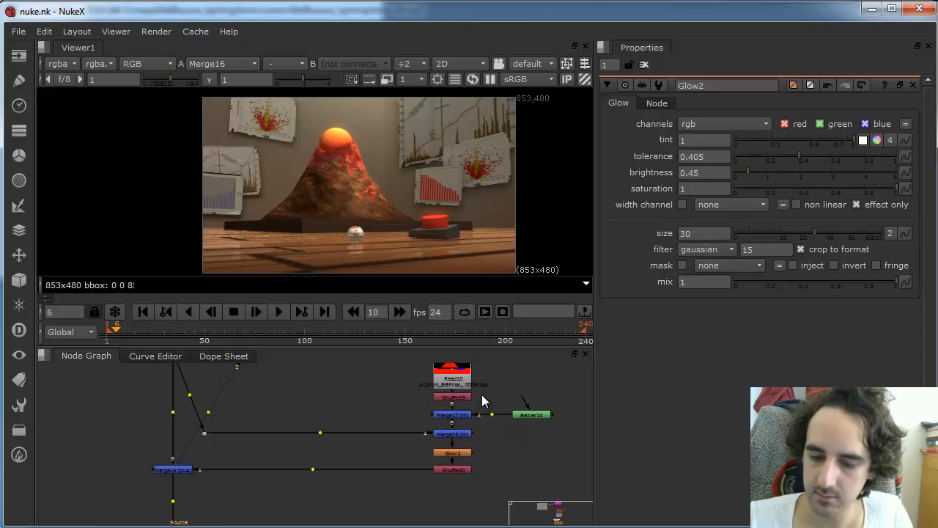
Step: Move the entire ball glow branch, including its plus merge, dot and Bezier, further down the main pipe
scroll(351, 423, down, 5)
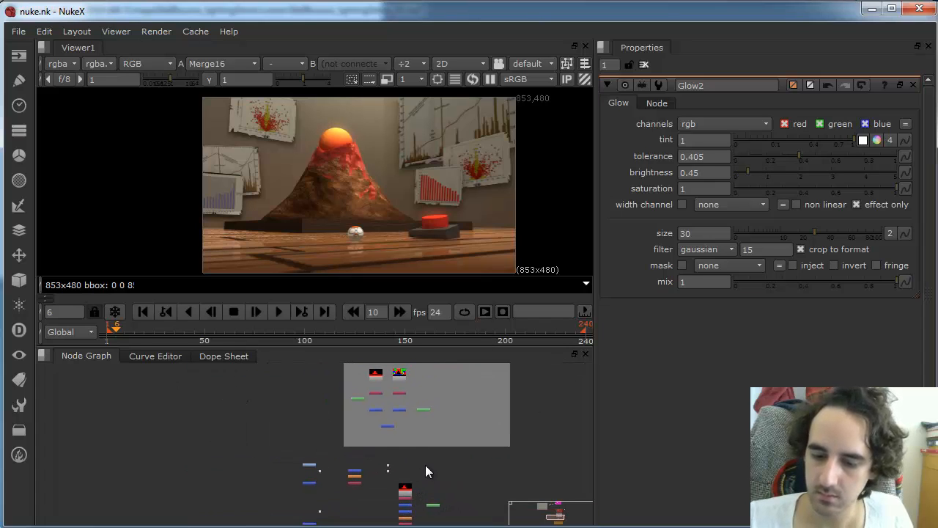
alt+middle_drag(422, 448, 557, 442)
drag(238, 479, 515, 414)
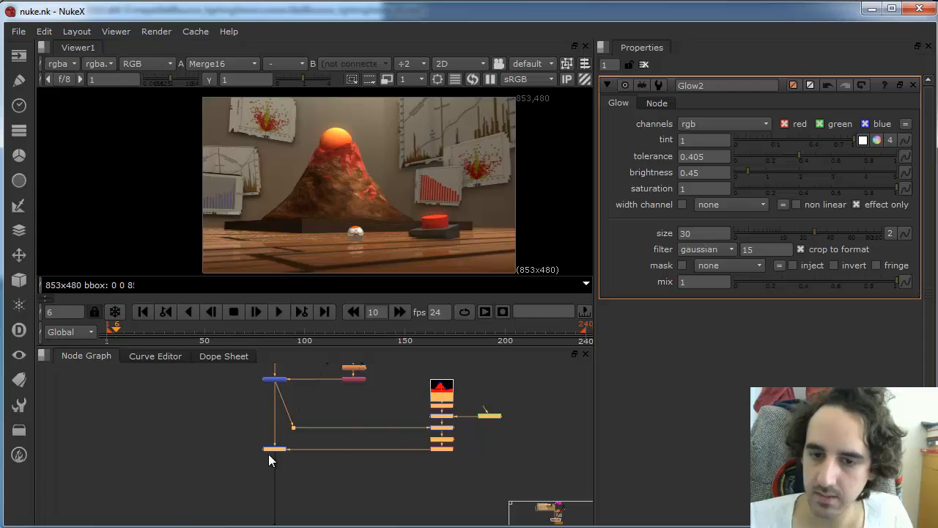
drag(274, 449, 277, 494)
click(357, 404)
alt+middle_drag(480, 408, 442, 419)
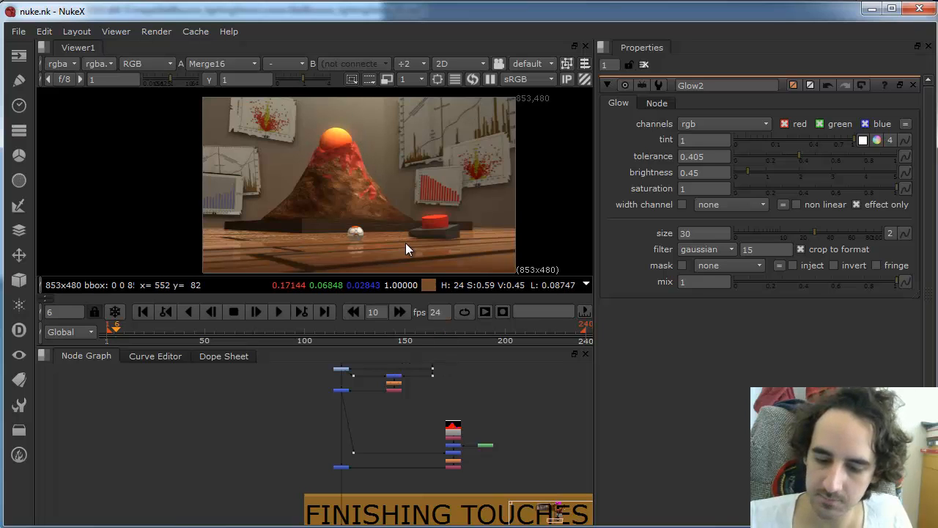
Step: Insert a ColorCorrect node into the main pipe inside the FINISHING TOUCHES backdrop, directly above the LensDistortion
alt+middle_drag(506, 421, 441, 414)
middle_drag(431, 478, 428, 406)
alt+middle_drag(400, 445, 420, 473)
scroll(377, 467, up, 2)
key(c)
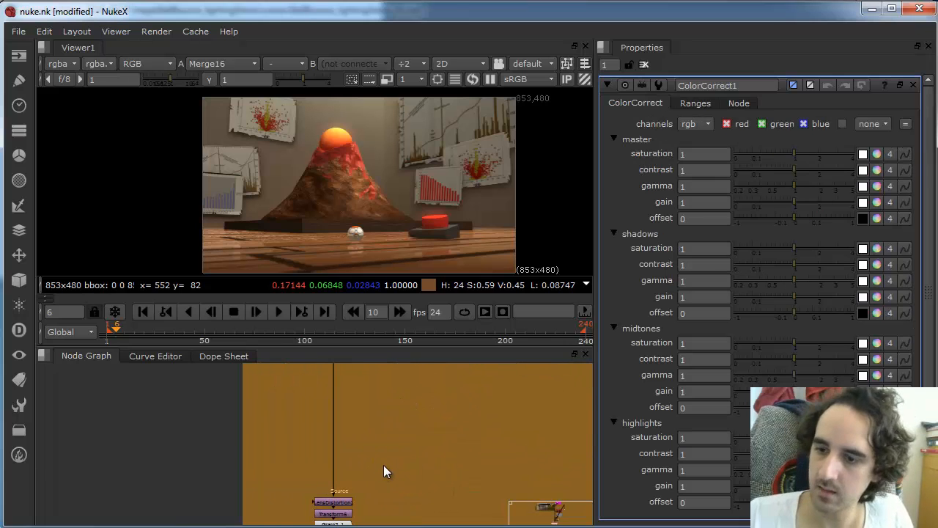
drag(386, 470, 343, 480)
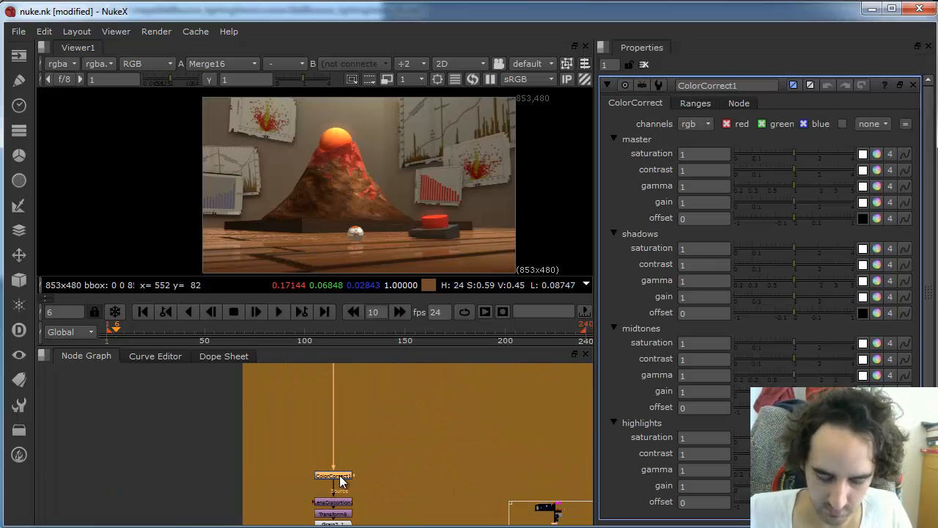
Step: Rename the ColorCorrect as vignette, set its master gain to 0.66, and view its output
double_click(721, 86)
text(vignette)
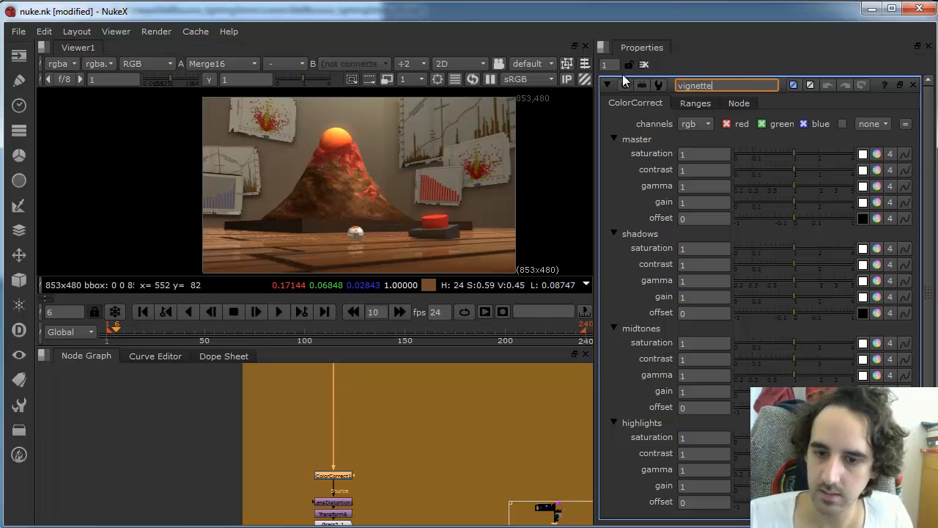
key(Return)
click(707, 205)
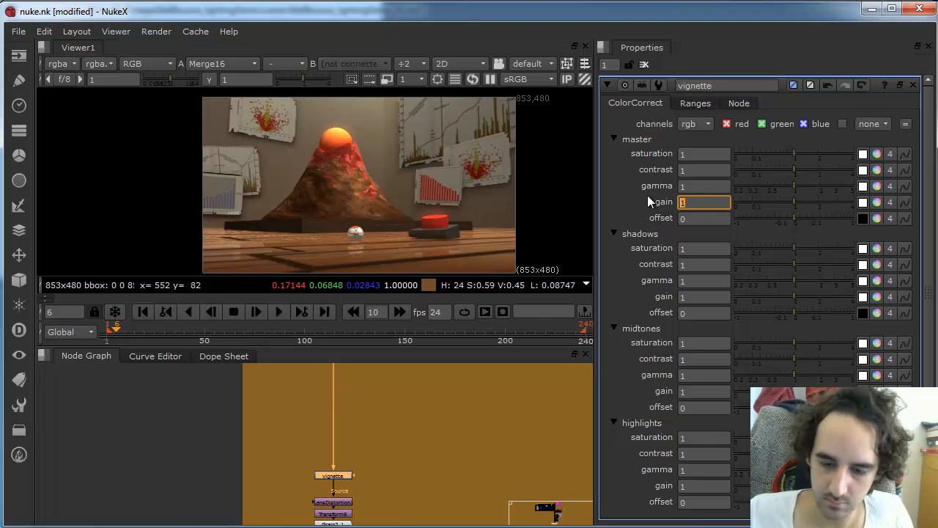
text(.66)
key(Return)
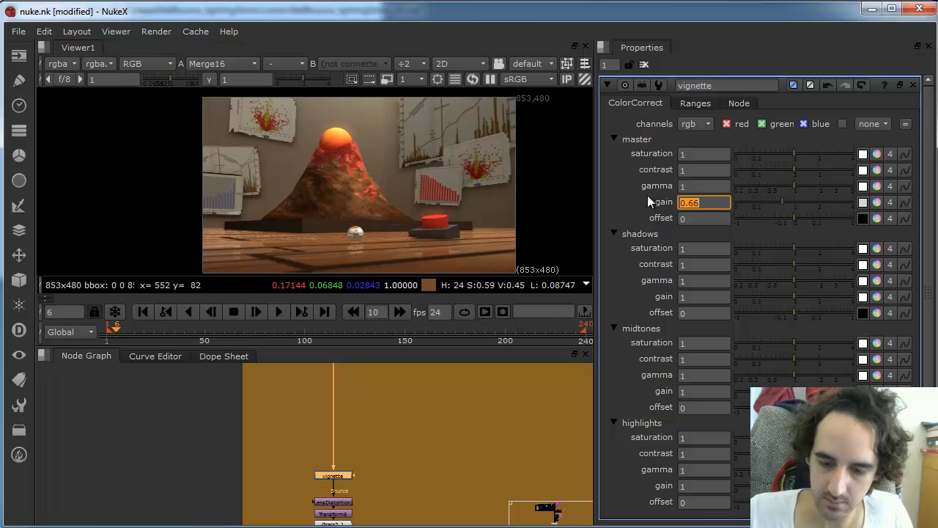
click(335, 475)
key(1)
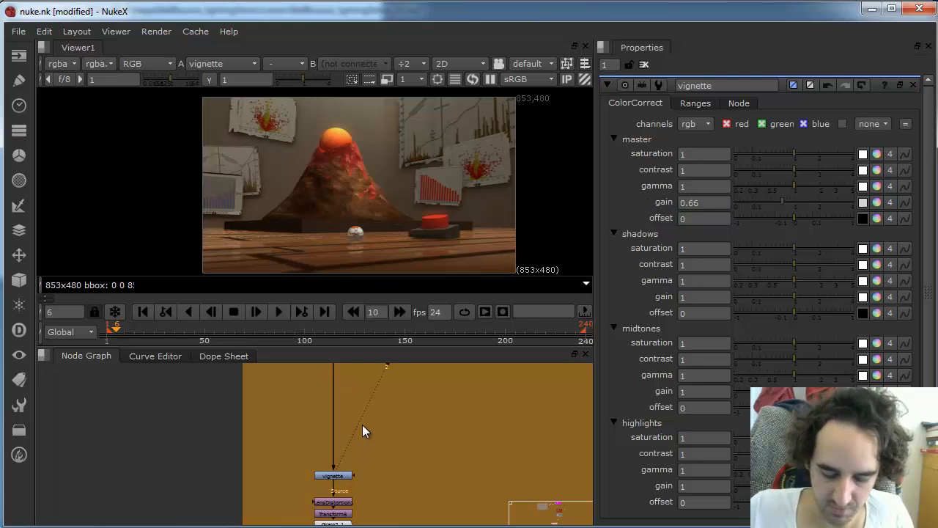
Step: Create a Radial node beside the vignette node and connect it as the vignette's mask
key(x)
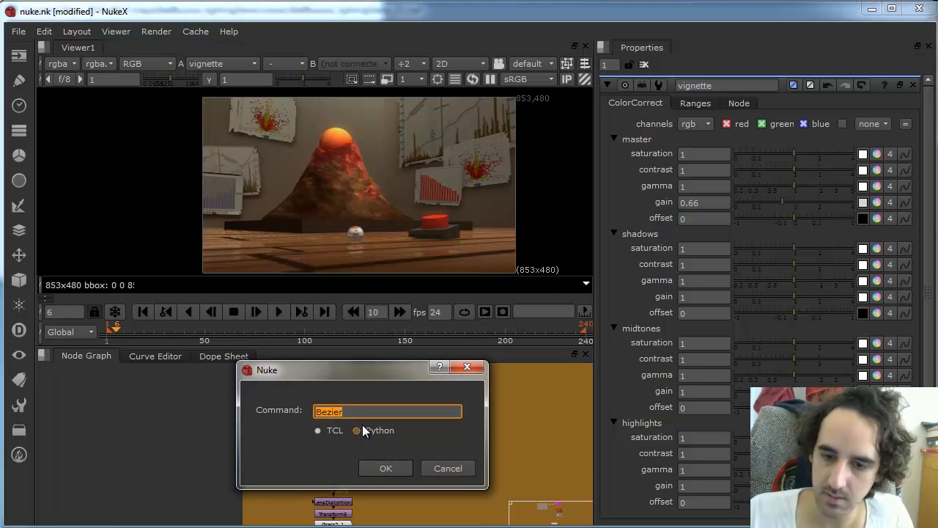
click(443, 466)
key(Tab)
text(Ra)
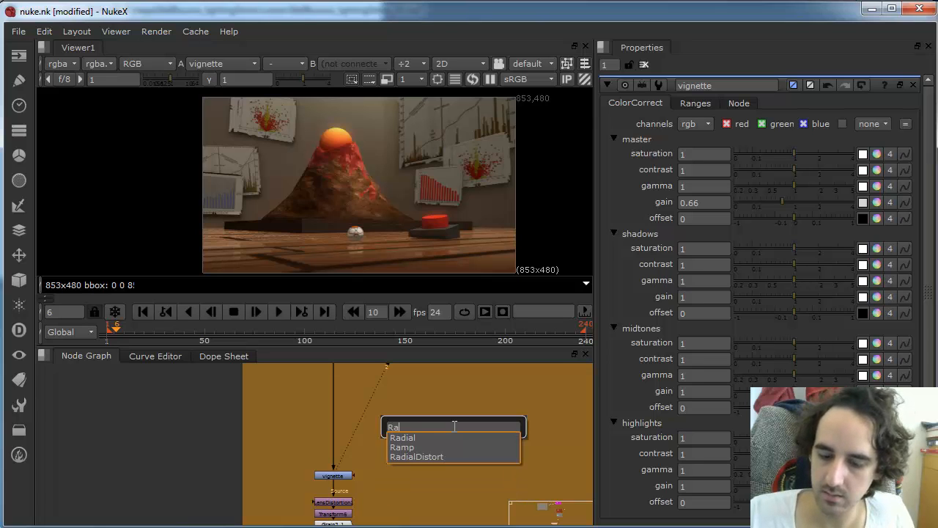
click(412, 438)
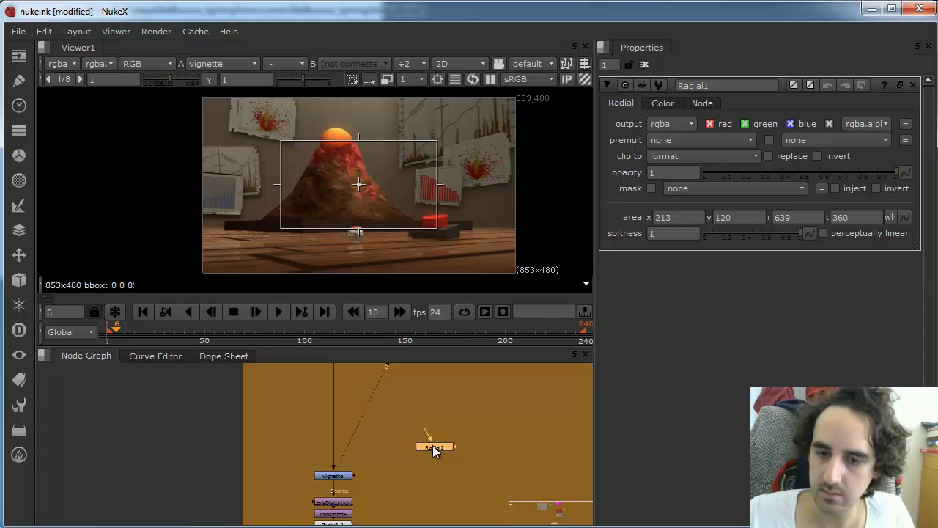
drag(353, 475, 440, 472)
click(437, 474)
click(334, 477)
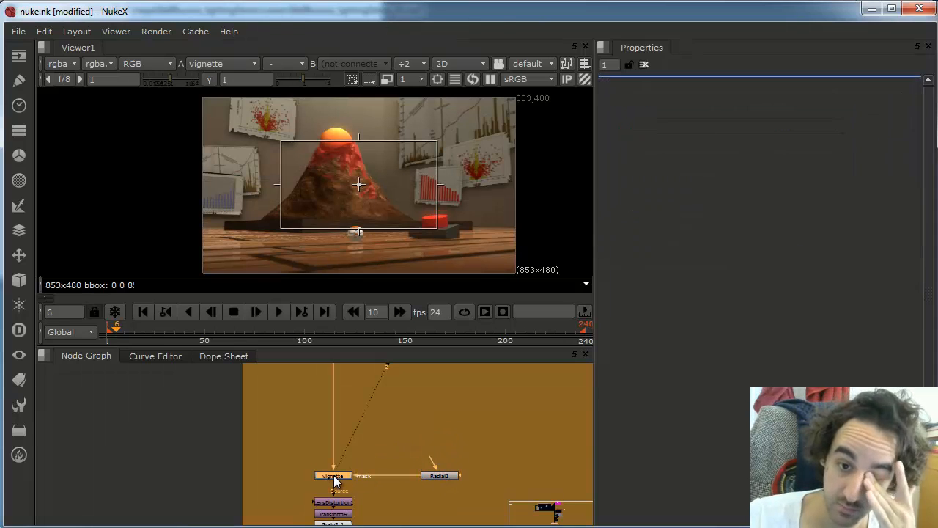
Step: Invert the Radial and stretch its area to cover the full 853x480 frame
click(440, 475)
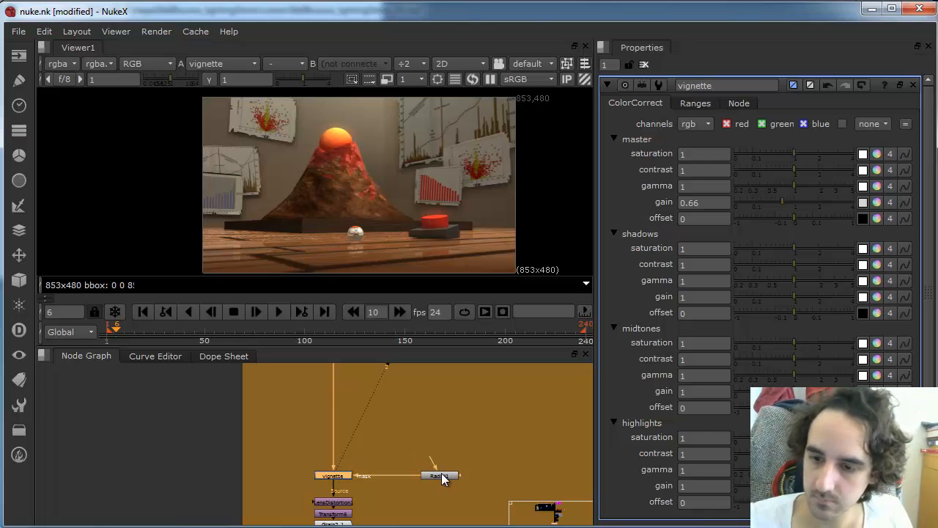
click(831, 161)
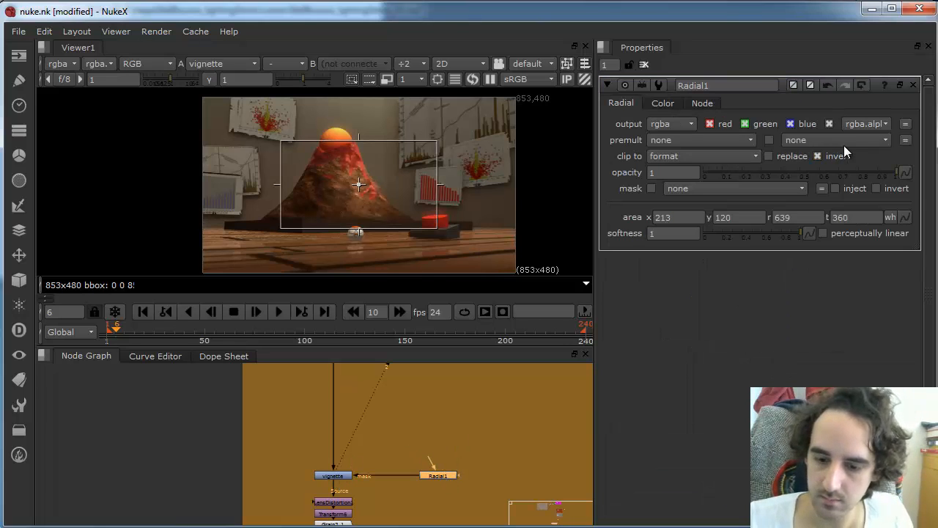
drag(283, 140, 203, 97)
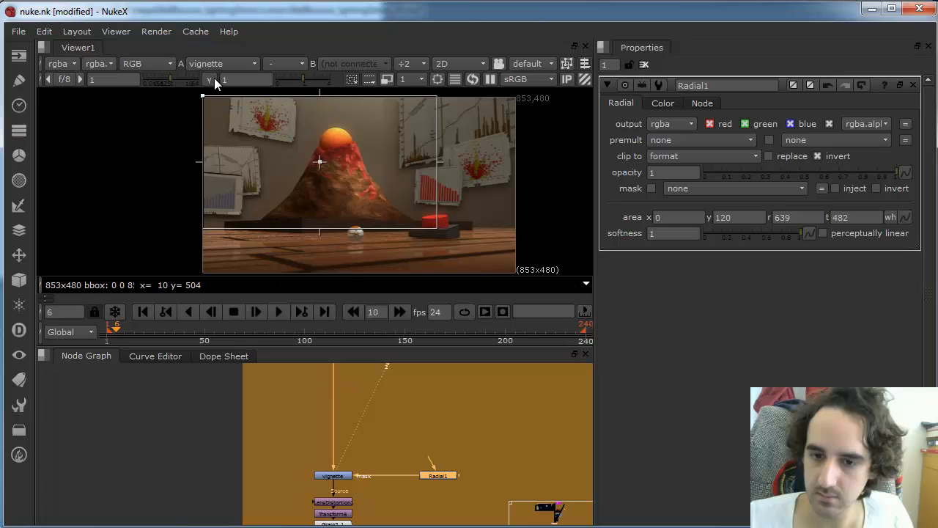
drag(438, 229, 517, 271)
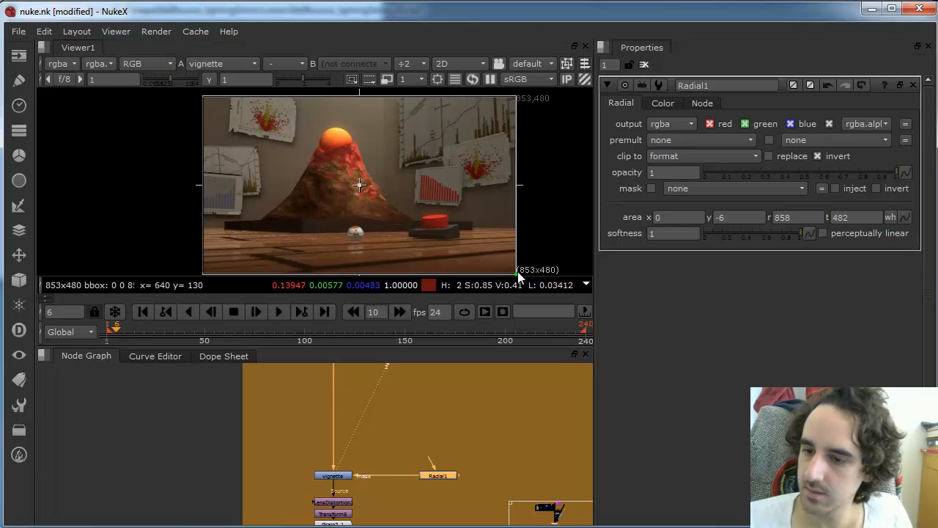
Step: Set the vignette's master gain to 0.6 and check the darkened edges in the composite
double_click(336, 476)
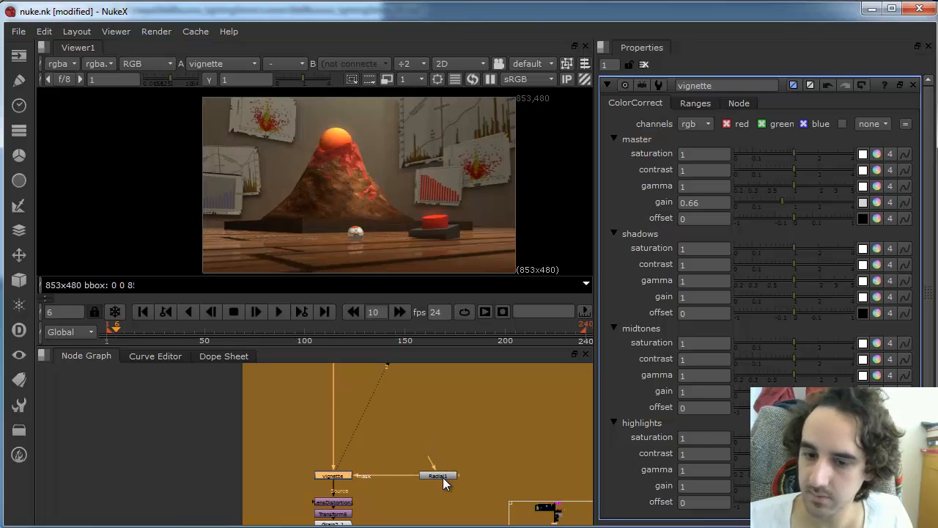
double_click(442, 476)
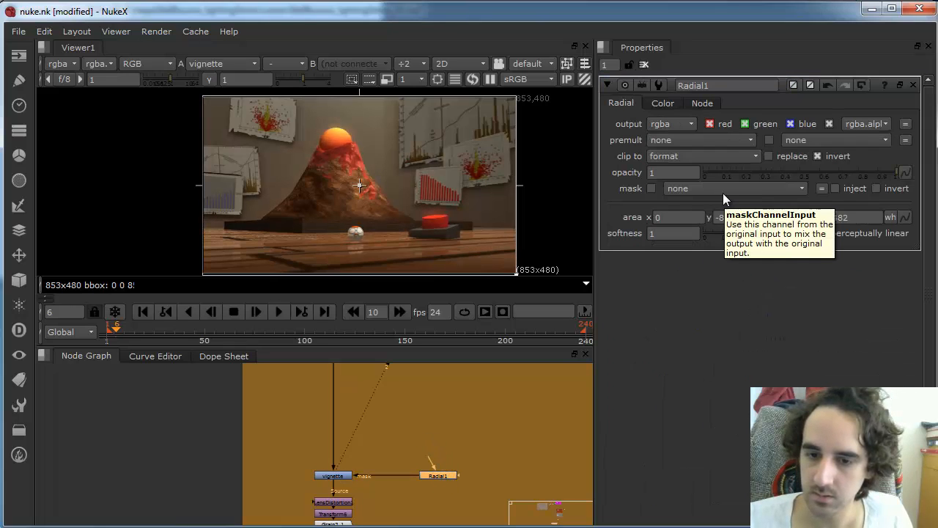
double_click(335, 476)
mouse_move(786, 205)
mouse_down()
mouse_move(746, 205)
mouse_move(778, 203)
mouse_up()
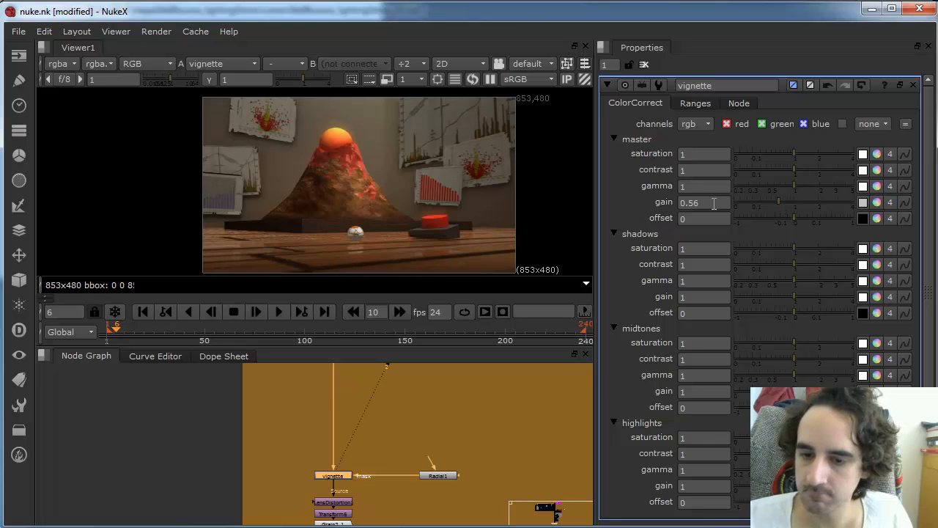
drag(714, 204, 662, 208)
text(0.6)
key(Return)
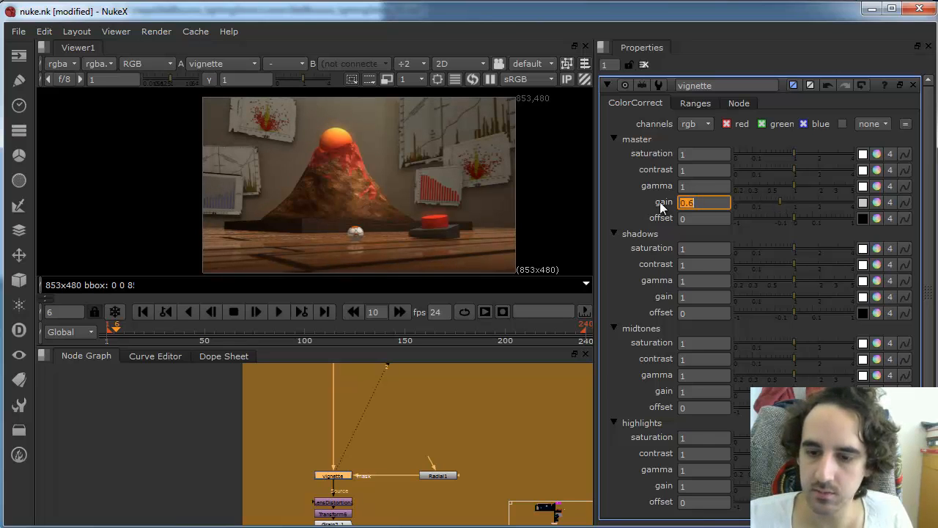
click(450, 419)
click(334, 477)
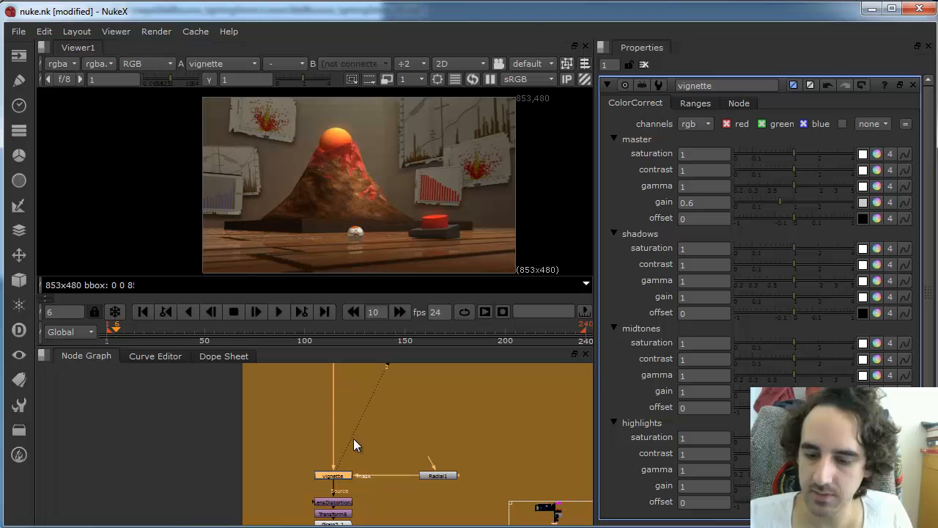
click(500, 408)
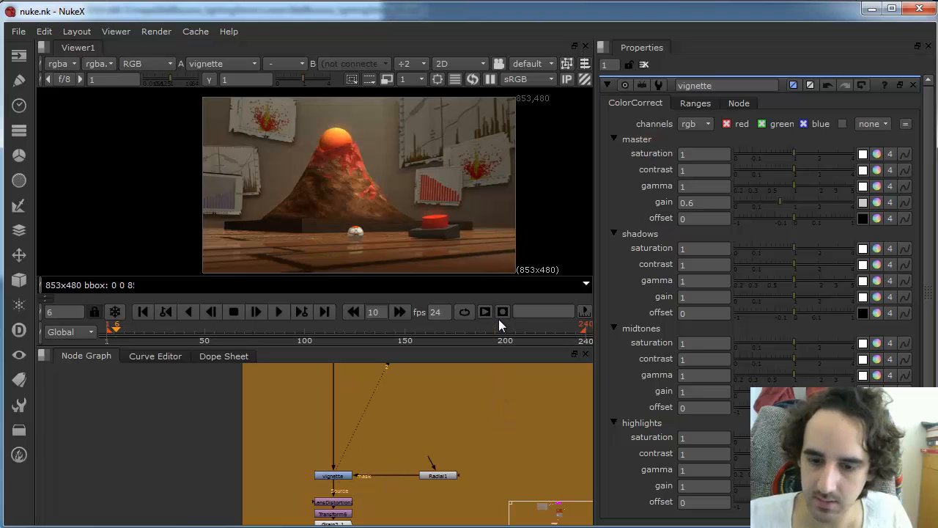
Step: Survey the script from the POSTERS backdrop to FINISHING TOUCHES and enlarge the Node Graph pane
alt+middle_drag(469, 406, 394, 517)
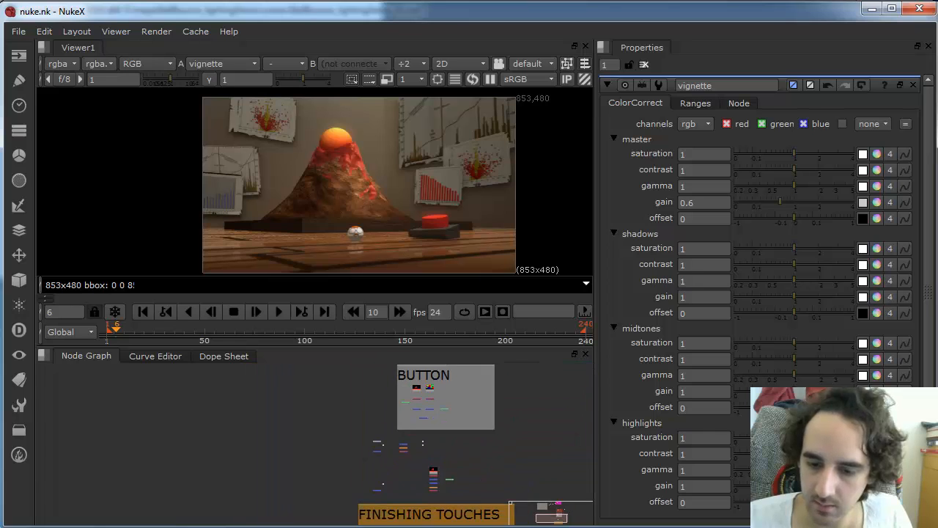
middle_drag(430, 430, 414, 445)
alt+middle_drag(415, 444, 331, 454)
middle_drag(384, 394, 353, 422)
alt+middle_drag(379, 429, 395, 431)
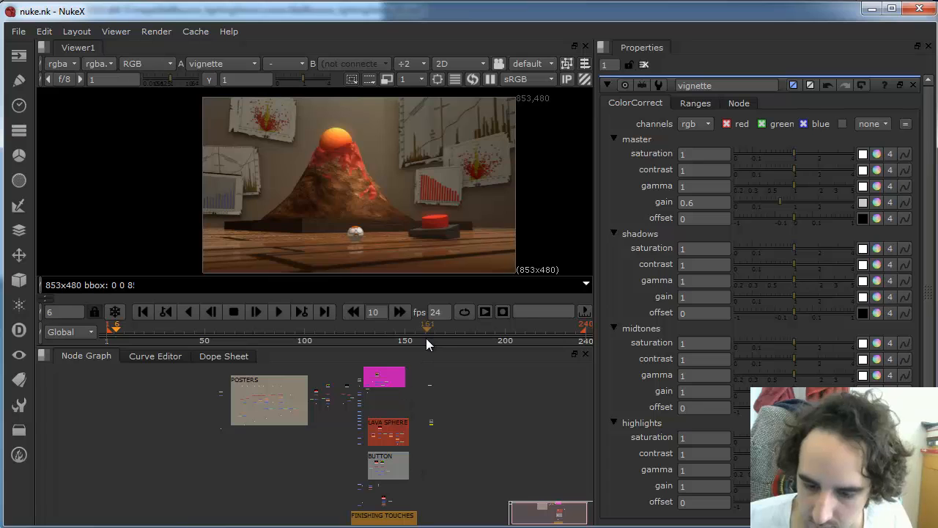
drag(427, 346, 427, 317)
Step: Examine the chain down to FINISHING TOUCHES, open the Grain node's settings, and review the overall script layout
alt+middle_drag(404, 383, 441, 388)
drag(337, 351, 346, 521)
scroll(362, 483, up, 4)
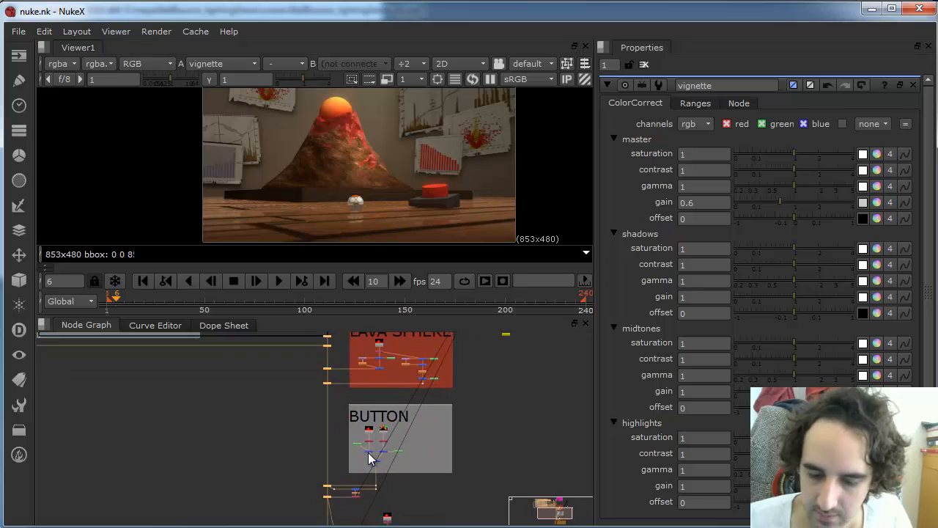
scroll(369, 459, down, 2)
middle_drag(364, 457, 373, 348)
scroll(377, 423, up, 3)
scroll(395, 440, up, 2)
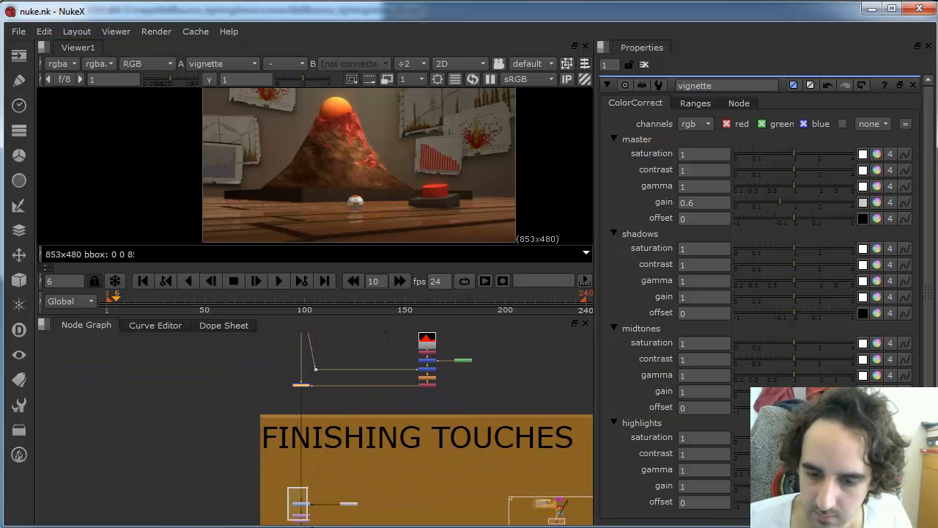
double_click(302, 521)
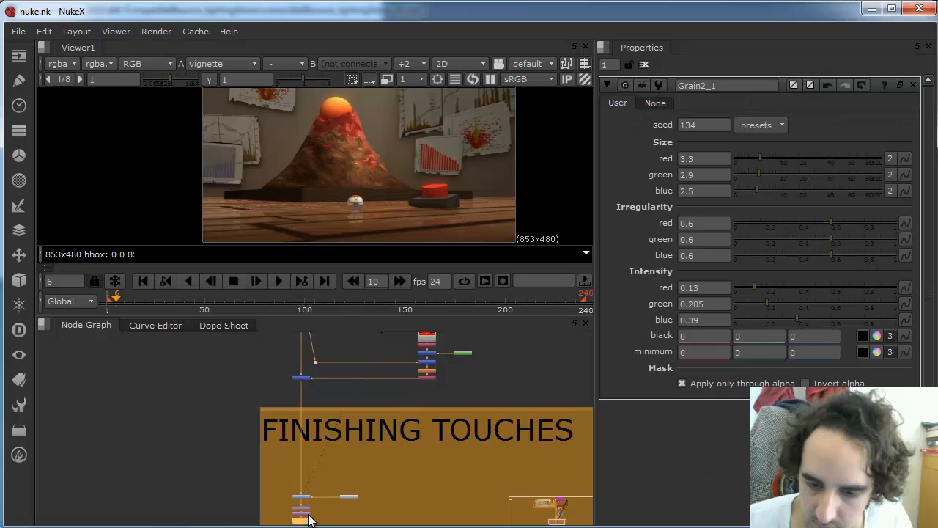
scroll(315, 480, up, 1)
scroll(264, 473, down, 6)
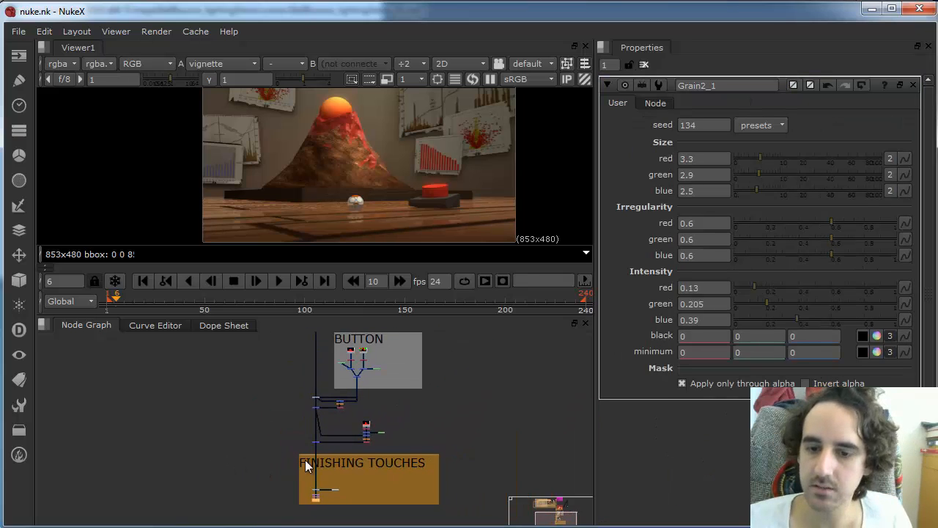
scroll(268, 477, down, 4)
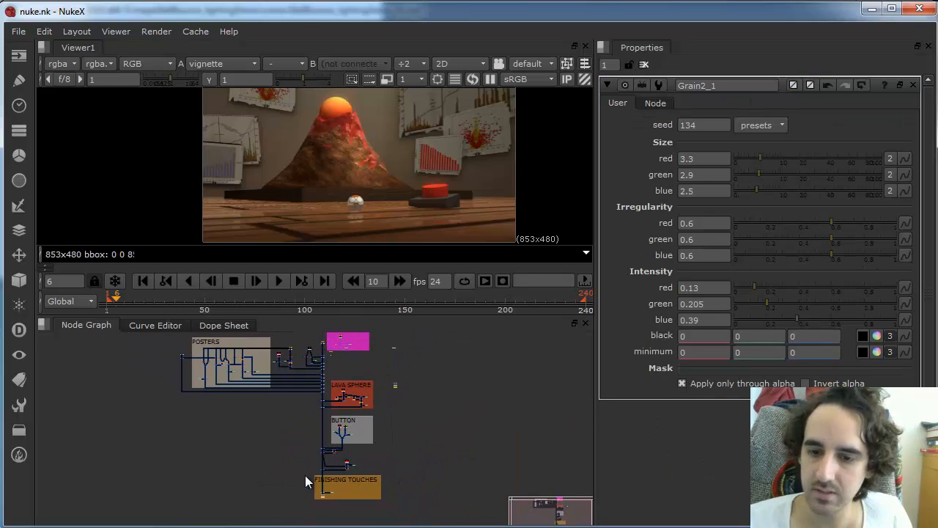
Step: Toggle the composite's nodes off to preview the original render, and enlarge the Viewer pane to show the full frame
drag(322, 421, 332, 349)
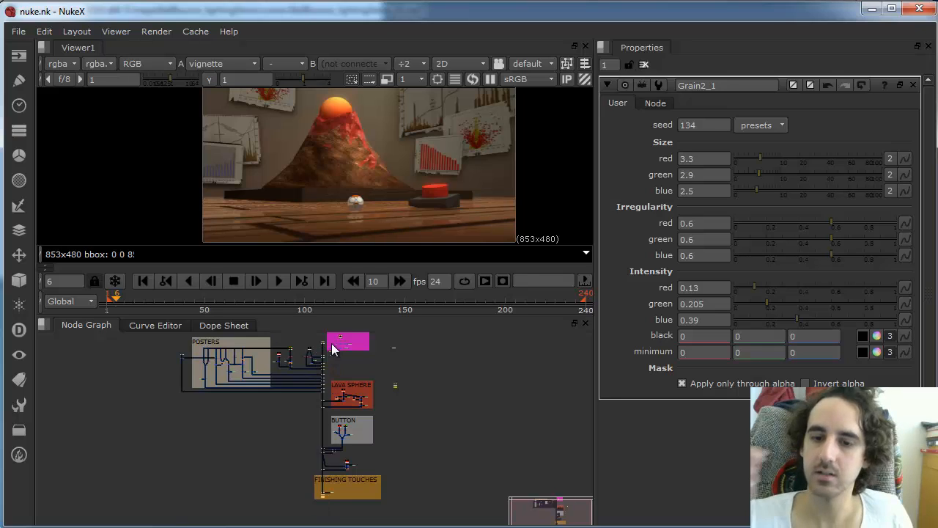
key(d)
key(d)
key(d)
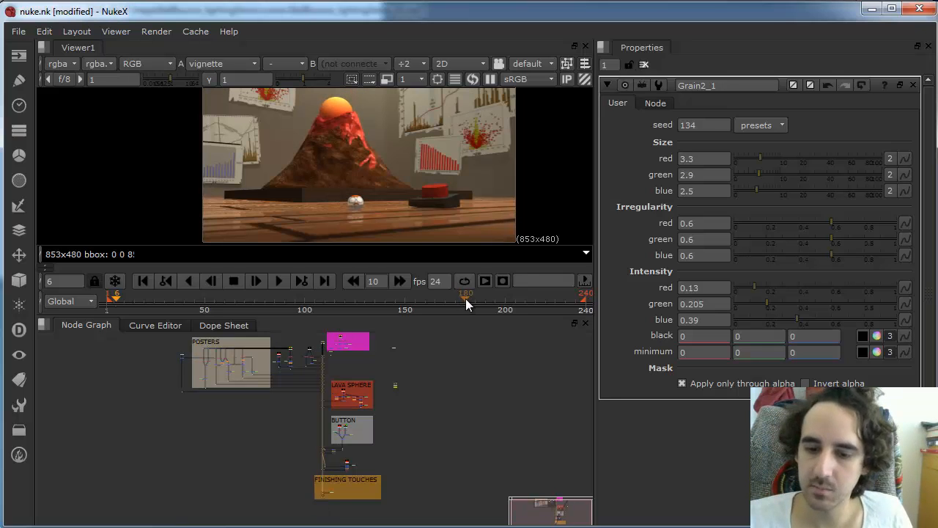
drag(463, 312, 465, 387)
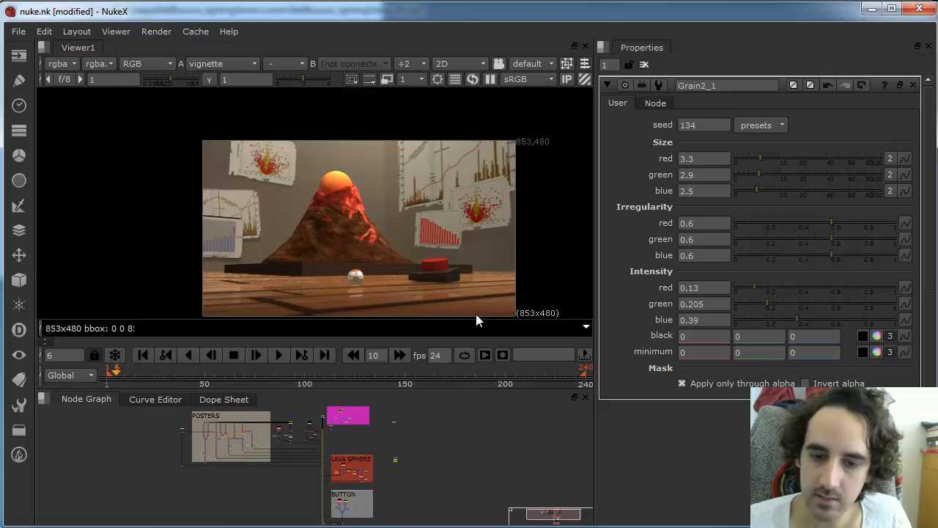
middle_drag(468, 262, 474, 233)
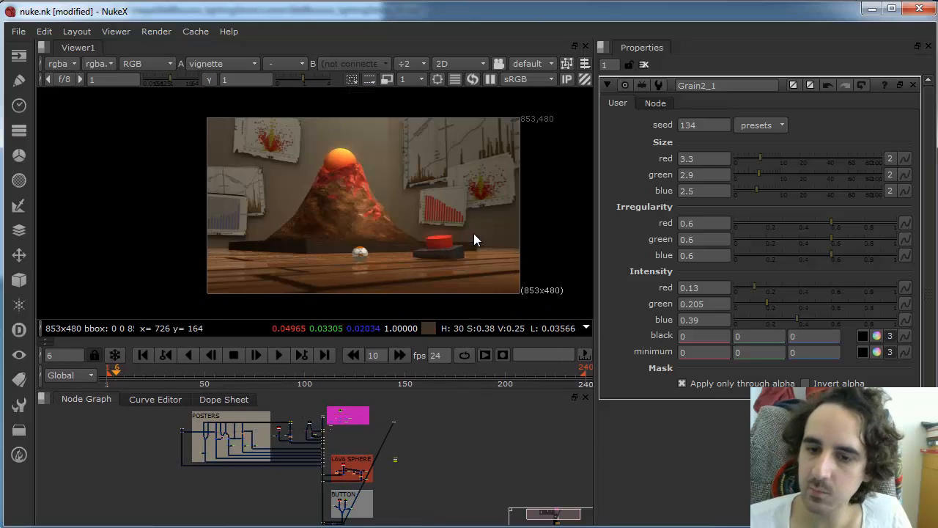
Step: Compare the full frame before and after compositing by repeatedly disabling and re-enabling the selected nodes
key(d)
key(d)
key(d)
key(d)
key(d)
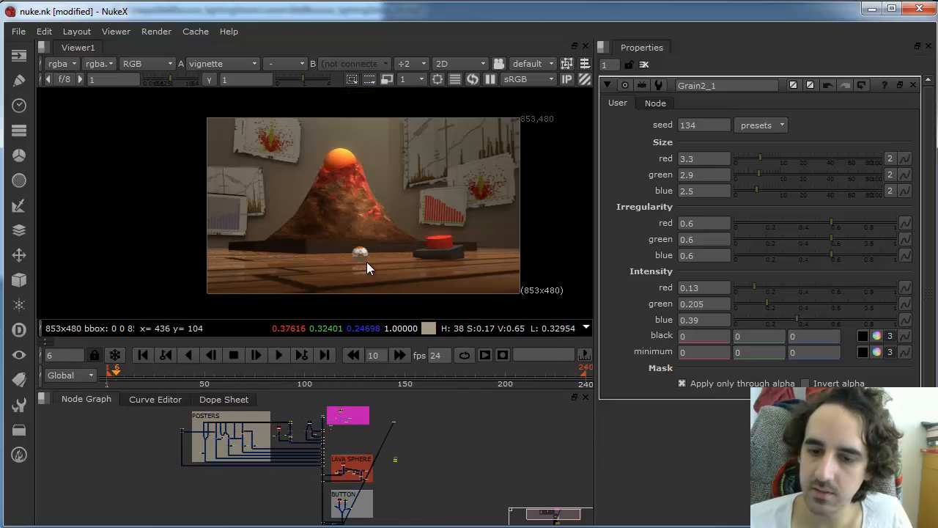
key(d)
key(d)
key(d)
key(d)
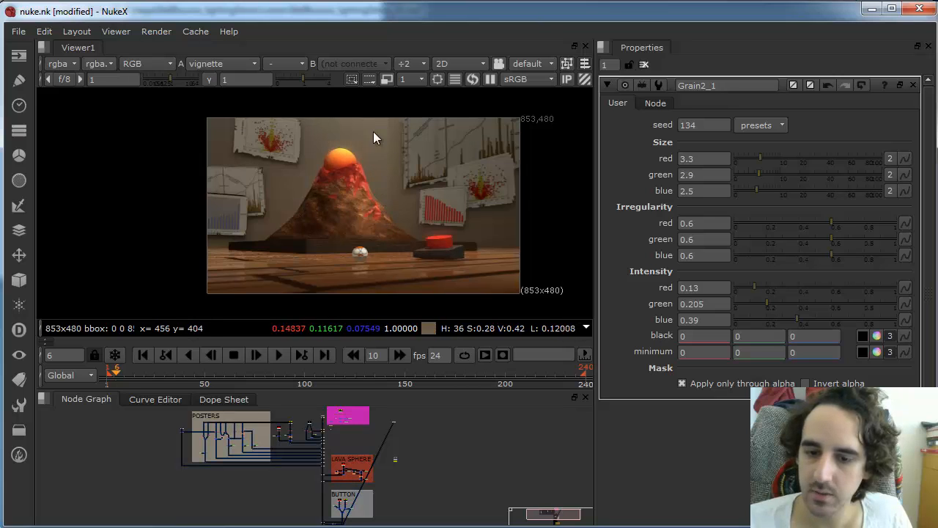
key(d)
key(d)
key(d)
key(d)
key(d)
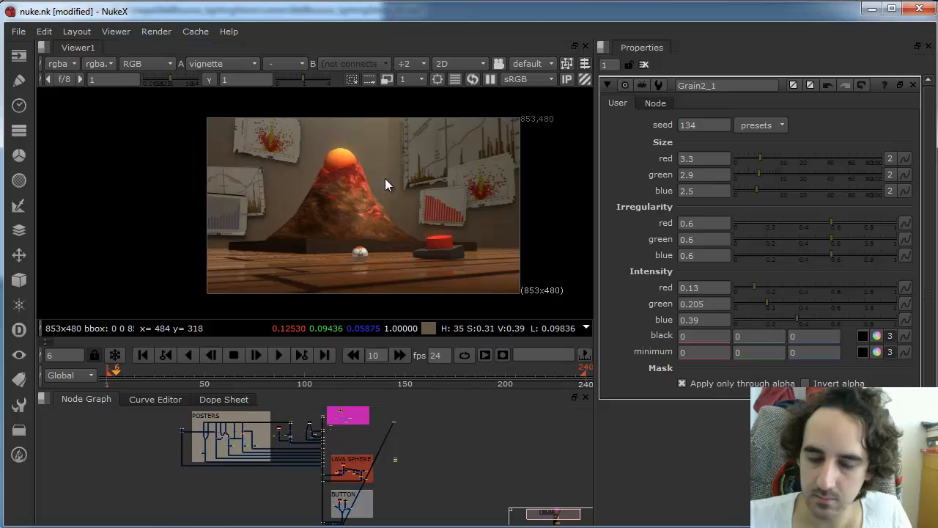
Step: Toggle the selected nodes off and on repeatedly to compare the volcano image with and without their effect
key(d)
key(d)
key(d)
key(d)
key(d)
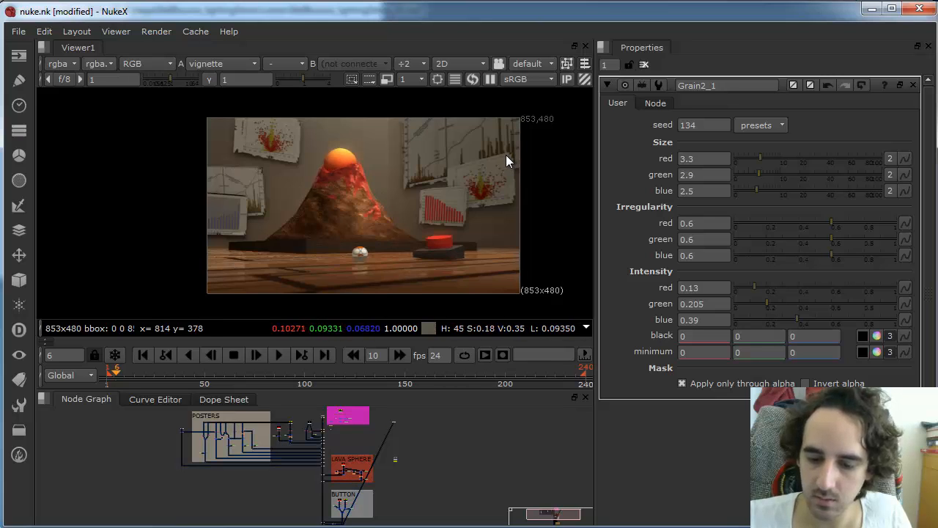
key(d)
key(d)
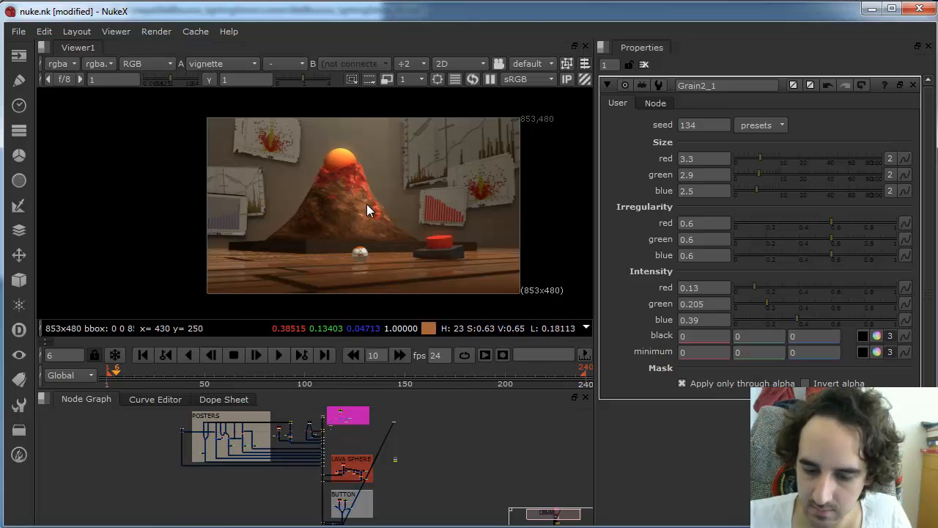
Step: Lower the master gain of the wall_y_grad ColorCorrect to red 0.677078, green 0.513805 and blue 0.459117
scroll(400, 454, up, 5)
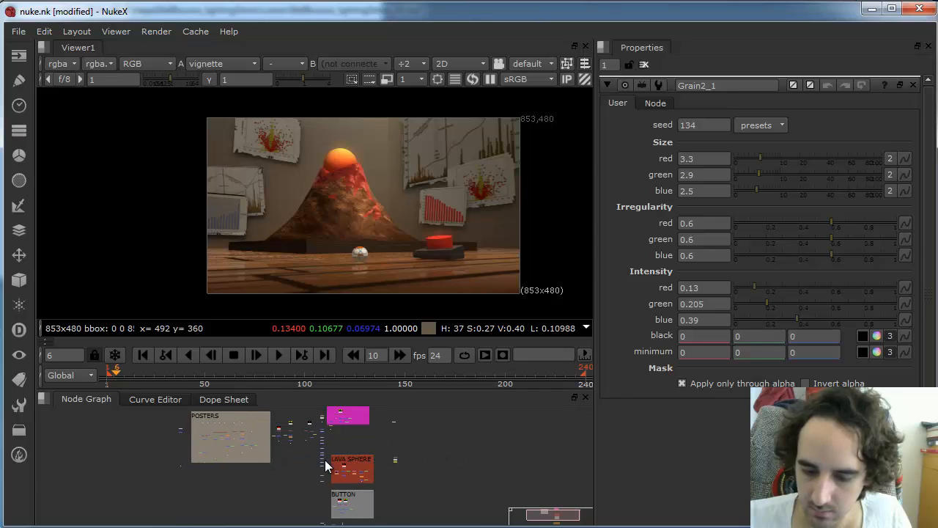
middle_drag(403, 426, 340, 464)
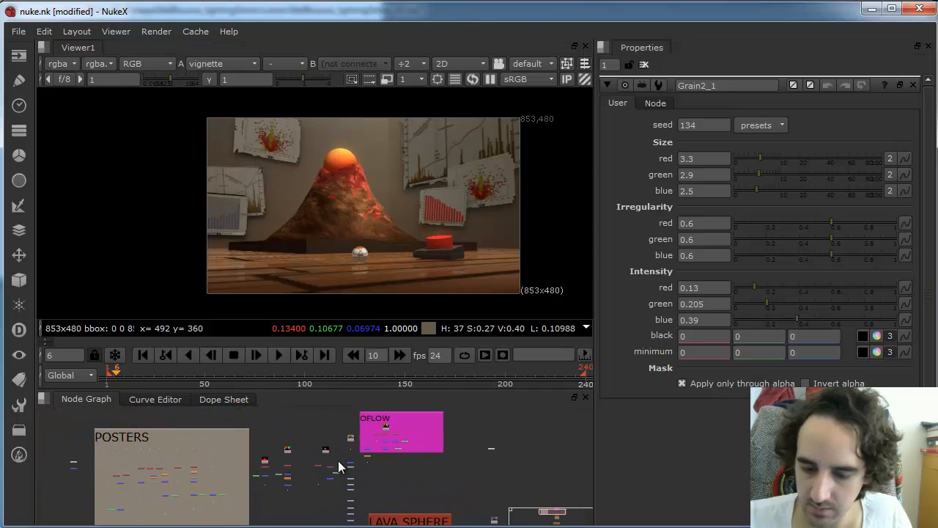
alt+middle_drag(348, 501, 466, 503)
scroll(377, 458, up, 5)
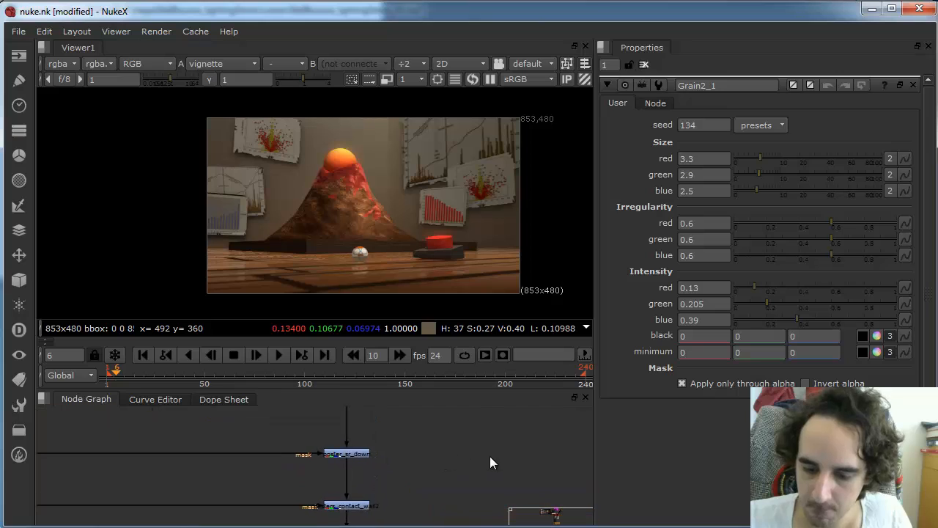
mouse_move(401, 500)
middle_down()
mouse_move(420, 461)
mouse_move(386, 498)
middle_up()
click(387, 483)
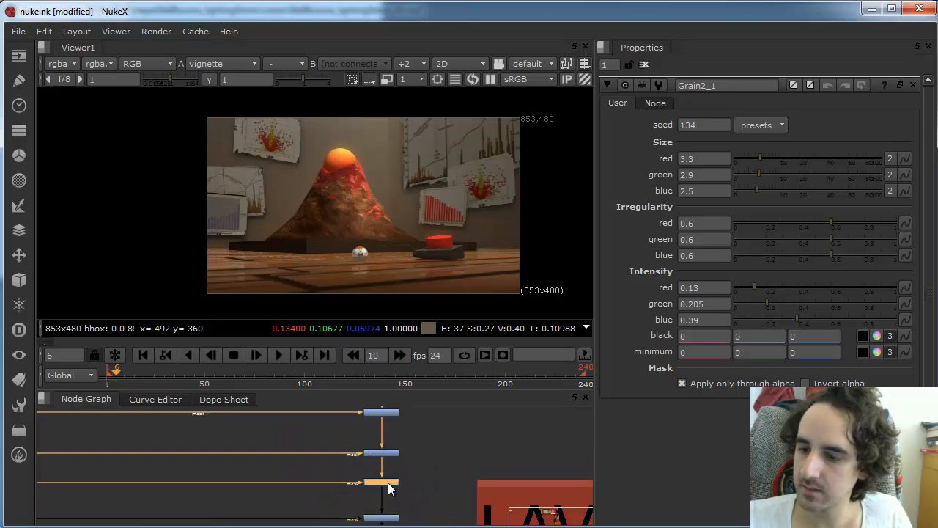
alt+middle_drag(408, 445, 513, 460)
double_click(404, 455)
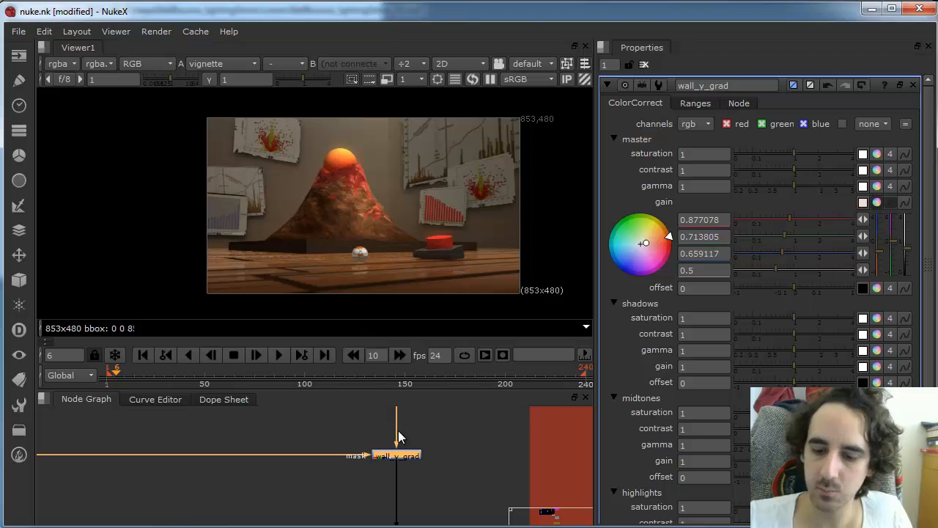
drag(904, 253, 906, 251)
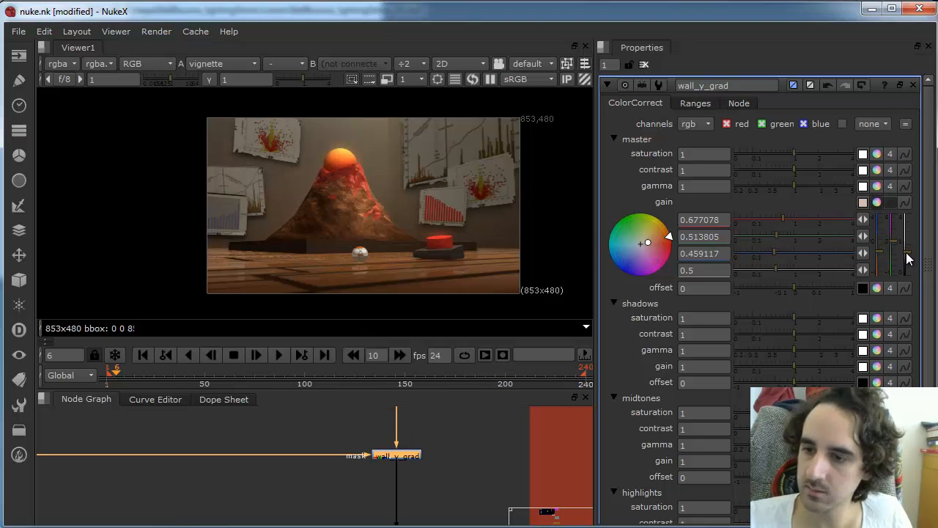
Step: Rename the wall_y_grad ColorCorrect node as wall_y_grad_down
click(455, 412)
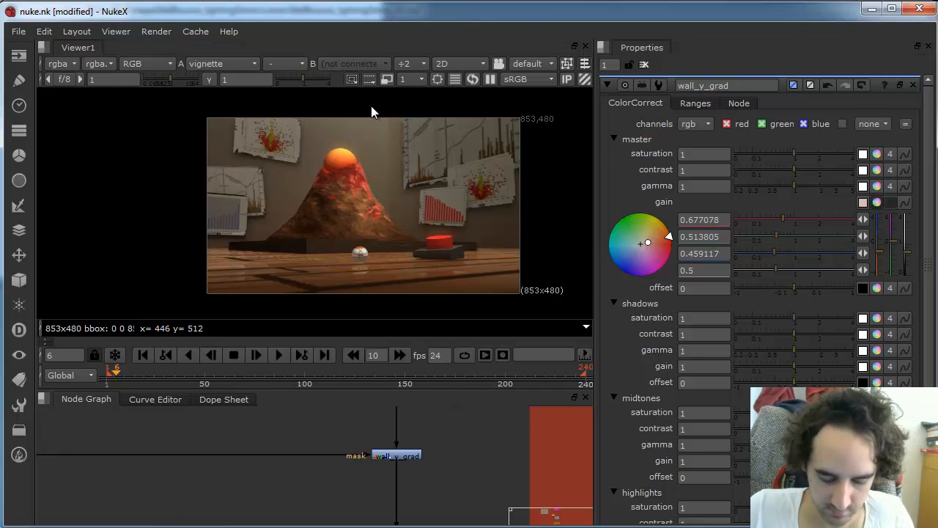
scroll(351, 453, down, 6)
scroll(453, 484, up, 6)
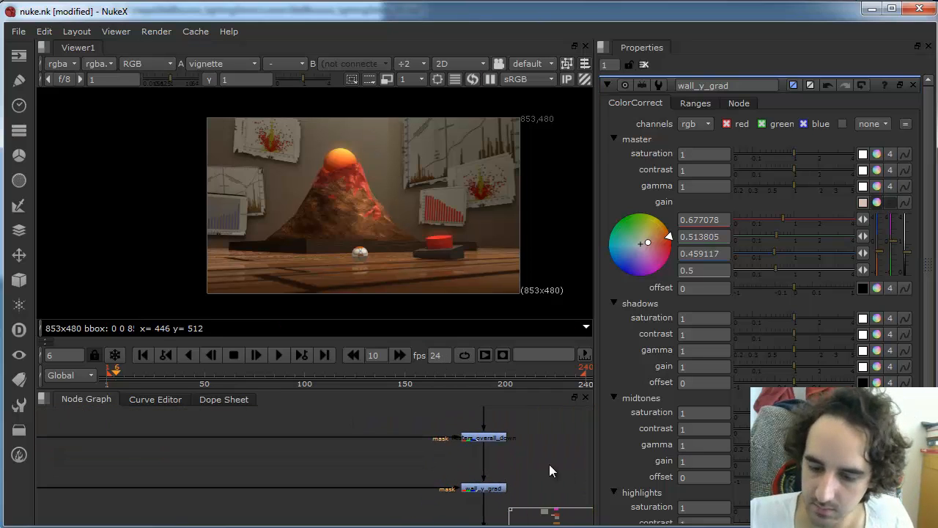
click(748, 84)
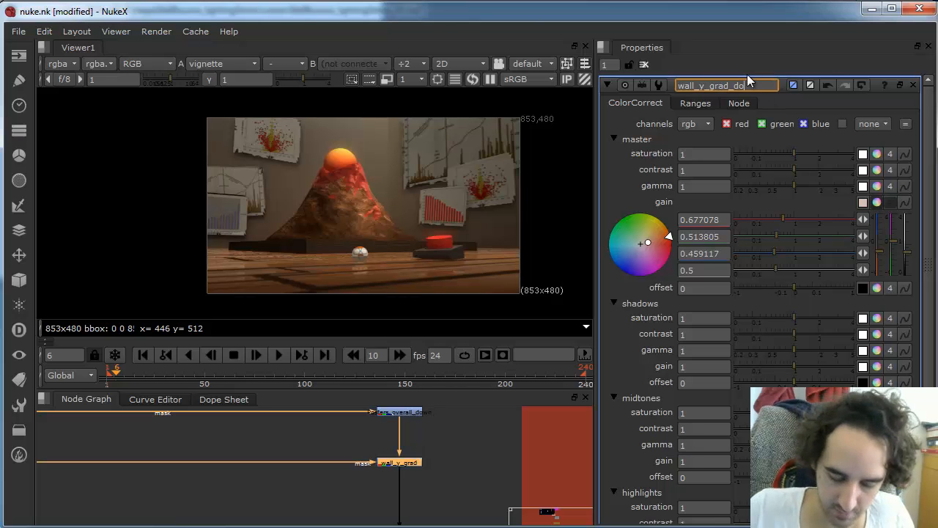
Step: Duplicate the wall_y_grad_down node and insert the copy directly below it in the main node chain
click(413, 465)
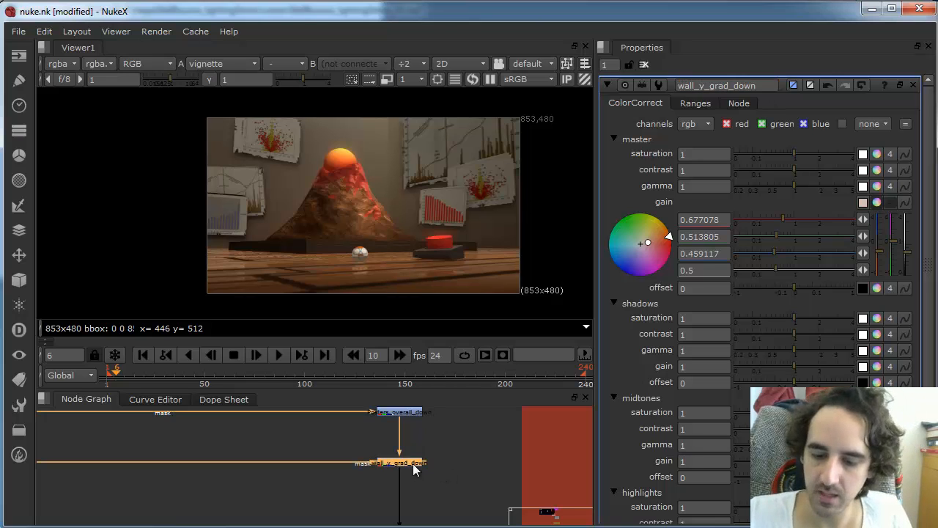
key(ctrl+c)
click(422, 496)
key(ctrl+v)
drag(422, 499, 401, 514)
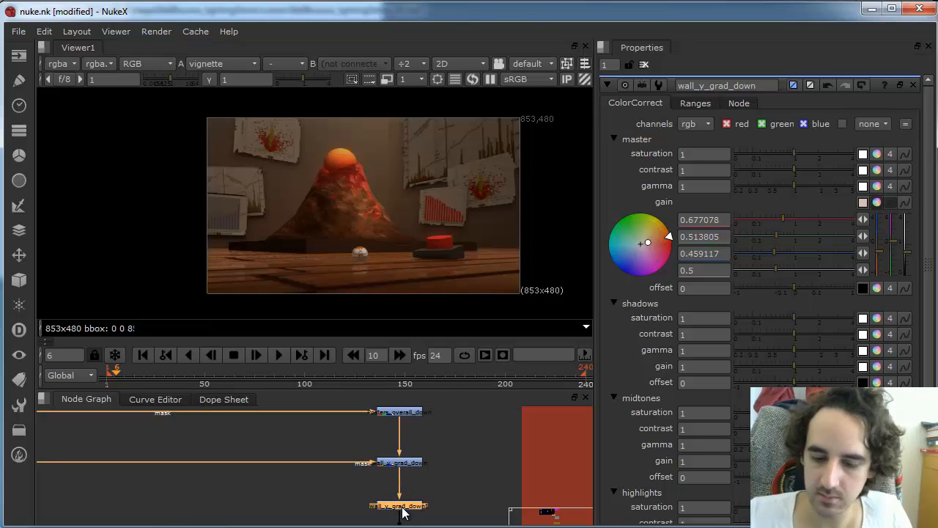
Step: Rename the duplicated ColorCorrect node as wall_y_grad_up
drag(733, 86, 775, 77)
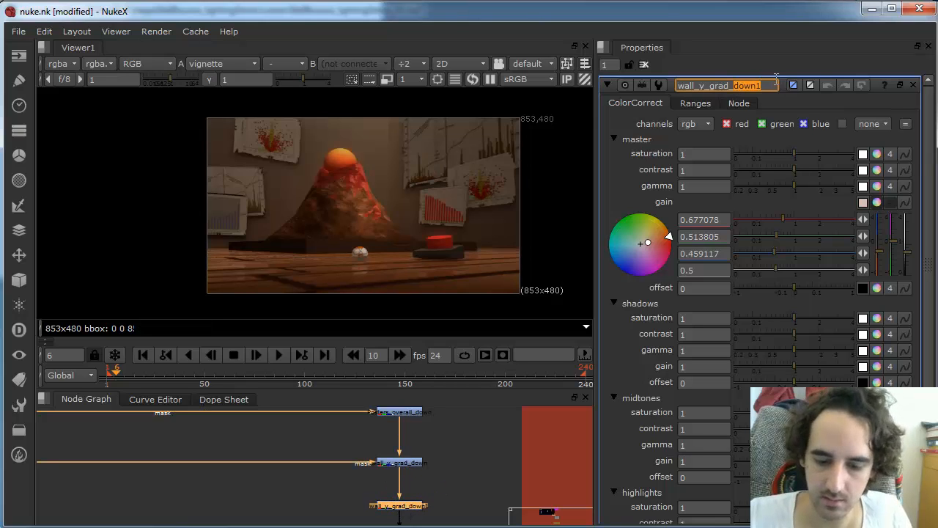
text(up)
click(461, 451)
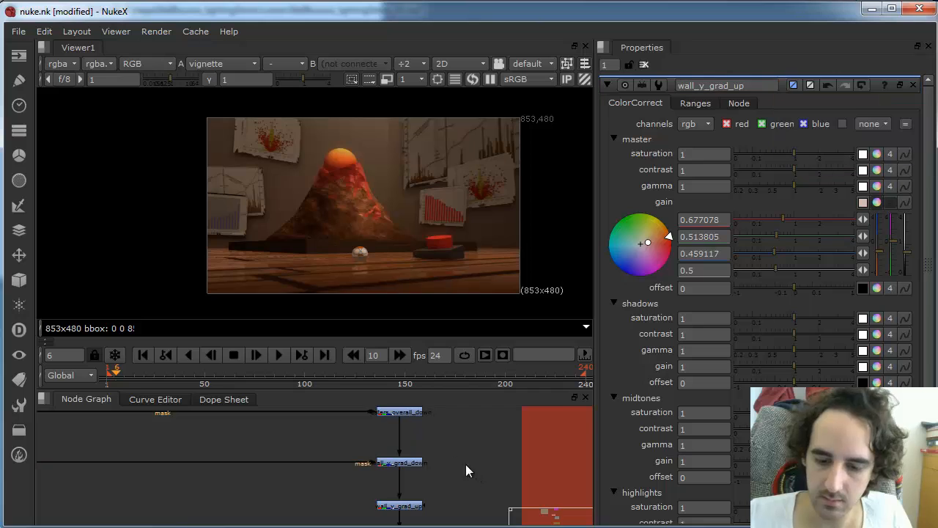
Step: Duplicate the ramp and the blue node under it beside the POSTERS backdrop, and connect the copy to the same source as the original
alt+middle_drag(464, 464, 444, 436)
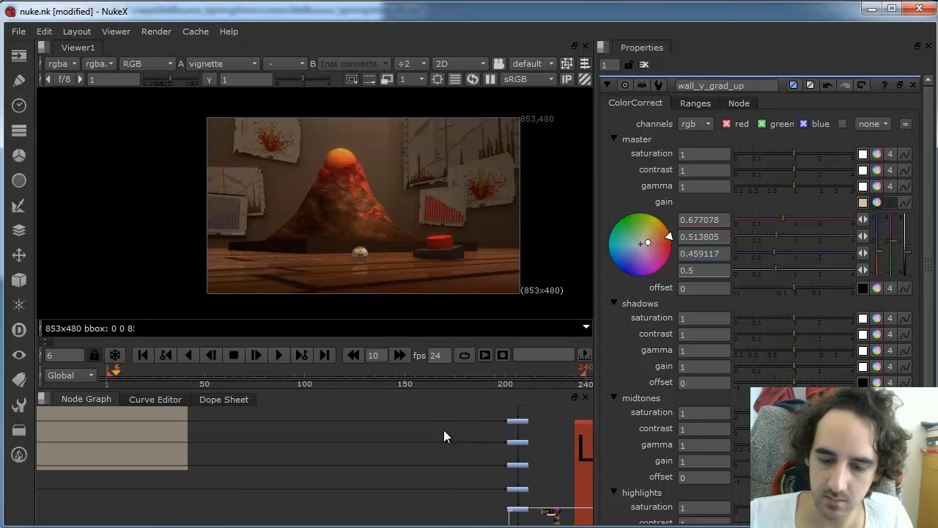
middle_drag(162, 481, 495, 469)
middle_drag(115, 481, 381, 481)
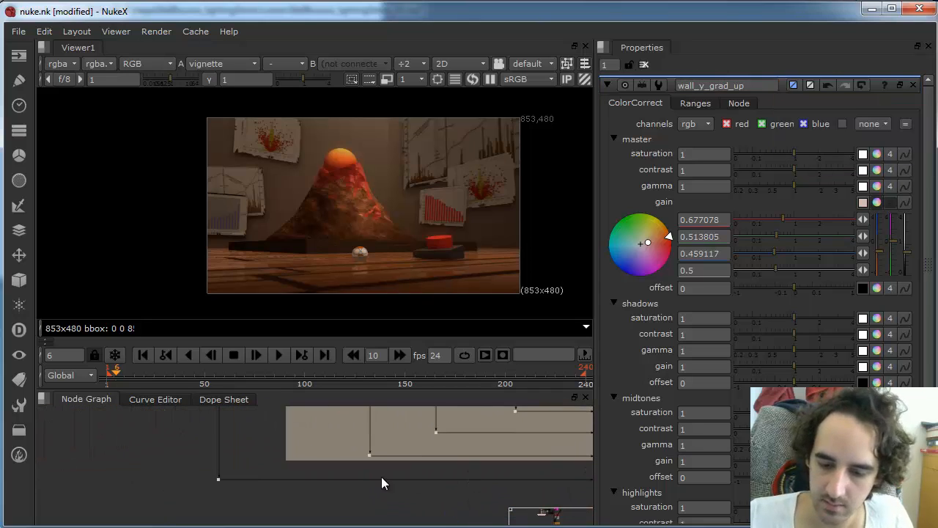
middle_drag(279, 477, 334, 512)
alt+middle_drag(366, 471, 293, 476)
middle_drag(336, 447, 310, 513)
alt+middle_drag(291, 461, 410, 465)
drag(268, 482, 313, 417)
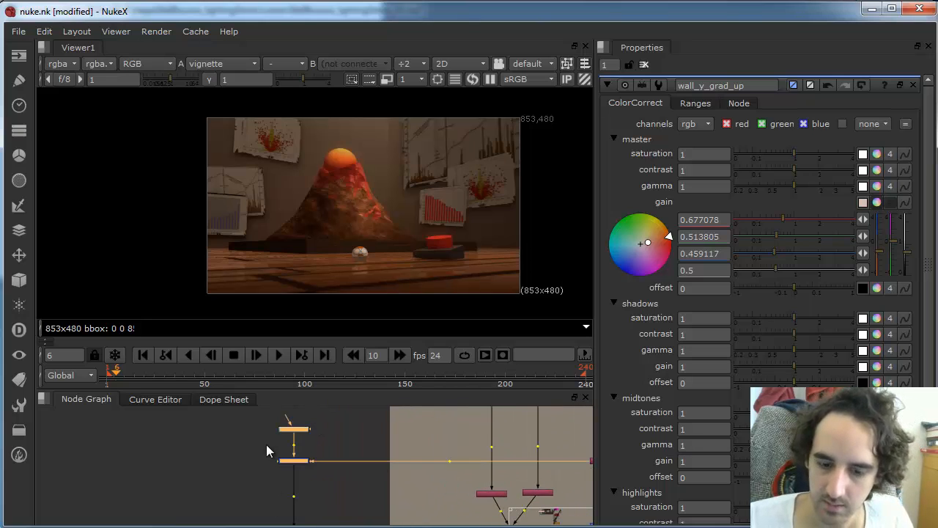
click(253, 421)
key(ctrl+v)
drag(229, 448, 230, 426)
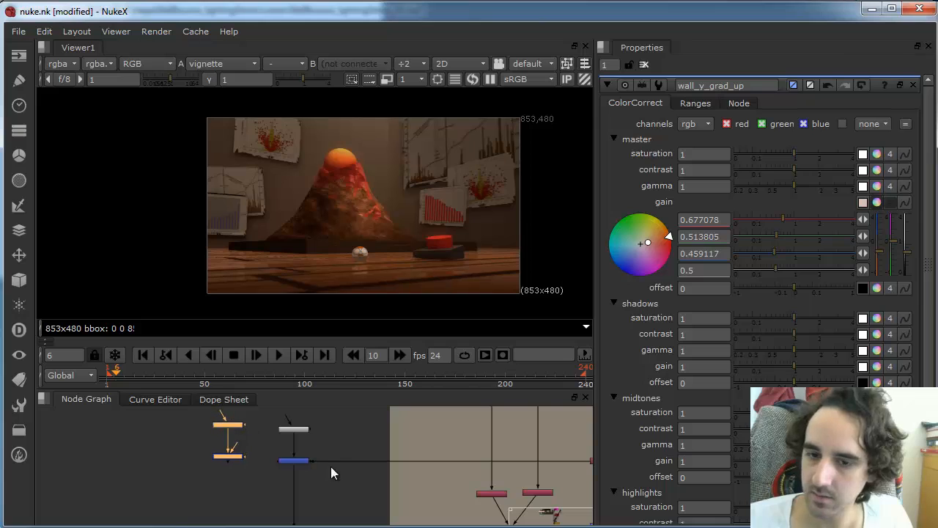
drag(312, 459, 231, 462)
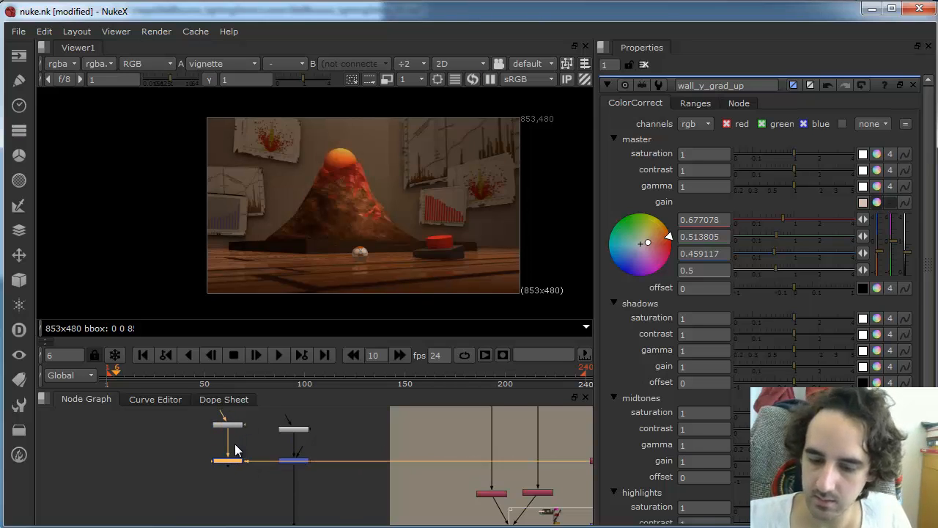
Step: Open Ramp2's properties and connect the mask input of wall_y_grad_up to the duplicated ramp branch
click(229, 425)
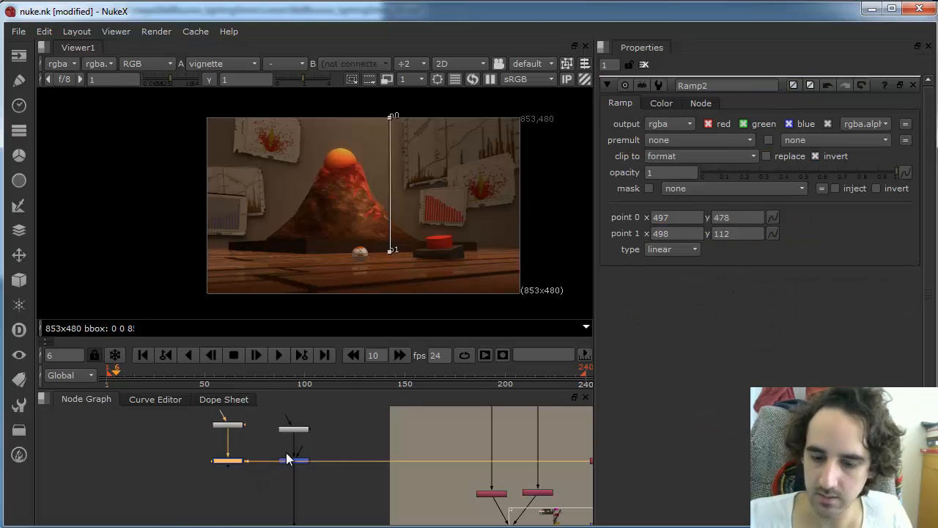
scroll(356, 467, down, 6)
middle_drag(541, 473, 483, 492)
scroll(317, 450, up, 8)
click(352, 494)
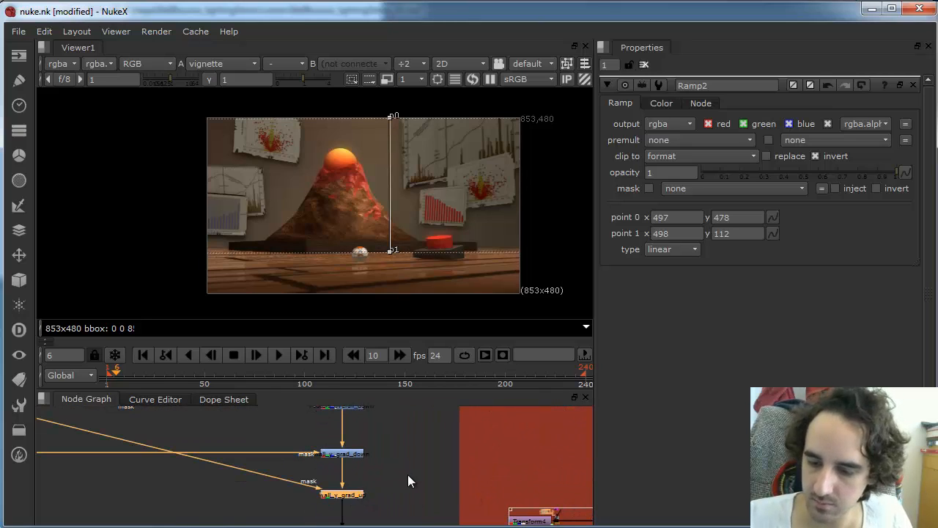
click(408, 475)
Step: Reroute the new mask connection around the POSTERS backdrop by adding a bend point to its line
alt+middle_drag(408, 475, 292, 478)
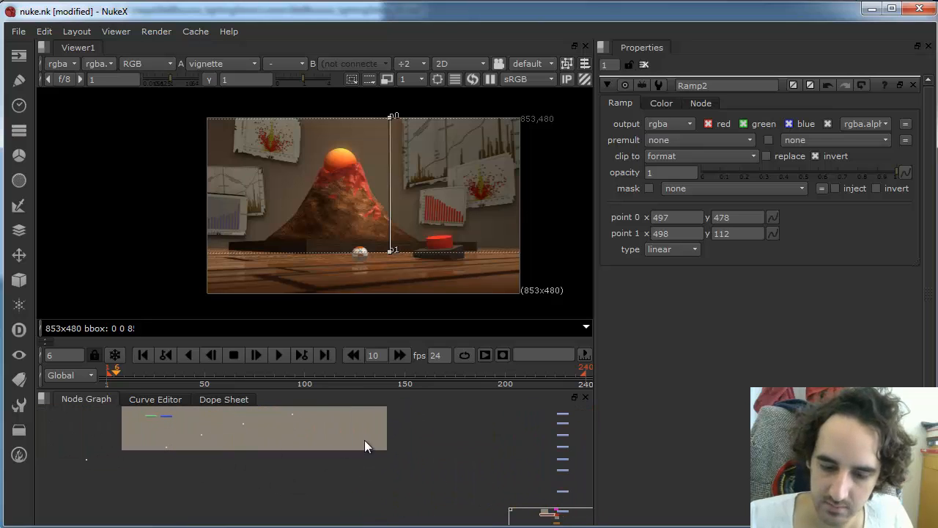
alt+middle_drag(364, 440, 478, 425)
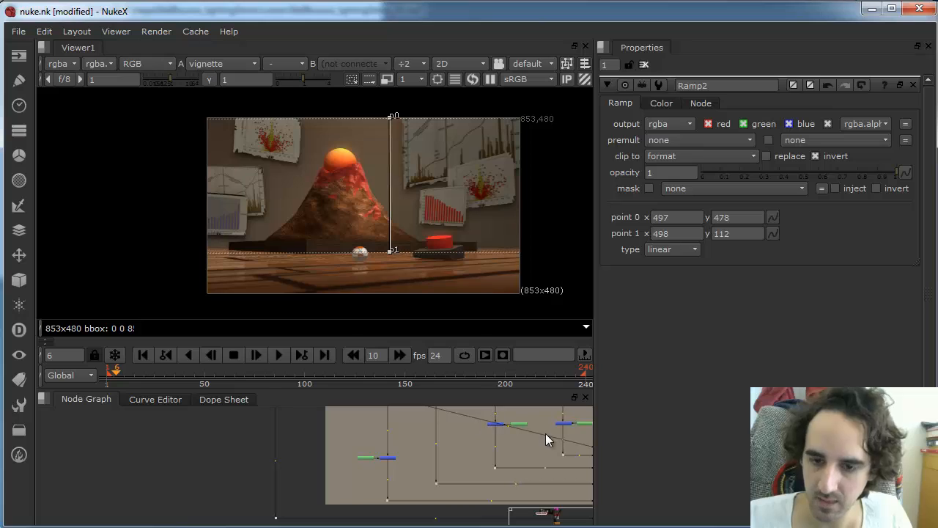
ctrl+drag(506, 439, 243, 508)
alt+middle_drag(494, 464, 195, 488)
middle_drag(433, 506, 336, 449)
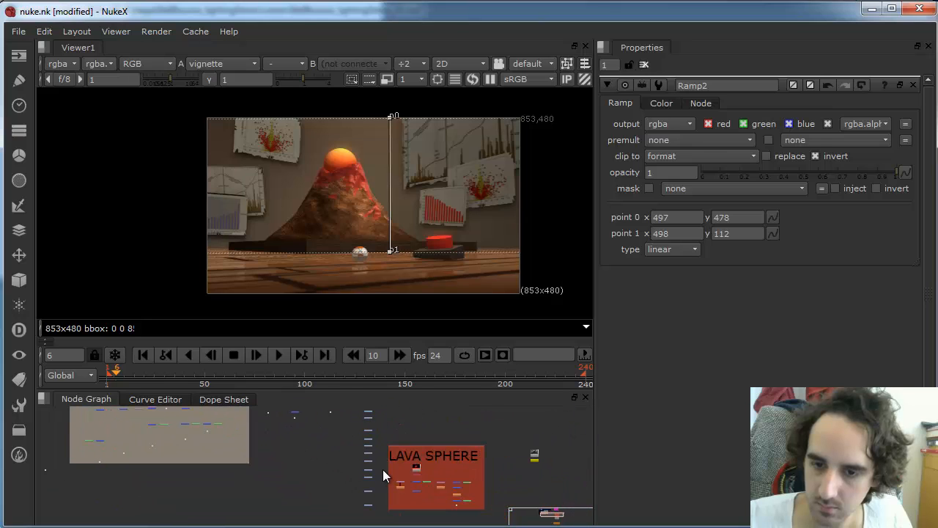
scroll(385, 457, up, 8)
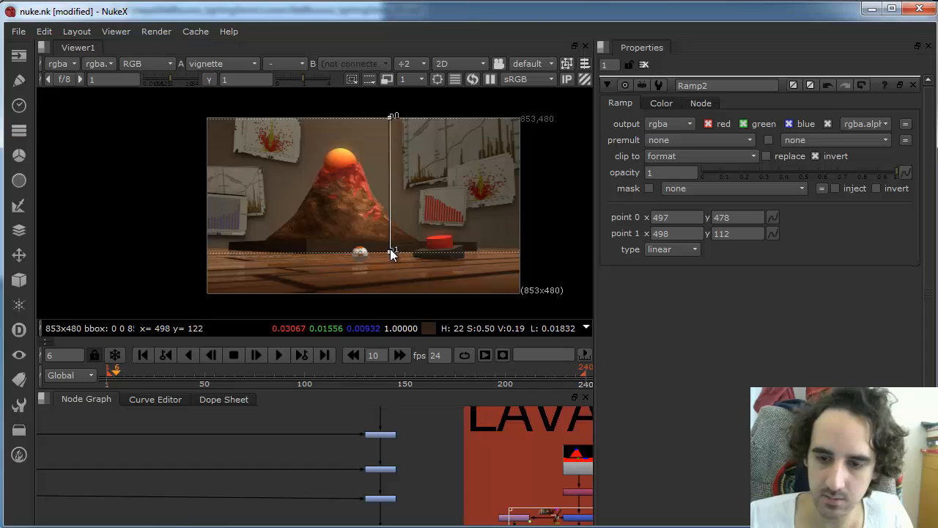
Step: Raise Ramp2's point 1 to y 166 in the image and select the ramp node in the graph
drag(390, 250, 389, 220)
scroll(349, 466, down, 1)
scroll(350, 462, down, 3)
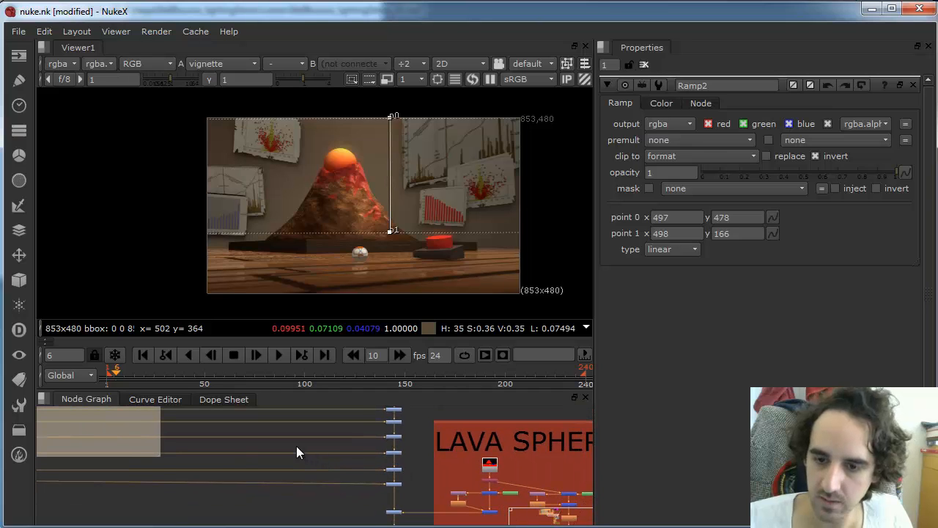
middle_drag(110, 433, 450, 494)
middle_drag(226, 463, 373, 512)
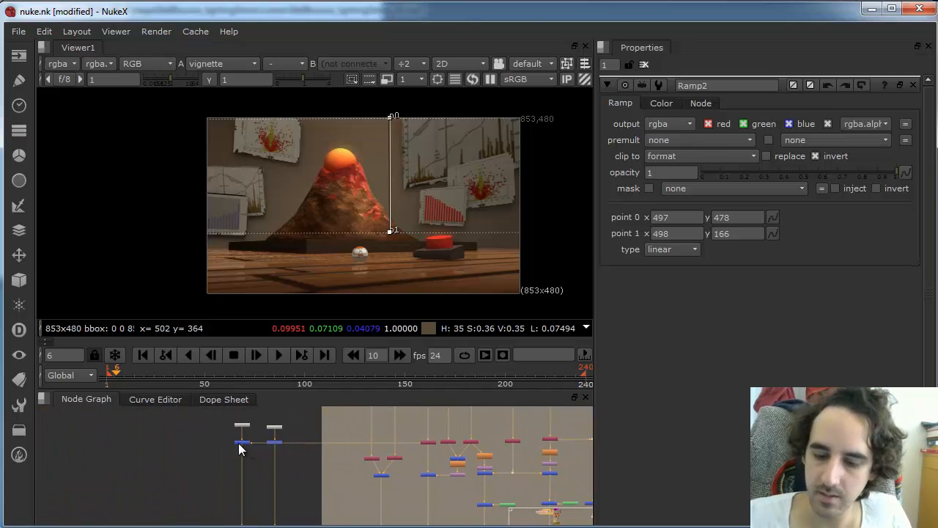
middle_drag(239, 444, 256, 459)
scroll(256, 452, up, 4)
click(268, 434)
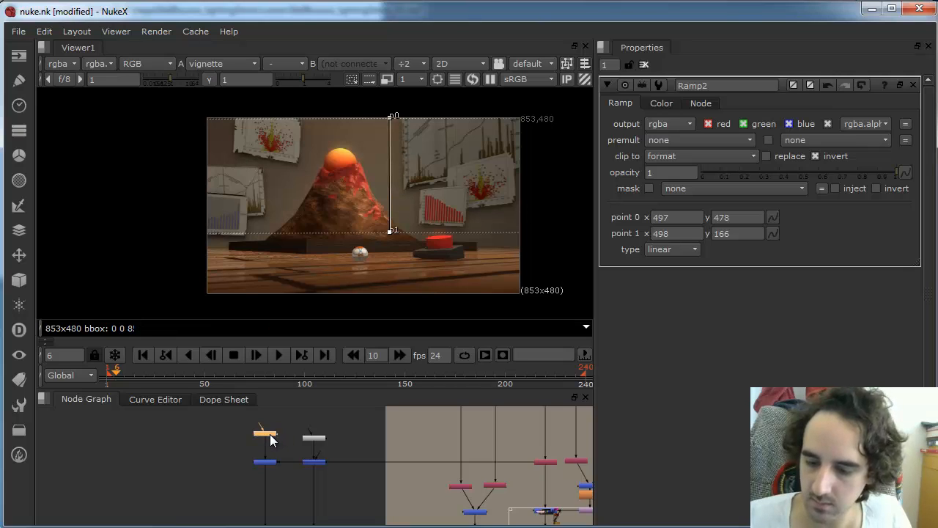
Step: Move wall_y_grad_up closer to wall_y_grad_down and set its master gain to red 2.05355, green 2.127078 and blue 1.799925
scroll(513, 444, down, 4)
middle_drag(444, 452, 155, 418)
scroll(457, 489, up, 5)
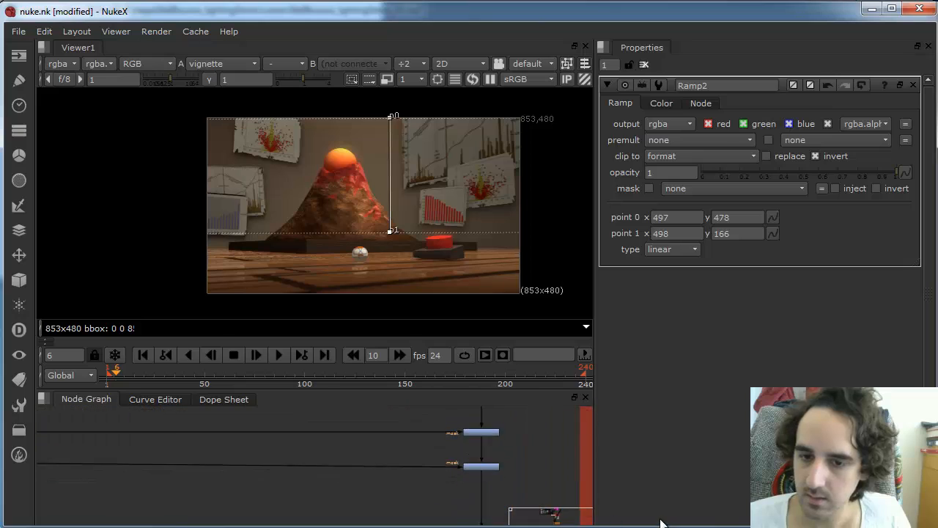
double_click(498, 461)
drag(498, 460, 501, 450)
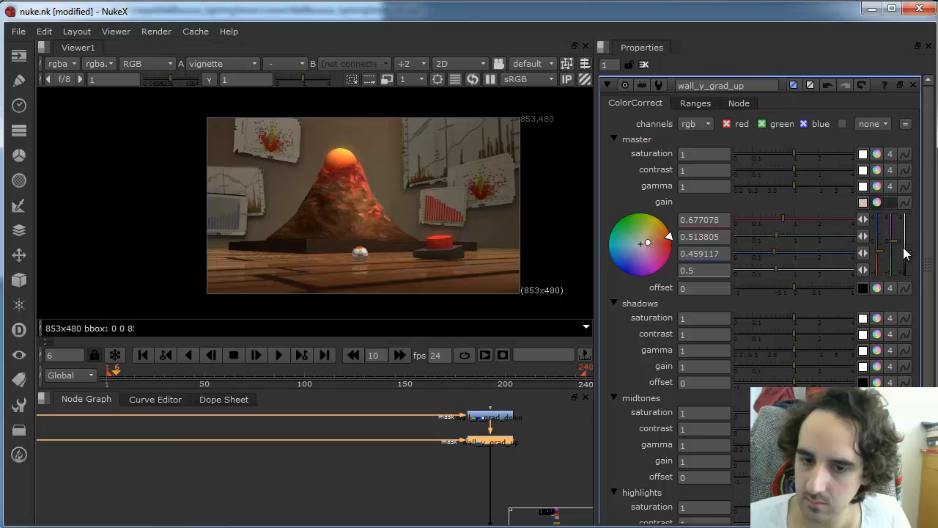
drag(903, 253, 907, 240)
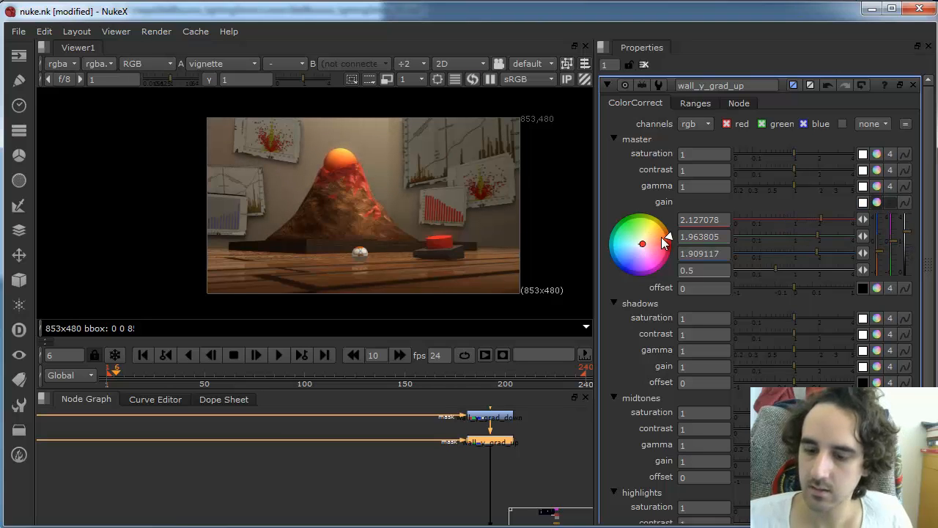
mouse_move(668, 239)
mouse_down()
mouse_move(654, 218)
mouse_move(636, 216)
mouse_move(630, 224)
mouse_move(657, 238)
mouse_up()
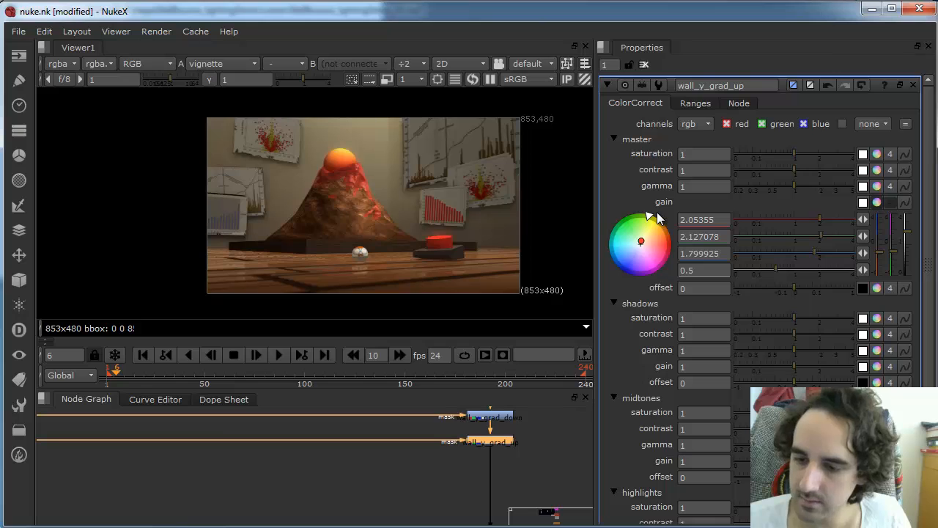
Step: Toggle wall_y_grad_down and wall_y_grad_up off and on together to compare the wall grading
click(492, 418)
shift+click(495, 441)
key(d)
key(d)
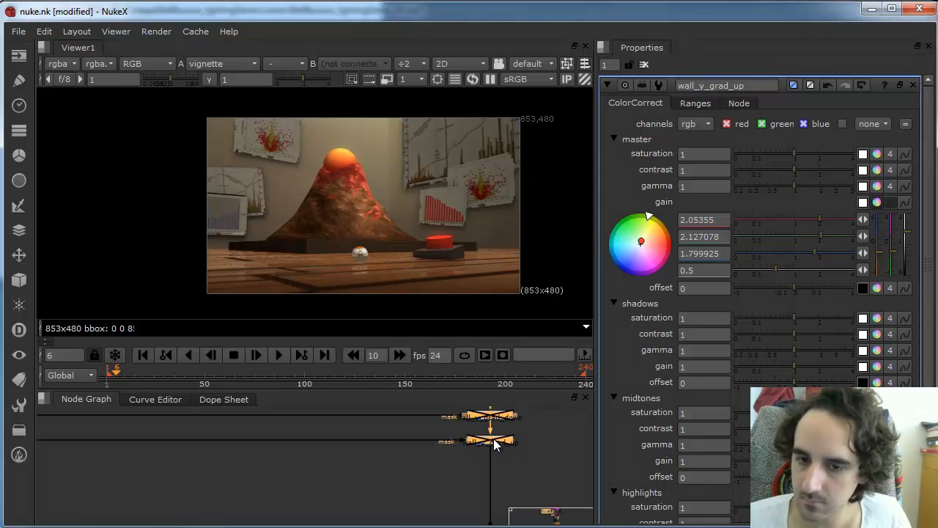
key(d)
key(d)
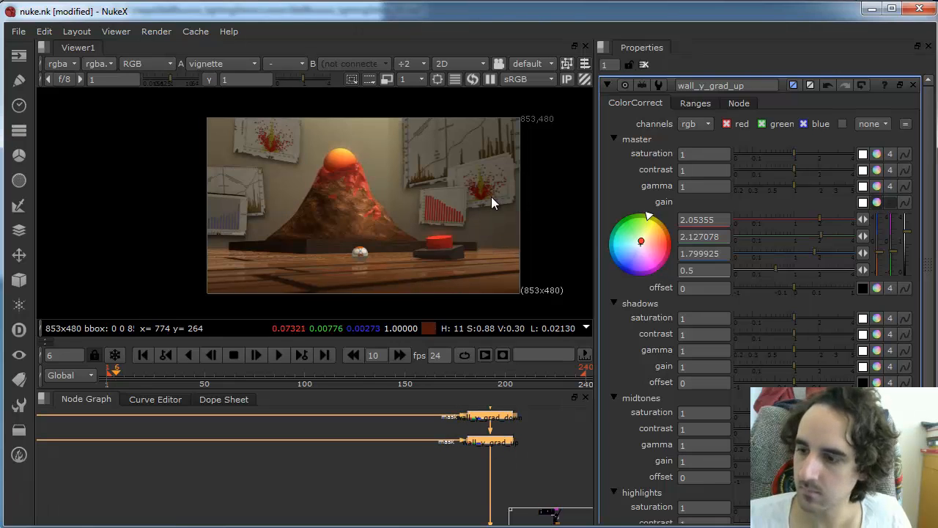
Step: Warm wall_y_grad_up's master gain and raise it to red 2.71331, green 2.312889 and blue 1.873801
click(520, 427)
click(507, 441)
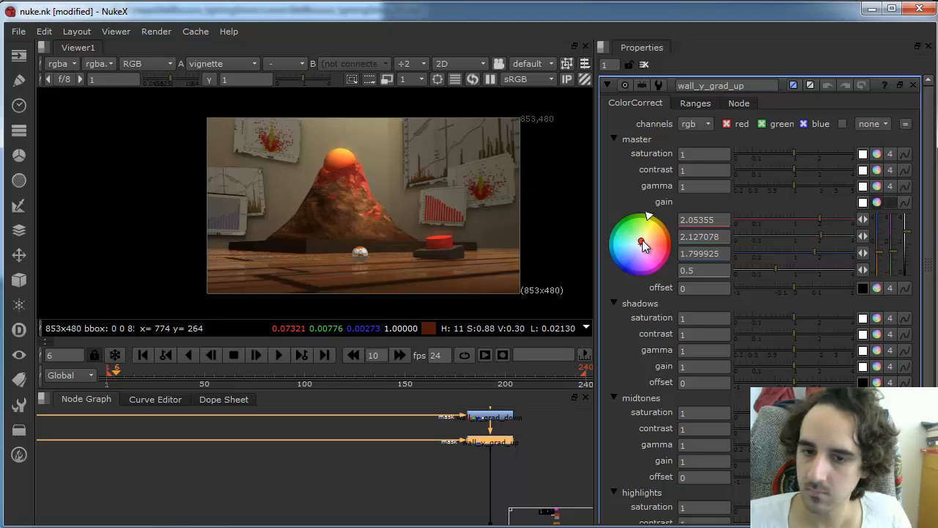
mouse_move(643, 240)
mouse_down()
mouse_move(670, 248)
mouse_move(735, 238)
mouse_move(708, 234)
mouse_move(722, 198)
mouse_up()
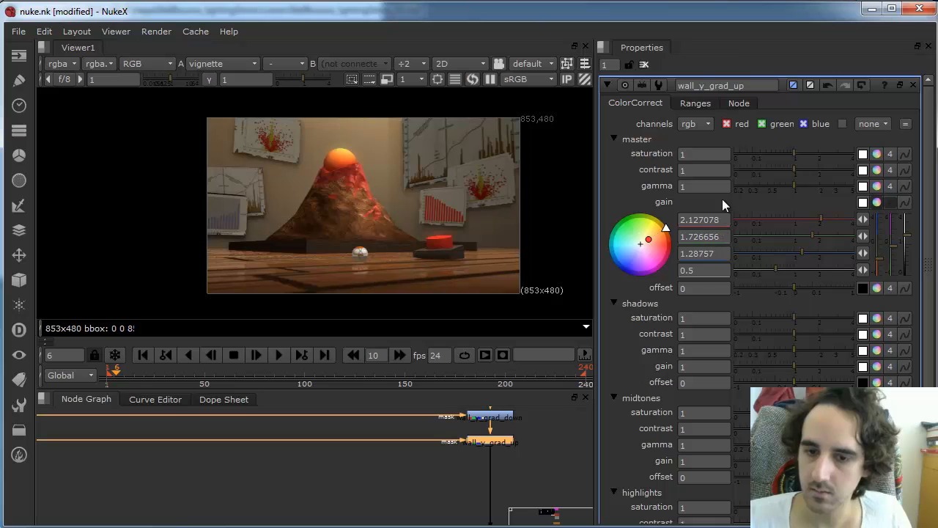
drag(909, 241, 907, 230)
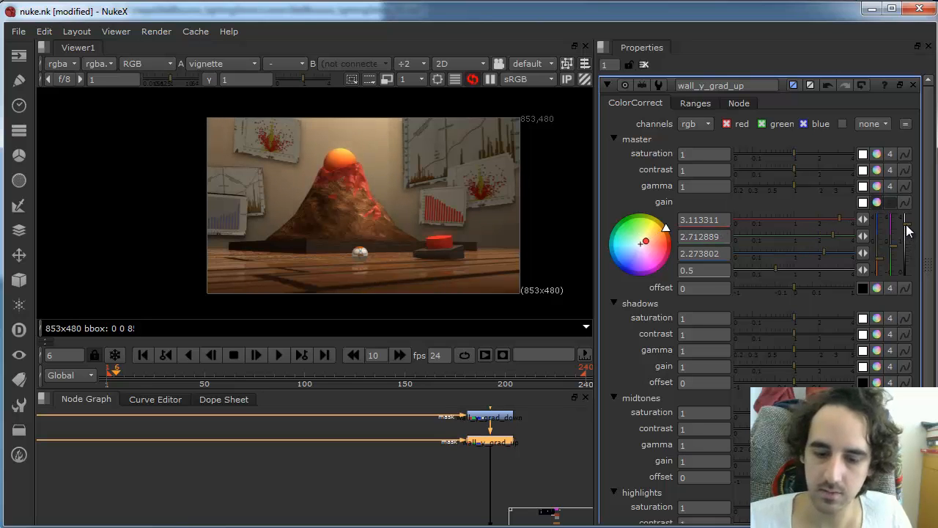
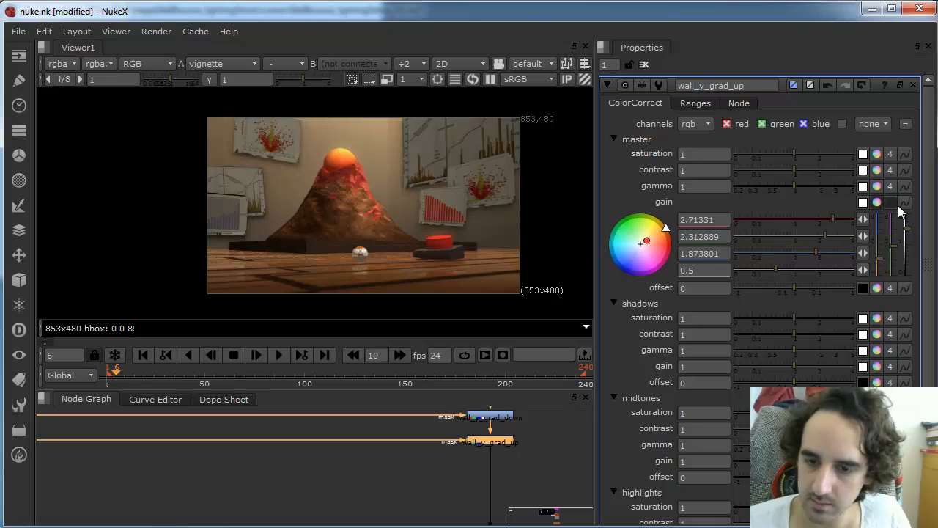
Step: Lower Ramp2's point 1 in the image to x 494, y 118
scroll(544, 437, down, 3)
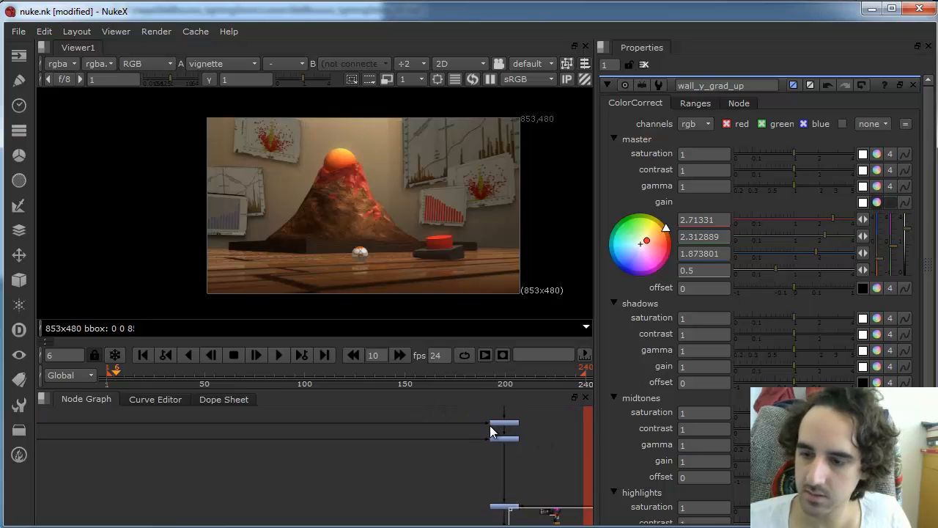
scroll(490, 426, down, 8)
scroll(275, 432, up, 3)
middle_drag(322, 411, 335, 465)
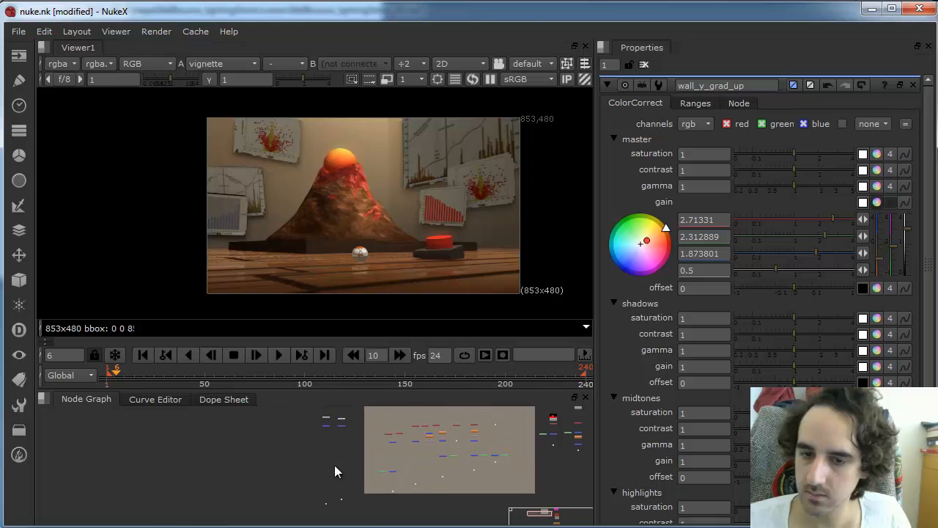
scroll(415, 485, up, 5)
double_click(338, 467)
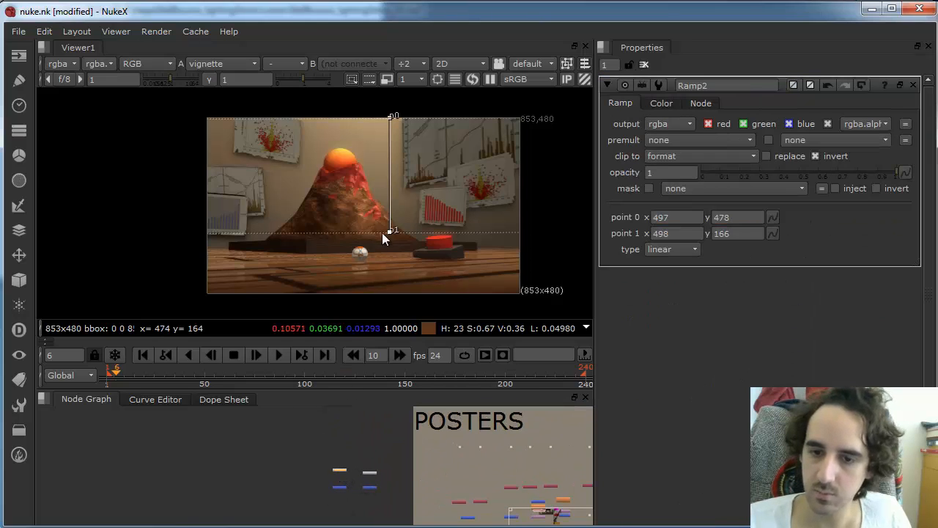
drag(388, 231, 388, 248)
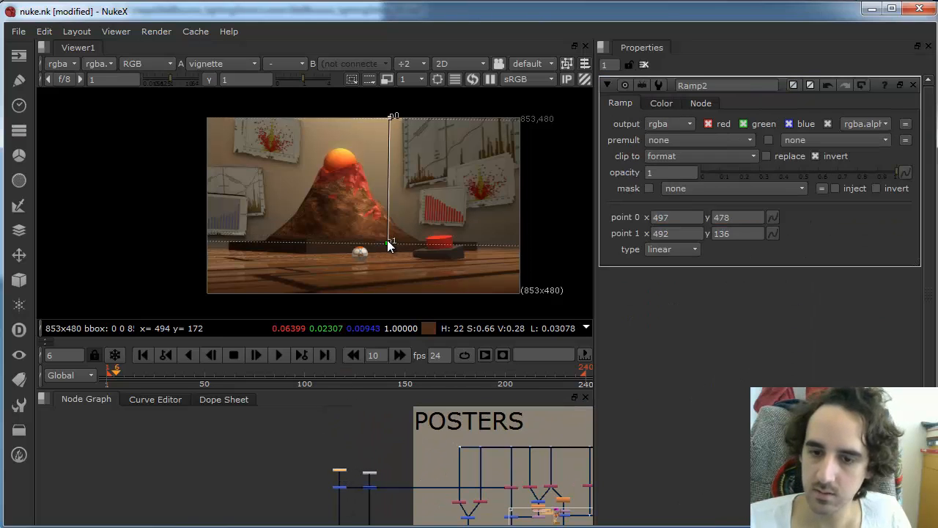
Step: Try Ramp2's smooth0 falloff, settle on type smooth1 and move point 0 to x 508, y 488
click(694, 250)
click(688, 279)
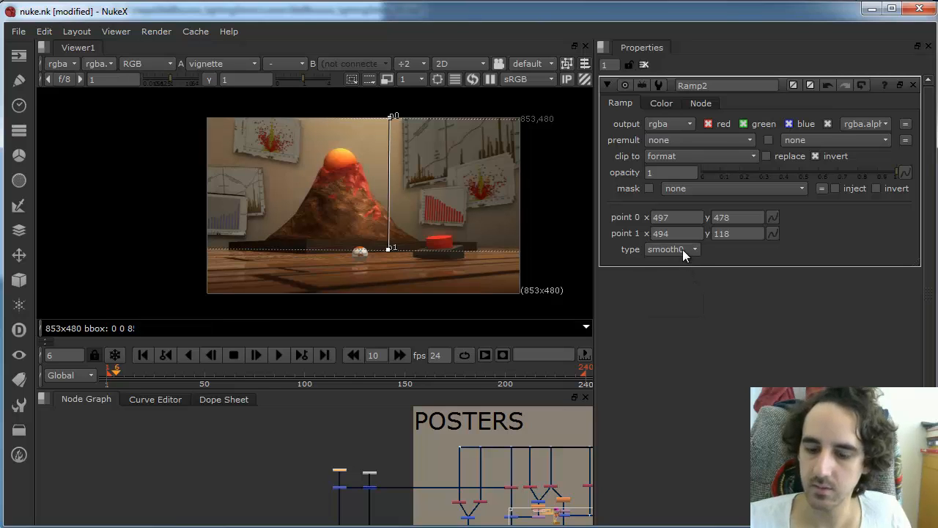
click(682, 250)
click(687, 267)
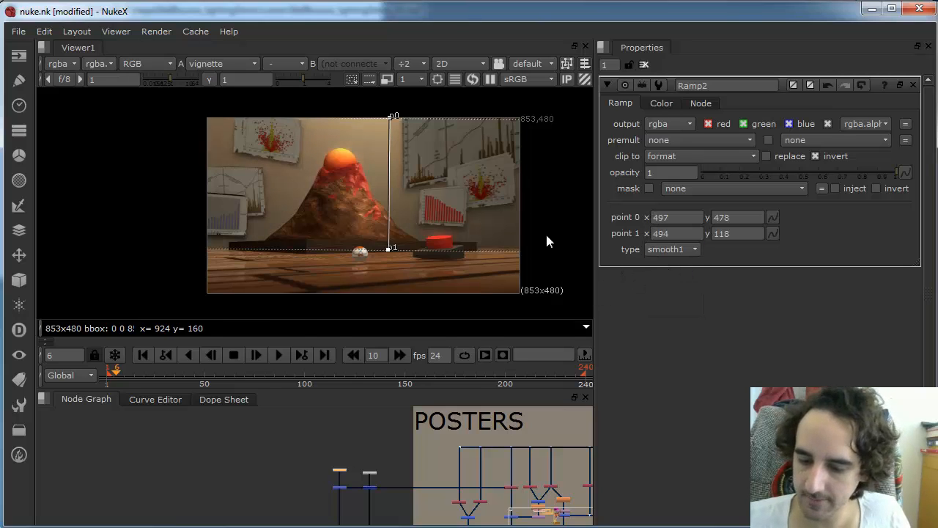
mouse_move(389, 116)
mouse_down()
mouse_move(415, 118)
mouse_move(394, 118)
mouse_move(403, 112)
mouse_up()
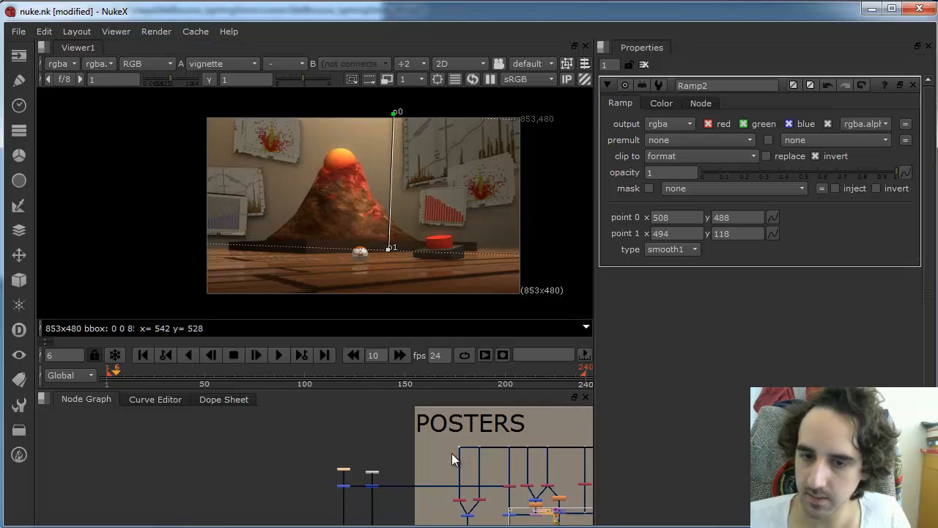
Step: Reopen wall_y_grad_up and reduce its master gain to red 2.31331, green 1.912889 and blue 1.4738
scroll(472, 456, down, 3)
middle_drag(473, 456, 208, 400)
alt+middle_drag(467, 496, 712, 524)
double_click(469, 478)
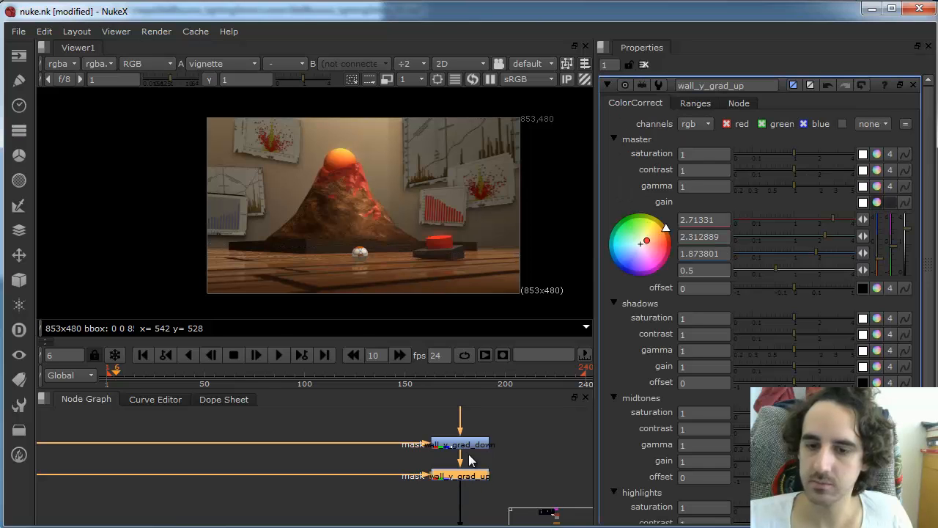
drag(908, 249, 907, 237)
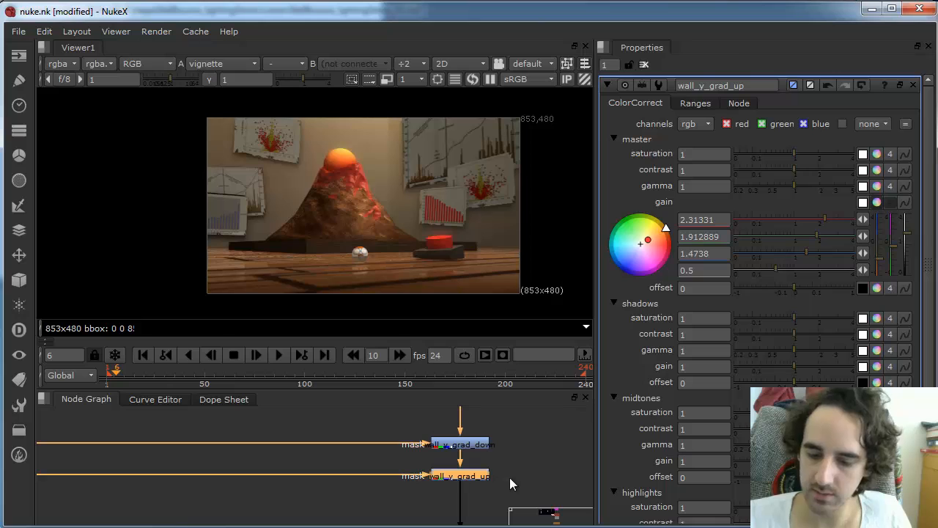
Step: Select wall_y_grad_down and wall_y_grad_up together, clear the selection and save the script
drag(411, 421, 519, 482)
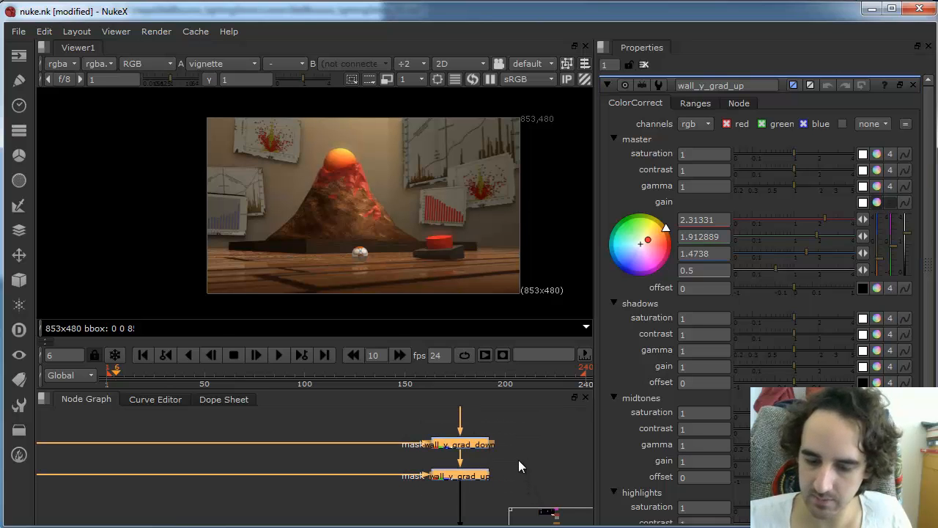
click(518, 460)
key(ctrl+s)
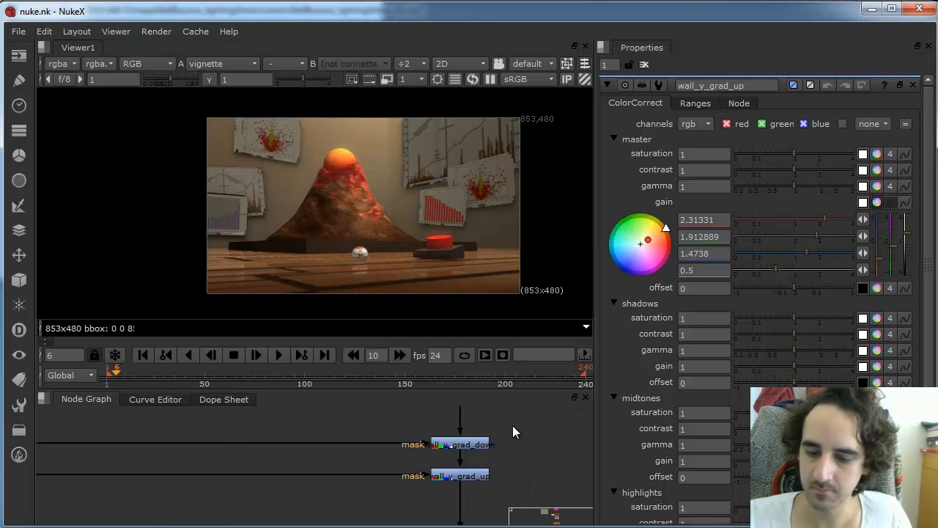
Step: Find the vignette node in the FINISHING TOUCHES group and toggle it off and on to judge its effect
middle_drag(517, 437, 355, 440)
middle_drag(519, 477, 370, 440)
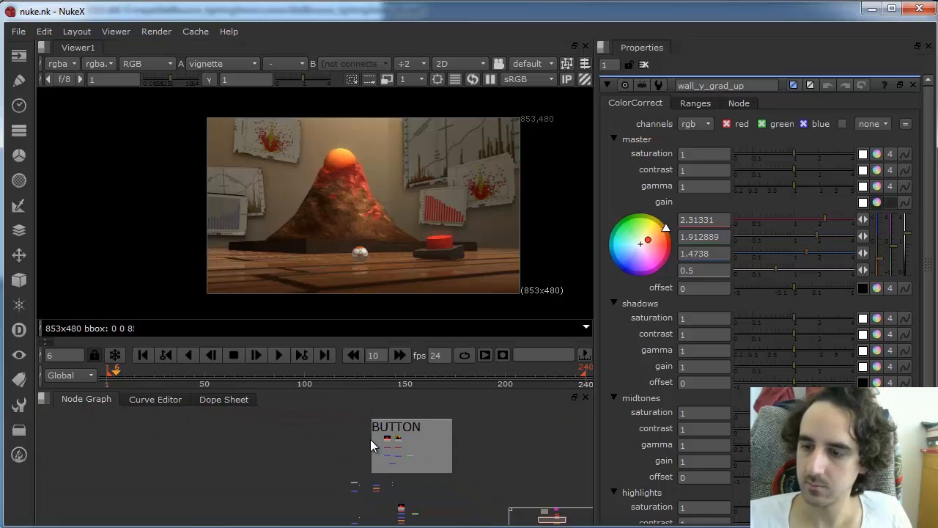
middle_drag(387, 511, 433, 434)
alt+middle_drag(384, 475, 550, 488)
middle_drag(466, 513, 429, 480)
click(311, 488)
key(d)
key(d)
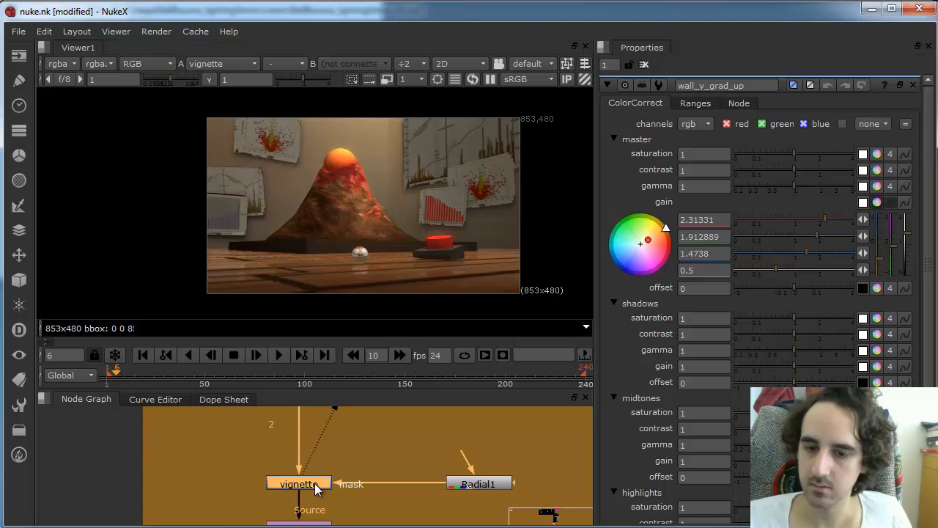
Step: Try a softness of 0.5 on the vignette's Radial1 mask, undo it and step through the undo history
double_click(482, 486)
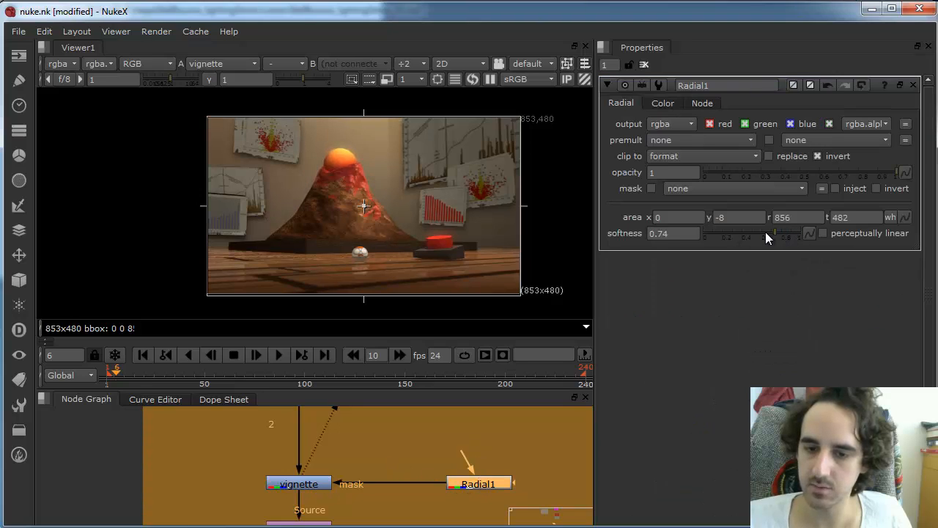
mouse_move(768, 238)
mouse_down()
mouse_move(729, 240)
mouse_move(787, 237)
mouse_move(743, 240)
mouse_move(754, 242)
mouse_up()
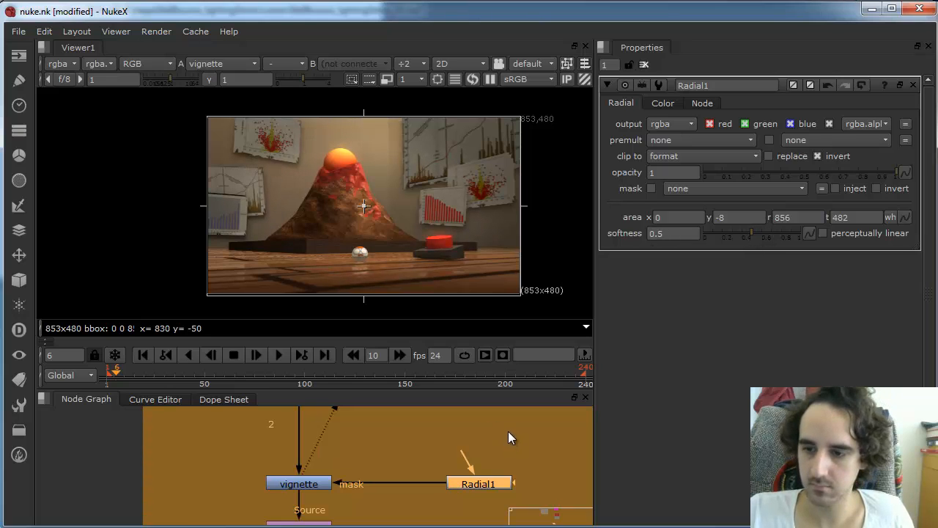
key(ctrl+z)
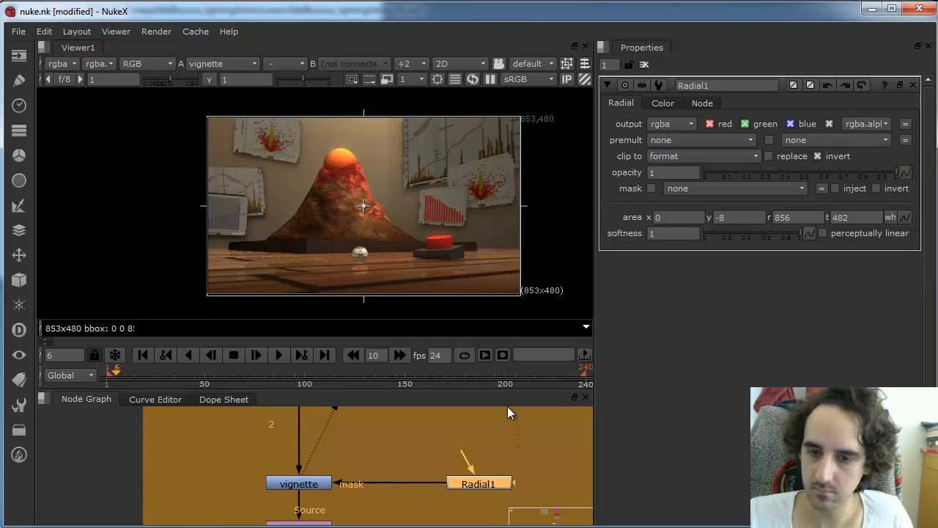
key(ctrl+z)
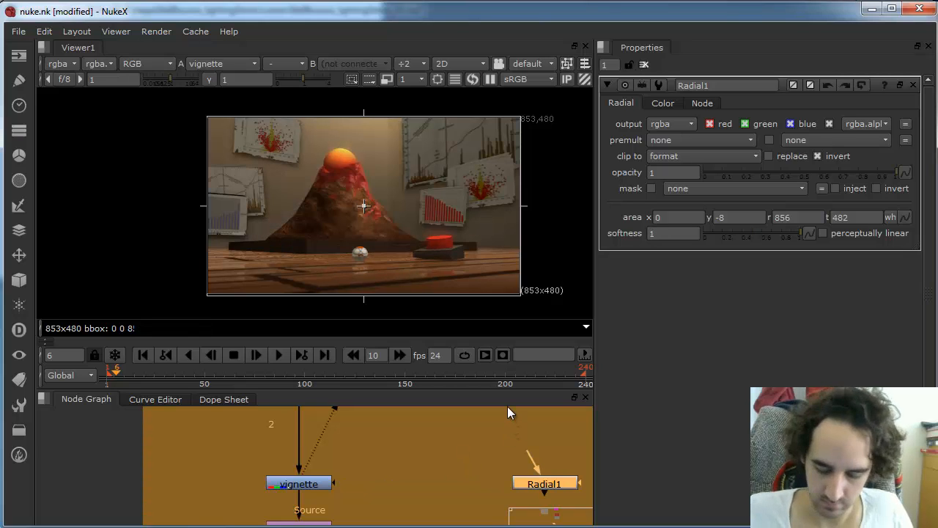
key(ctrl+shift+z)
key(ctrl+z)
key(ctrl+shift+z)
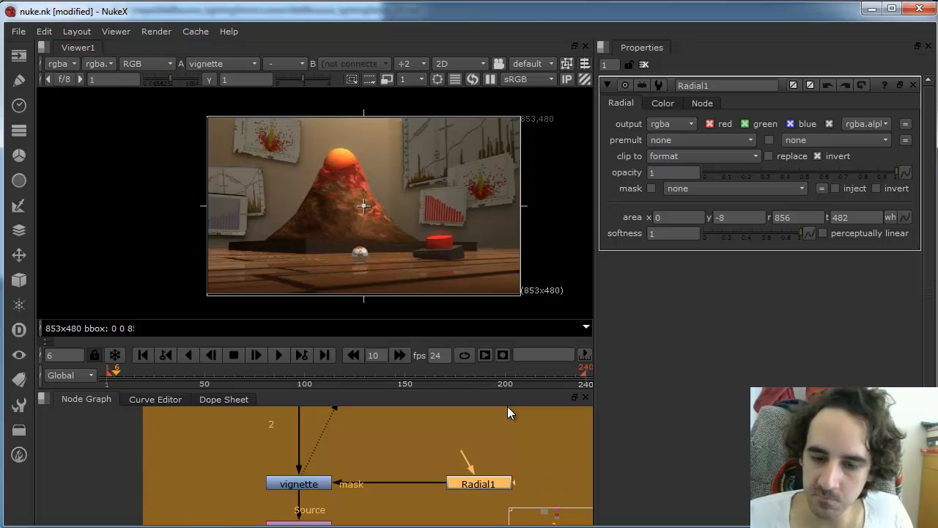
Step: Compare the image with the vignette off and on, and set Radial1's softness to 0.5
key(d)
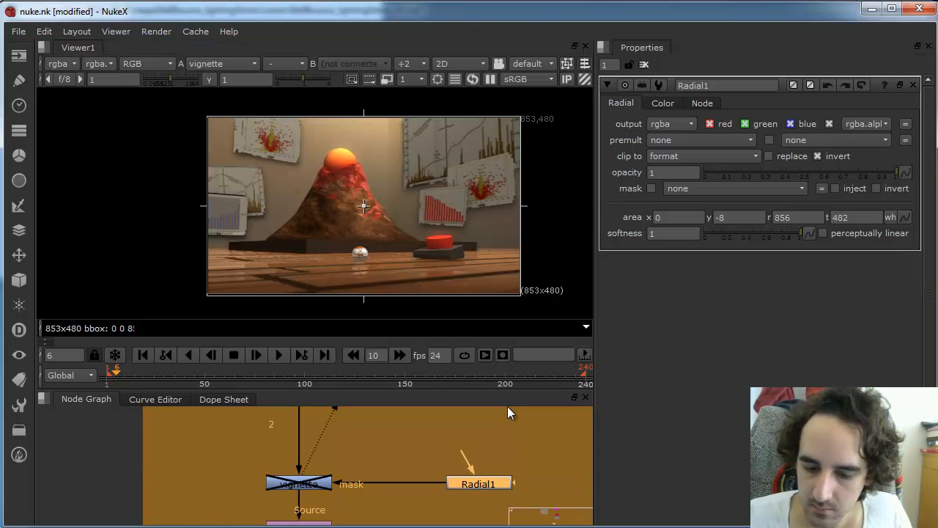
key(d)
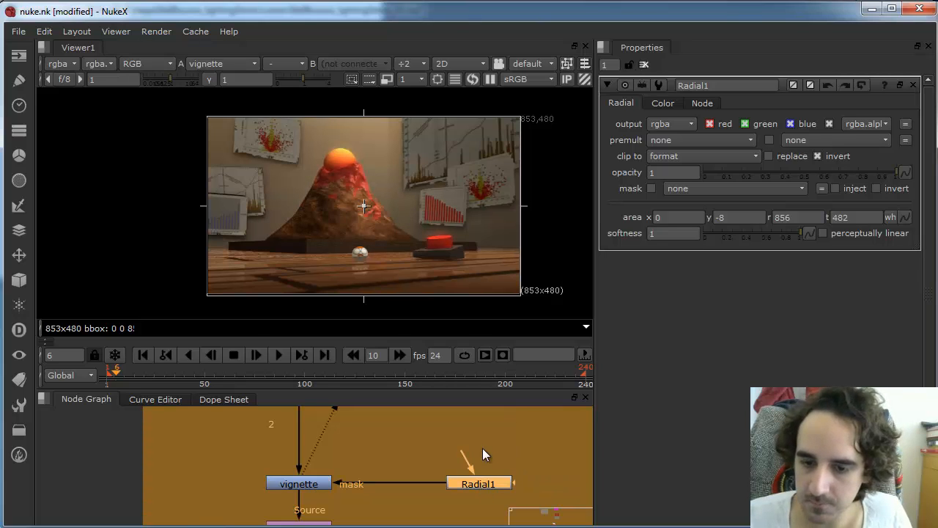
text(0.5)
key(Return)
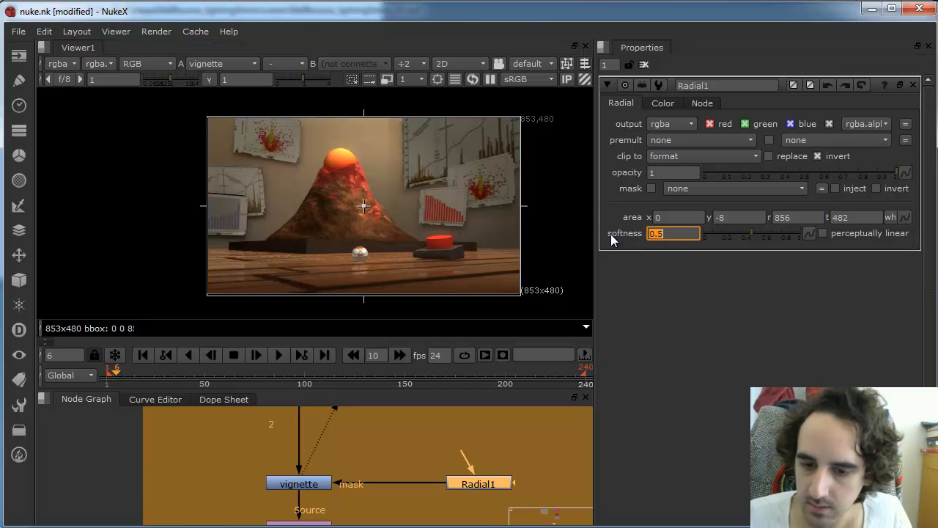
Step: Open the vignette node's settings and show the Grain2_1 output in the viewer
double_click(315, 480)
alt+middle_drag(426, 470, 384, 460)
middle_drag(384, 460, 410, 384)
click(352, 480)
key(1)
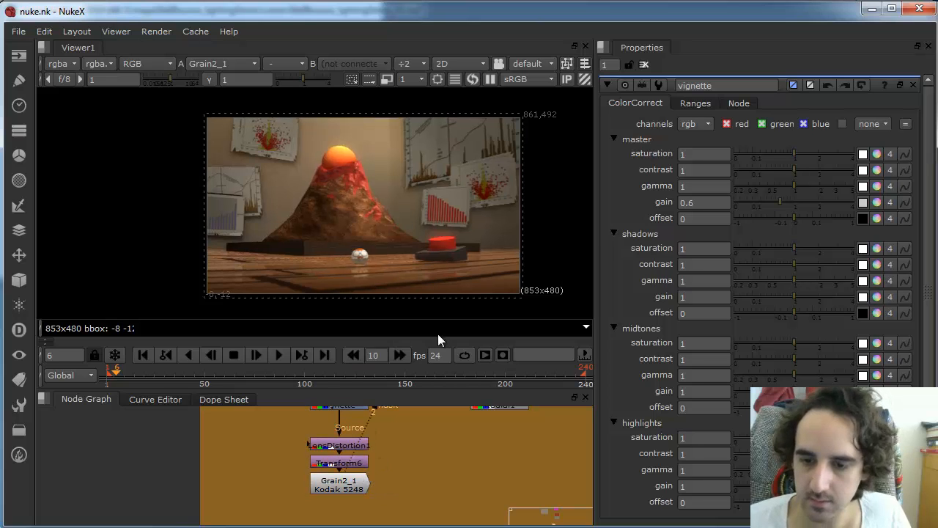
Step: Check the graded output at frames 149 and 88, examining the small ball on the table up close
click(404, 375)
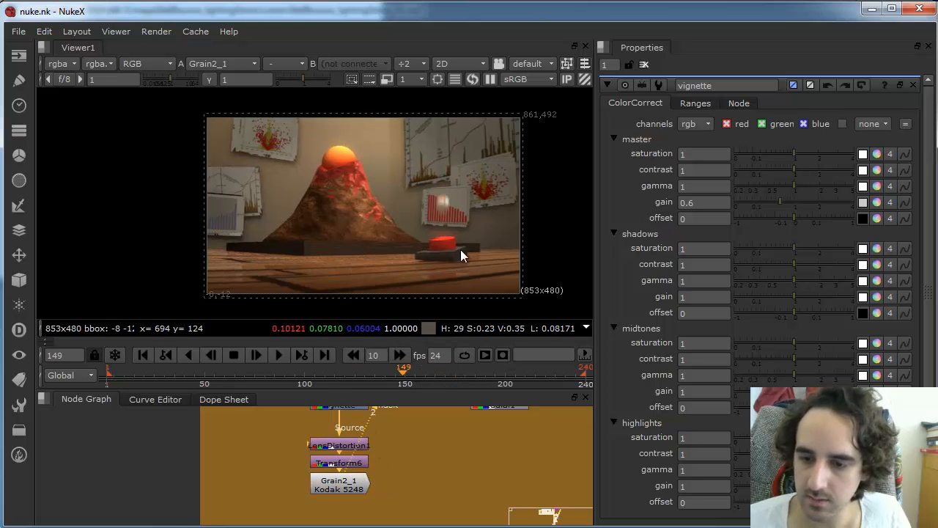
click(312, 374)
click(281, 372)
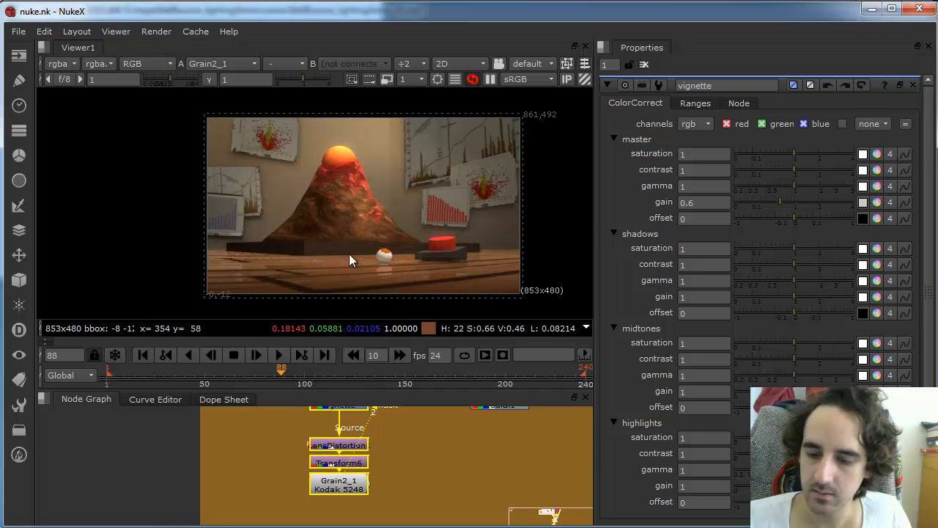
scroll(366, 272, up, 5)
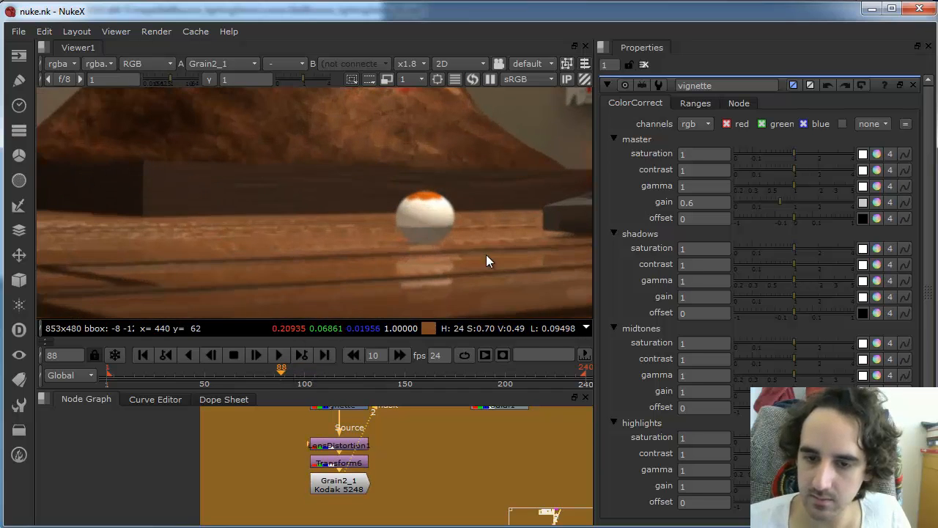
scroll(470, 235, down, 5)
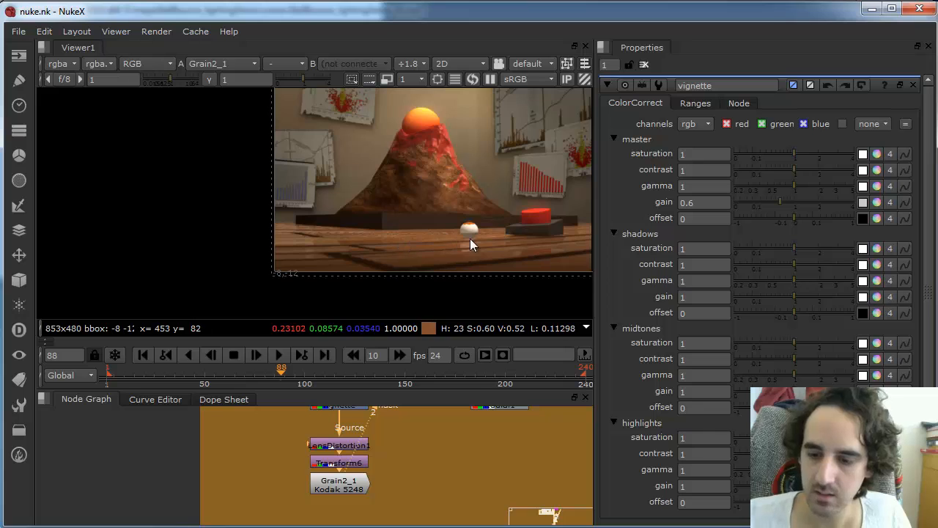
scroll(473, 234, up, 1)
Step: Enlarge the node graph area at the viewer's expense and recentre the image in the viewer
alt+middle_drag(512, 443, 364, 446)
drag(455, 387, 456, 344)
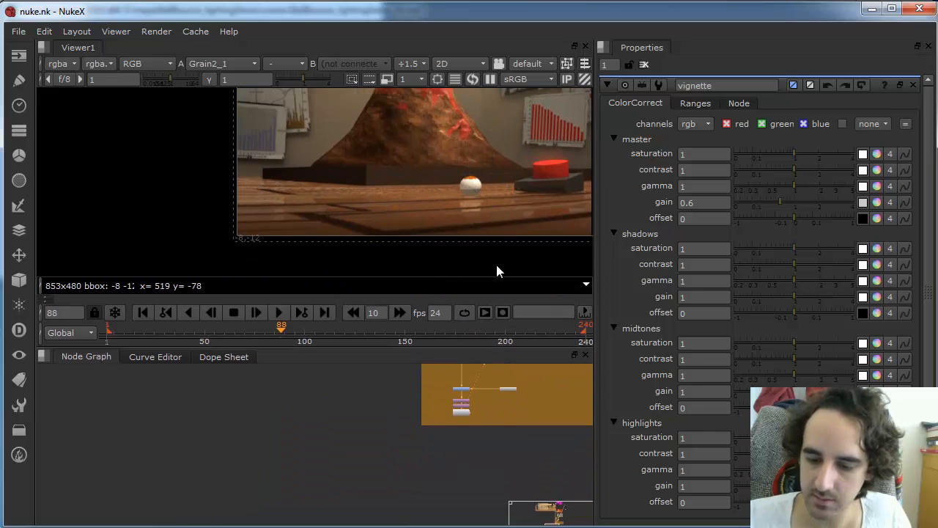
middle_drag(521, 233, 416, 232)
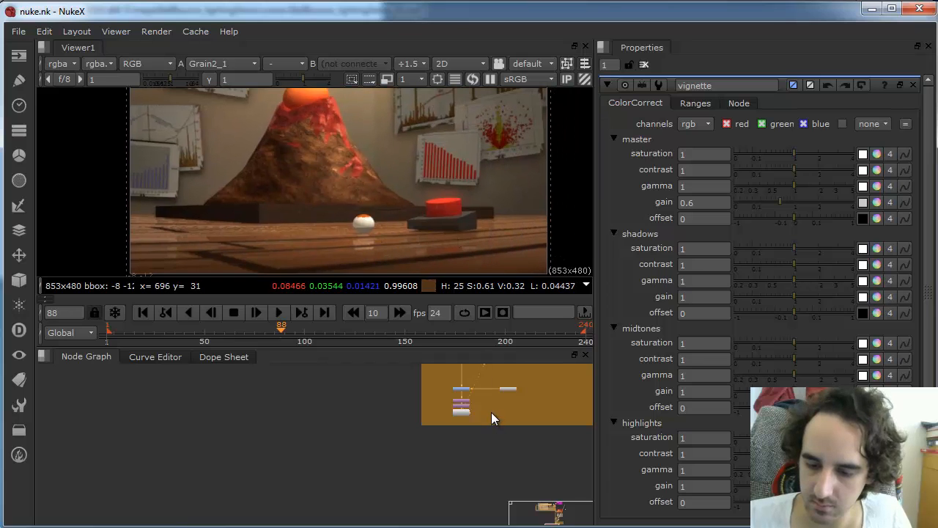
Step: Select the BUTTON and FINISHING TOUCHES groups with the nodes between them, and move them down, away from LAVA SPHERE
alt+middle_drag(491, 412, 414, 507)
alt+middle_drag(440, 444, 462, 442)
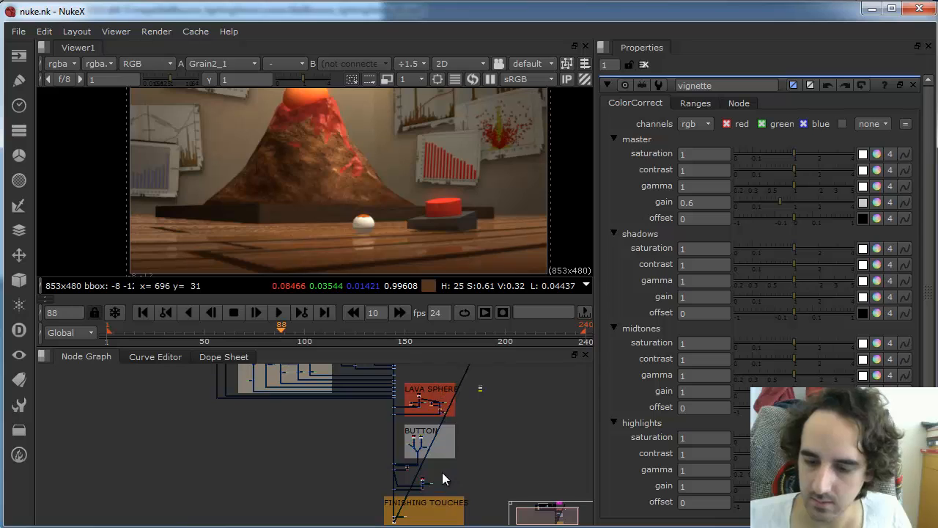
scroll(438, 463, up, 1)
drag(372, 419, 512, 525)
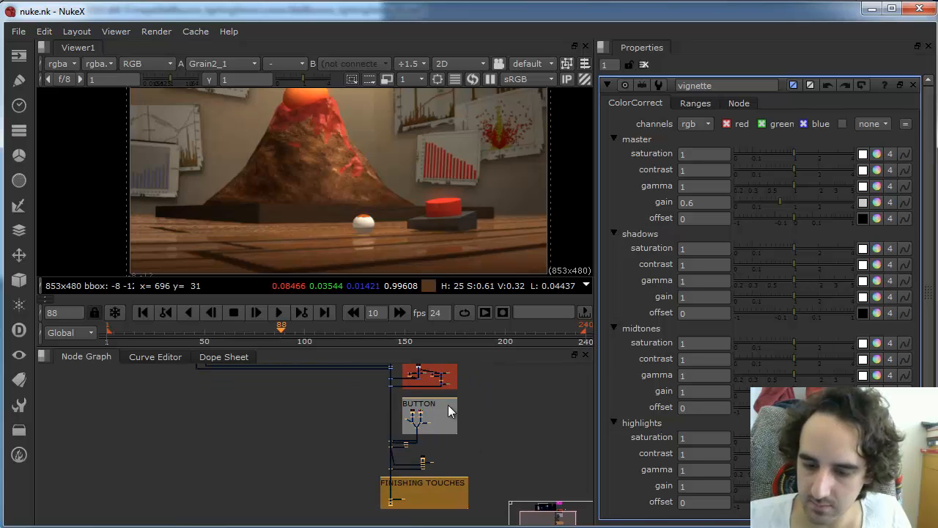
scroll(478, 401, up, 2)
drag(468, 398, 469, 482)
click(470, 393)
Step: Locate the LAVA SPHERE group in the node graph and show its Read7 colour ID pass in the viewer
alt+middle_drag(469, 394, 529, 423)
middle_drag(481, 424, 501, 507)
alt+middle_drag(439, 423, 528, 441)
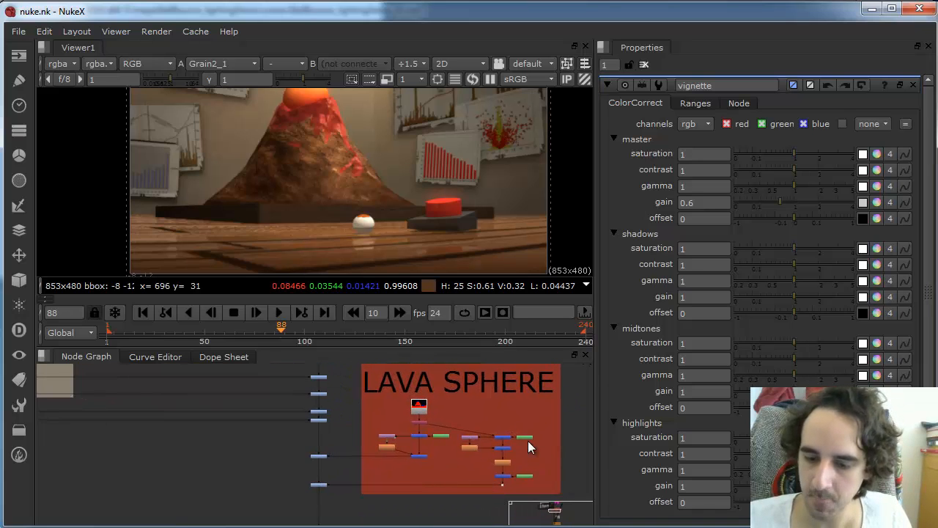
alt+middle_drag(408, 419, 528, 421)
click(420, 403)
key(1)
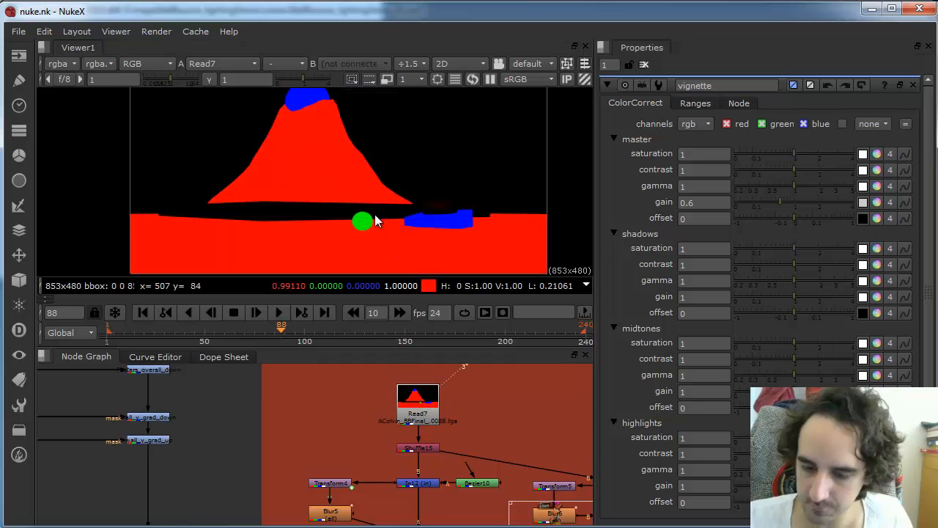
Step: Add a dot to the link from Shuffle15 to the second mask branch in LAVA SPHERE, making the link run at right angles
alt+middle_drag(496, 448, 352, 438)
middle_drag(551, 459, 472, 403)
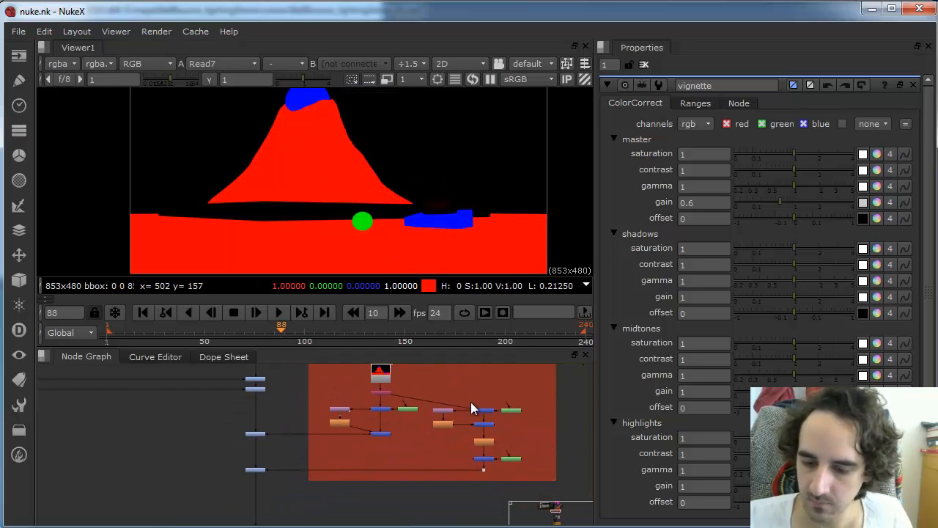
drag(428, 402, 441, 399)
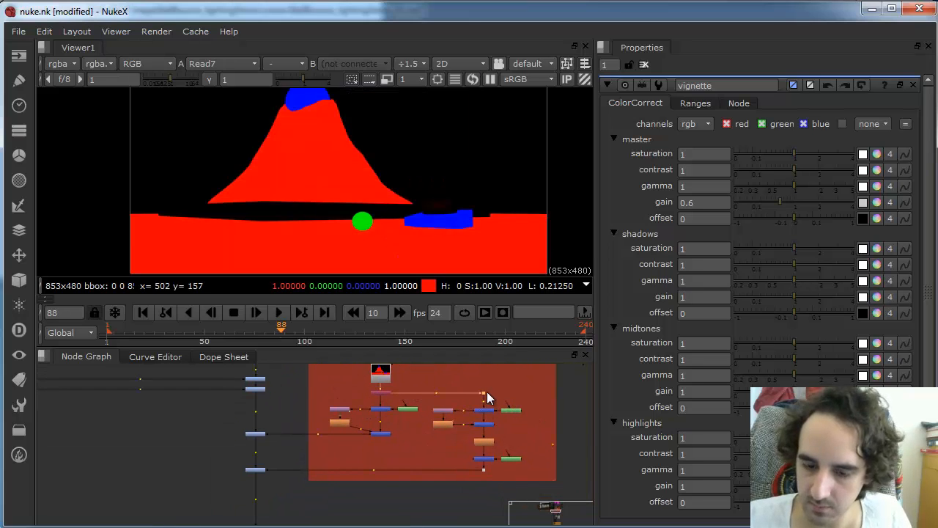
alt+middle_drag(485, 414, 449, 400)
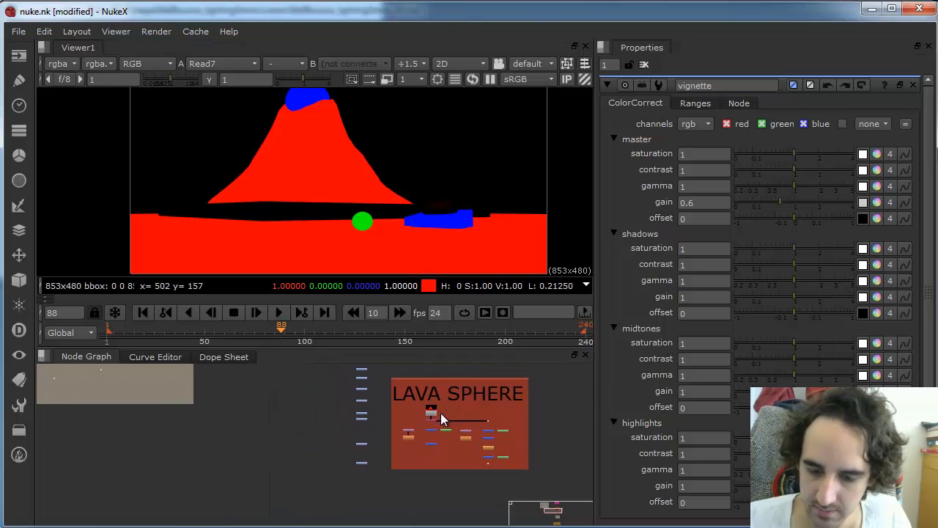
Step: Copy the Read7 and Shuffle15 nodes from LAVA SPHERE and paste them into the empty area below the group
scroll(439, 414, up, 4)
drag(445, 431, 446, 435)
scroll(491, 430, down, 4)
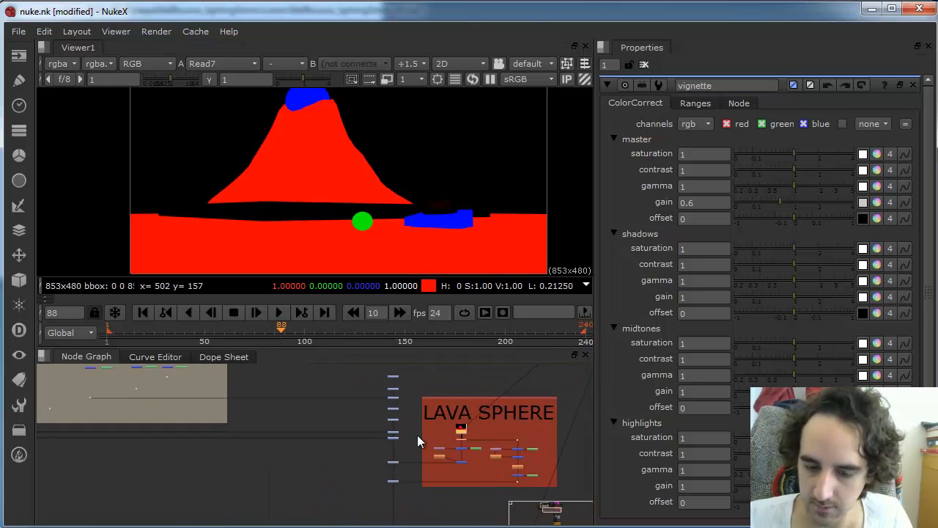
middle_drag(446, 475, 416, 394)
scroll(431, 441, up, 1)
key(ctrl+v)
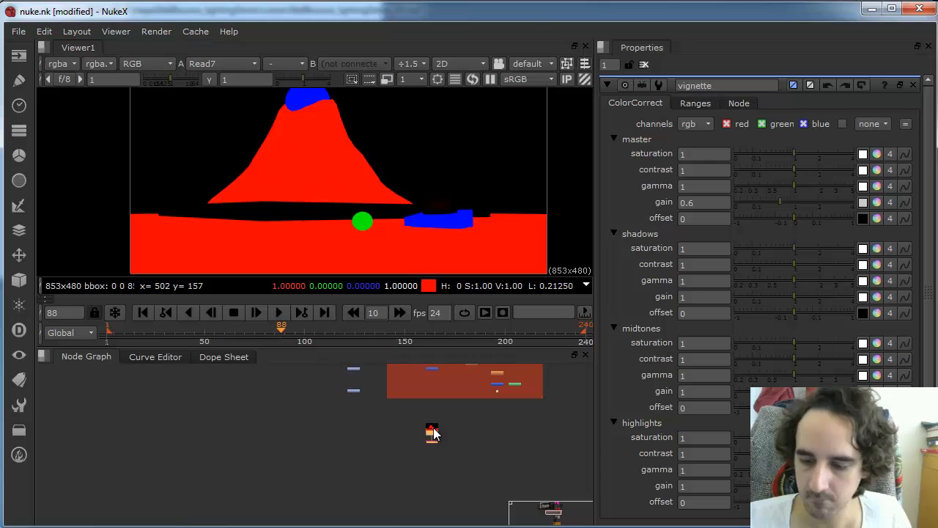
scroll(397, 436, up, 2)
scroll(368, 432, up, 6)
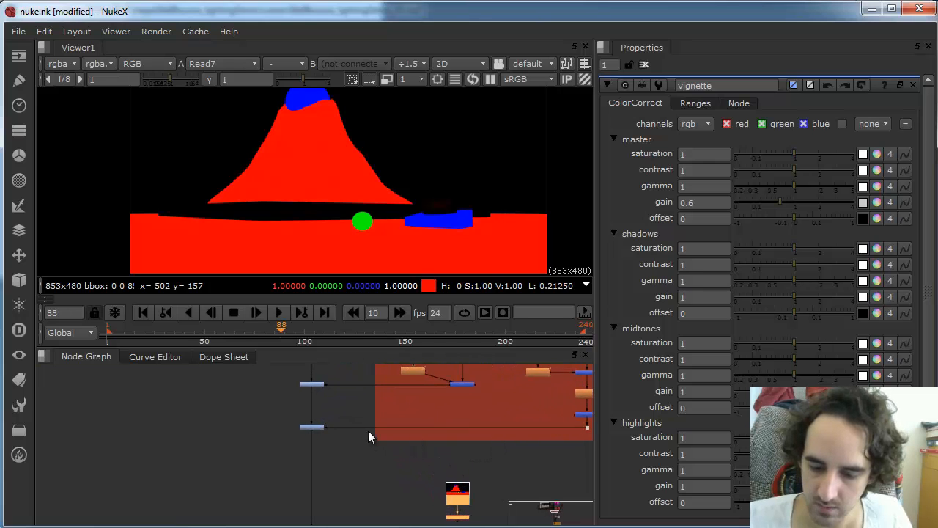
Step: Paste a copy of the upper lava_sphere_down ColorCorrect into the main pipe below LAVA SPHERE and rename it sphere_down
click(315, 416)
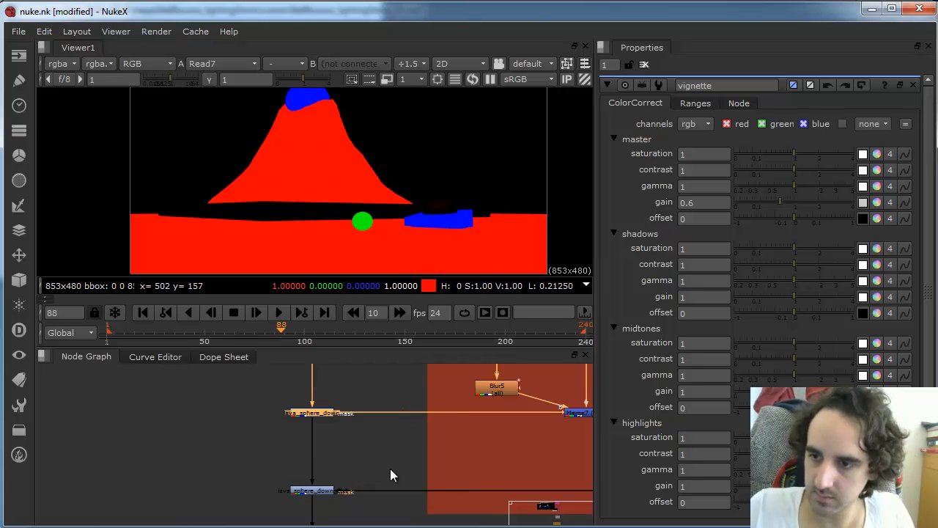
scroll(416, 445, down, 2)
middle_drag(465, 473, 417, 382)
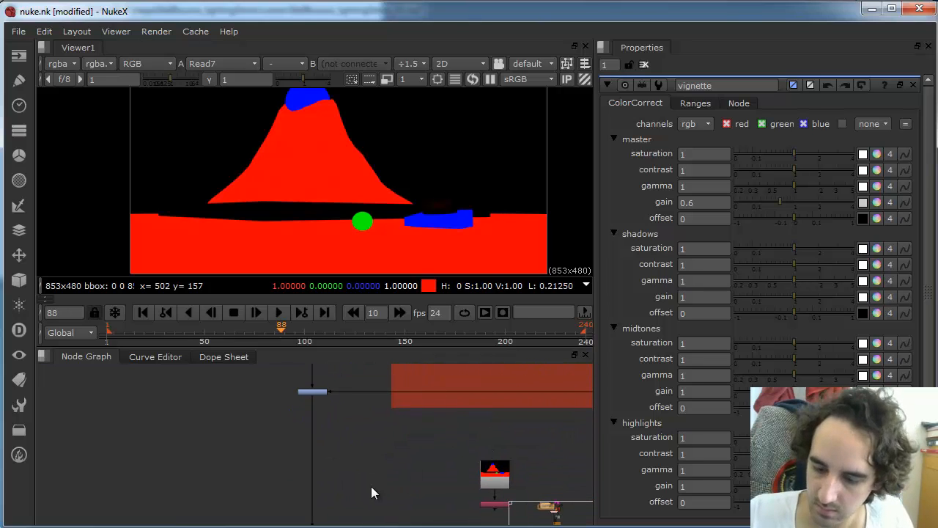
drag(377, 486, 315, 502)
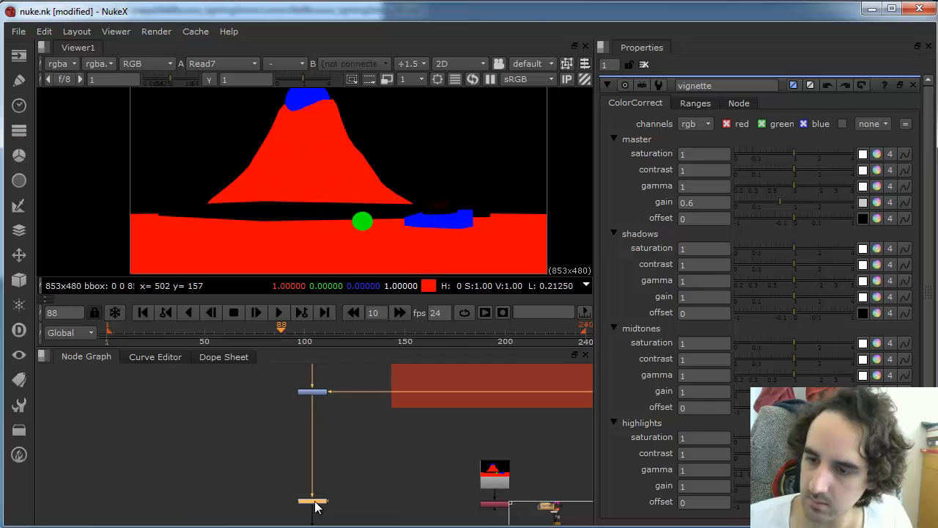
double_click(315, 500)
double_click(748, 86)
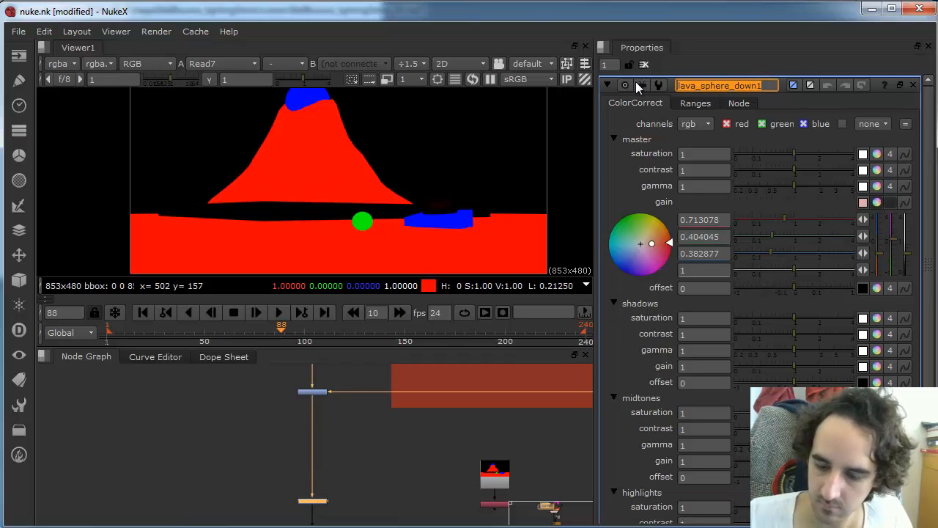
text(sp)
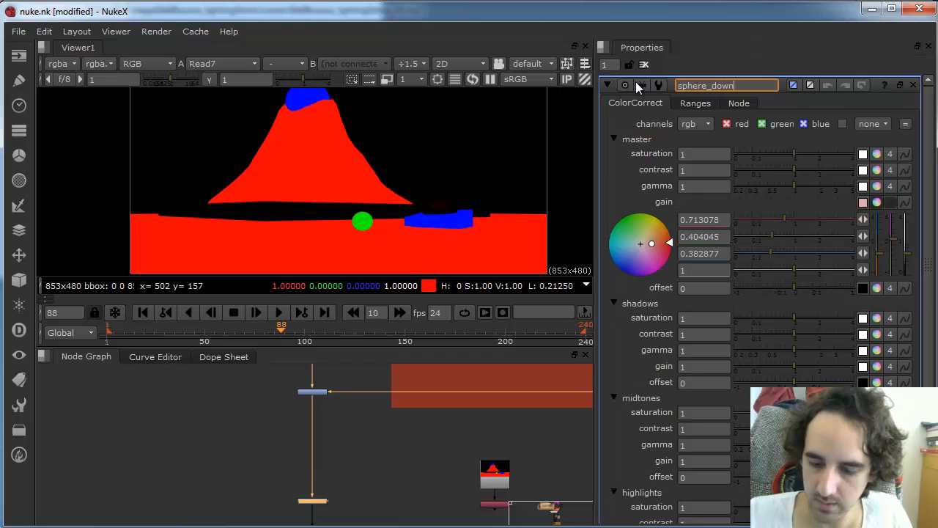
click(409, 468)
Step: Place the pasted Shuffle node closer under its Read node and set all its output channels to take the green channel
drag(495, 505, 496, 497)
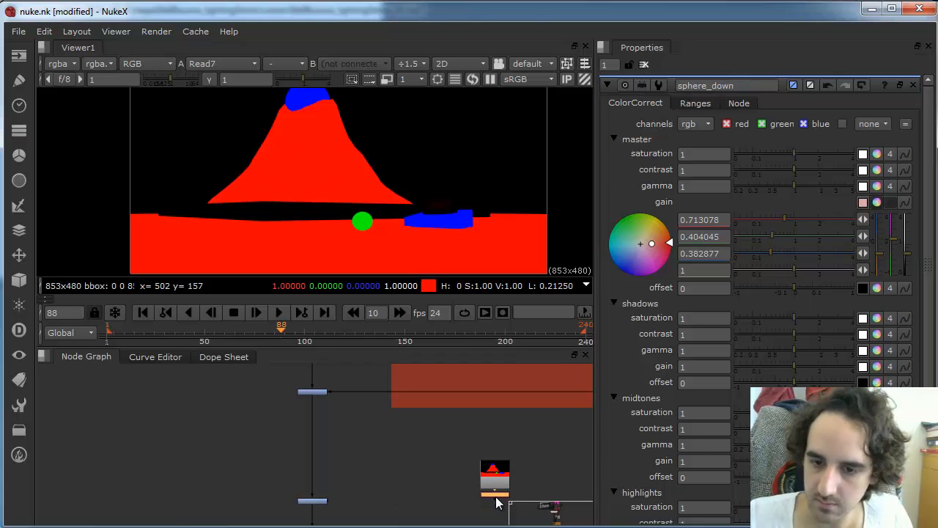
double_click(496, 501)
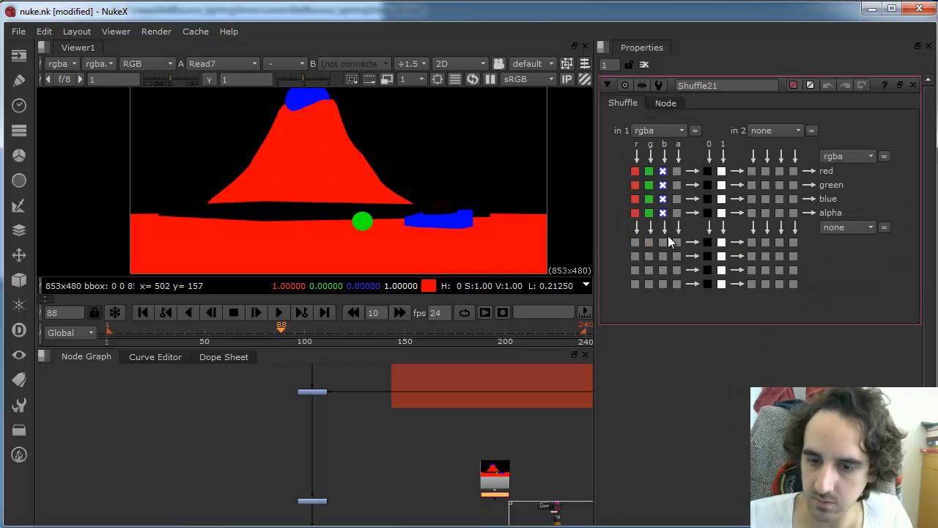
click(650, 171)
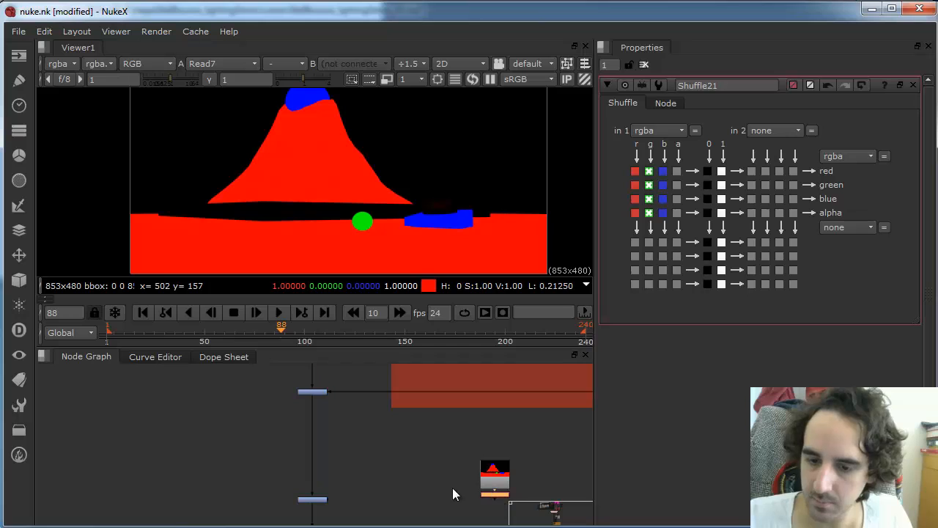
Step: Connect the pasted Shuffle node to the mask input of sphere_down and level it with that node
shift+click(314, 502)
key(y)
click(437, 453)
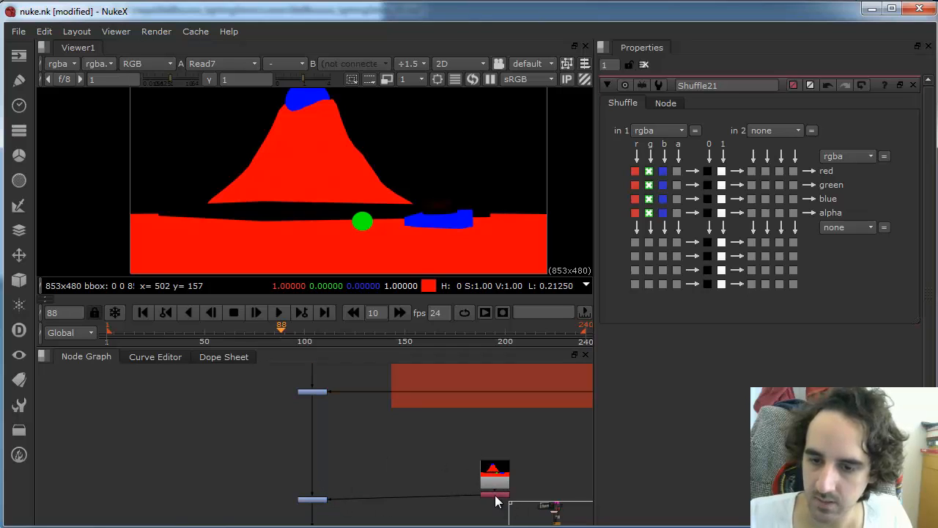
drag(494, 496, 495, 500)
Step: Open sphere_down's settings, show its output in the viewer and check the small ball at frames 190, 223, 52 and 114
click(315, 501)
key(1)
double_click(315, 502)
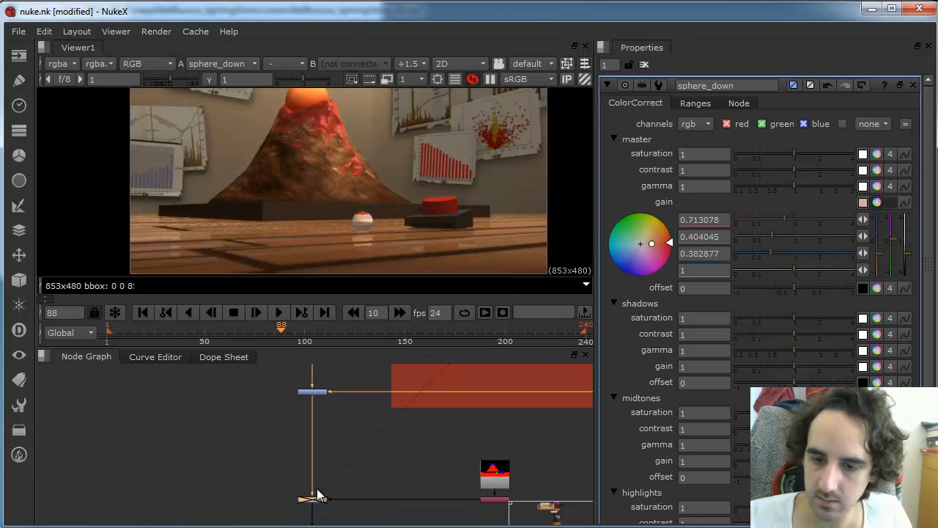
scroll(477, 442, down, 2)
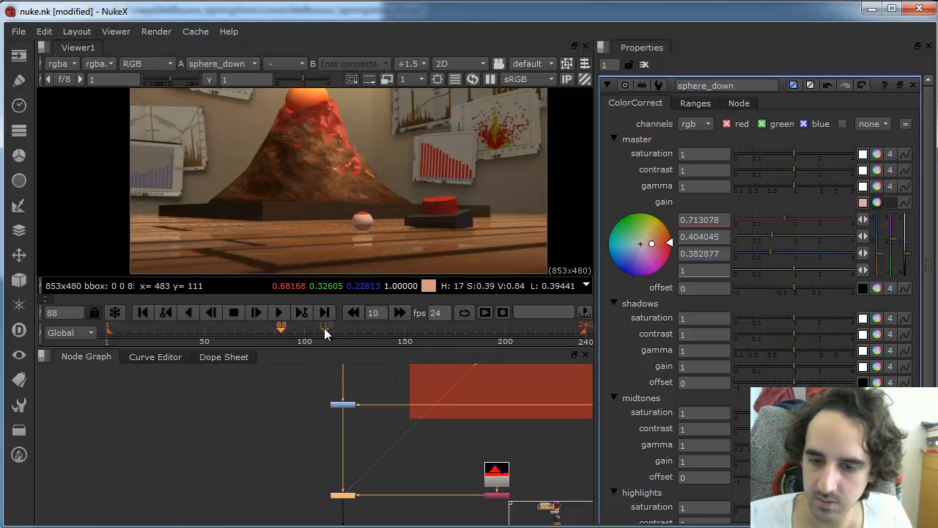
drag(324, 328, 487, 327)
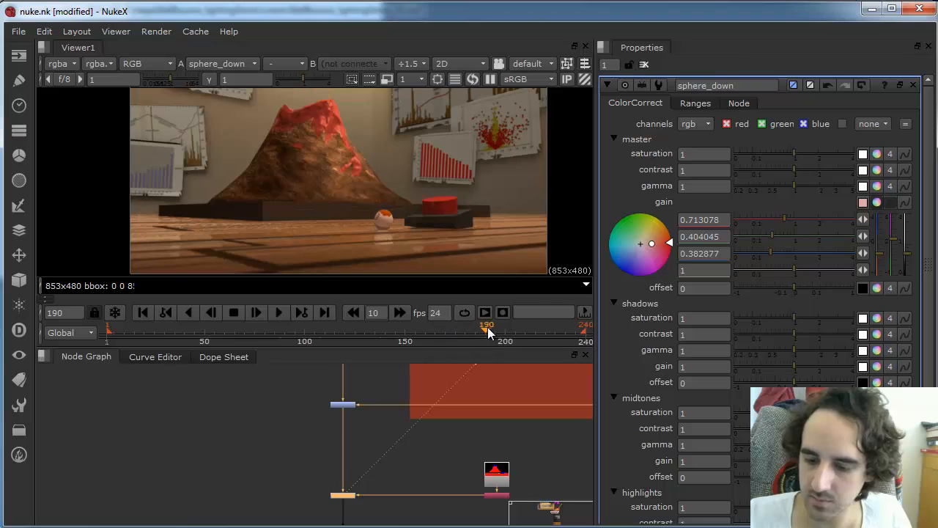
click(551, 326)
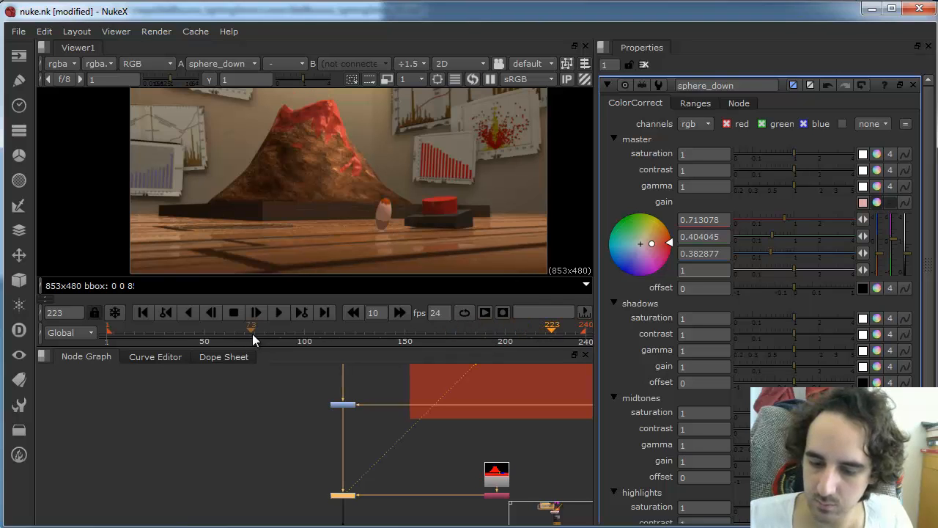
drag(252, 334, 209, 328)
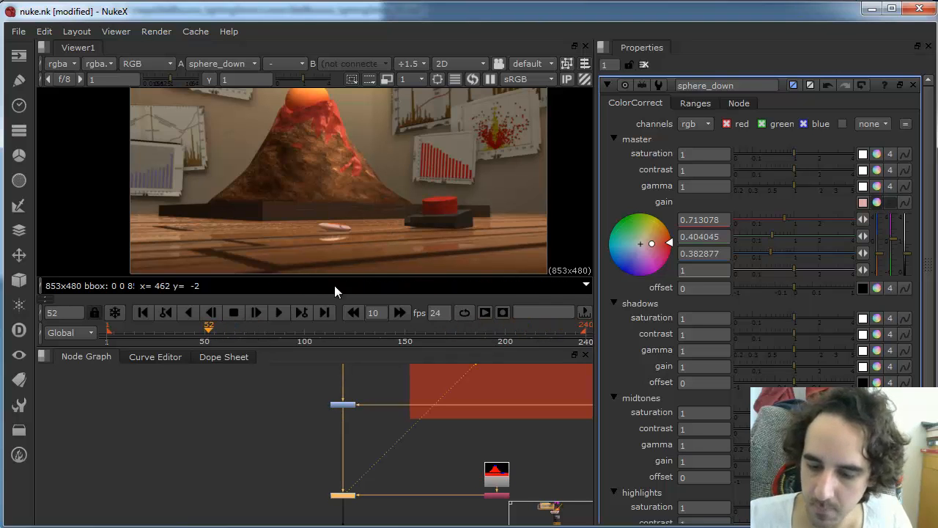
click(334, 331)
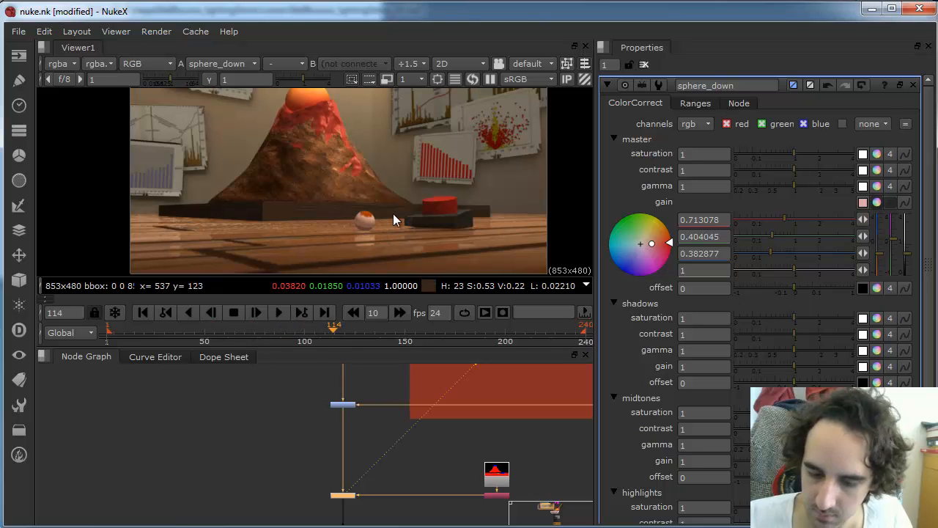
Step: Copy the Transform, Blur and two Merge nodes of LAVA SPHERE's first mask branch and paste them beside the new Read node
scroll(478, 454, down, 5)
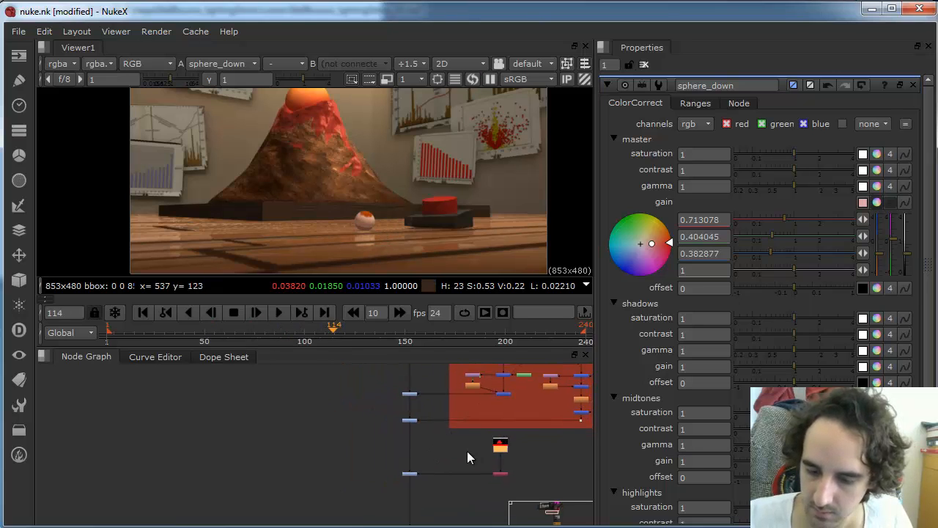
drag(423, 463, 437, 454)
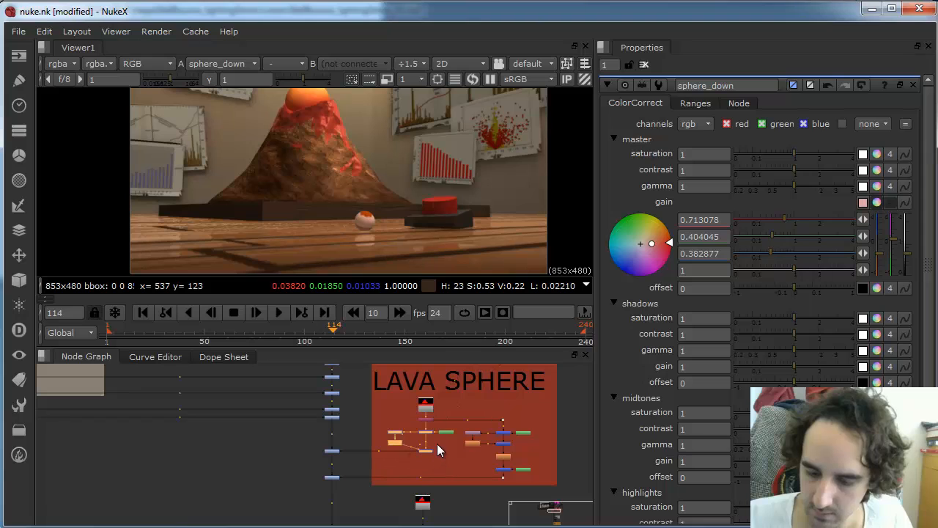
middle_drag(410, 490, 421, 426)
scroll(470, 466, up, 4)
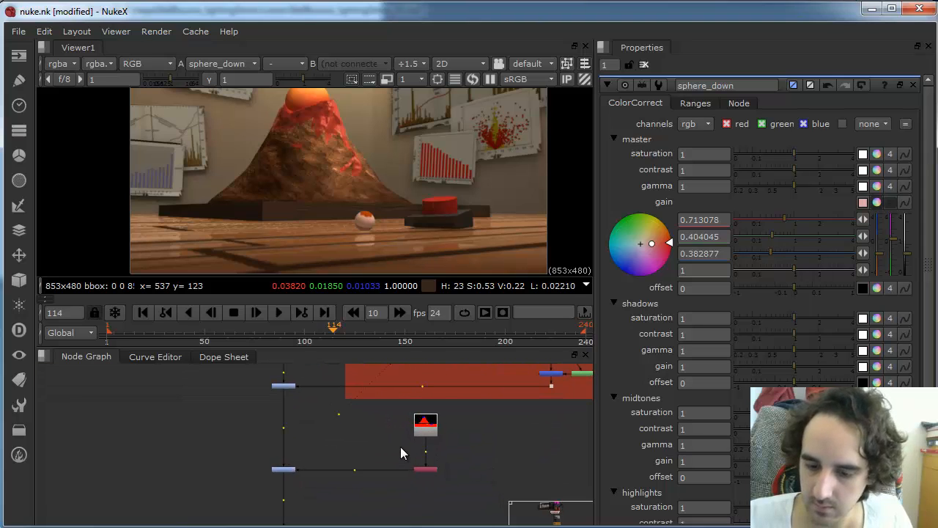
key(ctrl+v)
Step: Lower sphere_down and its Shuffle, insert the pasted in and out Merge nodes between Read and Shuffle, and view the out Merge
click(288, 470)
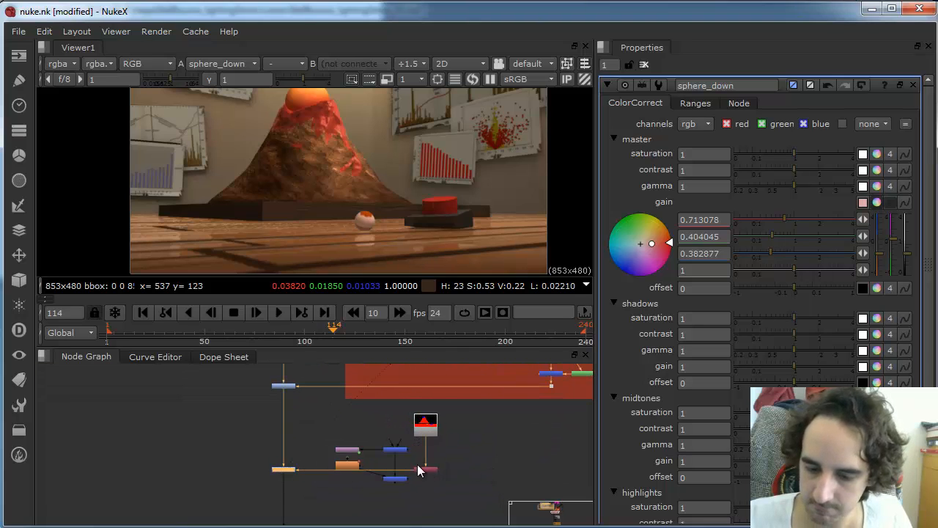
shift+click(427, 470)
drag(427, 471, 431, 515)
click(423, 450)
drag(396, 449, 426, 450)
drag(402, 484, 431, 478)
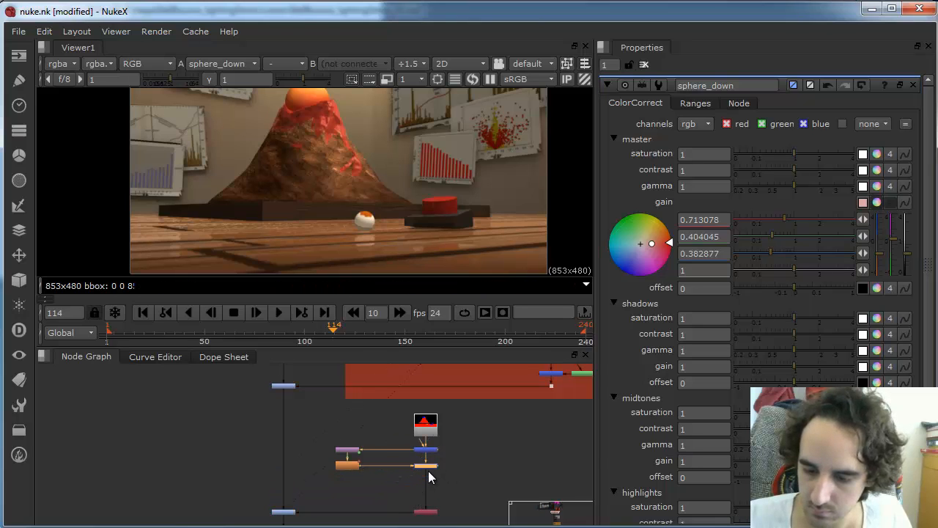
key(1)
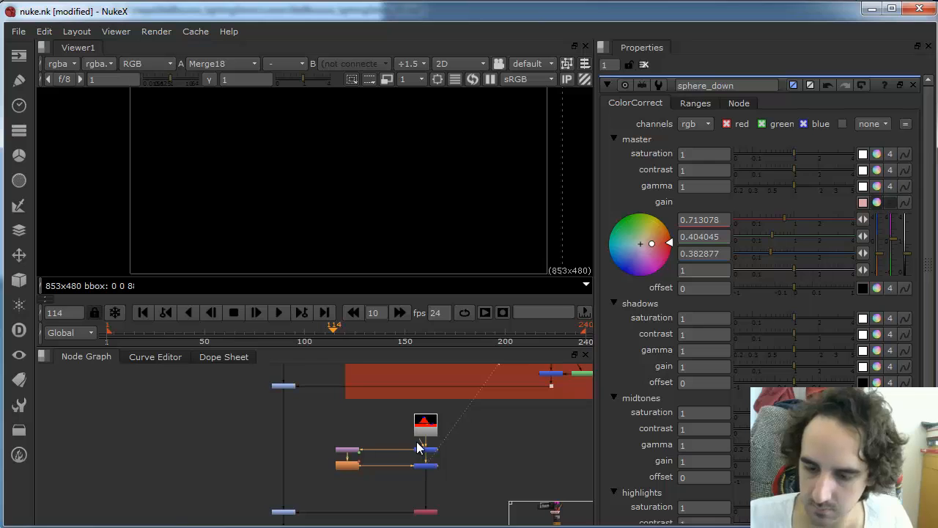
Step: Paste a copy of LAVA SPHERE's first Bezier node beside In15, feeding that Merge, and show In15 in the viewer
scroll(419, 449, up, 3)
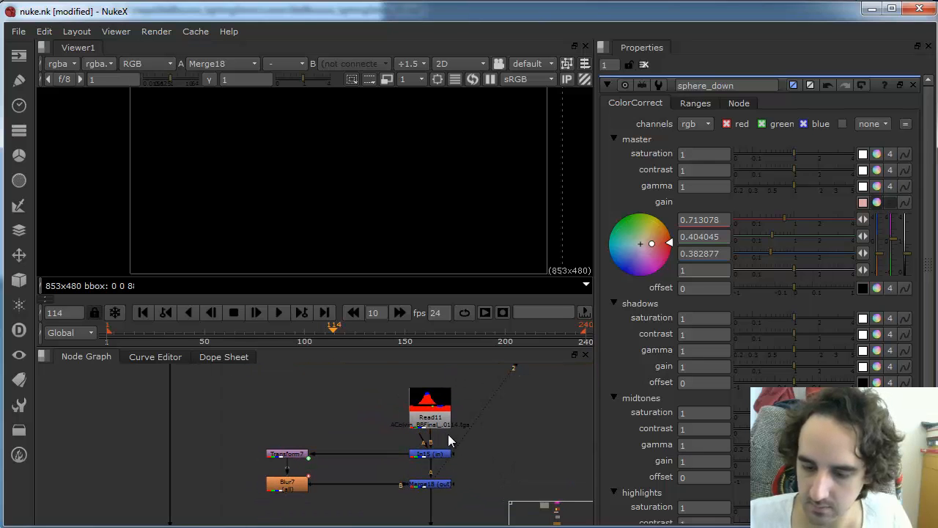
scroll(450, 440, down, 5)
scroll(436, 477, up, 5)
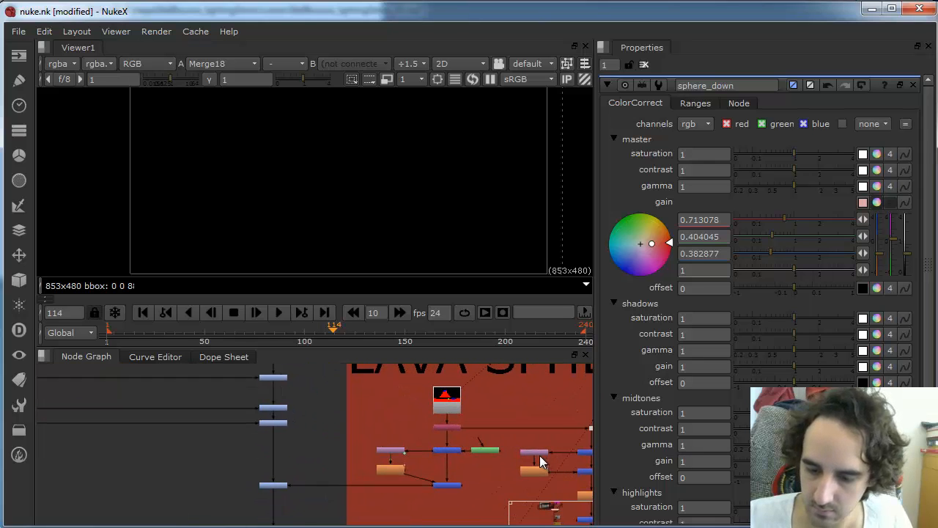
middle_drag(458, 500, 449, 427)
key(ctrl+c)
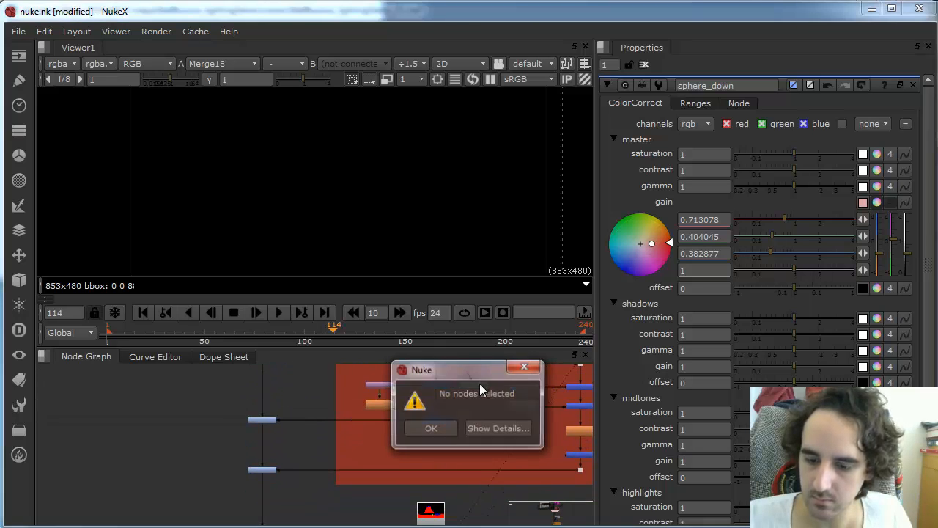
click(440, 428)
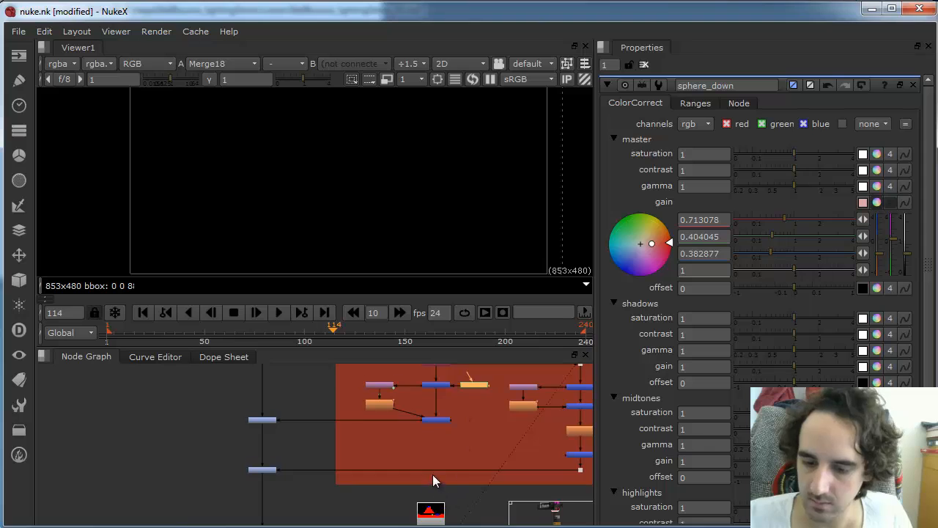
middle_drag(433, 480, 428, 387)
key(ctrl+v)
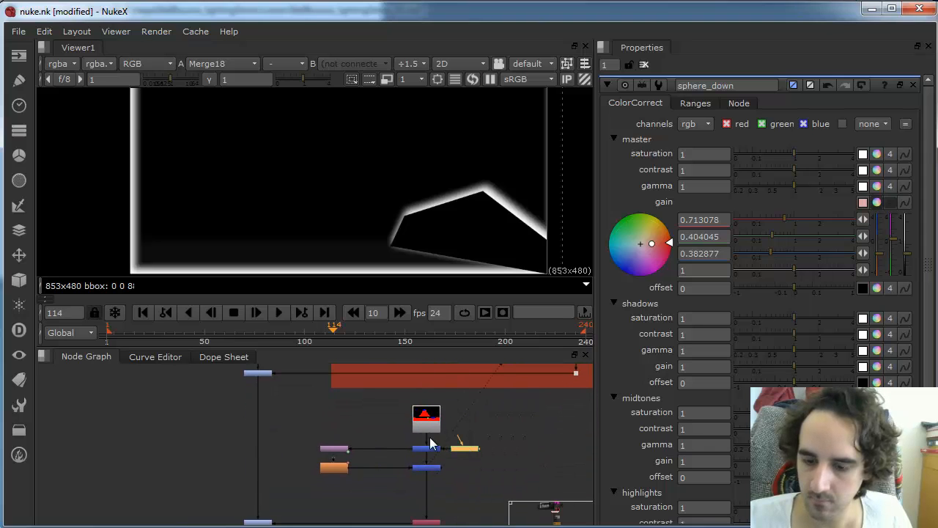
click(430, 449)
key(1)
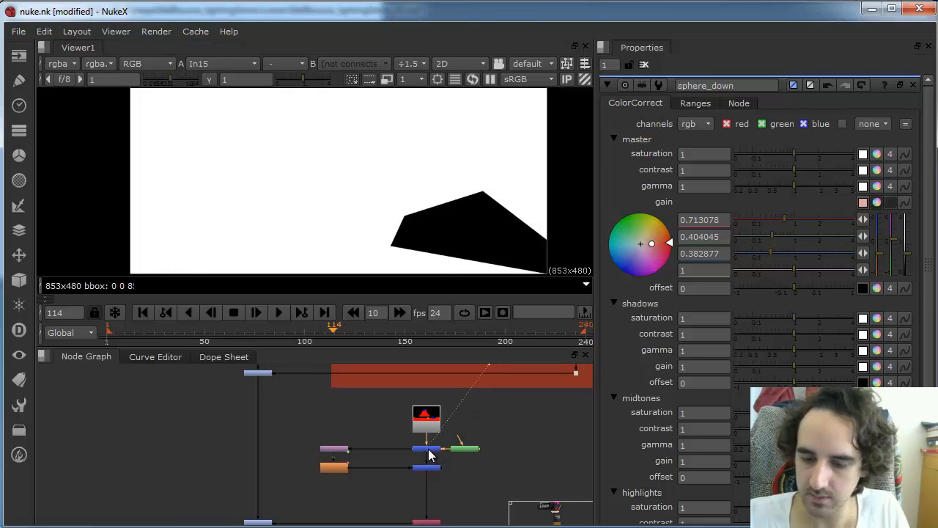
Step: Compare the Read node with In15 in the viewer and delete the In15 Merge together with its Bezier
scroll(431, 463, up, 2)
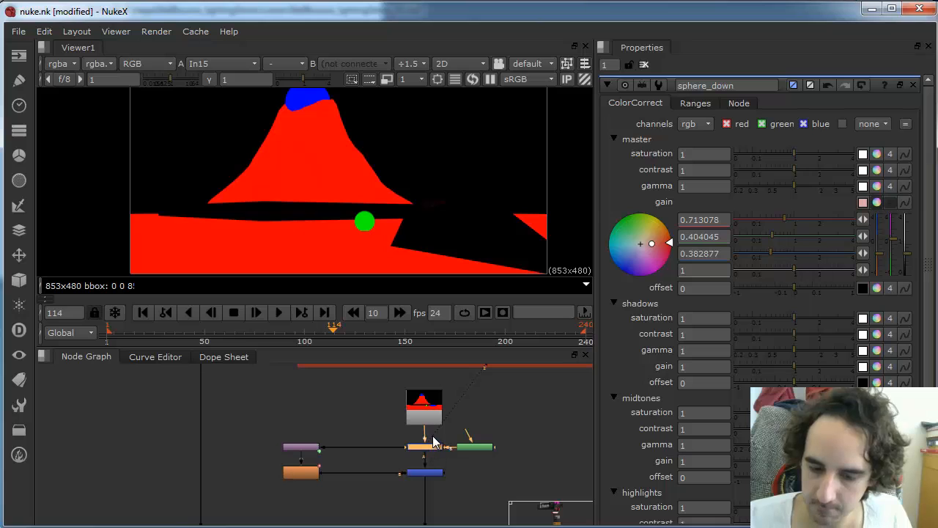
click(429, 422)
key(1)
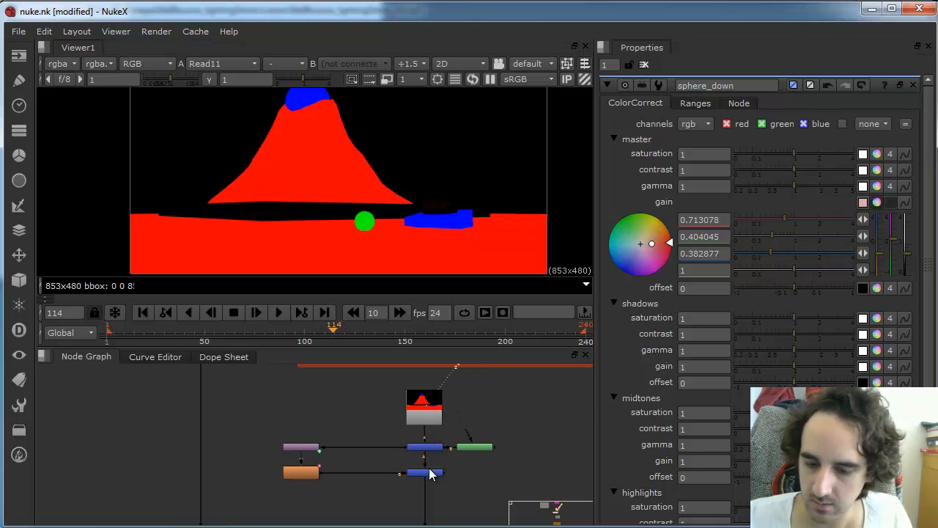
click(421, 447)
key(1)
drag(447, 450, 423, 412)
key(Delete)
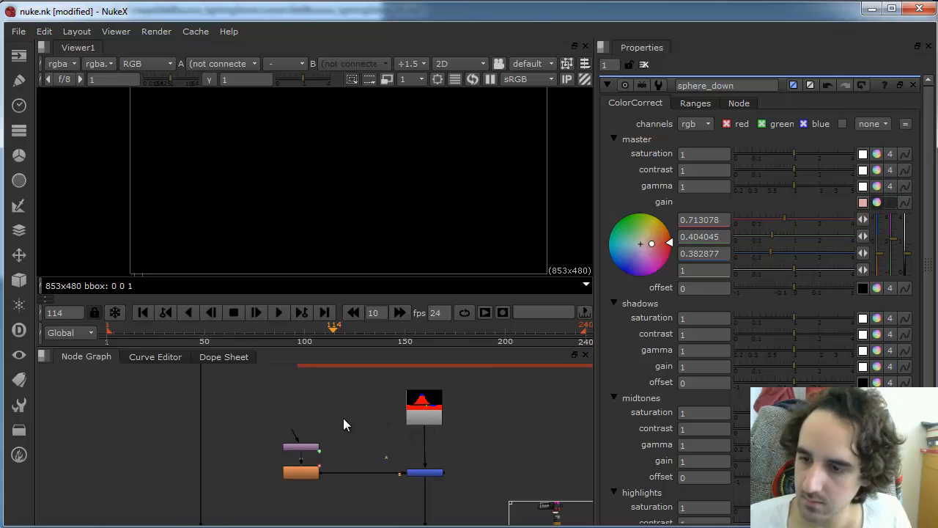
Step: Move the Transform node up level with the Read node and compare the out Merge's output with the Read node's
drag(313, 447, 315, 405)
click(423, 472)
key(1)
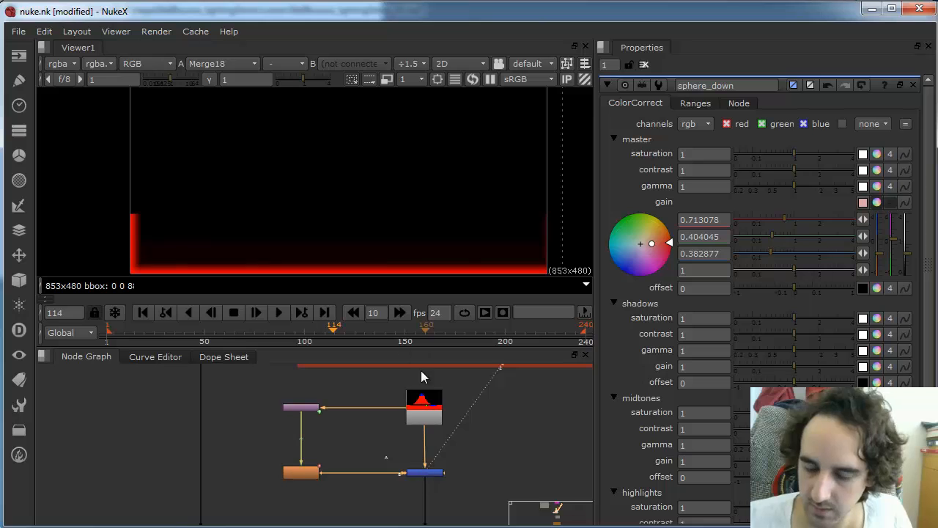
click(424, 410)
key(1)
Step: Insert a Shuffle after the Read node and route its green channel into the red, blue and alpha outputs
key(Tab)
text(s)
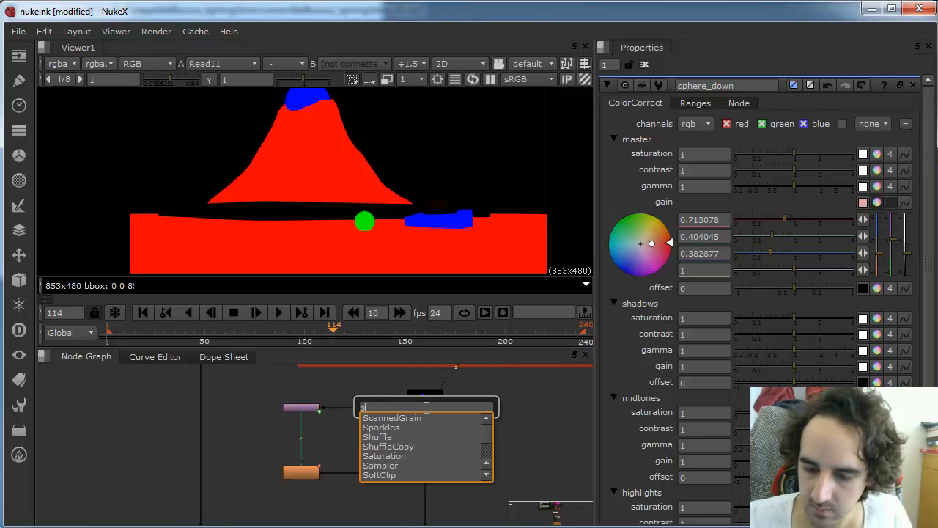
text(h)
key(Return)
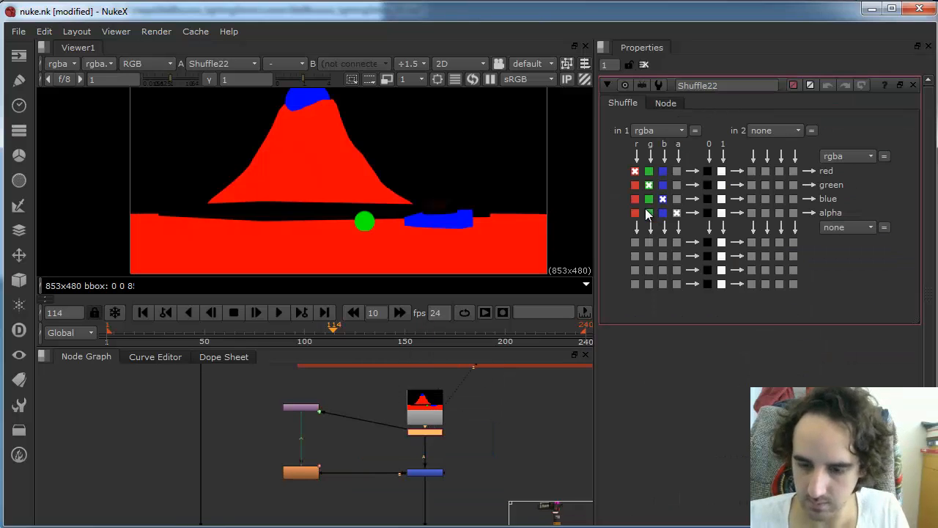
click(649, 213)
click(649, 199)
click(649, 170)
Step: Align the Transform node with the new Shuffle and show the out Merge in the viewer
drag(318, 411, 308, 433)
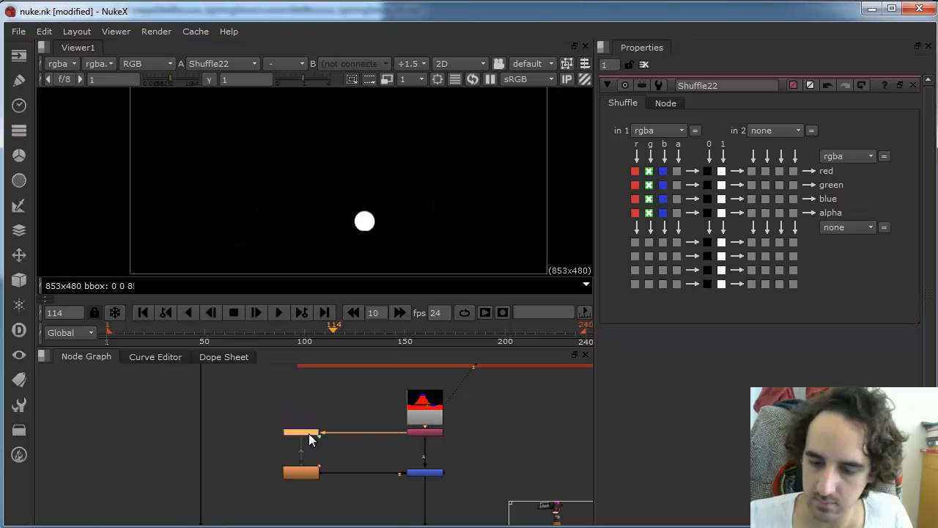
click(425, 470)
key(1)
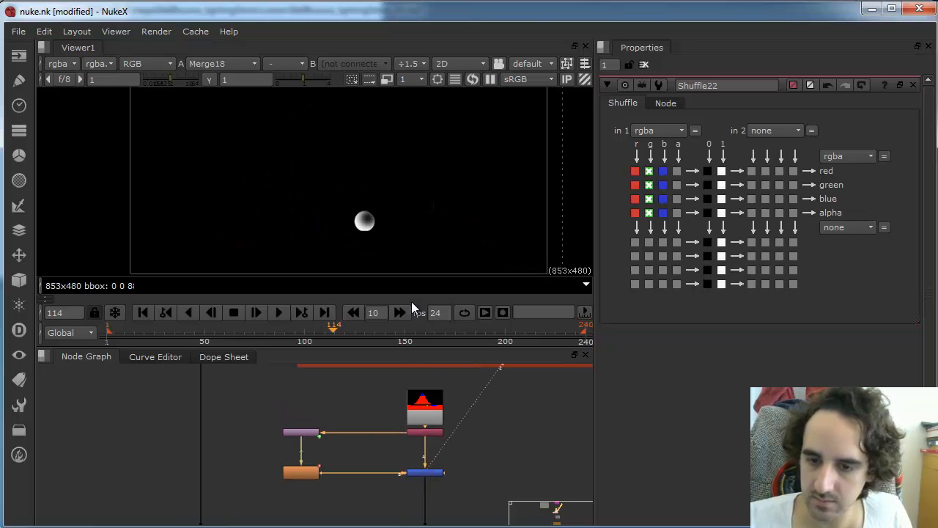
Step: Delete the old Shuffle below the out Merge and put a Dot at the corner of sphere_down's mask connection
middle_drag(415, 480, 426, 378)
scroll(411, 462, down, 1)
click(440, 460)
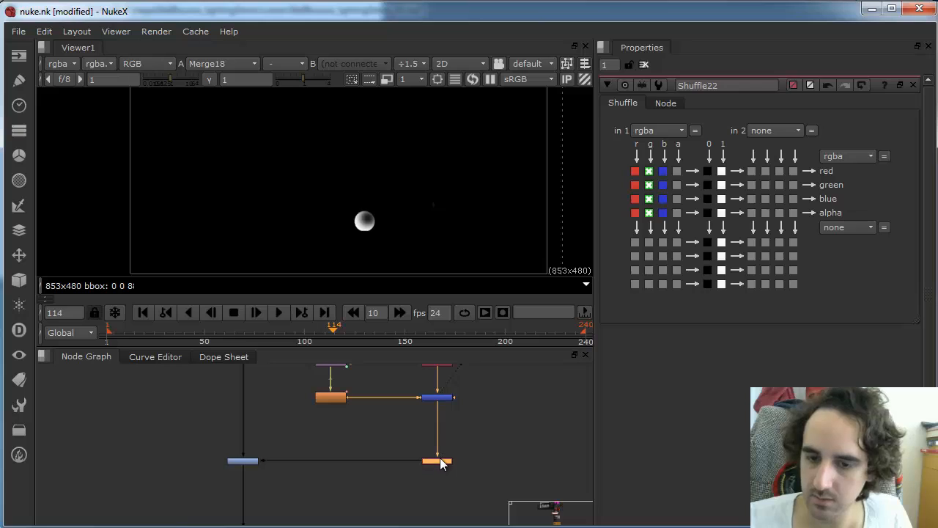
scroll(440, 460, up, 3)
scroll(452, 467, down, 4)
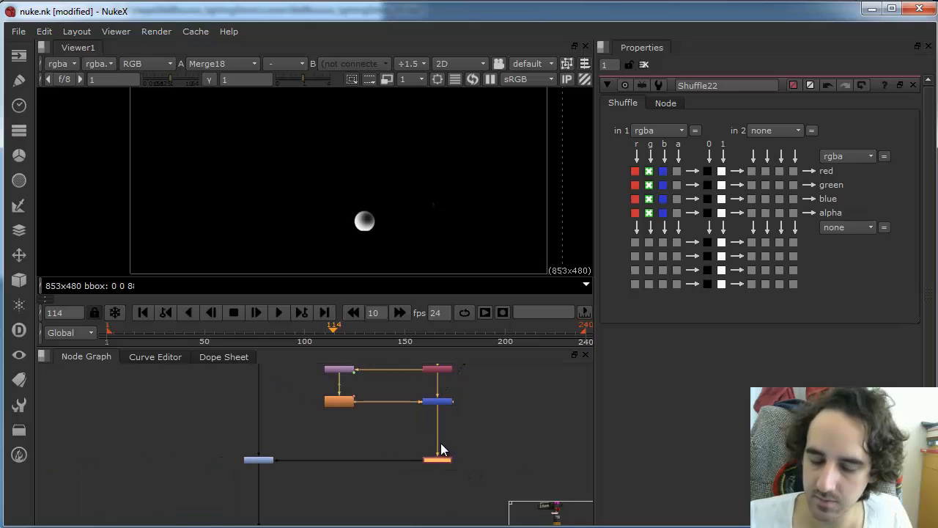
key(Delete)
ctrl+drag(358, 428, 438, 460)
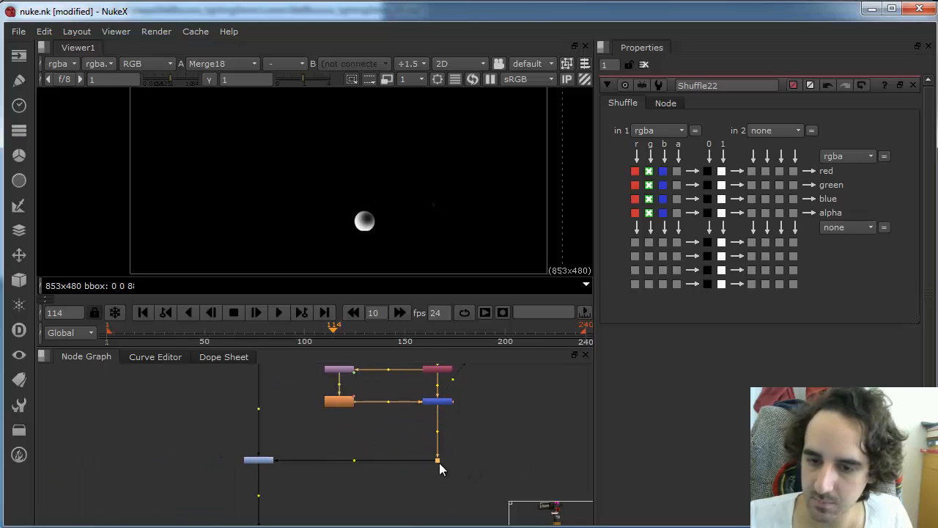
Step: Show sphere_down in the viewer and check the ball's shading at frames such as 218, 227, 104, 88, 50 and 40
click(261, 459)
key(1)
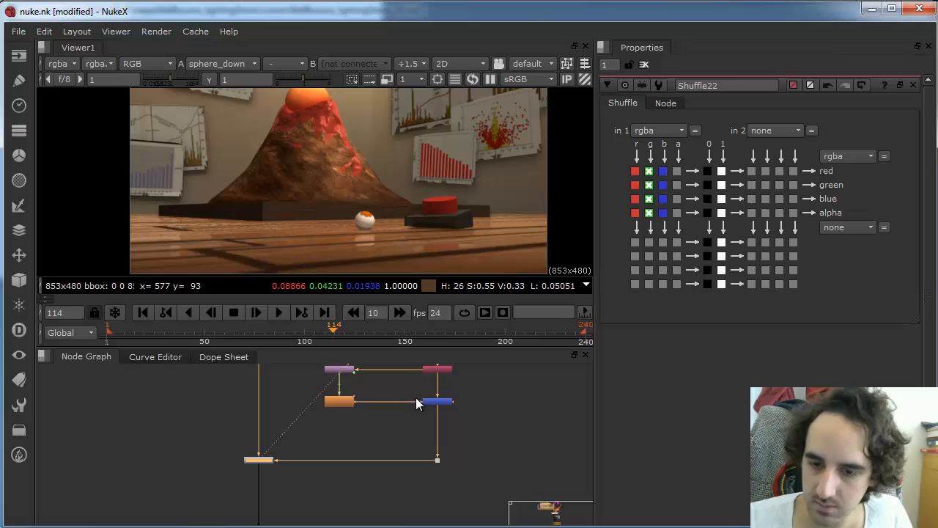
drag(445, 327, 541, 327)
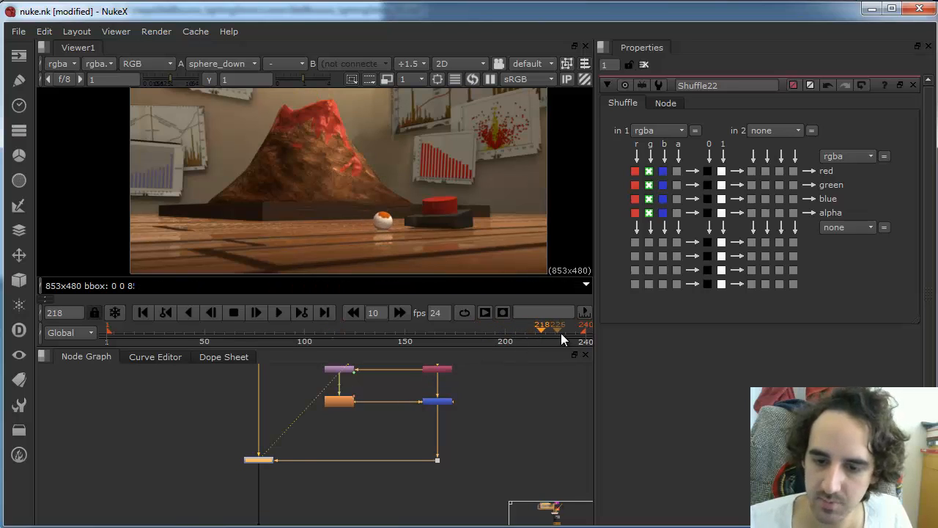
click(561, 333)
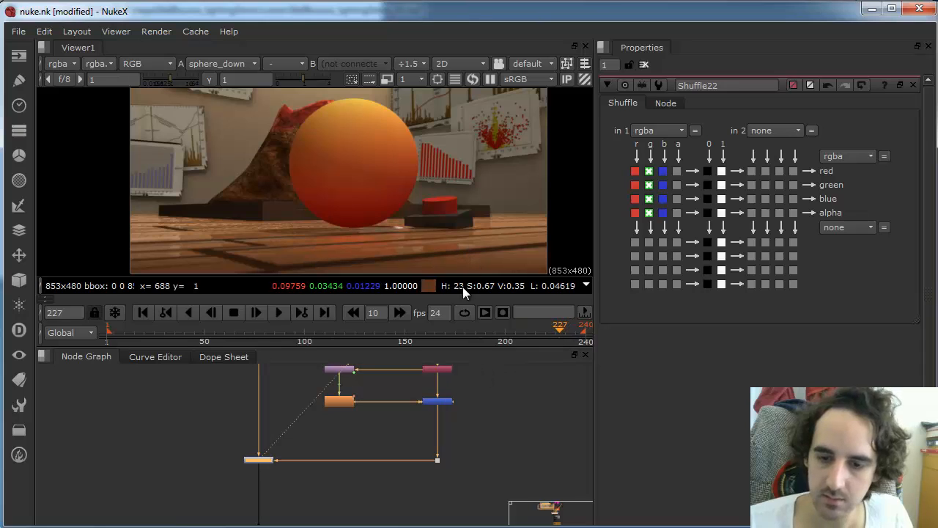
click(356, 335)
click(314, 327)
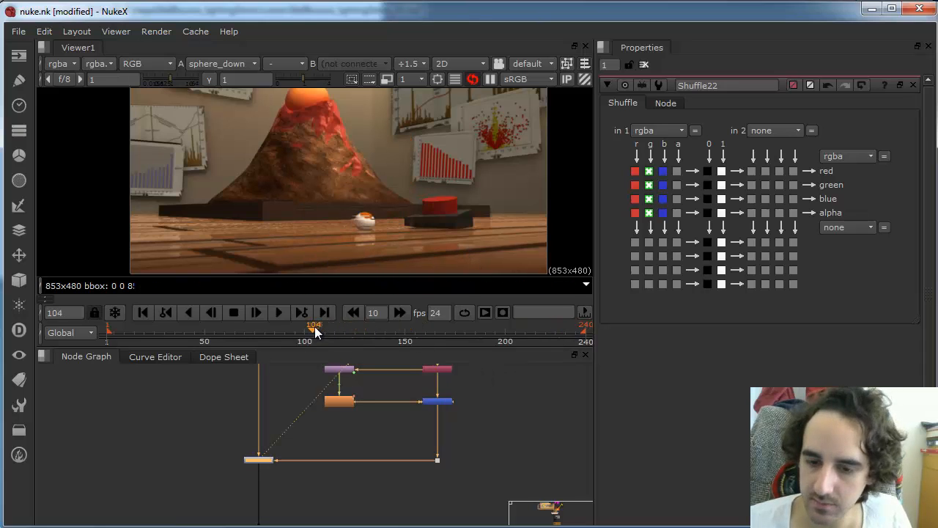
click(281, 329)
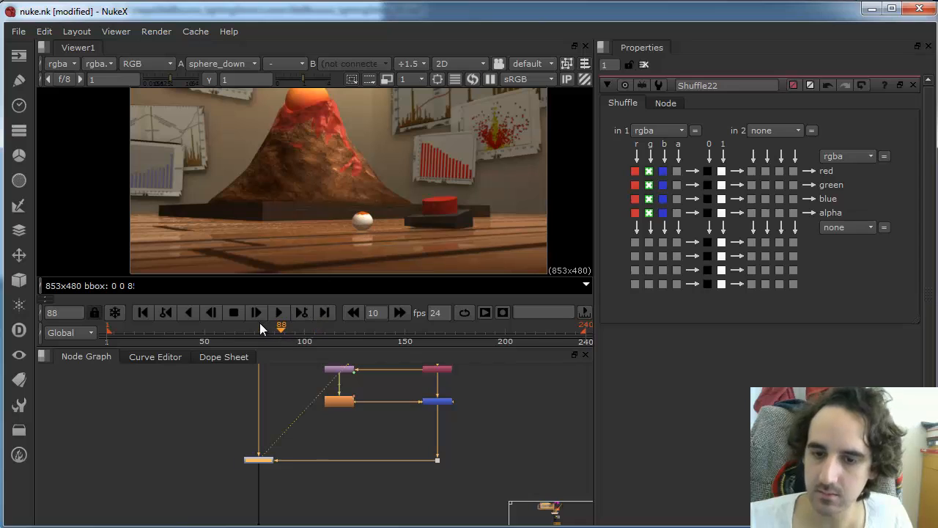
click(204, 329)
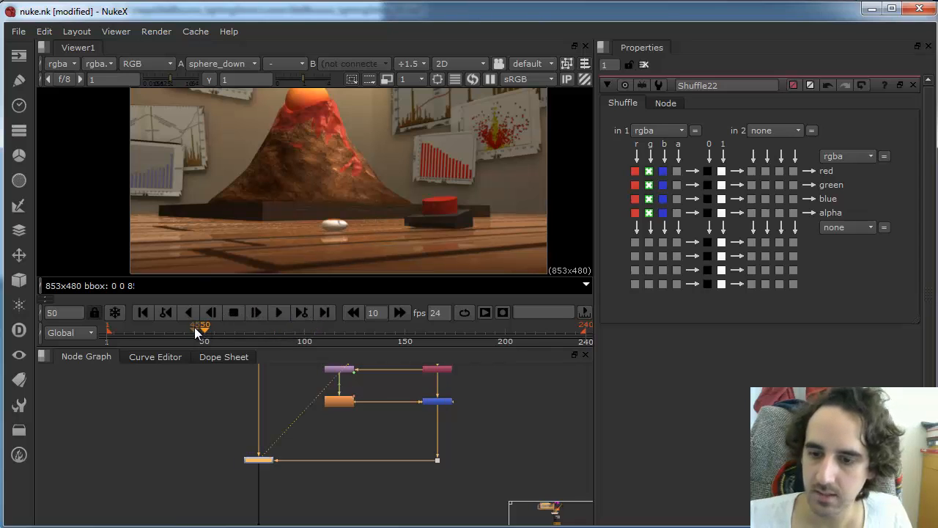
click(184, 329)
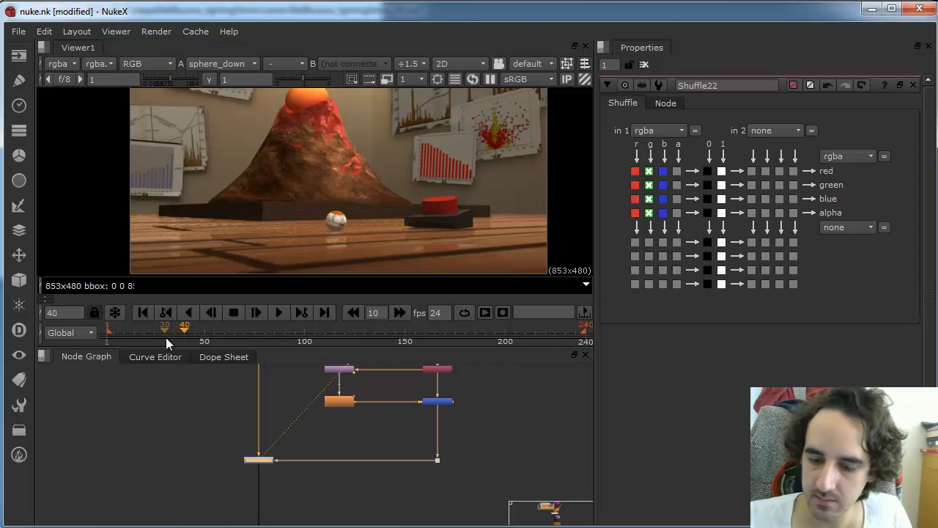
alt+middle_drag(468, 186, 437, 222)
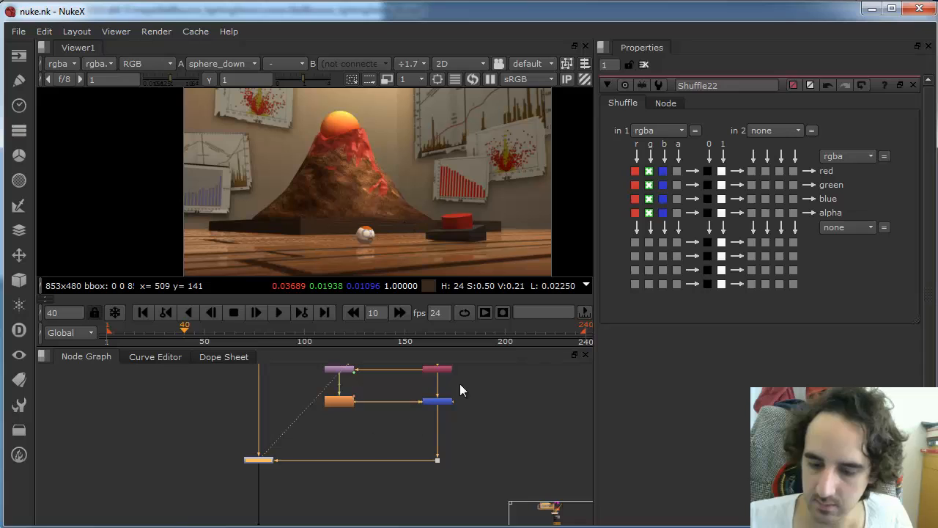
Step: Move sphere_down and its mask nodes lower, place a pasted copy of the LAVA SPHERE backdrop behind them, and open its settings
alt+middle_drag(495, 415, 397, 479)
middle_drag(462, 516, 380, 465)
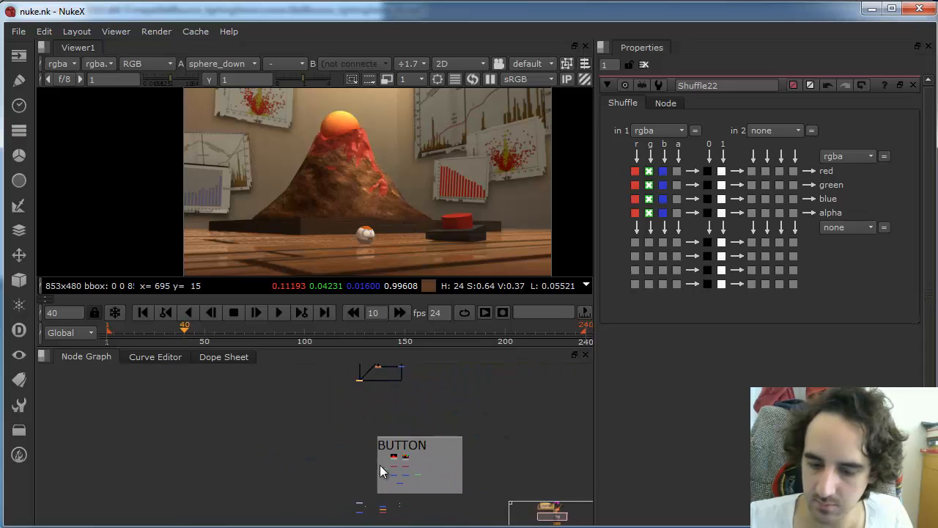
scroll(379, 463, up, 1)
middle_drag(391, 423, 395, 519)
middle_drag(400, 474, 399, 524)
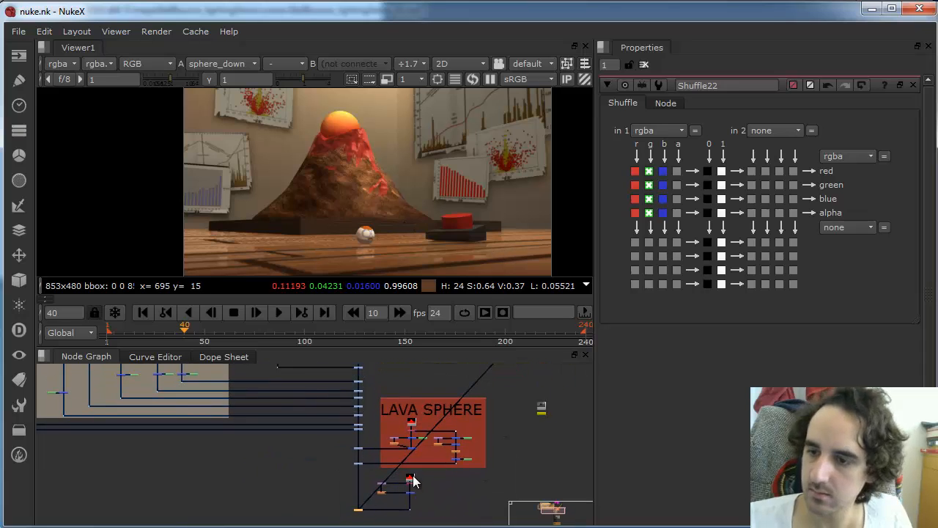
double_click(429, 397)
scroll(411, 493, up, 1)
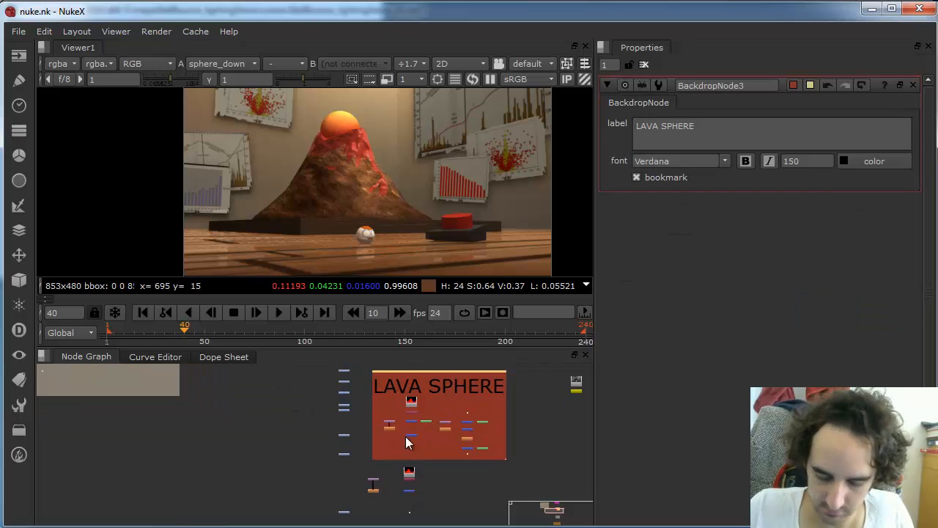
middle_drag(406, 440, 403, 373)
drag(318, 397, 433, 459)
drag(406, 412, 406, 454)
key(ctrl+v)
drag(399, 372, 432, 408)
double_click(433, 409)
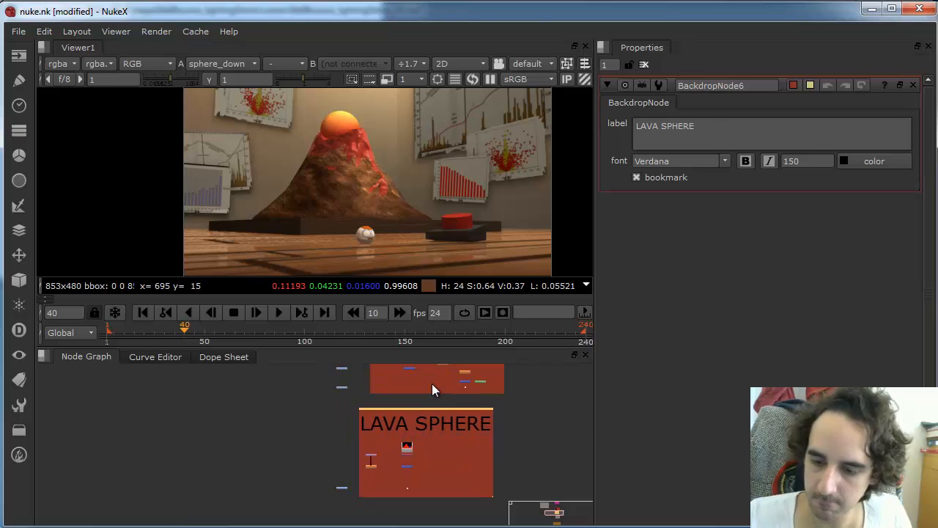
Step: Change the pasted backdrop's label to CHAR_SPHERE and widen the backdrop to fit the label
drag(703, 126, 589, 113)
text(CHAR_SPHERE)
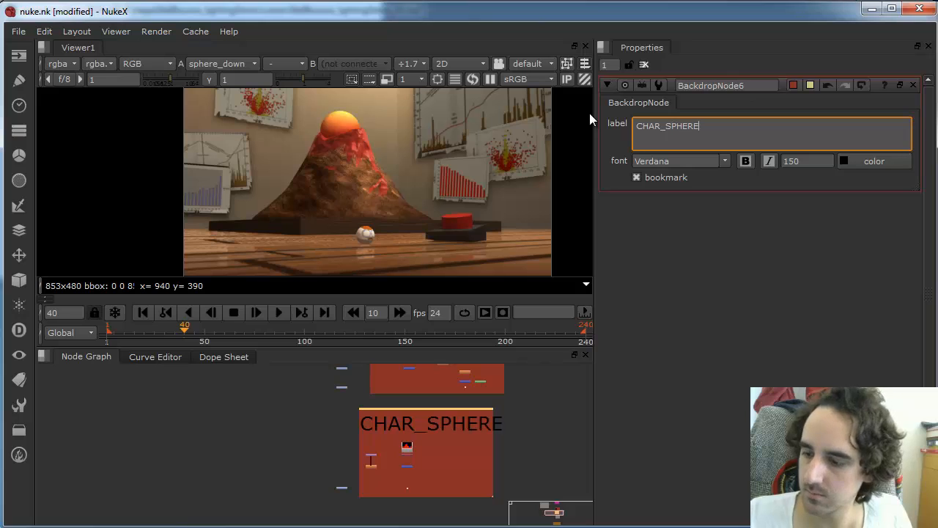
click(517, 424)
scroll(498, 484, up, 5)
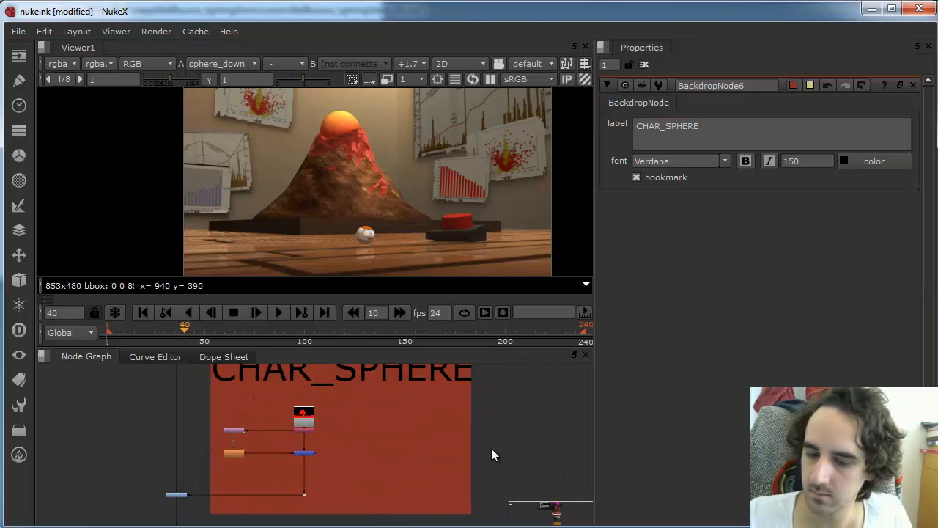
drag(494, 501, 502, 502)
scroll(504, 493, down, 1)
middle_drag(442, 439, 463, 474)
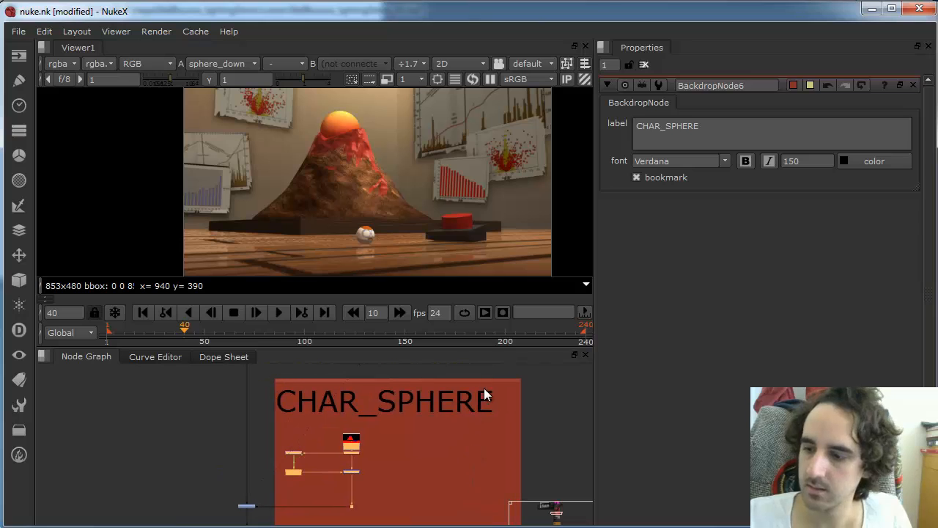
Step: Recolour the CHAR_SPHERE backdrop brown, with hue about 0.07 and saturation about 0.48
click(490, 379)
click(793, 85)
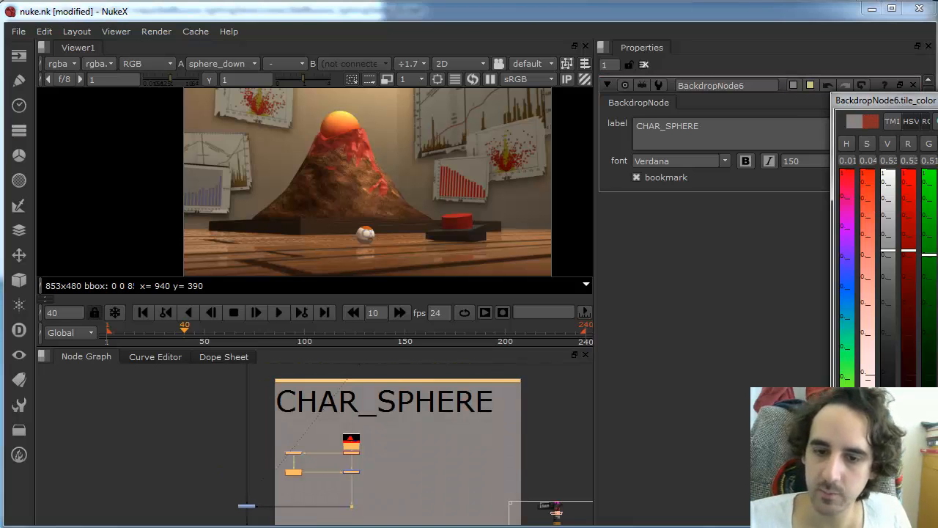
drag(847, 458, 846, 432)
drag(879, 332, 869, 271)
click(542, 406)
Step: Add a GodRays node above the vignette nodes in the FINISHING TOUCHES backdrop
scroll(549, 419, down, 5)
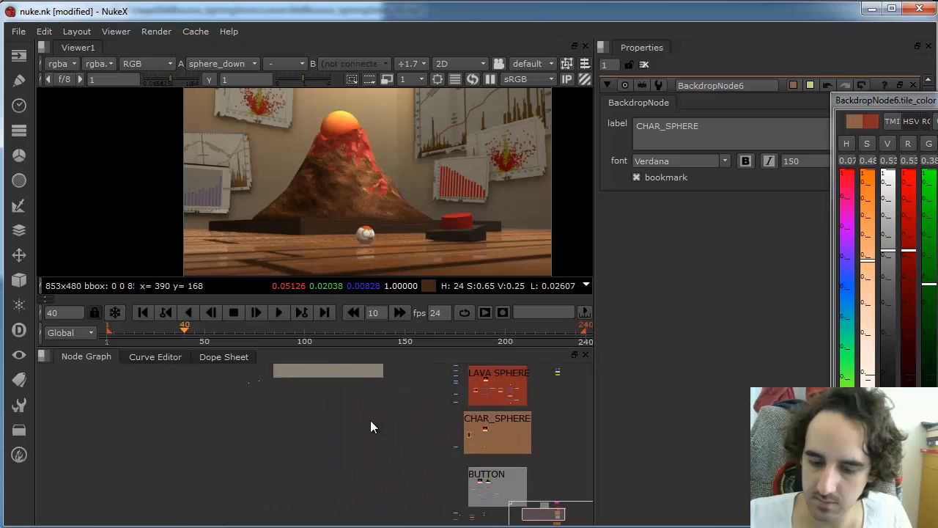
scroll(477, 434, down, 1)
middle_drag(477, 434, 370, 452)
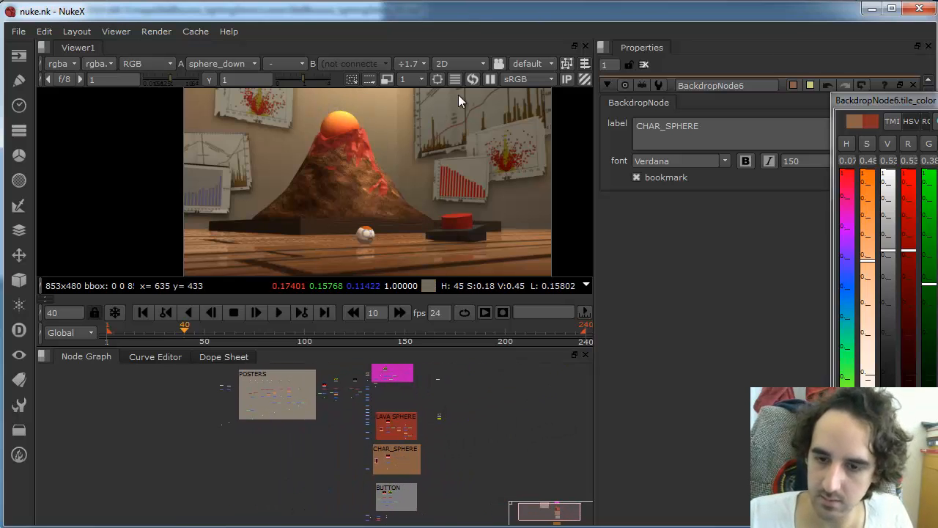
scroll(474, 429, down, 1)
middle_drag(397, 504, 517, 469)
middle_drag(427, 480, 491, 445)
alt+middle_drag(385, 451, 459, 479)
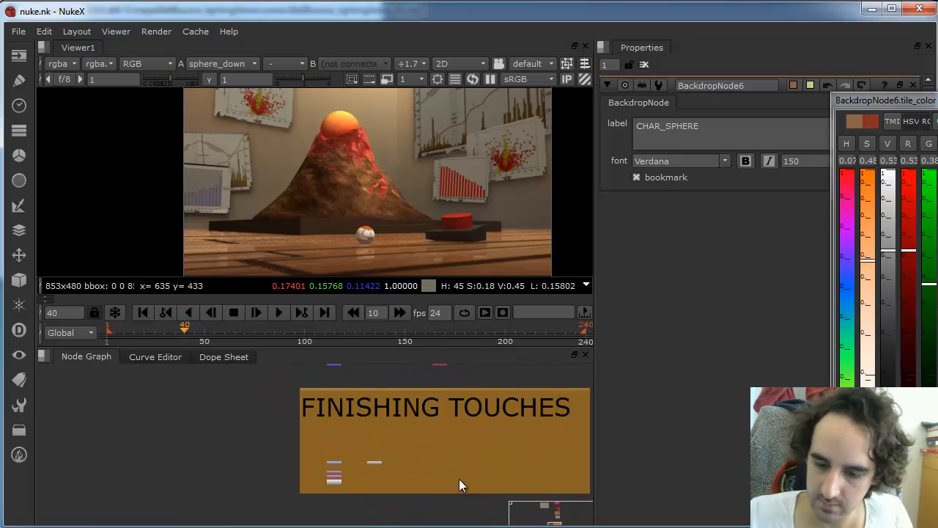
alt+middle_drag(356, 467, 422, 485)
key(Tab)
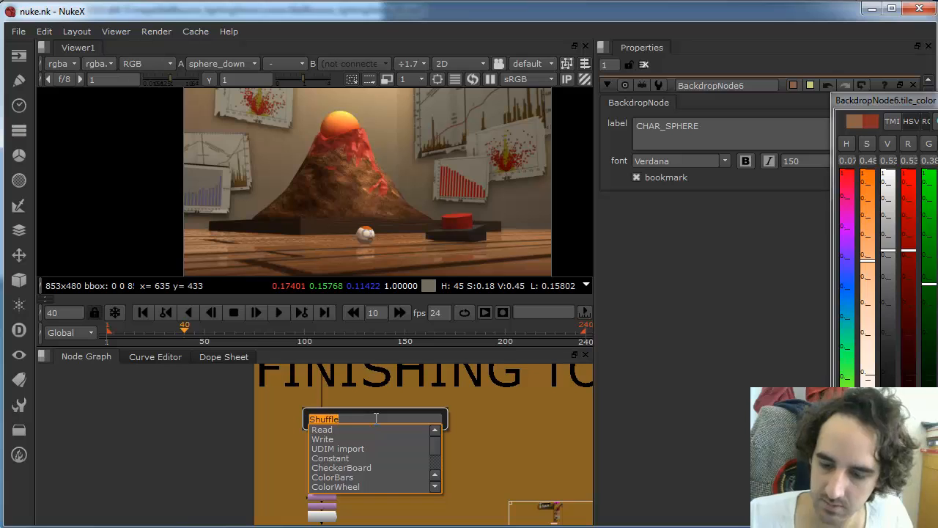
text(godRays)
key(Return)
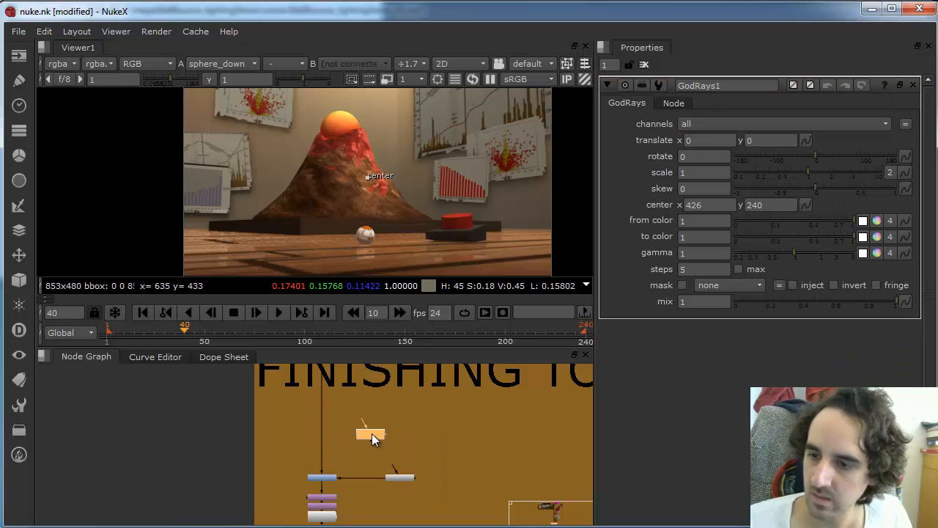
Step: Insert a Merge into the main pipe above vignette, with GodRays as its A input, and place GodRays beside it
scroll(368, 415, up, 3)
click(348, 474)
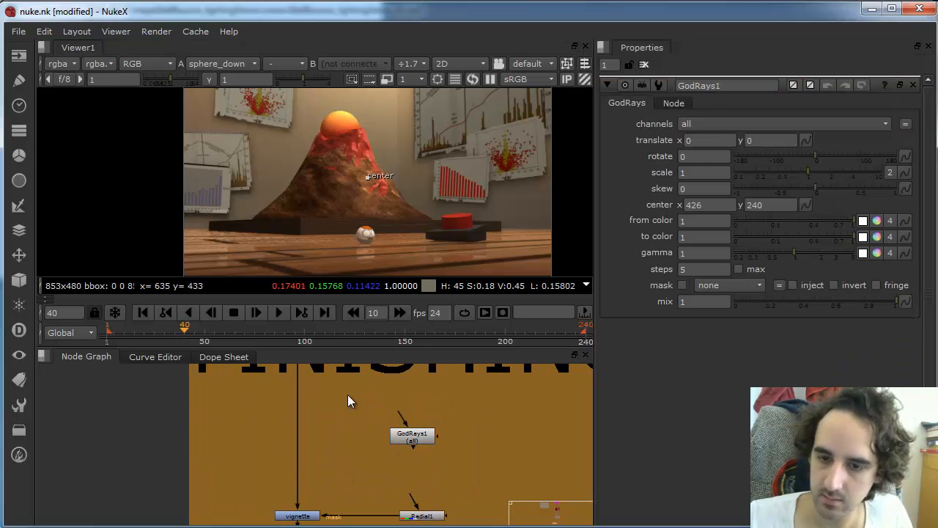
key(Tab)
key(Escape)
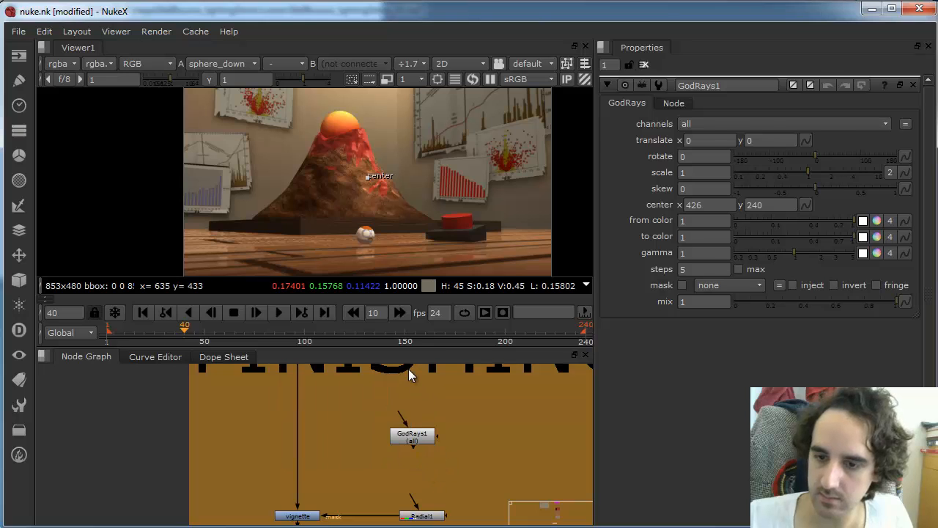
key(m)
mouse_move(441, 459)
mouse_down()
mouse_move(303, 453)
mouse_move(298, 465)
mouse_move(421, 438)
mouse_move(429, 465)
mouse_up()
click(304, 465)
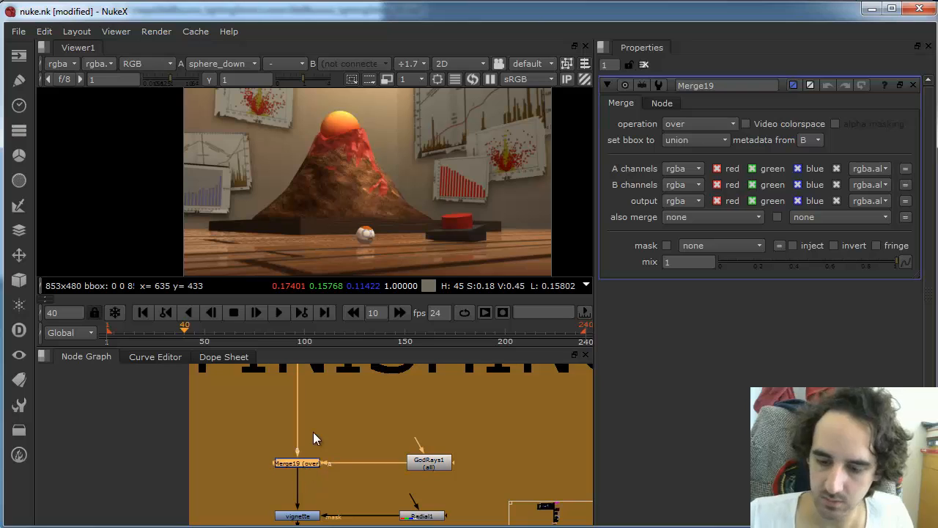
Step: Set the operation of the Merge joining GodRays to plus, view its output and show the GodRays properties
click(703, 125)
click(696, 192)
click(433, 465)
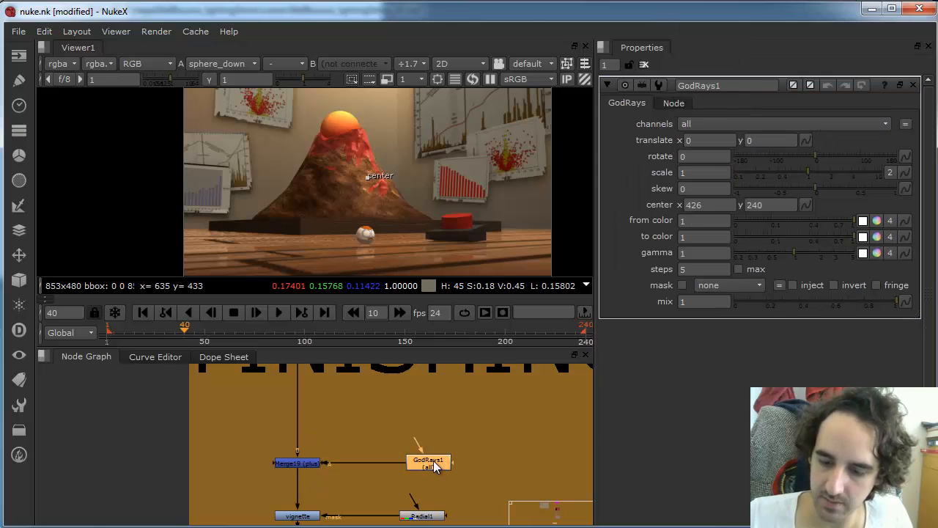
click(298, 463)
key(1)
click(430, 469)
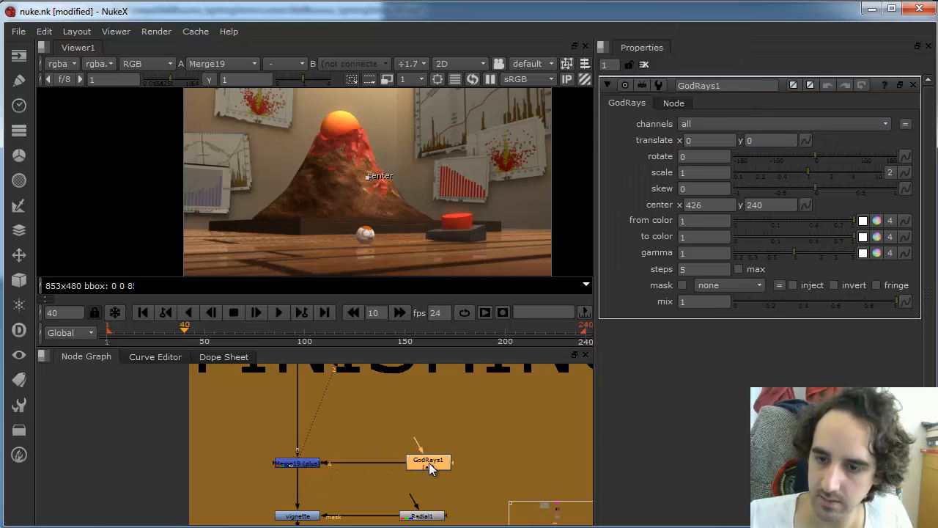
Step: Add a Bezier as the input of GodRays and draw a slanted two-point oval over the wall charts right of the volcano
scroll(513, 227, down, 2)
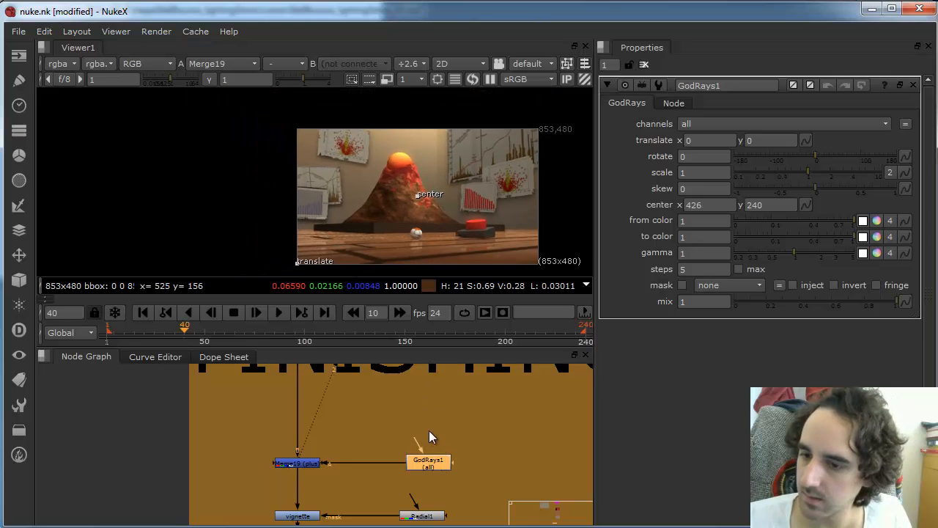
key(x)
click(463, 439)
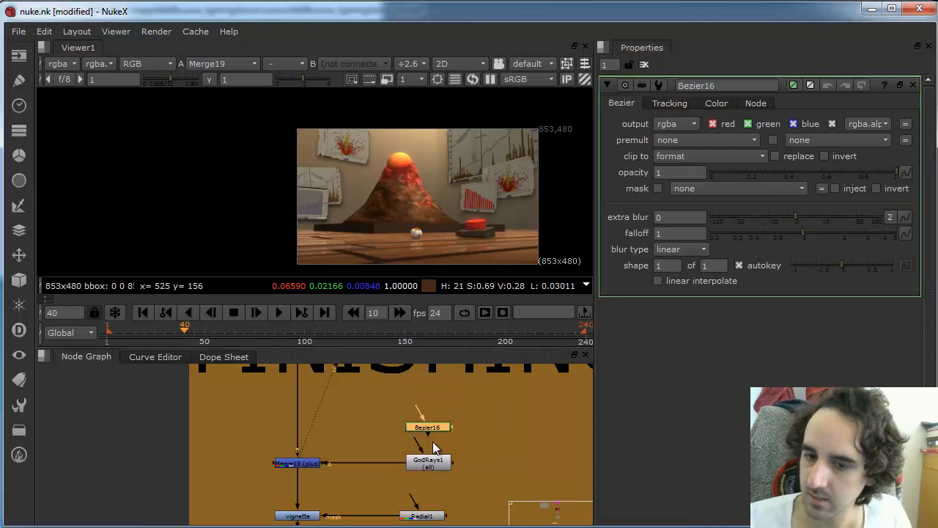
drag(428, 427, 429, 433)
ctrl+alt+click(451, 153)
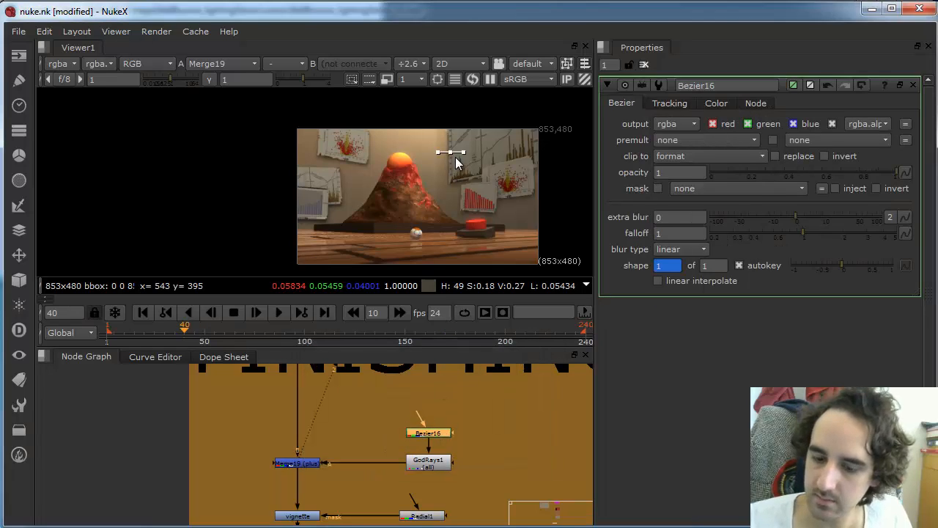
ctrl+alt+click(490, 182)
Step: View the GodRays output, set its scale to 4.1 and move its center to 720, 410
click(431, 462)
key(1)
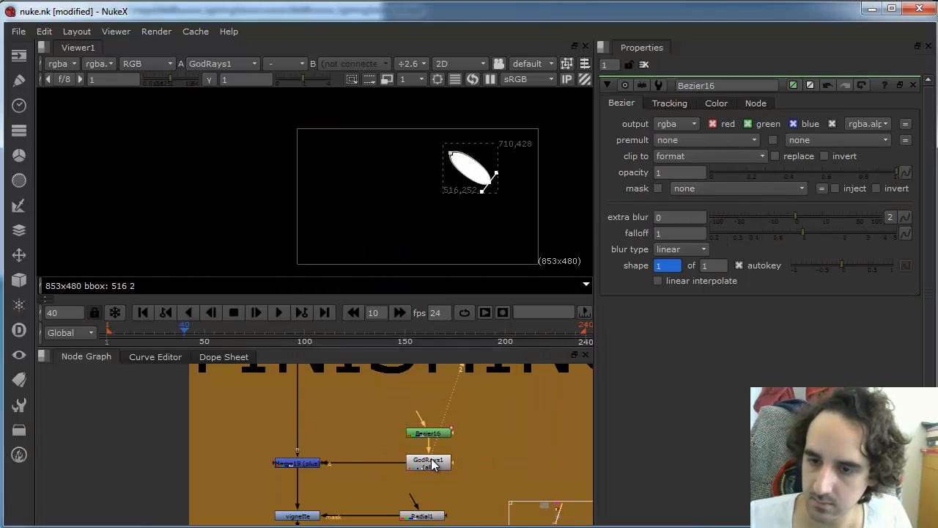
double_click(423, 466)
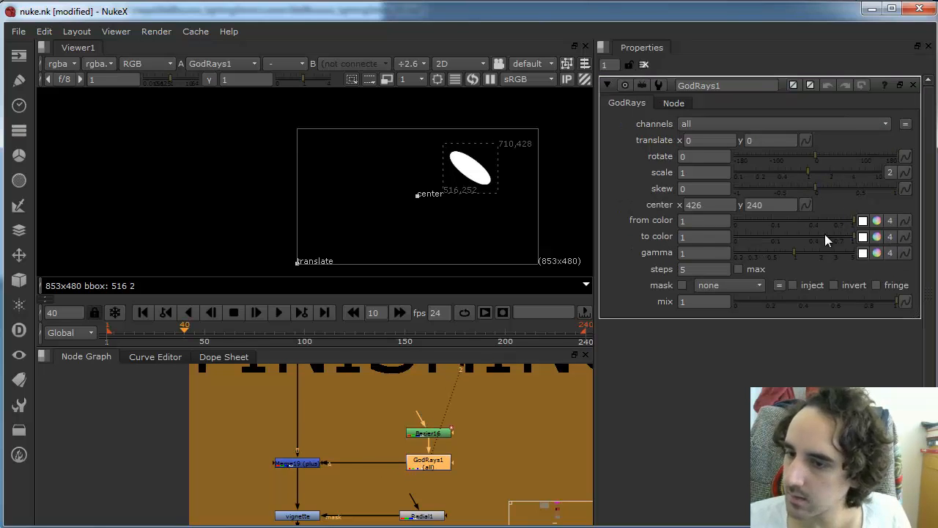
drag(417, 194, 475, 174)
click(431, 432)
key(1)
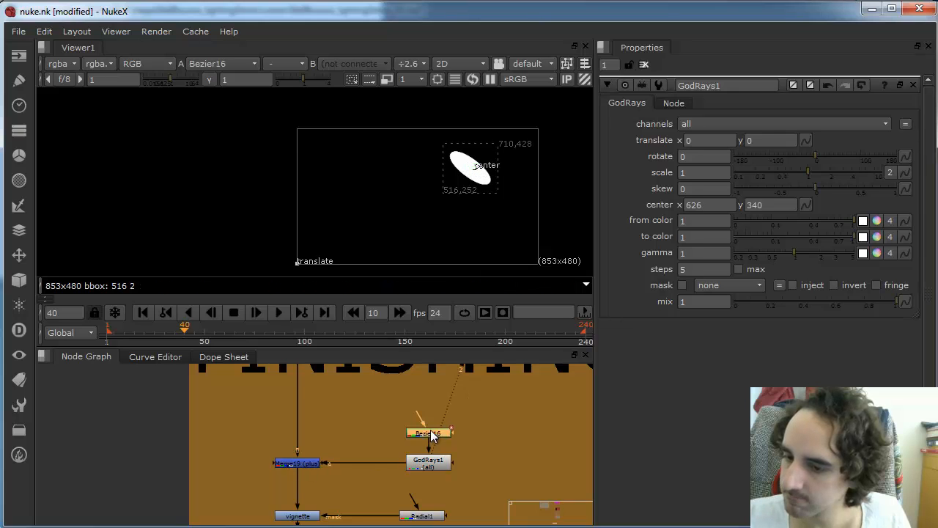
click(432, 442)
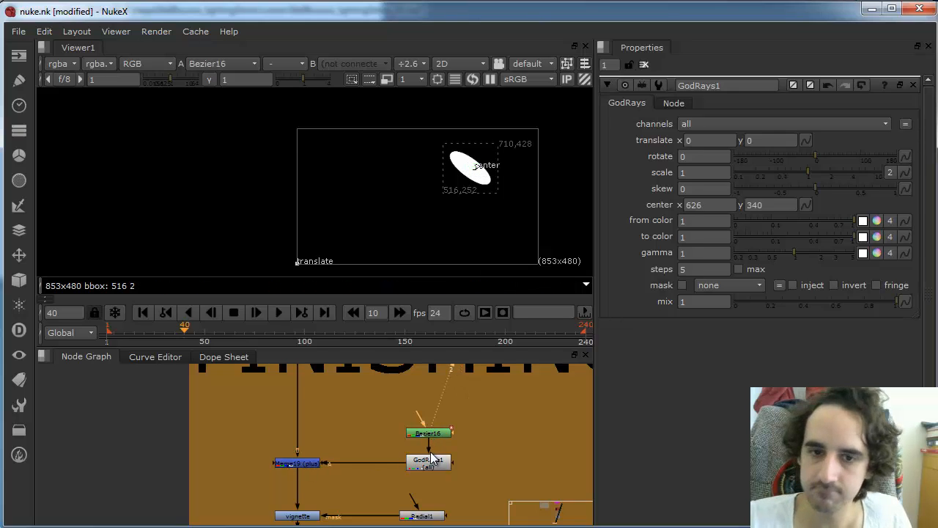
click(431, 461)
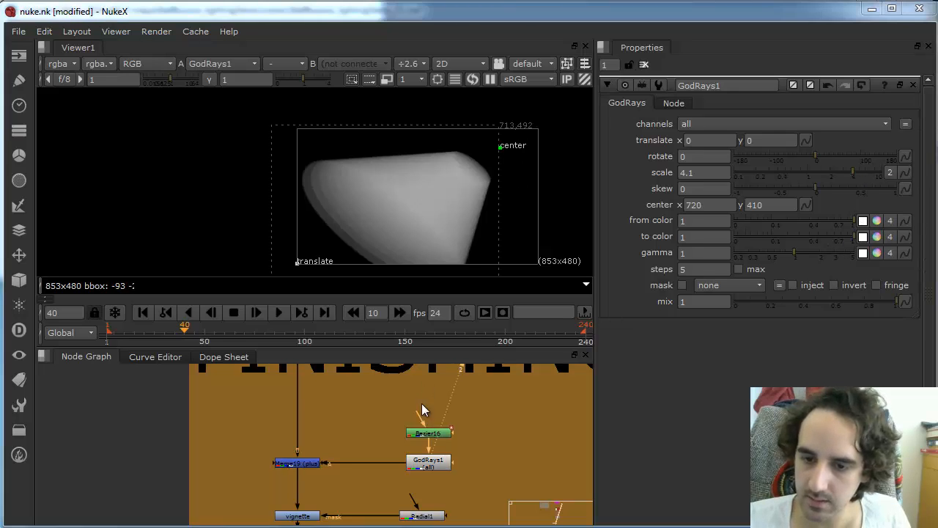
Step: Turn off shape autokeying on the Bezier feeding GodRays
click(428, 463)
double_click(431, 433)
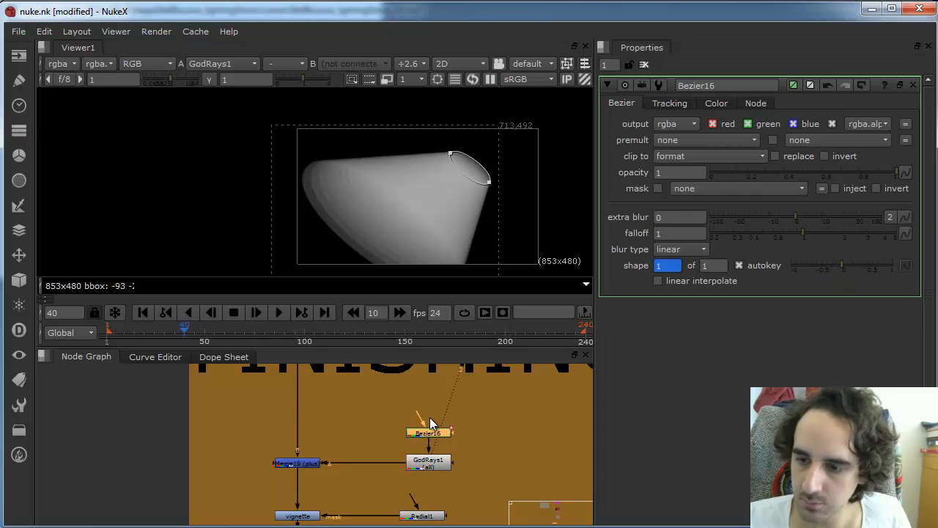
right_click(673, 266)
click(738, 282)
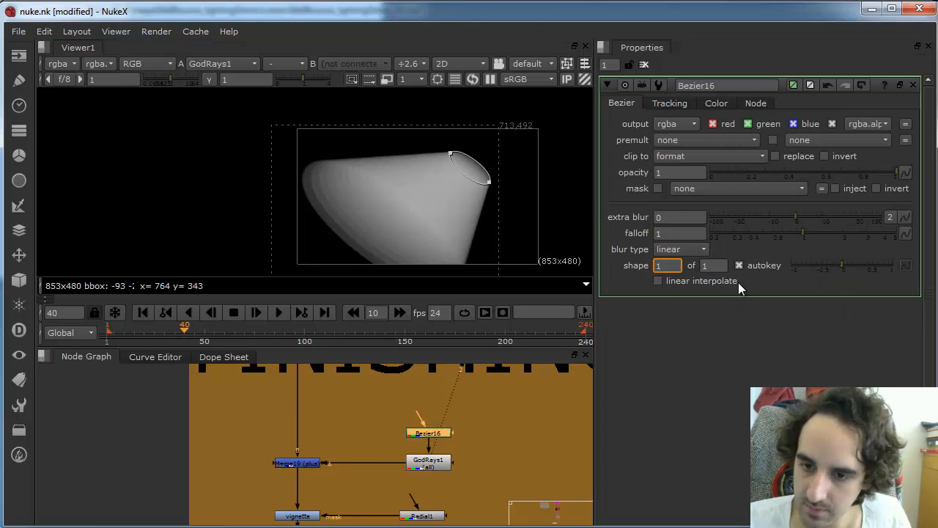
Step: Move the GodRays center to 782, 510 and shrink the Bezier oval to a small circle at its upper-left end
double_click(437, 468)
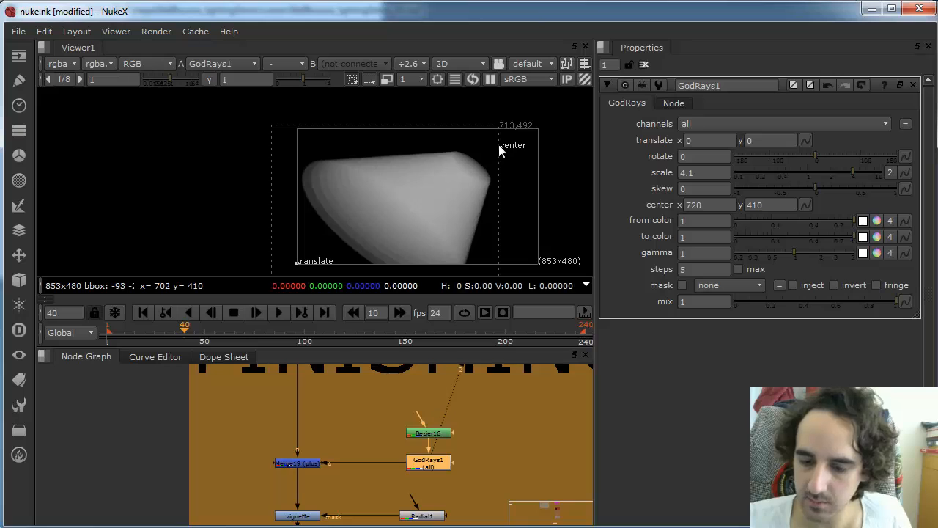
drag(496, 148, 520, 118)
double_click(428, 433)
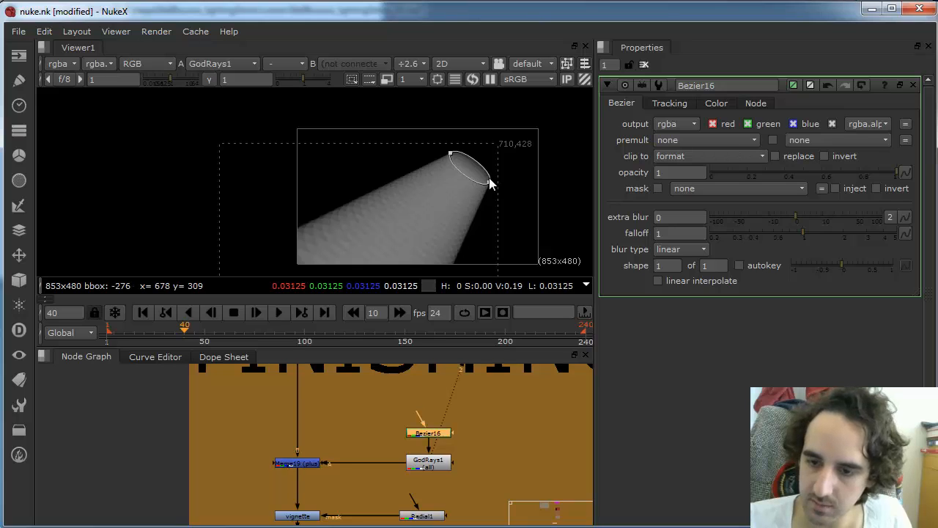
drag(489, 182, 466, 170)
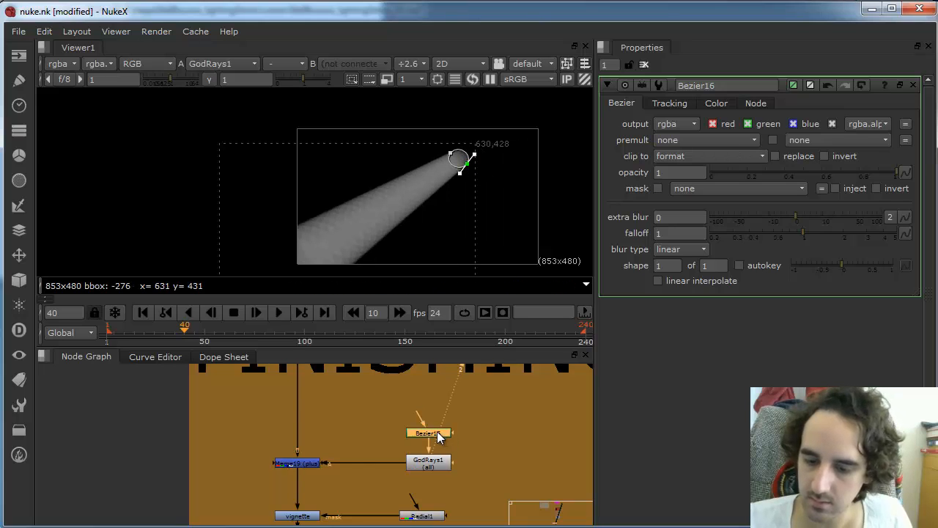
Step: Paste a copy of the Bezier above the original and move its circle down and right to form a second ray
click(423, 395)
key(ctrl+v)
drag(425, 395, 431, 408)
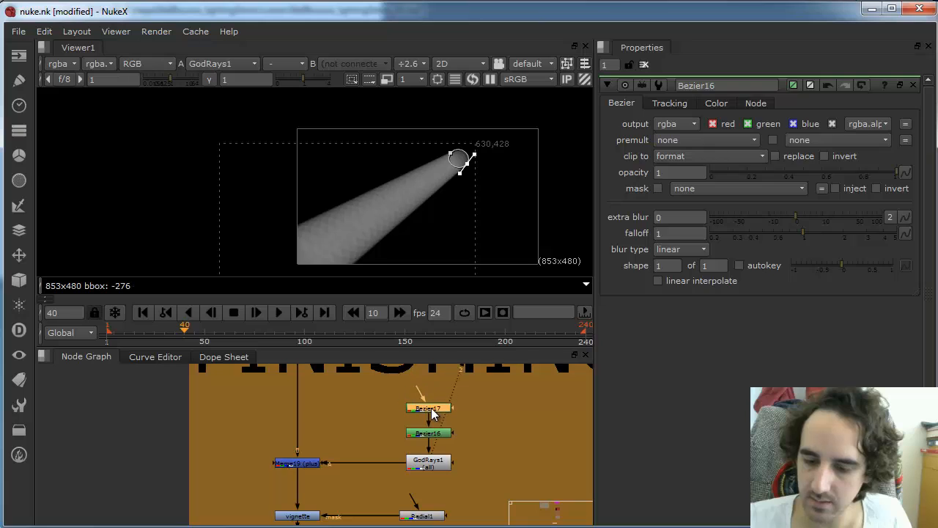
drag(418, 139, 476, 174)
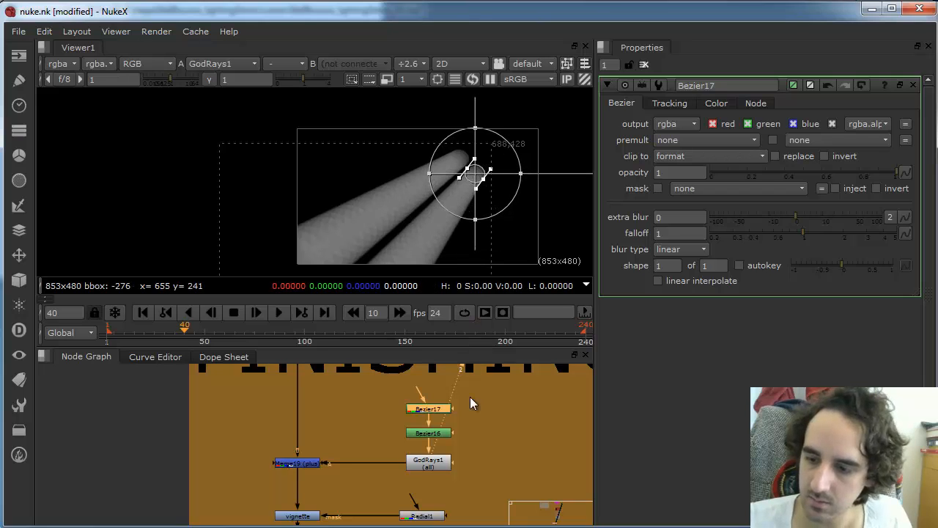
Step: Paste a third Bezier above the second and move its circle up and slightly right to form another ray
click(428, 424)
mouse_move(429, 410)
mouse_down()
mouse_move(429, 423)
mouse_move(430, 408)
mouse_up()
key(ctrl+c)
click(421, 403)
key(ctrl+v)
double_click(430, 407)
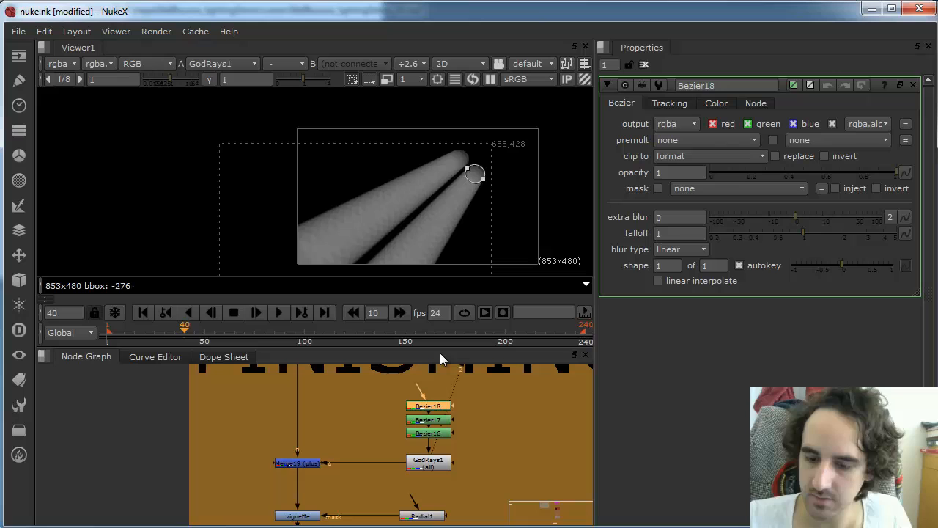
click(473, 170)
drag(477, 163, 484, 150)
Step: Turn off shape autokeying on the third Bezier and view the output of the plus Merge
click(428, 420)
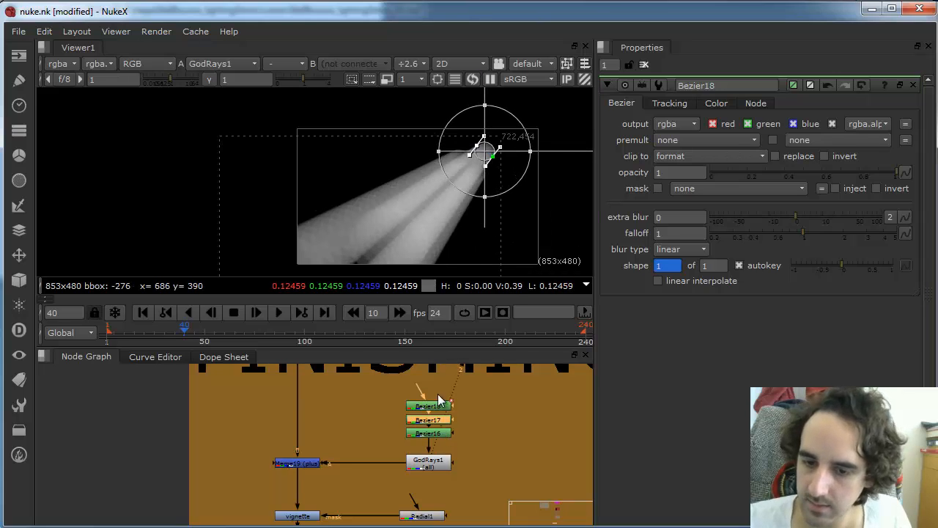
right_click(667, 265)
click(715, 326)
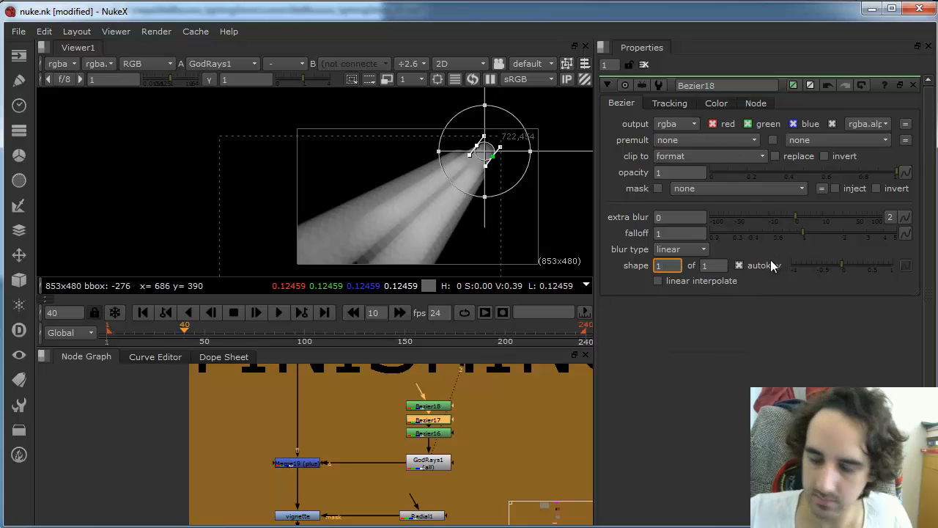
click(437, 443)
click(307, 464)
key(1)
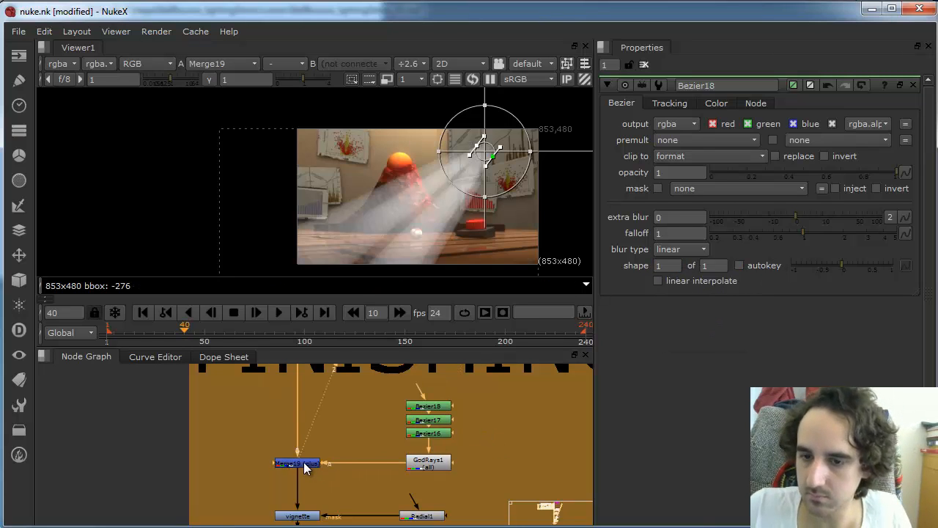
Step: Set the GodRays steps to 10 and its scale to 7.6
double_click(305, 463)
double_click(433, 461)
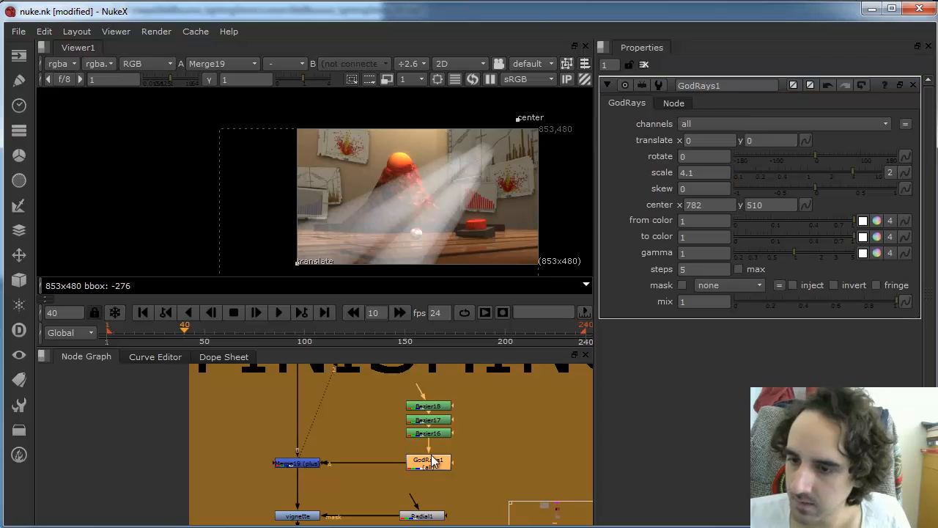
click(432, 432)
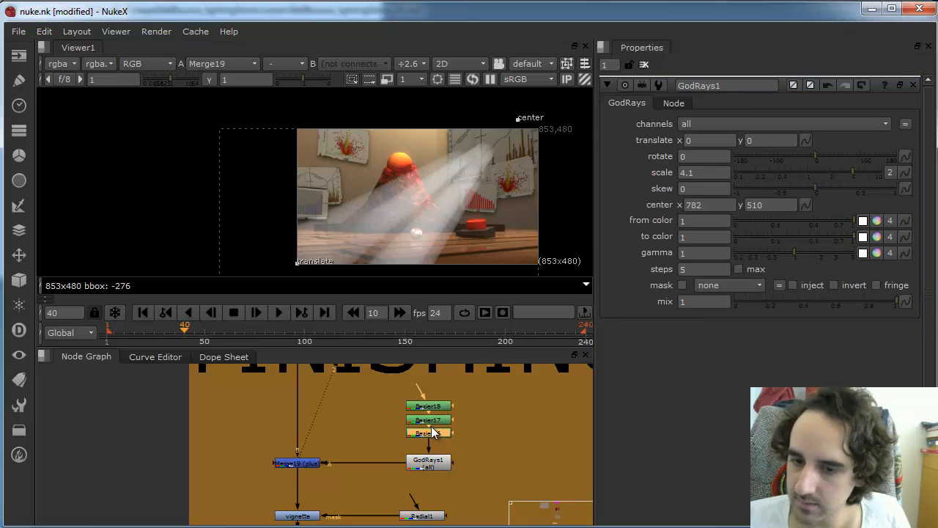
click(429, 459)
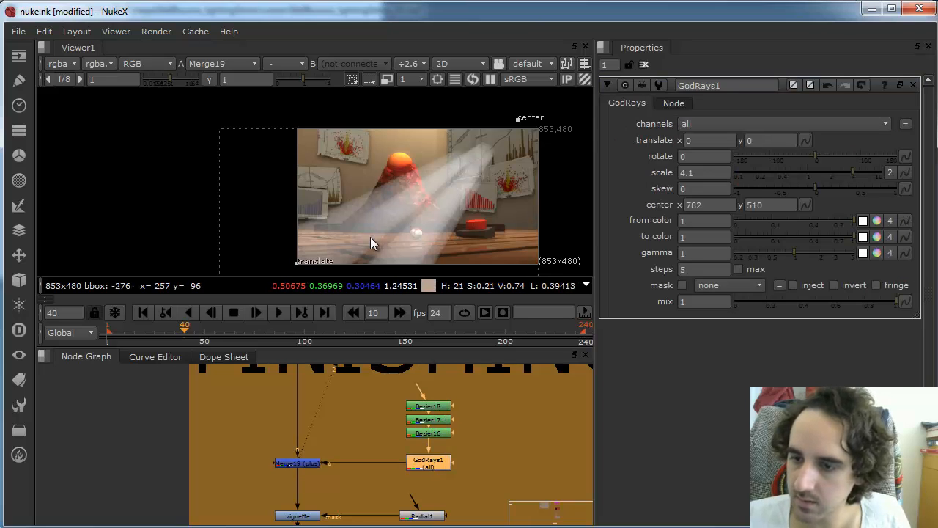
drag(704, 270, 659, 270)
text(1)
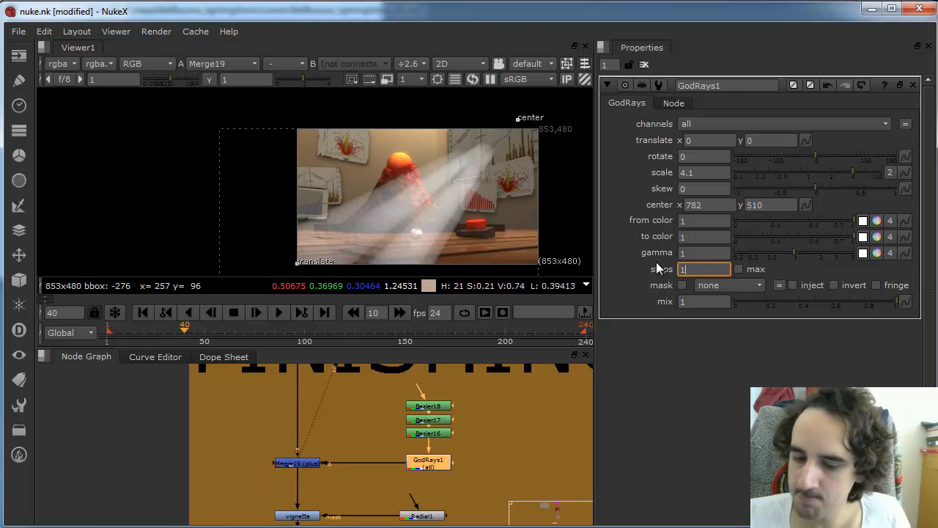
text(0)
key(Return)
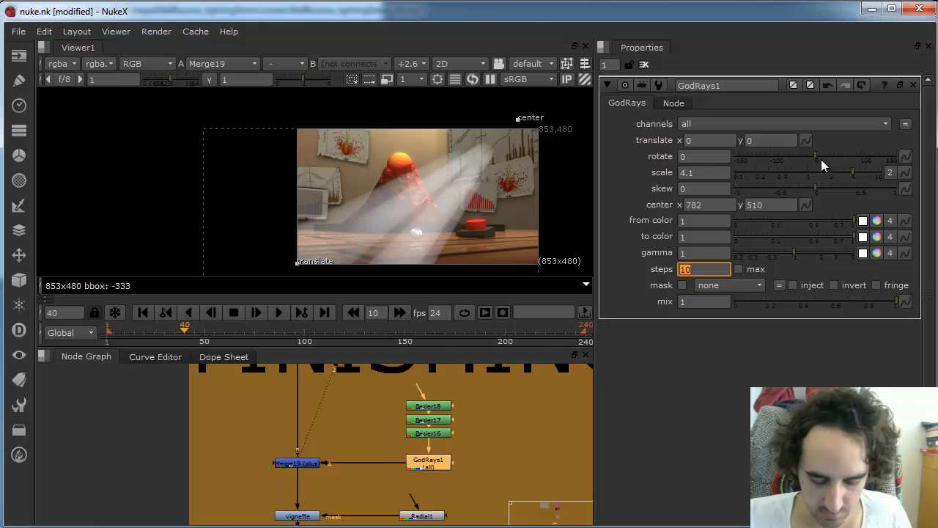
drag(827, 172, 873, 172)
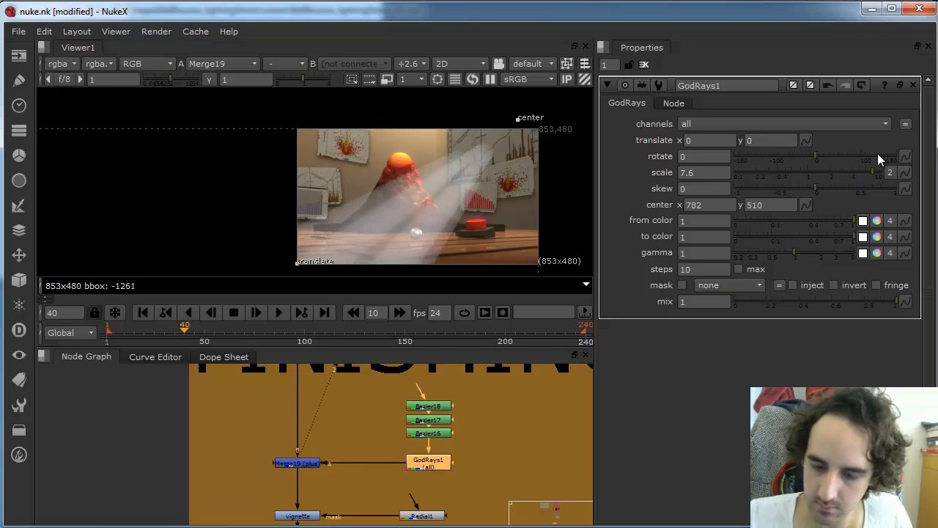
Step: Shift GodRays and its three Beziers right, and insert an In merge between GodRays and the plus Merge
click(517, 445)
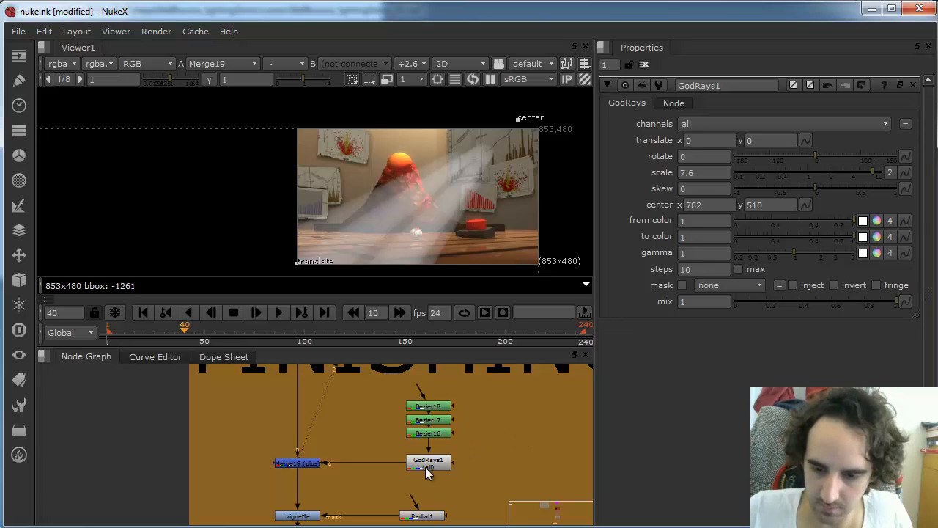
drag(388, 387, 481, 467)
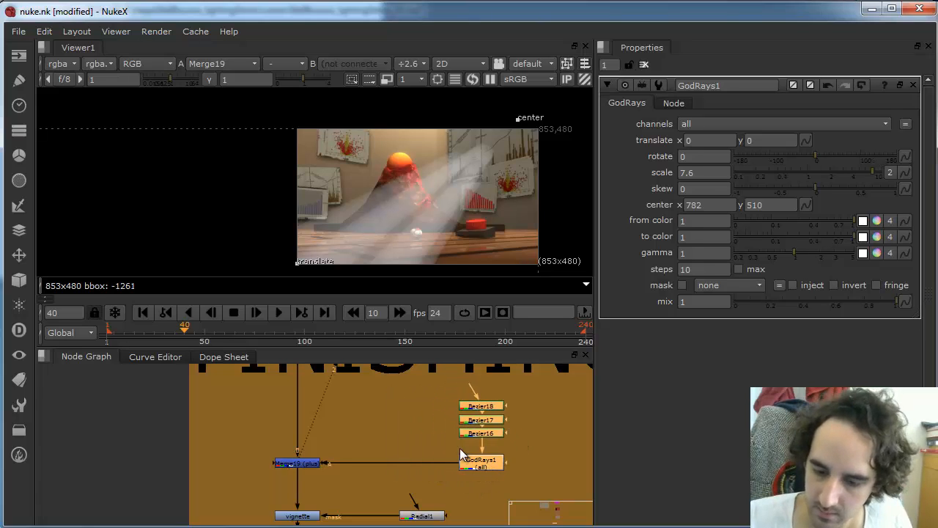
click(405, 410)
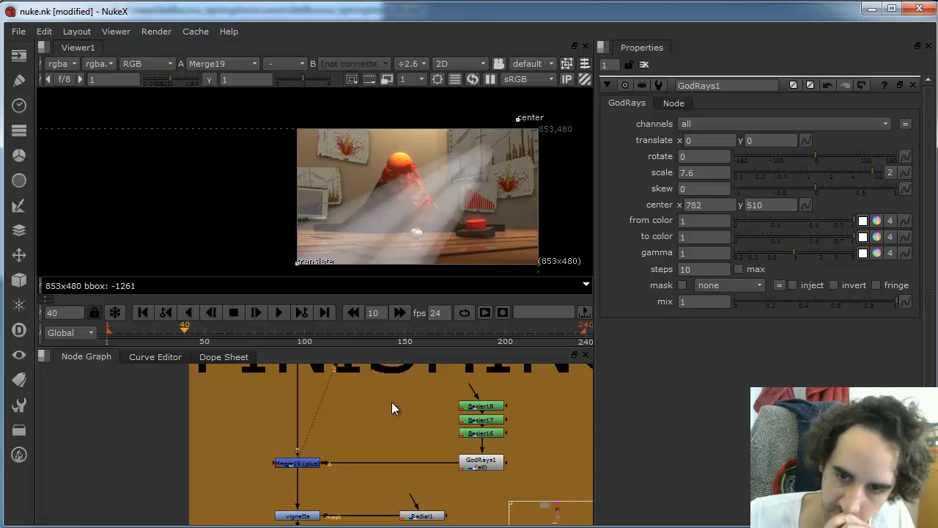
key(Tab)
text(i)
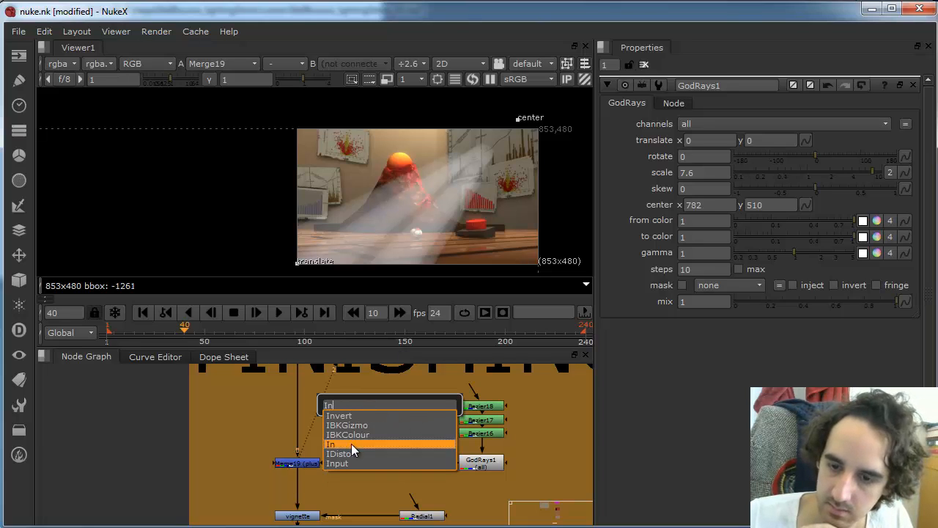
click(351, 443)
drag(397, 453, 395, 463)
Step: Add a Ramp node above the In merge, connected as its A input
click(391, 433)
text(x)
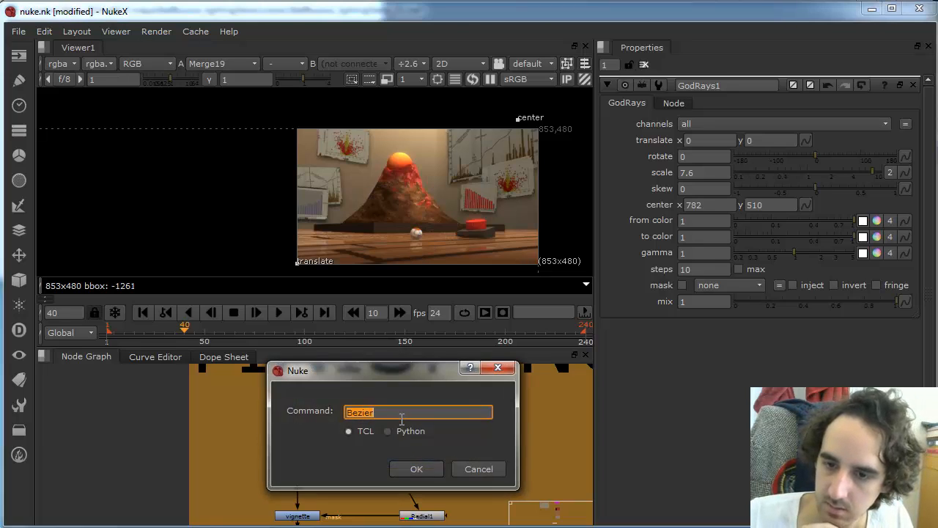
text(Ramp)
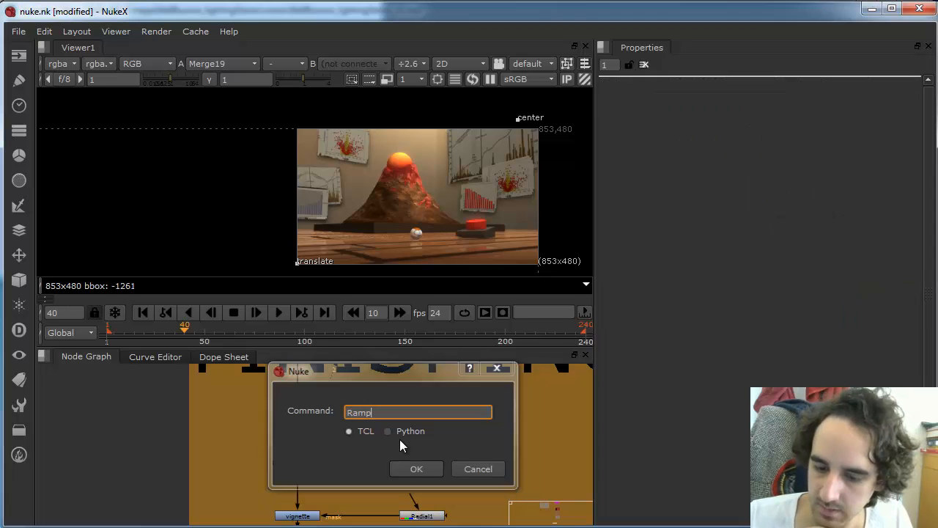
key(Return)
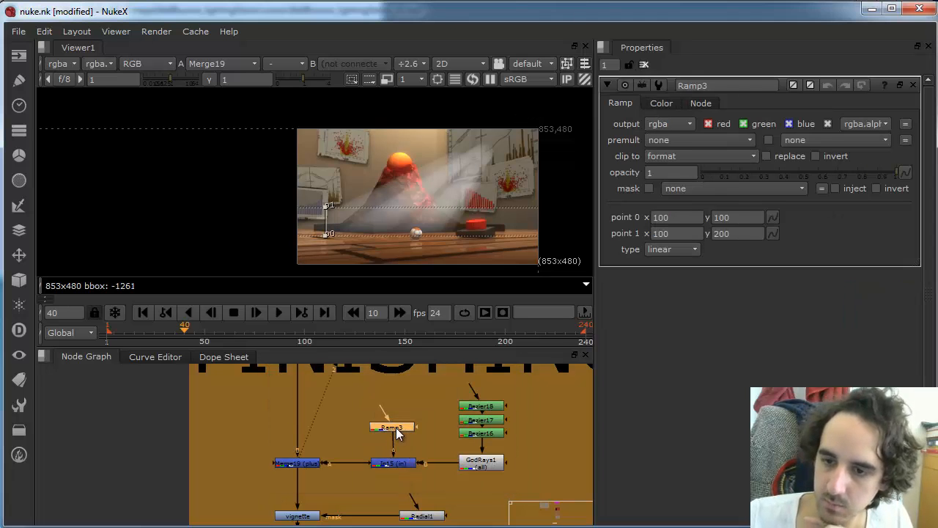
Step: Stretch the ramp vertically over the volcano, with point 0 at 392, 112 and point 1 at 394, 508
drag(325, 206, 413, 126)
drag(327, 234, 412, 231)
drag(412, 129, 411, 119)
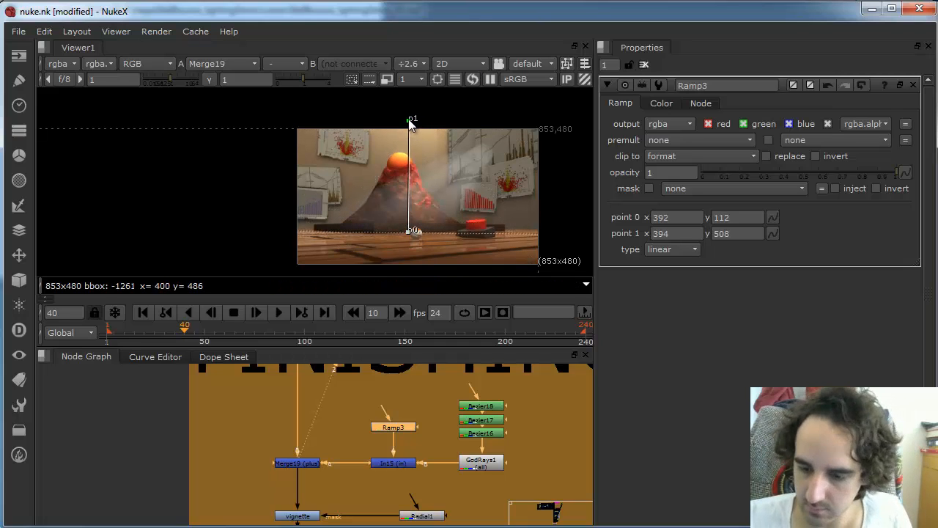
Step: Move the Ramp closer to the In merge and position the GodRays center at about 422, 540
drag(393, 426, 392, 437)
double_click(481, 460)
drag(519, 121, 417, 110)
Step: Insert a Transform between the Beziers and GodRays, and translate the shapes to -226, 166 at a scale of 1
click(480, 410)
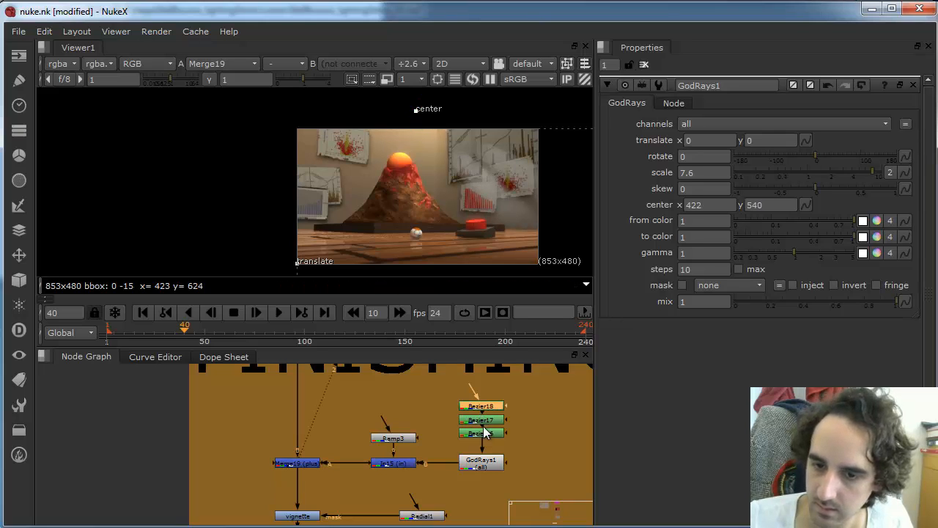
key(t)
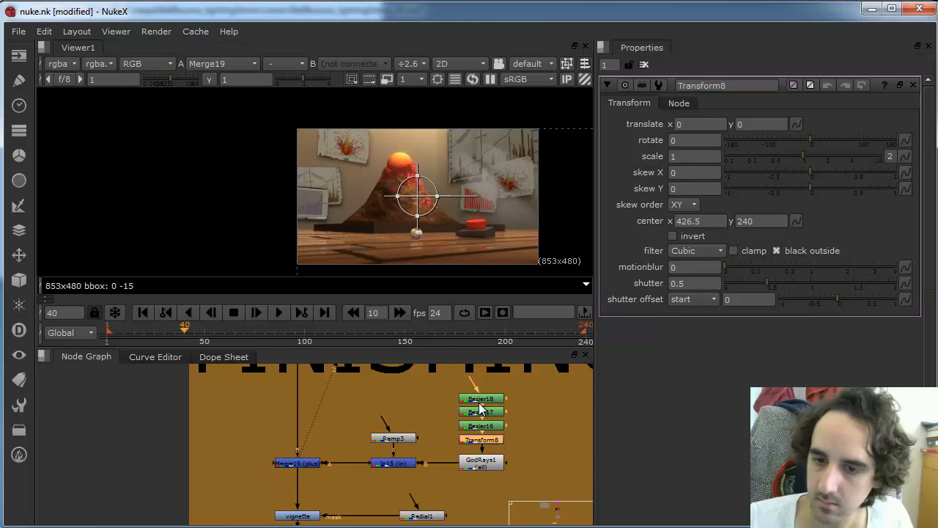
drag(422, 191, 358, 181)
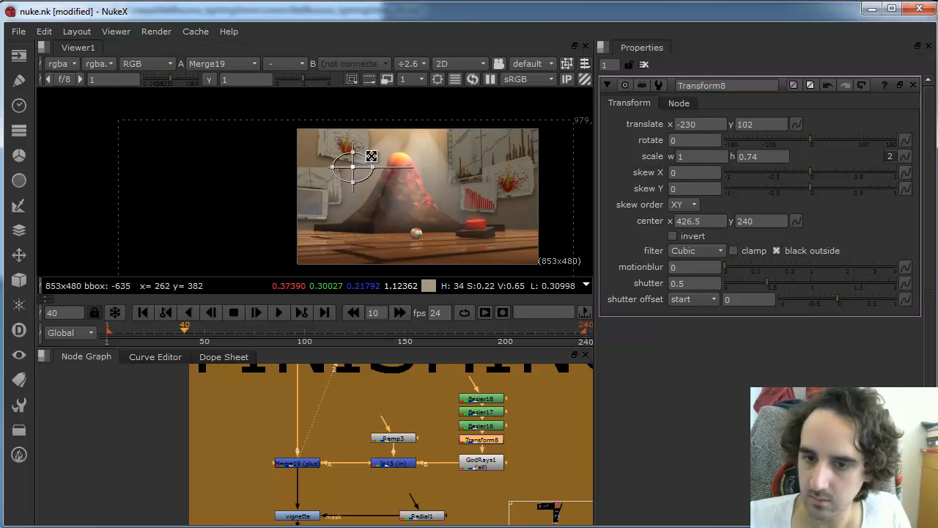
key(ctrl+z)
drag(355, 168, 353, 135)
Step: View the GodRays output and raise its center above the frame to 424, 740
click(482, 462)
key(1)
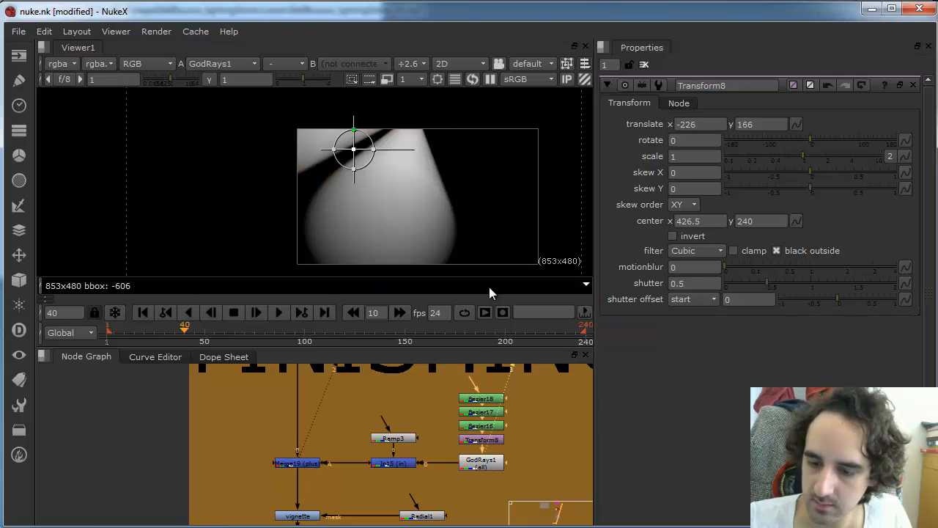
click(486, 462)
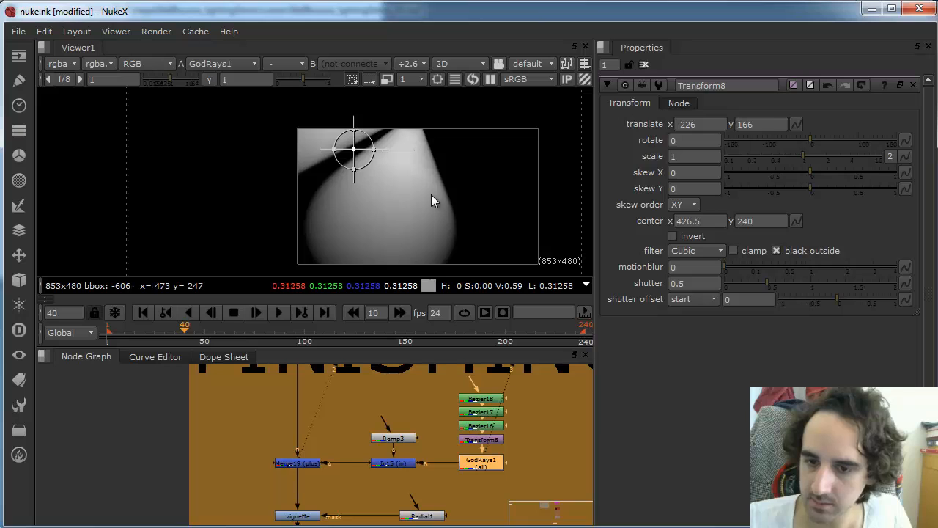
double_click(478, 460)
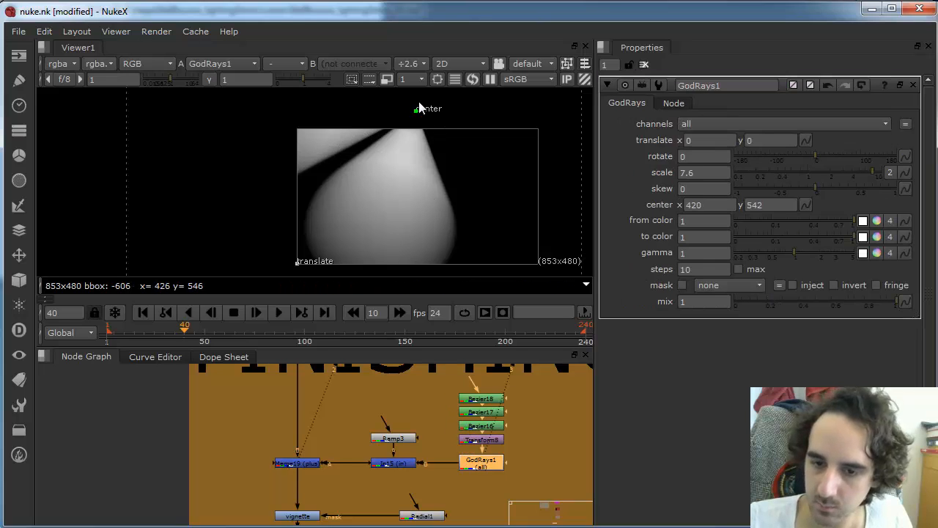
drag(416, 108, 421, 89)
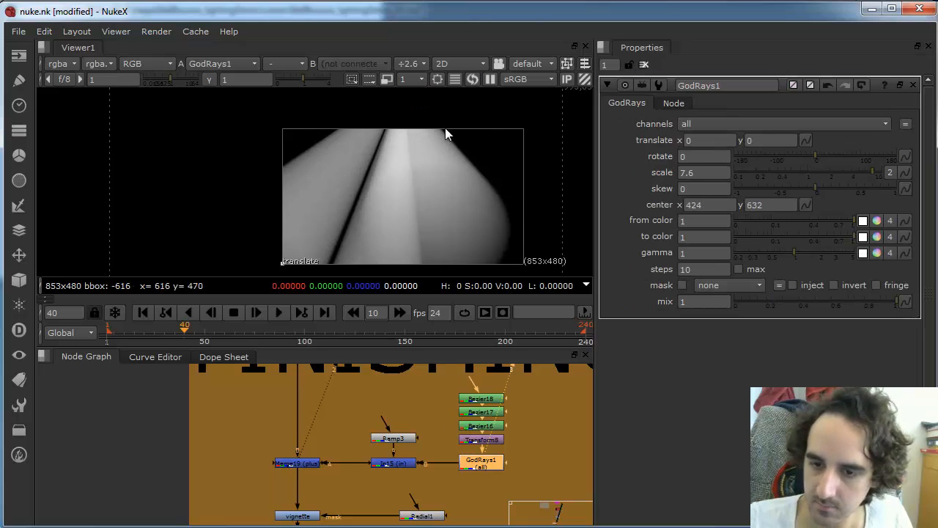
scroll(453, 183, down, 3)
drag(415, 129, 415, 104)
Step: Review the three Bezier shapes, then recenter the Transform at 628, 356 and scale it to 1.846
double_click(484, 400)
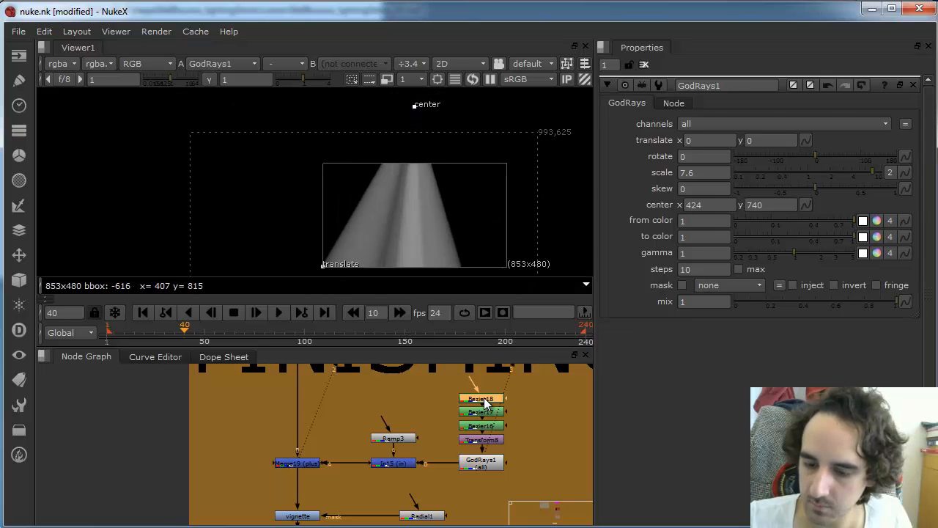
double_click(482, 413)
double_click(480, 426)
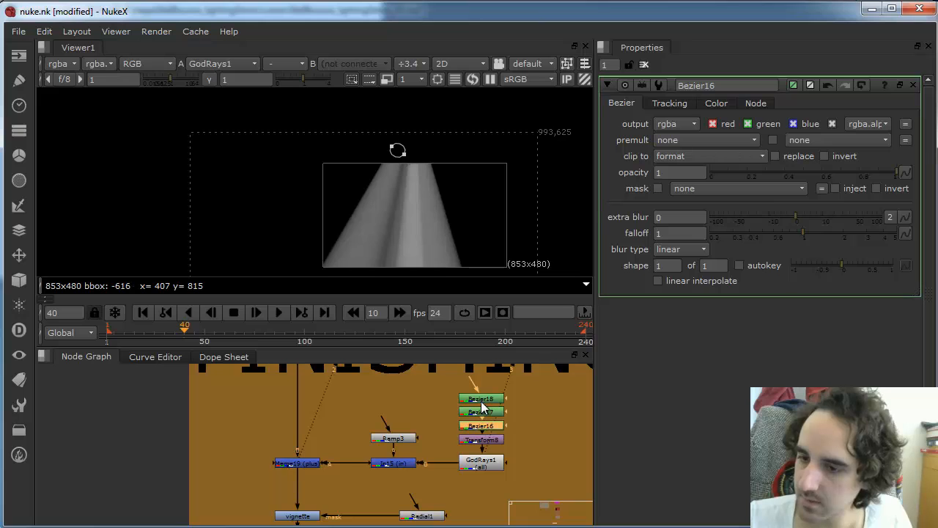
double_click(483, 440)
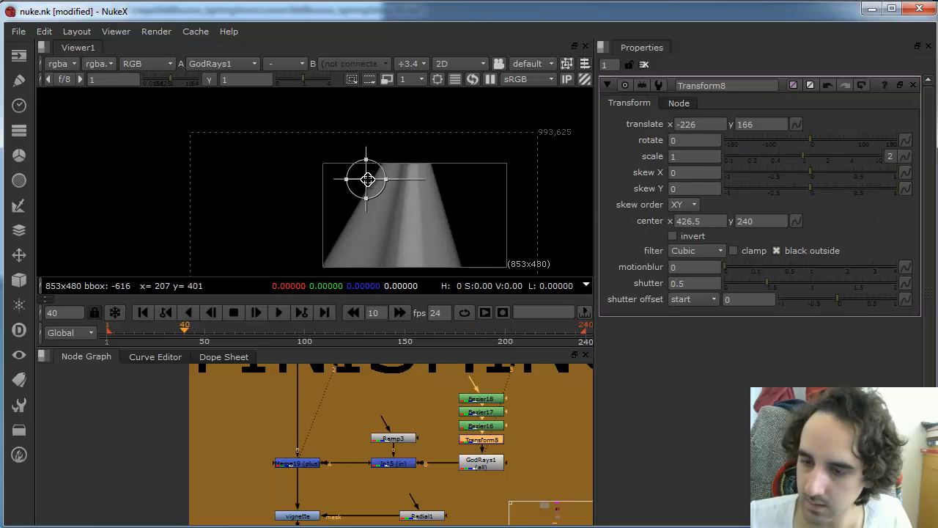
ctrl+drag(367, 178, 442, 120)
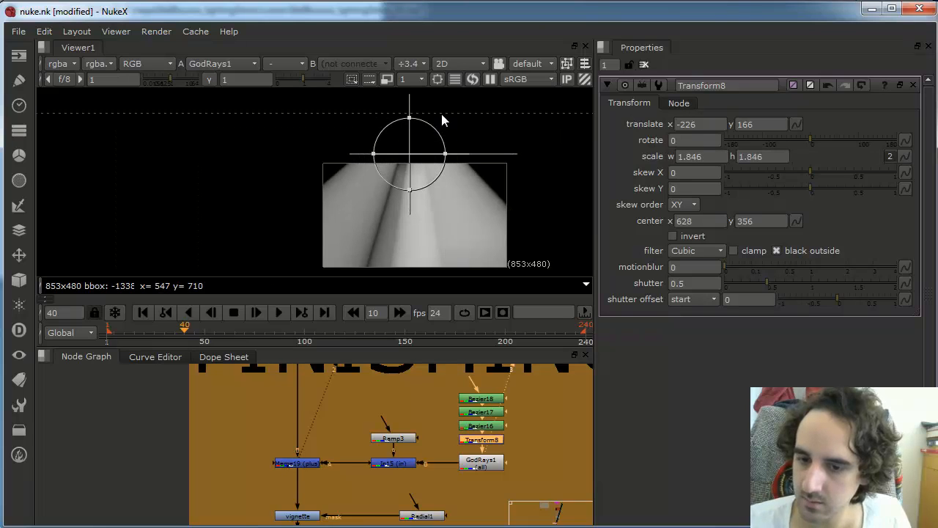
Step: Move the Beziers up and insert a Blur of size 20.5 between them and the Transform
click(519, 438)
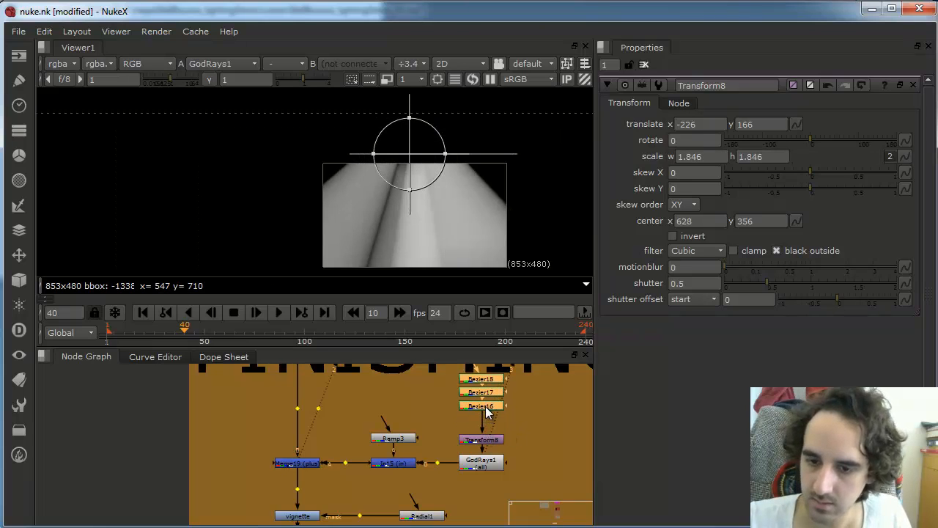
click(481, 462)
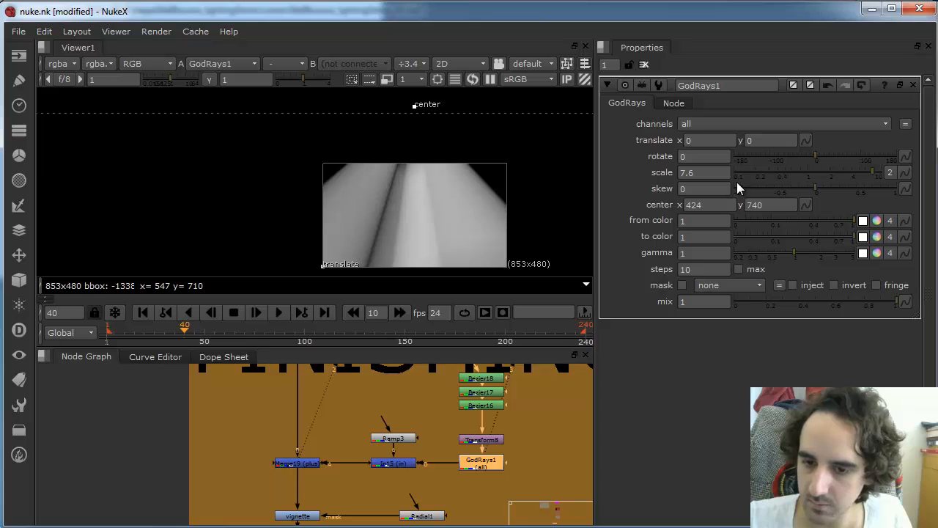
click(506, 423)
key(b)
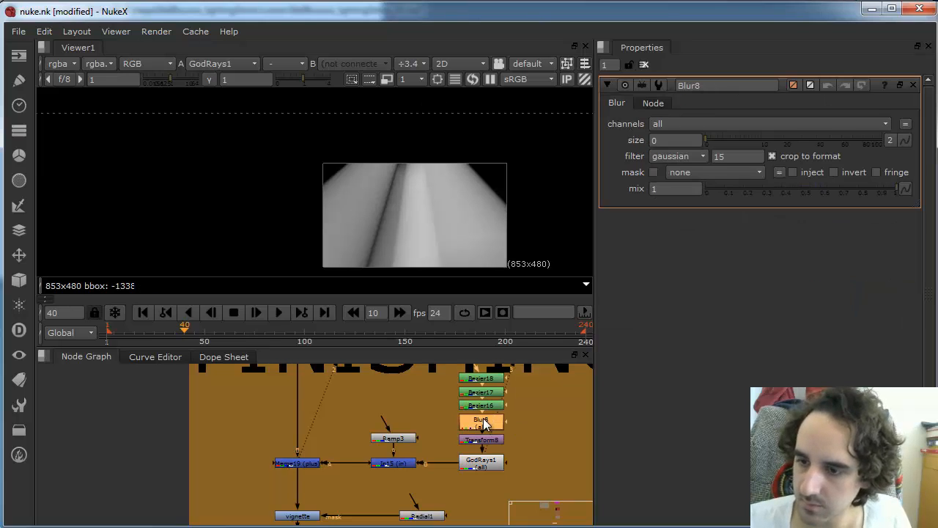
drag(722, 139, 785, 136)
Step: Compare the composite with and without the god rays at the plus Merge after checking the In merge output
click(372, 471)
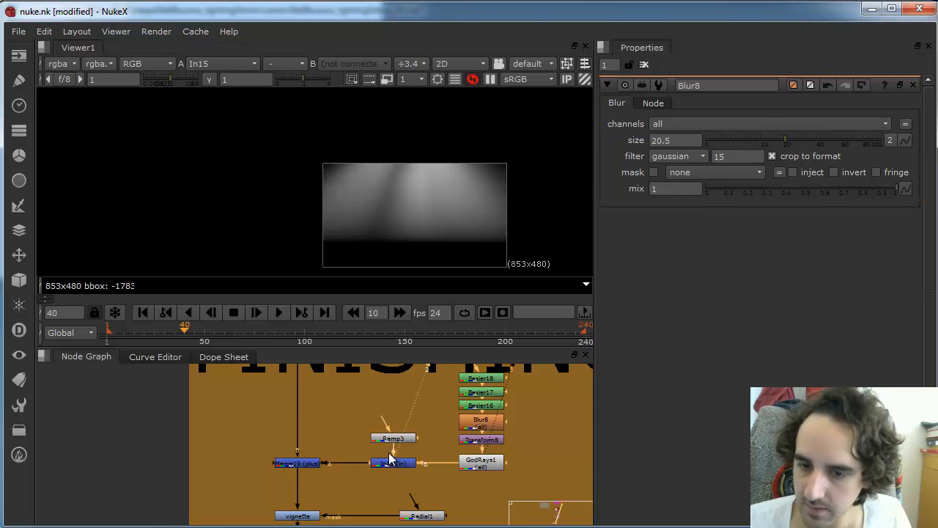
click(303, 464)
key(1)
key(d)
key(d)
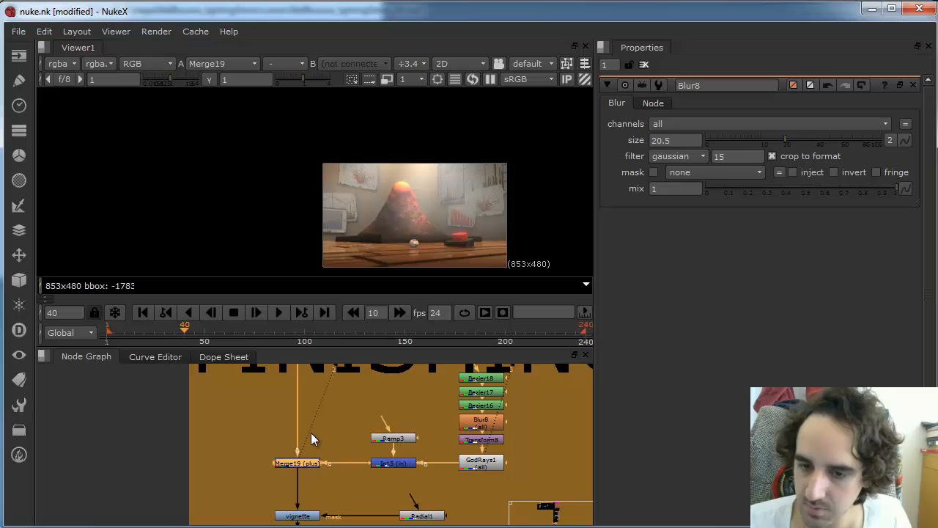
Step: Switch the Transform before GodRays to a single uniform scale value and reduce it
click(484, 438)
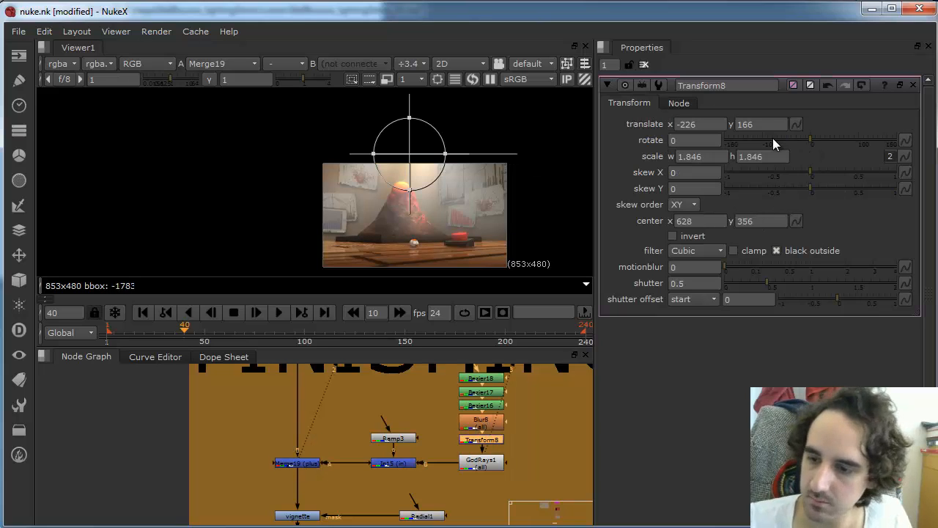
click(890, 157)
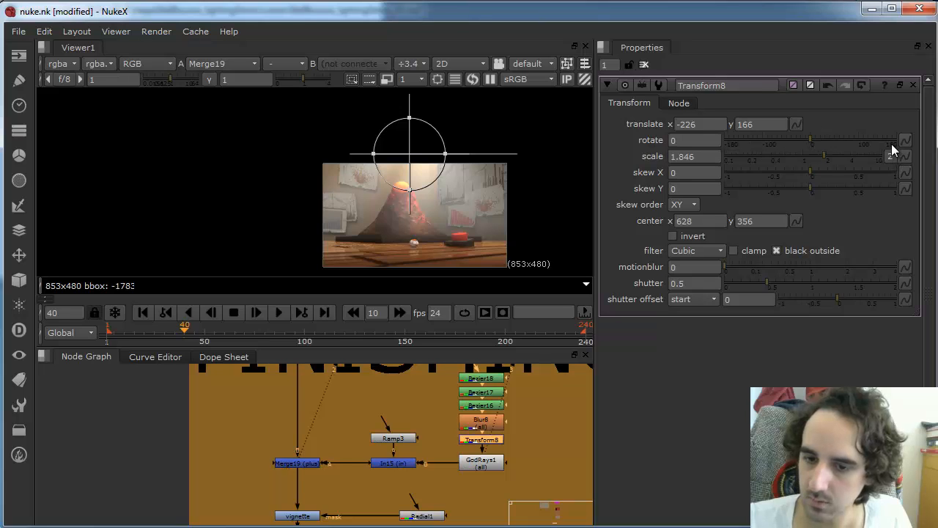
drag(830, 158, 808, 151)
Step: Change the Ramp's type to smooth0
double_click(392, 437)
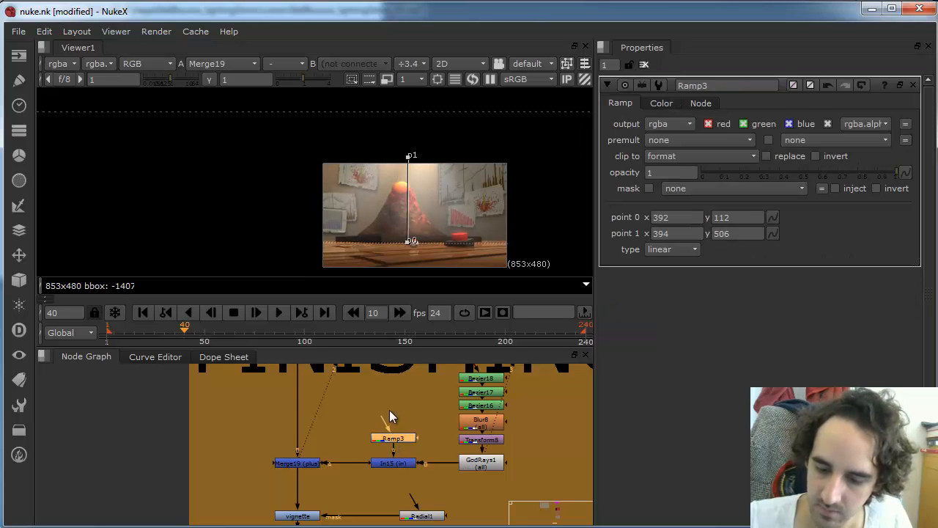
click(675, 249)
click(681, 278)
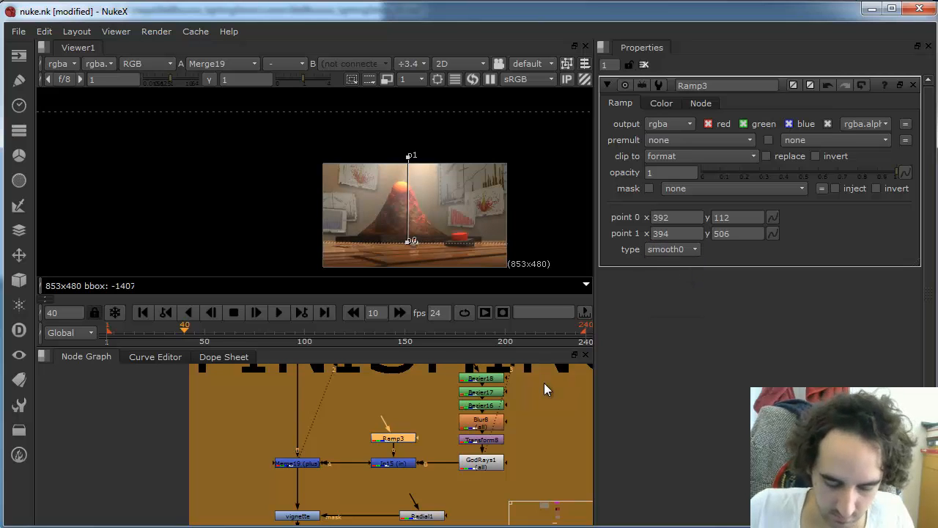
click(543, 382)
scroll(469, 213, up, 3)
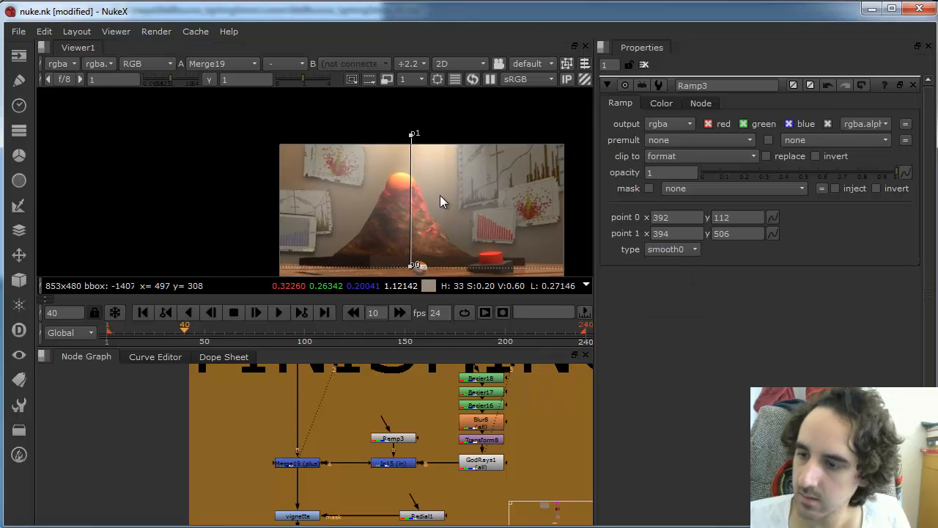
middle_drag(440, 195, 446, 170)
Step: Shift the god-rays branch right and insert a ColorCorrect named godrays_cc between the In merge and the plus Merge
scroll(427, 444, down, 2)
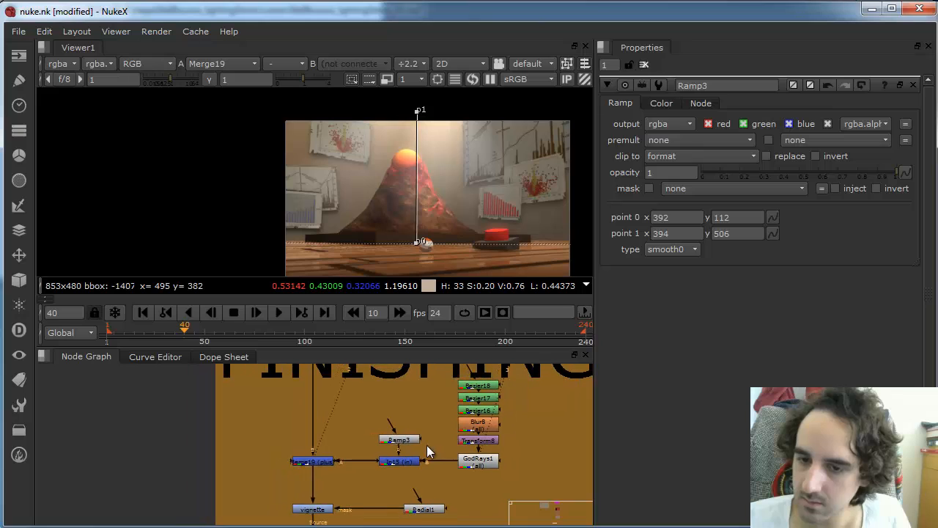
drag(375, 472, 505, 404)
drag(493, 460, 552, 460)
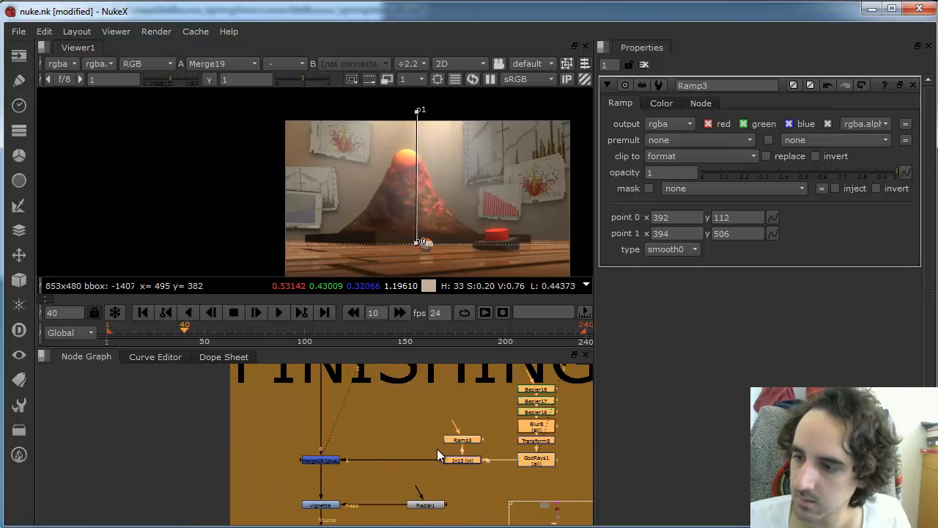
click(395, 447)
key(c)
drag(396, 451, 394, 460)
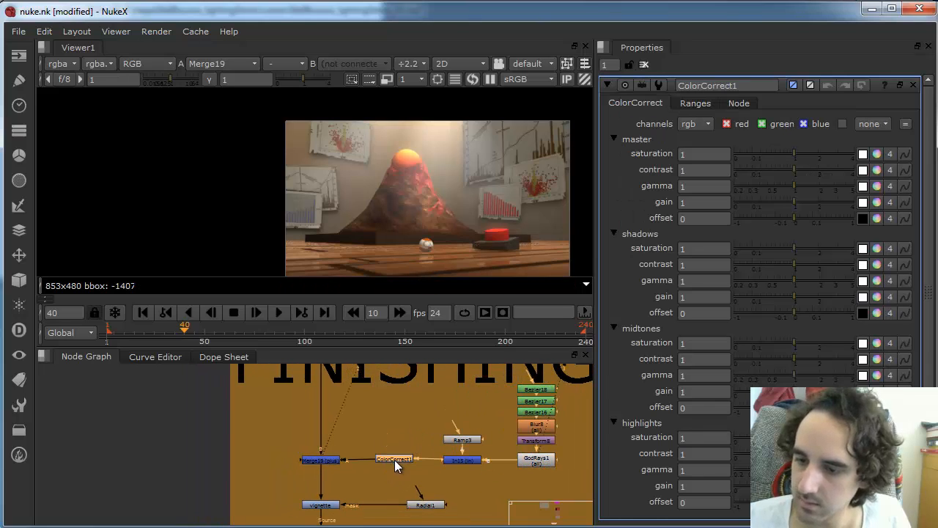
text(godrays_cc)
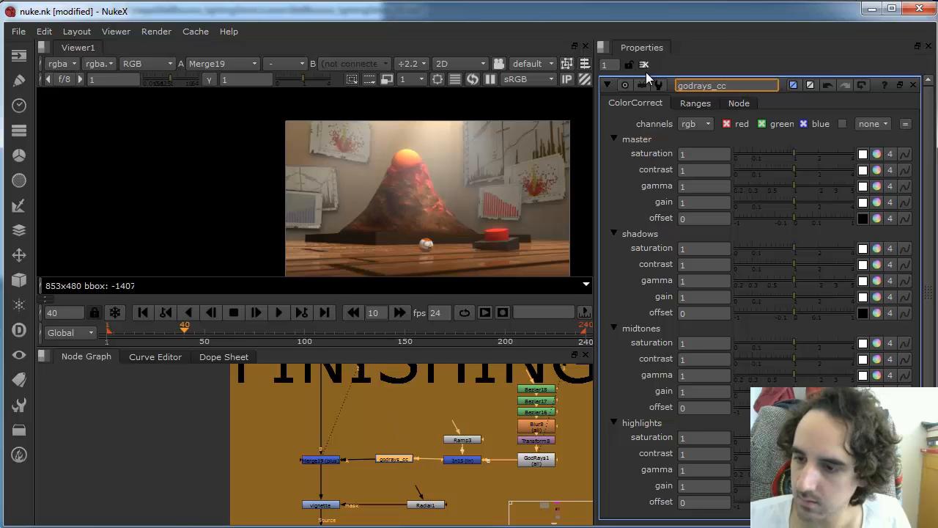
Step: Lower the godrays_cc master gain to 0.38 and tint it warm orange with values 0.38, 0.259429 and 0.181395
mouse_move(780, 203)
mouse_down()
mouse_move(746, 206)
mouse_move(771, 205)
mouse_up()
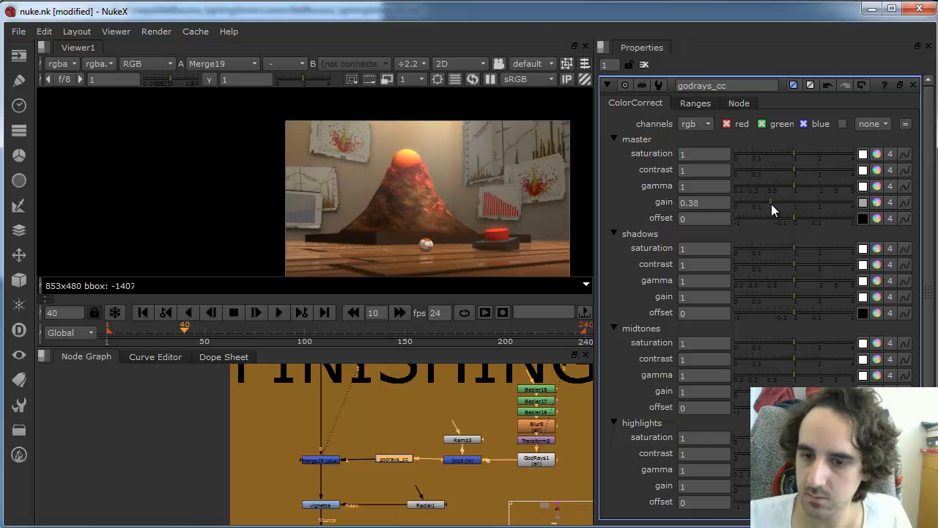
click(876, 203)
mouse_move(660, 244)
mouse_down()
mouse_move(700, 193)
mouse_move(671, 218)
mouse_move(694, 201)
mouse_move(697, 243)
mouse_up()
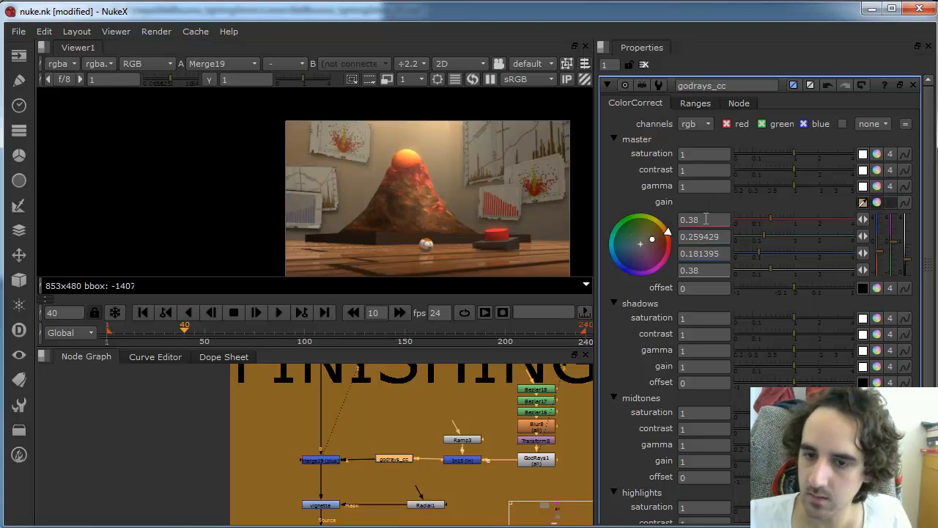
Step: Compare the composite with the plus Merge disabled and enabled to judge the color-corrected god rays
double_click(326, 464)
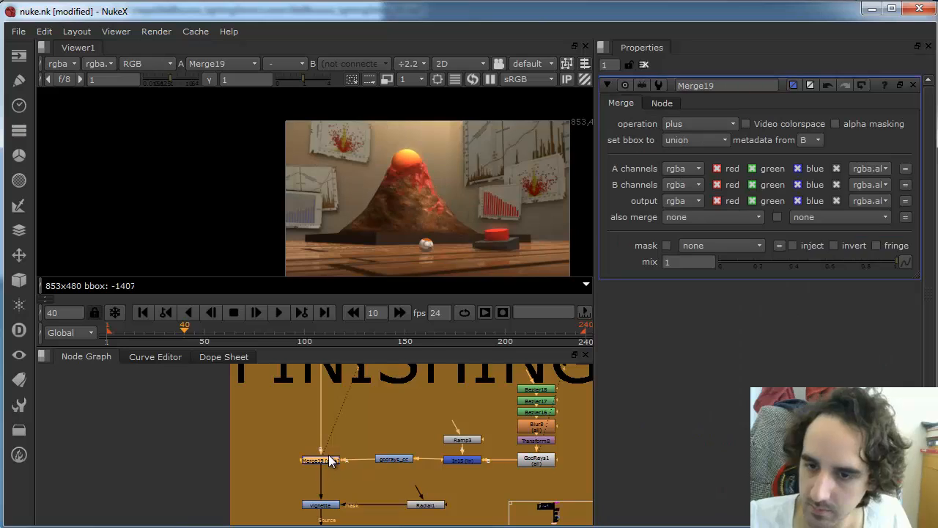
key(d)
key(d)
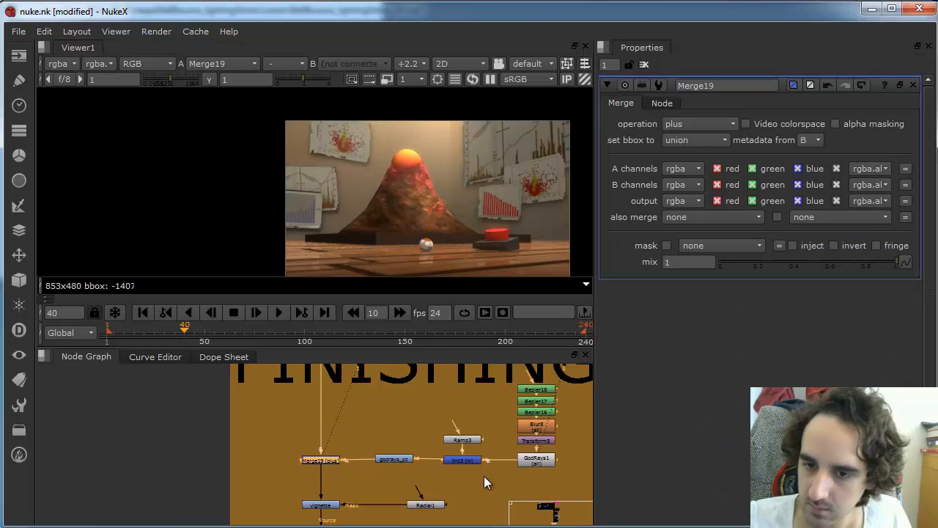
click(484, 476)
Step: Reduce the size of the Blur below the Beziers and shrink the Bezier17 shape above the volcano
double_click(538, 421)
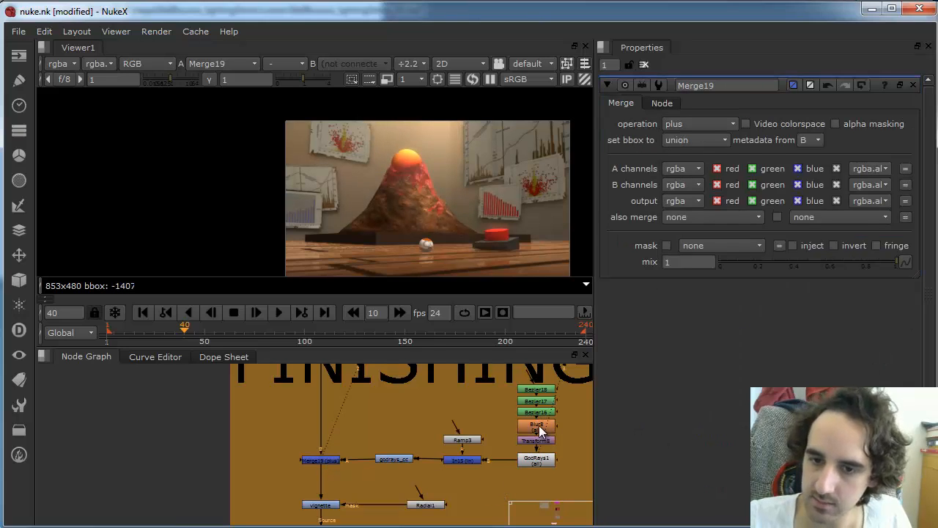
drag(733, 140, 763, 138)
double_click(535, 399)
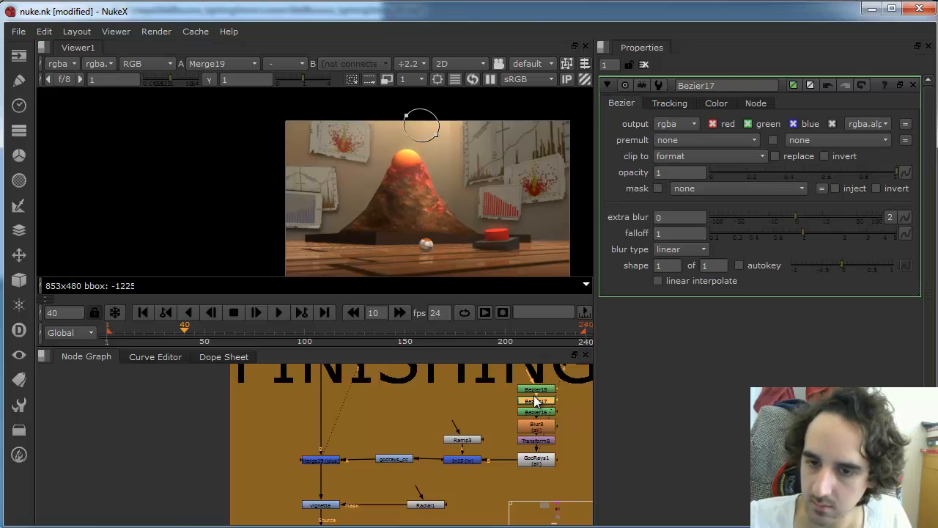
drag(393, 110, 445, 146)
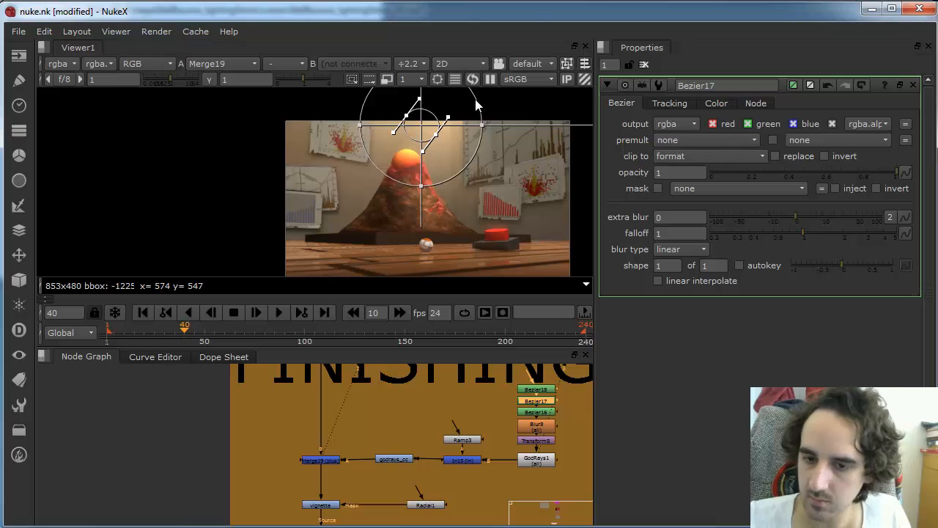
drag(478, 98, 462, 101)
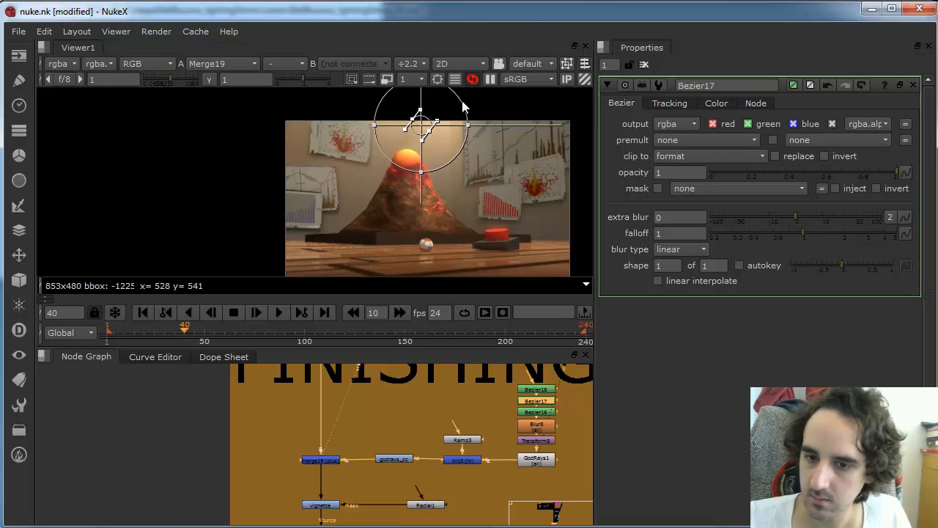
Step: Shift the Bezier16 god-ray shape left and slightly up above the frame's upper edge
double_click(537, 411)
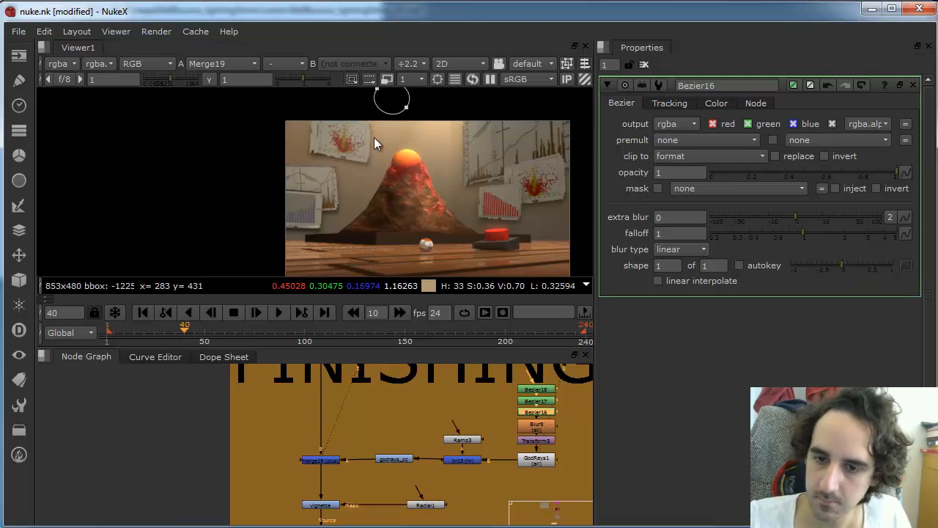
drag(452, 116, 461, 118)
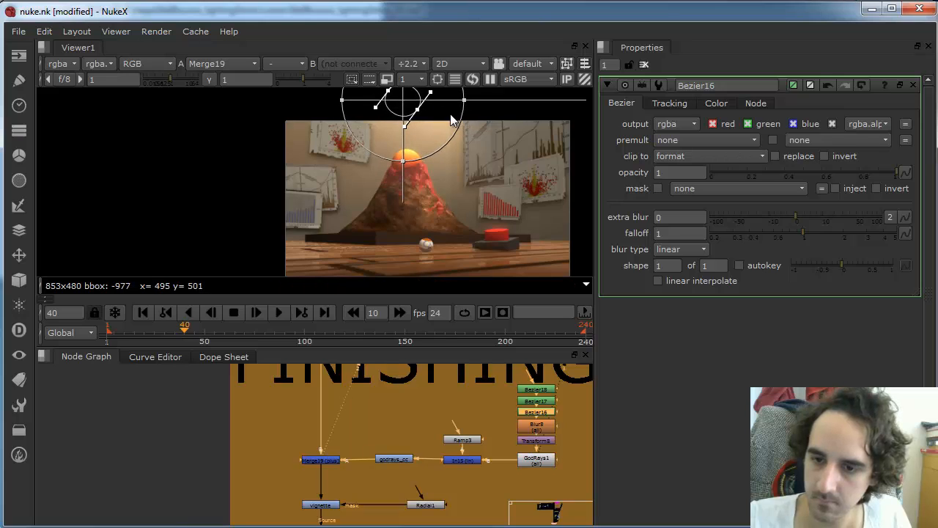
drag(391, 107, 387, 80)
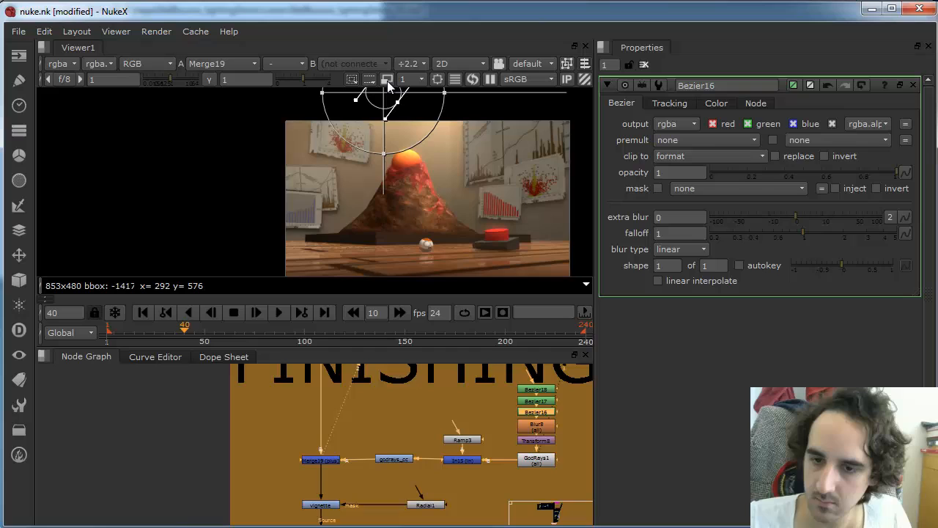
Step: View the god rays at the In merge, then slightly enlarge the Bezier17 shape and shift it left
click(471, 460)
key(1)
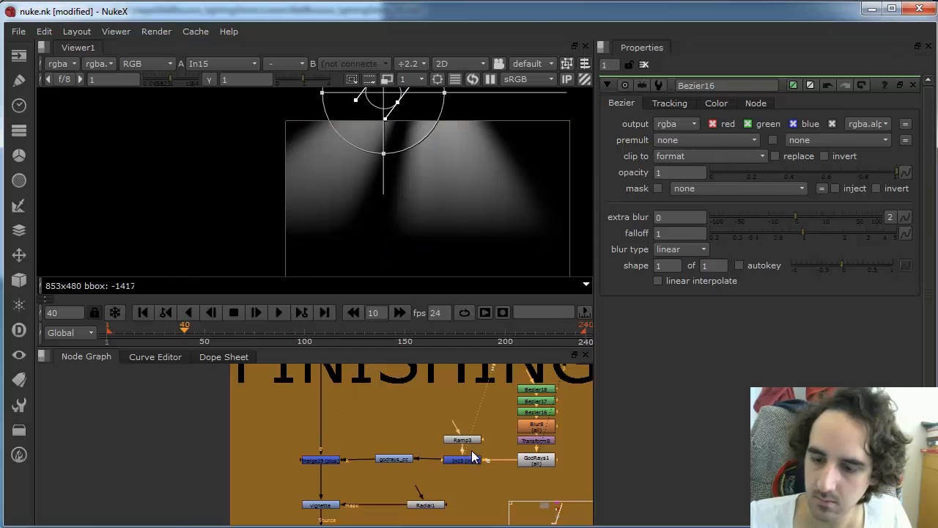
double_click(535, 401)
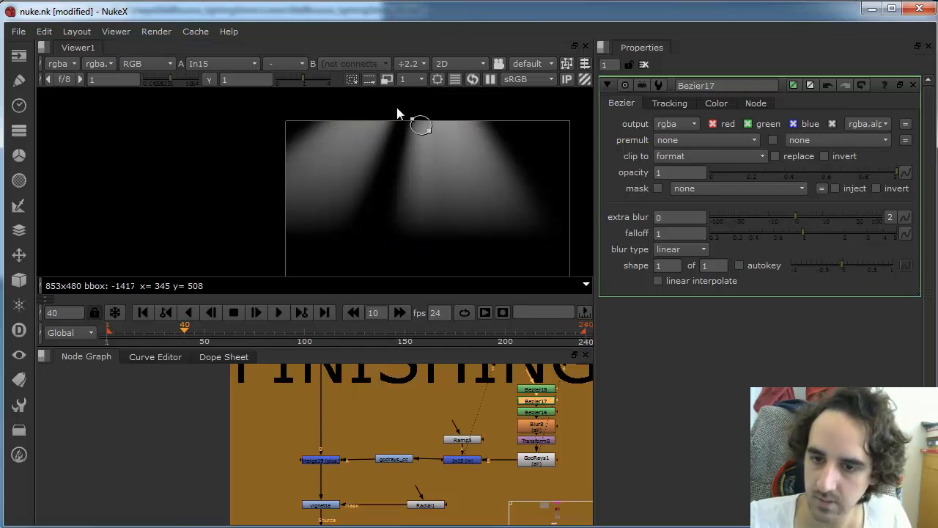
click(438, 119)
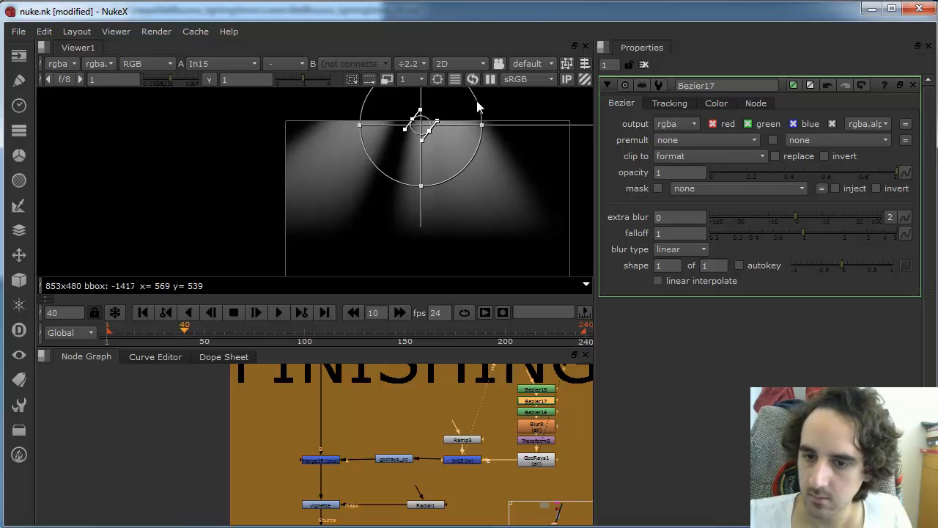
mouse_move(476, 101)
mouse_down()
mouse_move(483, 97)
mouse_move(444, 103)
mouse_move(471, 94)
mouse_up()
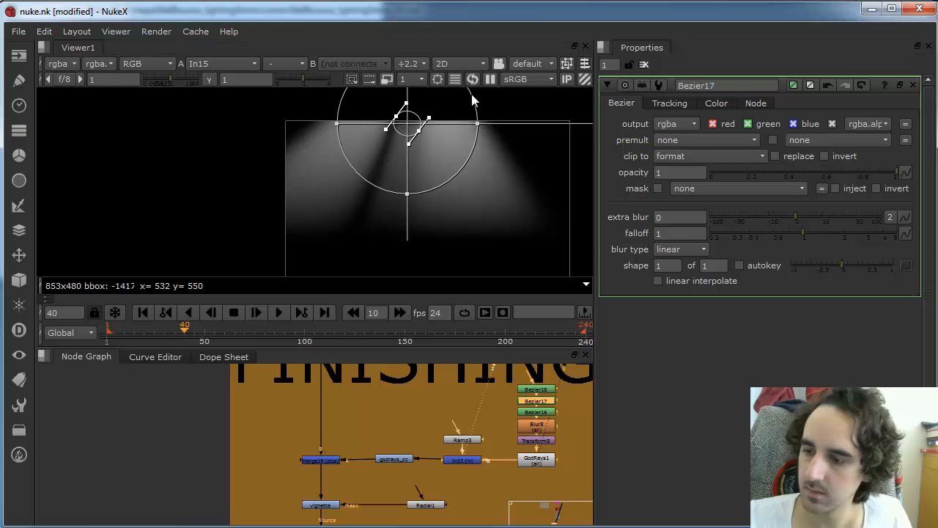
Step: Shift the Bezier18 shape slightly right and view the composite at the plus Merge
click(529, 390)
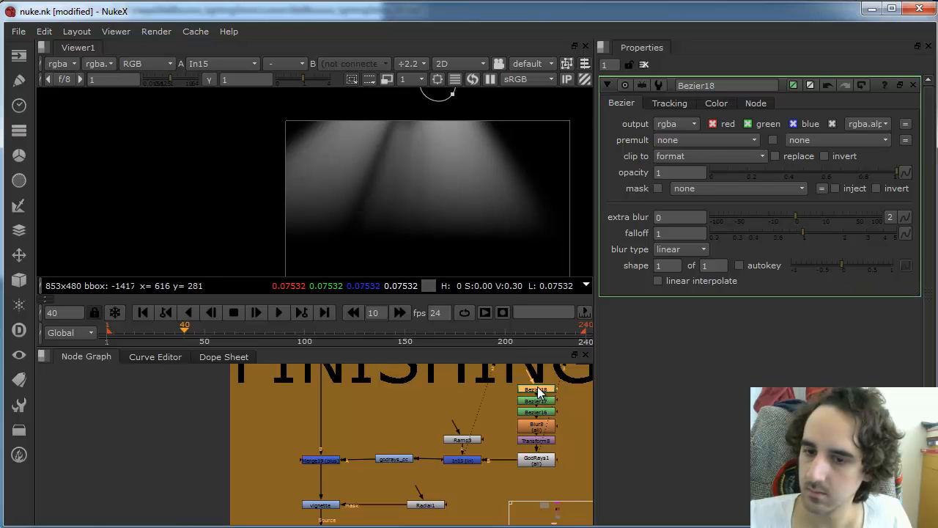
drag(455, 93, 467, 94)
click(328, 458)
key(1)
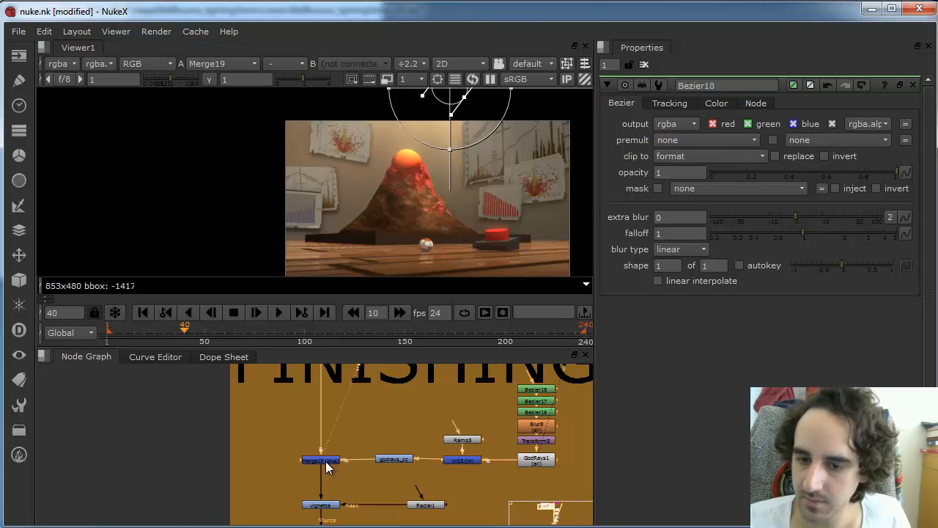
Step: Lower the godrays_cc master gain to 0.266392, 0.145821 and 0.067787 for red, green and blue
double_click(328, 459)
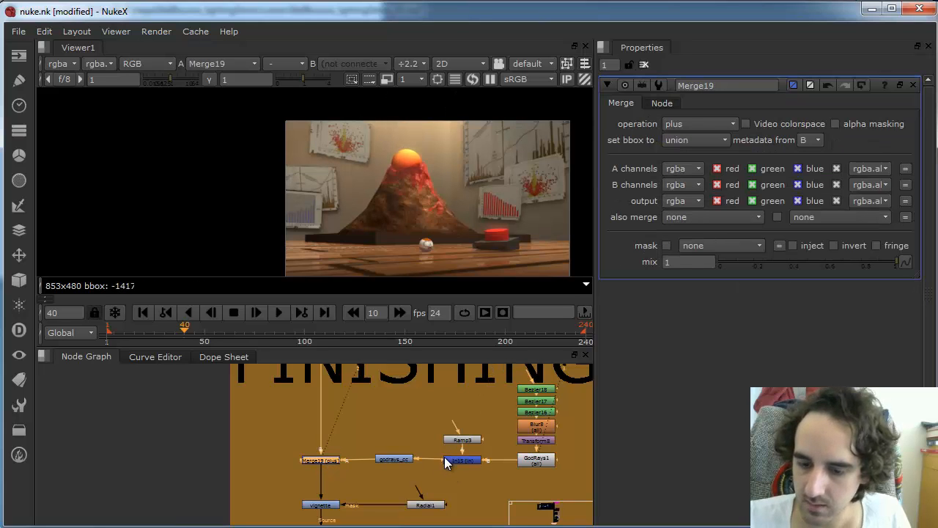
double_click(395, 460)
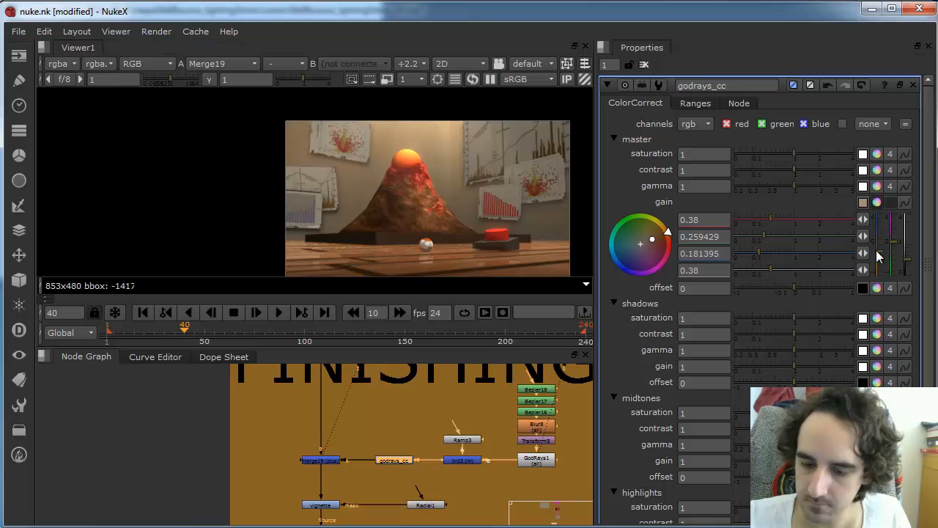
drag(907, 264, 907, 273)
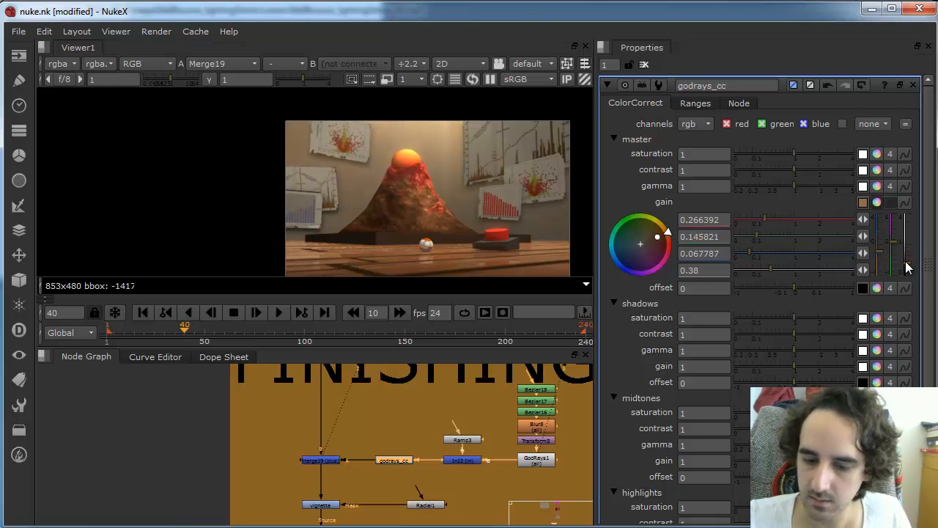
Step: Compare the composite with the Merge19 plus node disabled and enabled to judge the dimmer god rays
click(323, 460)
key(d)
key(d)
key(d)
key(d)
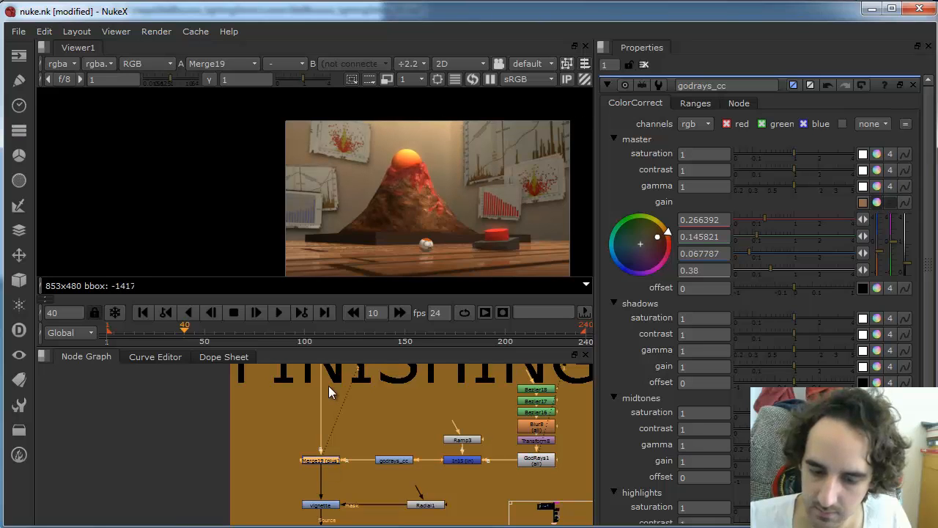
Step: Enlarge the FINISHING TOUCHES backdrop to enclose its nodes and save the script
scroll(448, 407, down, 4)
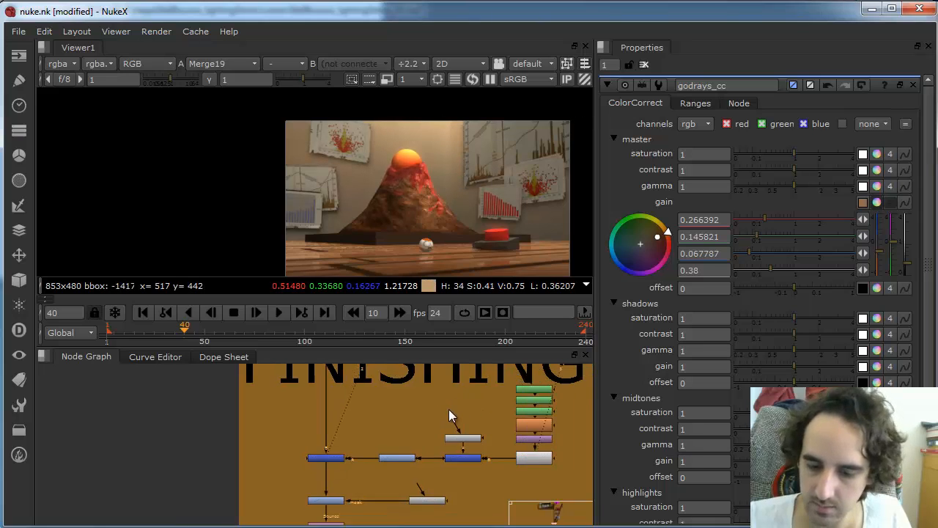
middle_drag(503, 408, 433, 443)
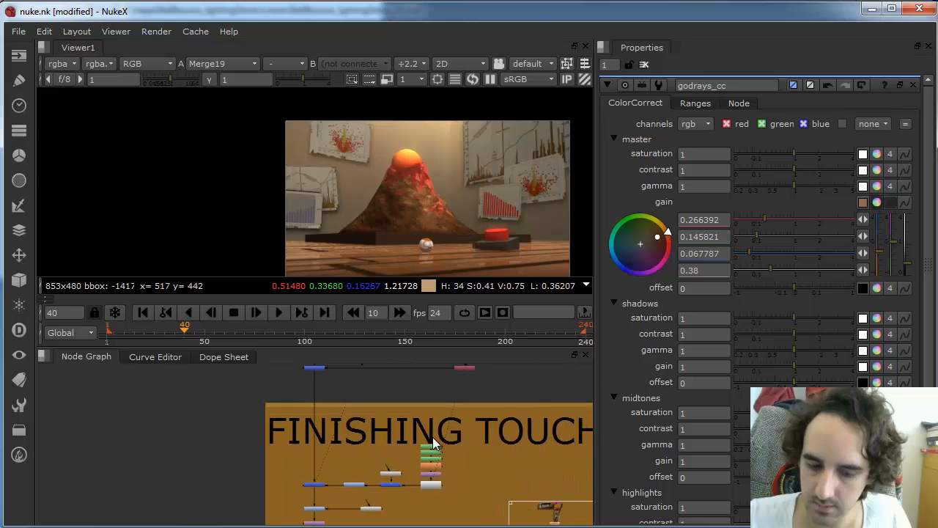
ctrl+drag(444, 405, 441, 386)
scroll(389, 446, down, 3)
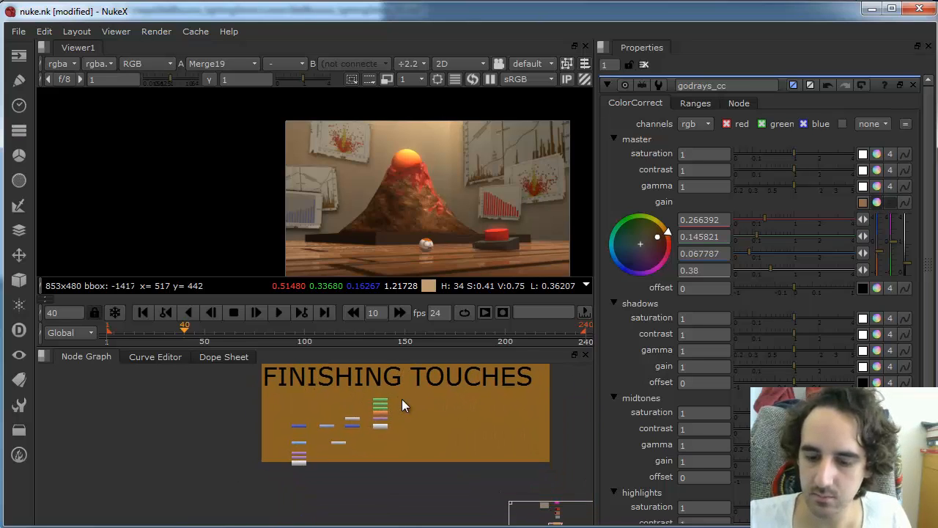
scroll(310, 476, up, 4)
drag(266, 413, 296, 431)
click(298, 430)
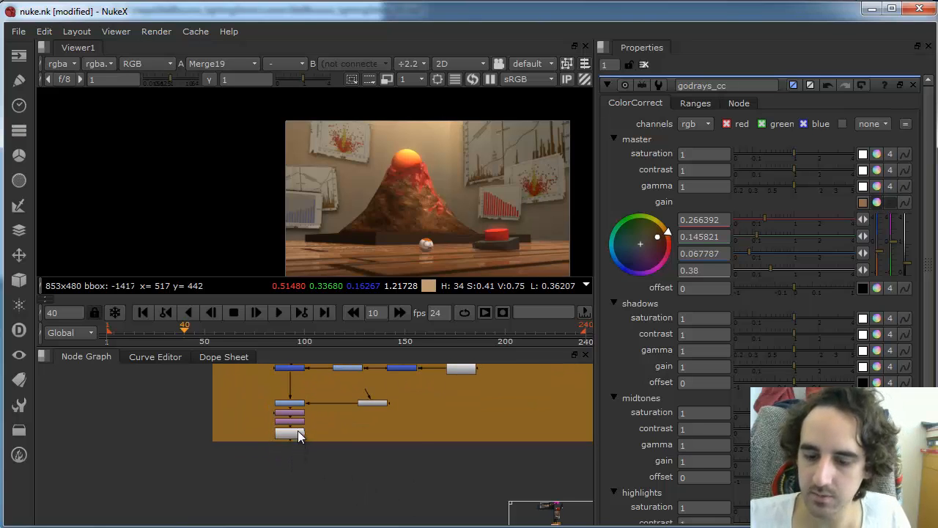
alt+middle_drag(299, 430, 181, 446)
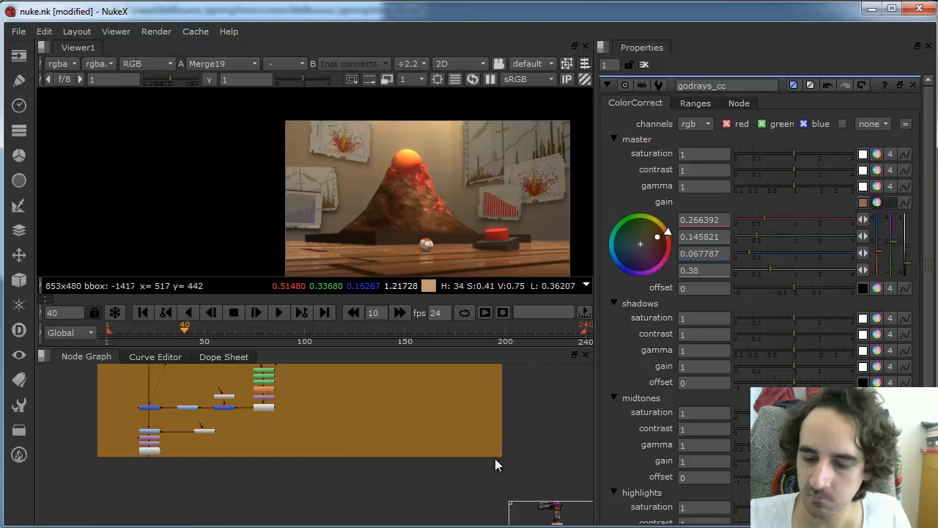
drag(498, 453, 509, 468)
alt+middle_drag(507, 438, 443, 427)
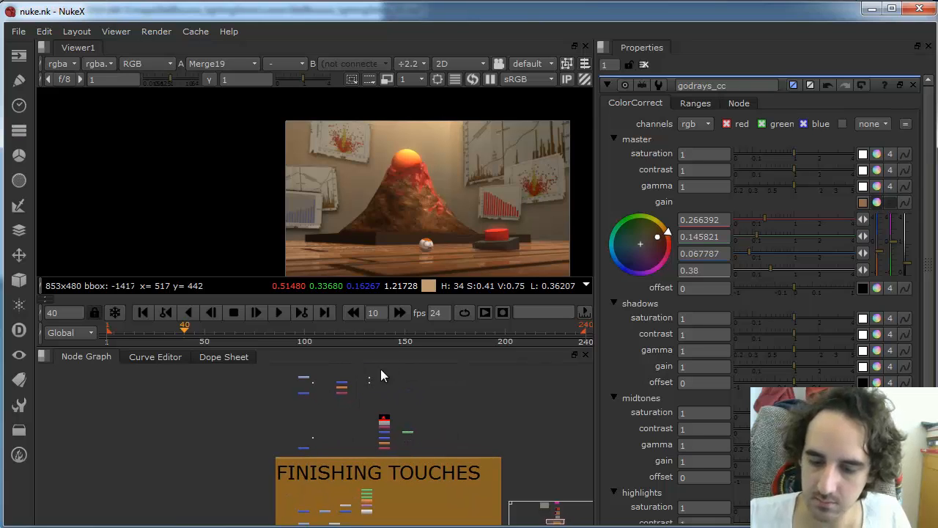
Step: Extend the LAVA SPHERE backdrop downward so it leaves free space below its nodes
alt+middle_drag(472, 390, 430, 480)
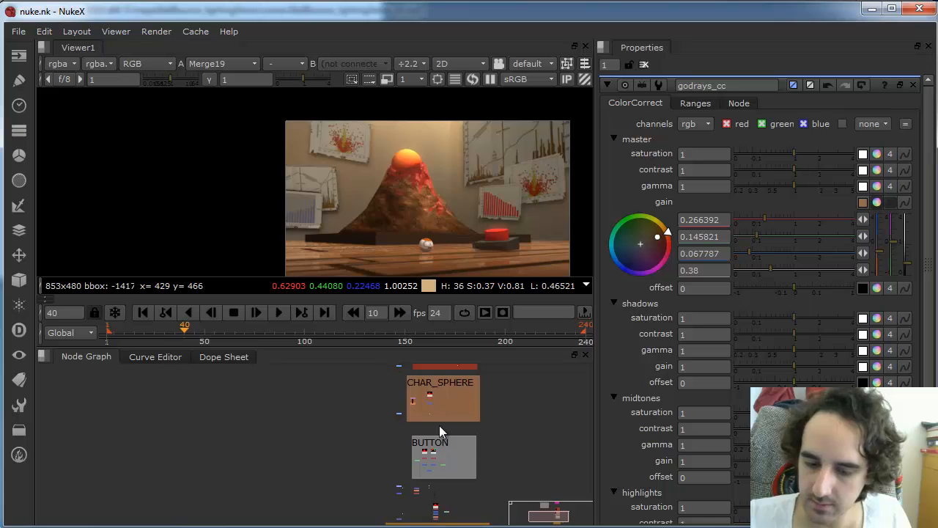
alt+middle_drag(439, 430, 429, 379)
alt+middle_drag(474, 420, 441, 436)
alt+middle_drag(369, 445, 487, 420)
drag(493, 412, 495, 467)
click(459, 408)
alt+middle_drag(455, 405, 446, 440)
scroll(514, 406, up, 5)
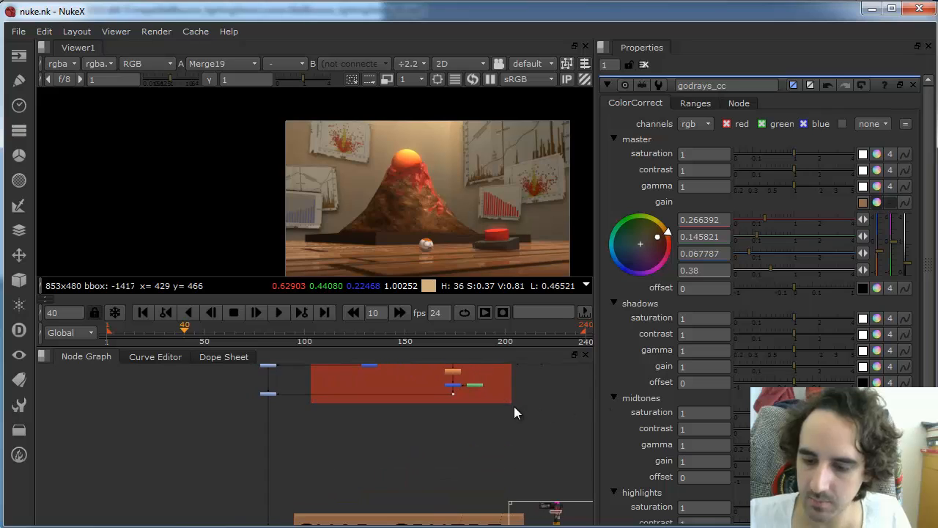
drag(533, 441, 537, 444)
middle_drag(453, 446, 493, 508)
Step: Check the lava sphere in the composite at frames 218, 226 and 144 and examine the LAVA SPHERE nodes
click(521, 329)
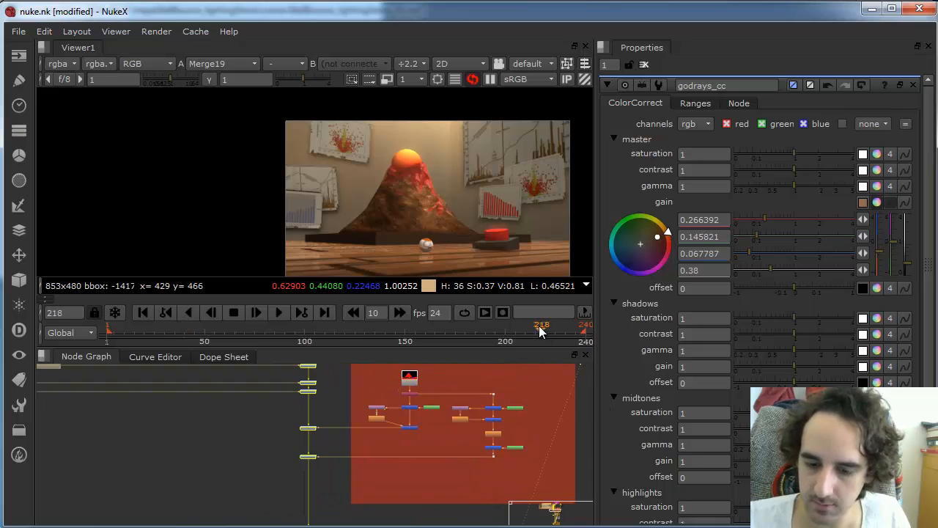
click(557, 330)
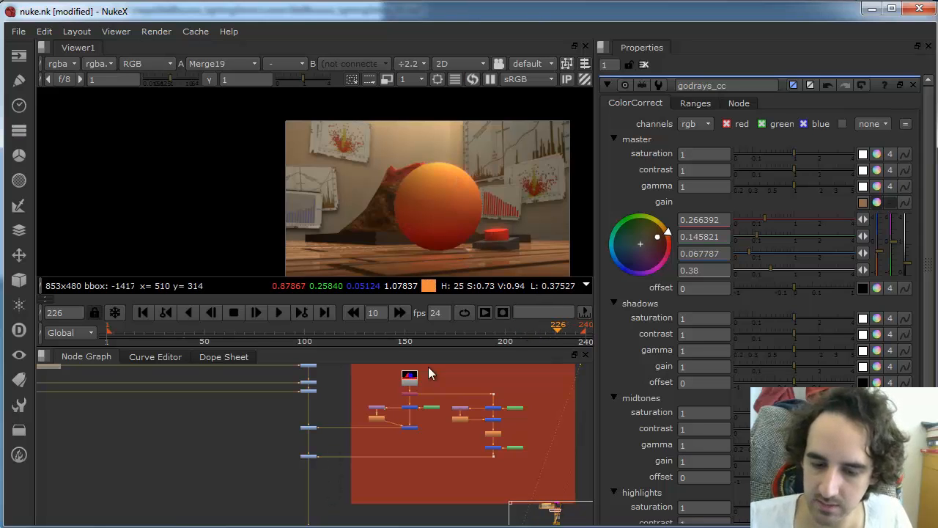
click(393, 327)
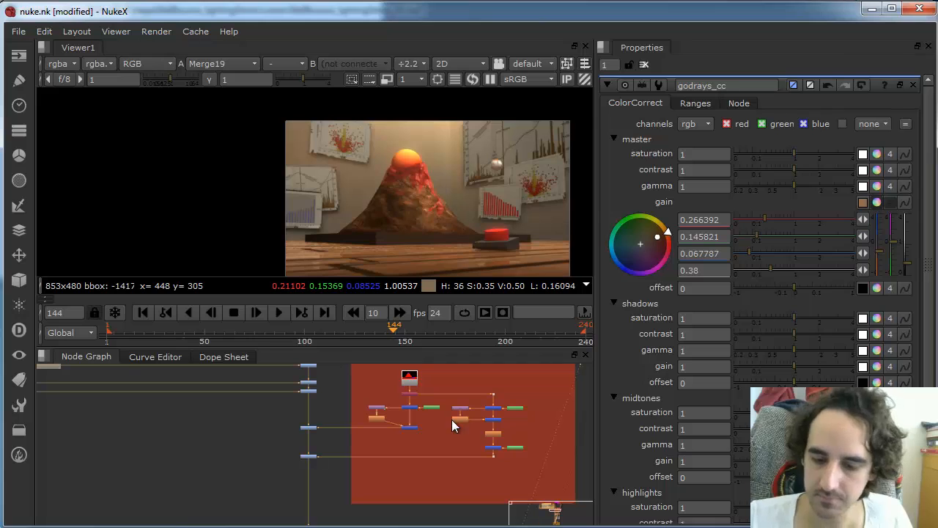
scroll(511, 401, down, 1)
middle_drag(481, 416, 397, 425)
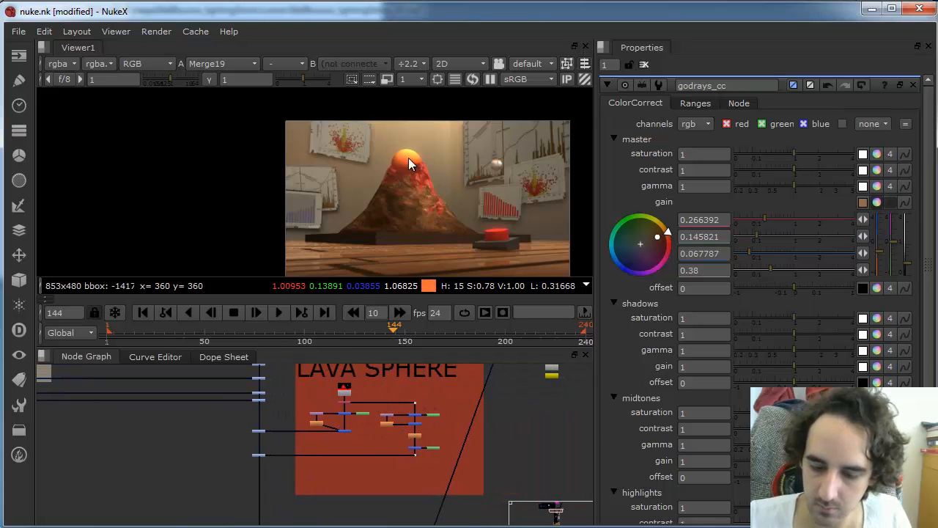
scroll(308, 447, up, 4)
middle_drag(299, 452, 294, 454)
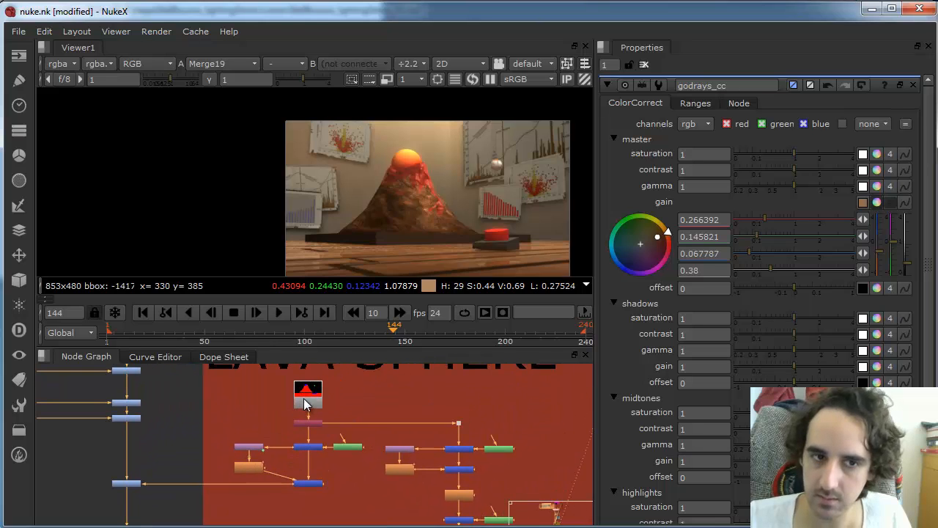
scroll(471, 422, down, 1)
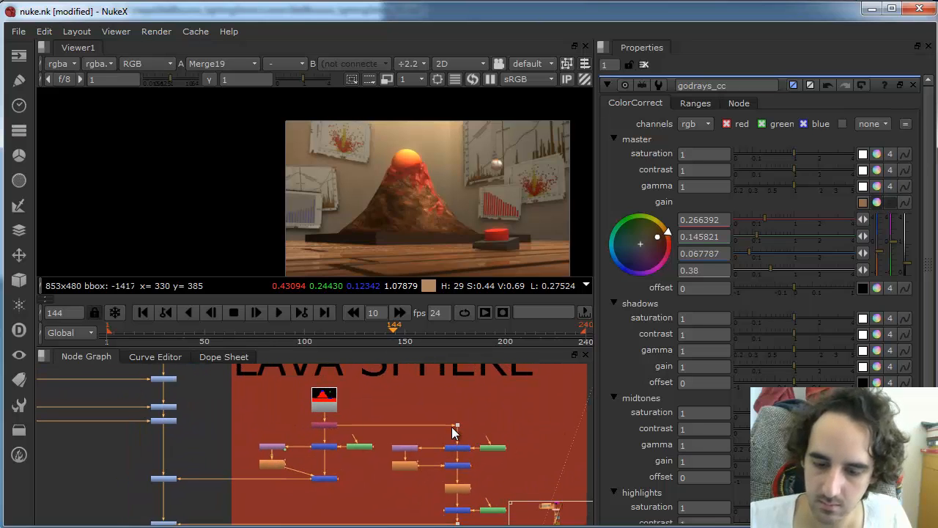
Step: Copy the first In-merge branch of the LAVA SPHERE group, including its Bezier and the merge below it
middle_drag(453, 425, 318, 403)
drag(118, 410, 254, 470)
scroll(439, 440, down, 3)
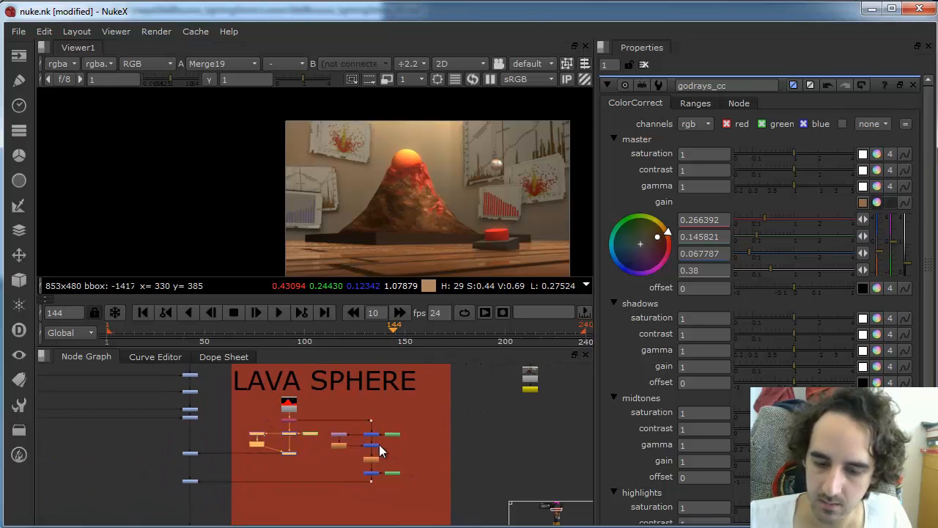
Step: Enlarge the LAVA SPHERE backdrop to the right to make room for another branch of nodes
middle_drag(379, 444, 299, 407)
drag(365, 485, 440, 504)
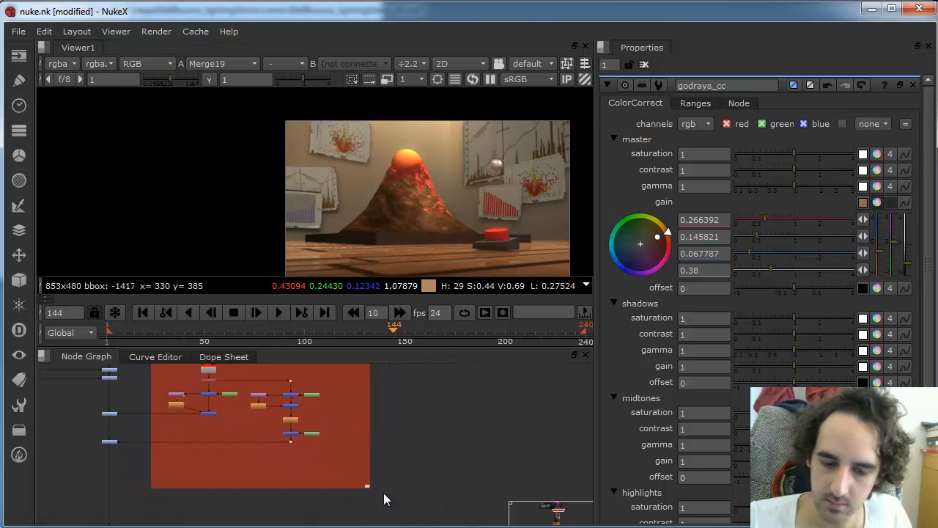
scroll(403, 488, up, 2)
drag(365, 488, 468, 509)
scroll(425, 471, down, 2)
middle_drag(389, 454, 390, 500)
Step: Paste the copied branch beside the existing ones, connect its In merge to the node below the Read, and align it with that node
click(362, 428)
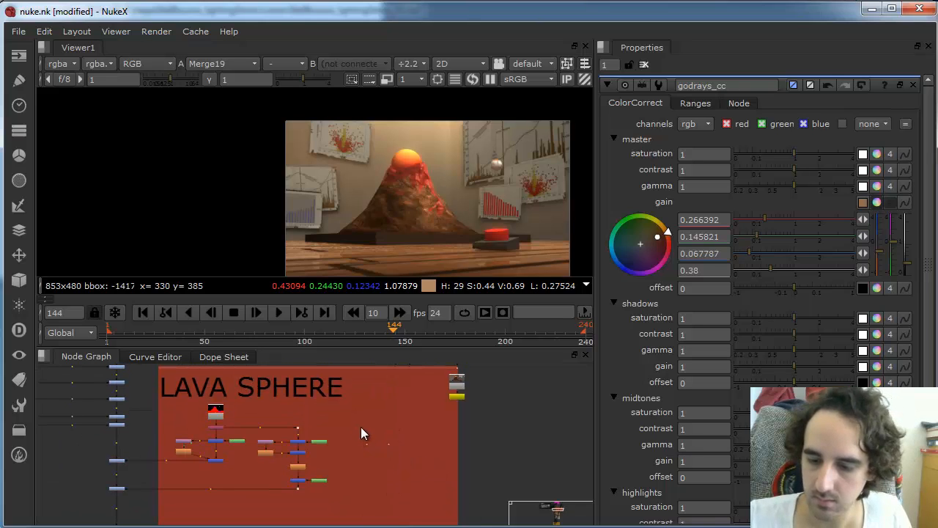
key(ctrl+v)
drag(331, 449, 375, 431)
scroll(375, 436, up, 4)
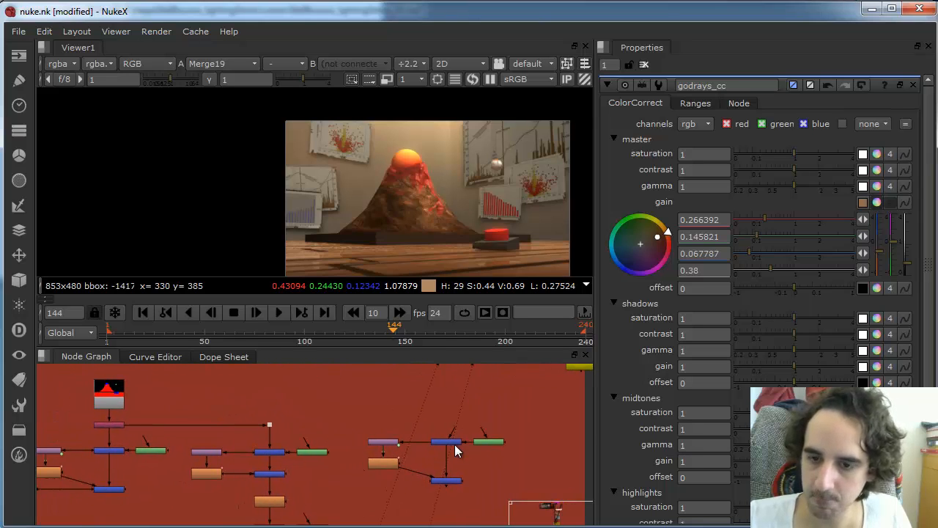
drag(452, 438, 119, 428)
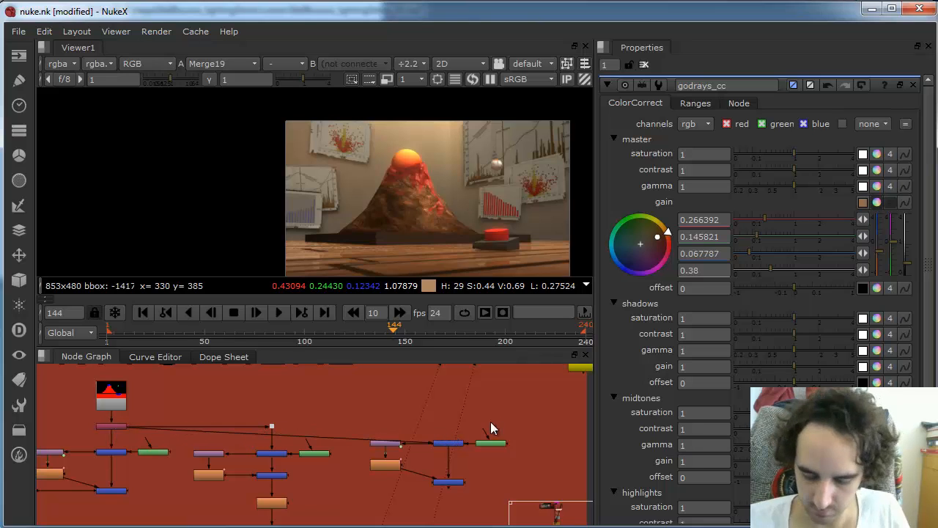
drag(447, 442, 494, 427)
Step: View the pasted branch's Bezier19, In16 and Merge20 outputs in turn, and move its orange node down toward Merge20's level
key(1)
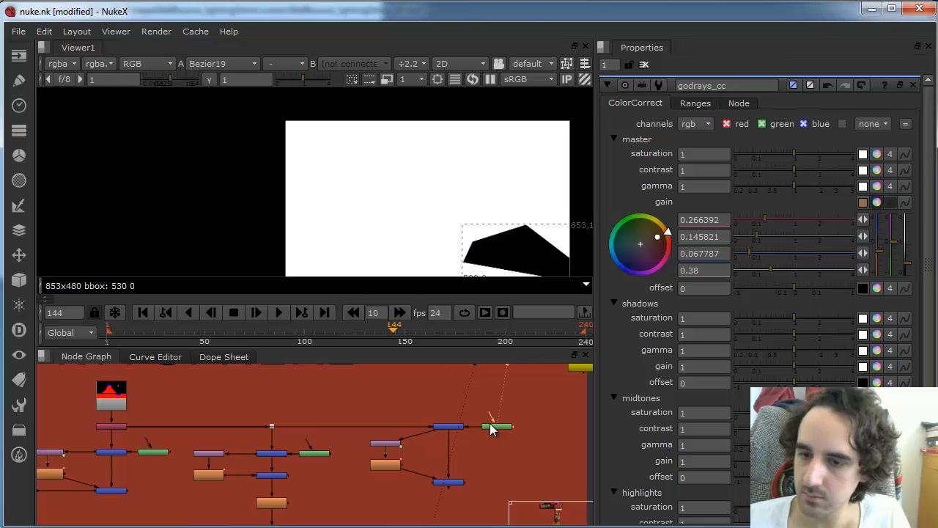
click(450, 426)
key(1)
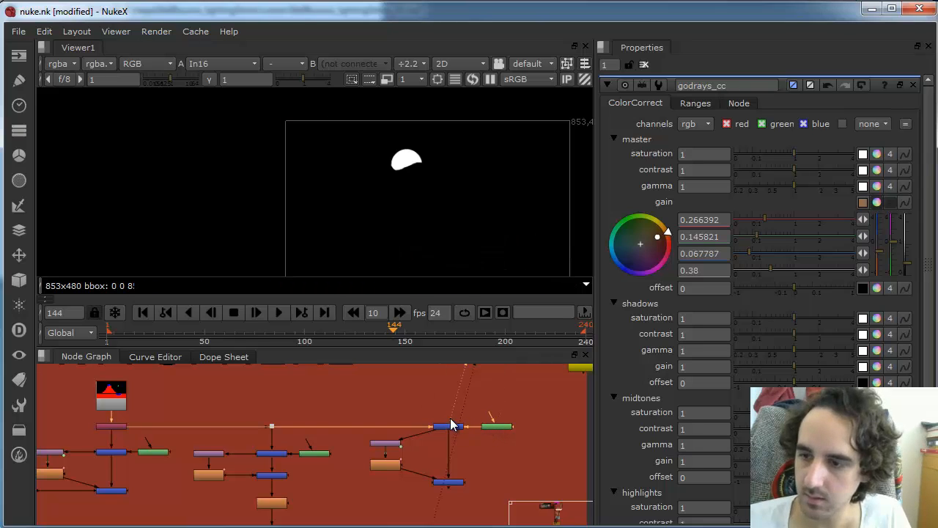
click(449, 482)
key(1)
drag(395, 460, 390, 476)
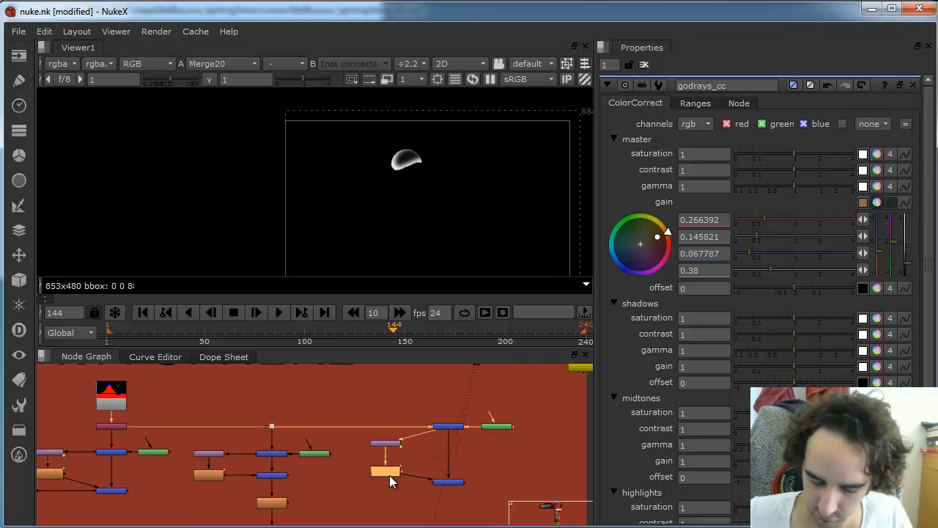
Step: Change Transform9's translate x and y expressions to parent.Blur9.size/-2, then open Blur9's settings
double_click(388, 443)
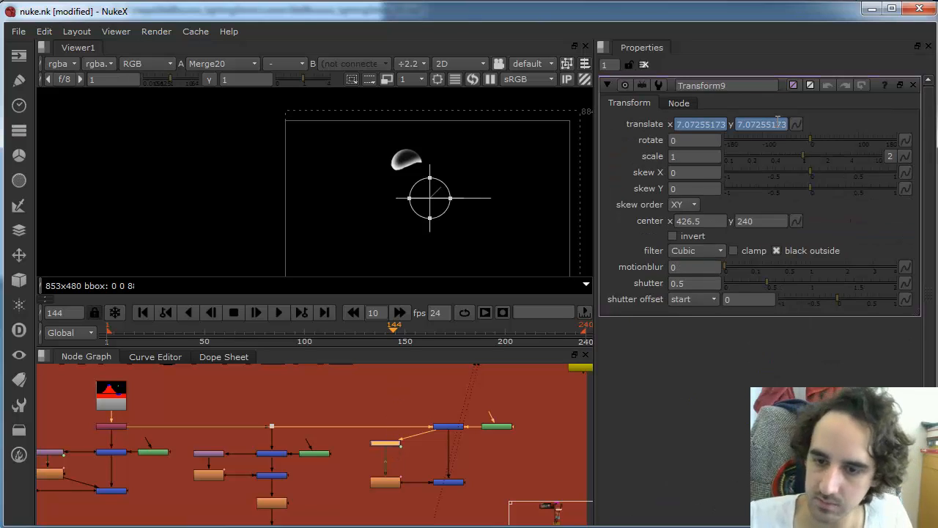
key(equal)
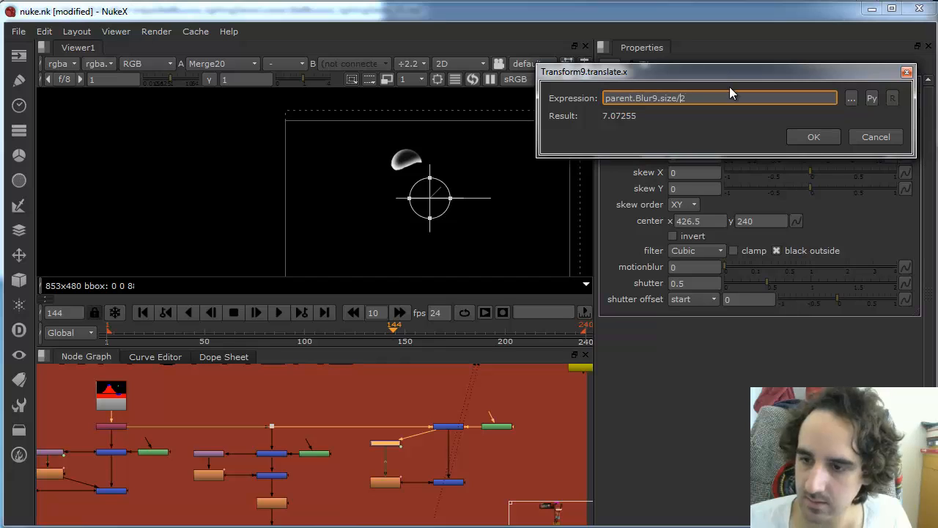
text(-)
click(833, 135)
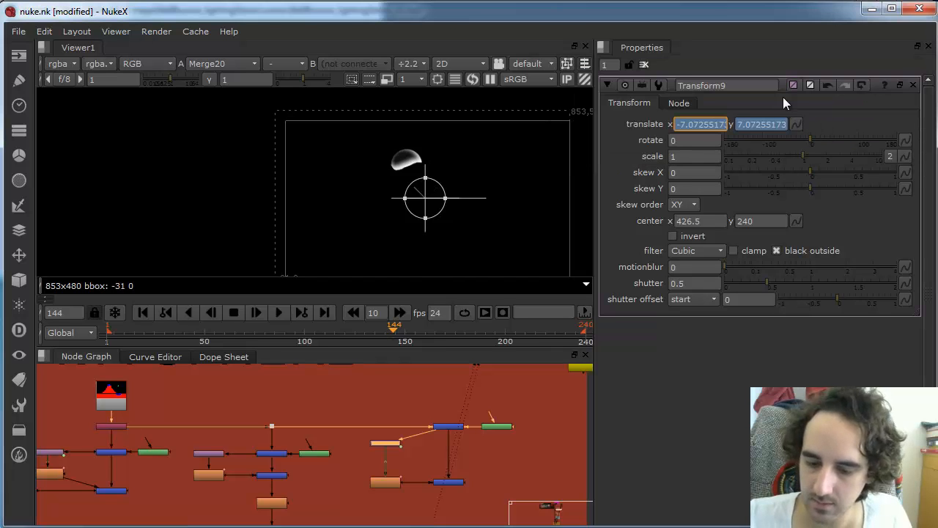
key(Tab)
key(equal)
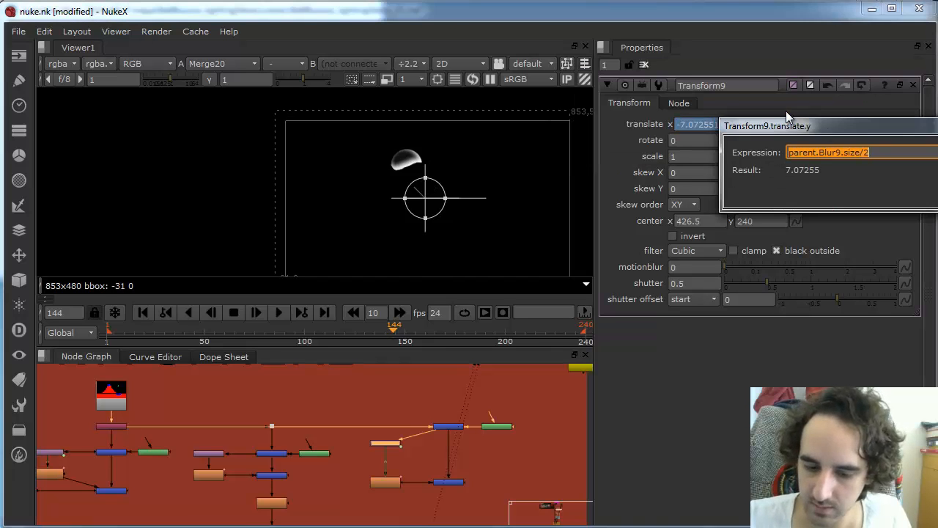
click(868, 151)
text(-)
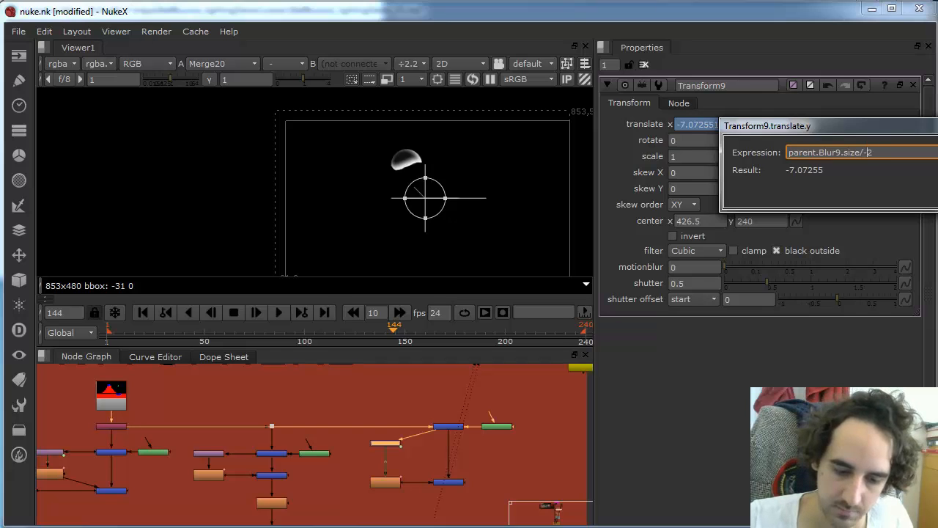
key(Return)
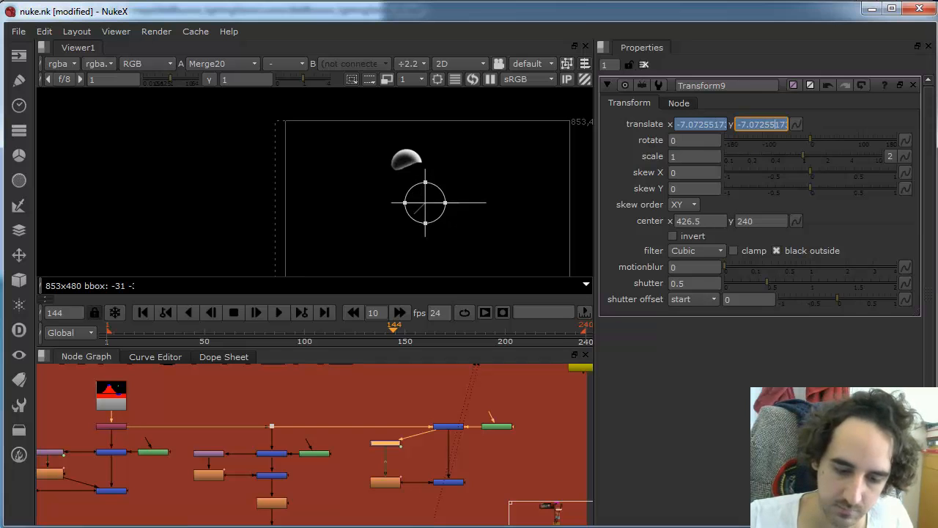
double_click(386, 481)
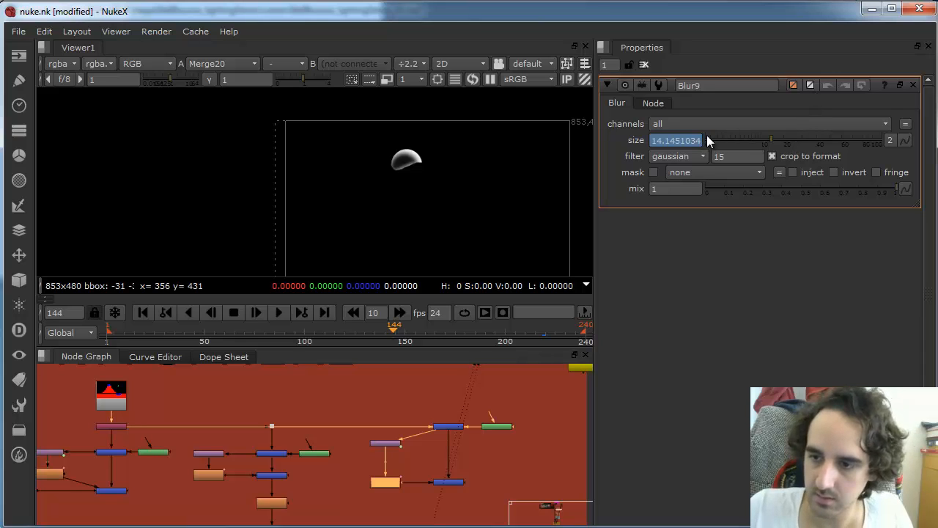
Step: Add a ColorCorrect node at the lower end of the main stream, align it with the nodes above, and name it cc_lava_sphere
scroll(437, 449, down, 5)
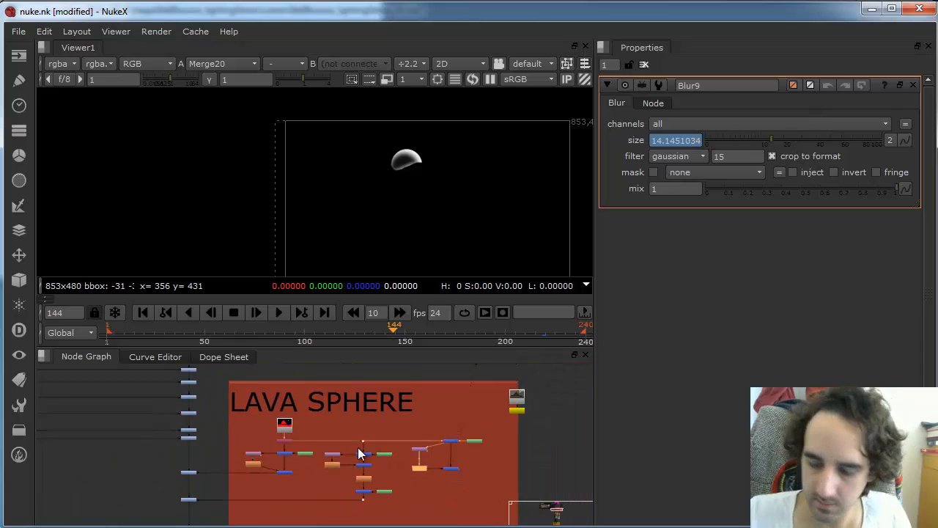
scroll(435, 401, up, 5)
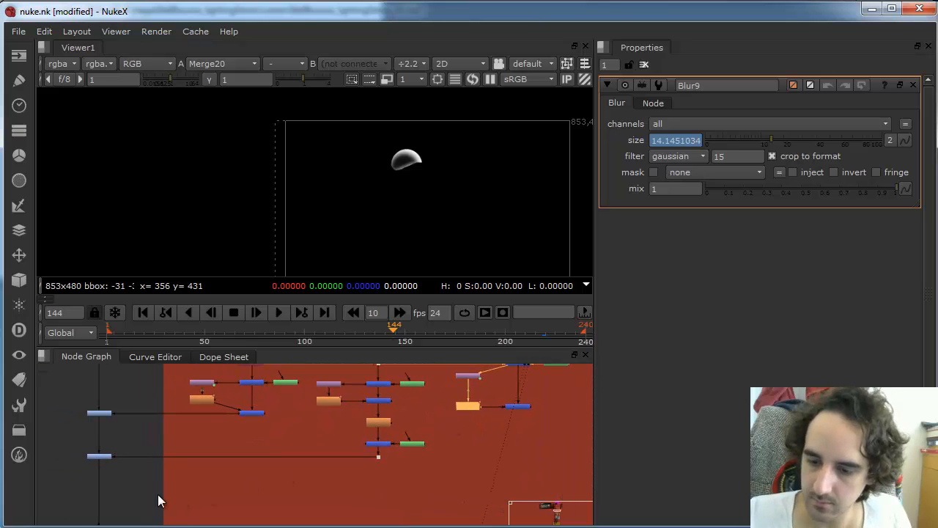
click(124, 498)
key(c)
drag(121, 492, 103, 498)
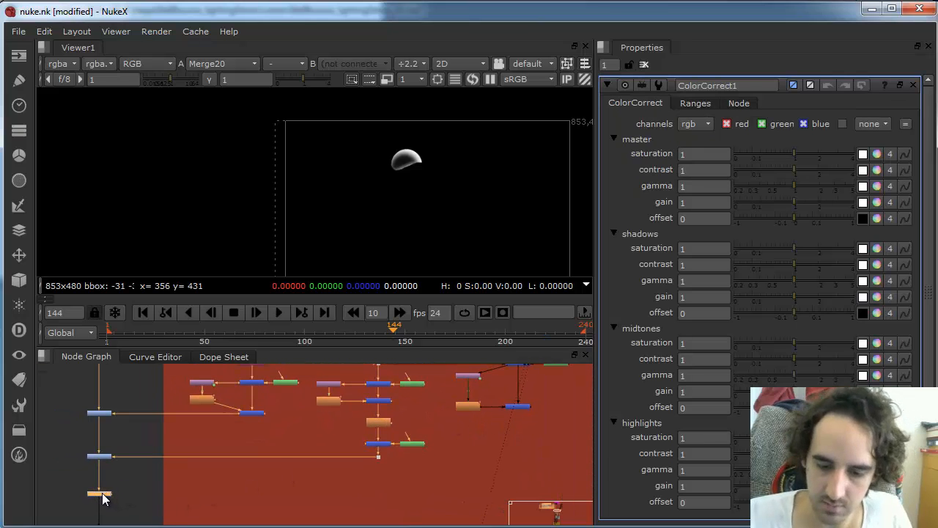
double_click(739, 83)
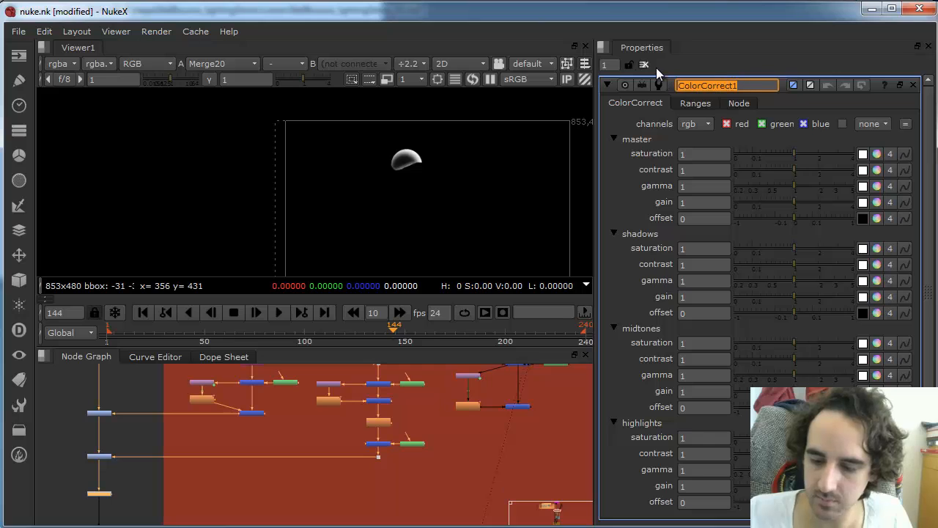
text(cc_la)
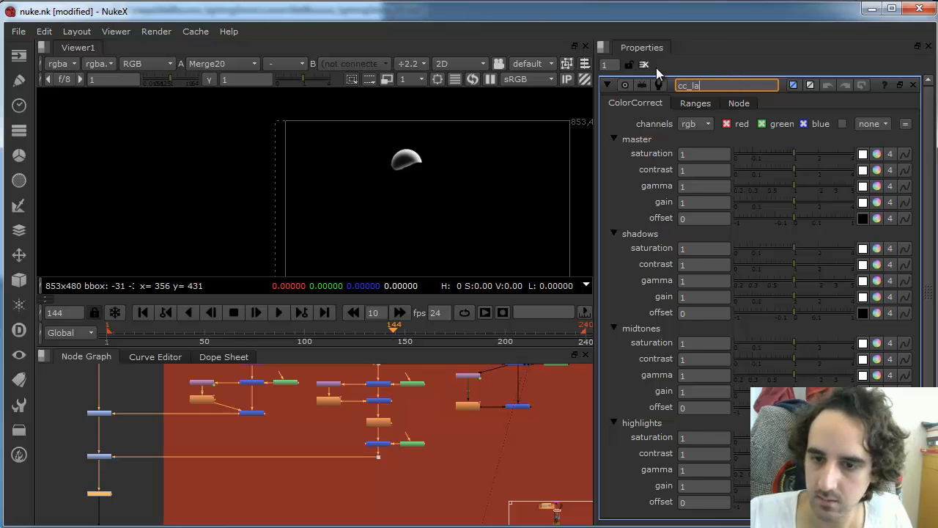
text(va_sphere)
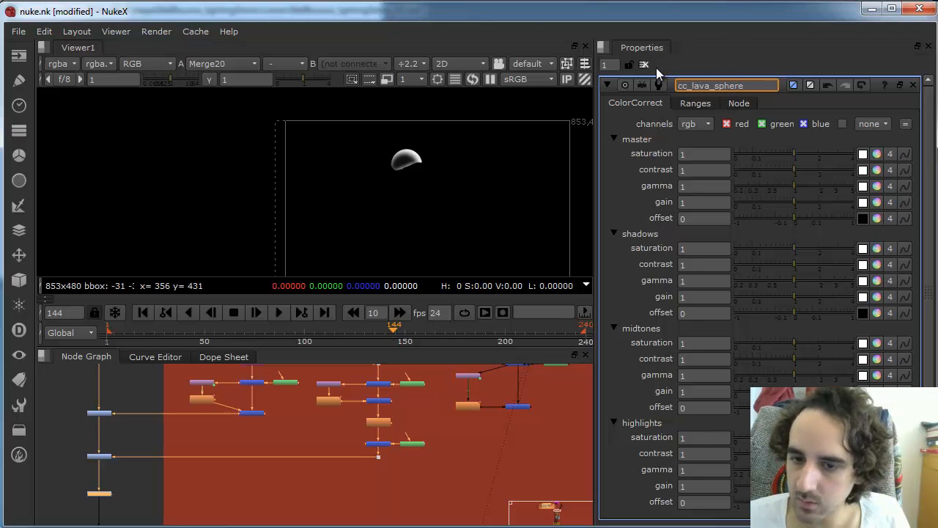
Step: Set the master gain of cc_lava_sphere to 0.5
click(693, 202)
text(.)
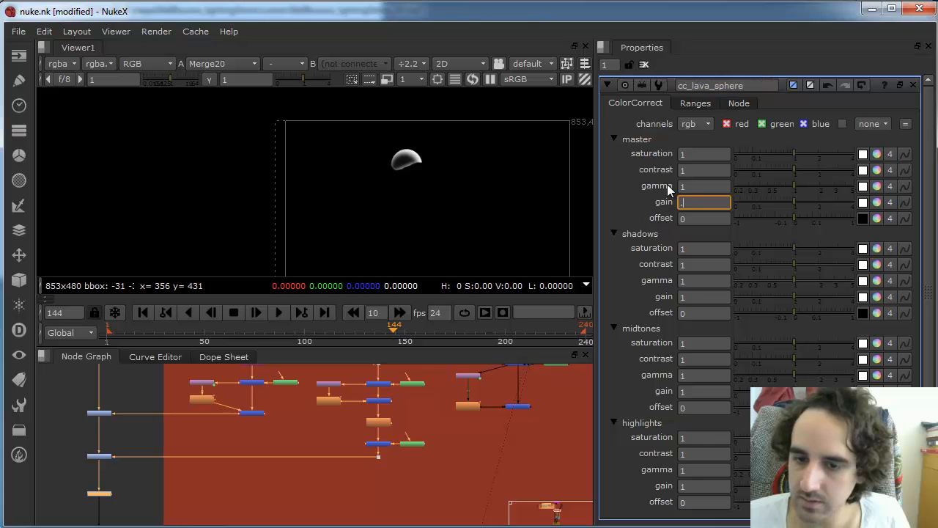
text(5)
key(Return)
Step: Connect Merge20 to the mask input of cc_lava_sphere and route the line at a right angle through a Dot
click(520, 406)
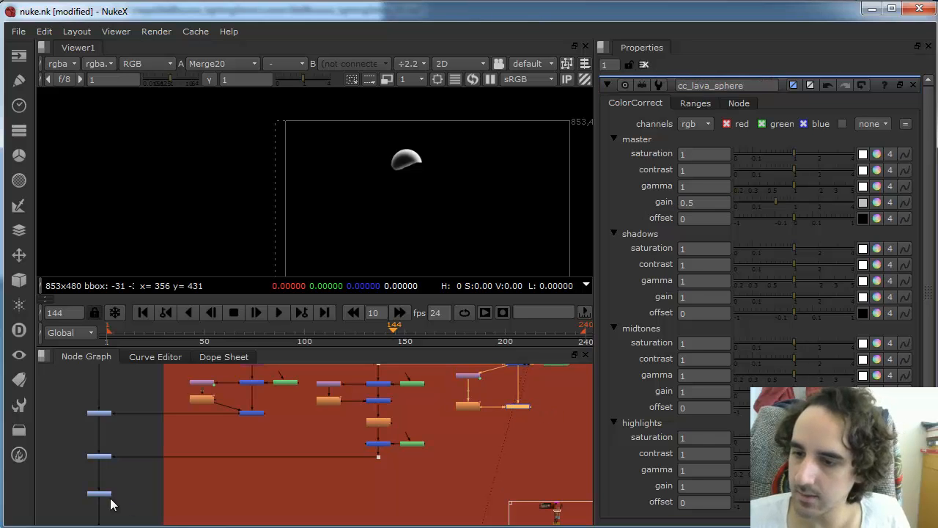
key(y)
click(288, 475)
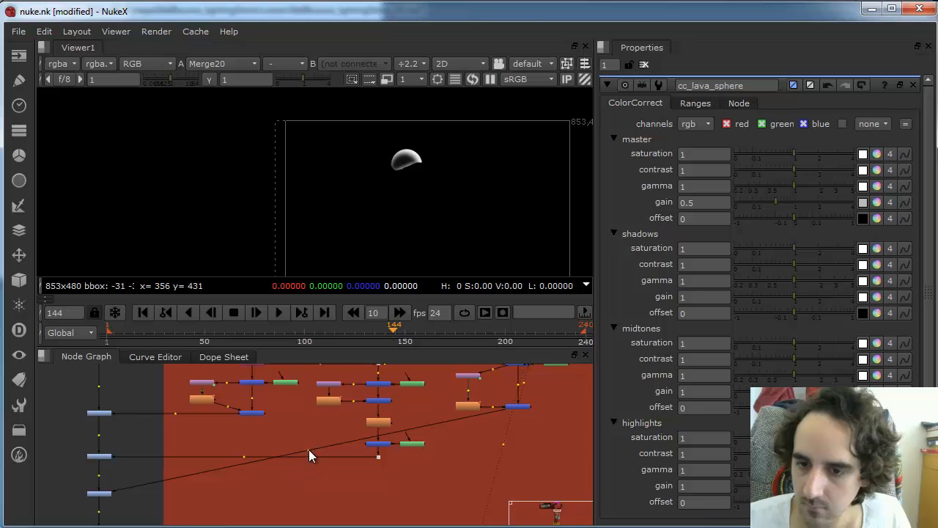
ctrl+drag(309, 450, 520, 491)
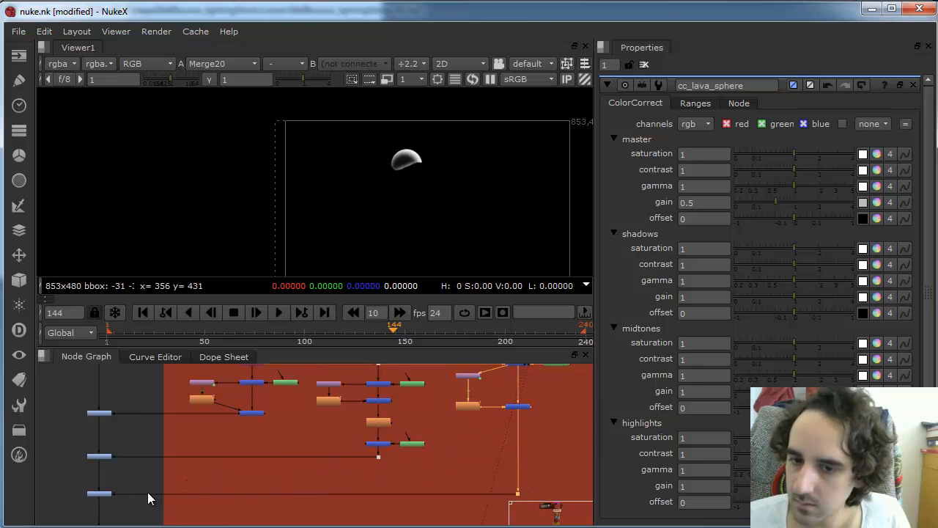
Step: View cc_lava_sphere, compare the image with the node disabled and enabled, and set its master gain to 0.85
click(100, 493)
key(1)
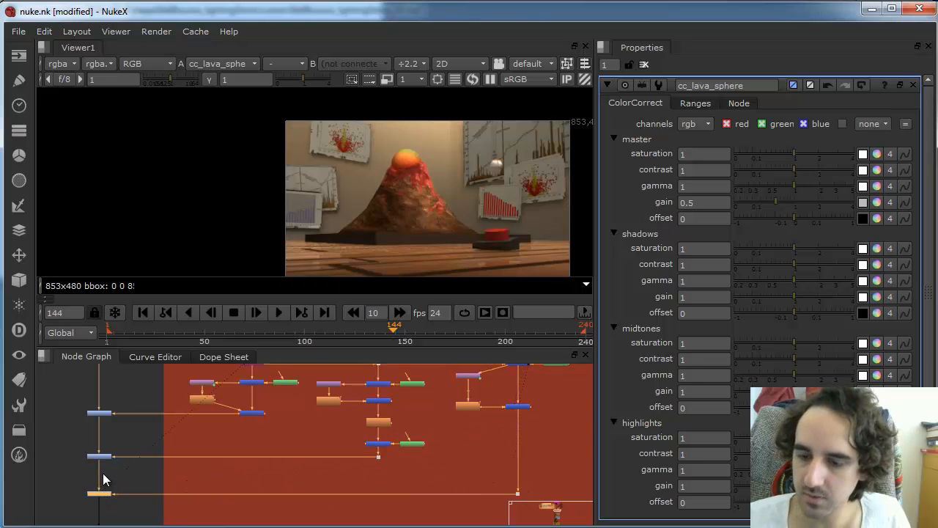
drag(781, 200, 793, 199)
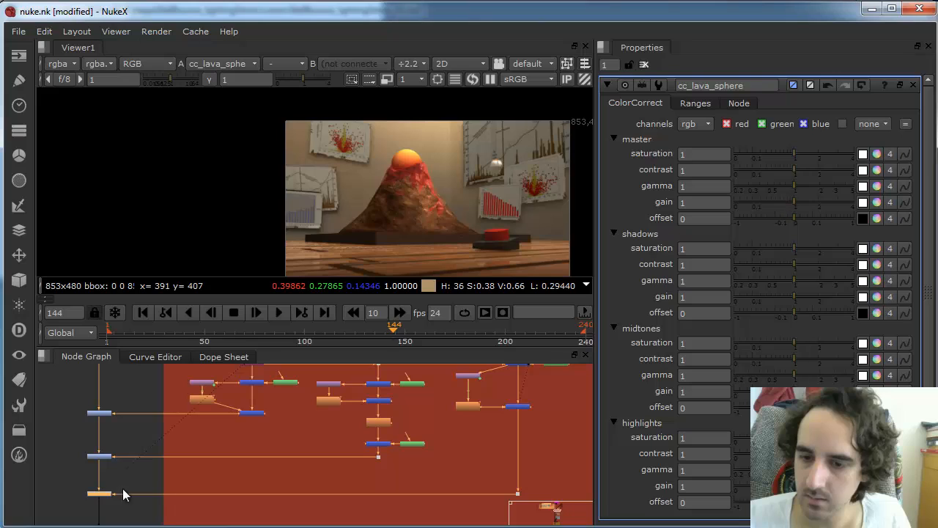
key(d)
key(d)
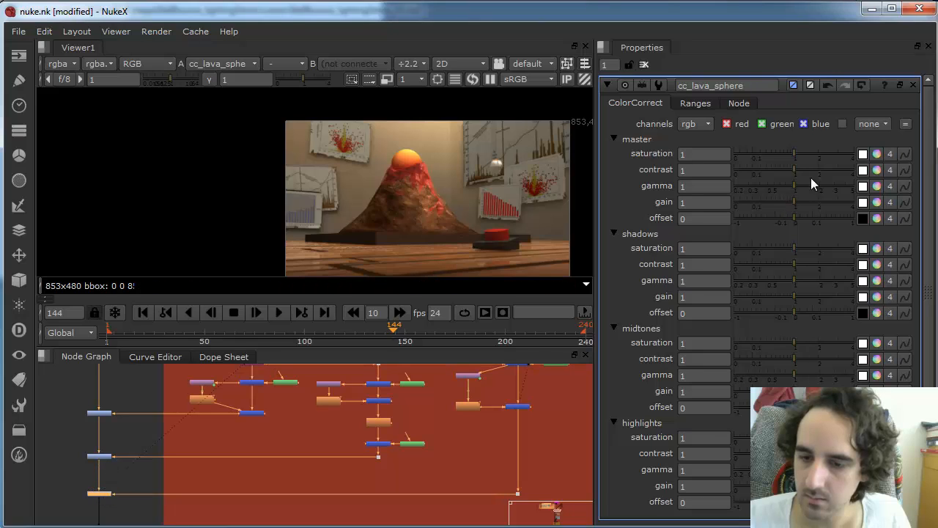
drag(793, 200, 789, 193)
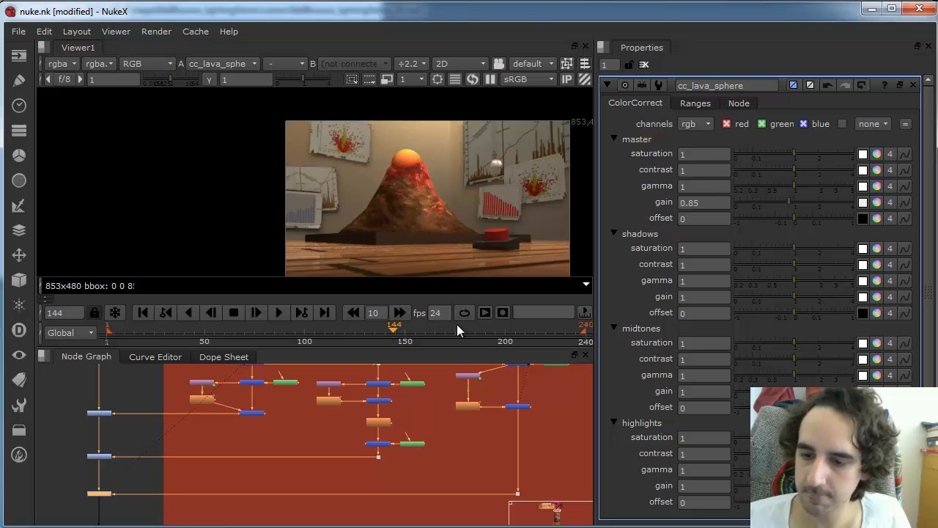
Step: Keyframe the master gain of cc_lava_sphere at 0.85 on frame 223 and at 1.25 on frame 224
drag(456, 330, 552, 336)
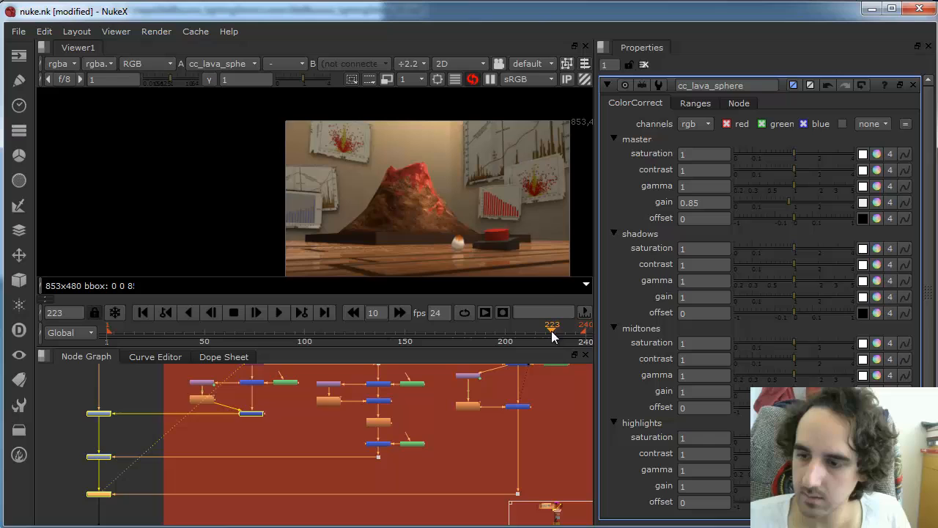
right_click(715, 203)
click(741, 210)
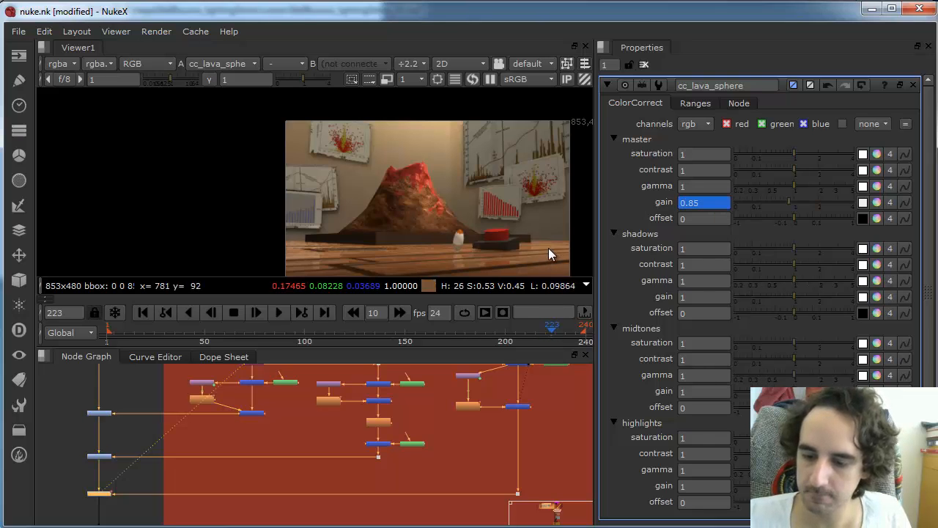
key(Right)
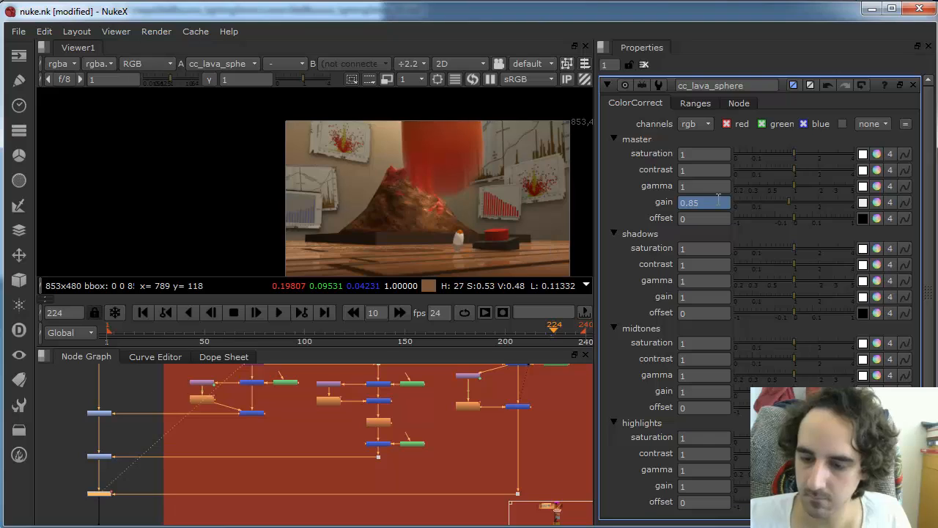
click(718, 199)
text(1.)
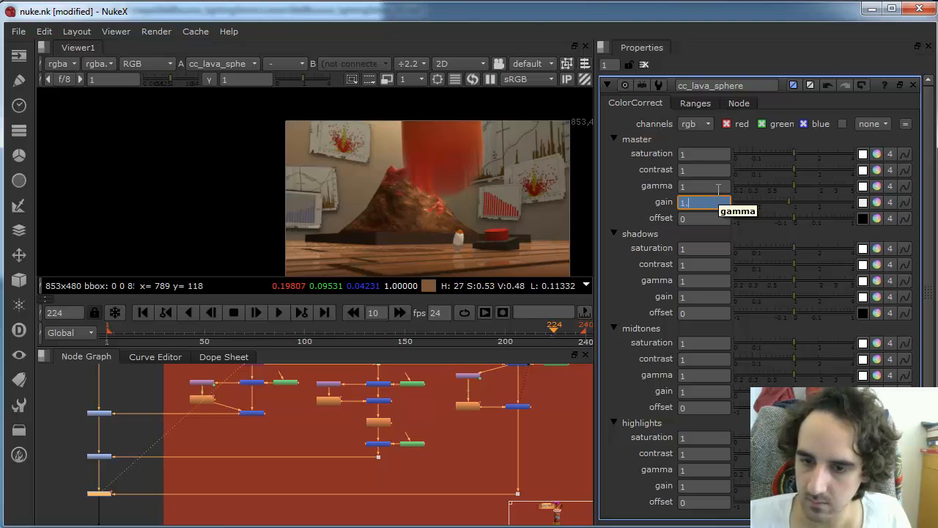
text(25)
key(Return)
Step: With frame 235 in view, open the gain curve in the Curve Editor and raise its frame 224 key to about 1.6
click(576, 333)
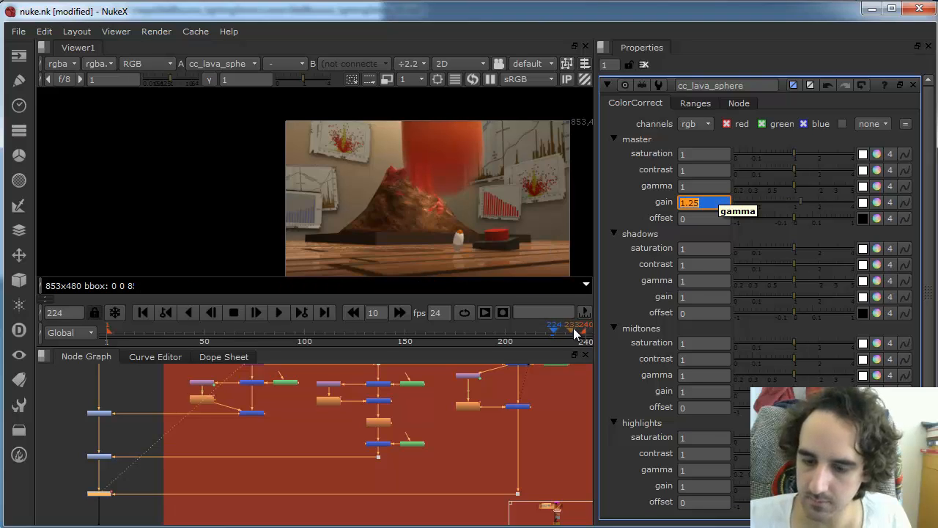
right_click(708, 203)
click(766, 268)
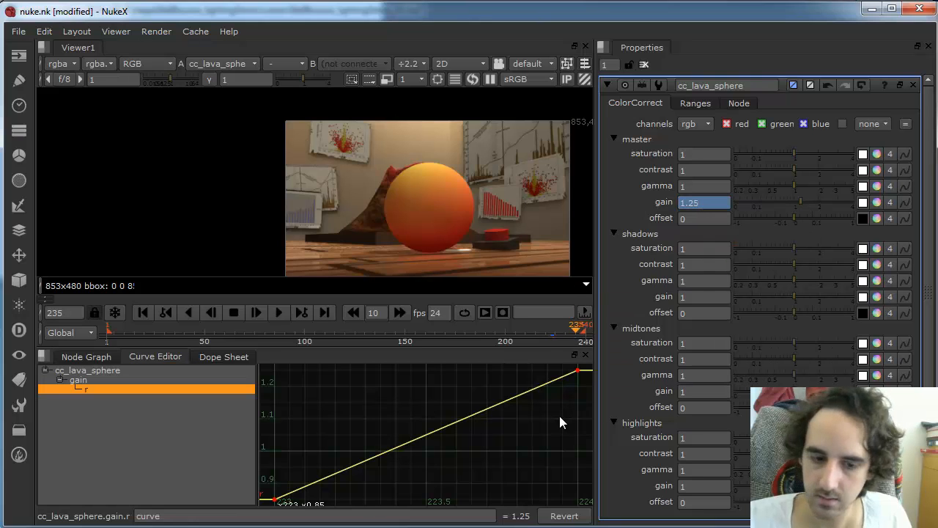
right_click(504, 434)
alt+middle_drag(539, 417, 466, 419)
alt+middle_drag(545, 394, 420, 439)
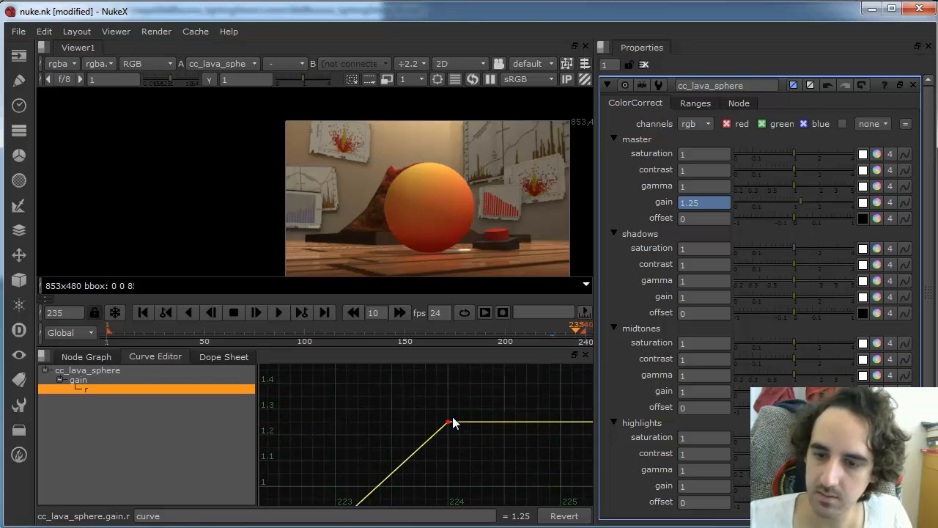
drag(448, 419, 447, 383)
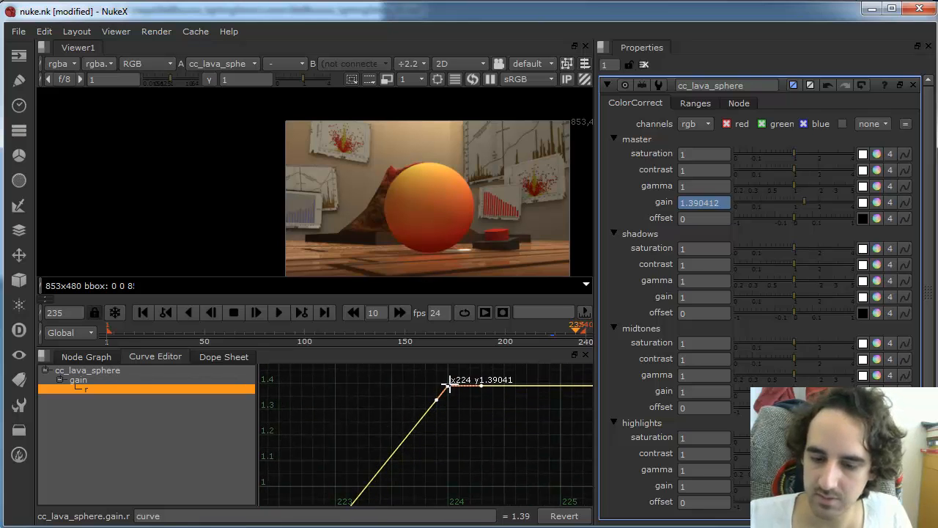
alt+middle_drag(463, 396, 402, 416)
drag(473, 391, 479, 351)
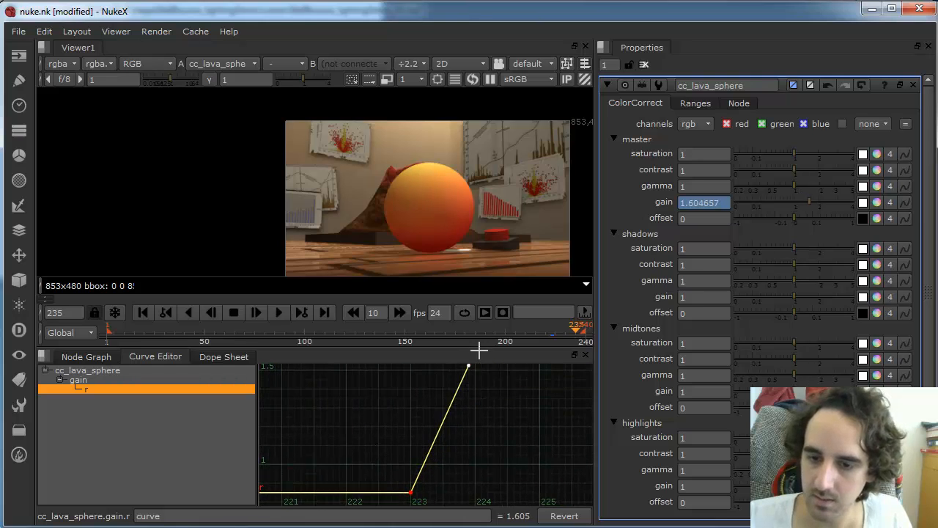
Step: Select the three main-pipe nodes beside the LAVA SPHERE backdrop and examine the sphere's look at frames 235 and 138
click(80, 357)
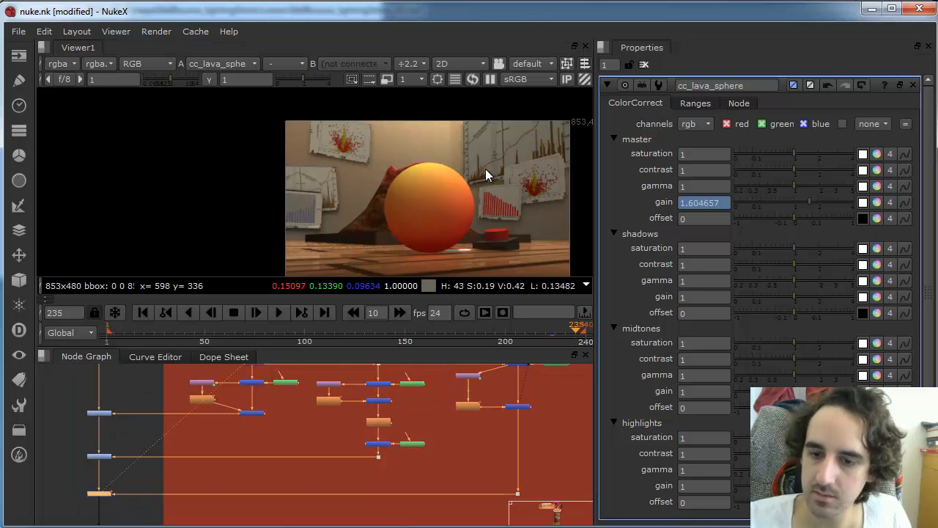
alt+middle_drag(519, 431, 463, 438)
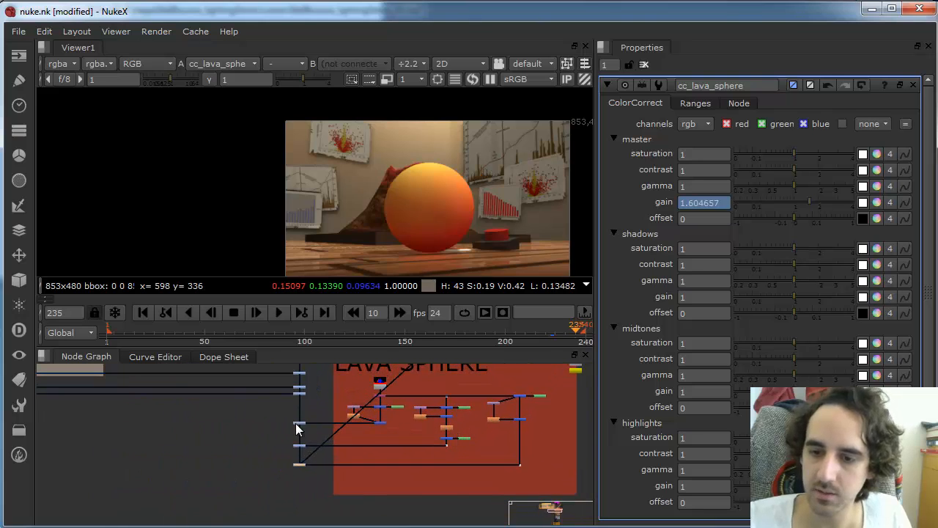
drag(281, 409, 313, 478)
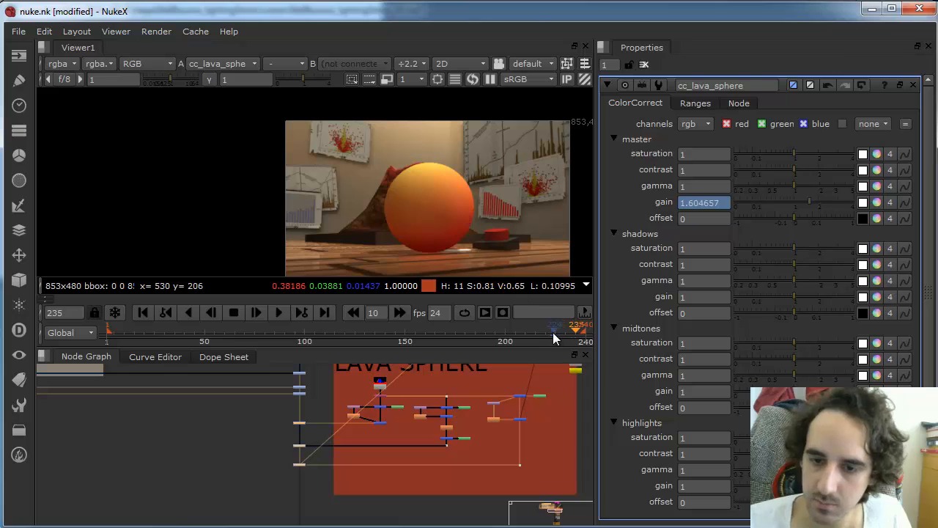
drag(552, 332, 381, 330)
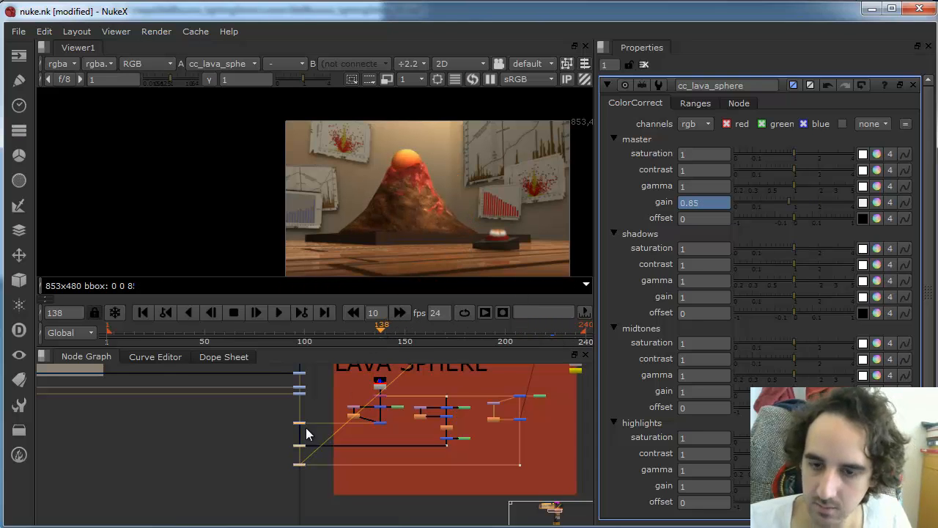
drag(280, 412, 310, 468)
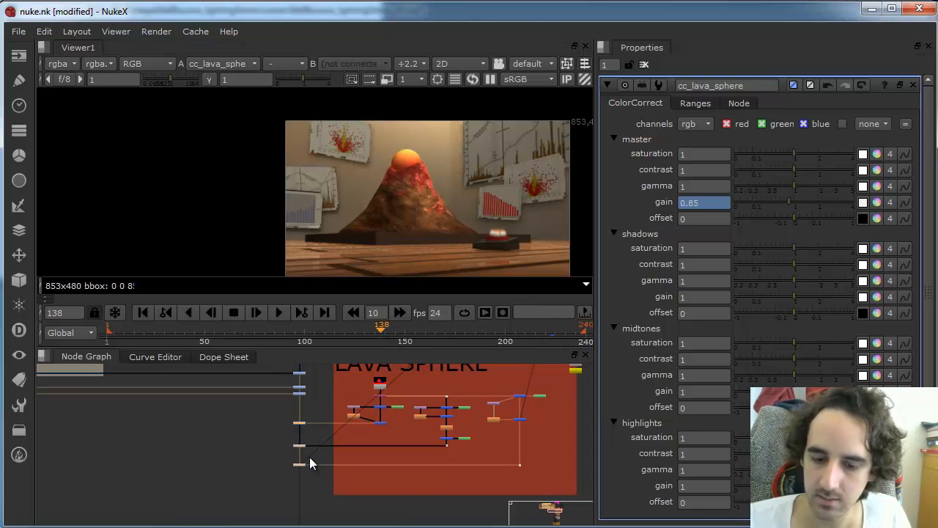
scroll(469, 150, up, 5)
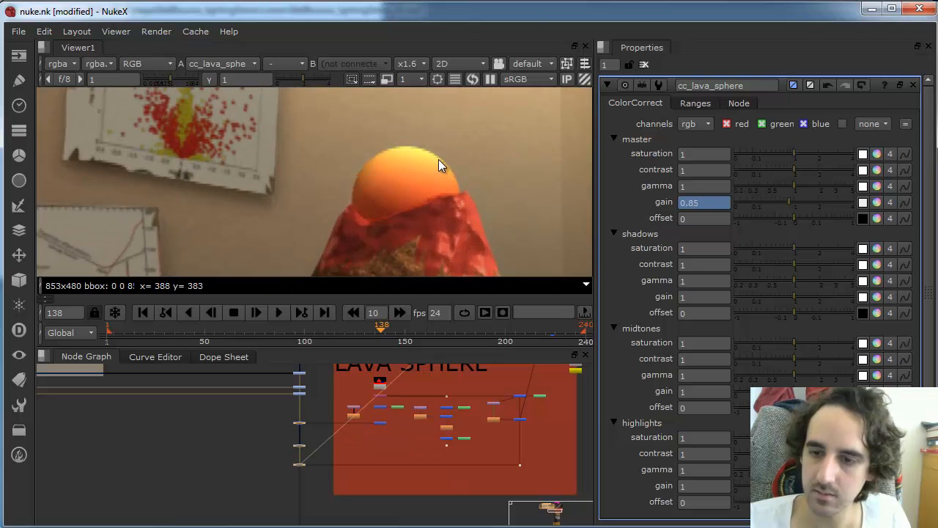
scroll(450, 163, down, 5)
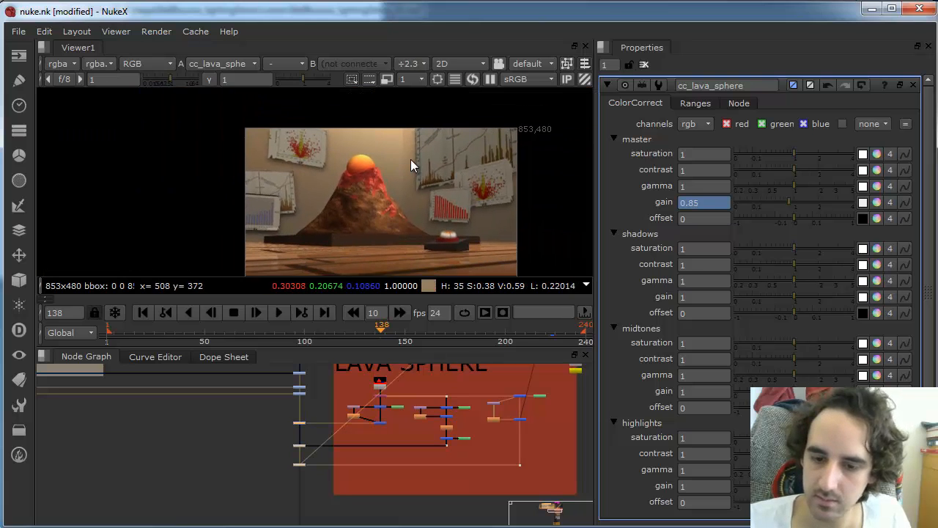
middle_drag(475, 237, 480, 223)
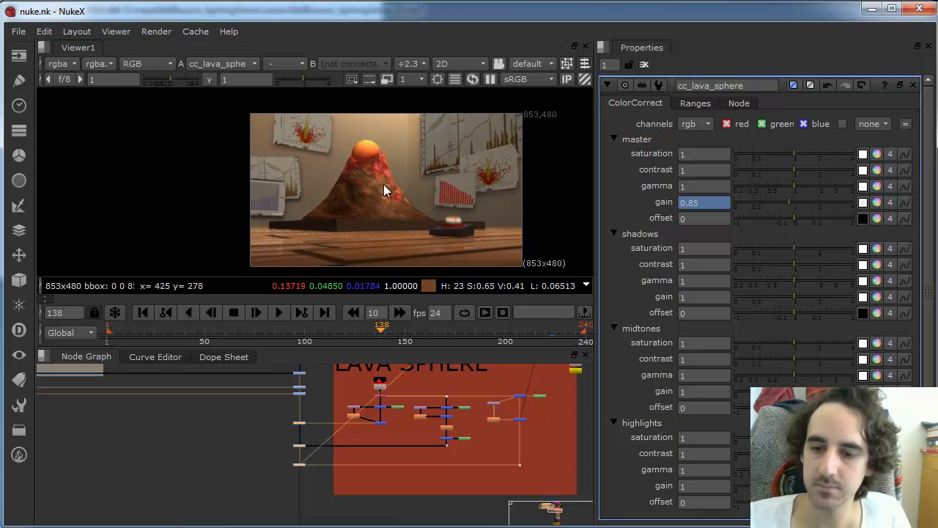
Step: View the original plate Read4 at frame 138 and examine the lava sphere's edge pixels up close
middle_drag(397, 403, 400, 432)
middle_drag(330, 370, 312, 432)
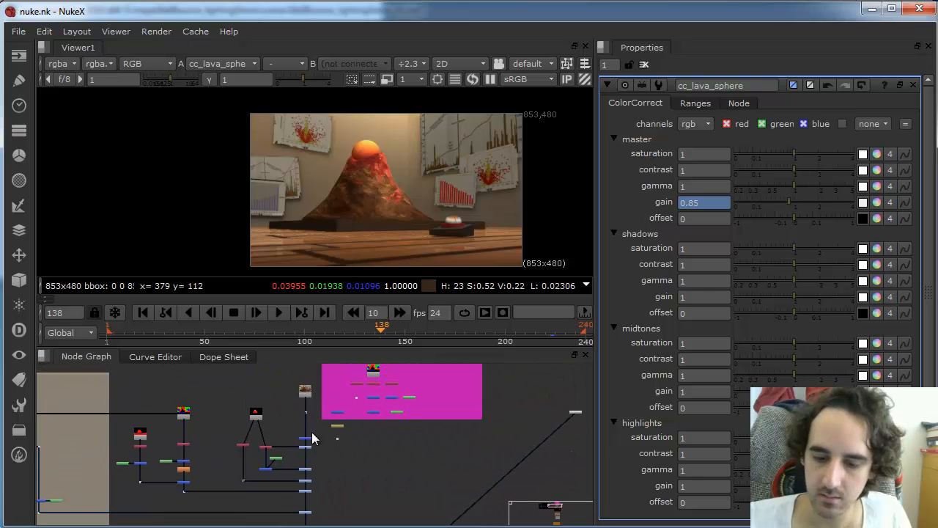
double_click(305, 390)
key(1)
scroll(434, 141, up, 8)
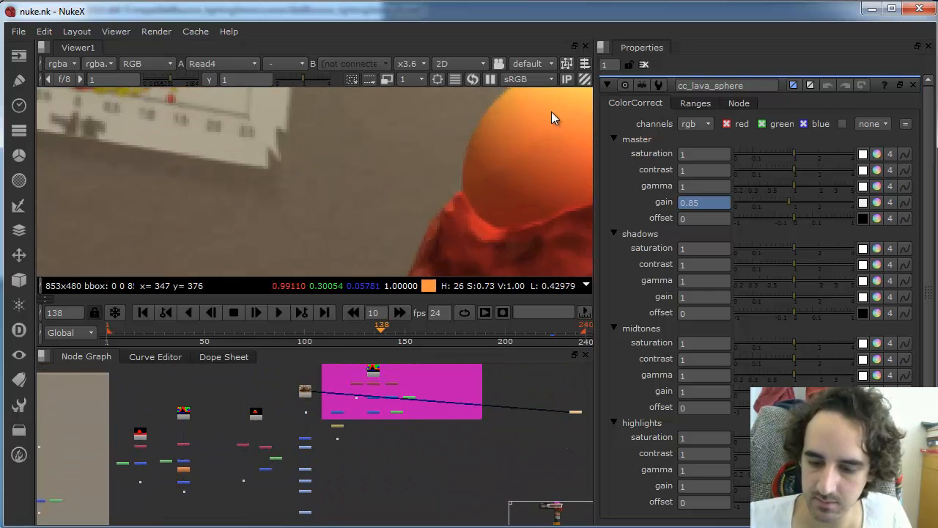
scroll(428, 173, up, 5)
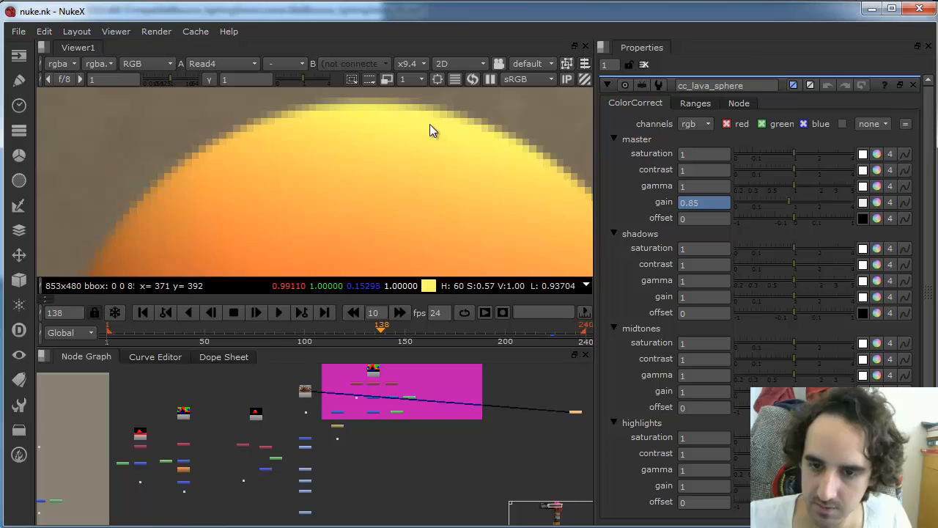
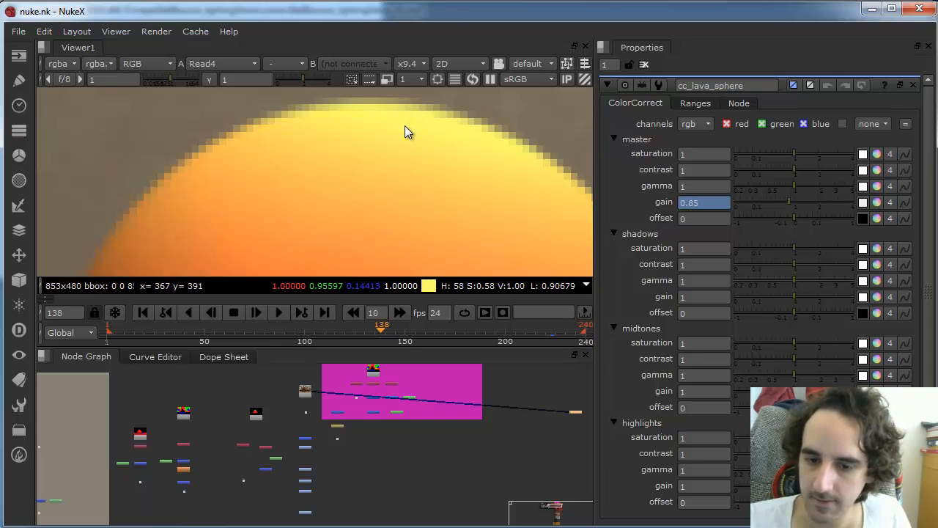
scroll(407, 188, down, 10)
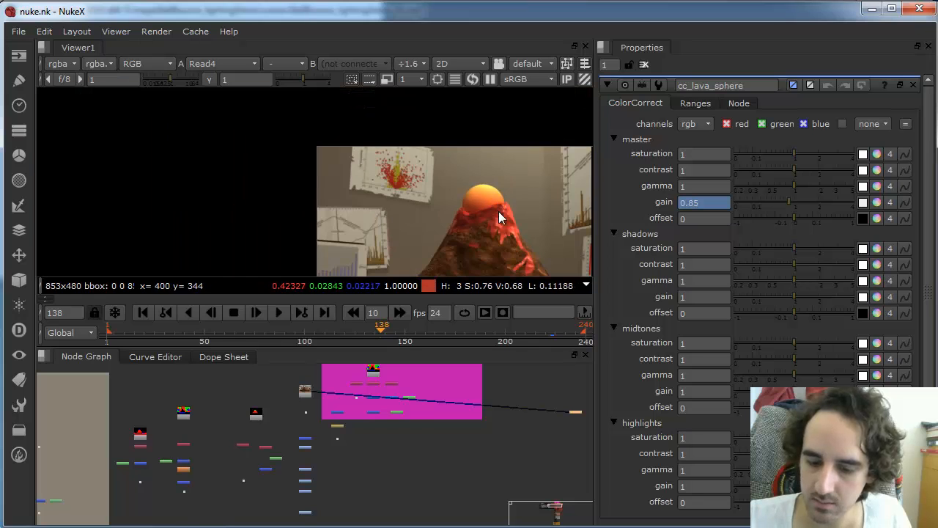
scroll(499, 212, down, 2)
middle_drag(558, 244, 415, 188)
scroll(399, 455, down, 2)
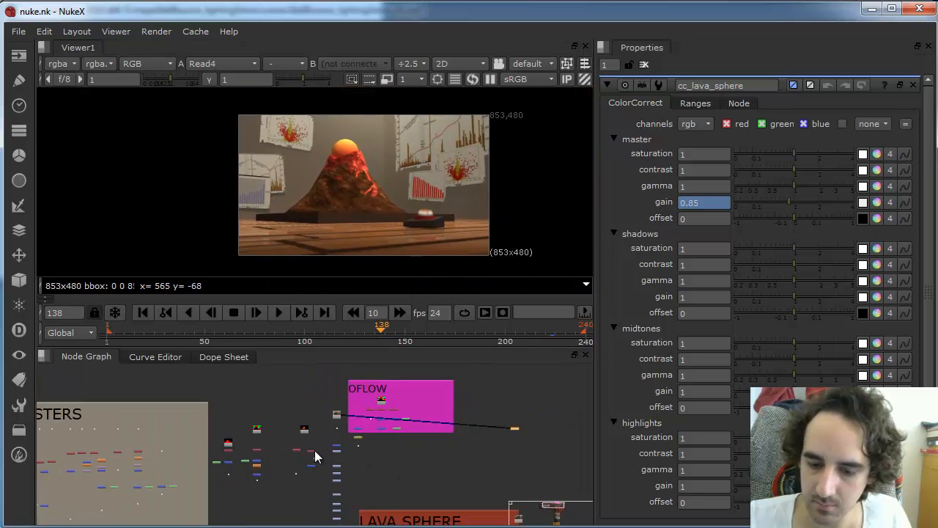
Step: View the final grain node Grain2_1 in the FINISHING TOUCHES group and examine the finished volcano composite
scroll(315, 457, down, 2)
mouse_move(348, 433)
middle_down()
mouse_move(379, 413)
mouse_move(373, 358)
middle_up()
middle_drag(364, 464, 359, 363)
middle_drag(364, 522, 352, 426)
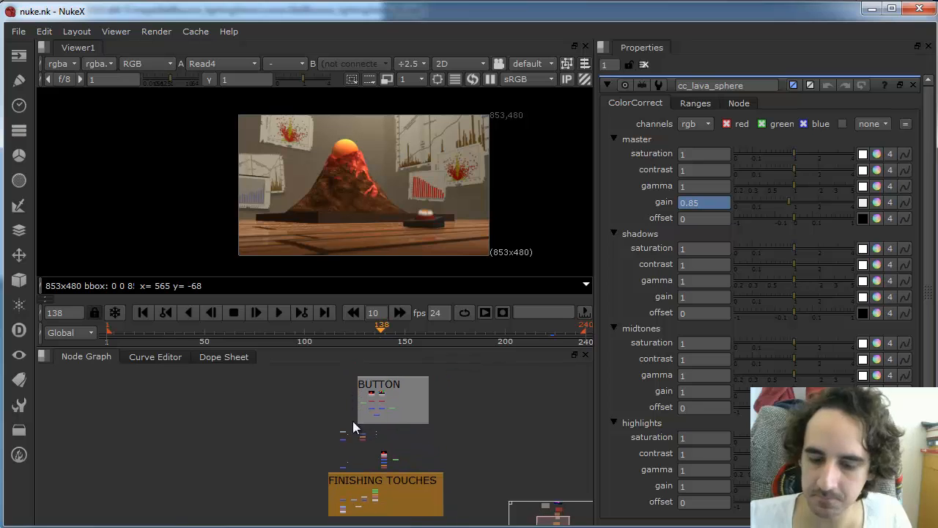
scroll(347, 437, up, 5)
click(331, 491)
key(1)
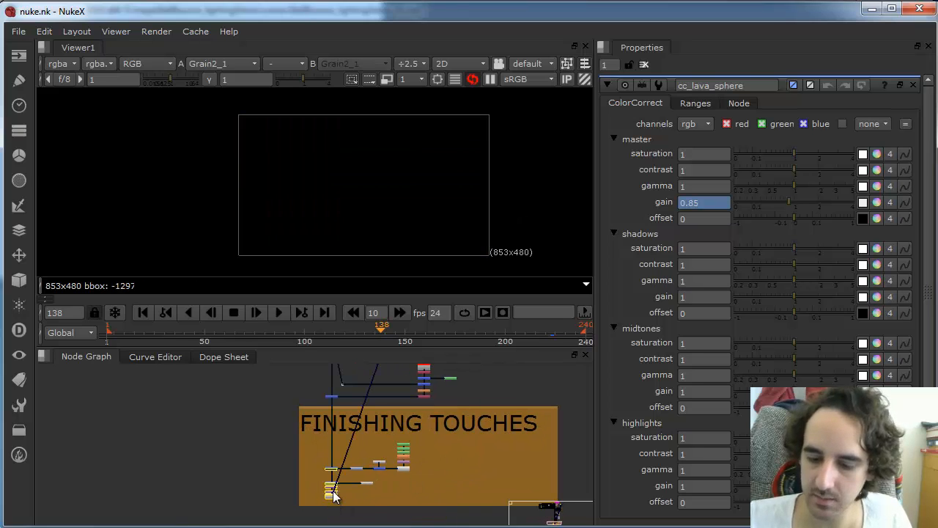
scroll(411, 176, up, 4)
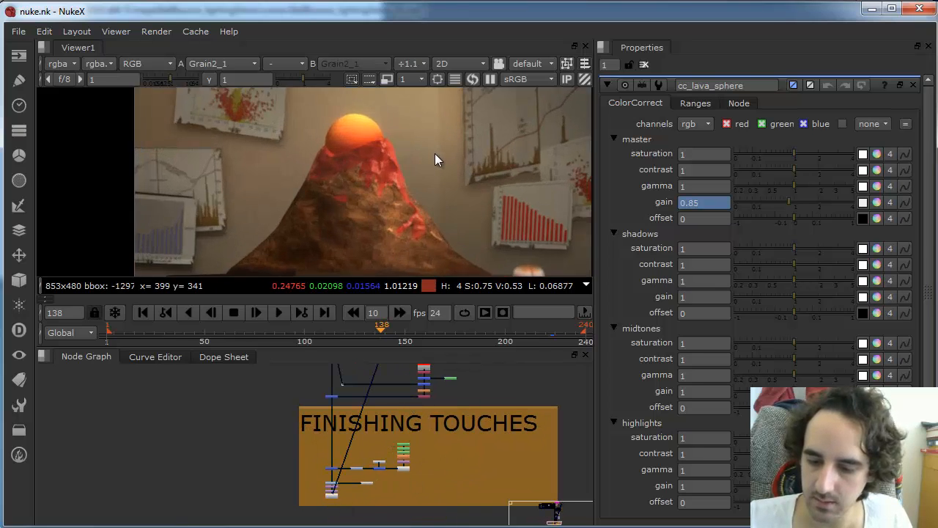
scroll(433, 155, down, 2)
scroll(487, 216, down, 1)
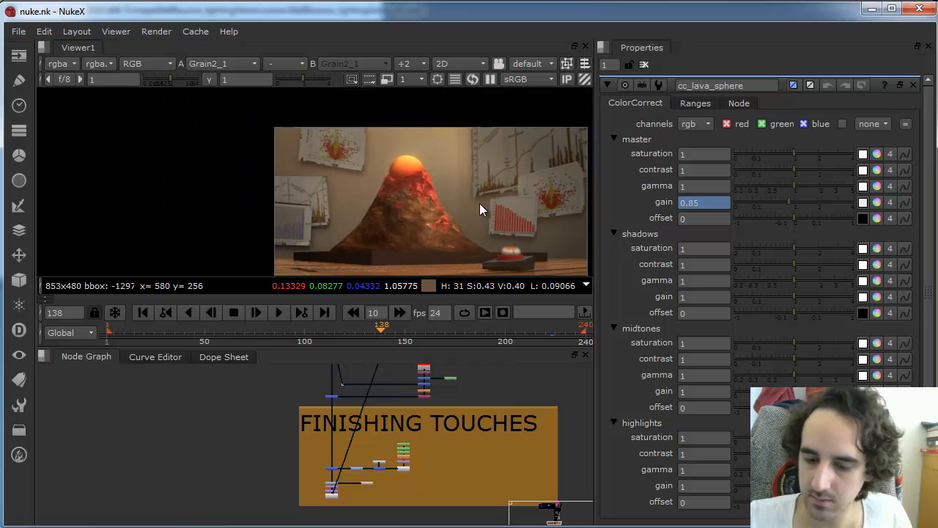
middle_drag(480, 203, 435, 166)
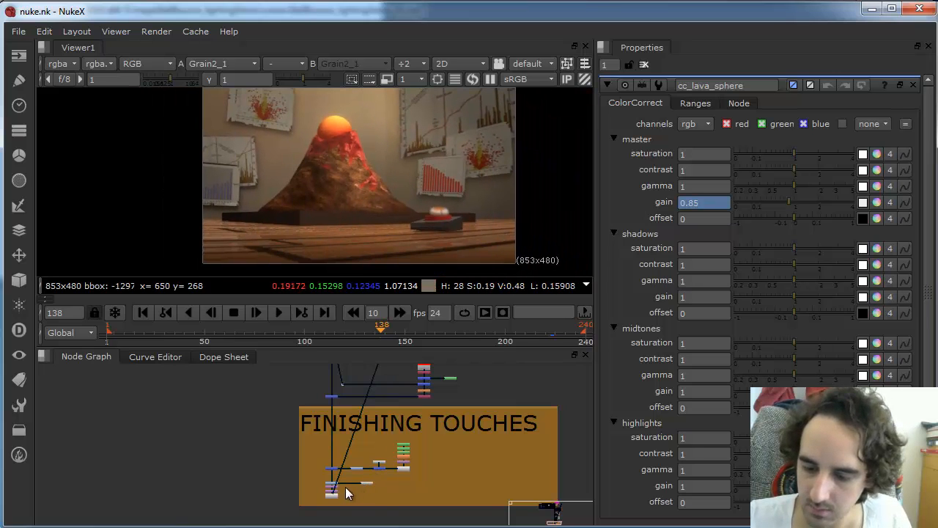
Step: Move the grain node further down below Transform6 and enlarge the FINISHING TOUCHES backdrop to enclose it
scroll(349, 493, up, 5)
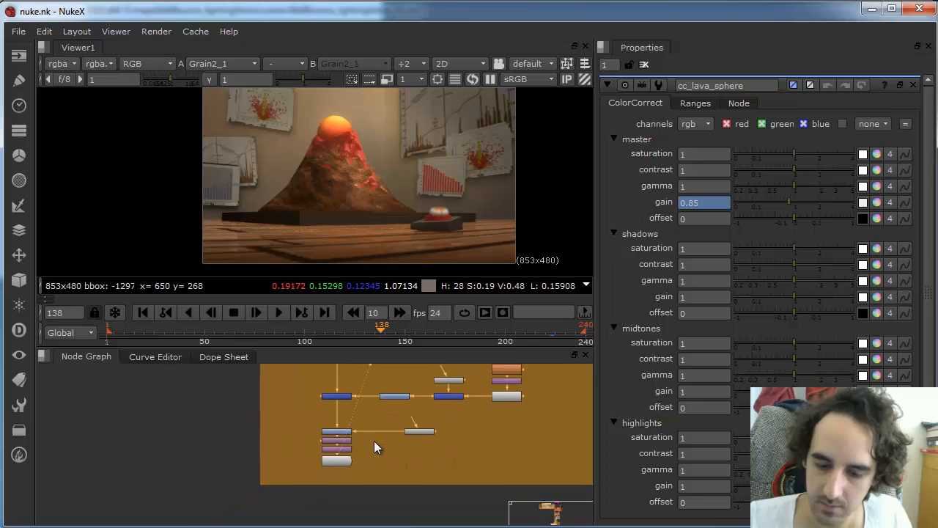
middle_drag(374, 441, 373, 439)
scroll(333, 442, up, 3)
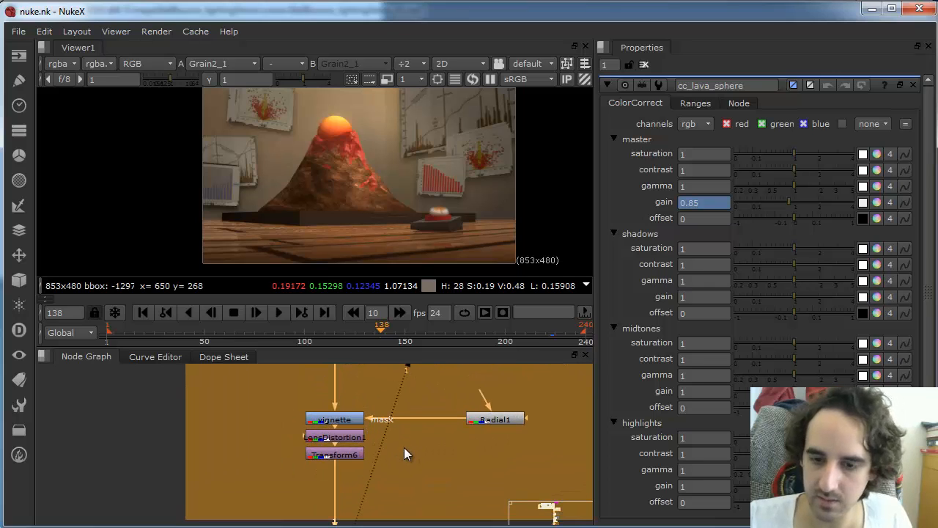
click(342, 438)
scroll(466, 422, down, 3)
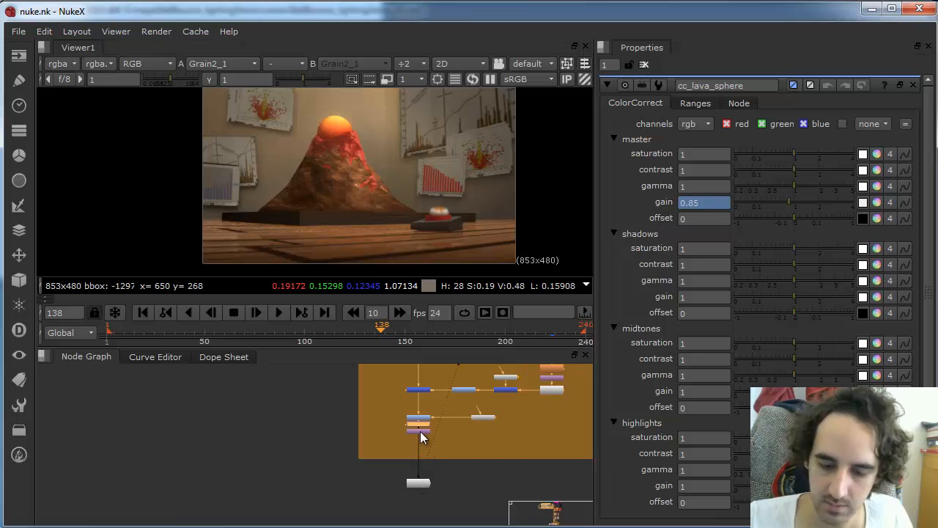
alt+middle_drag(496, 472, 322, 438)
alt+middle_drag(503, 451, 362, 410)
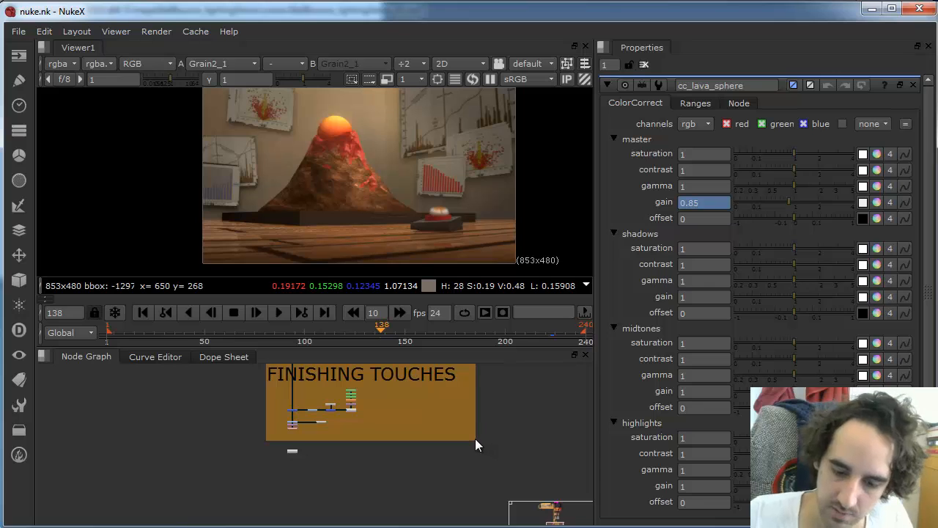
drag(475, 438, 486, 463)
scroll(295, 451, up, 2)
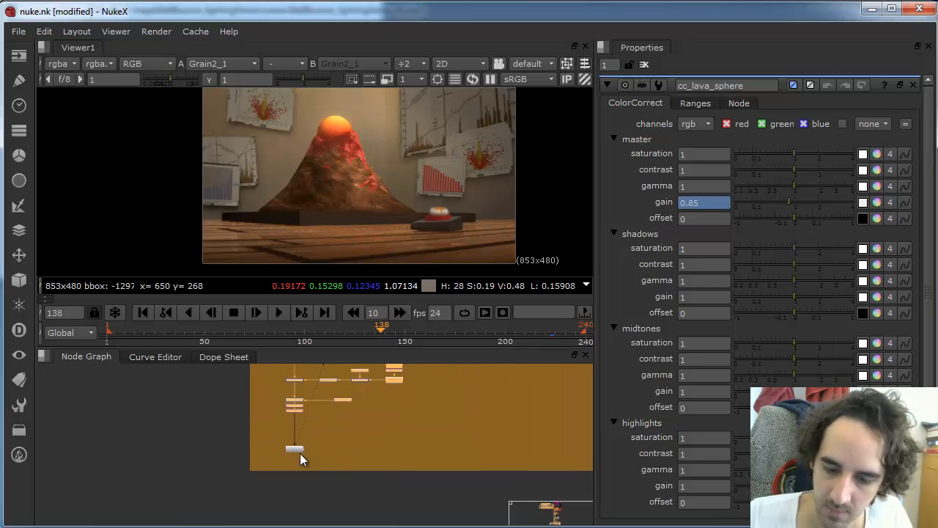
Step: Move LensDistortion1 and Transform6 slightly further below vignette, and add a Shuffle node fed by vignette
scroll(310, 414, up, 4)
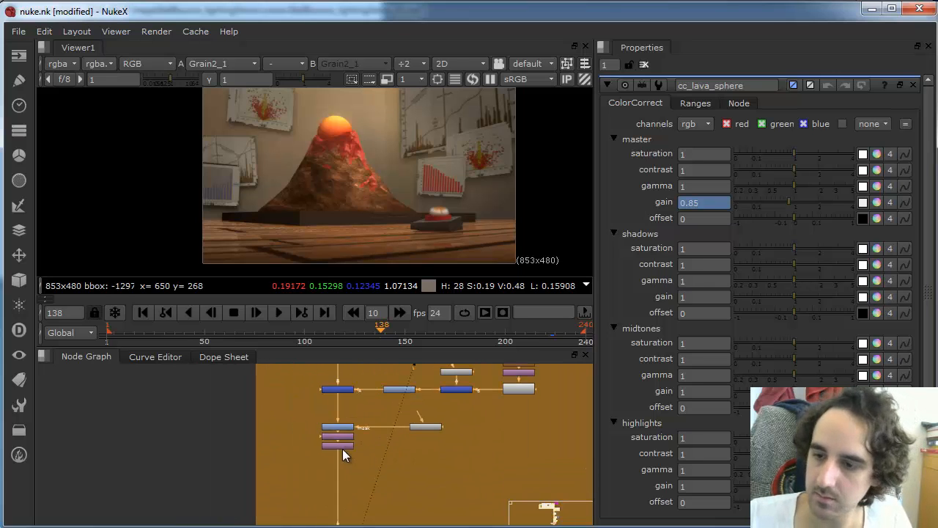
click(337, 442)
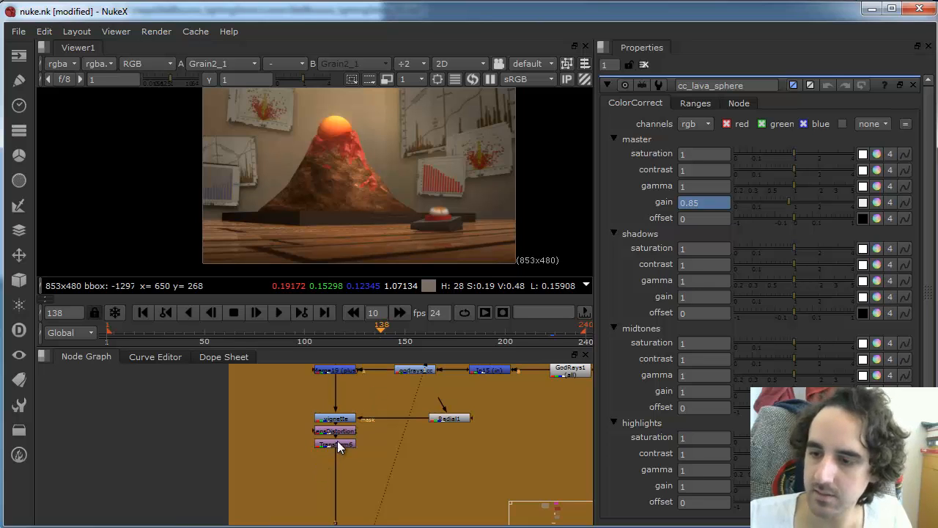
drag(338, 432, 340, 441)
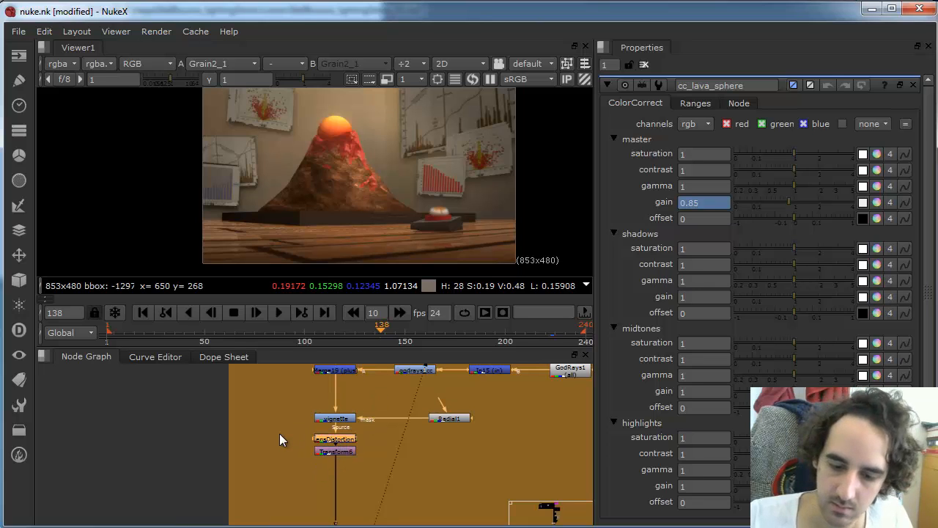
key(Tab)
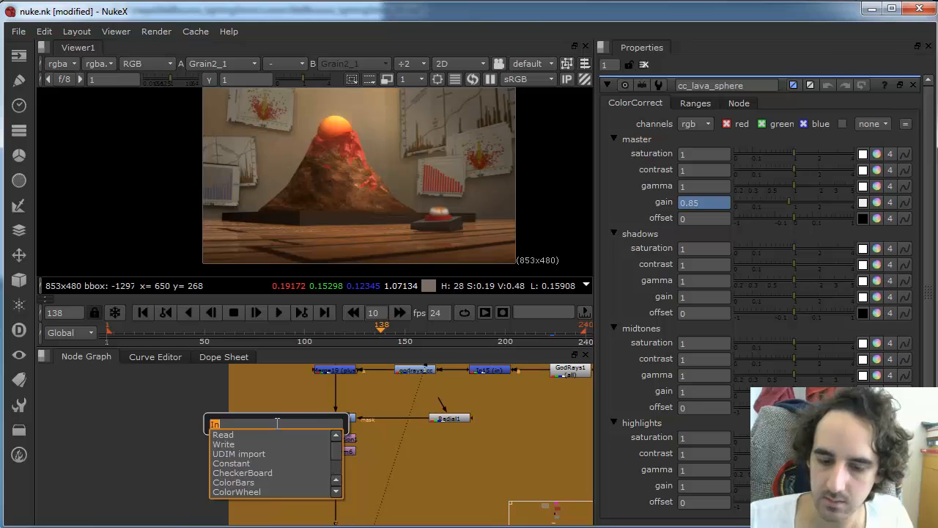
text(shuff)
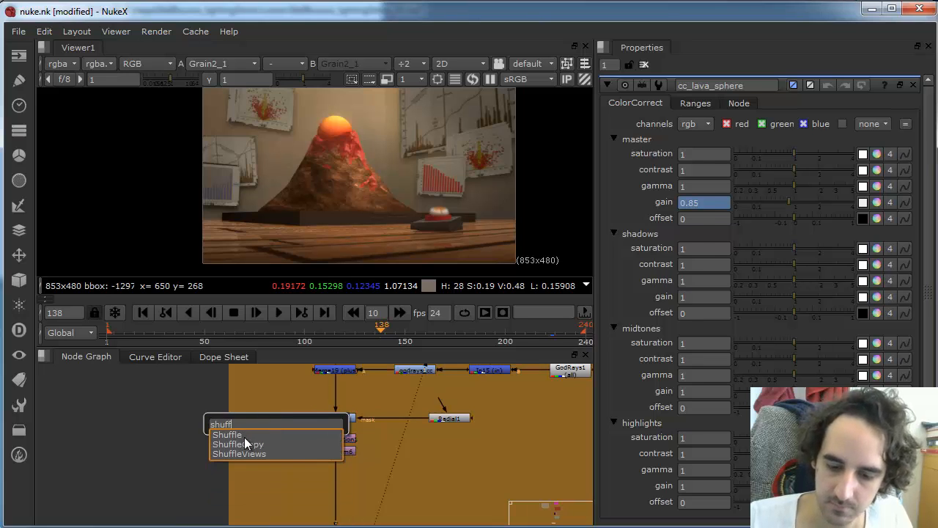
key(Return)
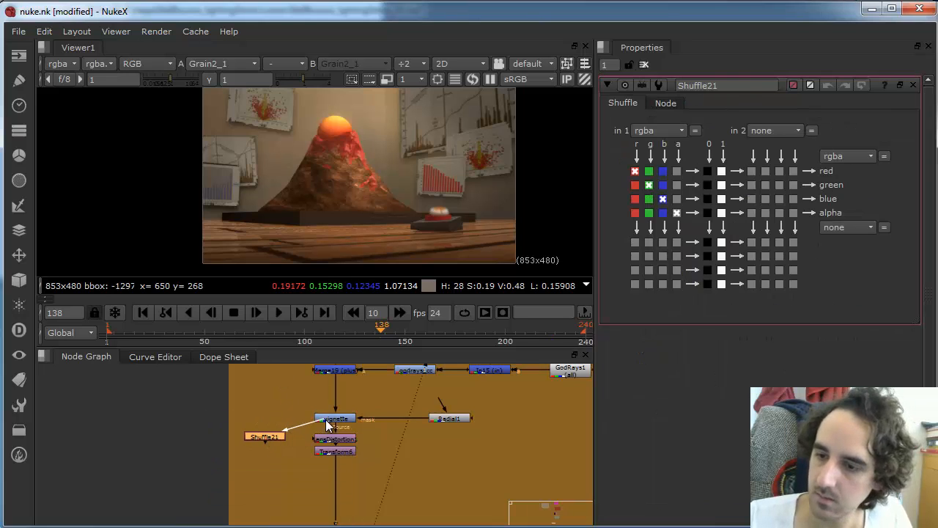
drag(326, 420, 327, 420)
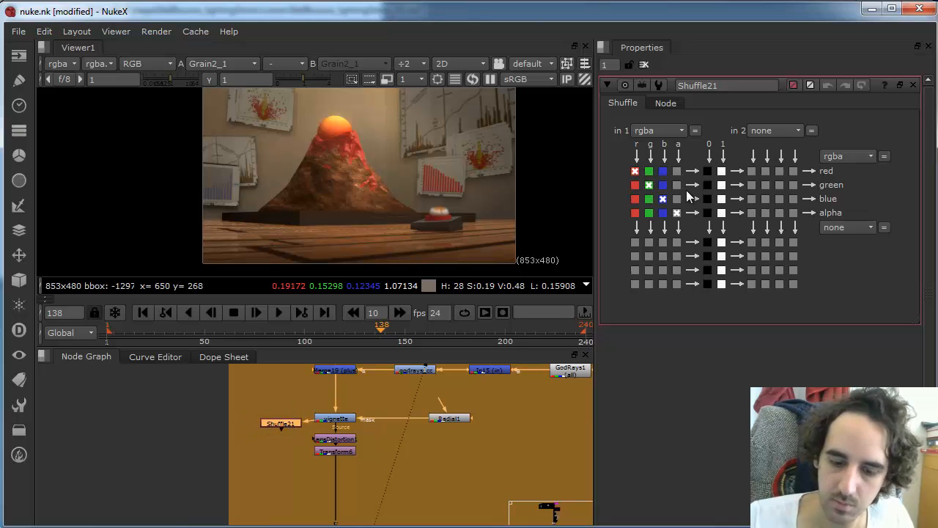
Step: Set the new Shuffle to keep only red with green, blue and alpha black, align it beside vignette and view it
click(707, 185)
click(708, 198)
click(708, 213)
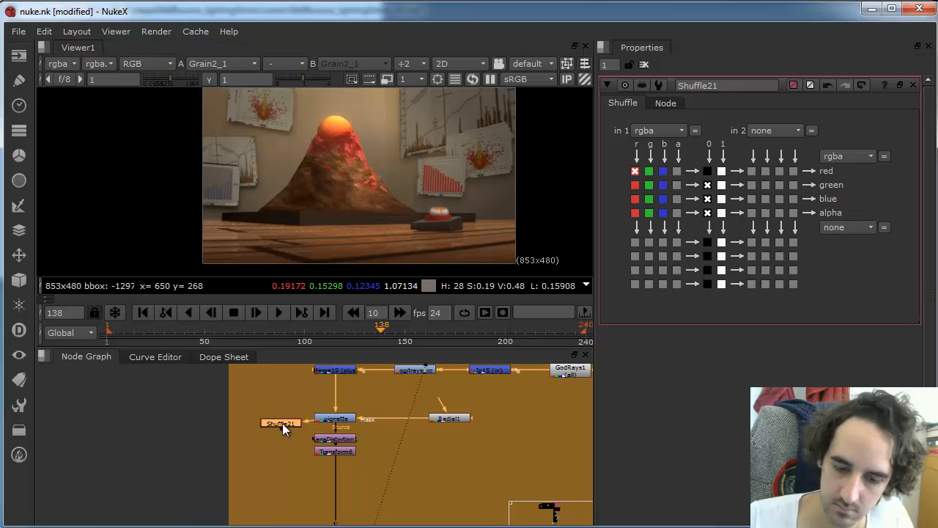
drag(282, 423, 278, 414)
key(1)
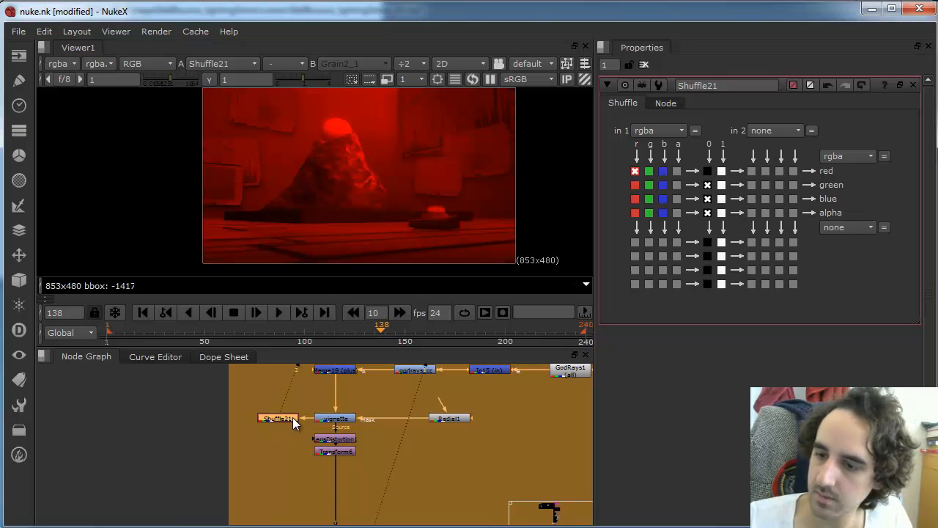
Step: Paste a copy of the red Shuffle, connect it to vignette and make it pass only green with red set to black
click(256, 401)
key(ctrl+v)
drag(233, 398, 332, 419)
double_click(246, 417)
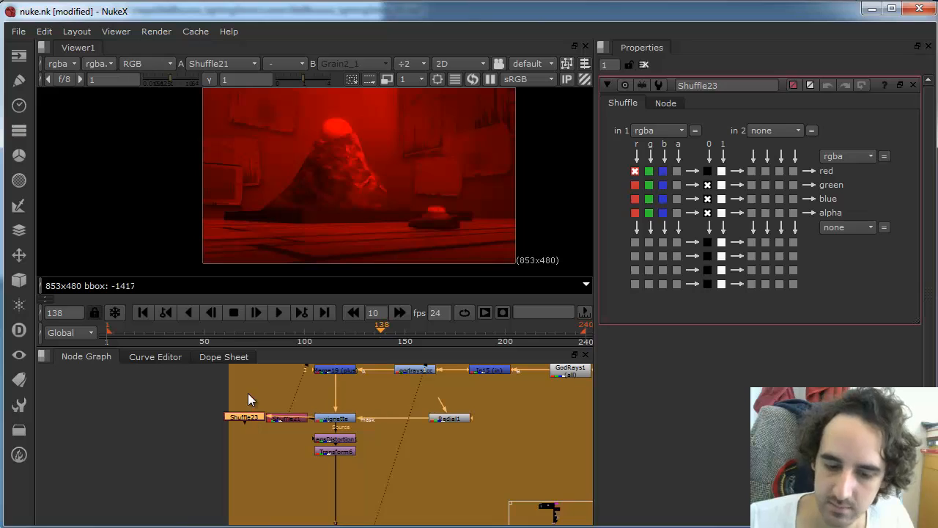
click(648, 185)
click(707, 170)
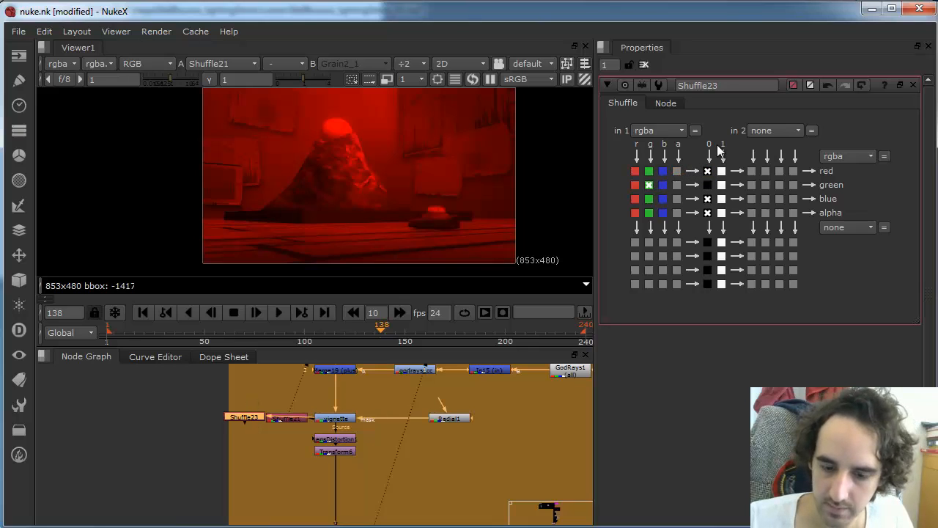
Step: View the green Shuffle, and paste a copy fed by vignette that passes only blue, with green set to black
key(1)
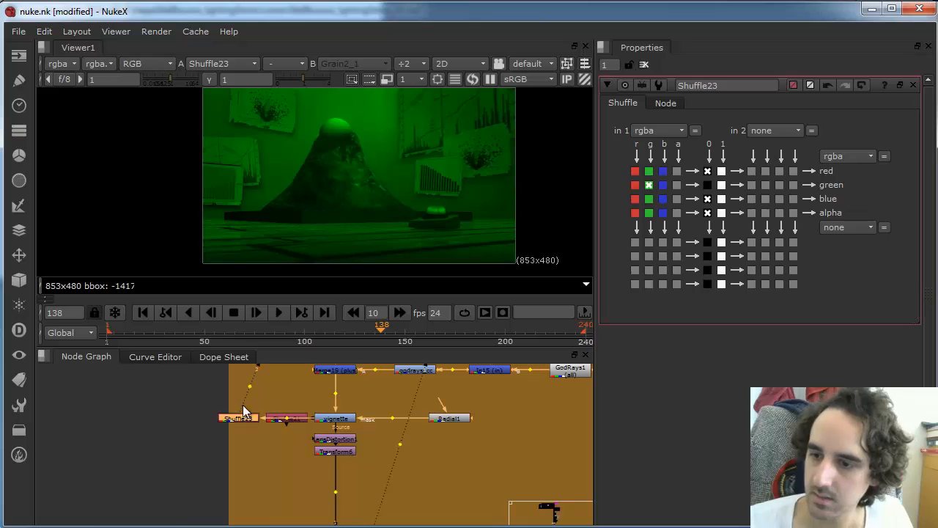
click(216, 384)
drag(198, 416, 196, 418)
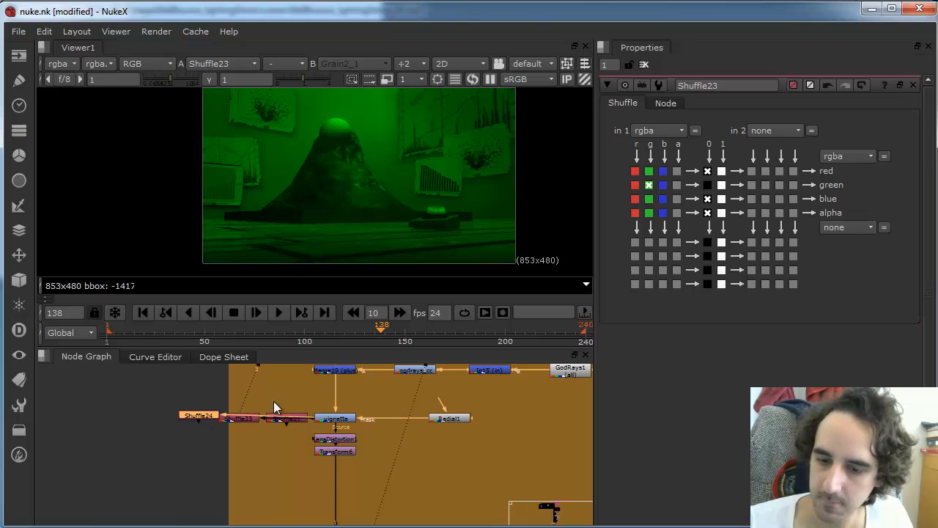
double_click(199, 419)
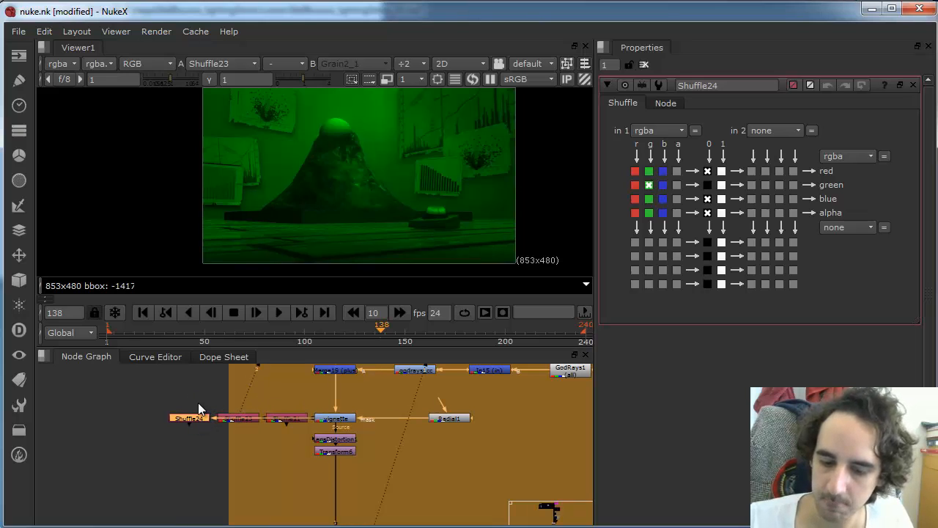
click(662, 199)
click(707, 185)
key(1)
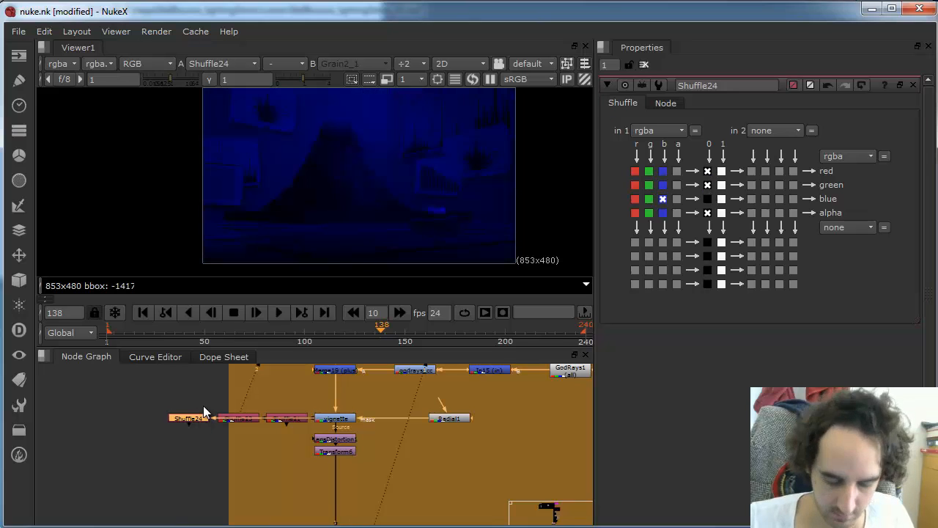
Step: Combine the red, green and blue Shuffles in one Merge placed below them, with its operation set to plus
click(273, 447)
click(196, 417)
shift+click(240, 418)
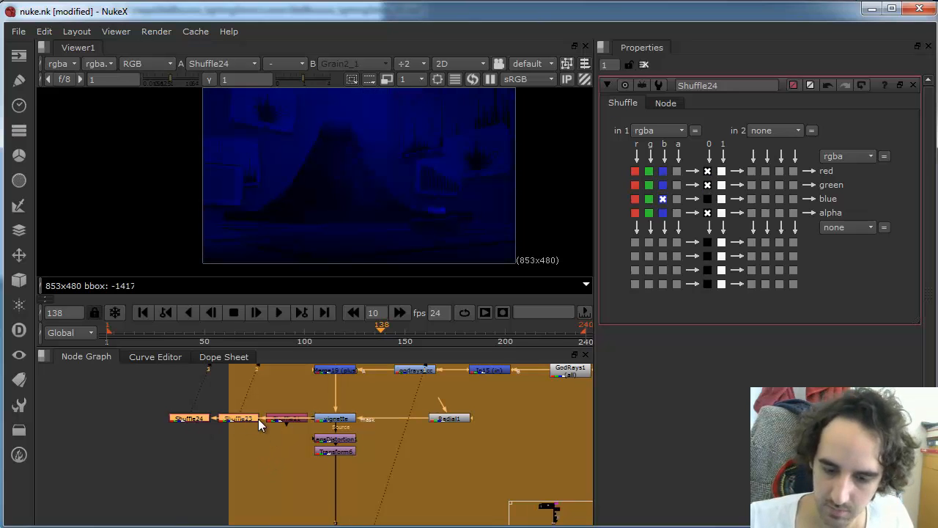
key(m)
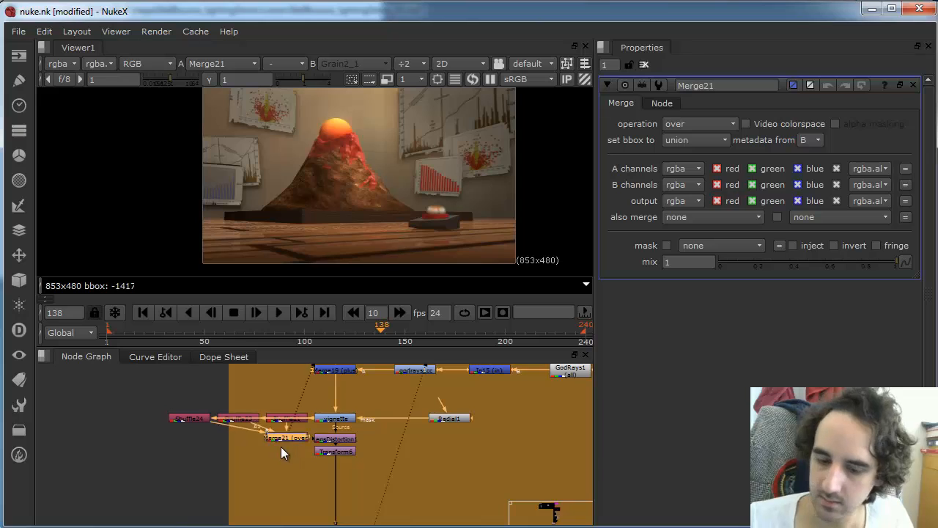
drag(281, 447, 240, 460)
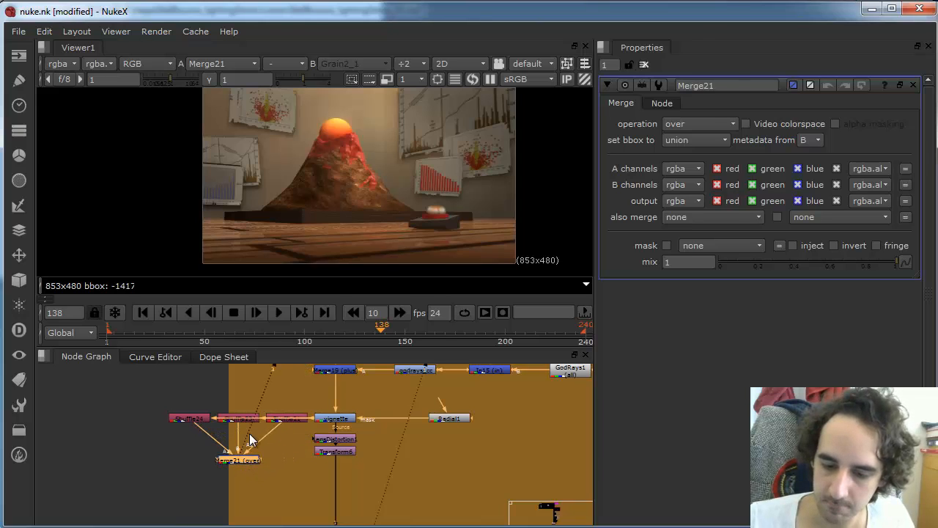
click(715, 123)
click(700, 200)
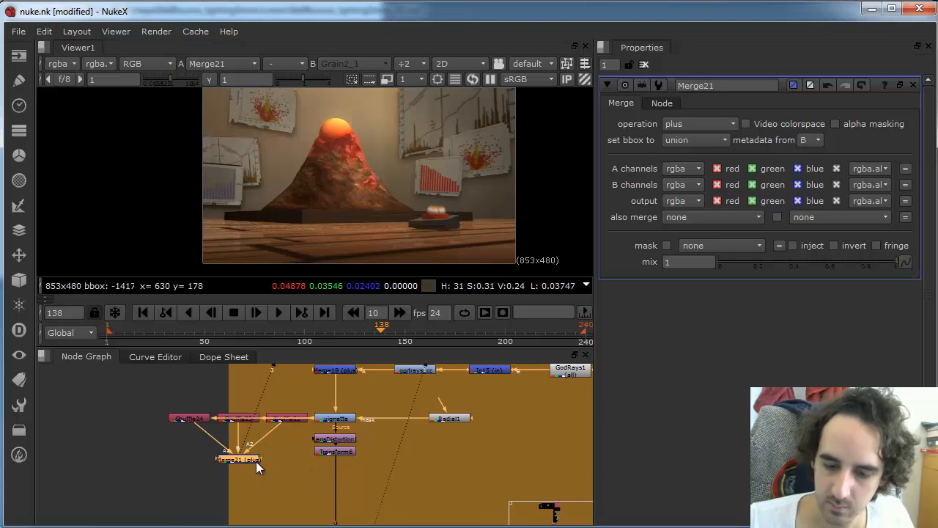
Step: Add a Shuffle node after the plus Merge and set its alpha output to white (1)
key(Tab)
text(shu)
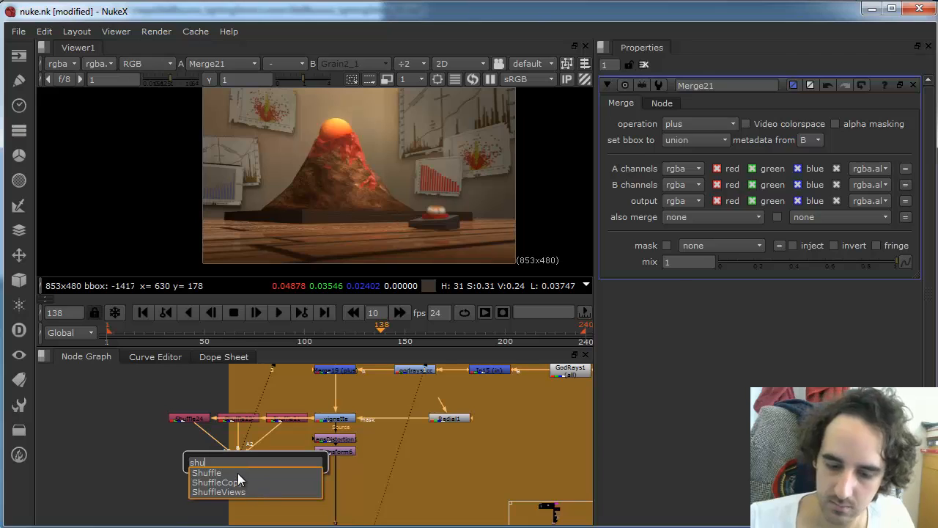
click(239, 473)
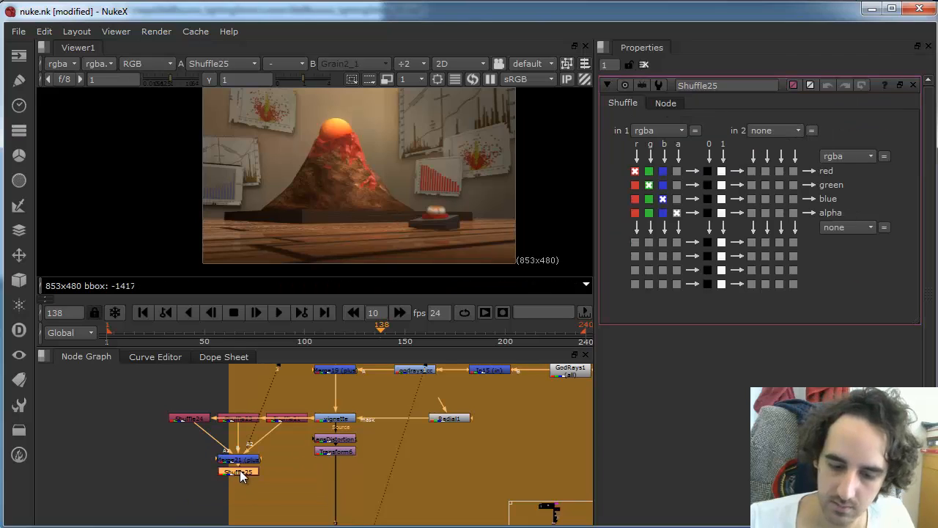
click(721, 212)
Step: Move LensDistortion1 and Transform6 together further down below vignette
click(356, 475)
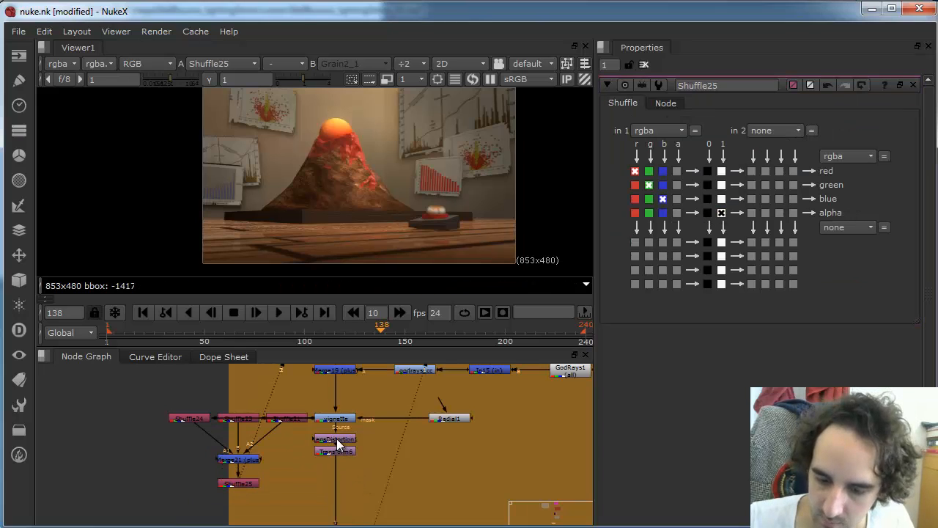
click(338, 452)
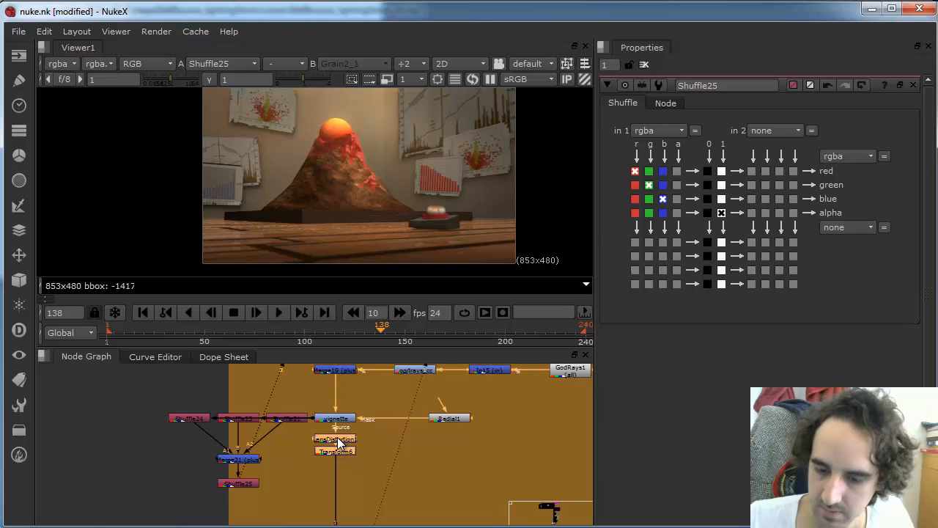
double_click(337, 439)
drag(338, 439, 337, 506)
scroll(348, 454, up, 2)
scroll(348, 454, down, 2)
middle_drag(344, 447, 356, 405)
click(356, 403)
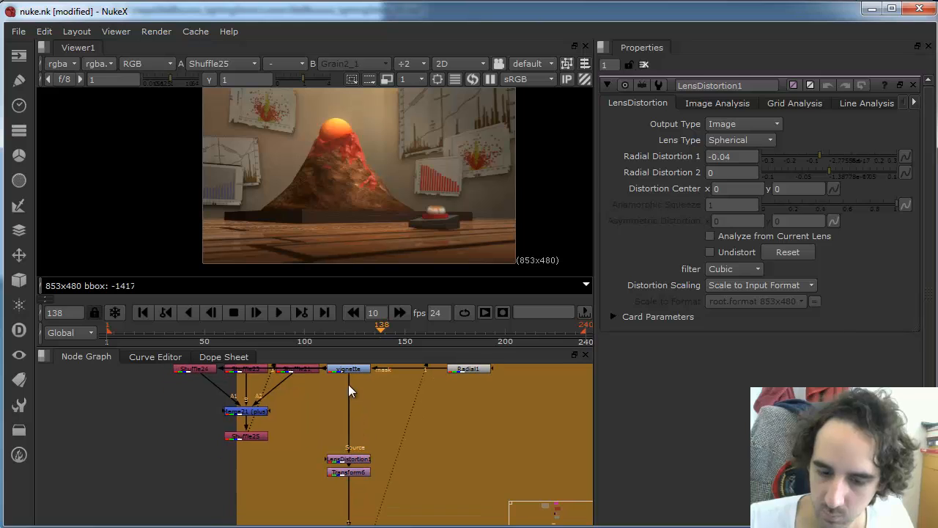
Step: Reconnect LensDistortion1's source from vignette to Shuffle25 and route the connection through a Dot below that Shuffle
drag(348, 384, 257, 436)
middle_drag(348, 422, 323, 436)
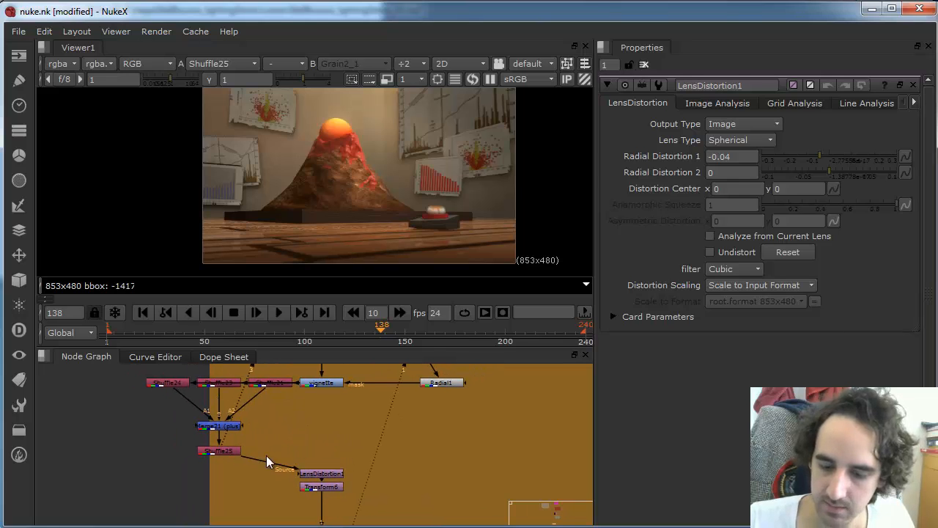
ctrl+drag(270, 464, 222, 478)
Step: Shift only the FINISHING TOUCHES backdrop left to enclose the Shuffle nodes, and move it with its contents slightly down
scroll(306, 436, down, 6)
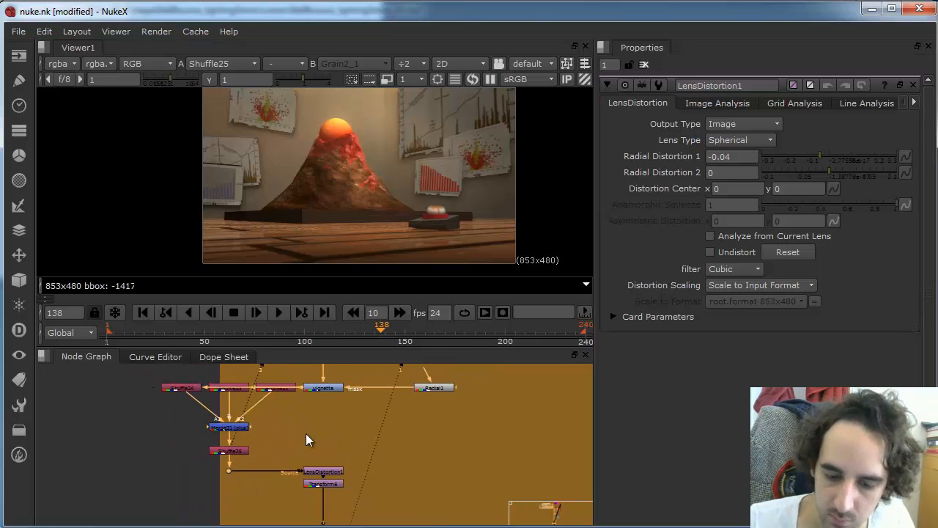
scroll(373, 422, down, 1)
middle_drag(362, 405, 334, 432)
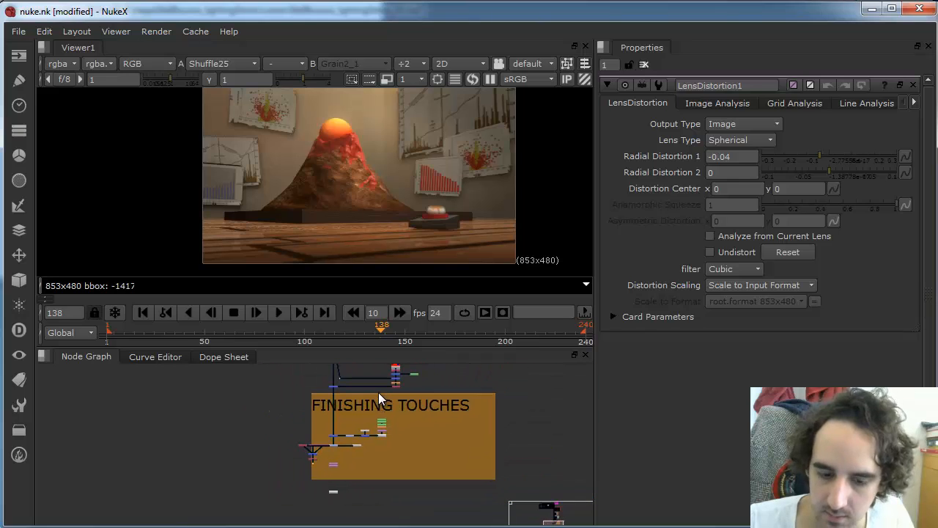
ctrl+drag(369, 392, 349, 393)
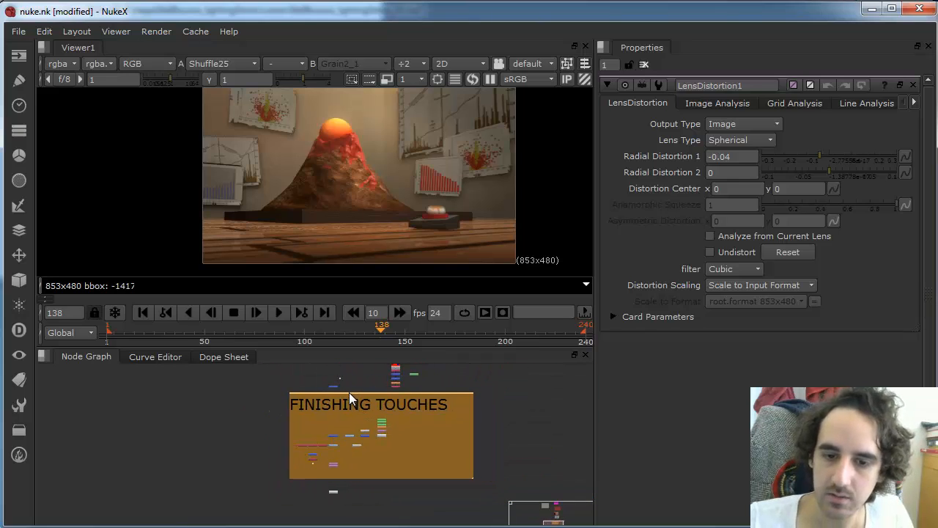
drag(421, 392, 421, 399)
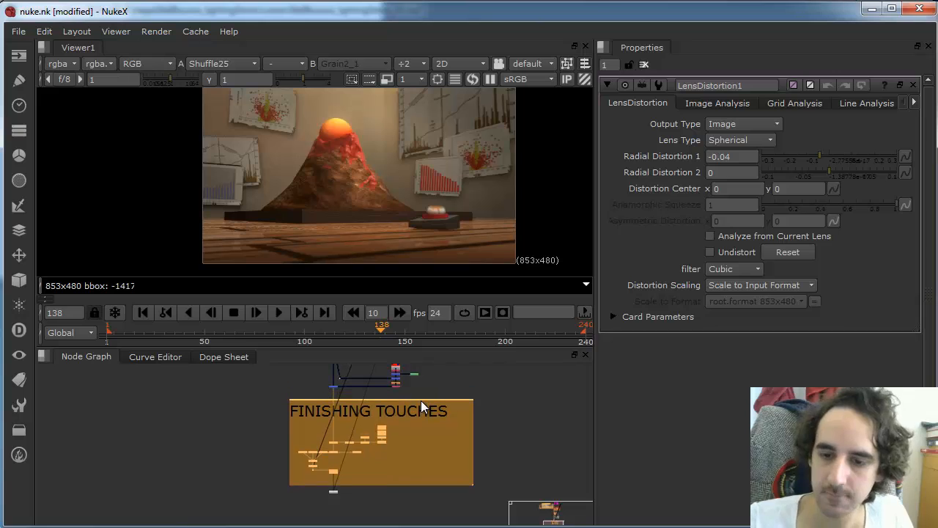
click(337, 513)
Step: Paste a copy of LensDistortion1 between the blue Shuffle and the plus Merge
scroll(327, 456, up, 5)
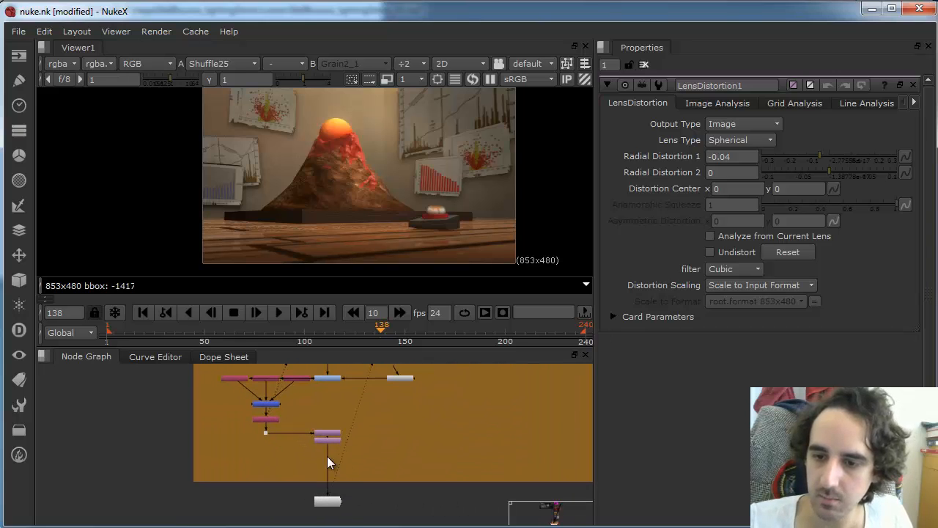
scroll(313, 402, up, 3)
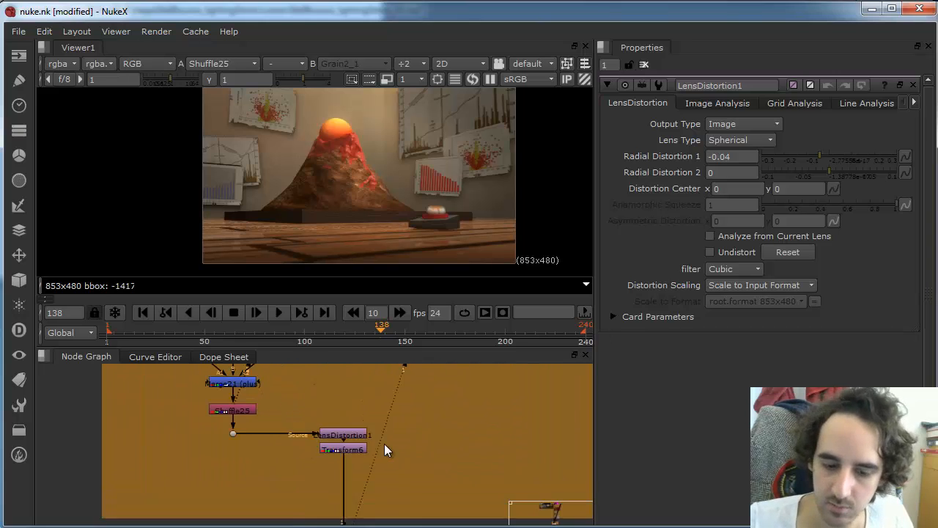
middle_drag(334, 426, 352, 517)
click(198, 448)
key(ctrl+v)
mouse_move(202, 449)
mouse_down()
mouse_move(216, 440)
mouse_move(198, 449)
mouse_up()
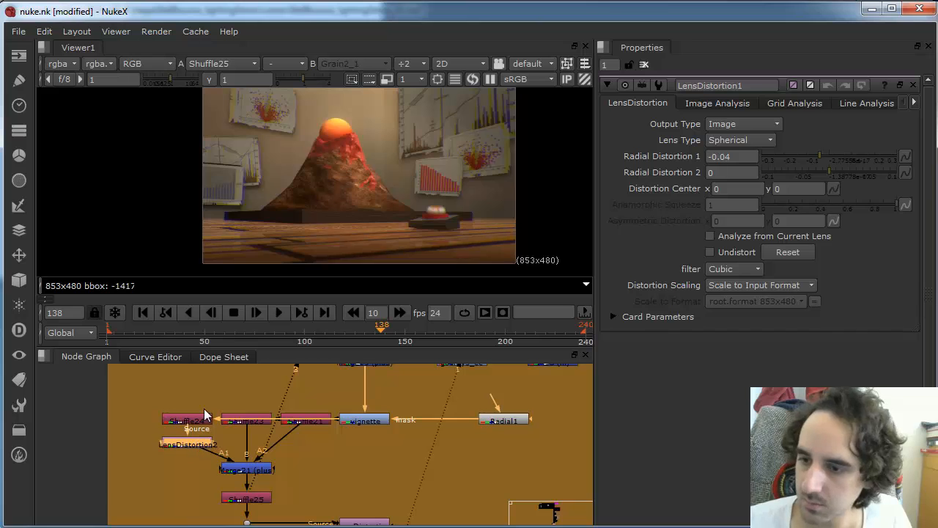
Step: Toggle LensDistortion2 off and on and inspect the color fringing near the image edges
scroll(262, 208, up, 5)
key(d)
key(d)
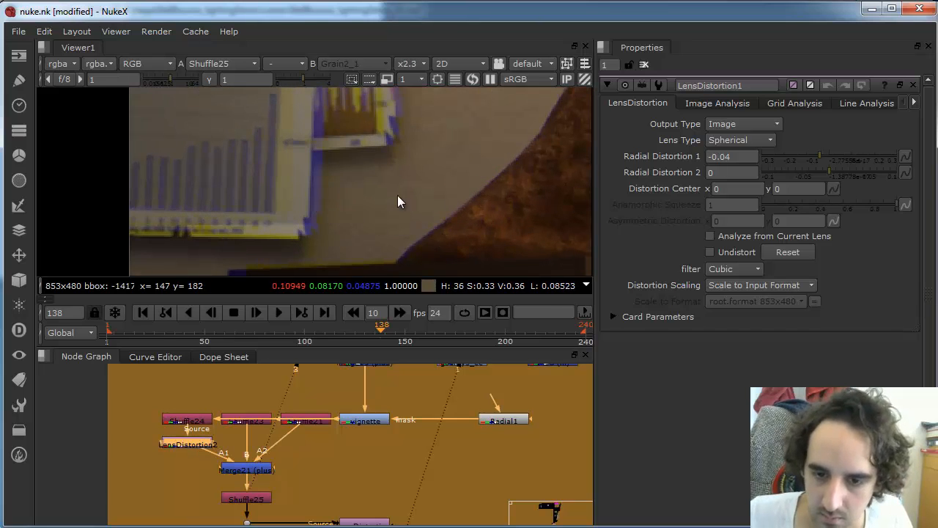
alt+middle_drag(428, 198, 277, 187)
middle_drag(582, 179, 406, 189)
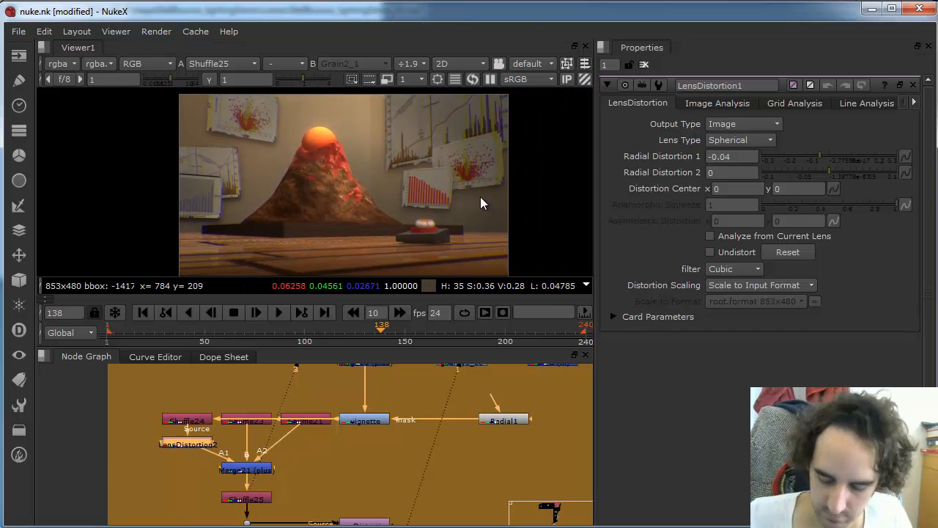
middle_drag(480, 196, 458, 187)
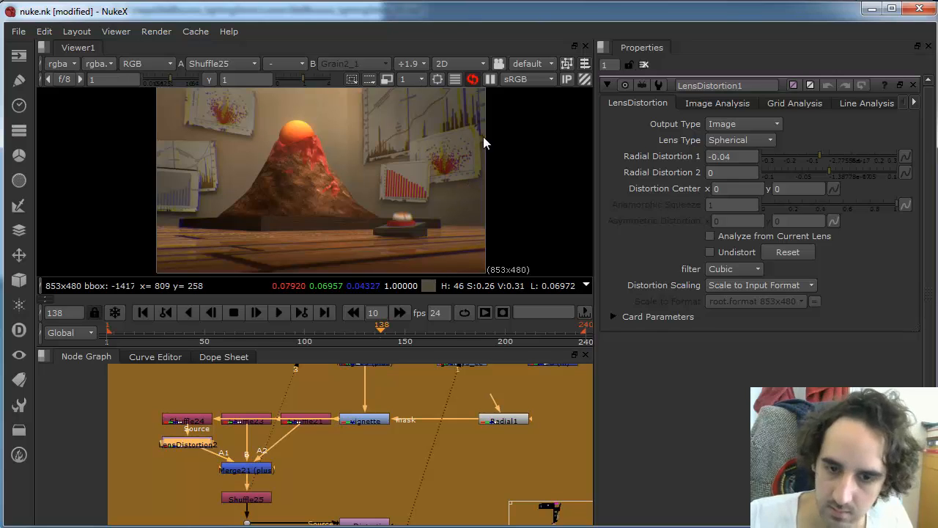
Step: Insert another LensDistortion copy between the green Shuffle and the plus Merge, and open its settings
double_click(202, 446)
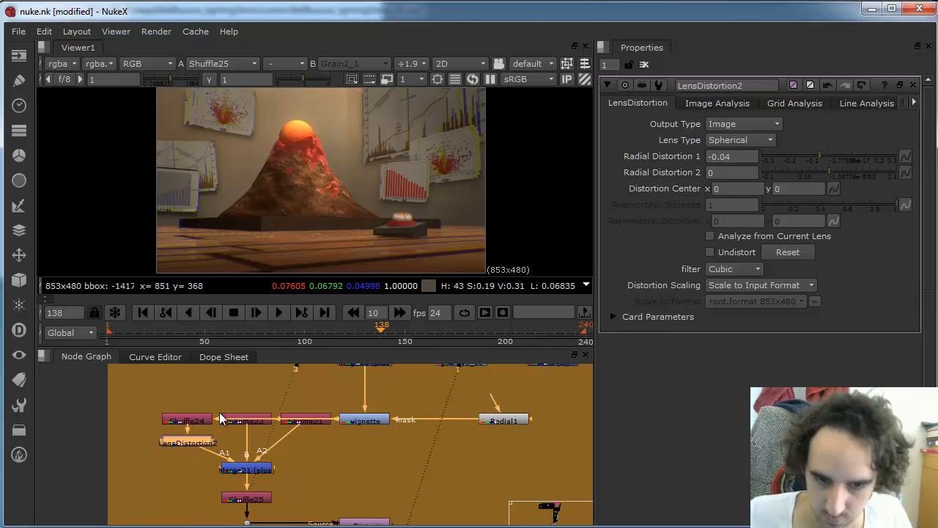
click(245, 444)
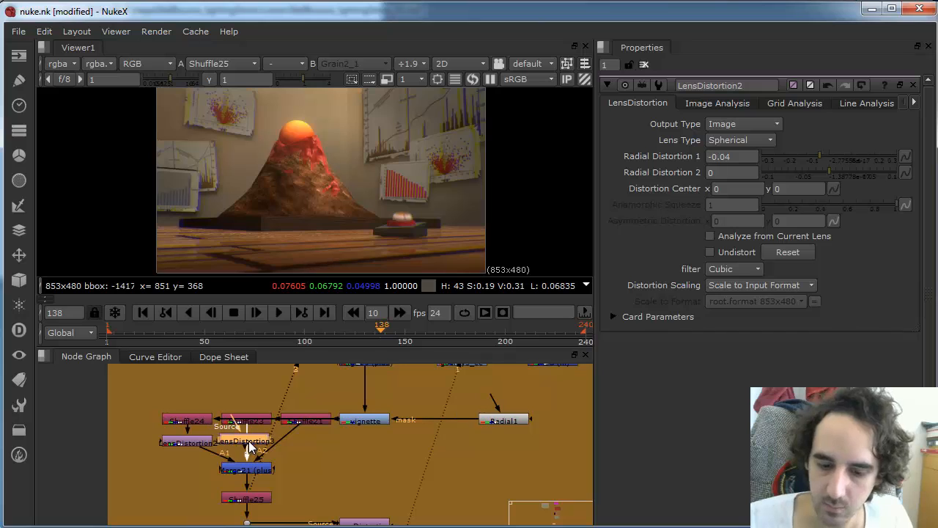
drag(249, 442, 250, 442)
double_click(251, 442)
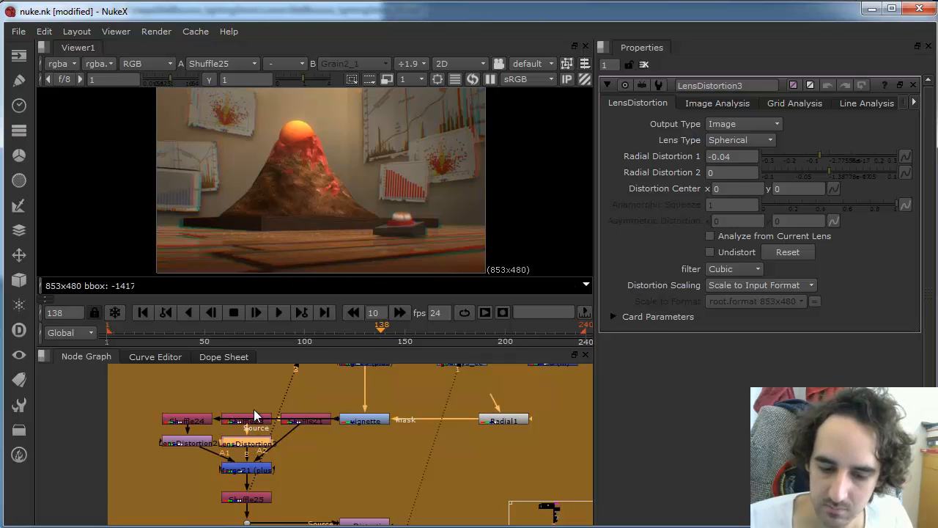
Step: Try a Radial Distortion 1 of -0.02 on the green channel's LensDistortion3, and settle on -0.01
click(728, 156)
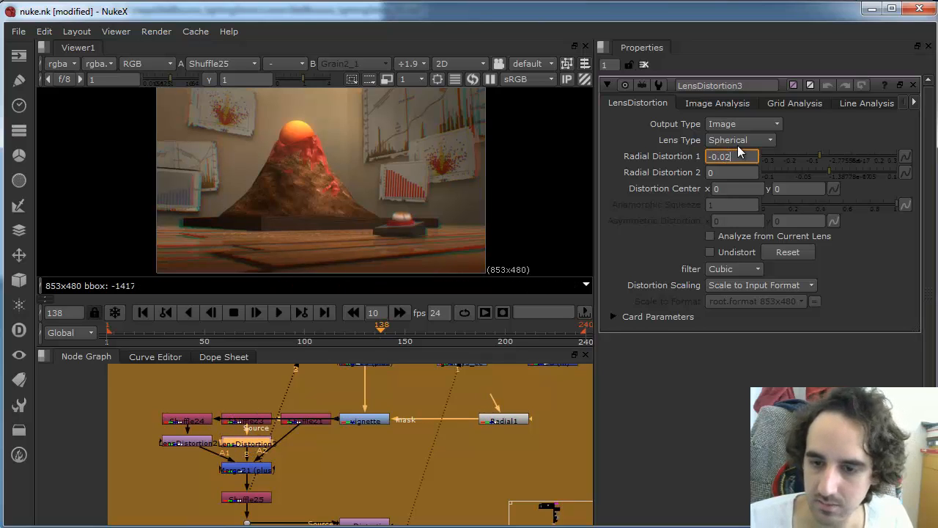
key(Return)
click(735, 155)
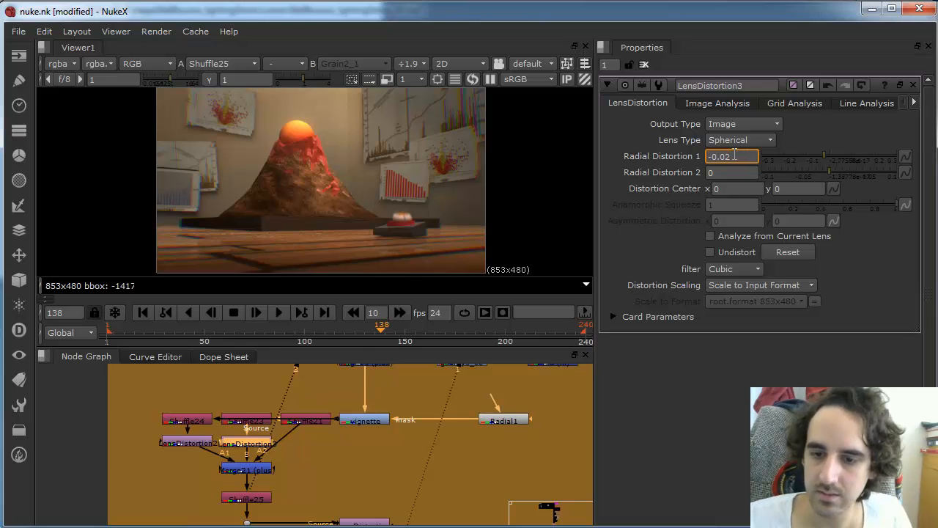
key(Return)
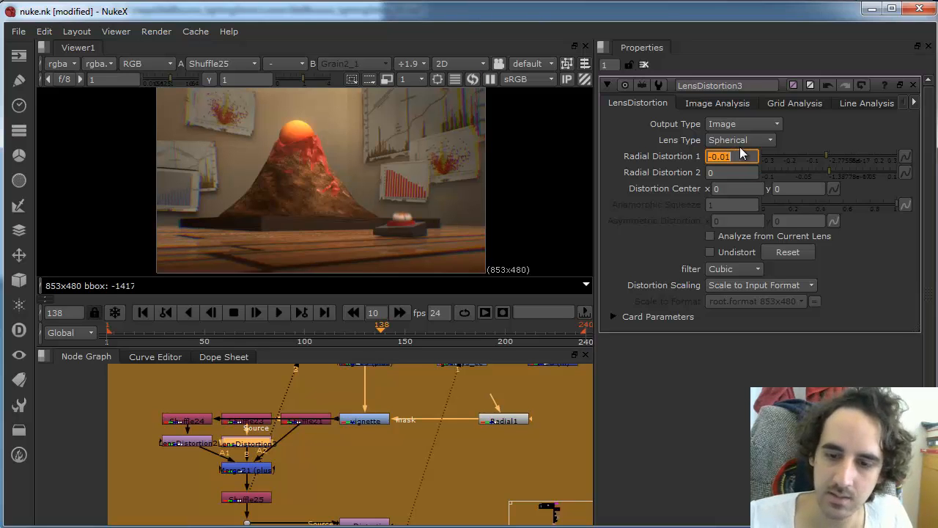
Step: Set Radial Distortion 1 of the blue channel's LensDistortion2 to -0.02
double_click(202, 440)
click(742, 156)
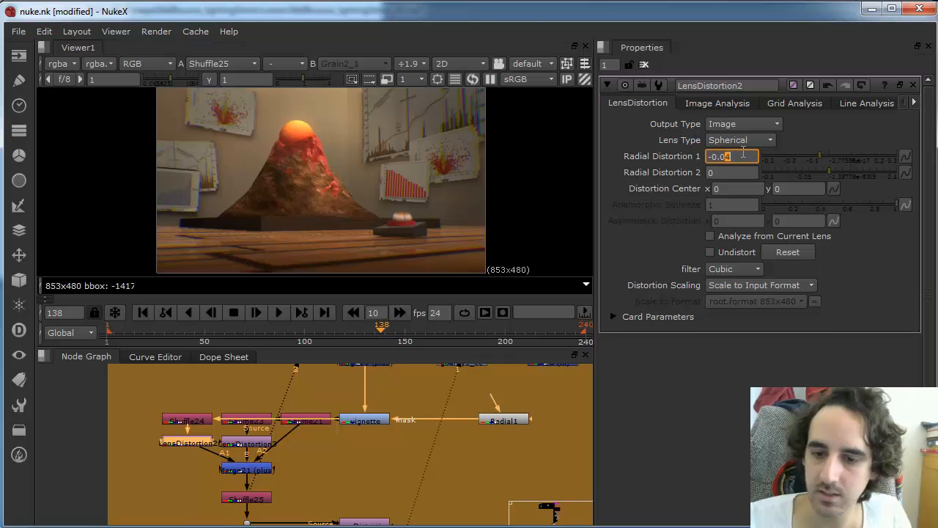
click(393, 452)
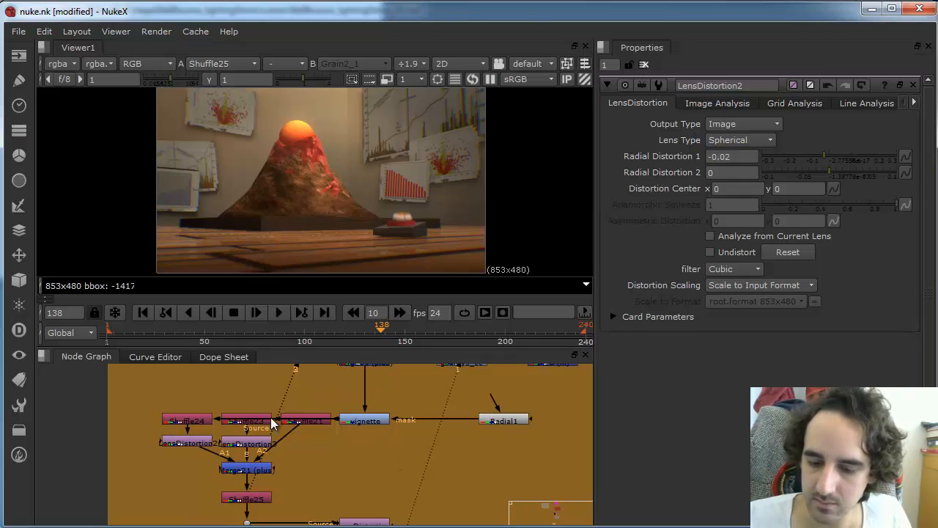
Step: Compare the image with LensDistortion2 and LensDistortion3 both disabled and enabled, and examine the fringing up close
click(241, 442)
click(201, 440)
shift+click(239, 440)
key(d)
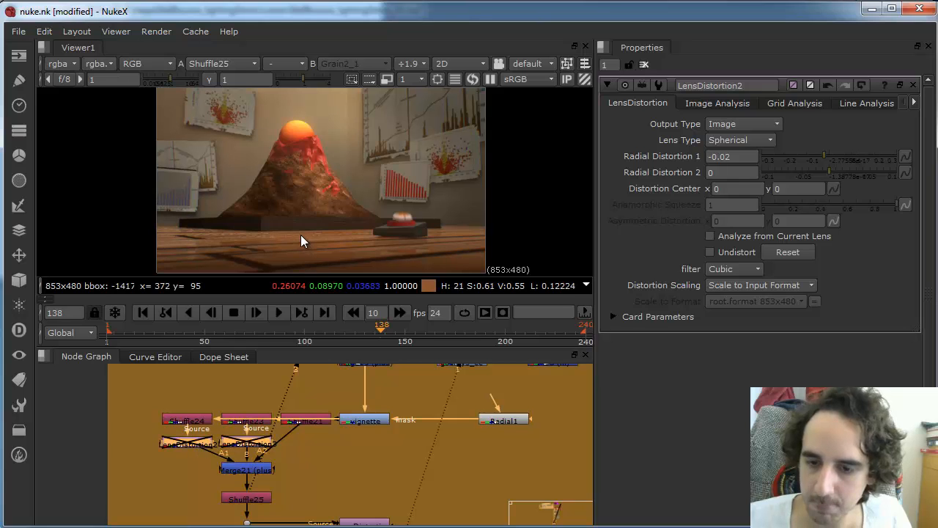
key(d)
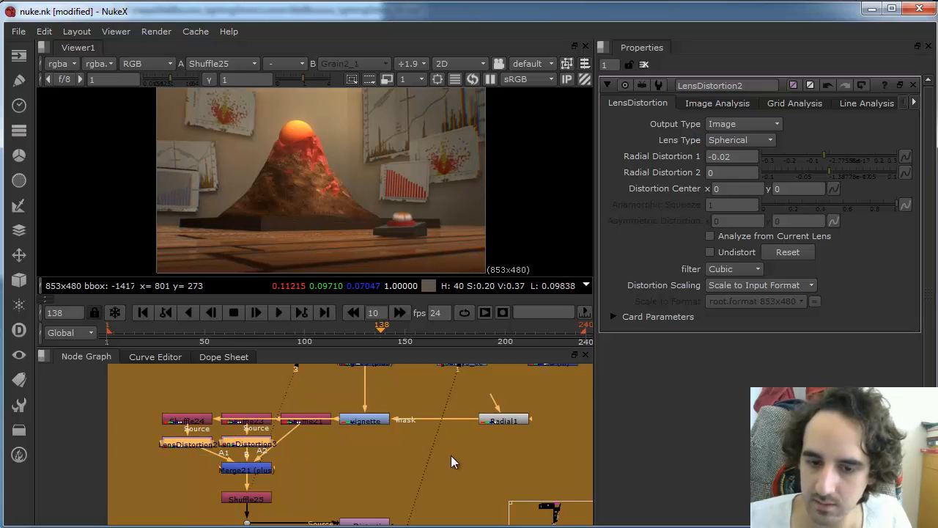
scroll(450, 455, down, 2)
scroll(190, 198, up, 5)
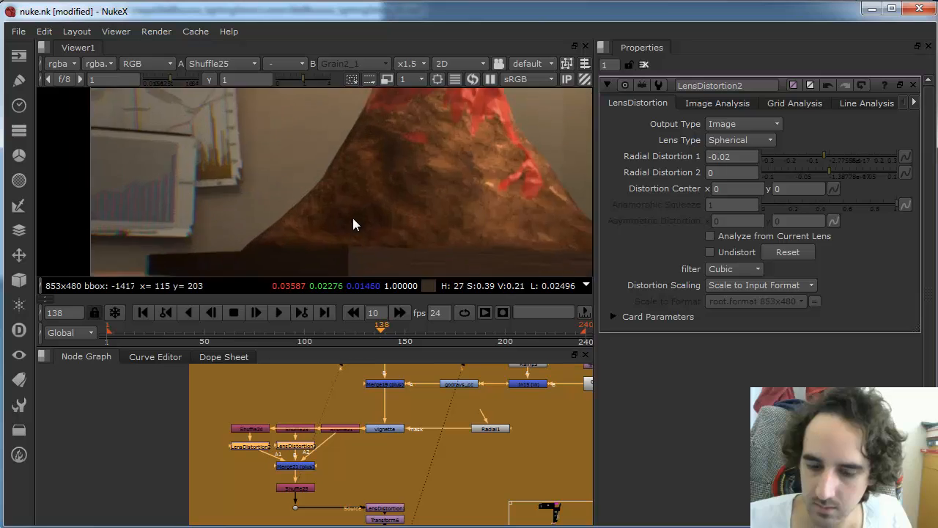
Step: Compare the full image with the vignette, the lower LensDistortion and Transform6 nodes disabled and enabled
scroll(430, 167, down, 4)
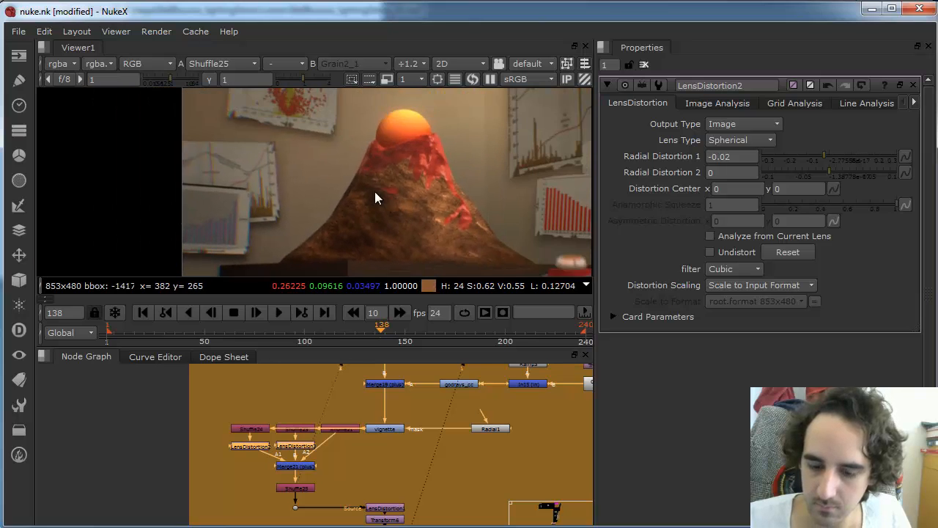
middle_drag(374, 191, 338, 196)
scroll(469, 178, down, 3)
middle_drag(458, 169, 400, 167)
scroll(400, 167, up, 2)
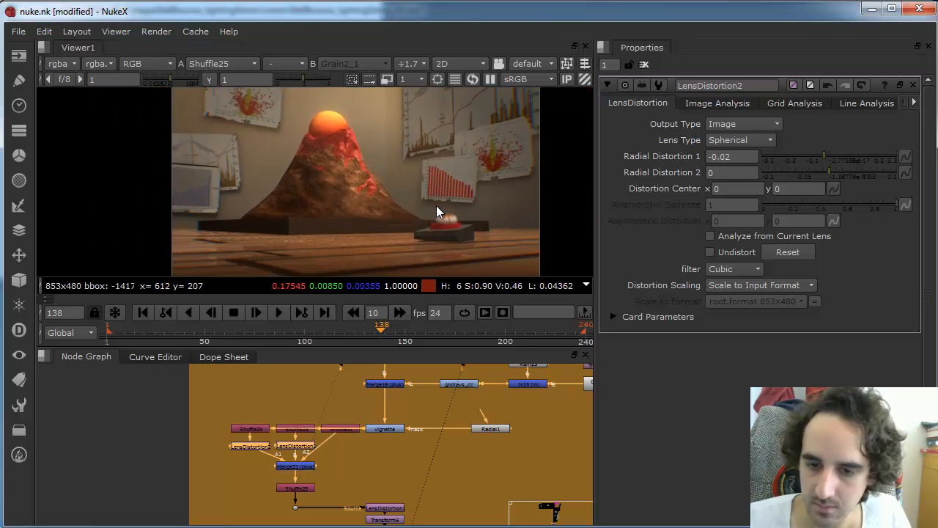
scroll(447, 217, down, 1)
scroll(419, 476, down, 2)
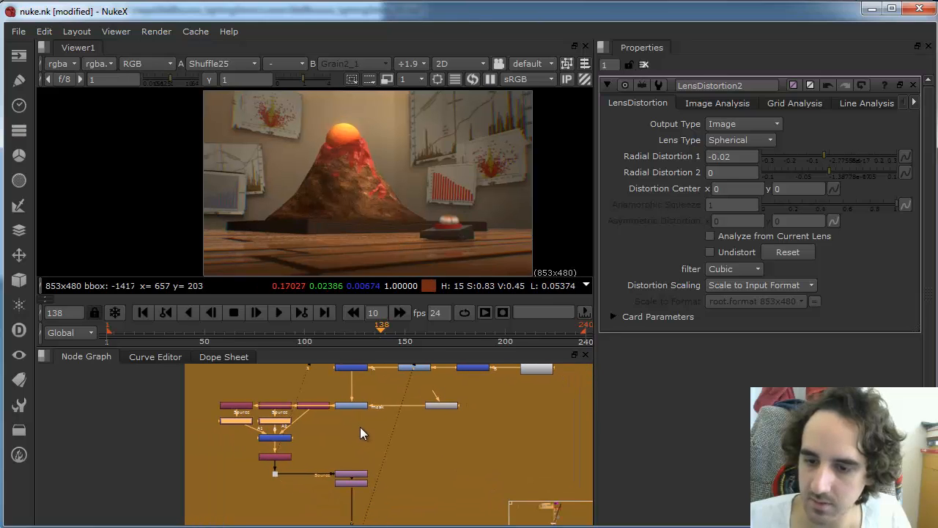
drag(377, 386, 338, 500)
key(d)
key(d)
key(d)
key(d)
key(d)
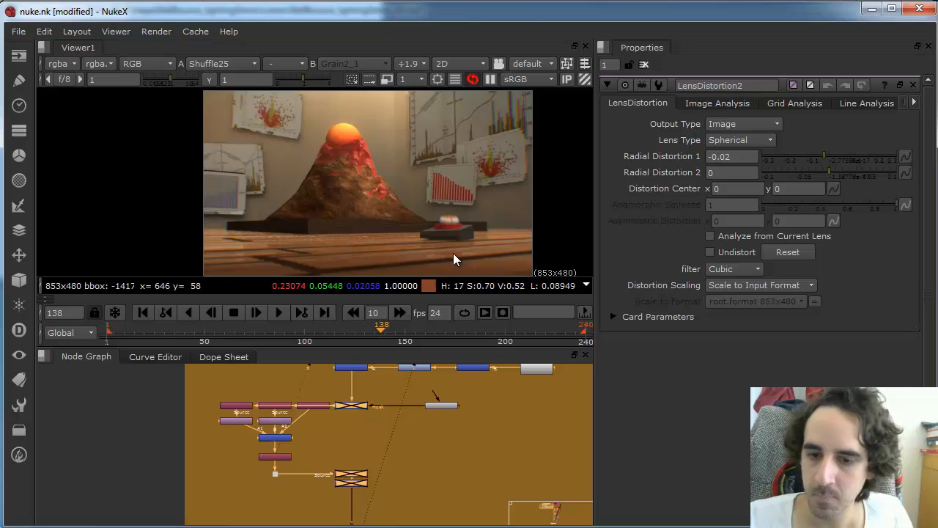
key(d)
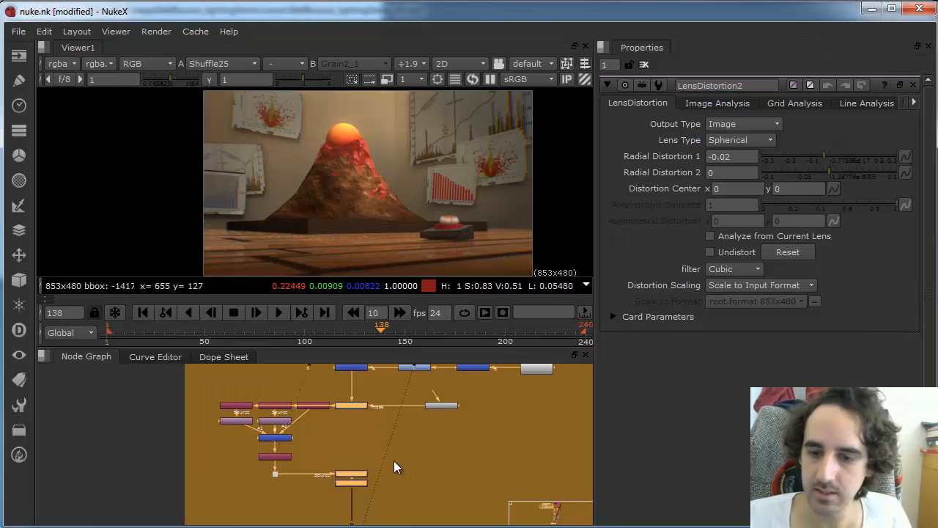
Step: View the plus Merge above the vignette and Transform6 in the viewer, switching between them to compare before and after the finishing effects
middle_drag(390, 468, 370, 489)
click(376, 430)
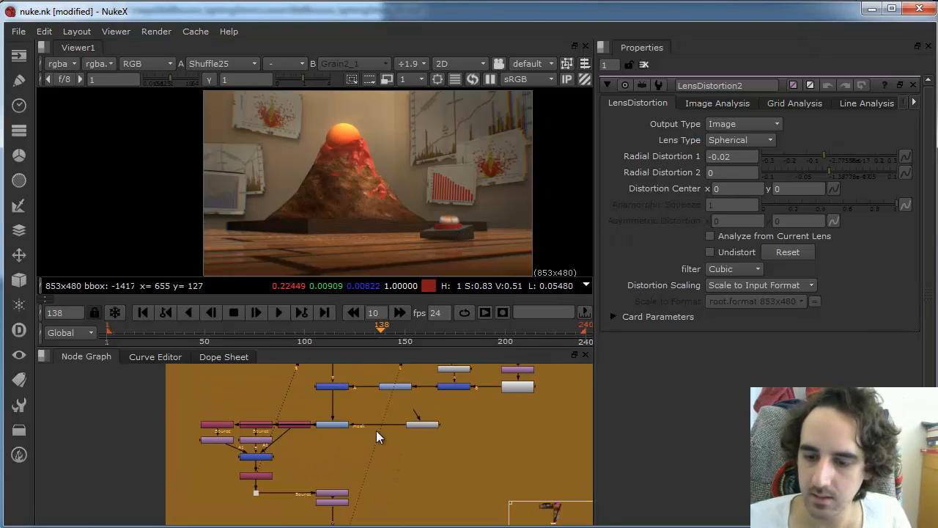
click(334, 386)
key(1)
click(341, 502)
key(1)
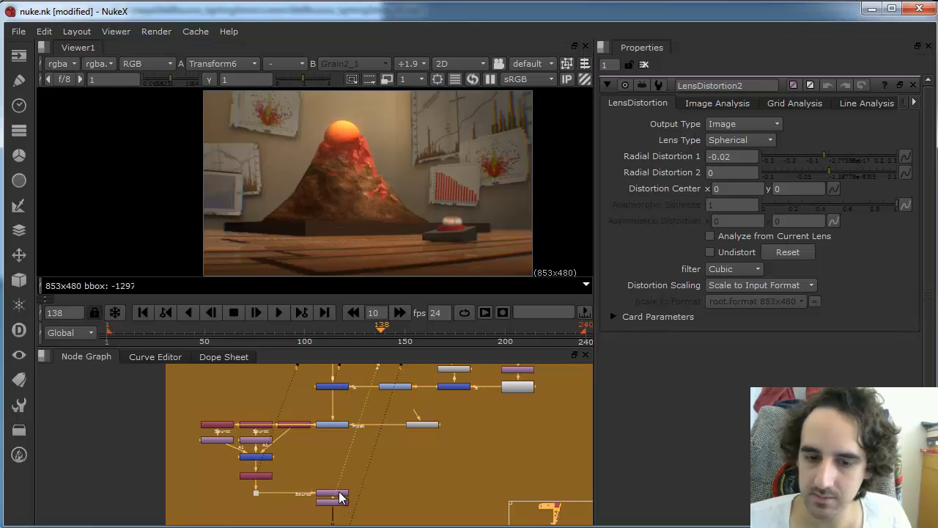
key(3)
key(4)
key(3)
key(4)
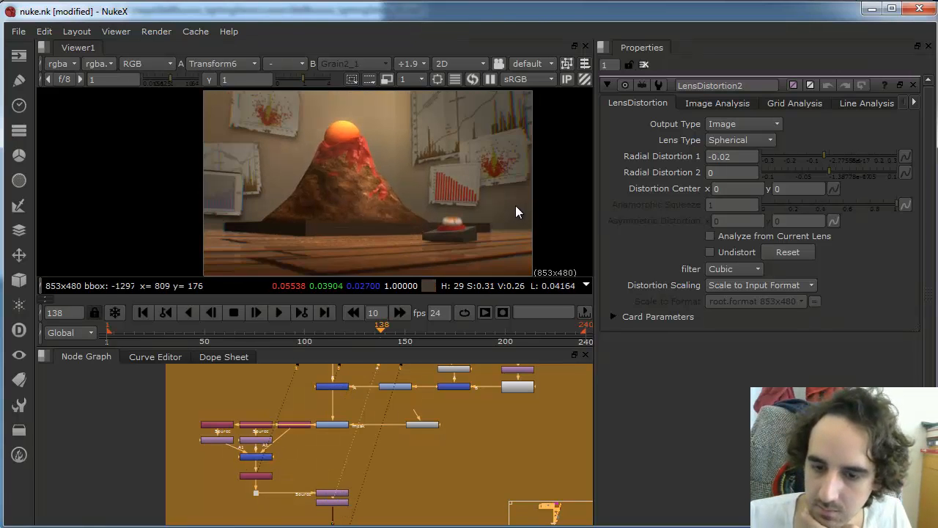
key(3)
key(4)
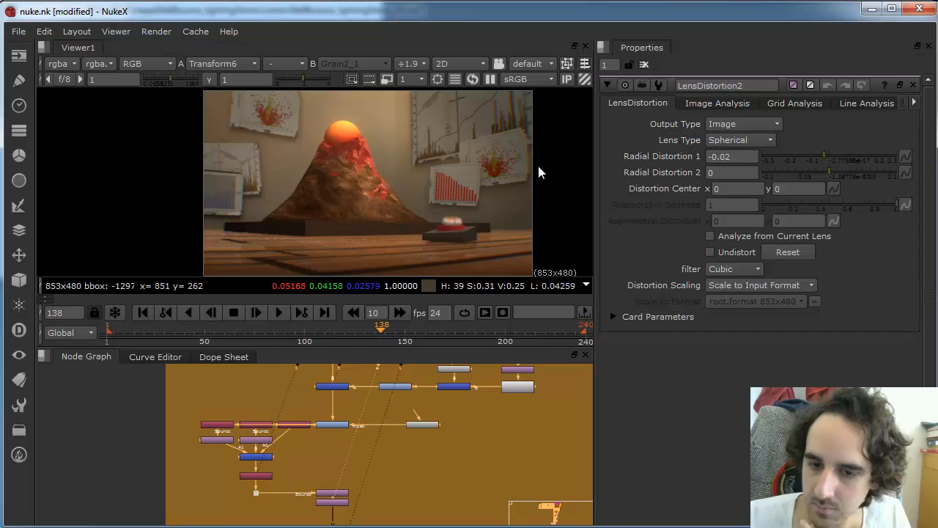
Step: Check the Transform6 result at frames 20 and 1, and make the viewer area taller
click(563, 329)
click(143, 329)
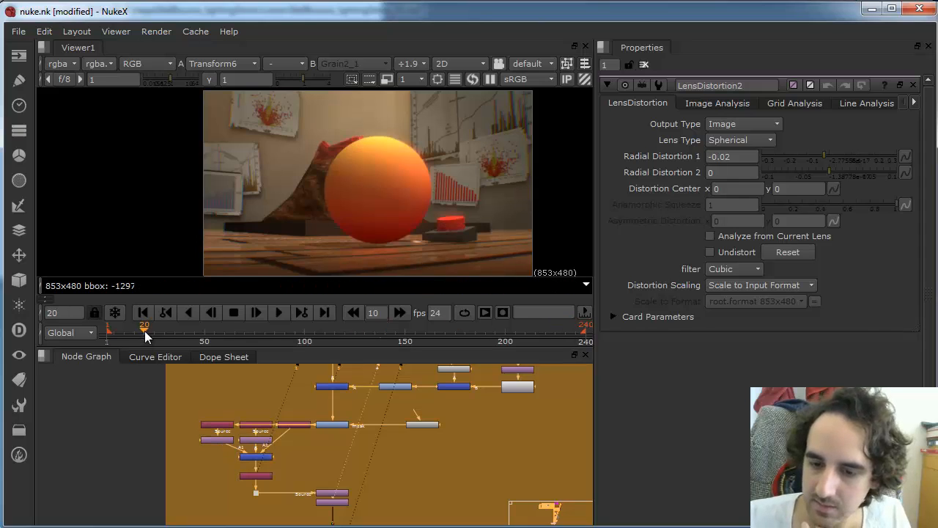
click(108, 331)
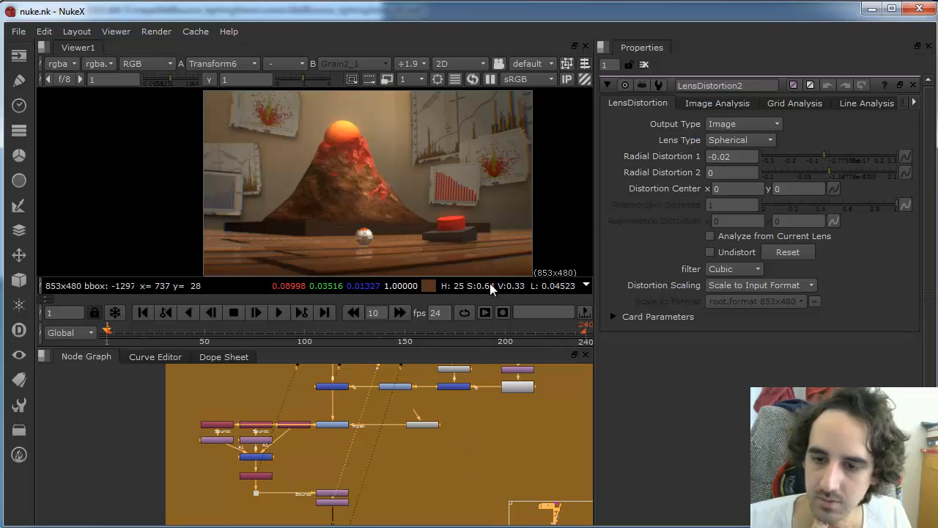
drag(489, 349, 489, 371)
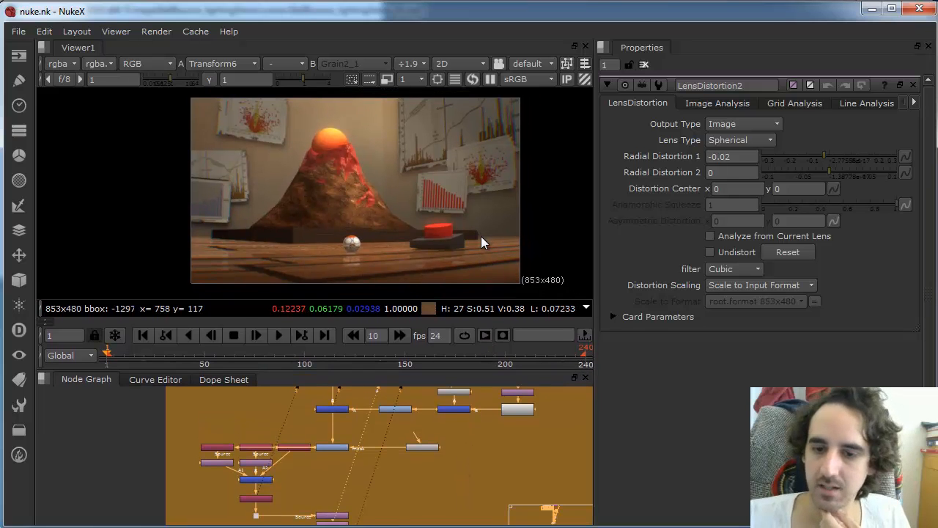